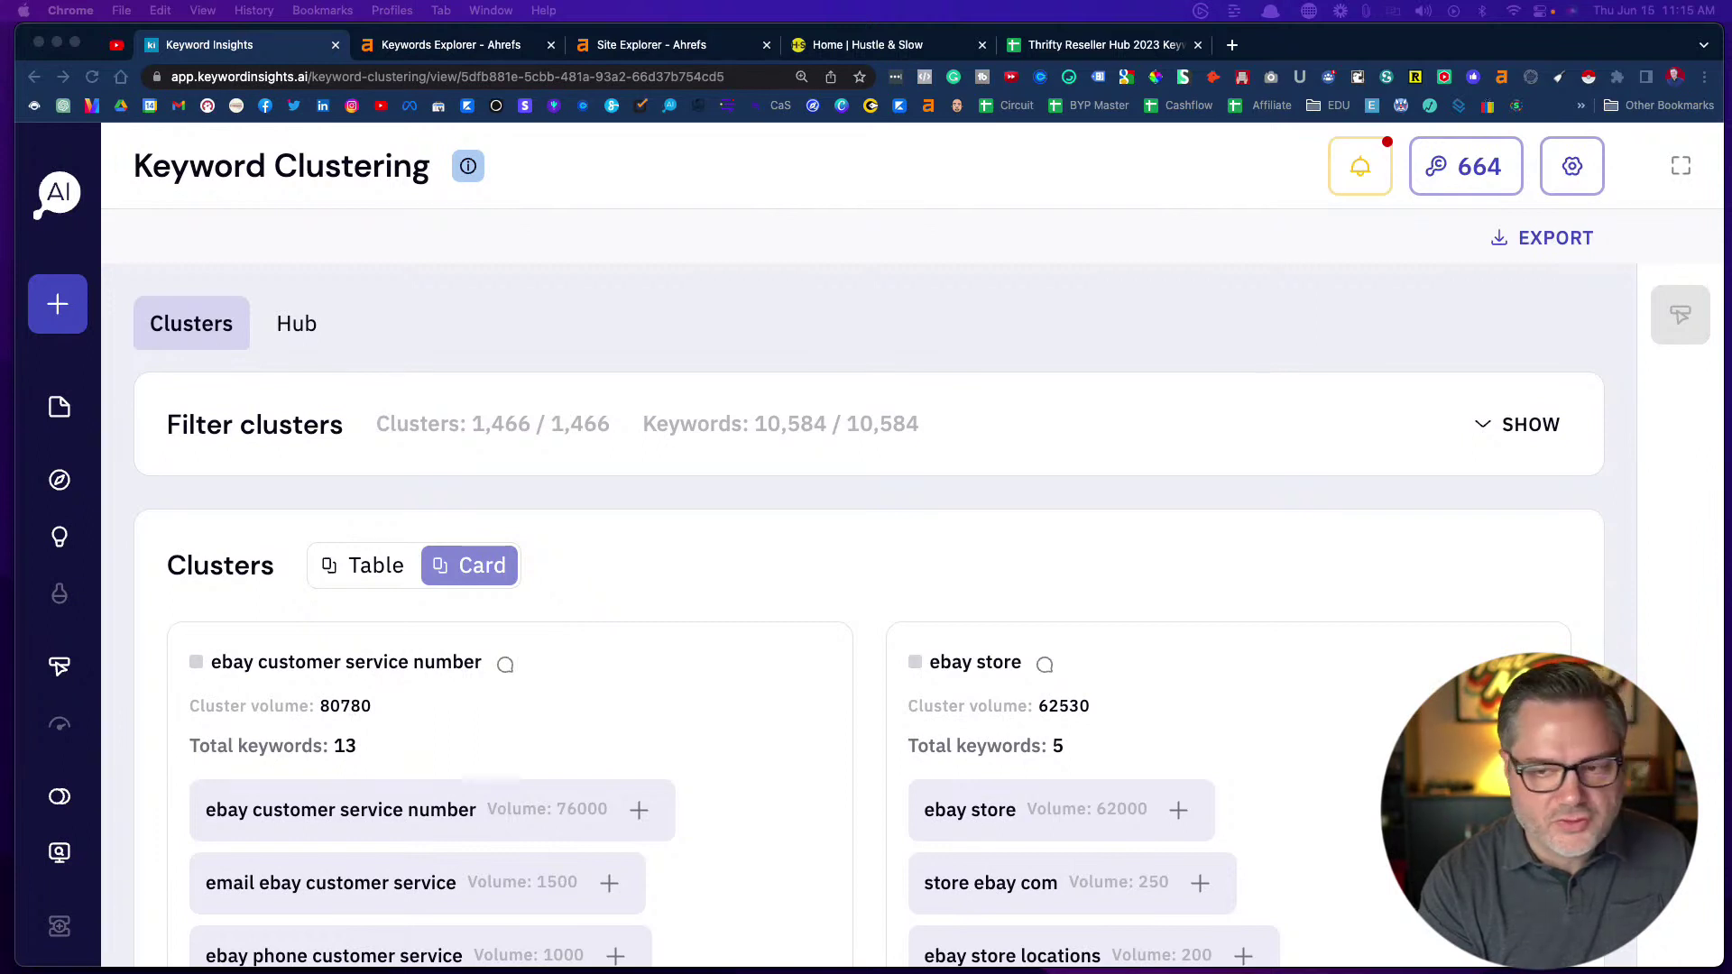
Open the form for a new Keywords Clustering project from the dashboard's keyword tools
{"action": "scroll", "coordinate": [866, 632], "scroll_direction": "down", "scroll_amount": 5}
{"action": "scroll", "coordinate": [866, 632], "scroll_direction": "up", "scroll_amount": 5}
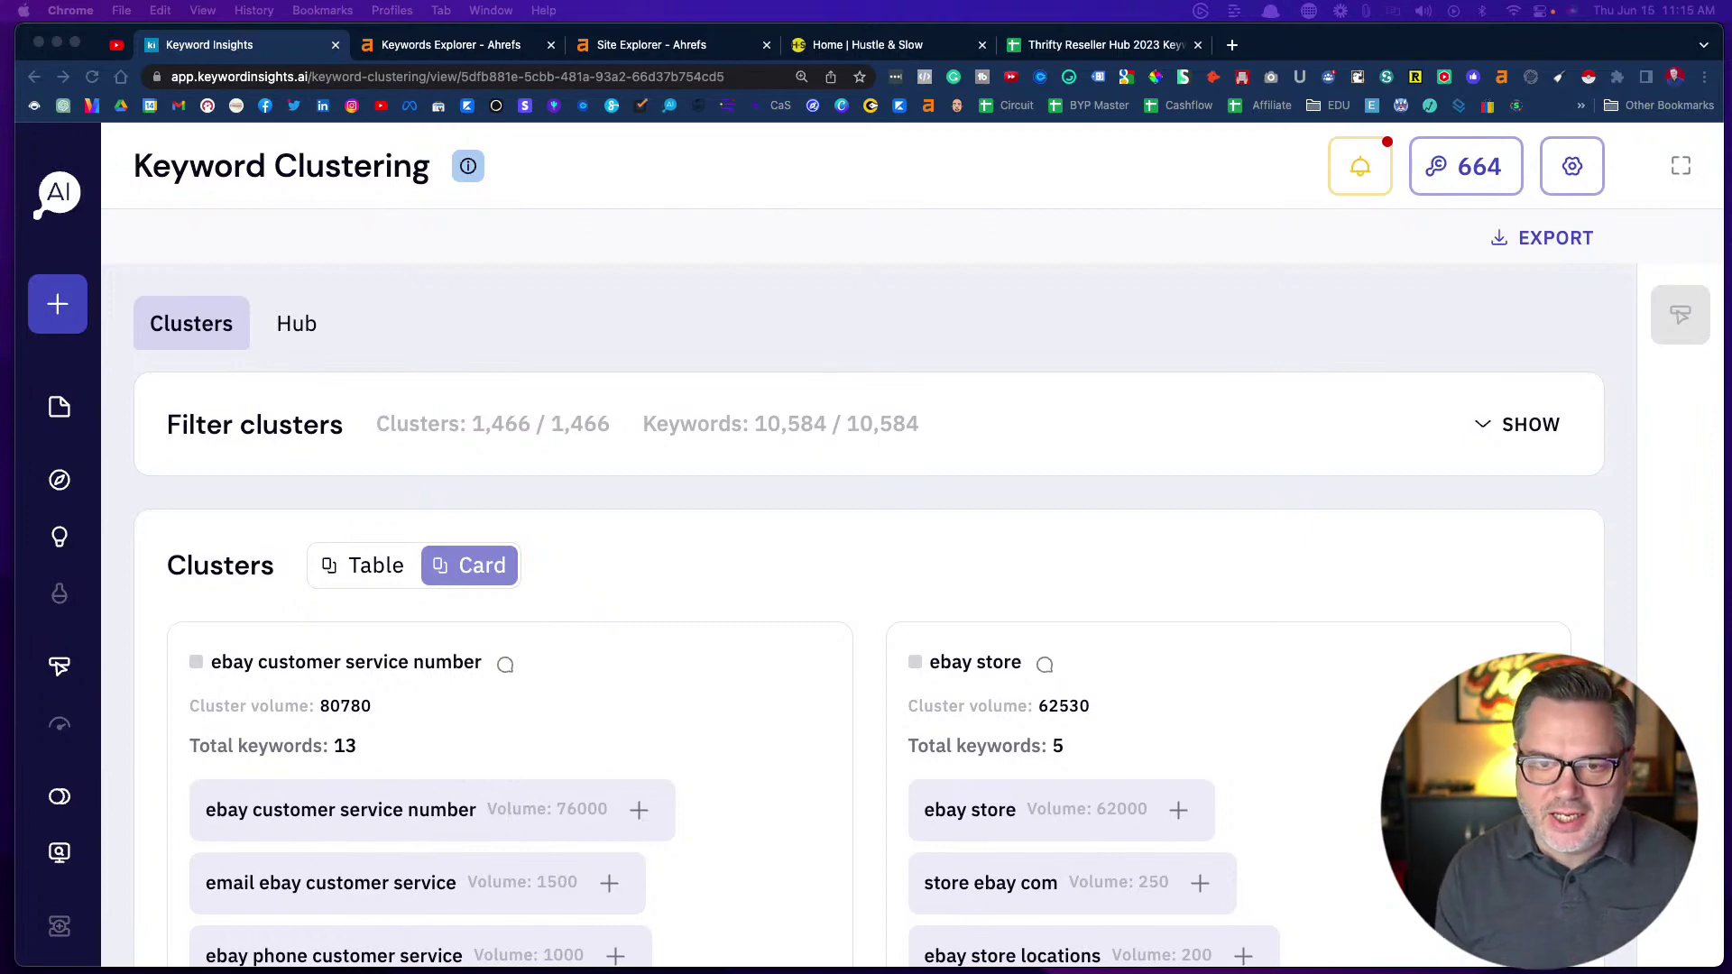
{"action": "left_click", "coordinate": [72, 311]}
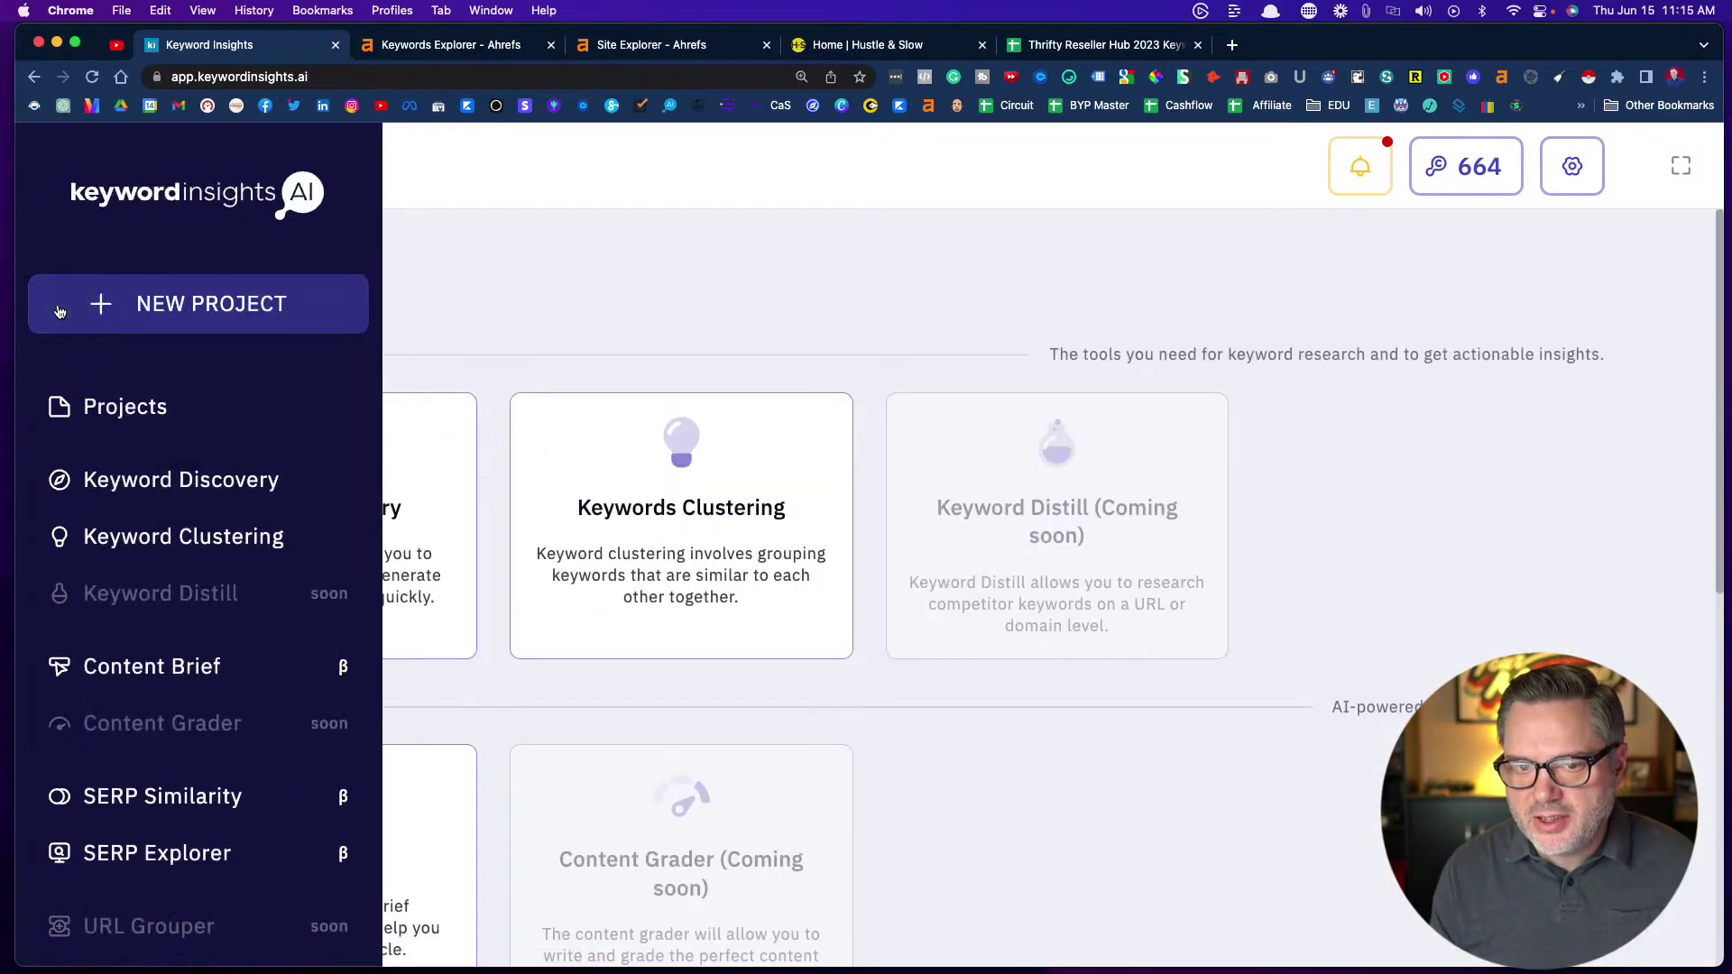
{"action": "left_click", "coordinate": [188, 325]}
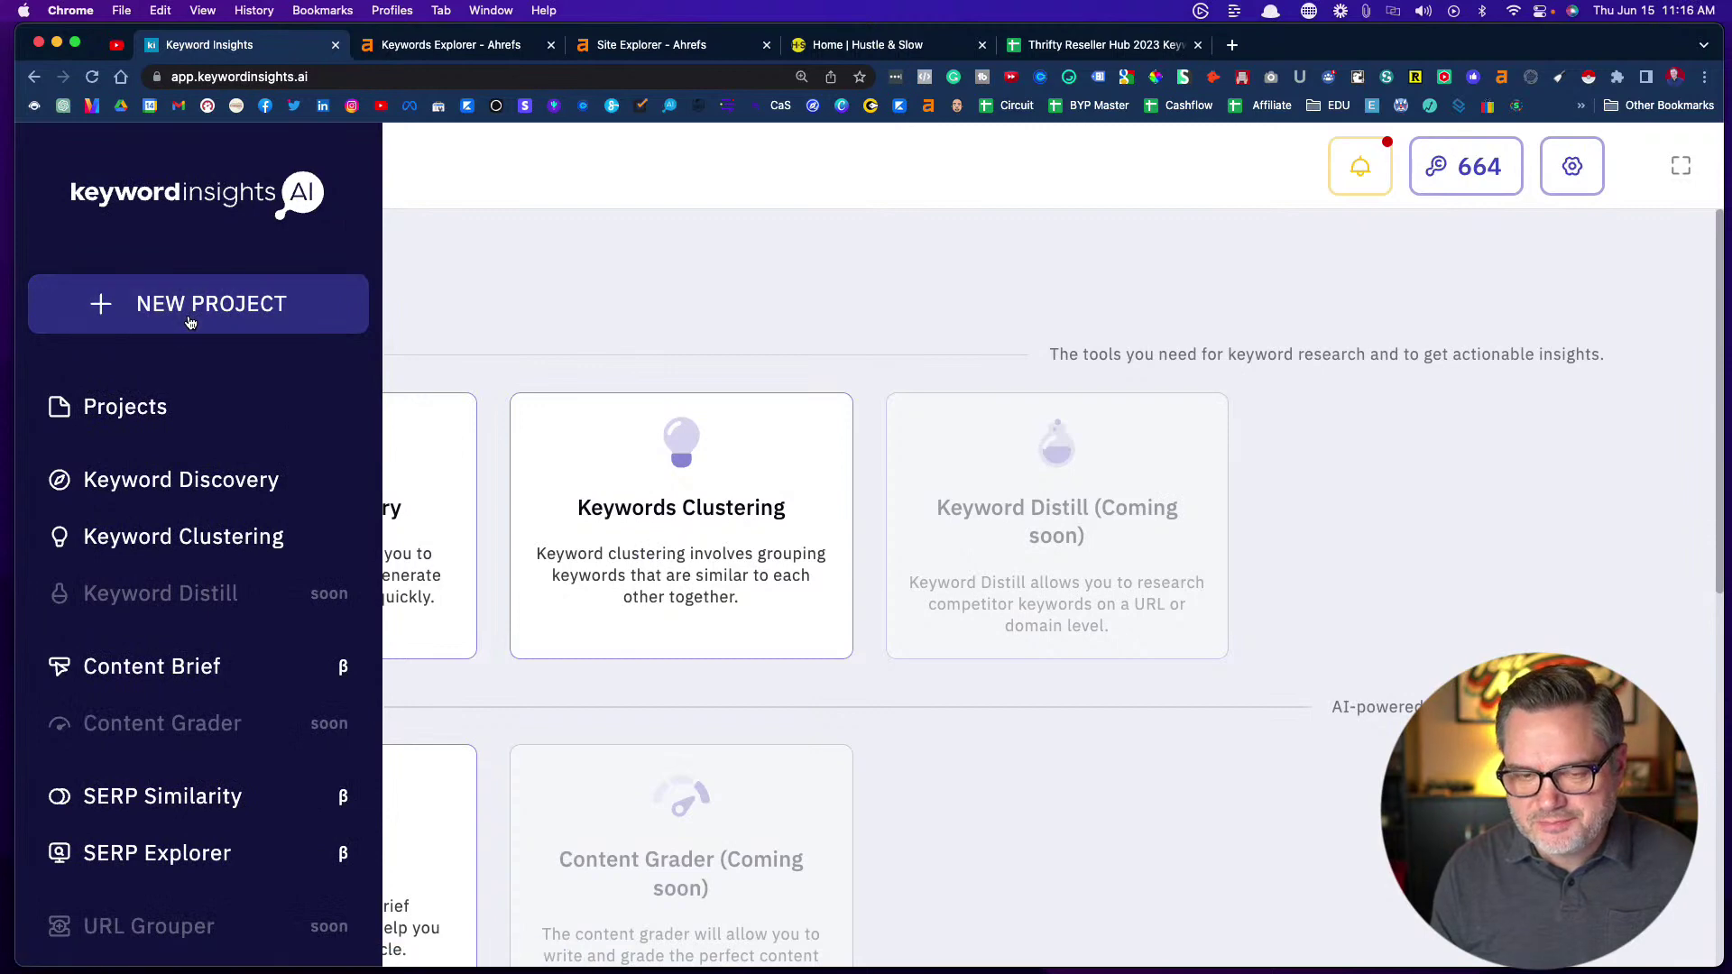
{"action": "left_click", "coordinate": [190, 322]}
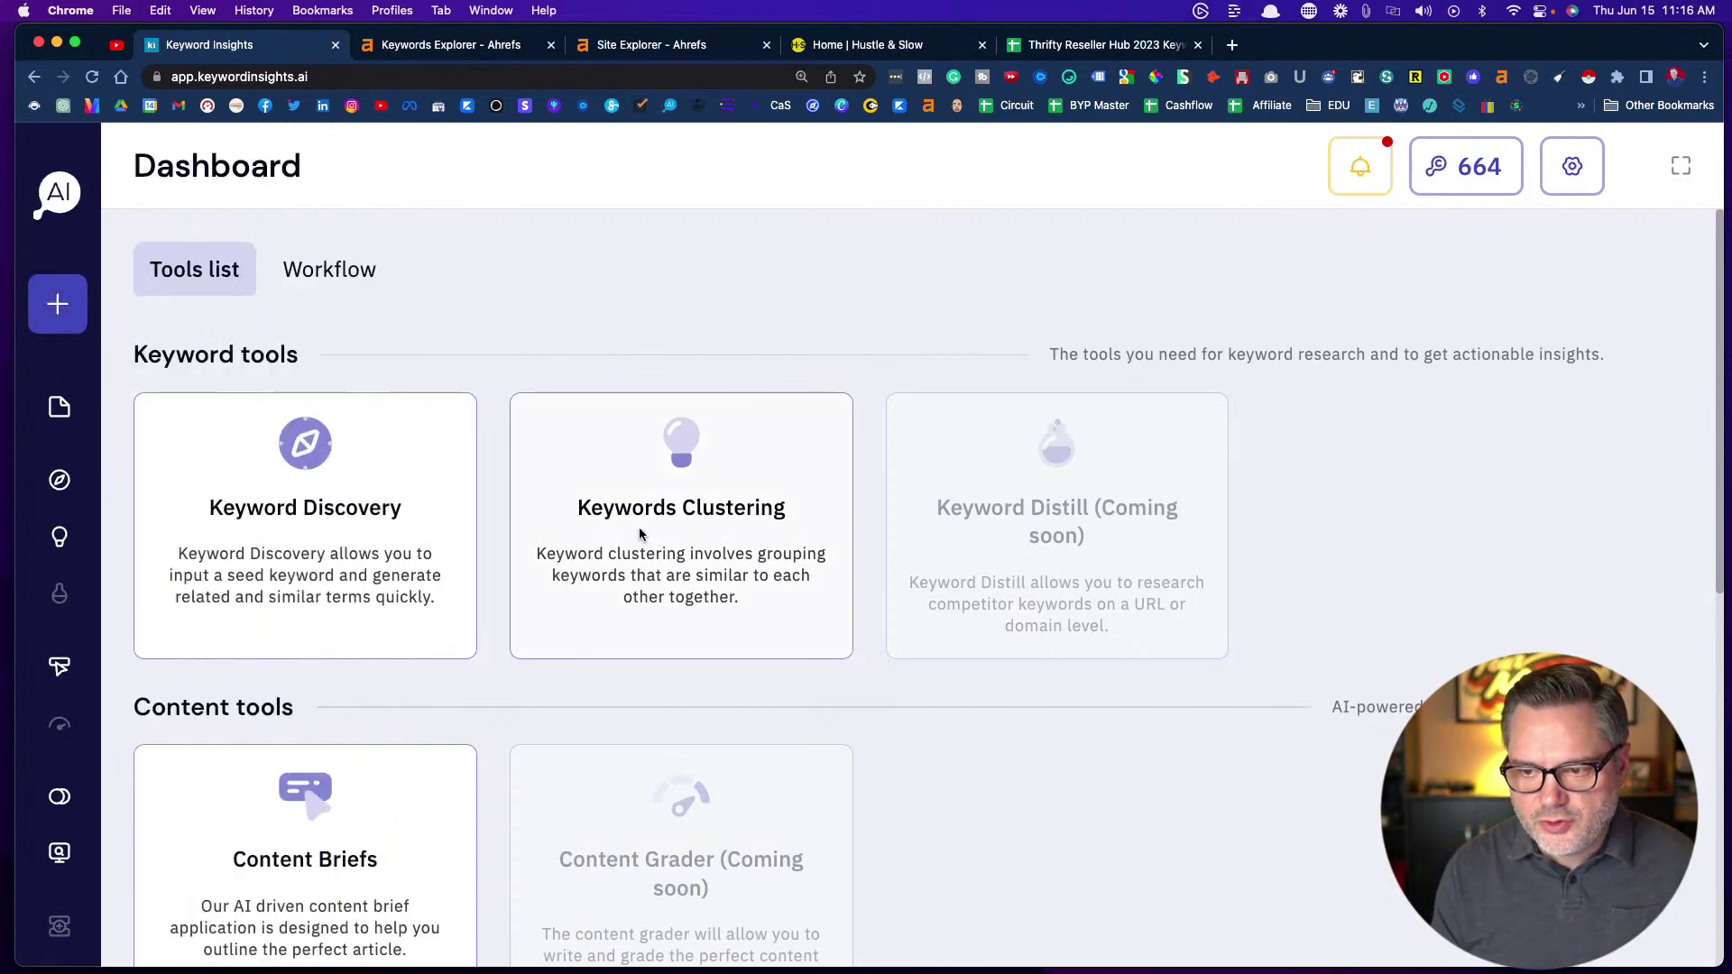
{"action": "left_click", "coordinate": [640, 534]}
{"action": "left_click", "coordinate": [293, 393]}
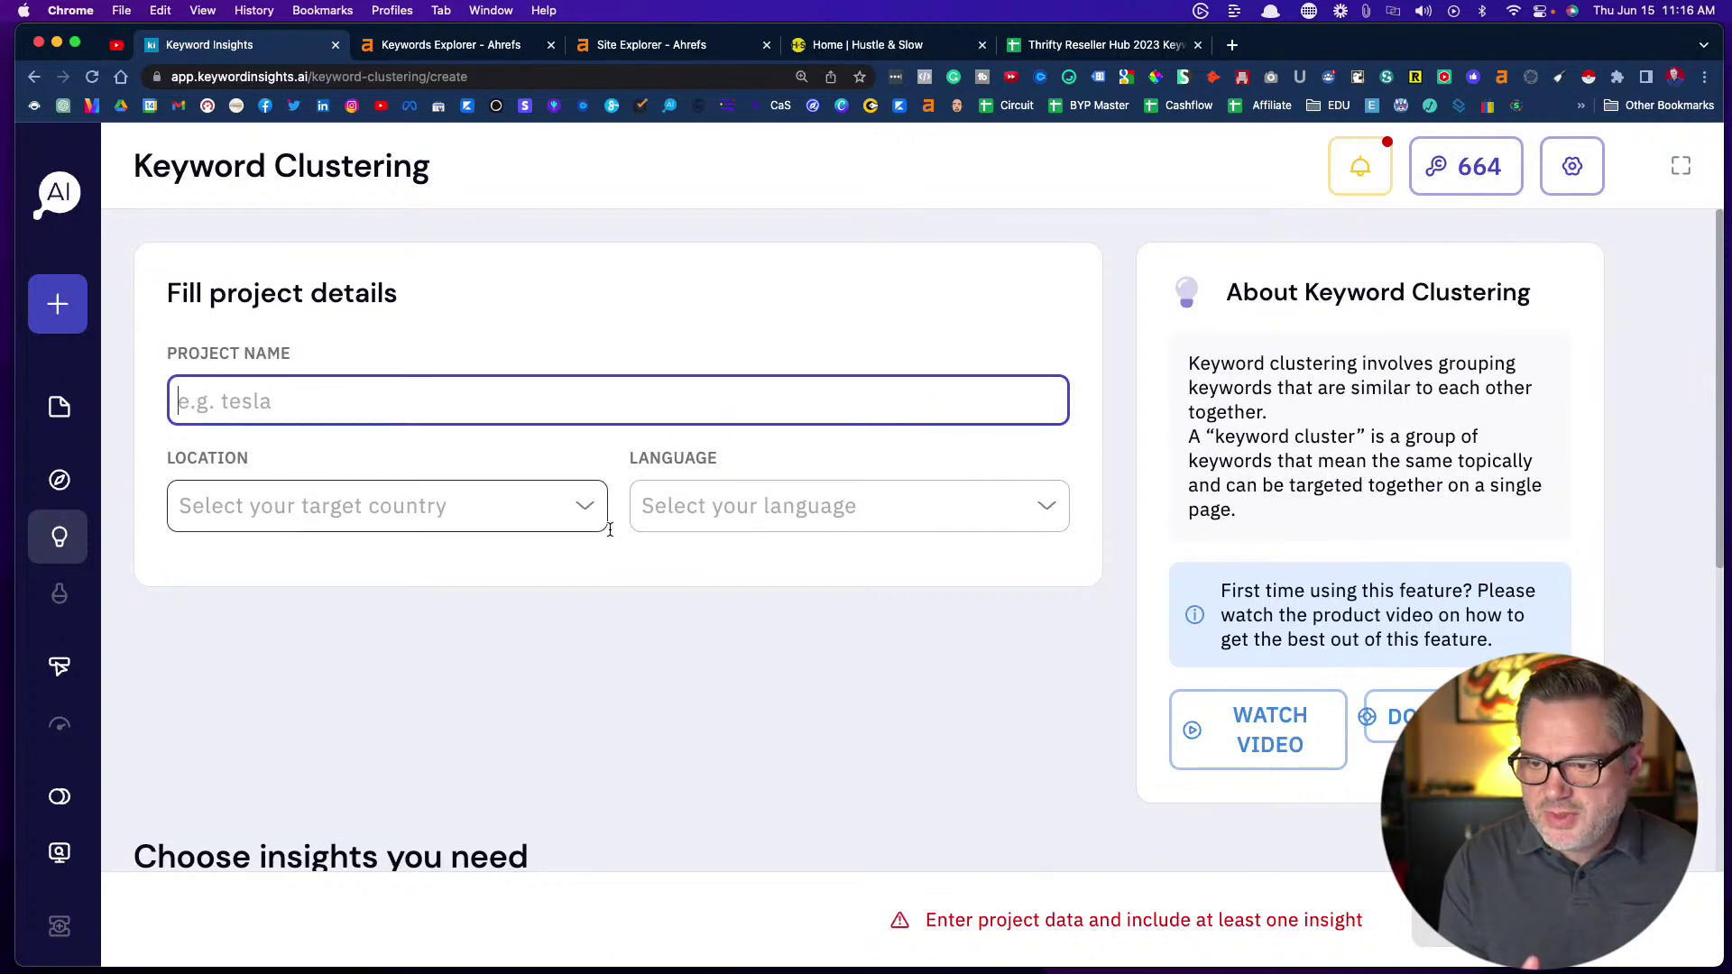
Review the Cluster, Context, Rank and Title AI insight options on the new project form
{"action": "scroll", "coordinate": [729, 514], "scroll_direction": "down", "scroll_amount": 5}
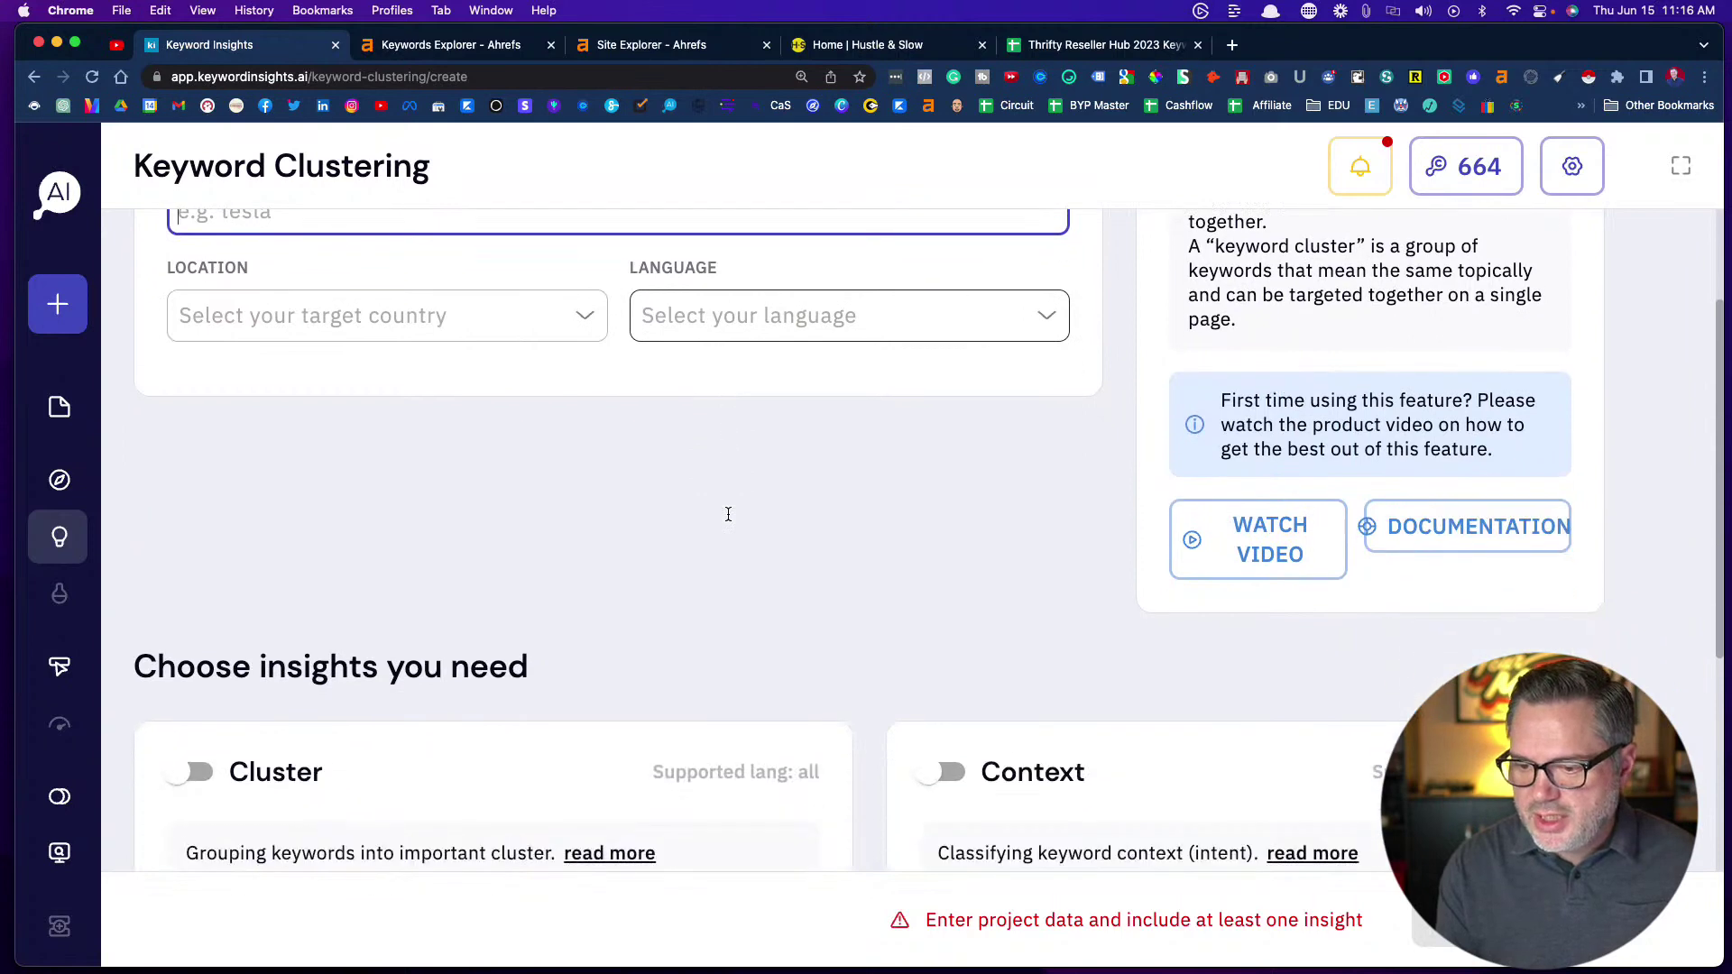
{"action": "scroll", "coordinate": [729, 520], "scroll_direction": "down", "scroll_amount": 1}
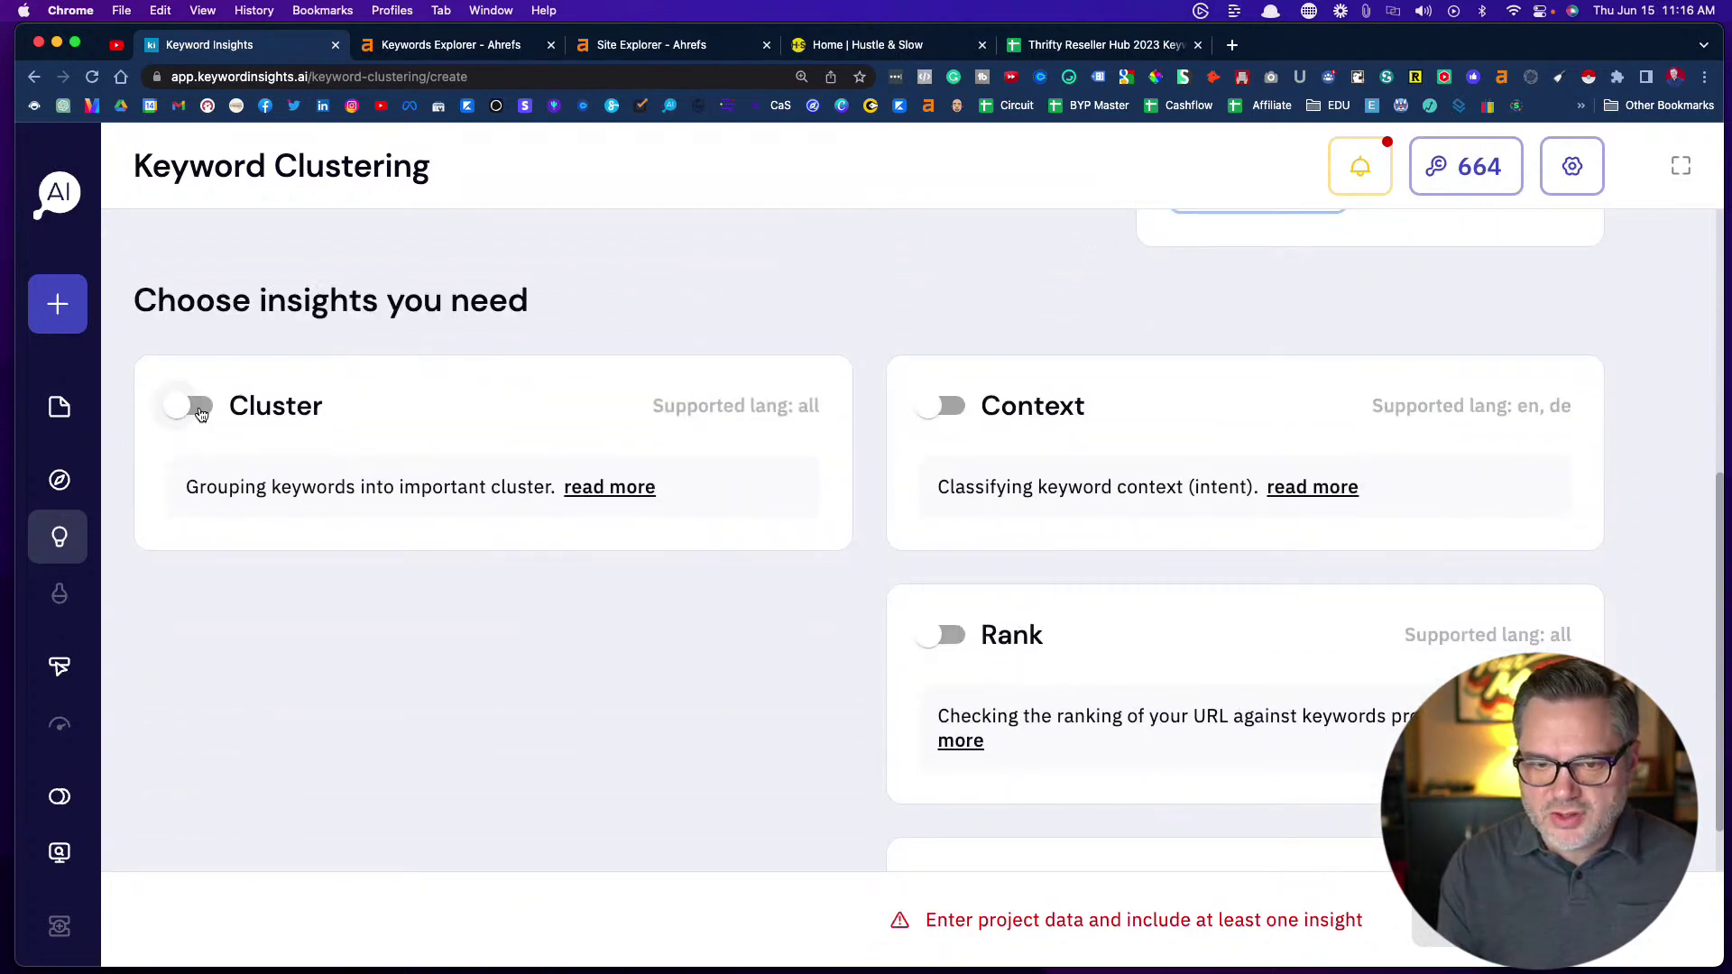
{"action": "scroll", "coordinate": [553, 467], "scroll_direction": "down", "scroll_amount": 4}
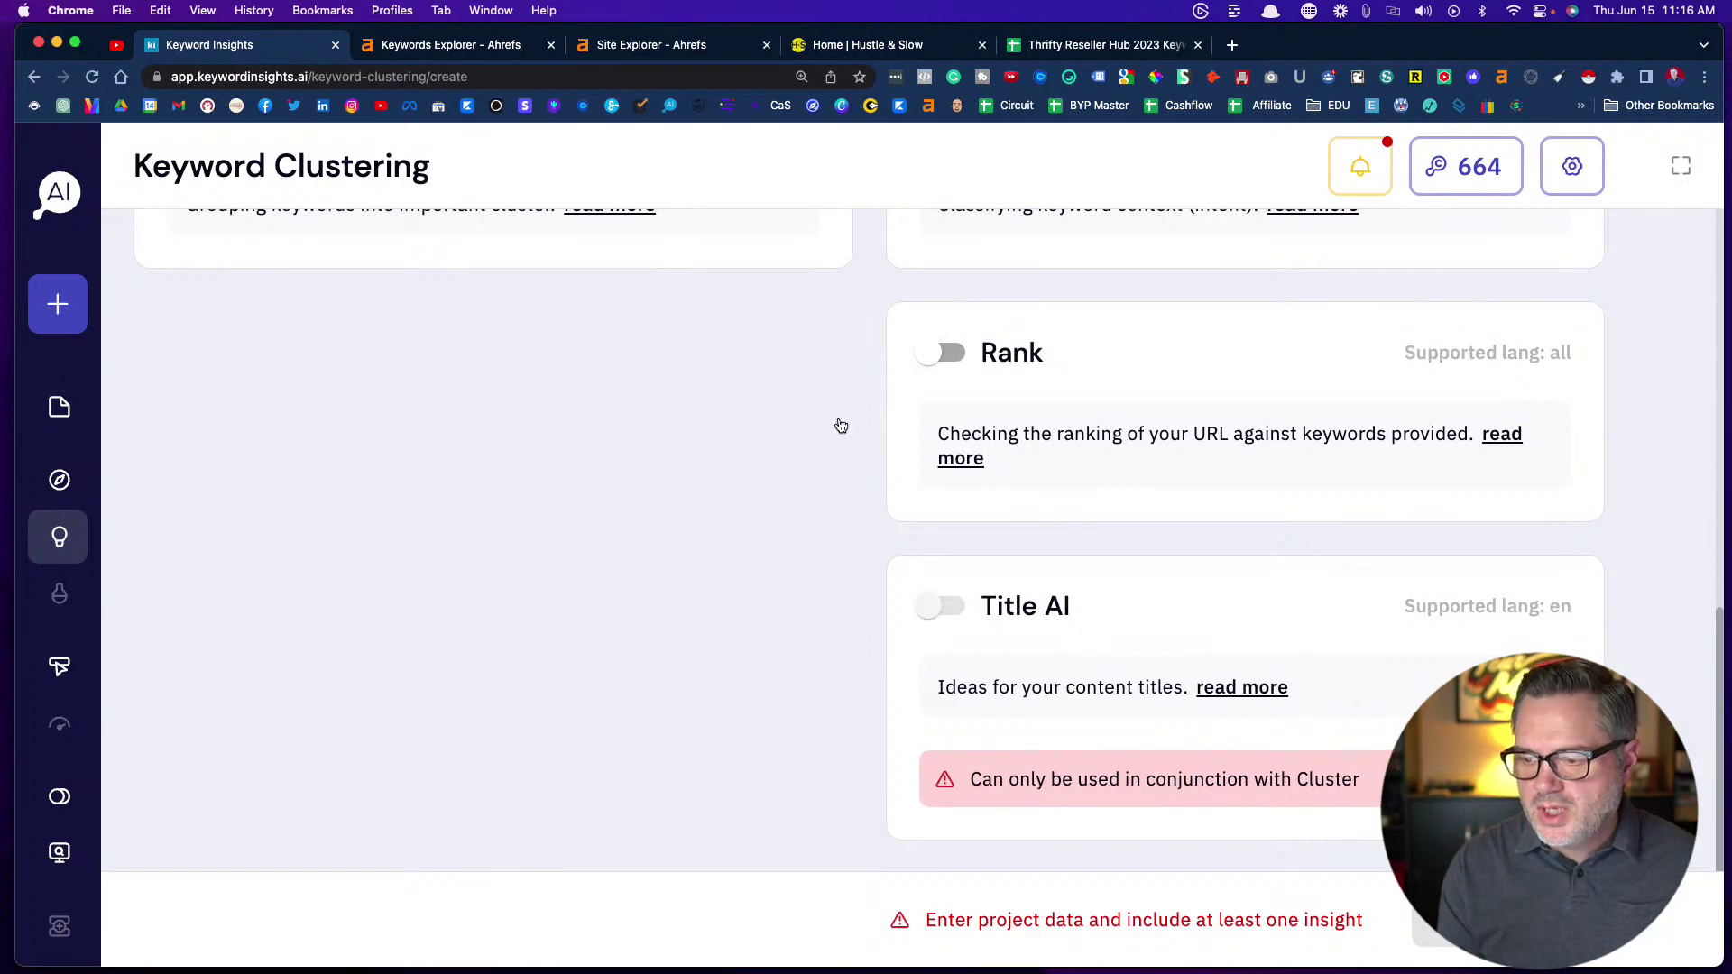
{"action": "scroll", "coordinate": [839, 424], "scroll_direction": "up", "scroll_amount": 3}
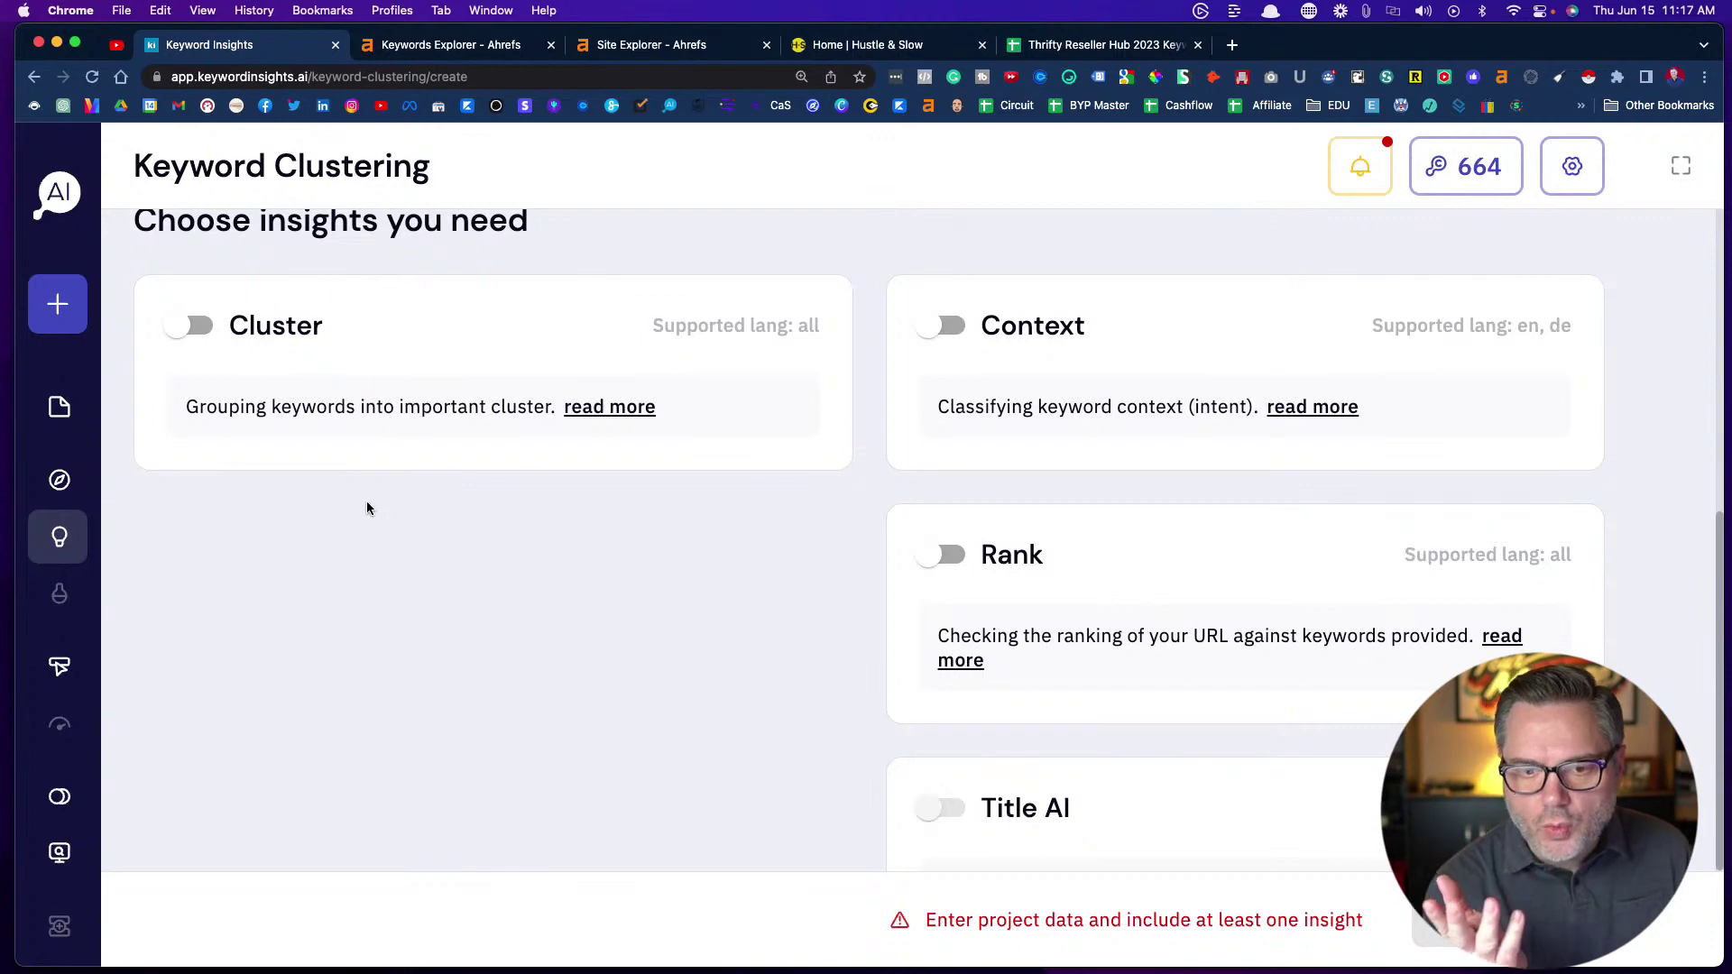
Open the Thrifty Reseller Hub report from the project list and look over its keyword clusters
{"action": "mouse_move", "coordinate": [120, 452]}
{"action": "left_click", "coordinate": [126, 409]}
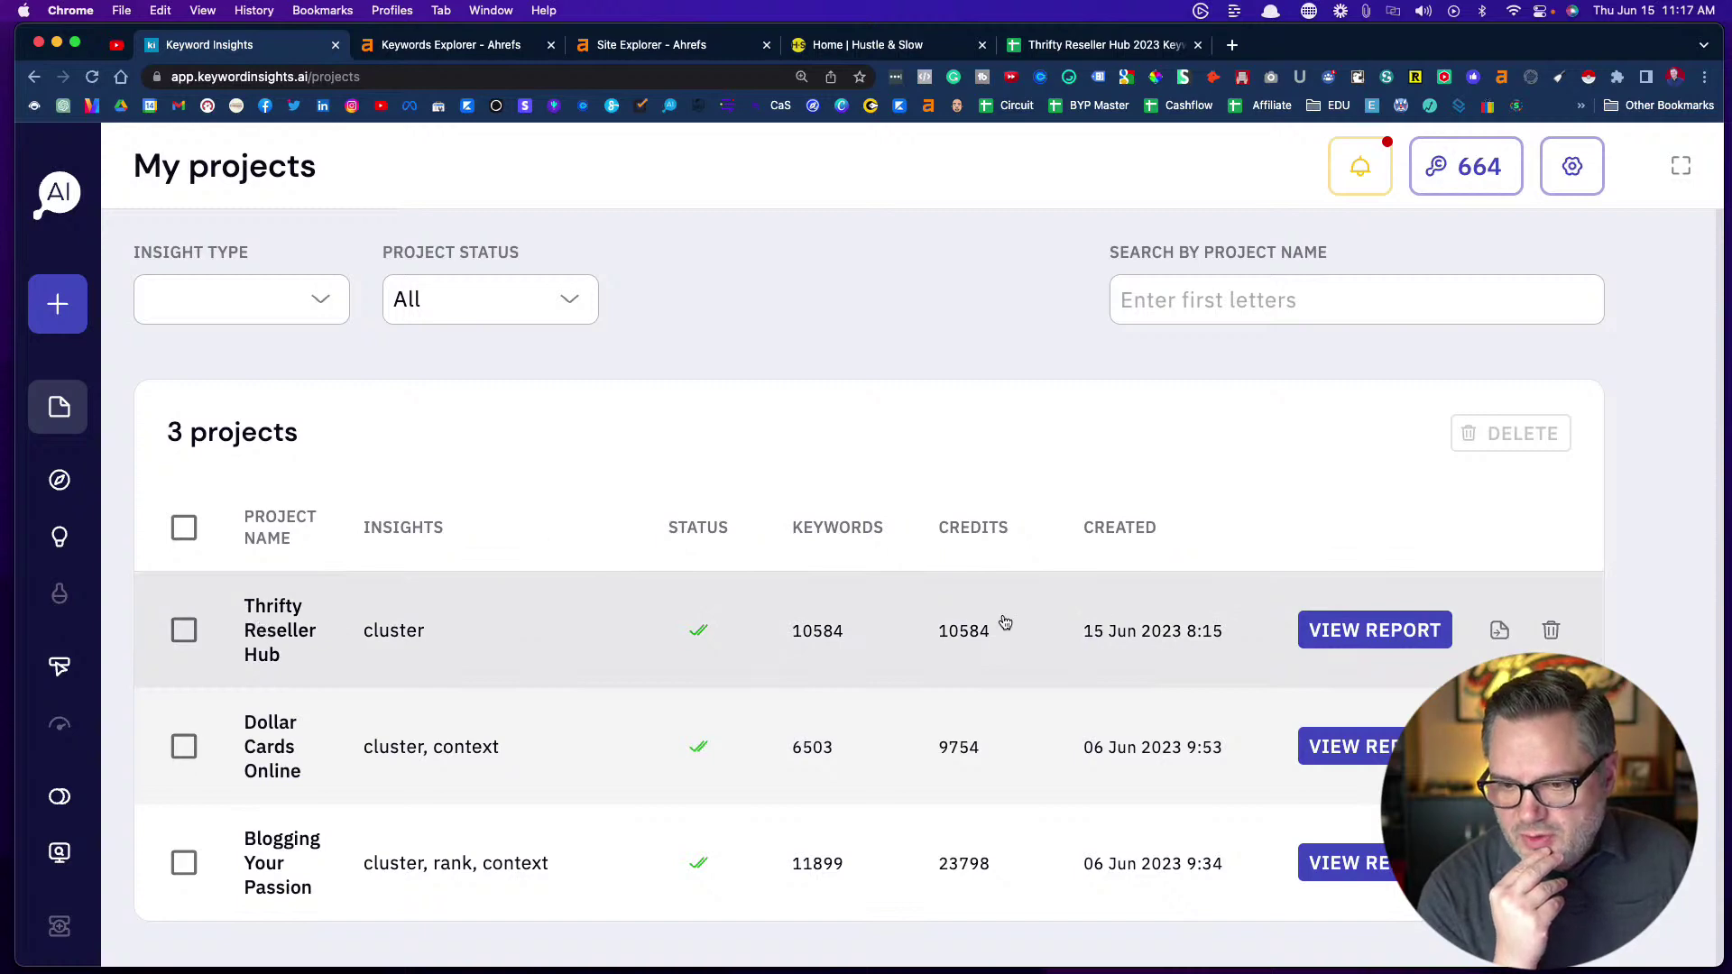
{"action": "left_click", "coordinate": [276, 629]}
{"action": "scroll", "coordinate": [716, 553], "scroll_direction": "down", "scroll_amount": 1}
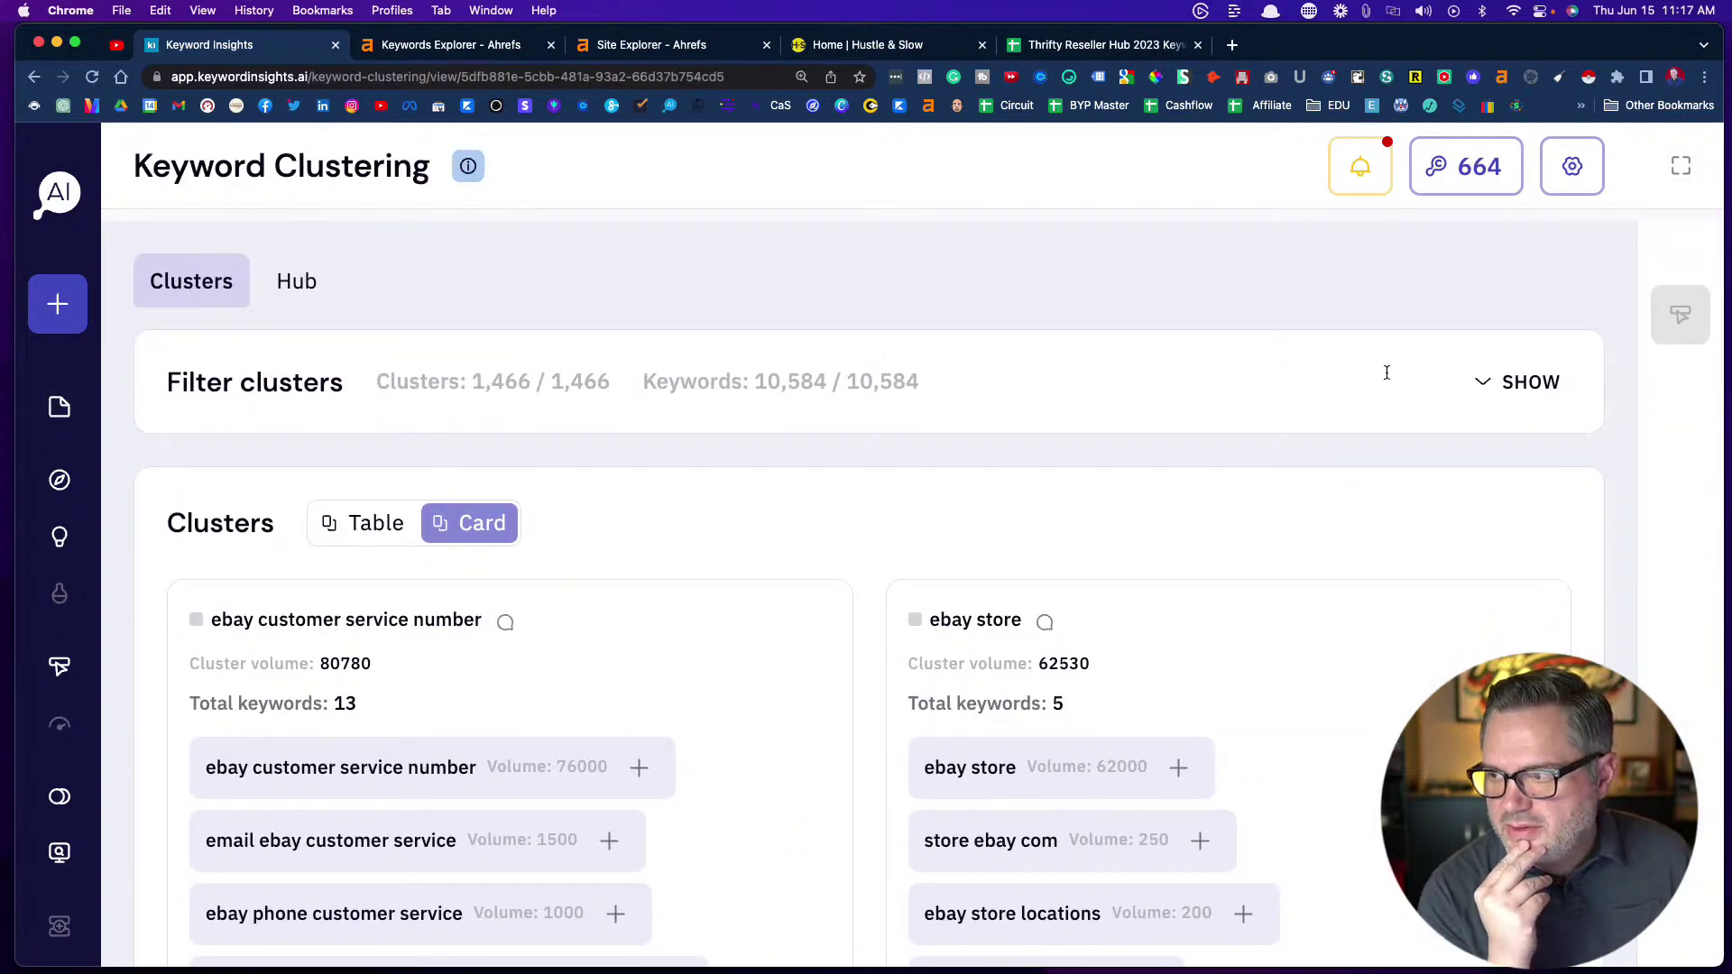
{"action": "left_click", "coordinate": [1485, 385]}
{"action": "left_click", "coordinate": [1487, 386]}
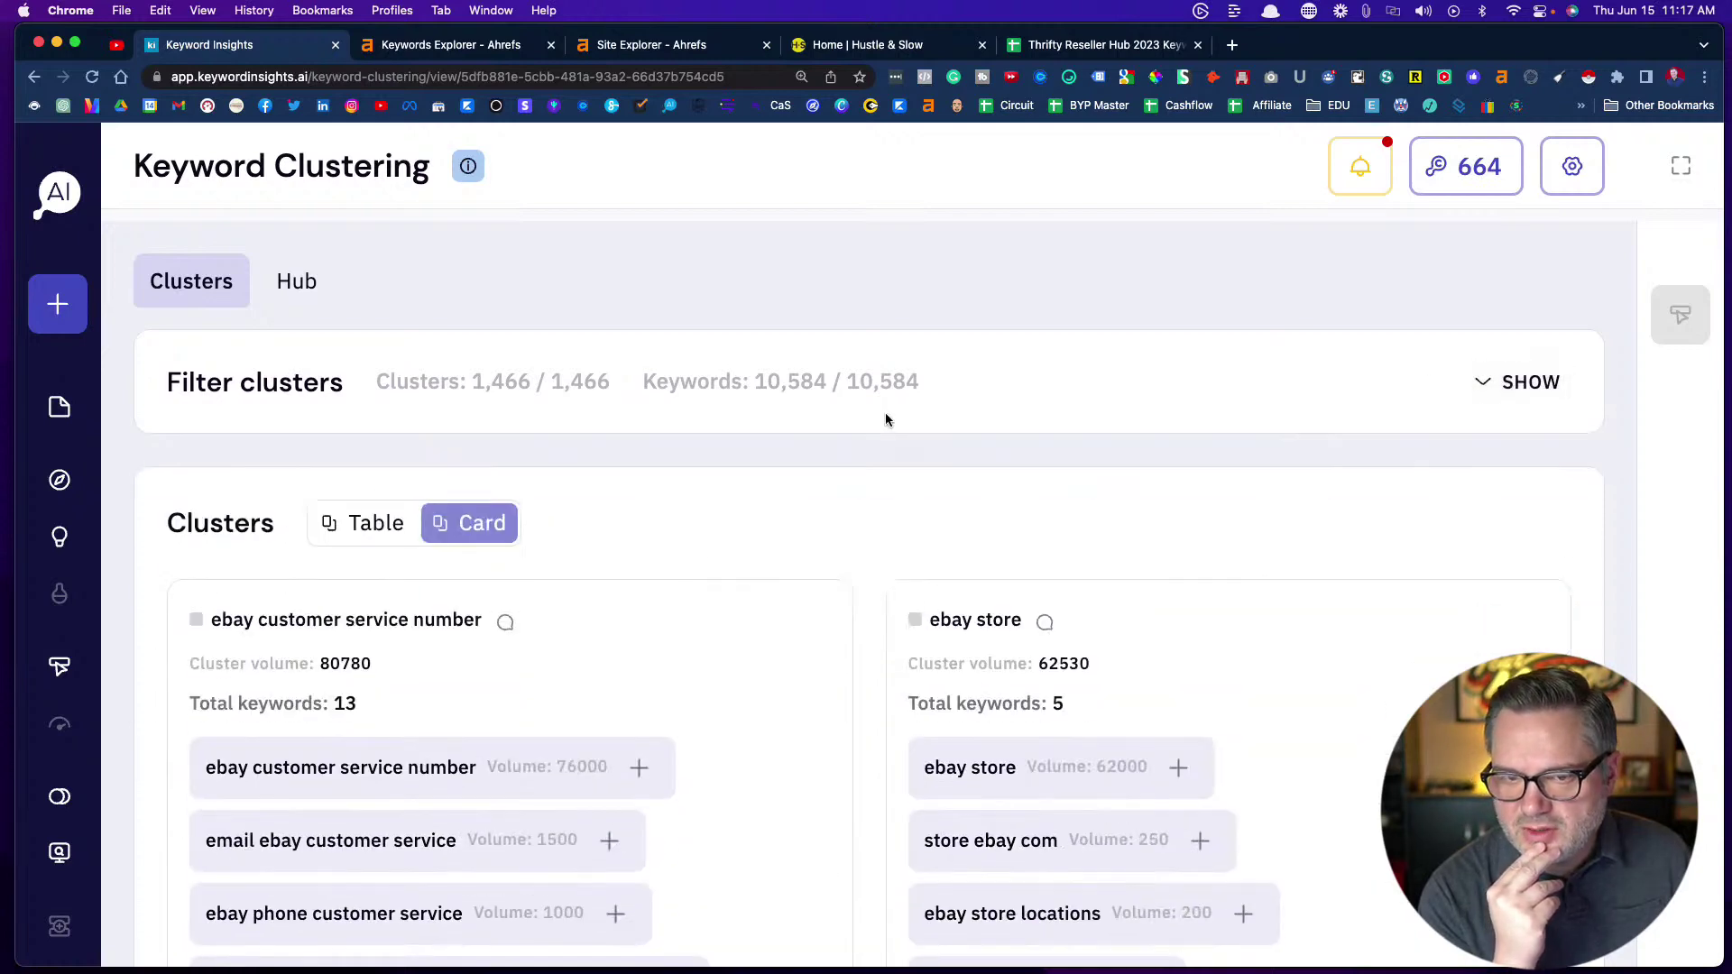
{"action": "scroll", "coordinate": [850, 414], "scroll_direction": "down", "scroll_amount": 2}
{"action": "scroll", "coordinate": [848, 420], "scroll_direction": "up", "scroll_amount": 2}
{"action": "scroll", "coordinate": [848, 420], "scroll_direction": "up", "scroll_amount": 2}
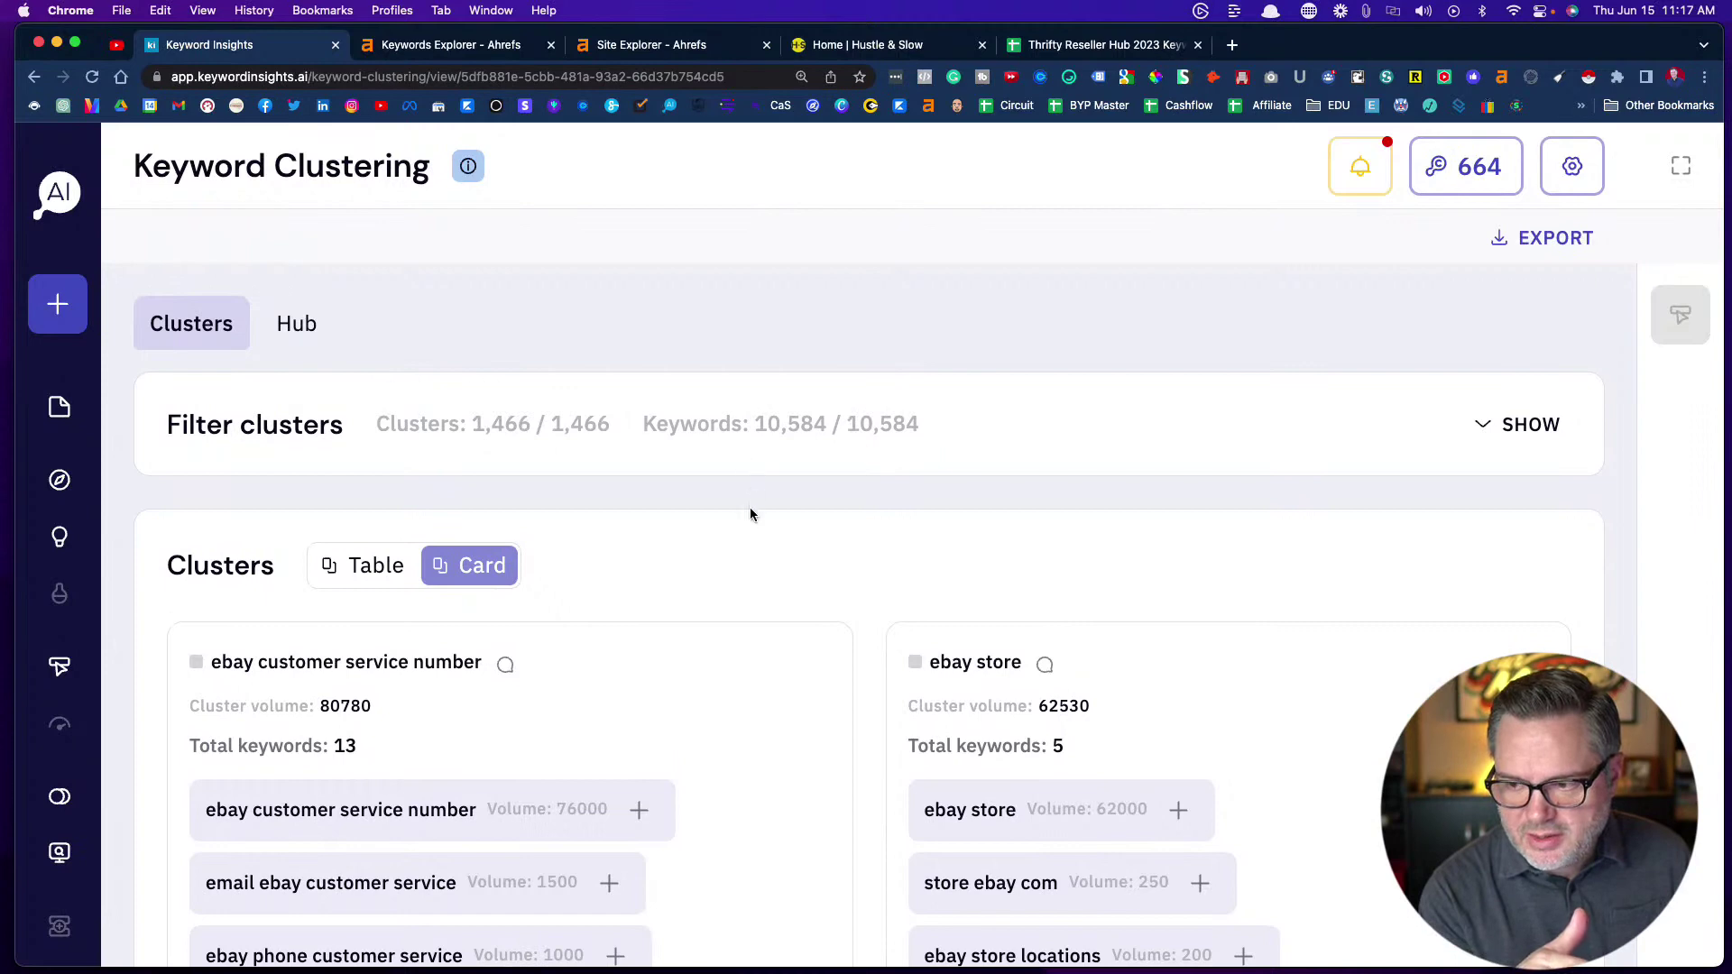
Switch to Ahrefs Keywords Explorer, search Google in the United States for "ebay", and open the matching terms
{"action": "left_click", "coordinate": [625, 51]}
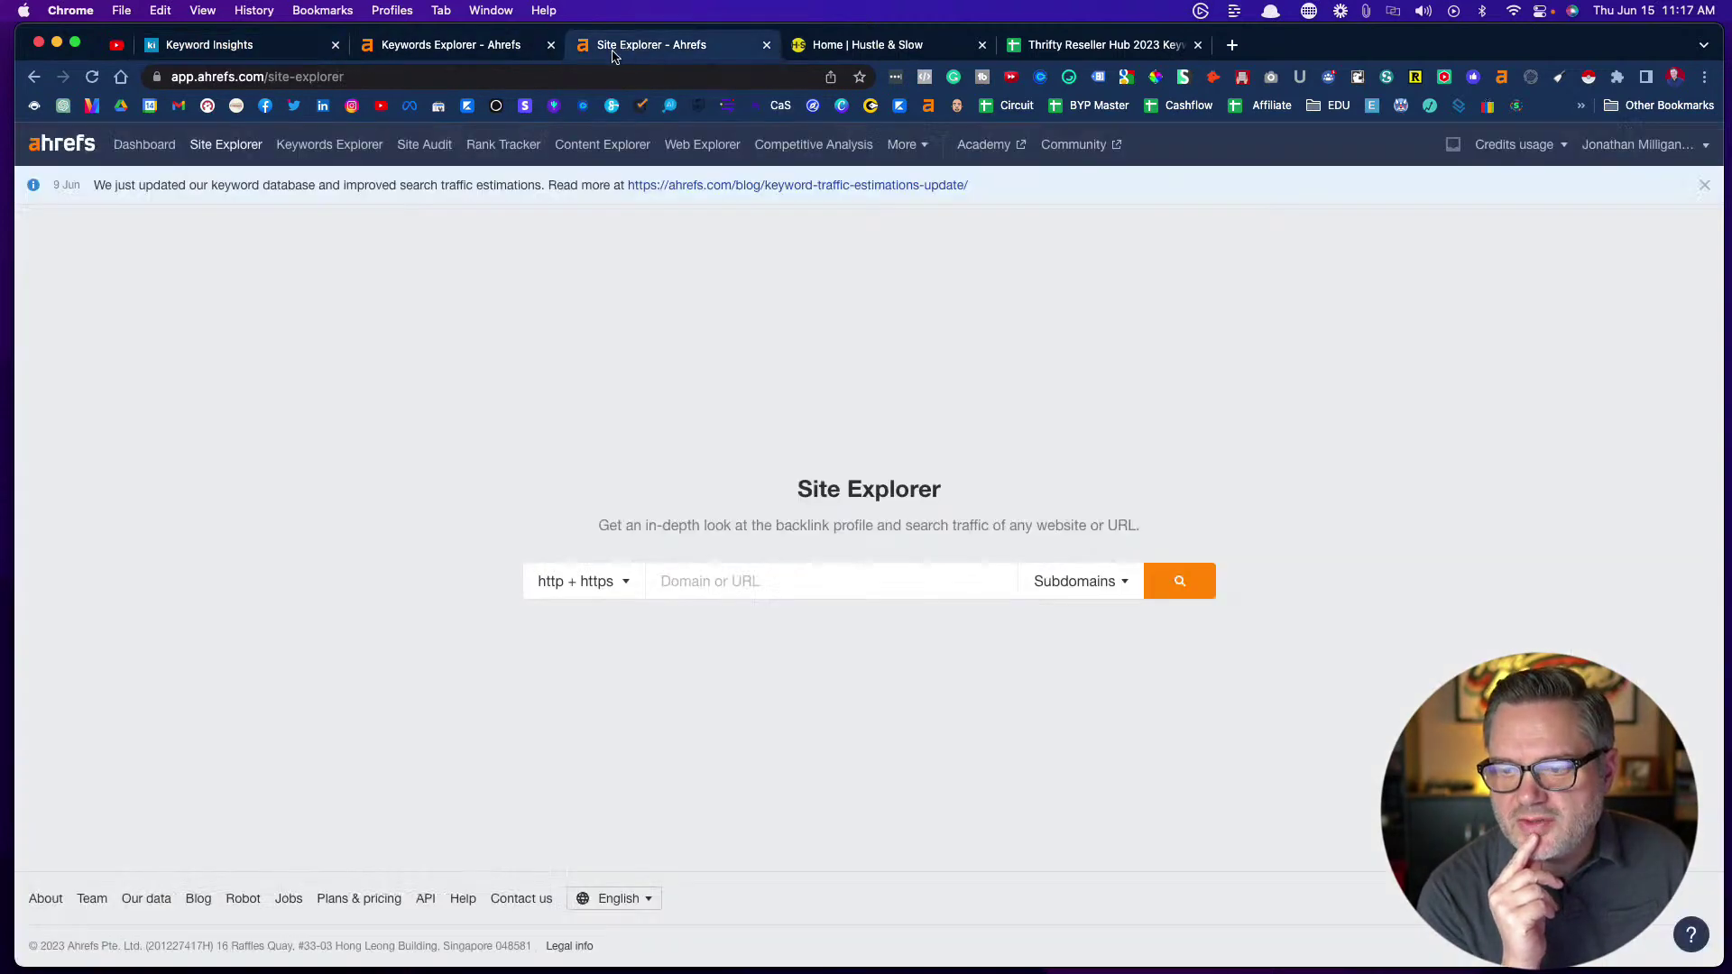
{"action": "left_click", "coordinate": [412, 54]}
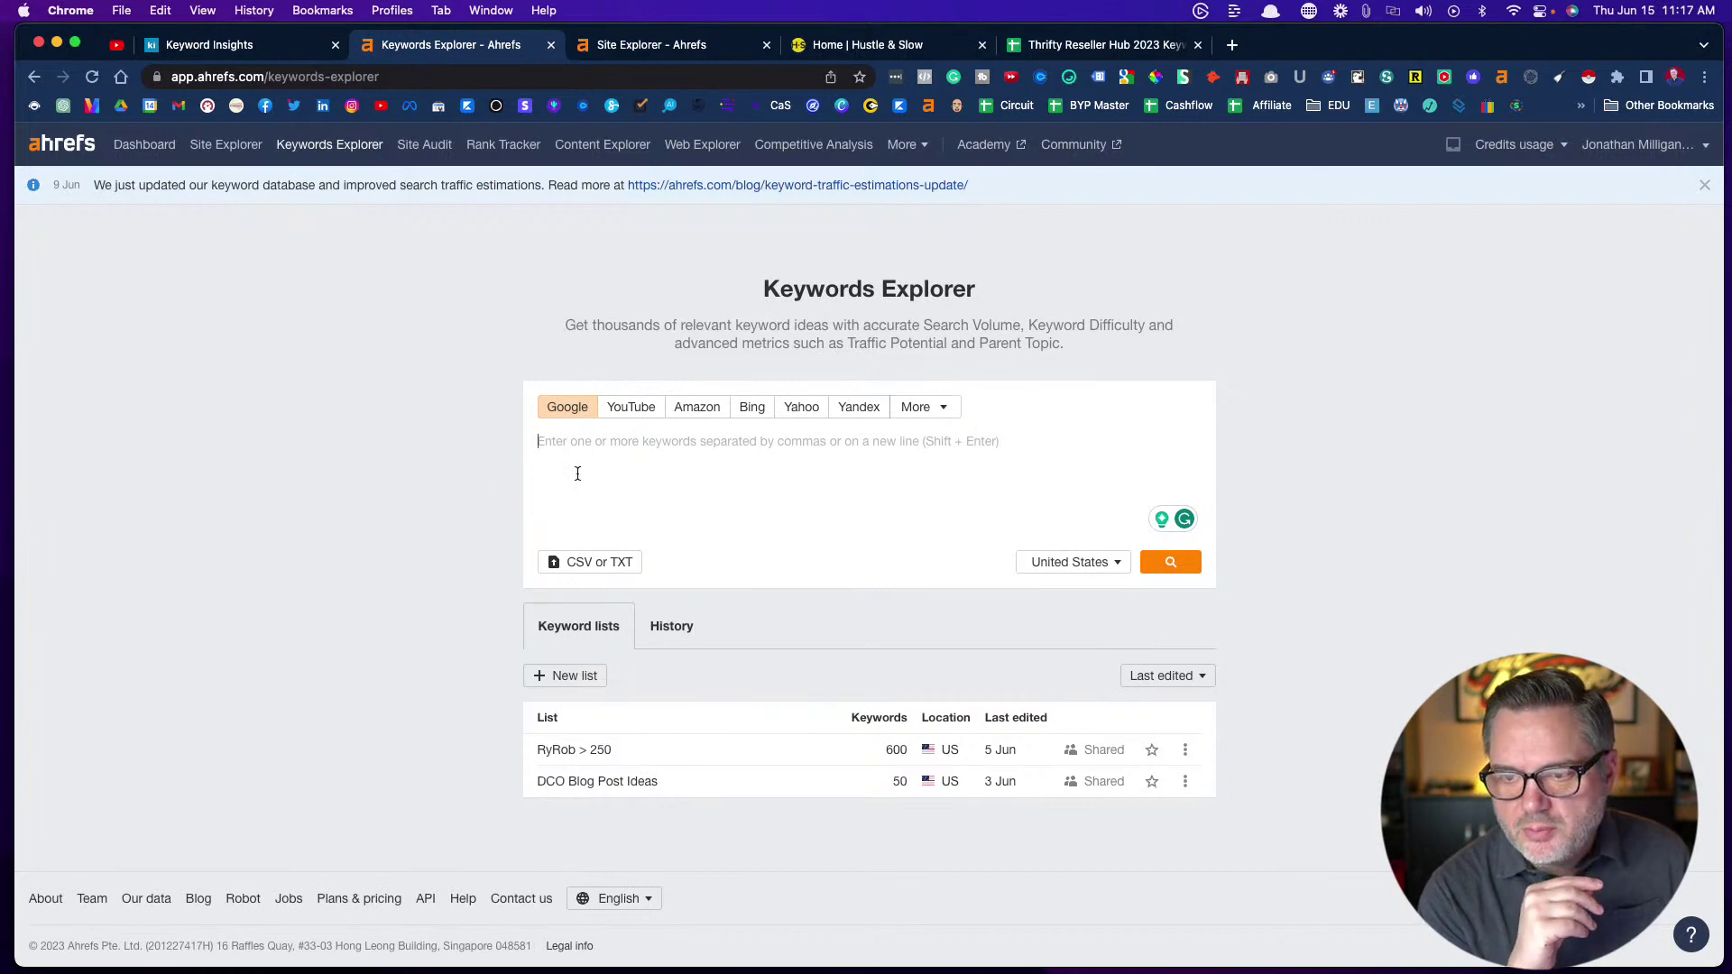
{"action": "type", "text": "ebay"}
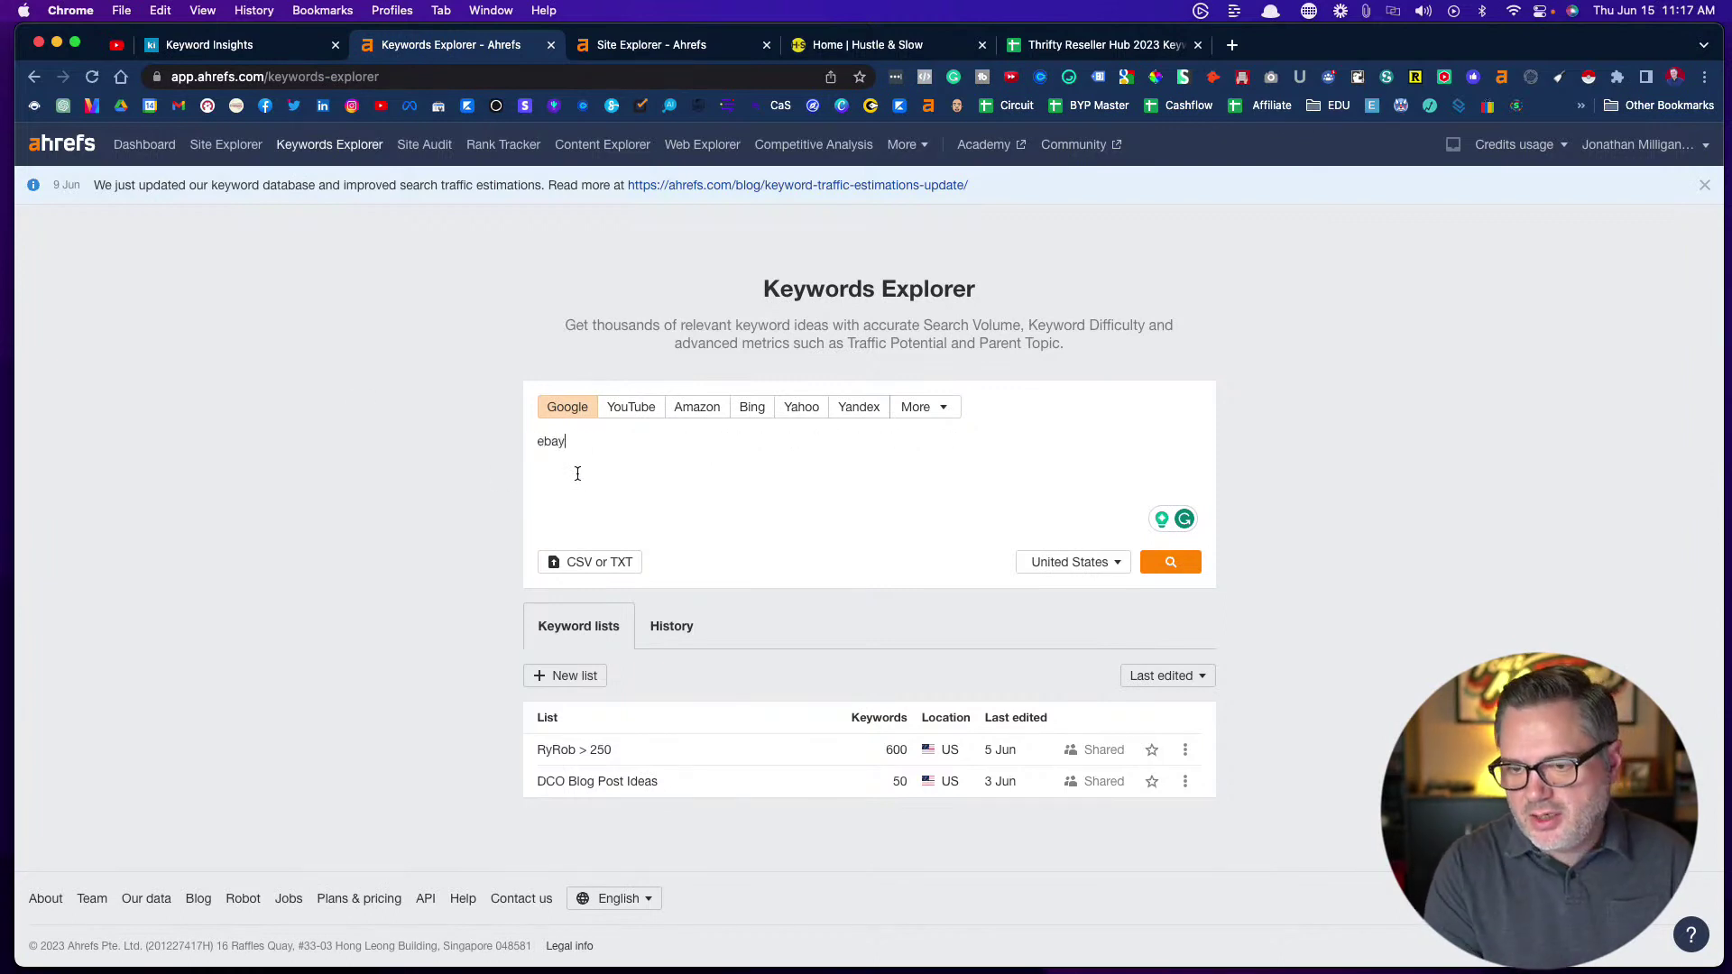
{"action": "left_click", "coordinate": [1167, 565]}
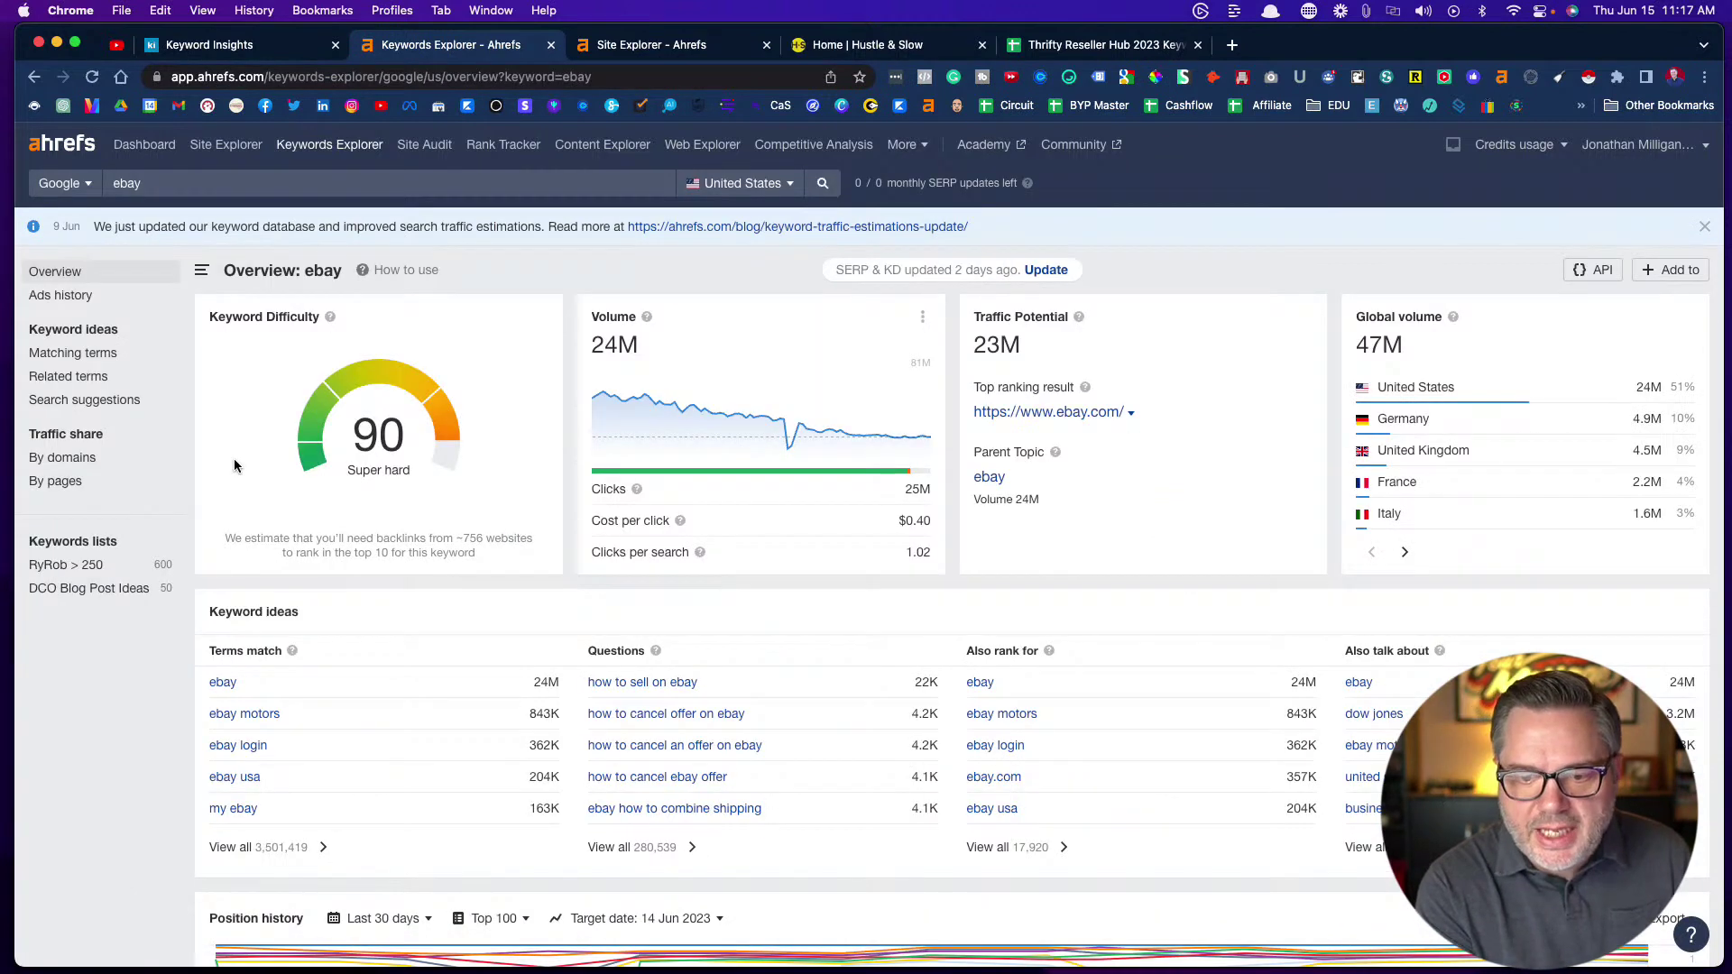
{"action": "left_click", "coordinate": [88, 353]}
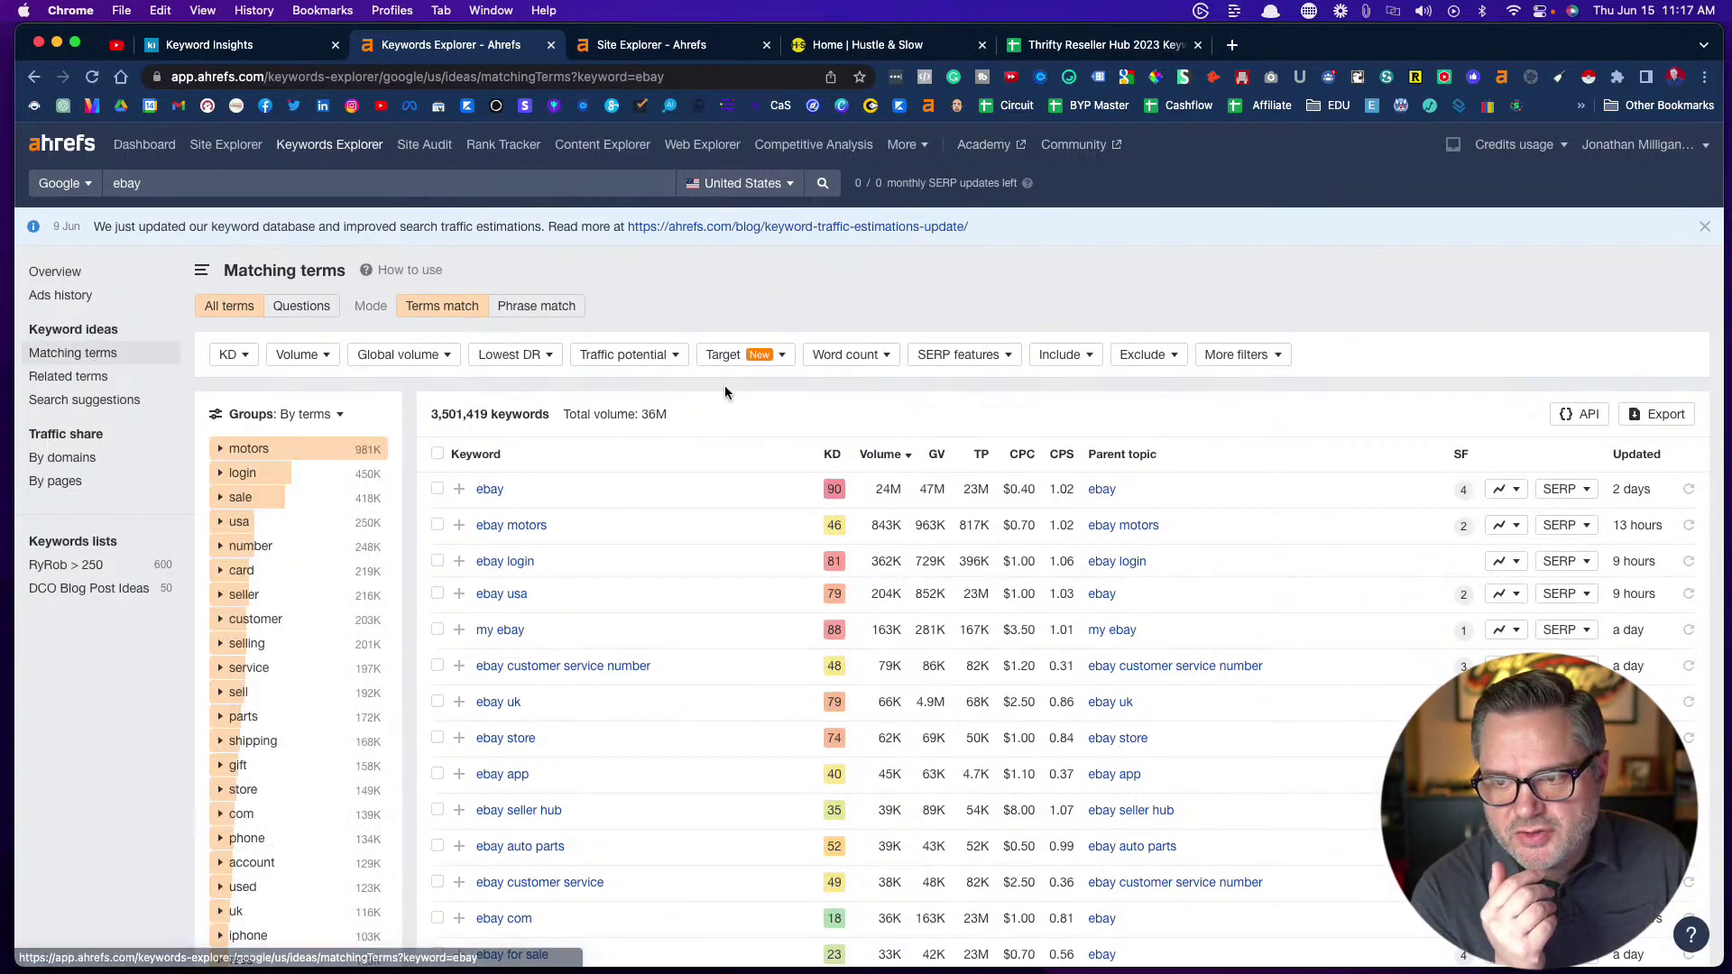
{"action": "left_click_drag", "start_coordinate": [552, 414], "coordinate": [422, 416]}
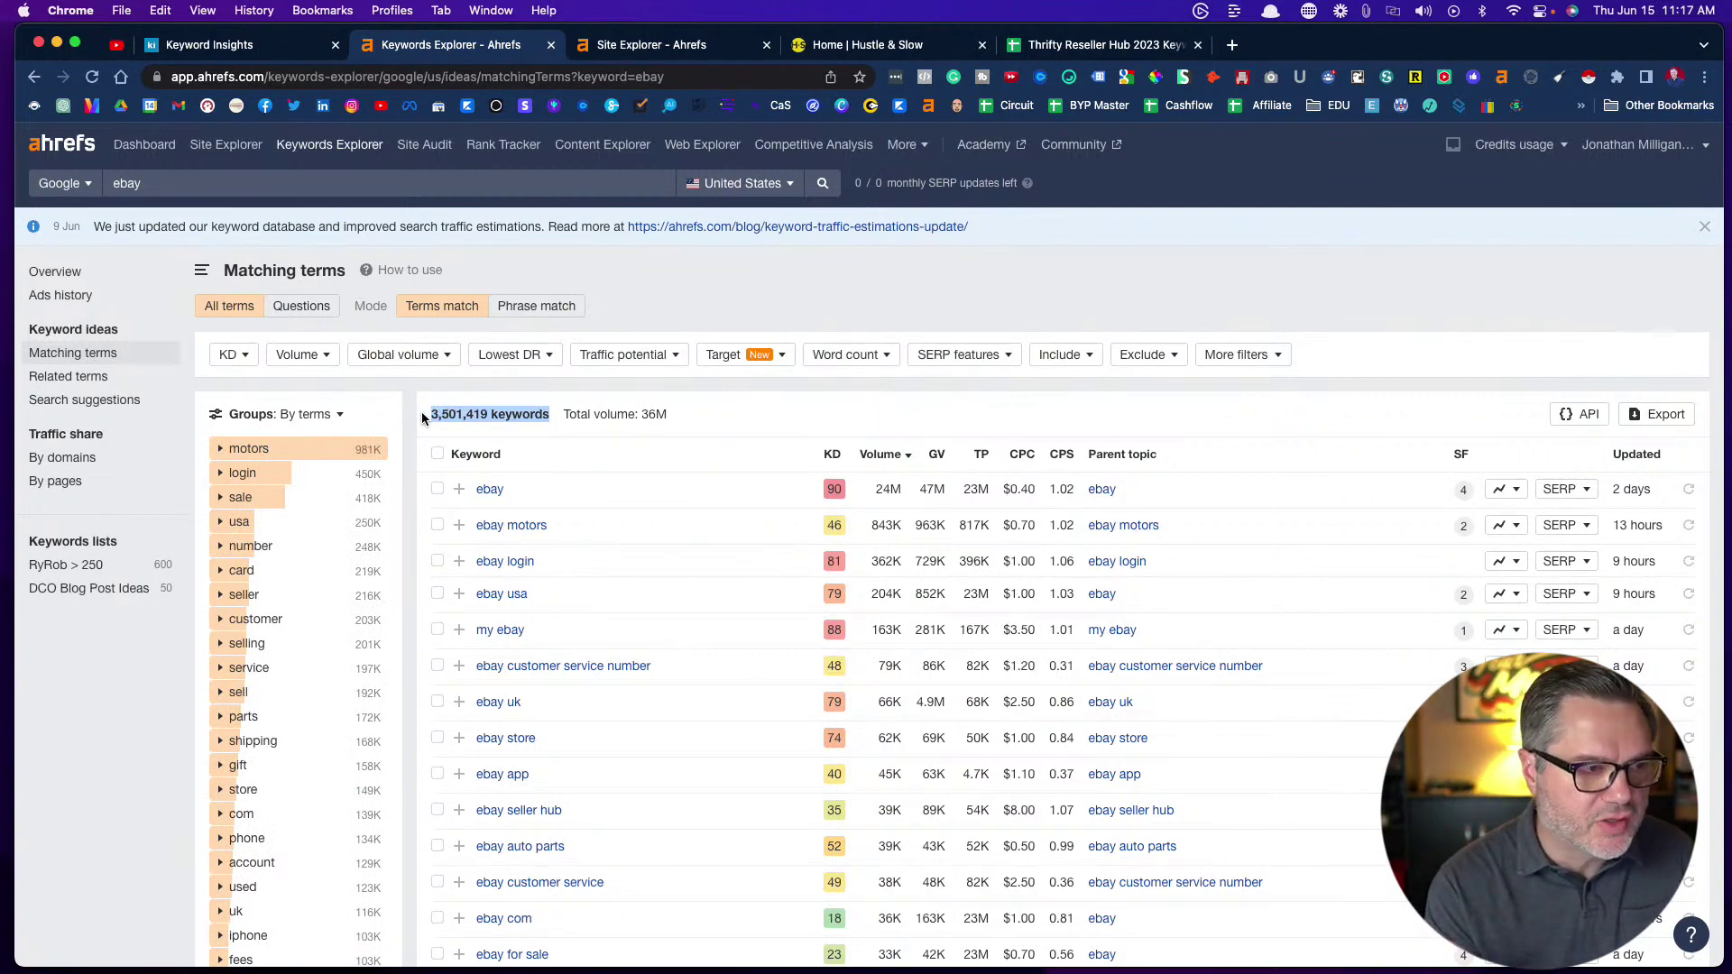
Enlarge the browser's page zoom beyond 125% to make the matching terms report easier to read
{"action": "left_click", "coordinate": [1705, 76]}
{"action": "left_click", "coordinate": [1643, 298]}
{"action": "left_click", "coordinate": [1643, 297]}
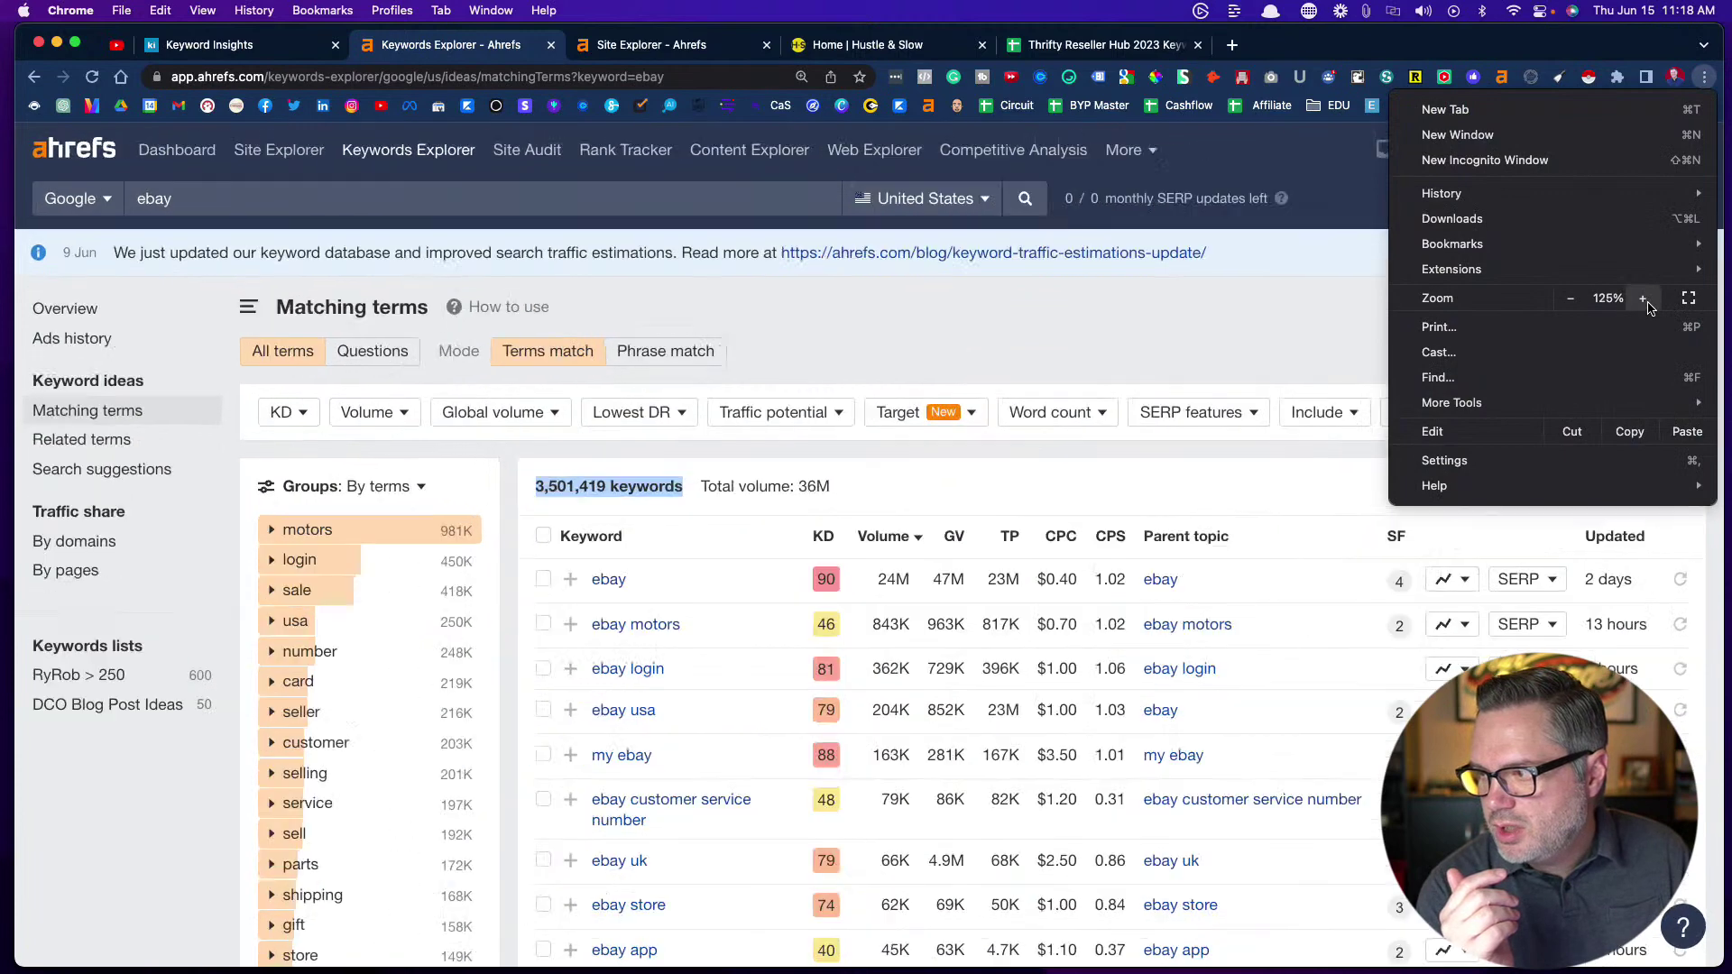
{"action": "left_click", "coordinate": [1643, 298]}
{"action": "left_click", "coordinate": [1065, 381]}
{"action": "scroll", "coordinate": [1021, 380], "scroll_direction": "down", "scroll_amount": 2}
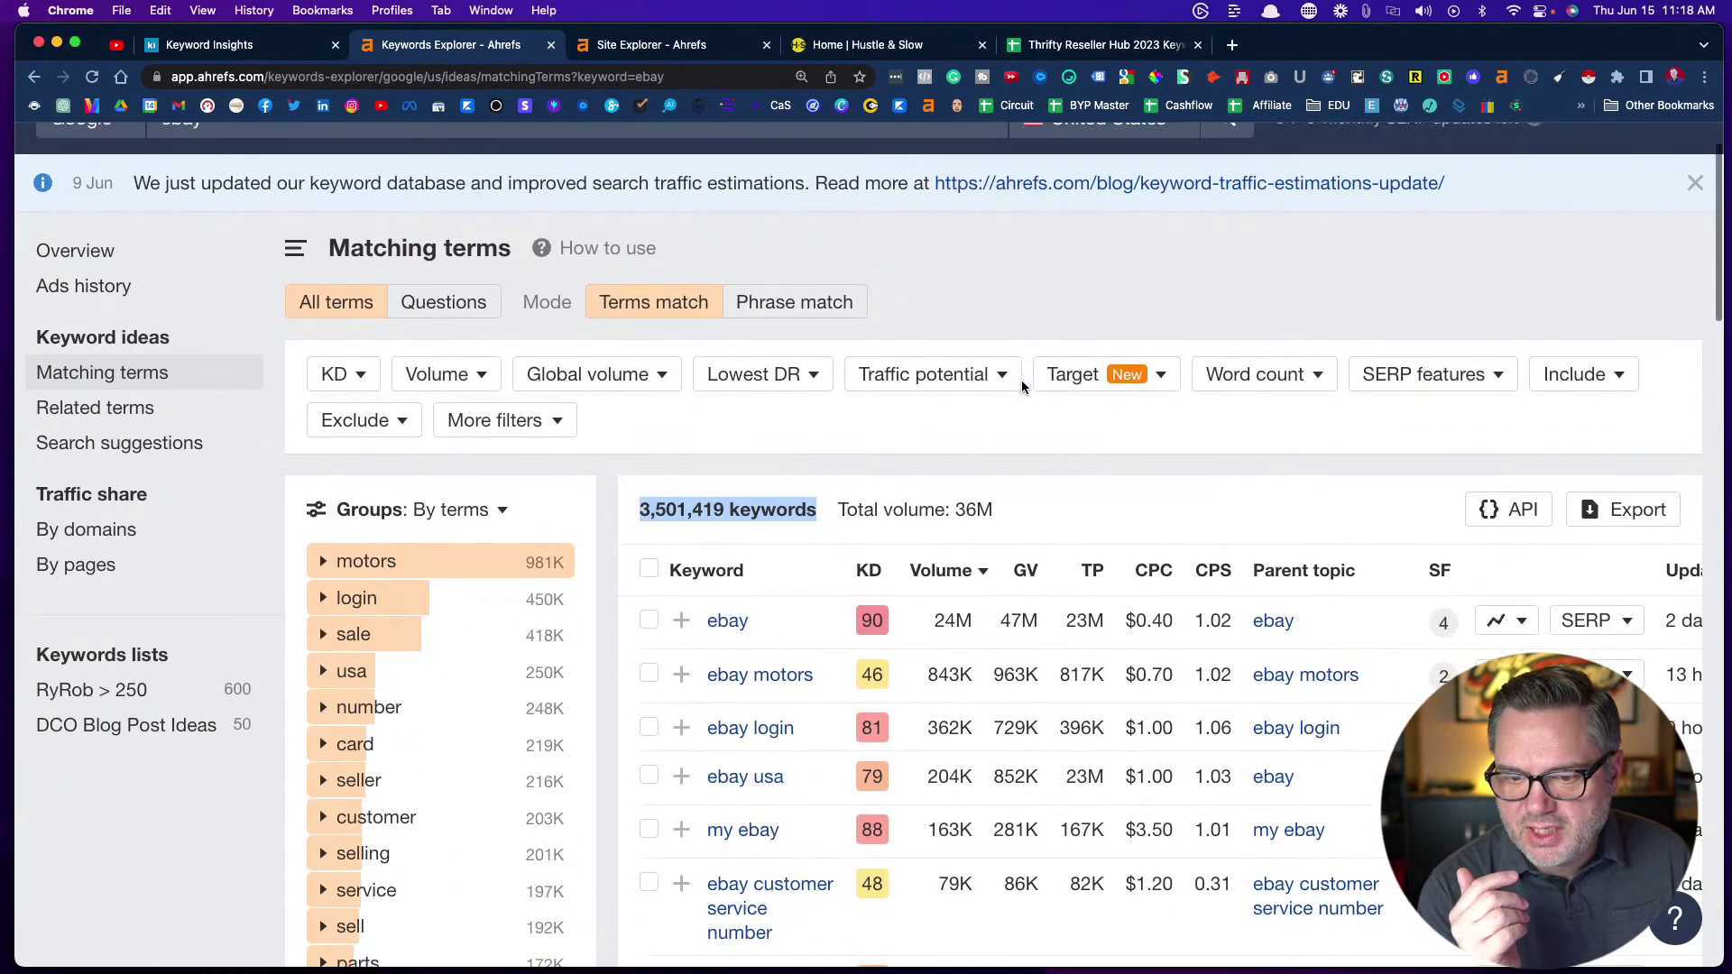
{"action": "scroll", "coordinate": [1021, 381], "scroll_direction": "down", "scroll_amount": 3}
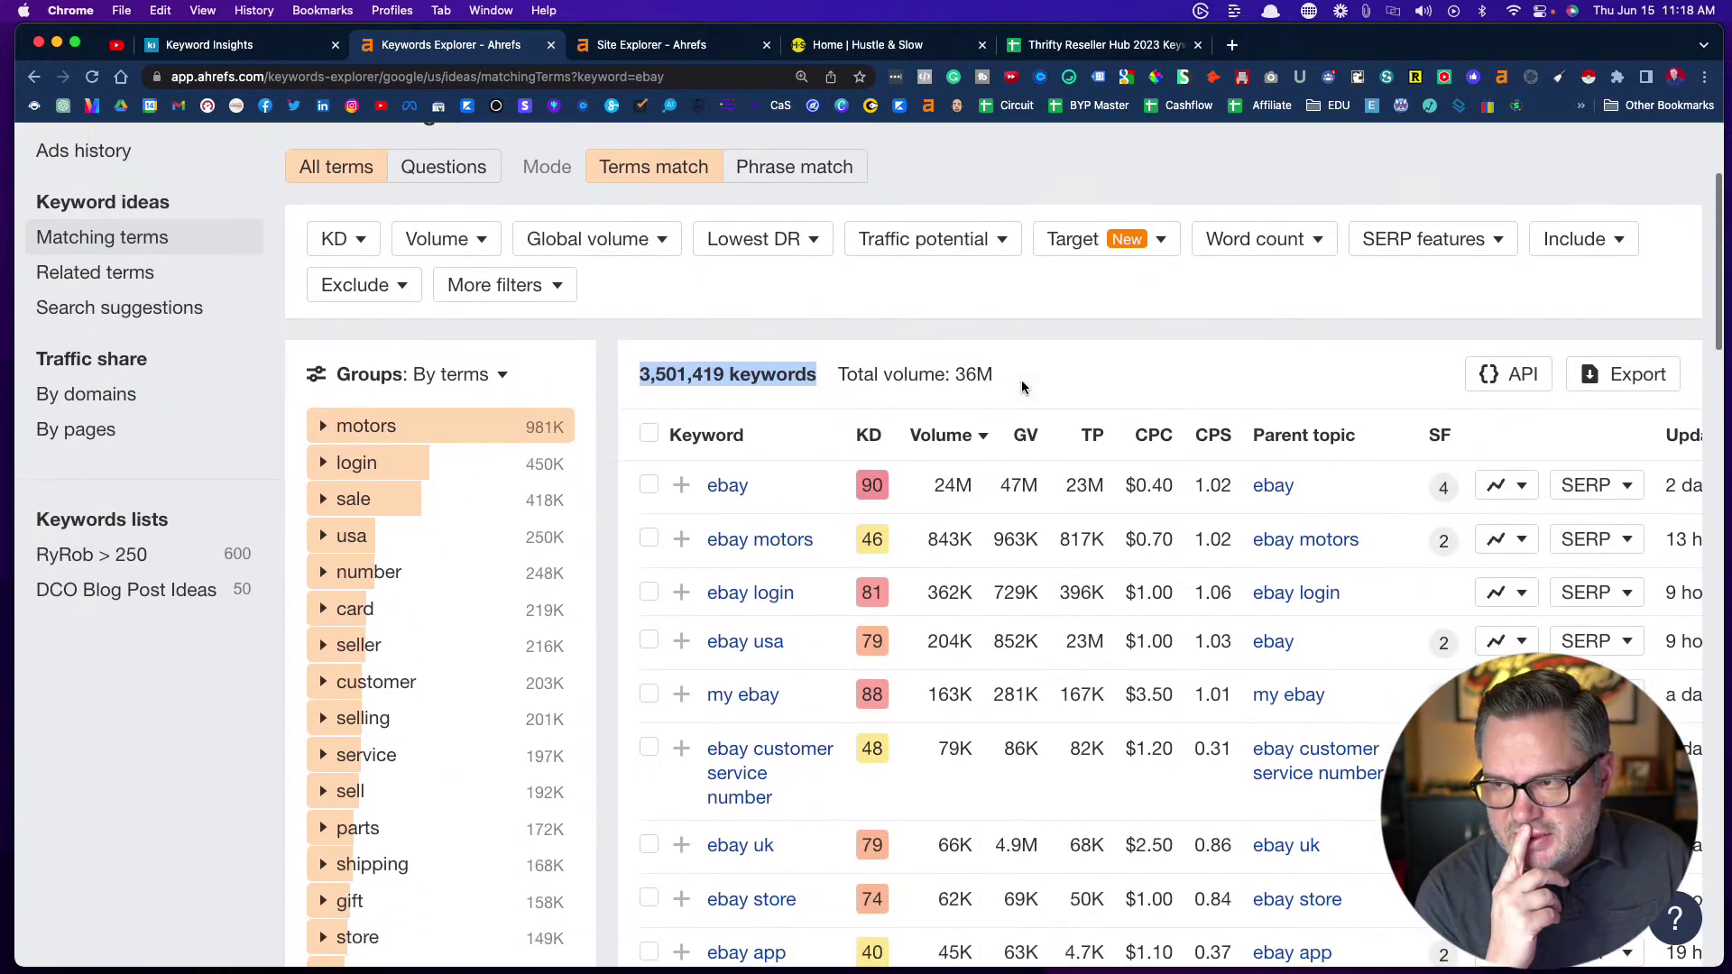
{"action": "scroll", "coordinate": [956, 317], "scroll_direction": "up", "scroll_amount": 1}
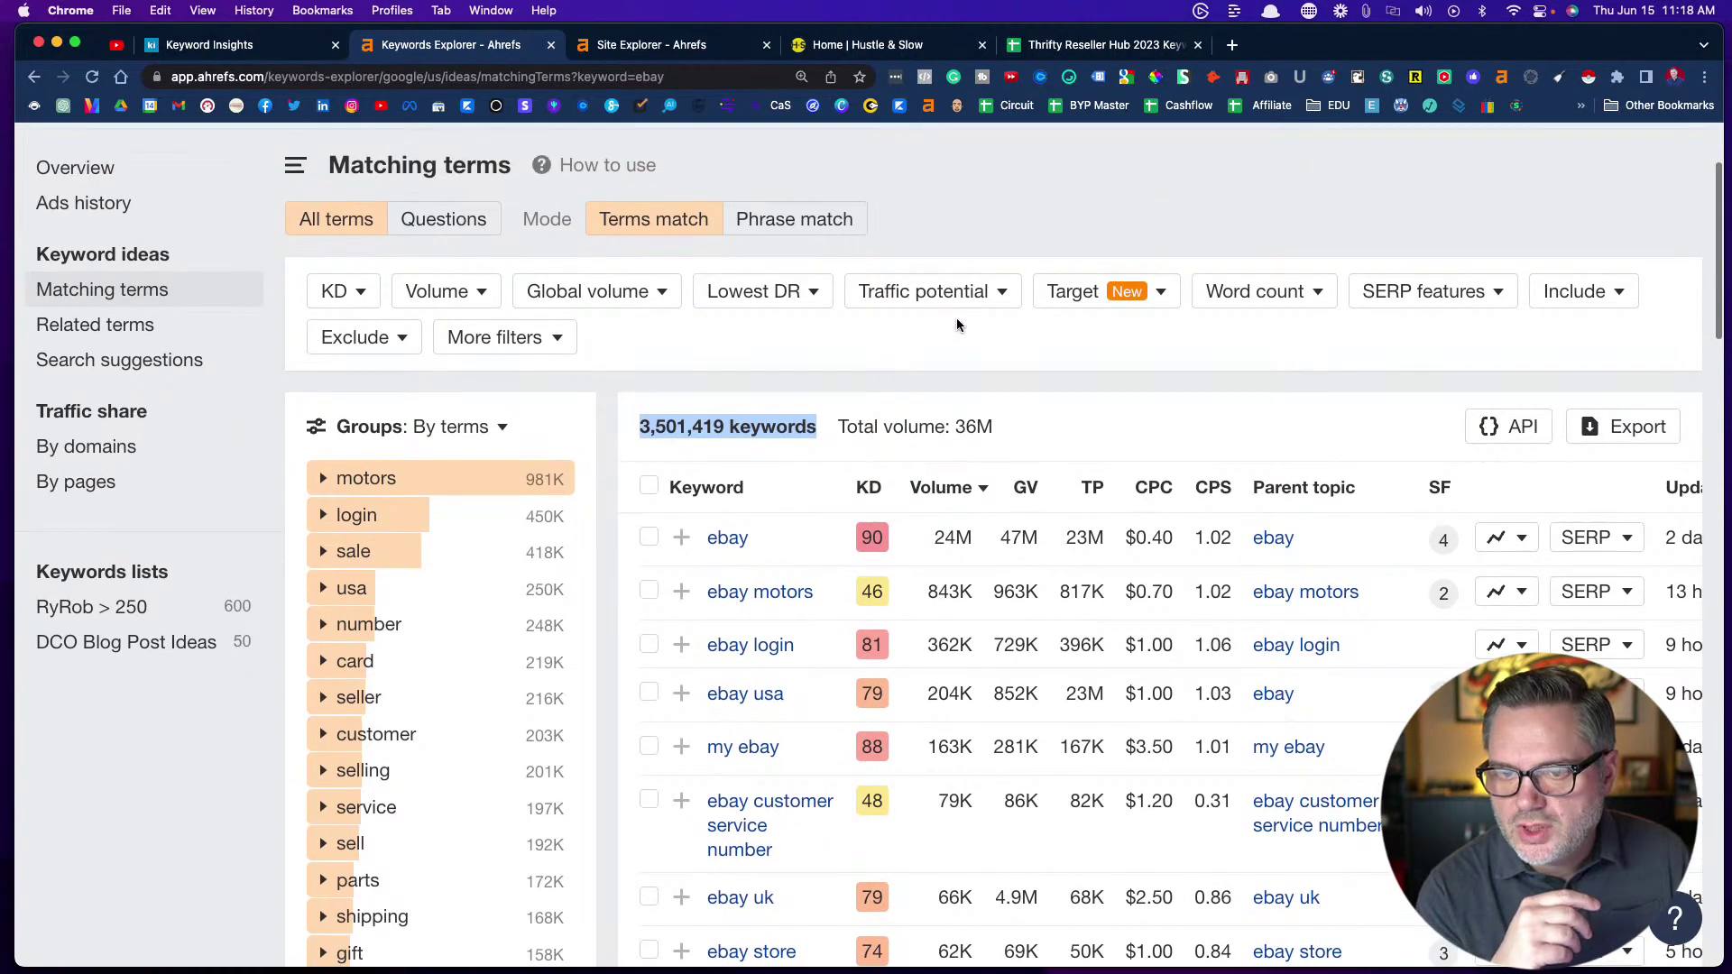
Inspect the Include and Exclude keyword filters and the term groups for the ebay matching terms
{"action": "left_click", "coordinate": [1593, 298]}
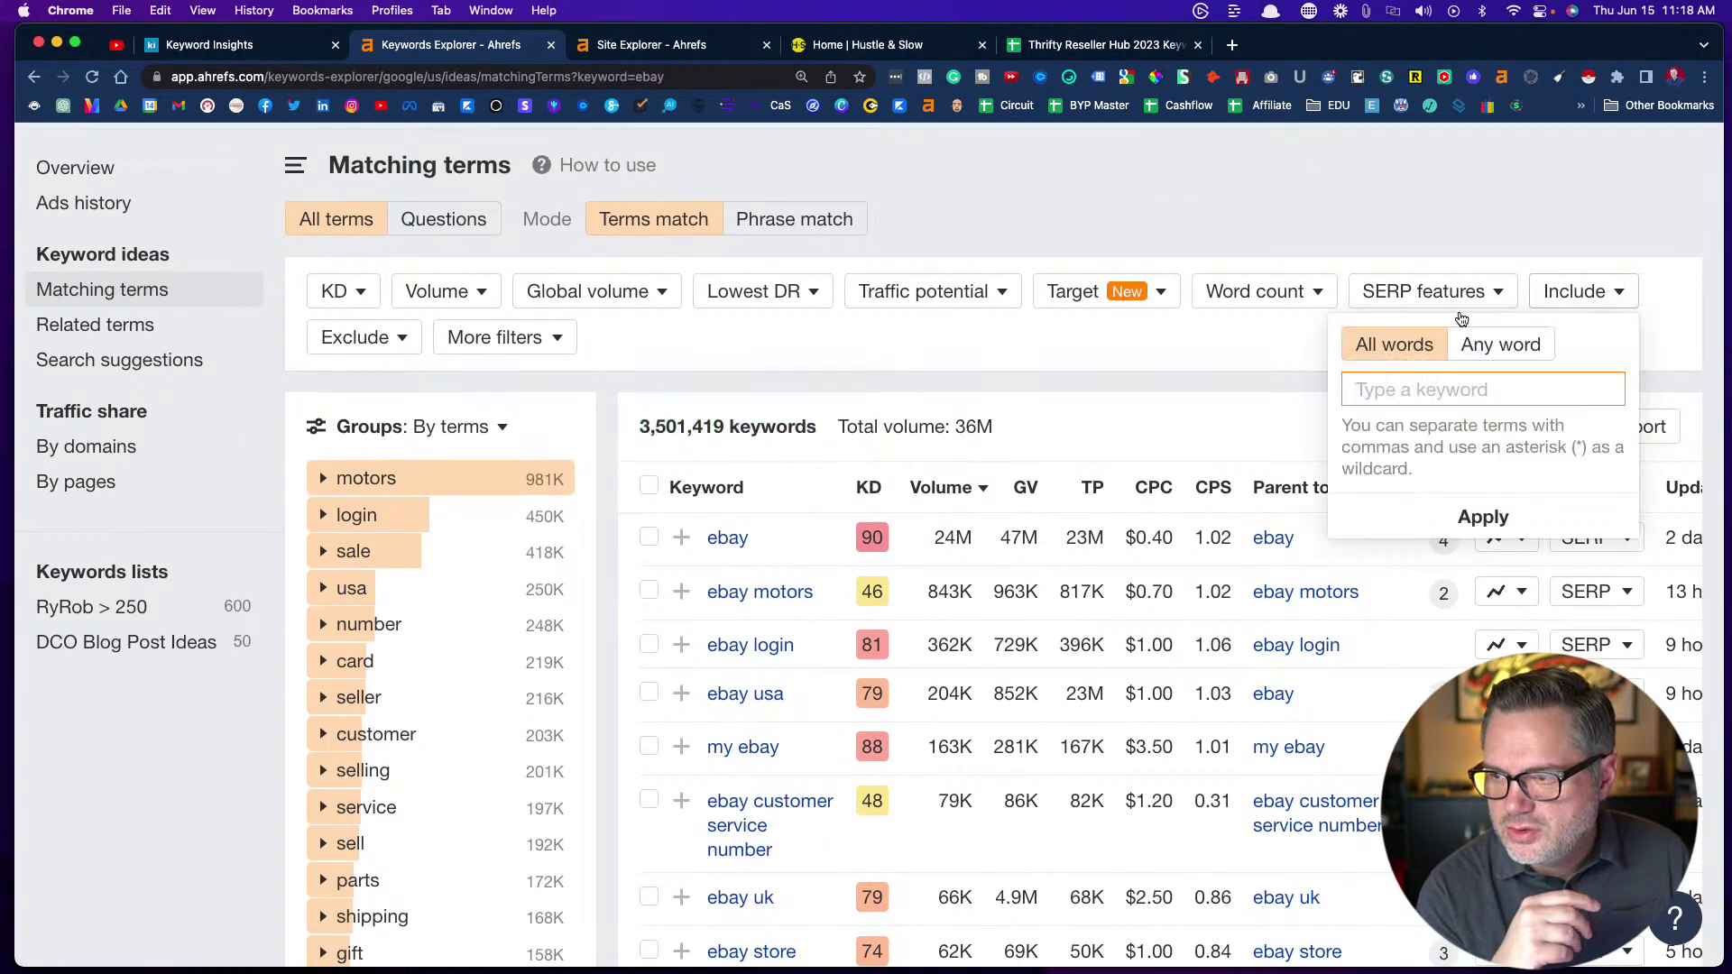
{"action": "left_click", "coordinate": [365, 339]}
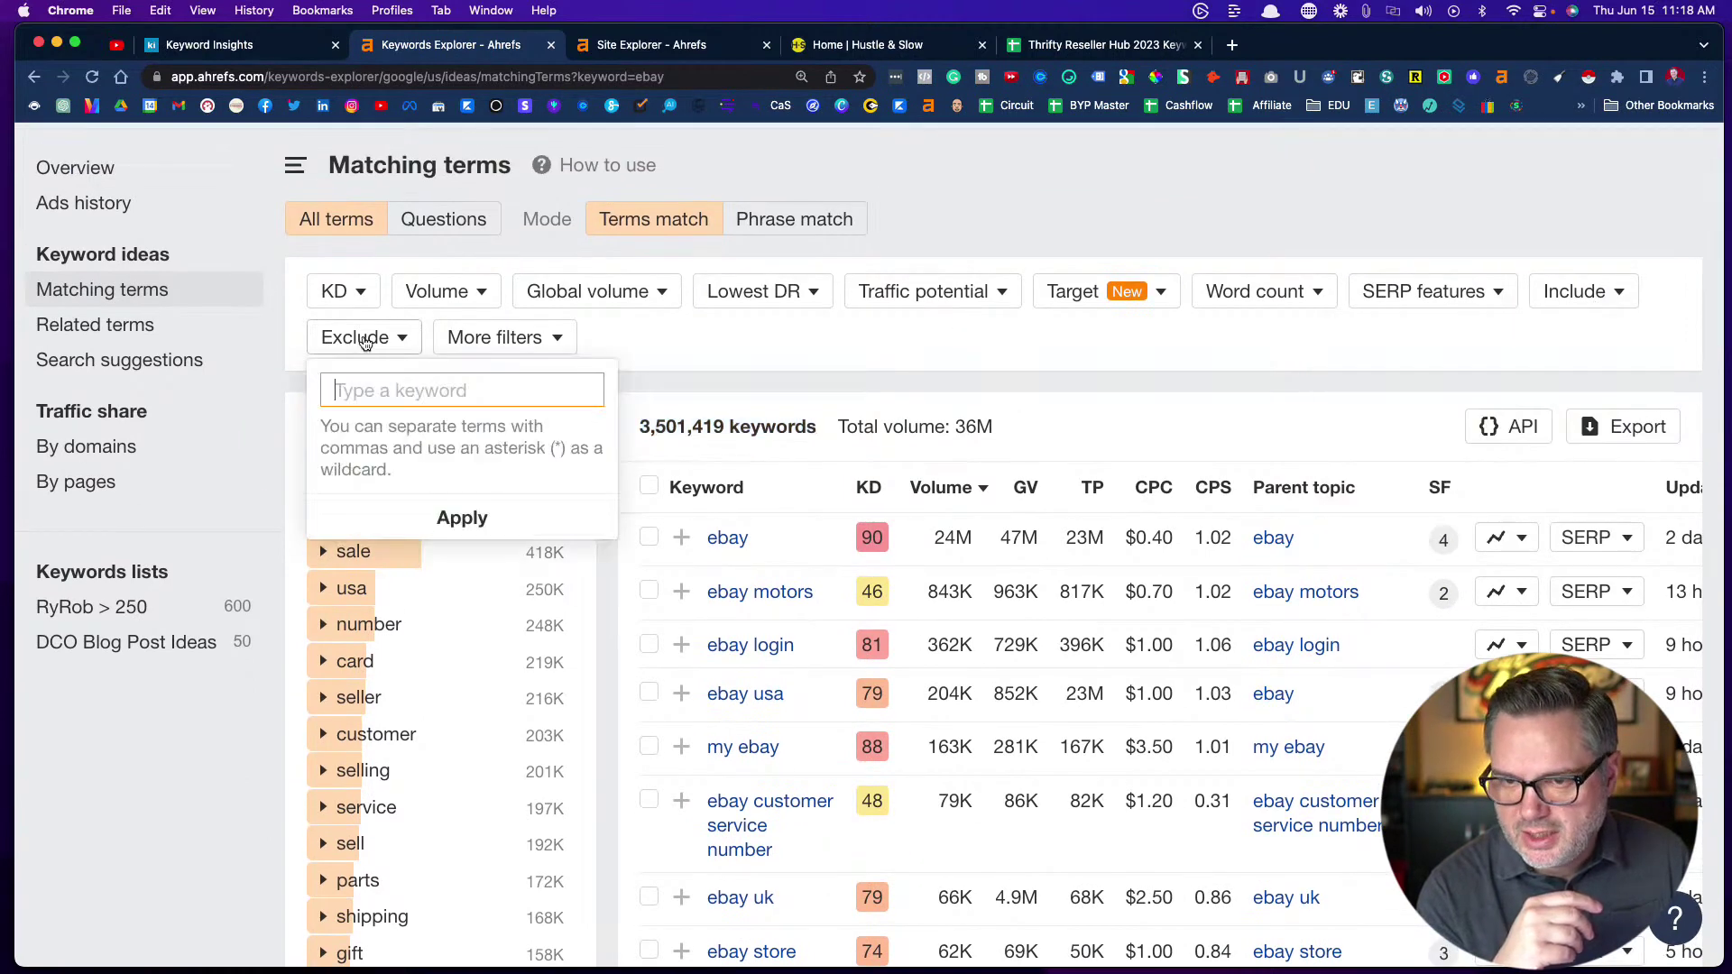
{"action": "left_click", "coordinate": [1265, 352]}
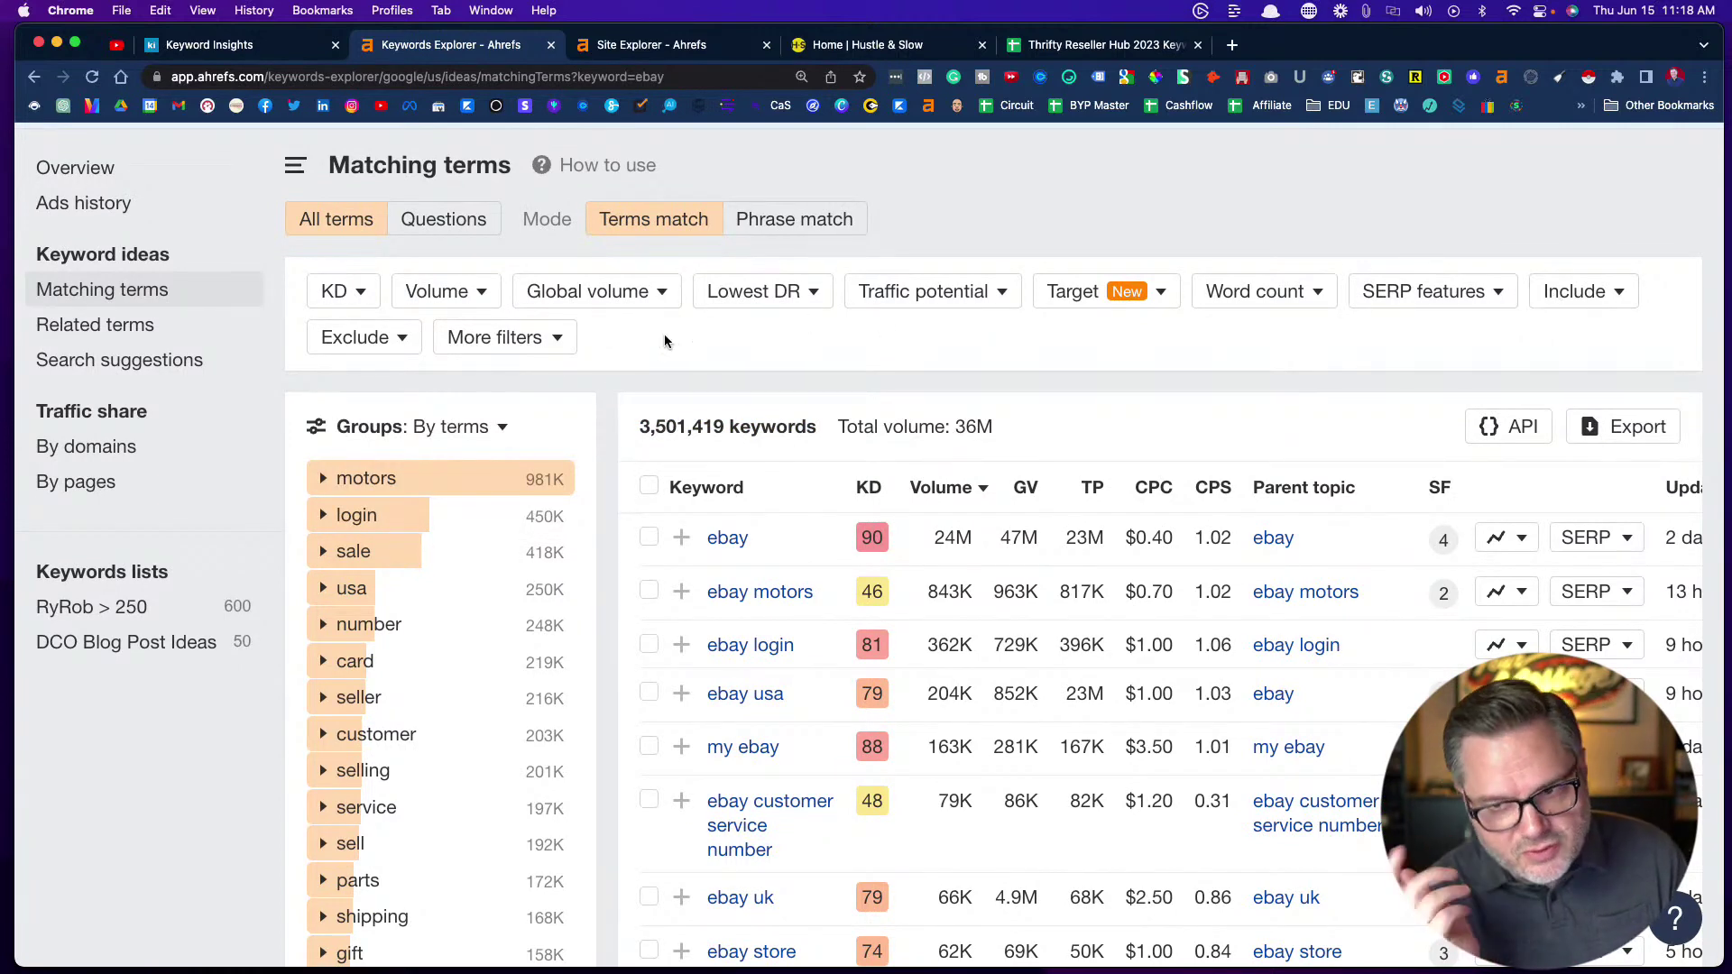
{"action": "scroll", "coordinate": [665, 340], "scroll_direction": "down", "scroll_amount": 5}
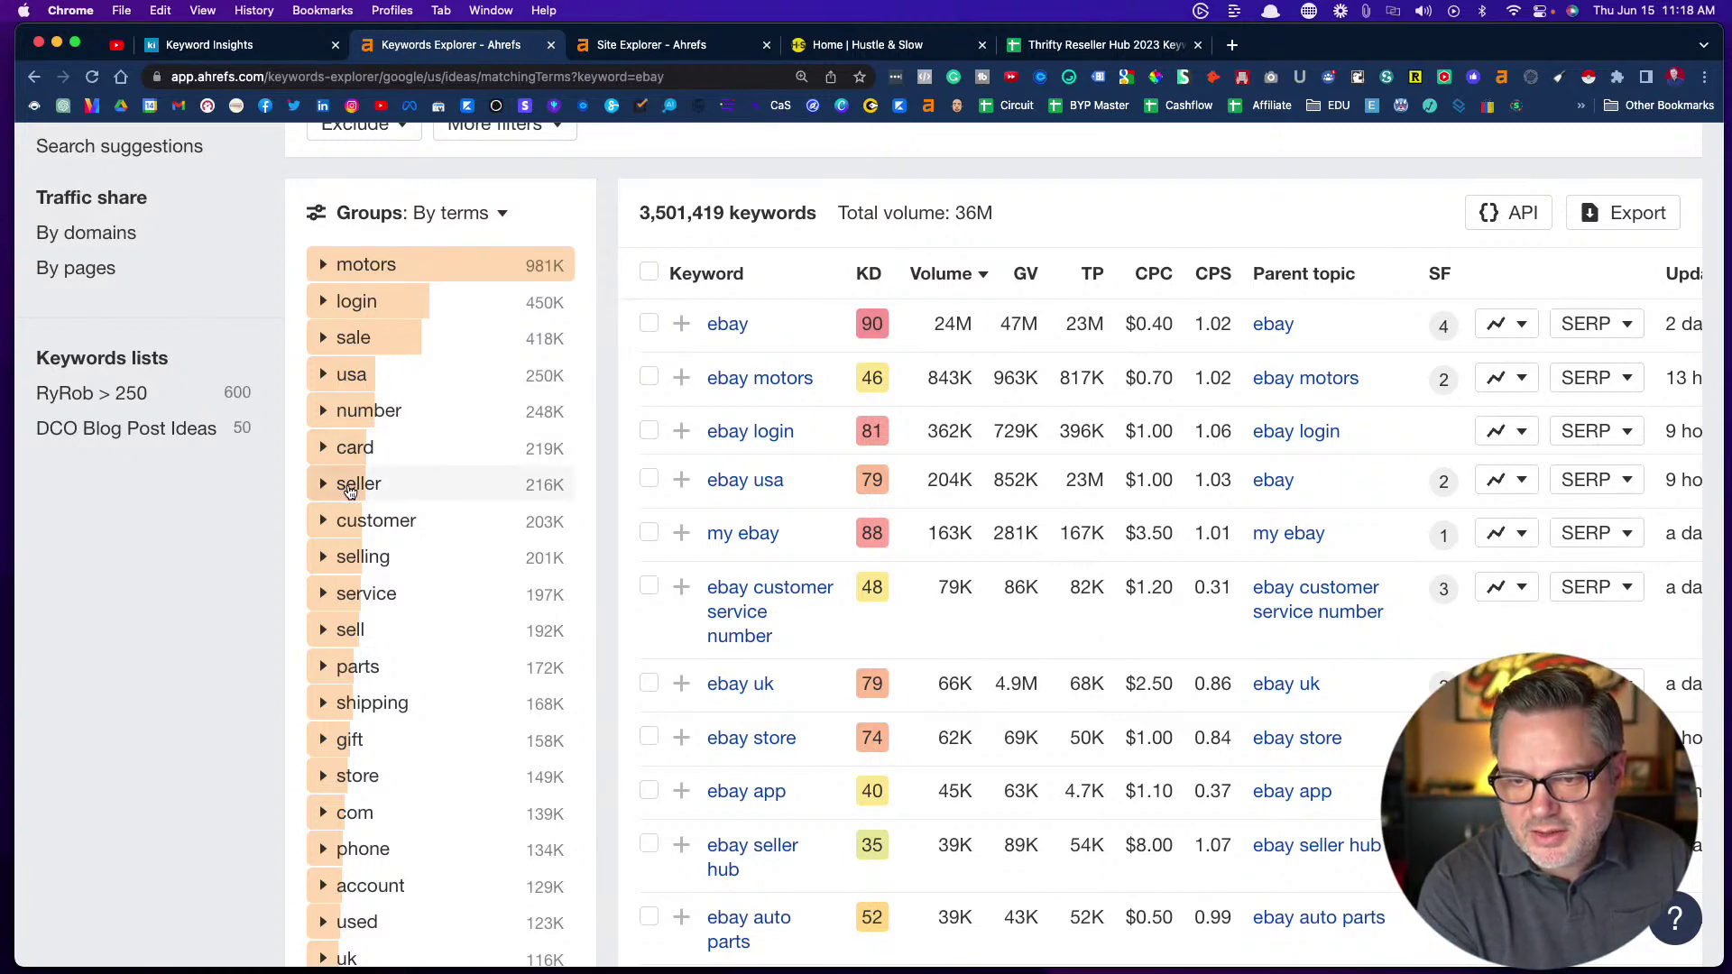
{"action": "scroll", "coordinate": [665, 448], "scroll_direction": "up", "scroll_amount": 5}
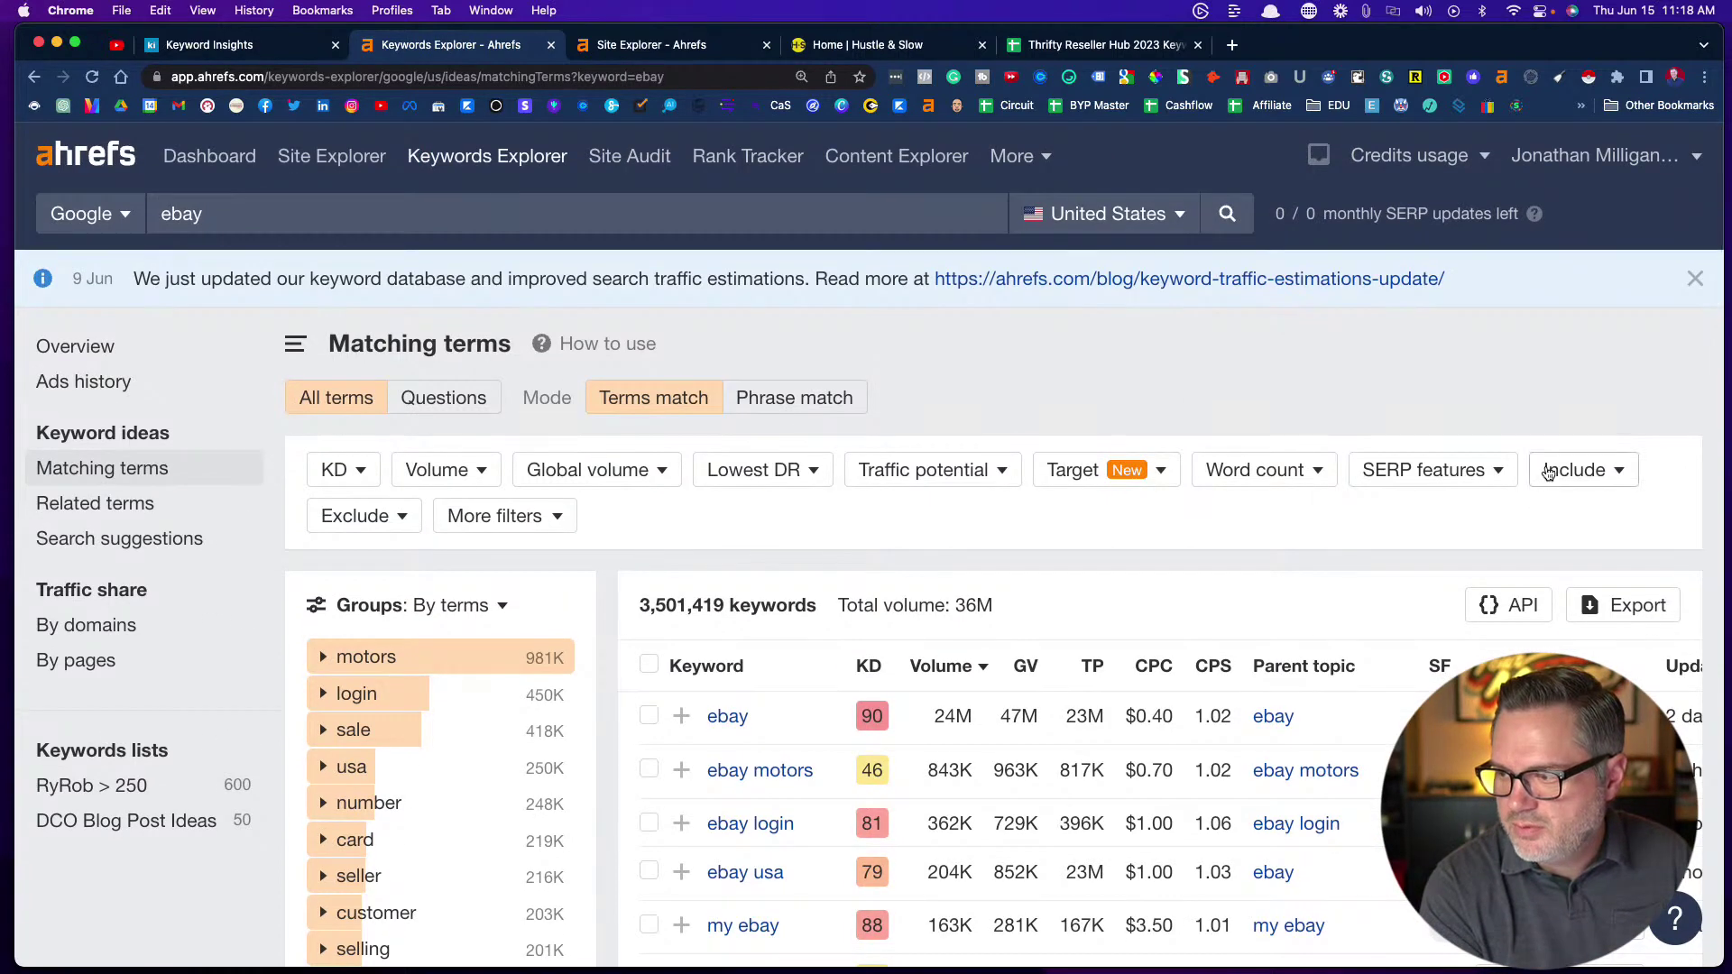
Fill the Include filter with "seller, selling" and set it to match any word
{"action": "left_click", "coordinate": [1548, 473]}
{"action": "type", "text": "seller,"}
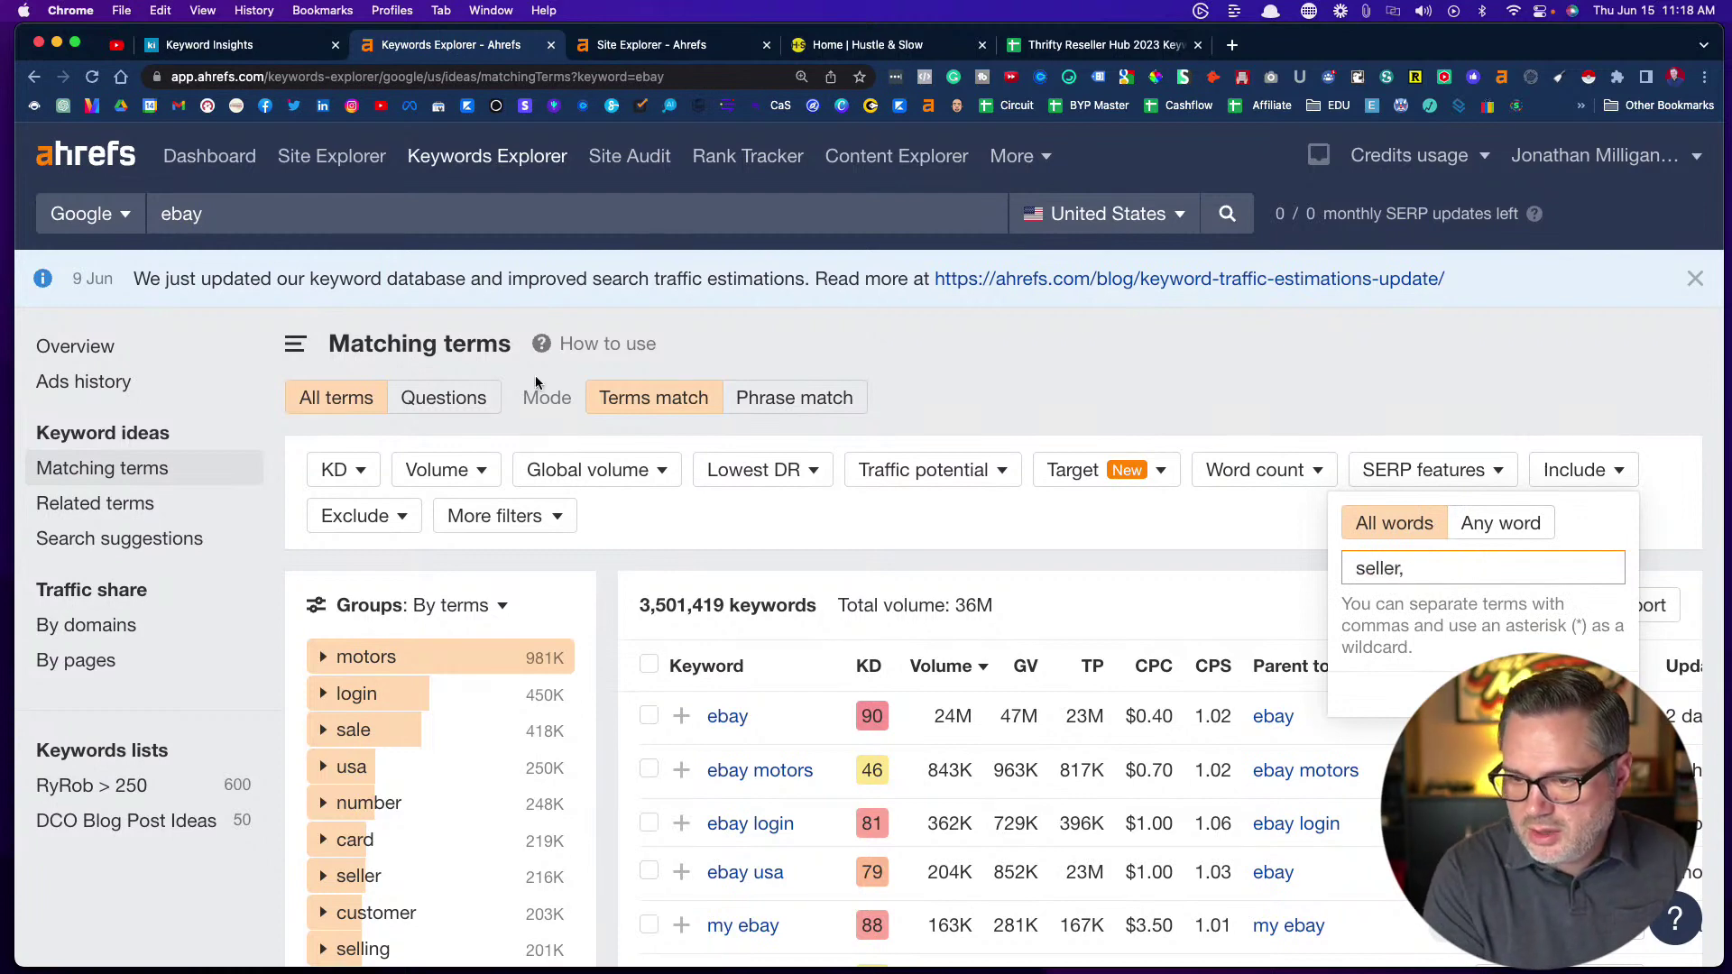
{"action": "scroll", "coordinate": [1516, 451], "scroll_direction": "down", "scroll_amount": 3}
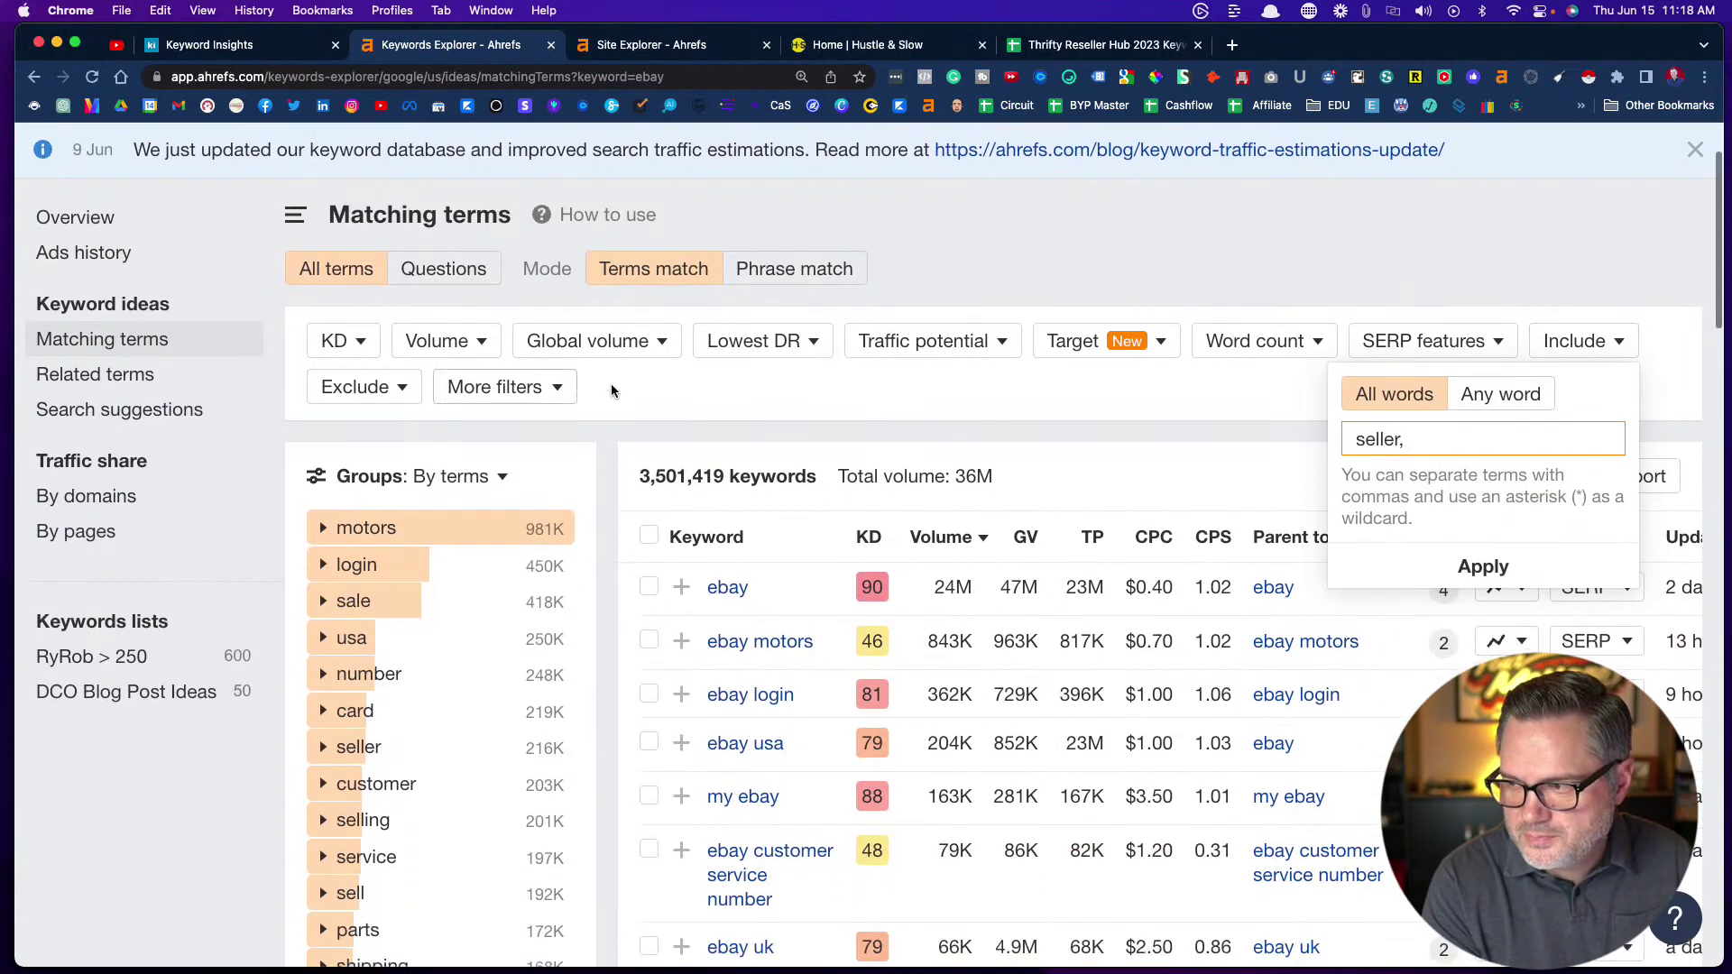
{"action": "left_click", "coordinate": [1502, 394]}
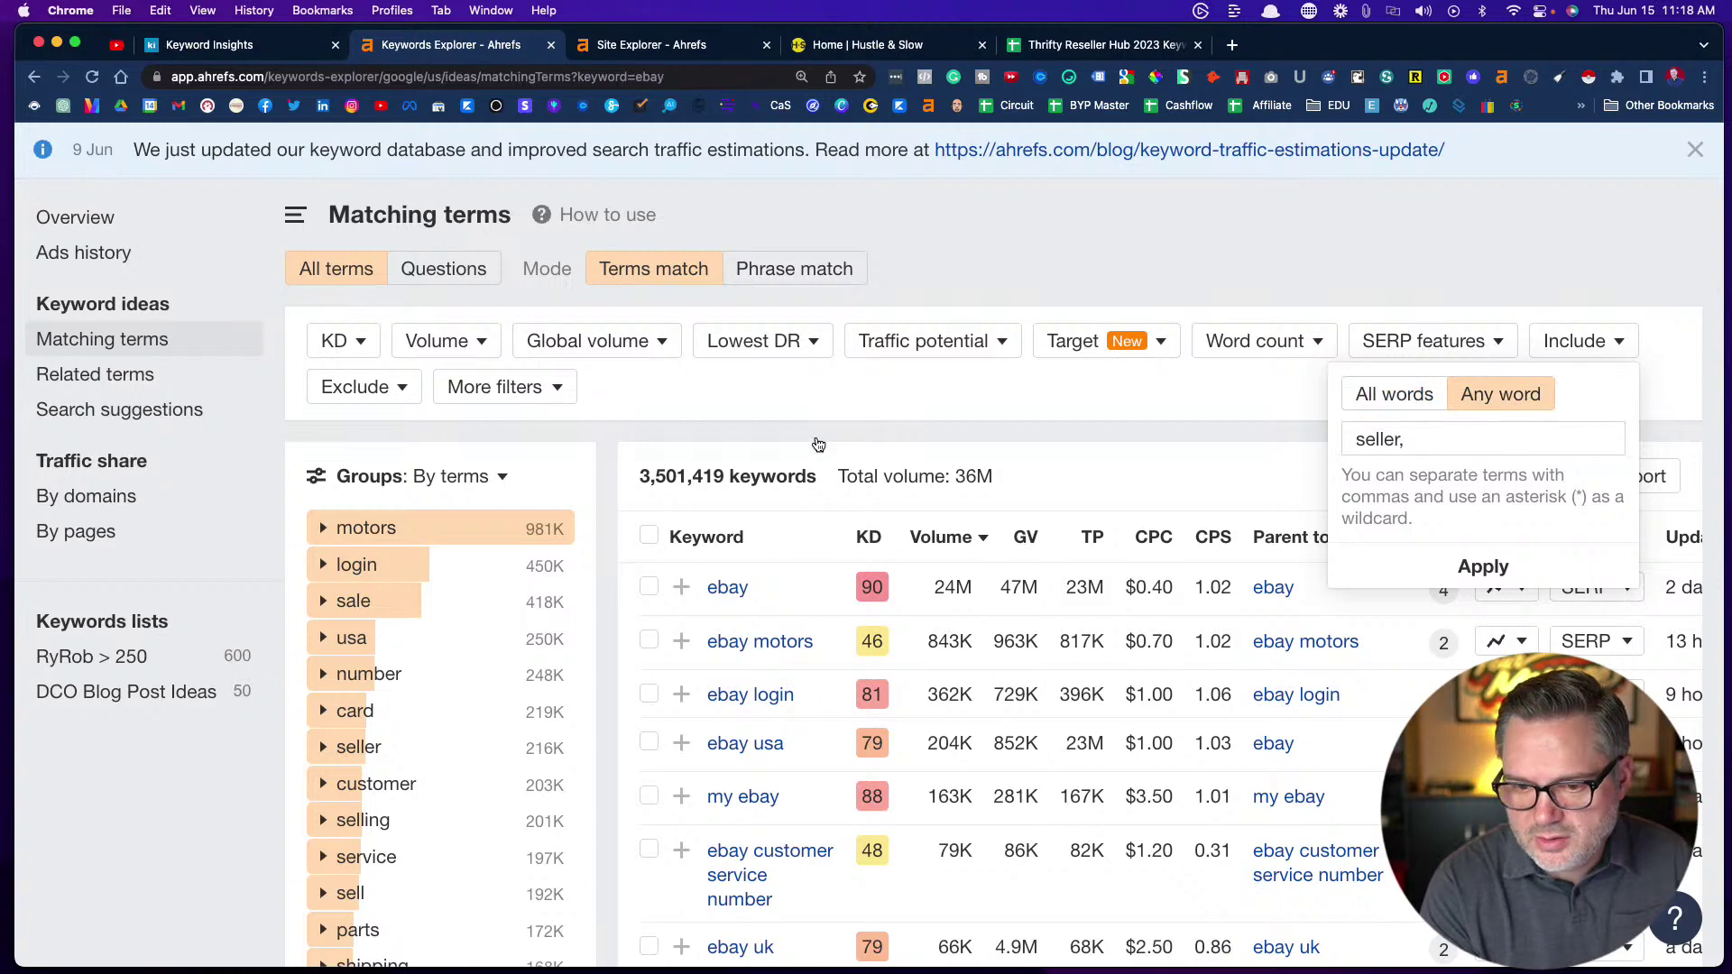
{"action": "scroll", "coordinate": [816, 442], "scroll_direction": "down", "scroll_amount": 5}
{"action": "scroll", "coordinate": [401, 483], "scroll_direction": "down", "scroll_amount": 2}
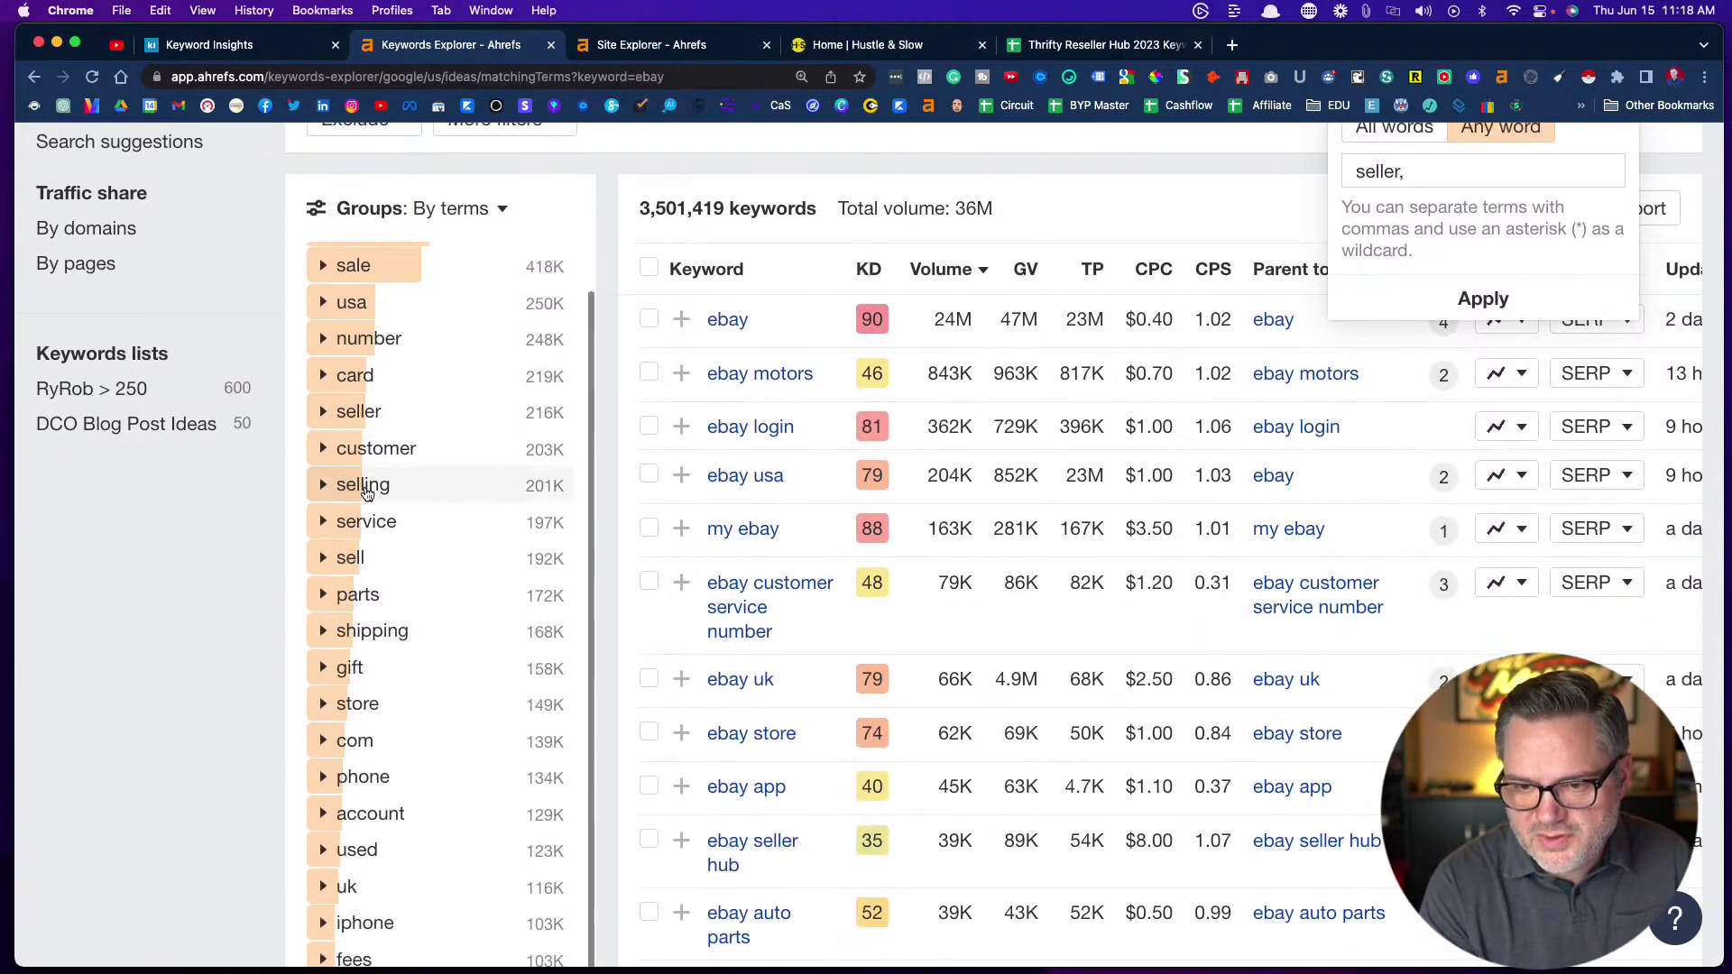
{"action": "left_click", "coordinate": [1432, 175]}
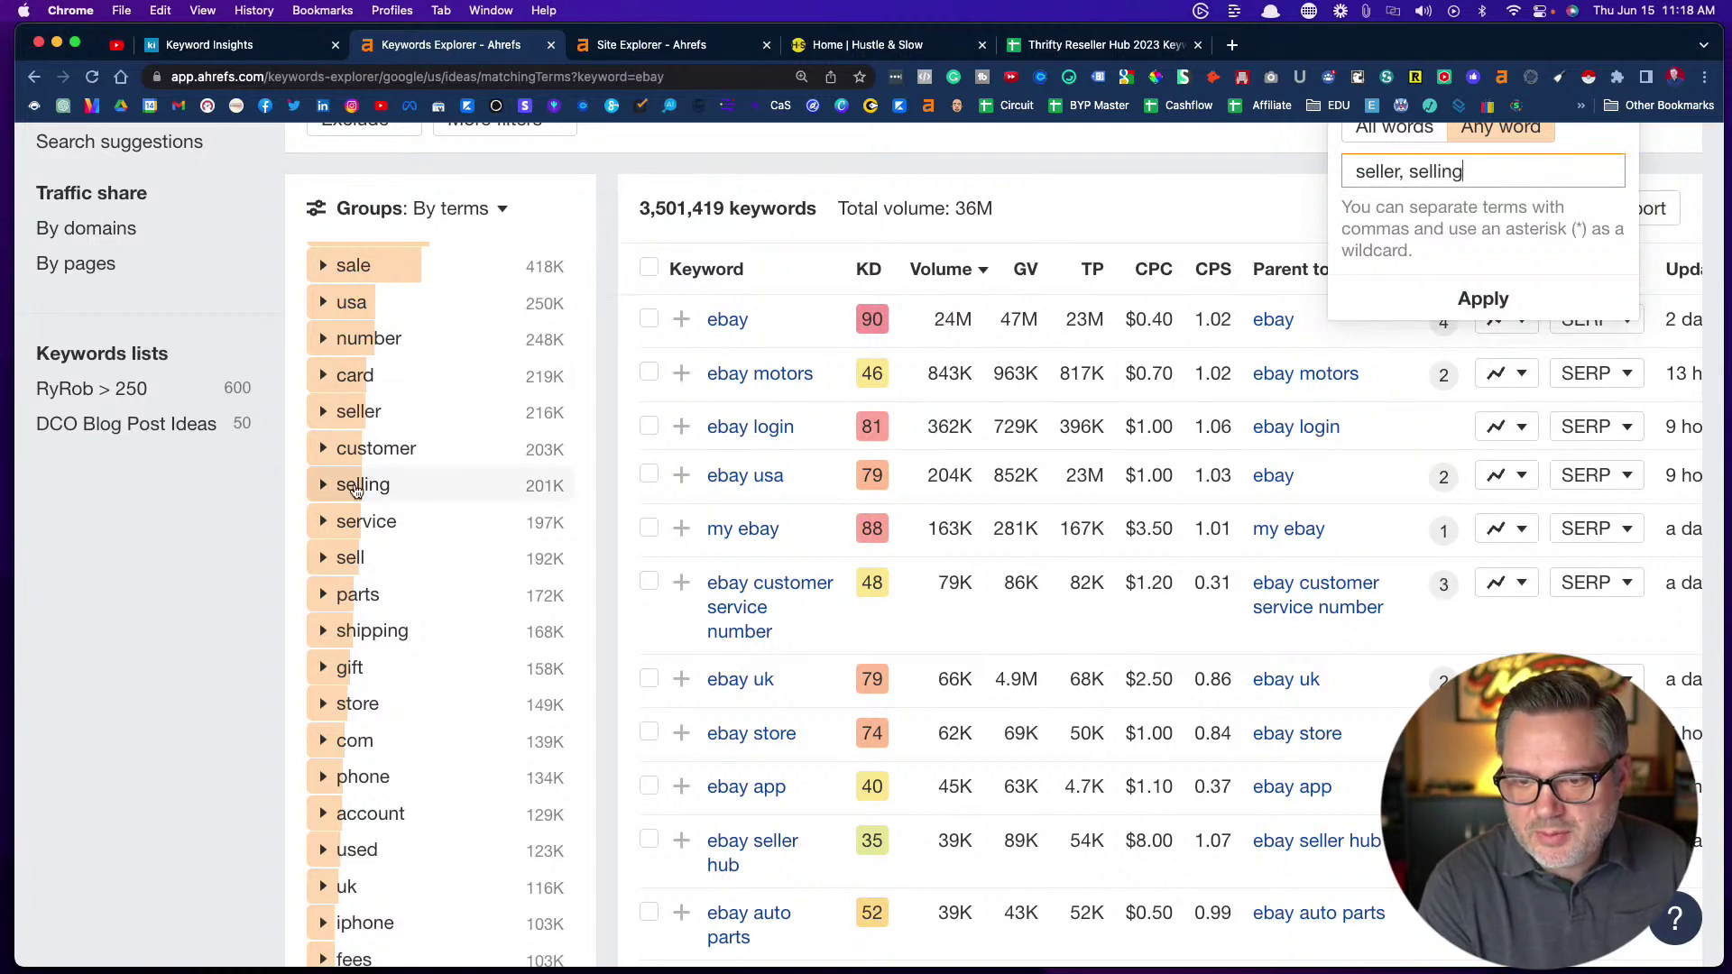
Narrow the matching terms to the "selling" term group and look through its keywords
{"action": "left_click", "coordinate": [355, 488]}
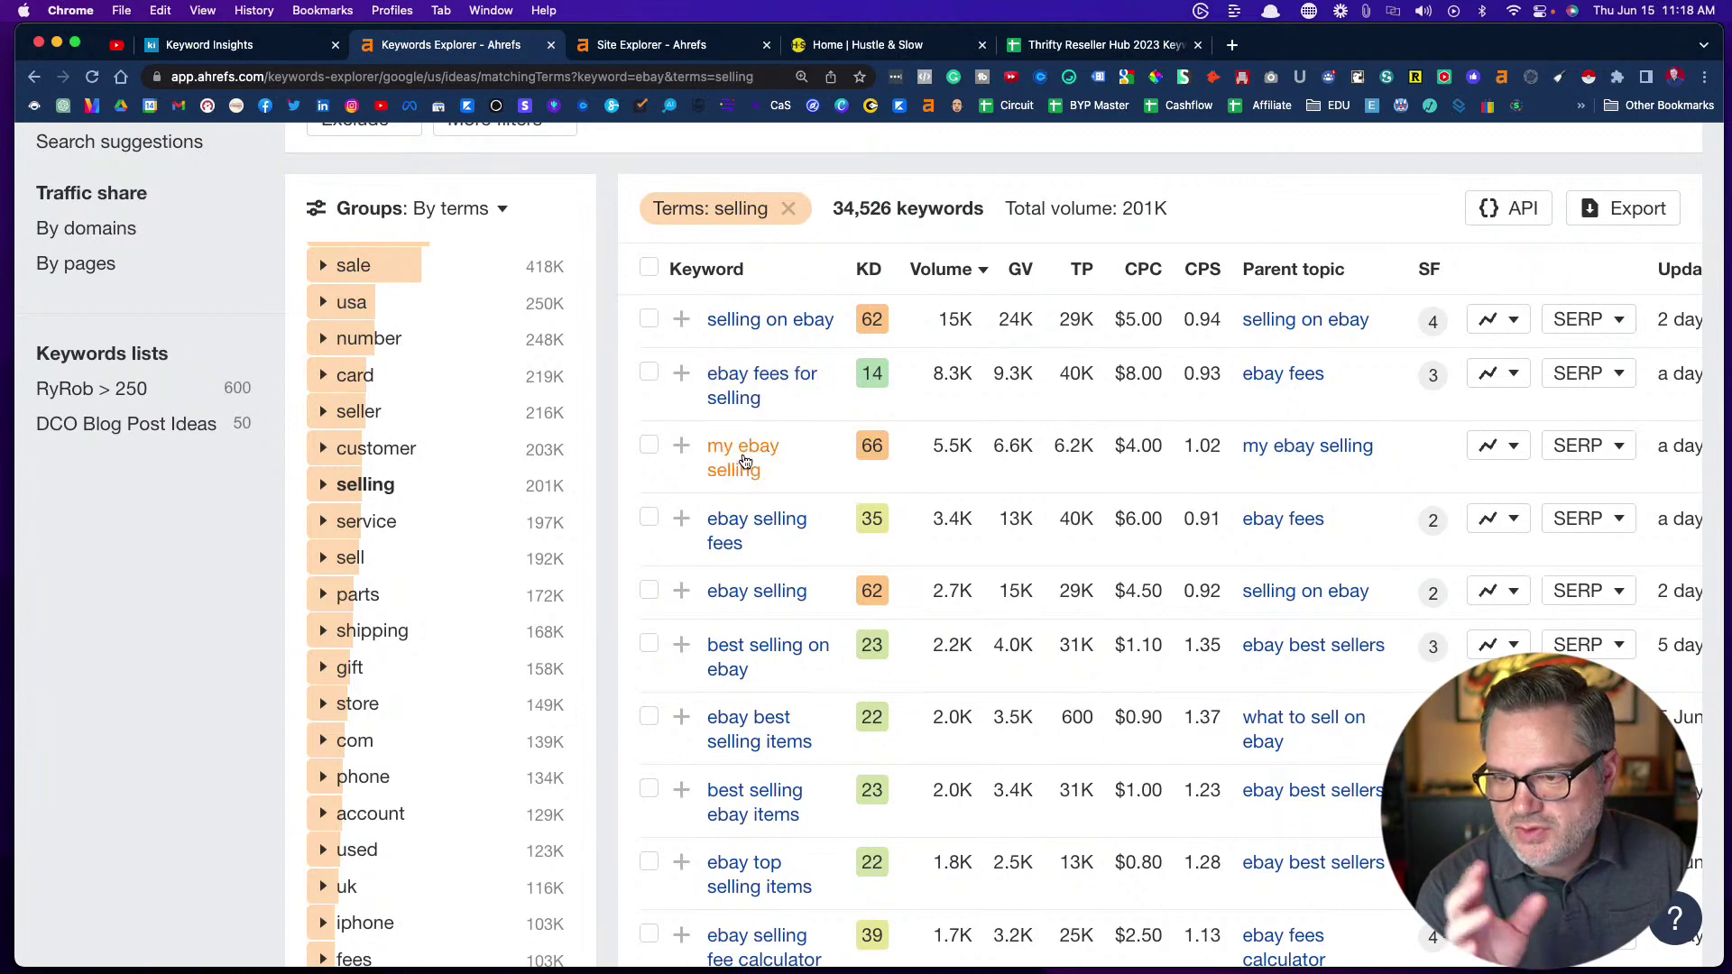
{"action": "scroll", "coordinate": [738, 589], "scroll_direction": "down", "scroll_amount": 5}
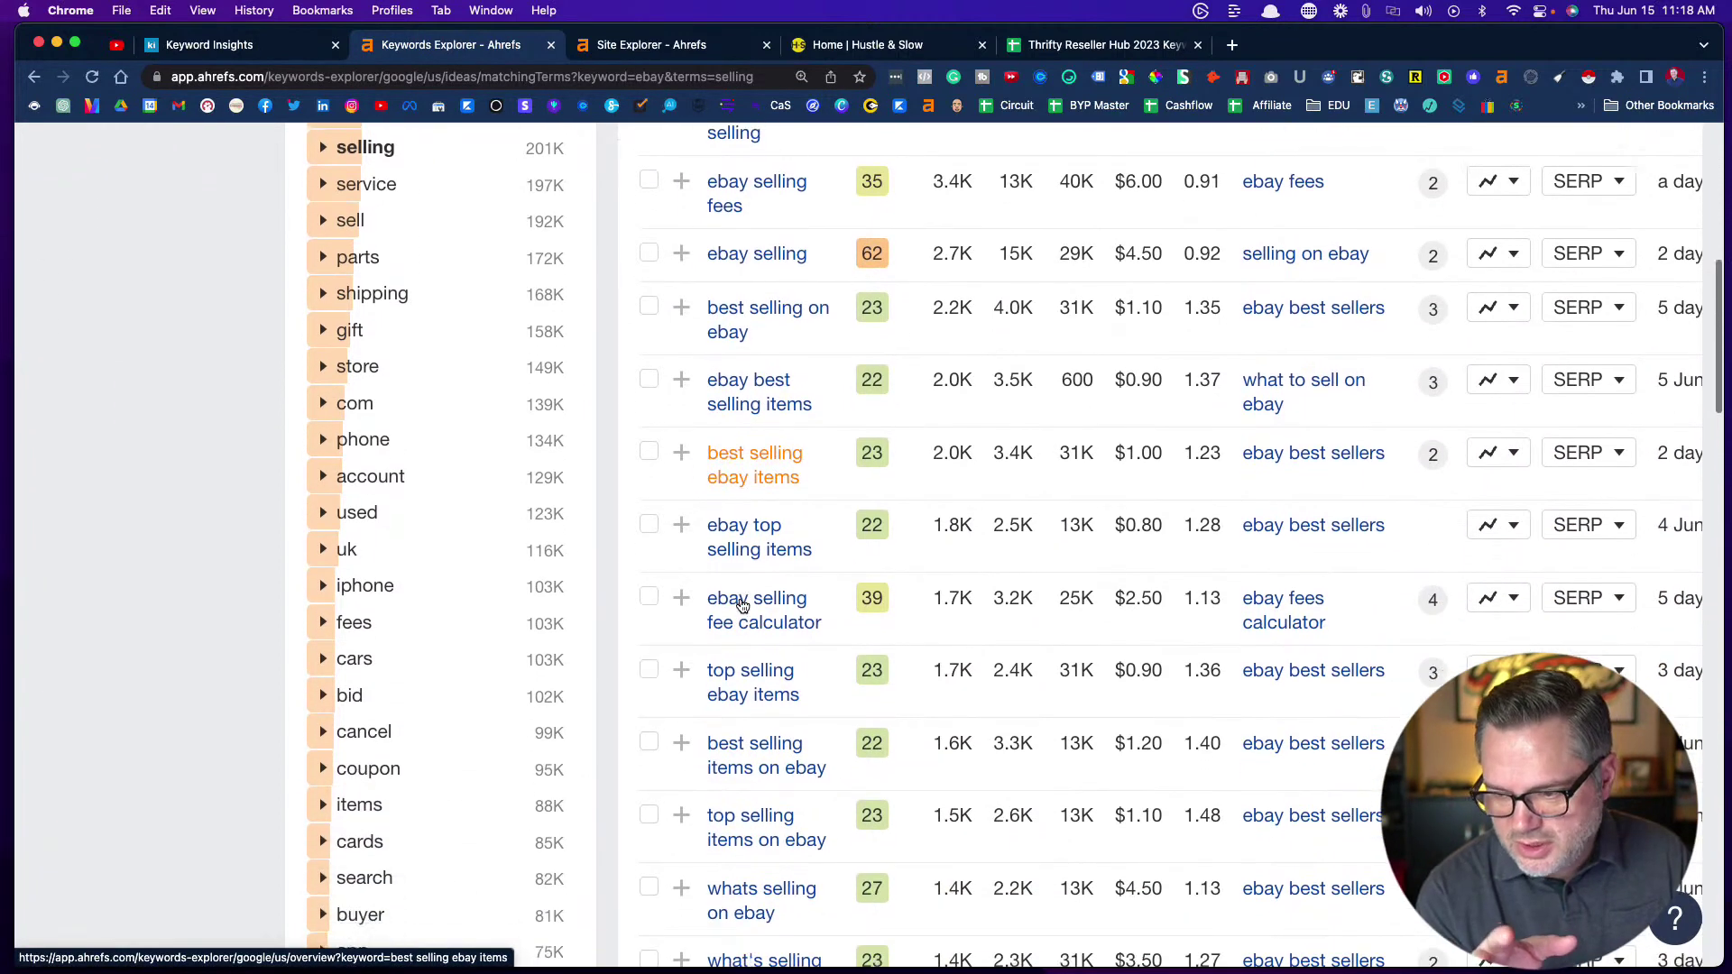
Remove the "selling" term filter from the matching terms and look through the term groups for all ebay keywords
{"action": "scroll", "coordinate": [740, 604], "scroll_direction": "up", "scroll_amount": 4}
{"action": "scroll", "coordinate": [742, 605], "scroll_direction": "up", "scroll_amount": 3}
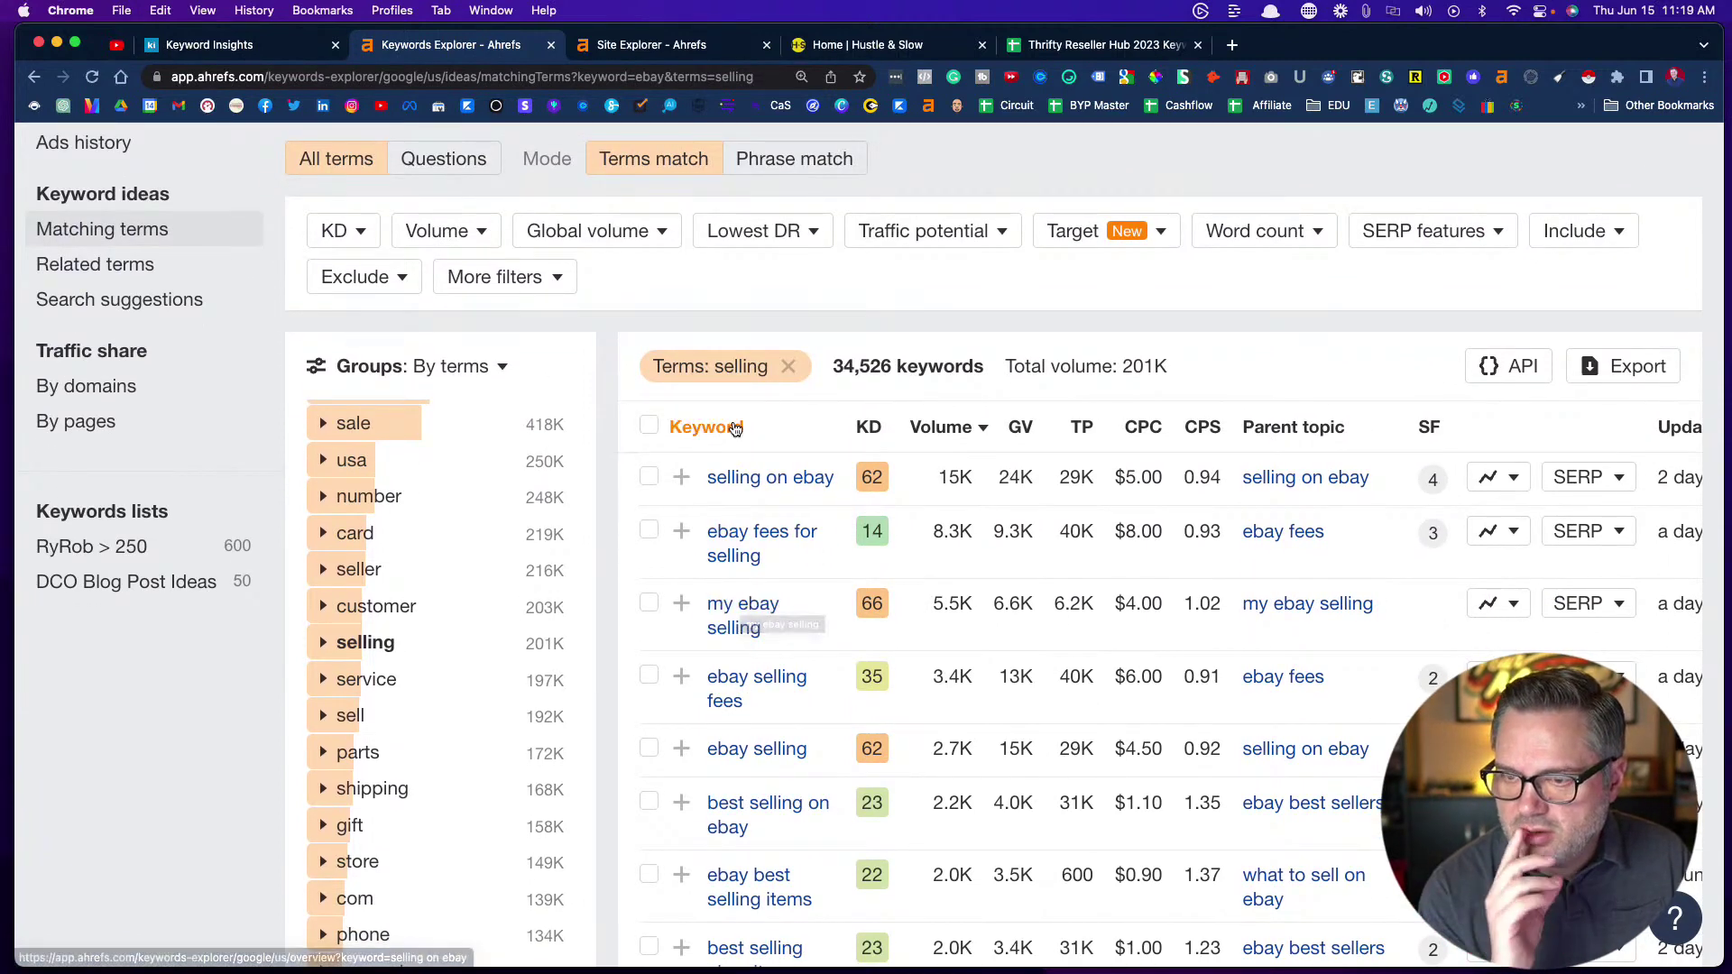
{"action": "left_click", "coordinate": [788, 367]}
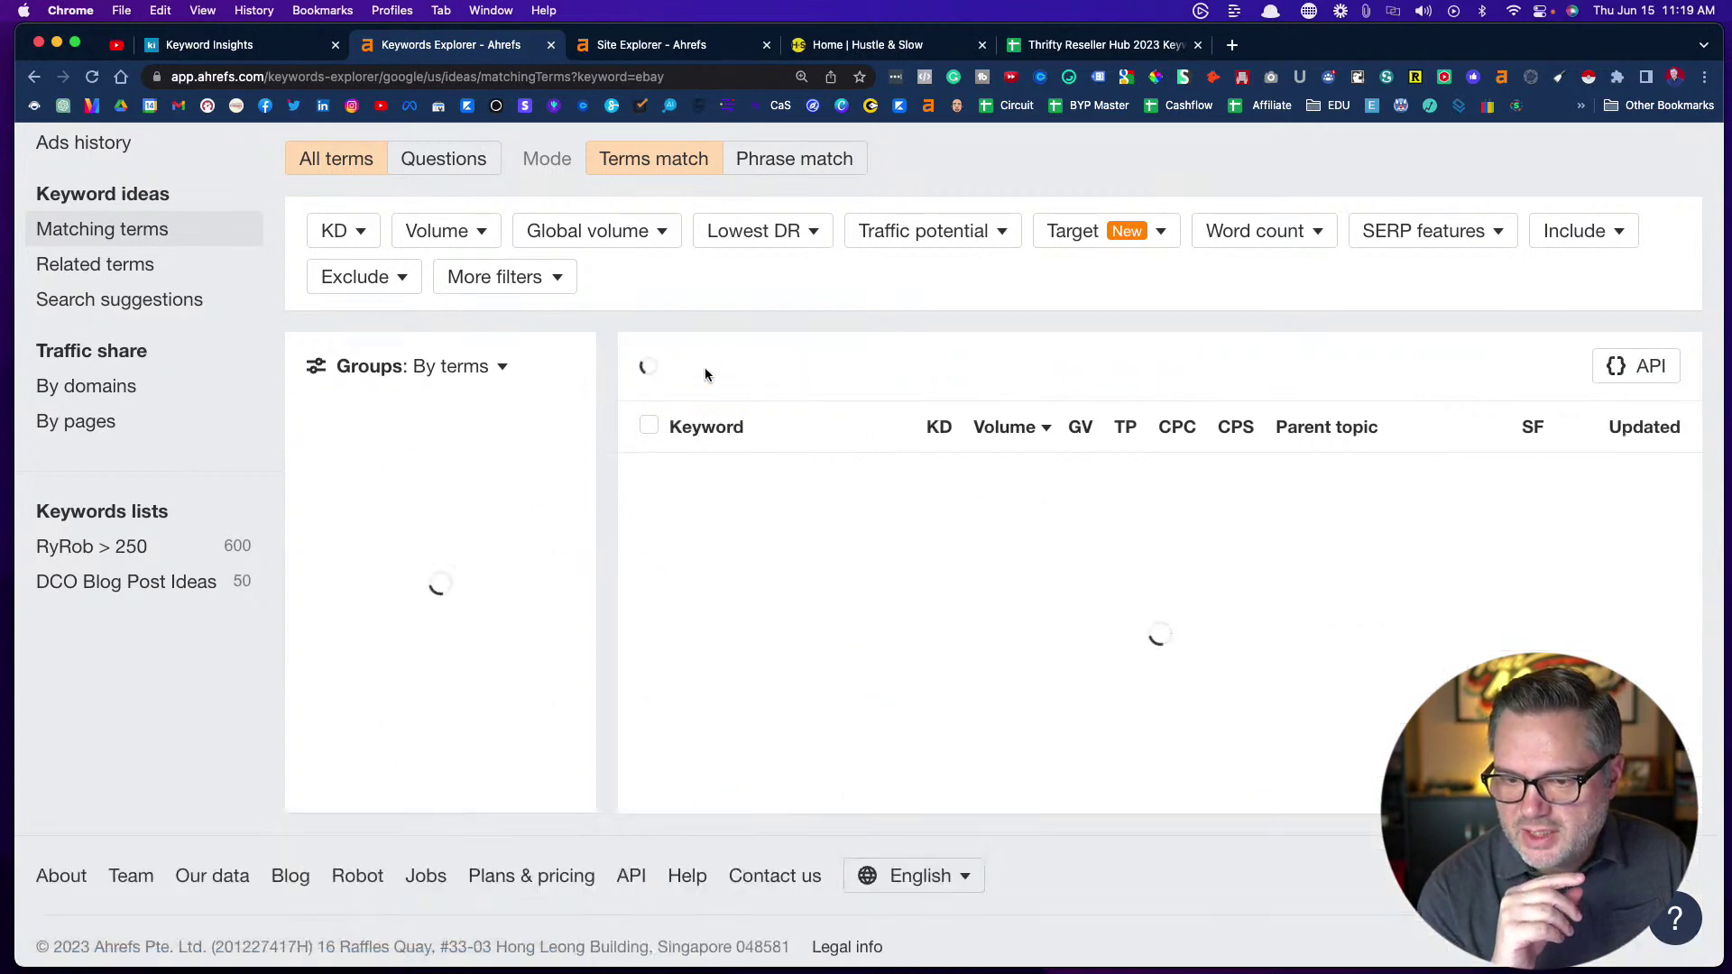
{"action": "scroll", "coordinate": [480, 399], "scroll_direction": "down", "scroll_amount": 5}
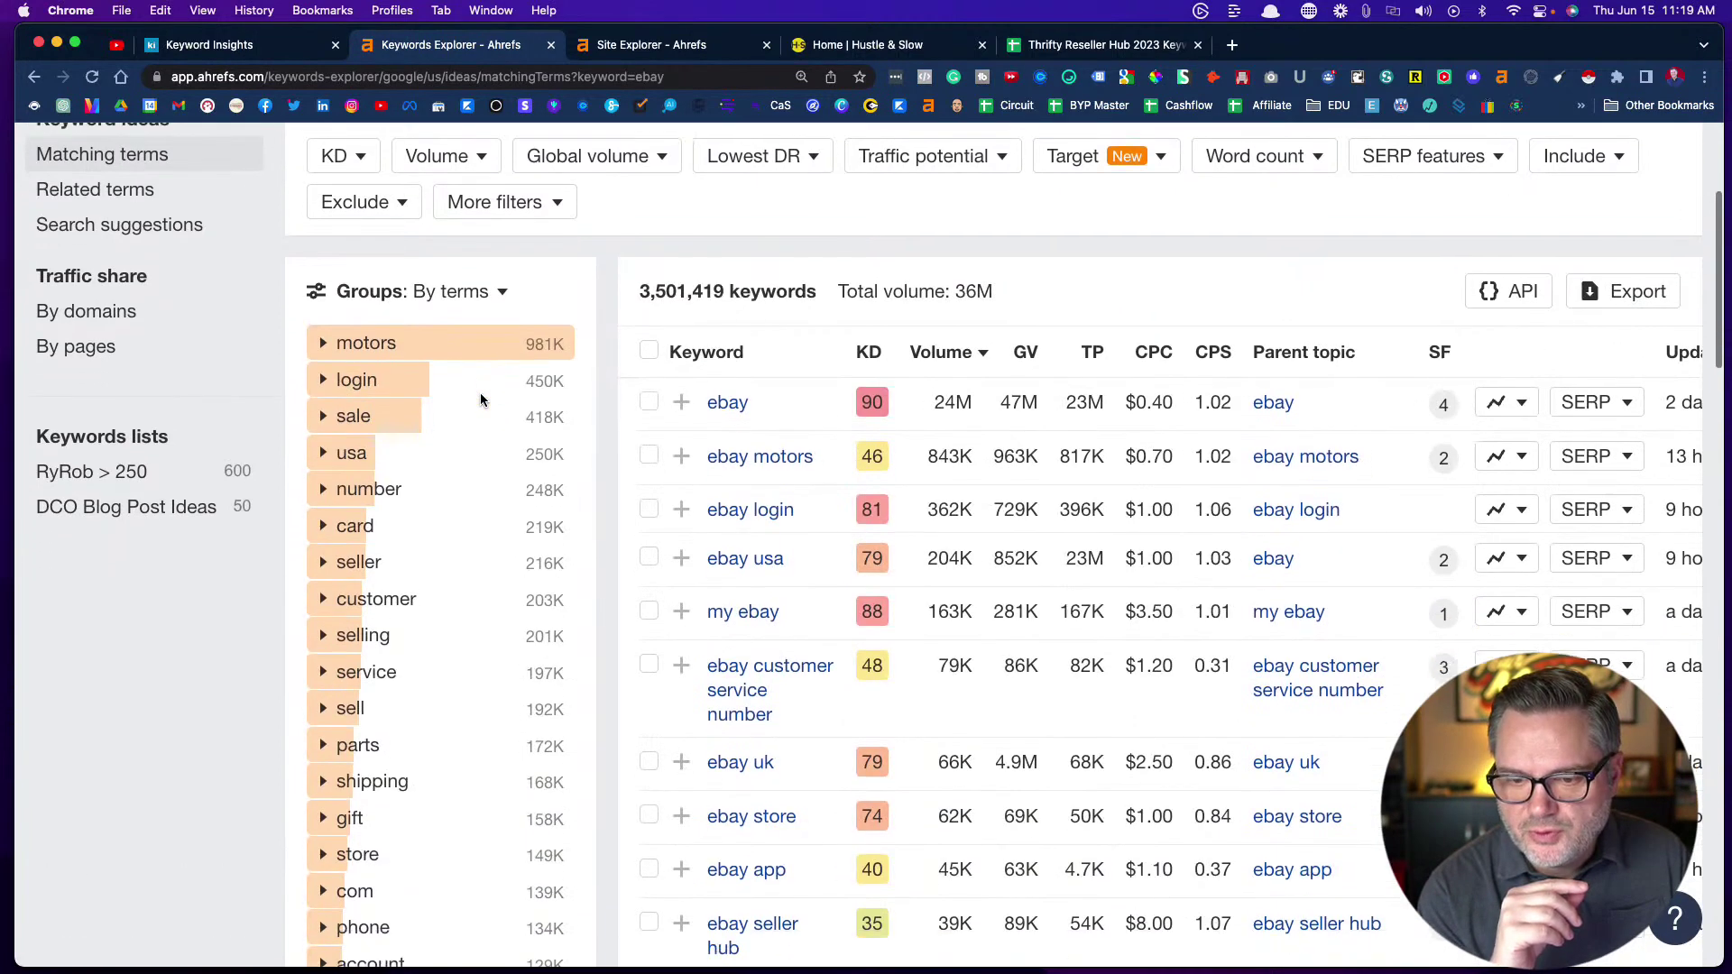
{"action": "scroll", "coordinate": [483, 400], "scroll_direction": "down", "scroll_amount": 1}
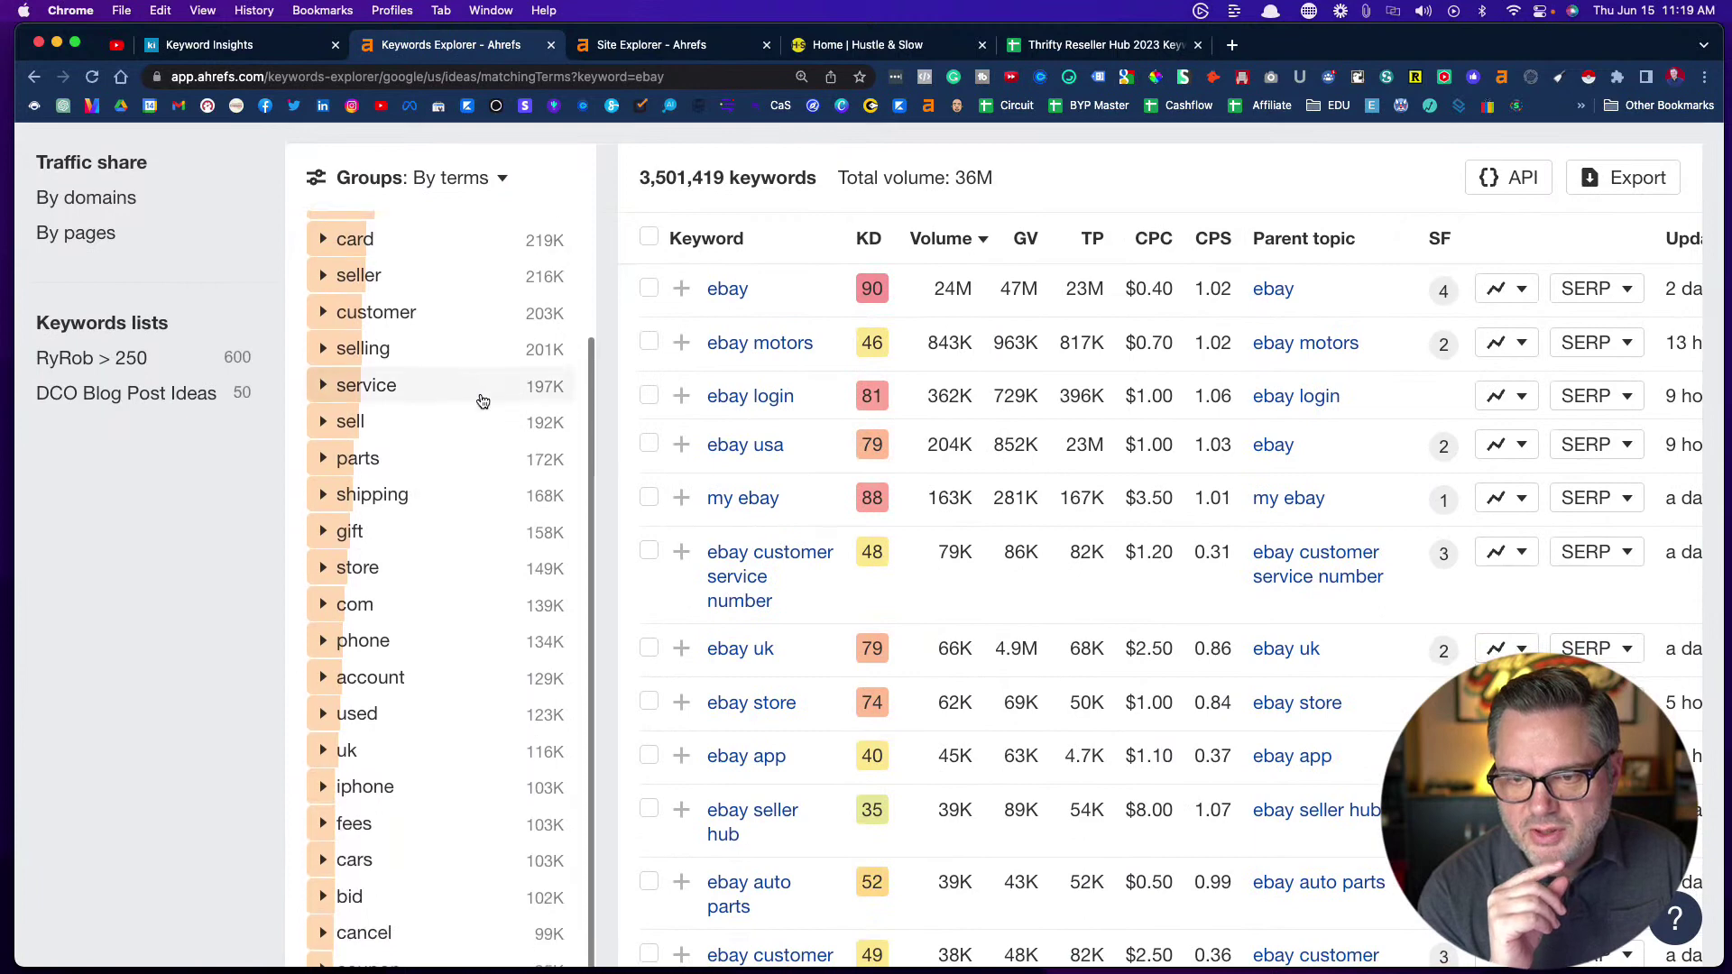
{"action": "scroll", "coordinate": [1191, 328], "scroll_direction": "up", "scroll_amount": 1}
{"action": "scroll", "coordinate": [1191, 327], "scroll_direction": "up", "scroll_amount": 5}
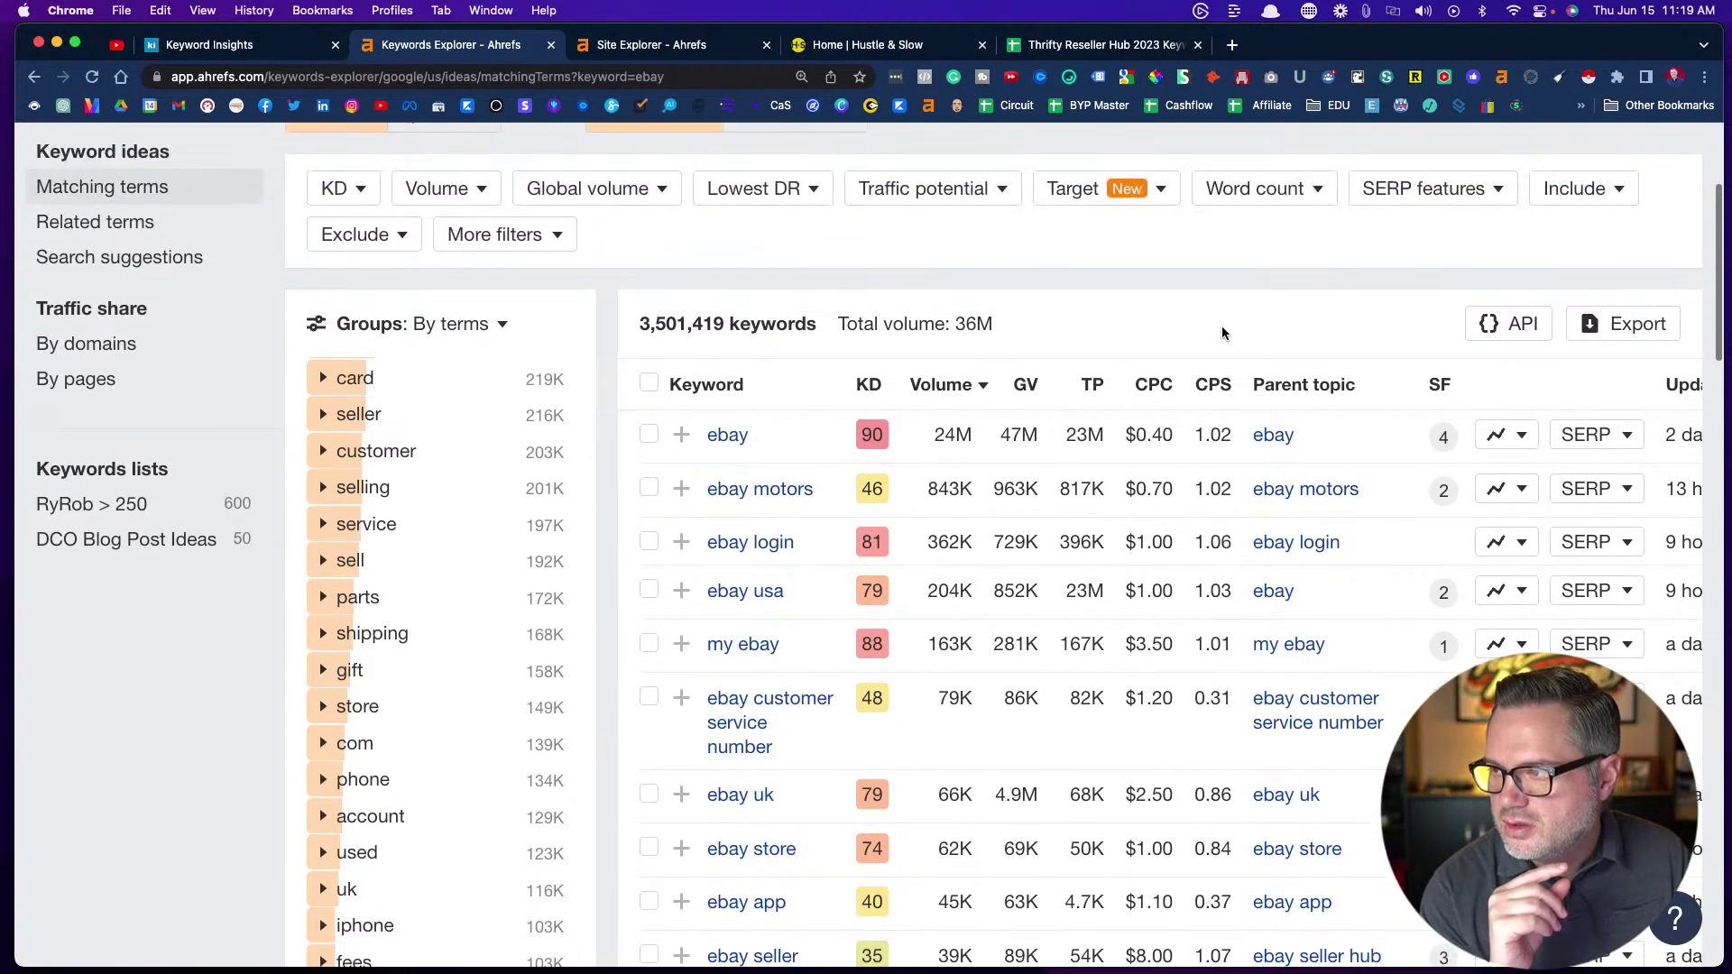
Filter the matching terms to include any of the words "seller, selling, Sell, listing" and show the results
{"action": "left_click", "coordinate": [1577, 189]}
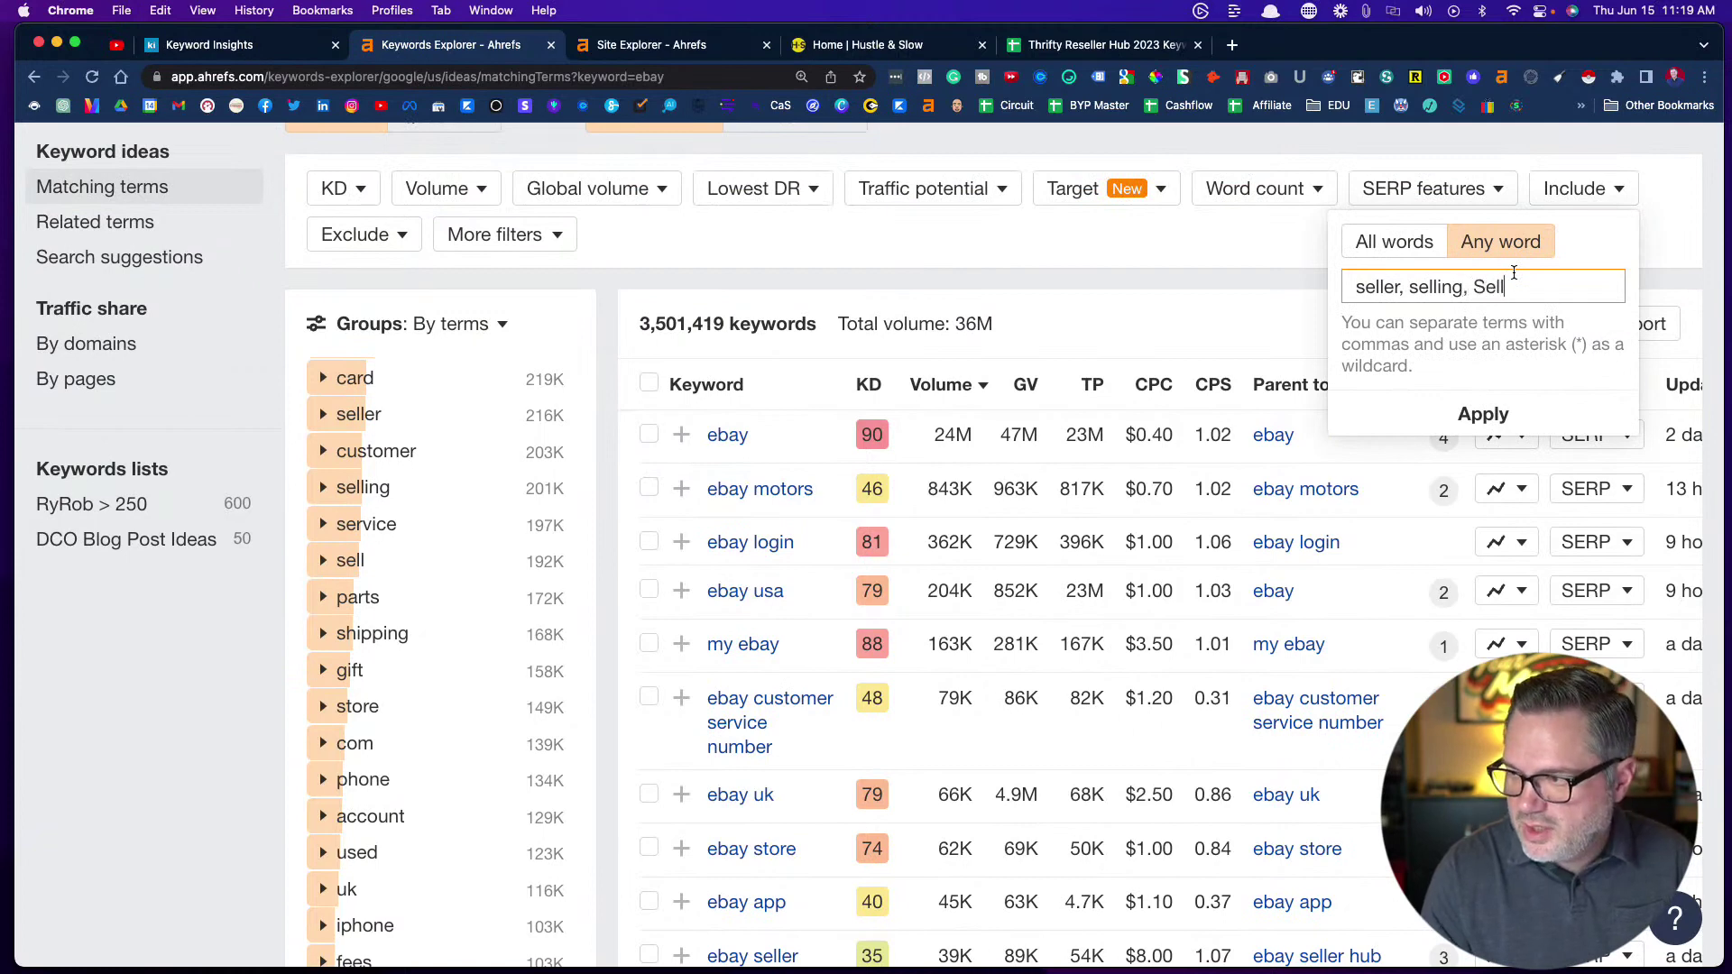
{"action": "scroll", "coordinate": [479, 549], "scroll_direction": "down", "scroll_amount": 5}
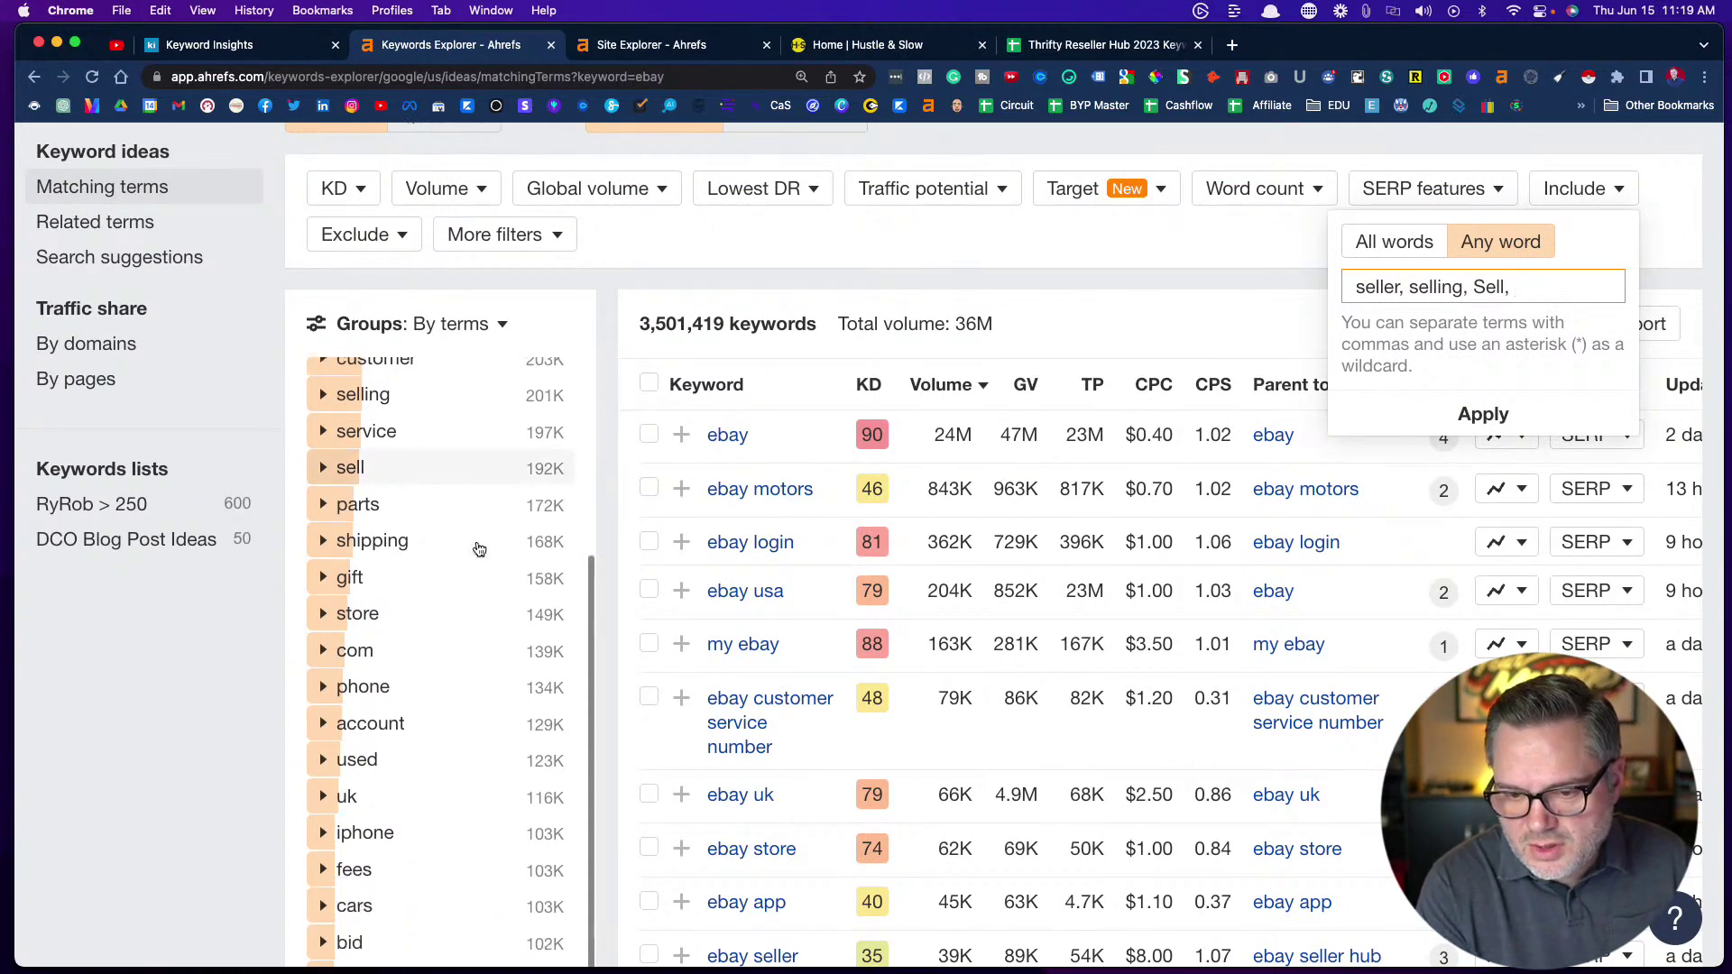
{"action": "scroll", "coordinate": [479, 550], "scroll_direction": "down", "scroll_amount": 4}
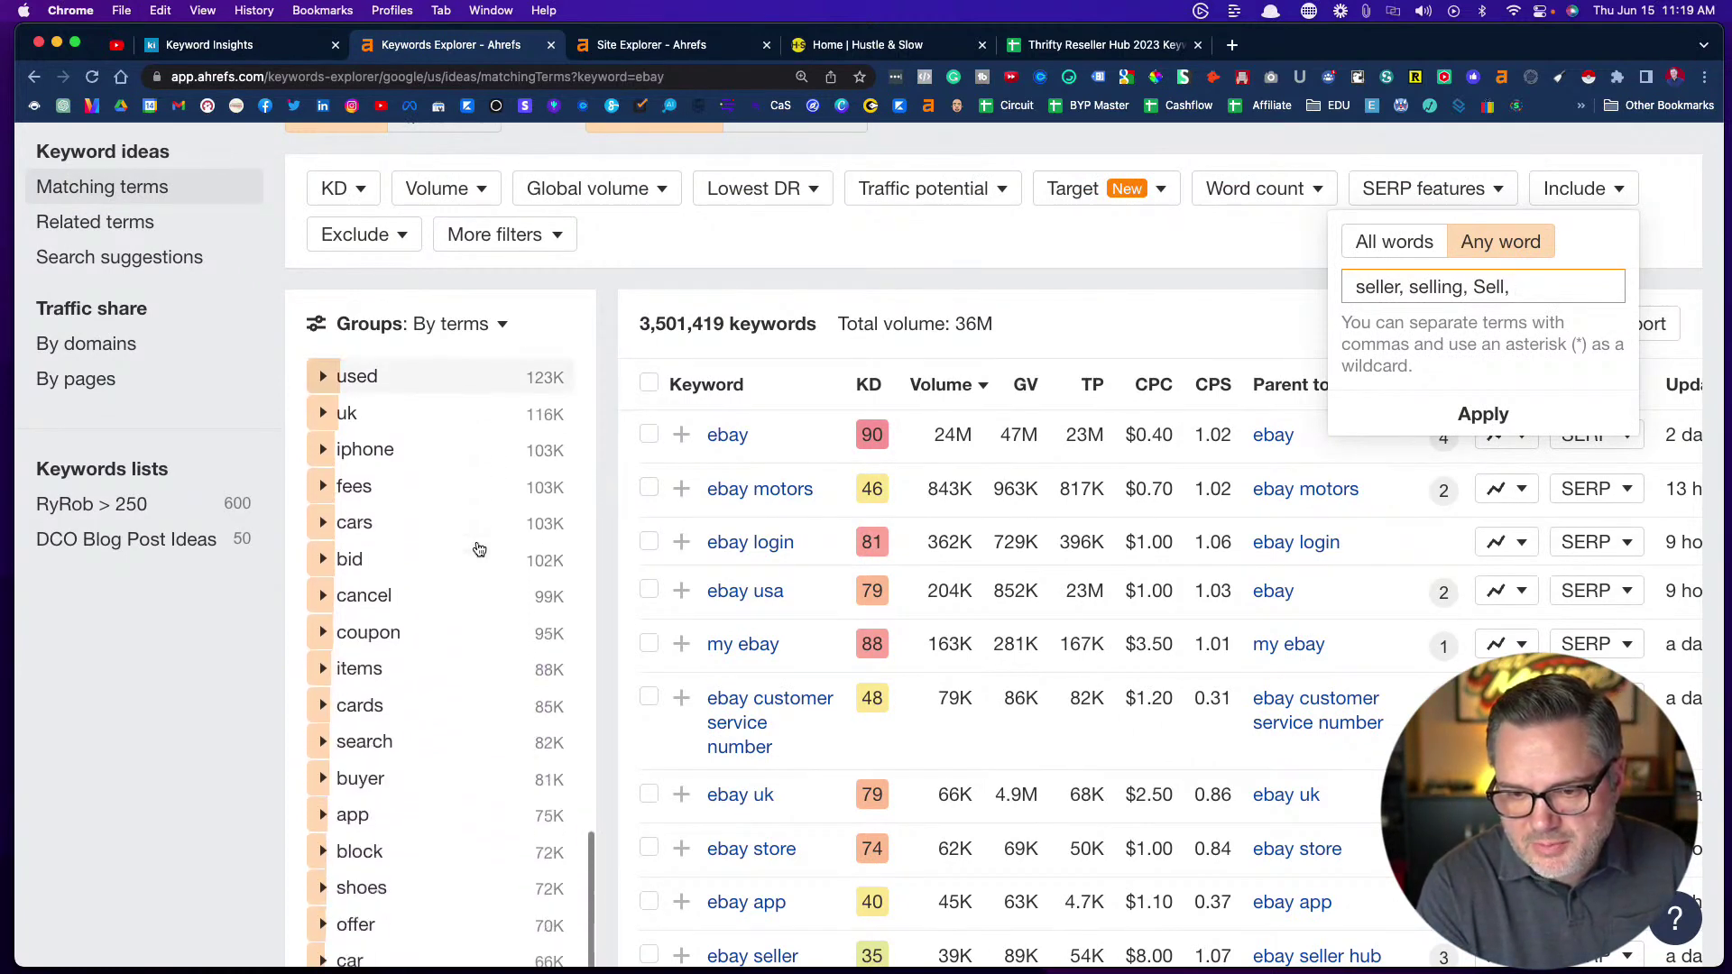
{"action": "scroll", "coordinate": [479, 549], "scroll_direction": "down", "scroll_amount": 4}
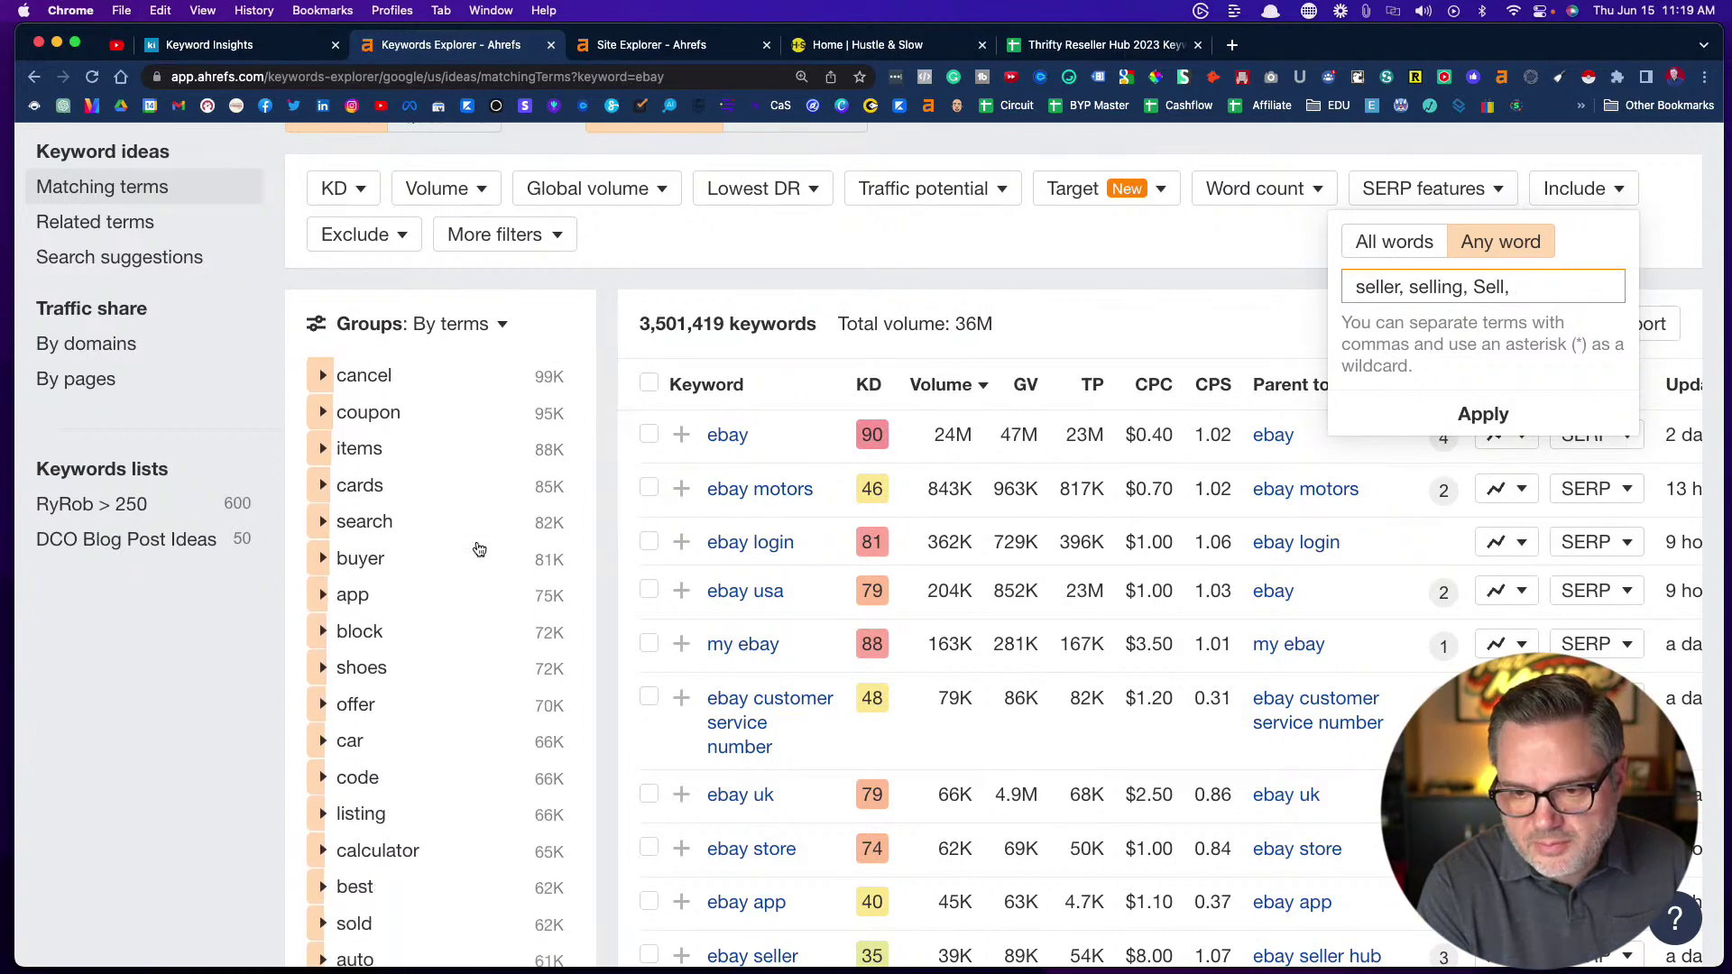
{"action": "scroll", "coordinate": [479, 549], "scroll_direction": "down", "scroll_amount": 2}
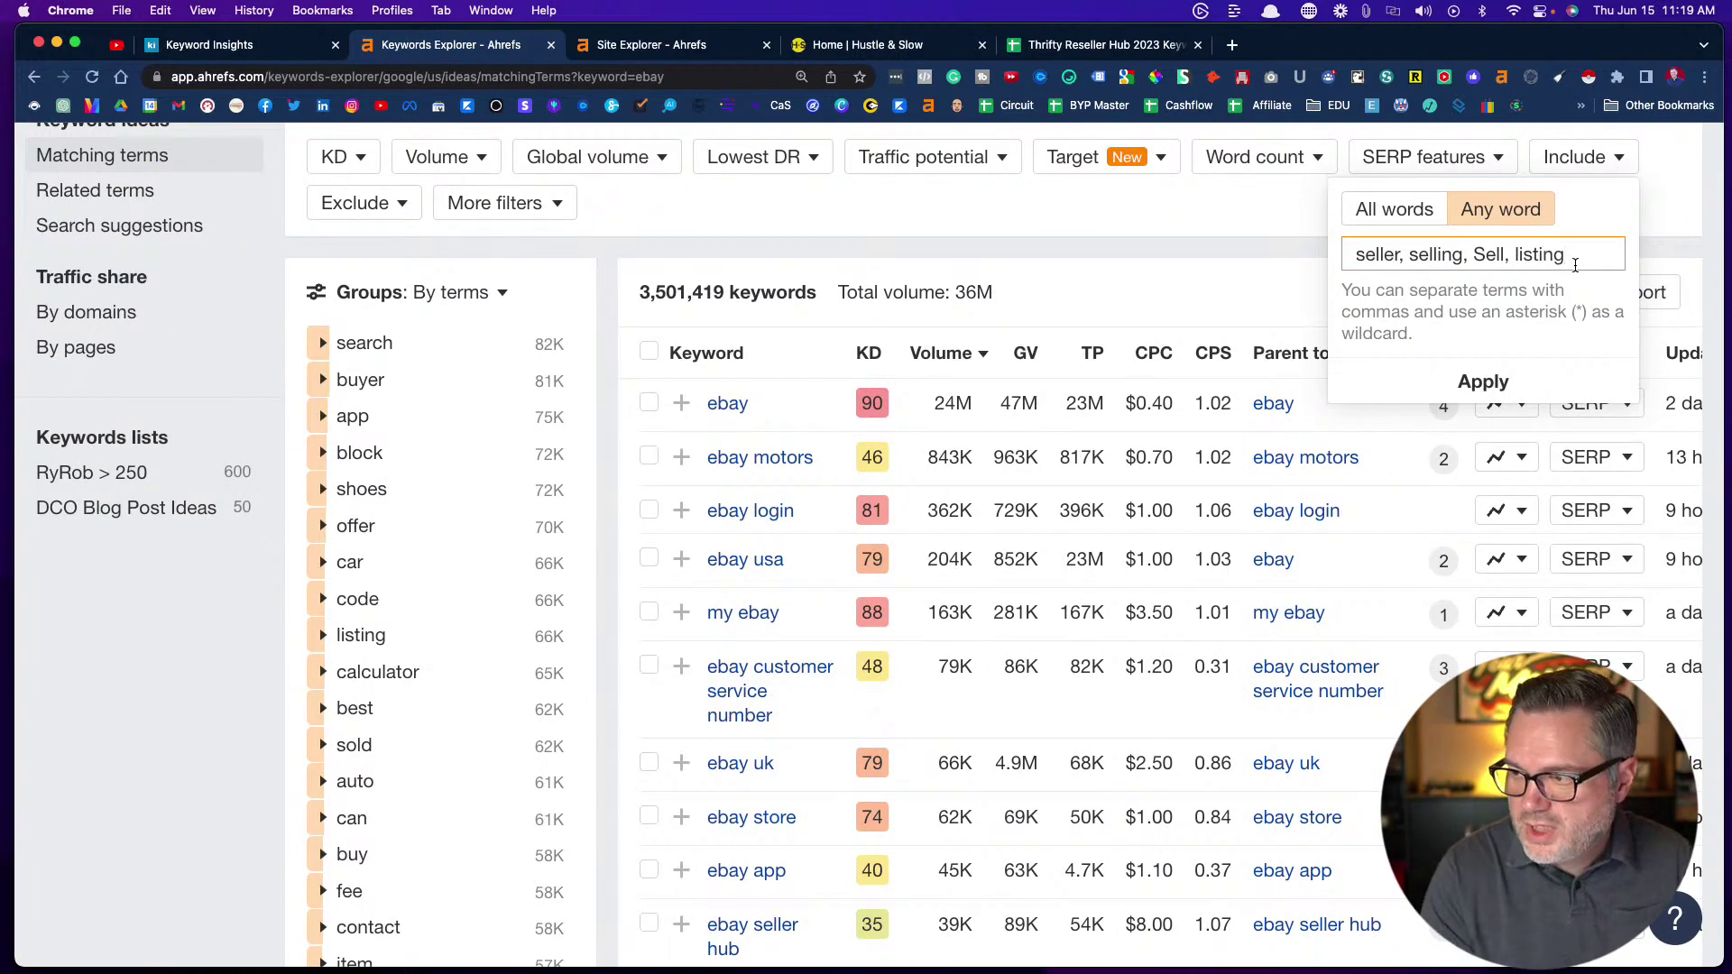
{"action": "left_click", "coordinate": [1483, 383]}
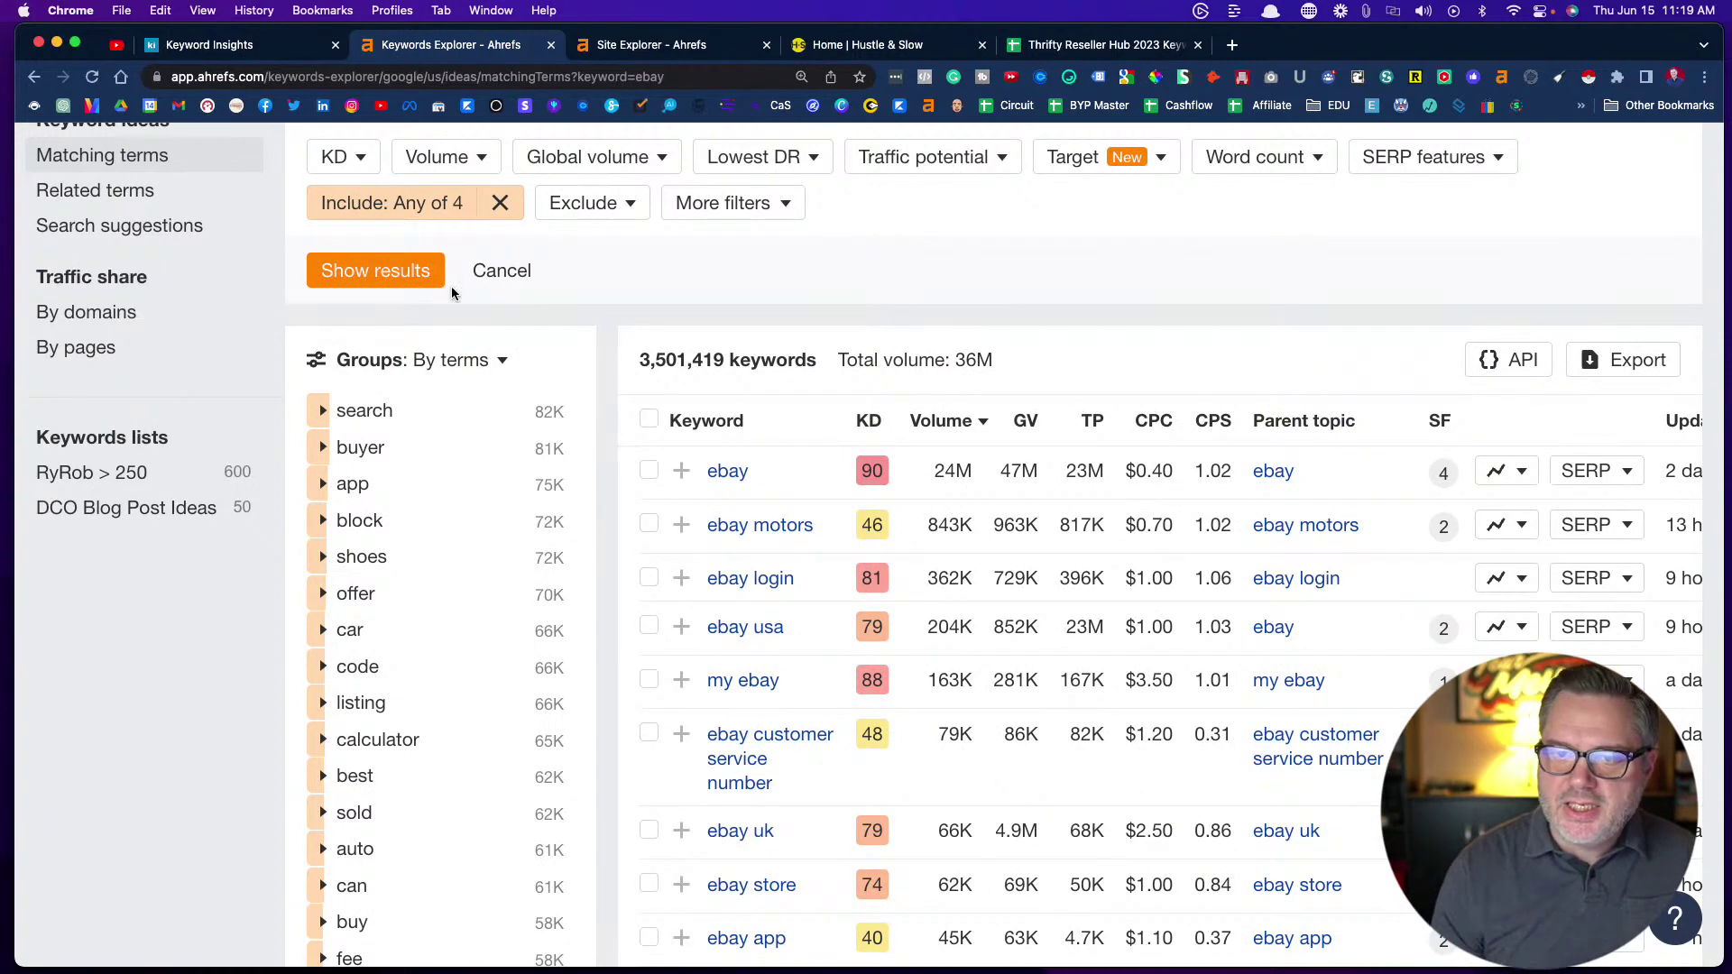
{"action": "left_click", "coordinate": [373, 273]}
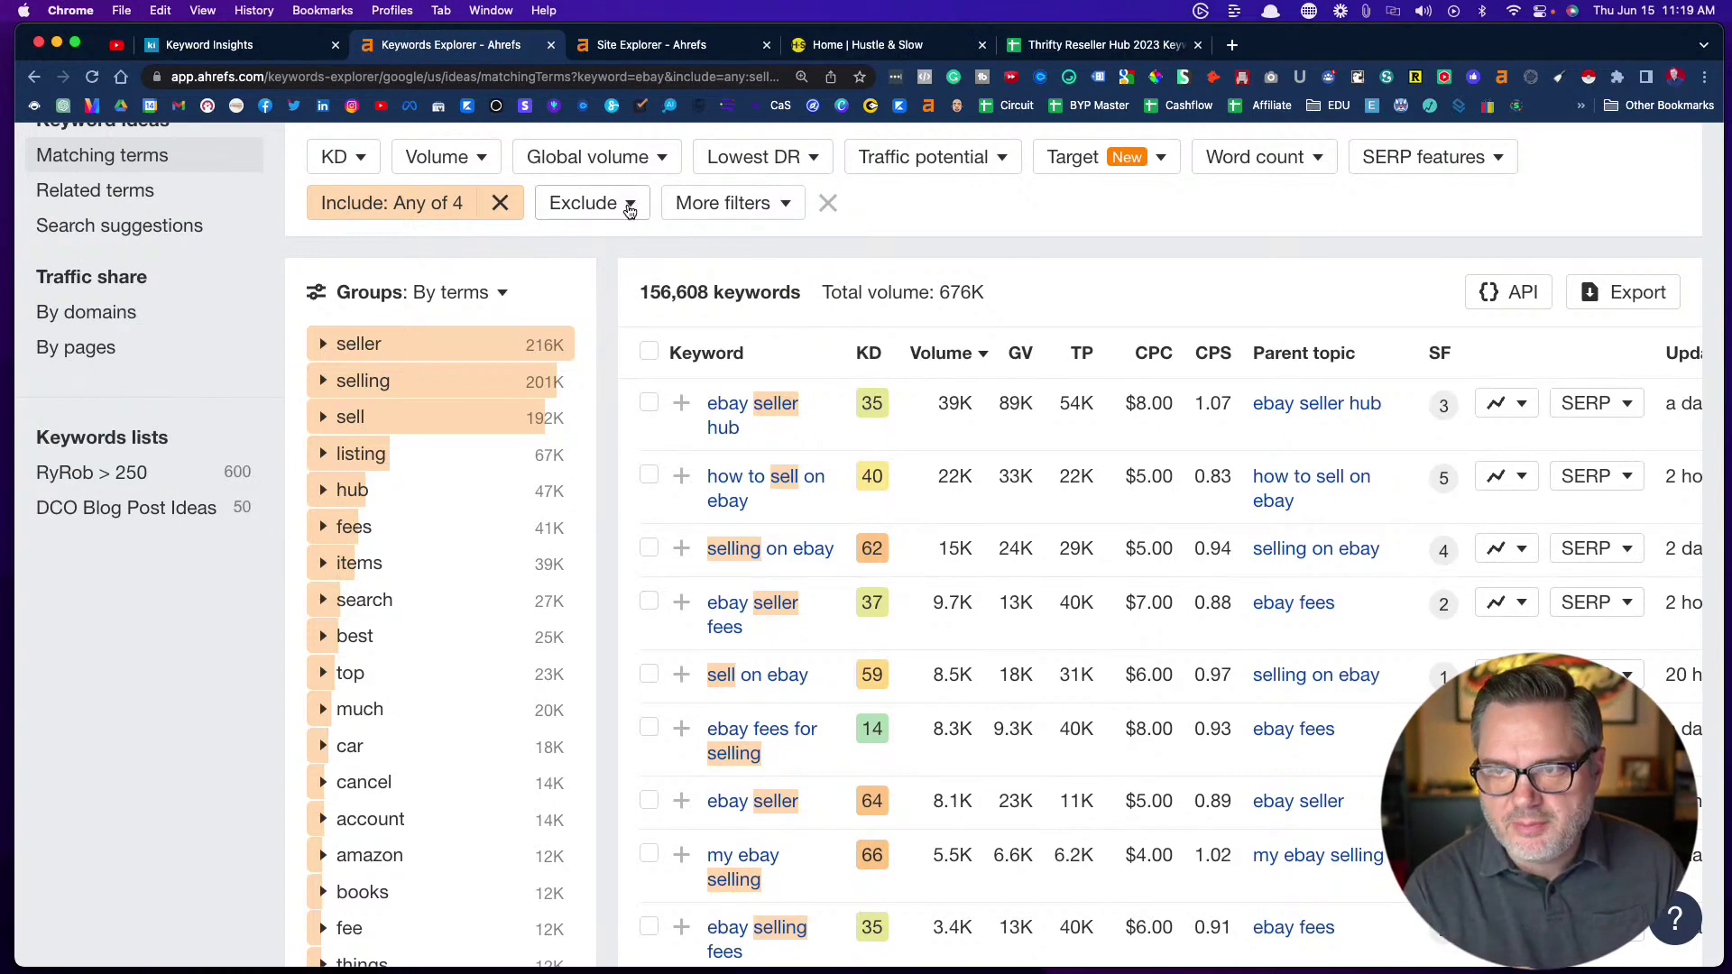
Exclude the unwanted terms "Car, 2022, motors" from the matching terms and show the results
{"action": "left_click", "coordinate": [629, 205]}
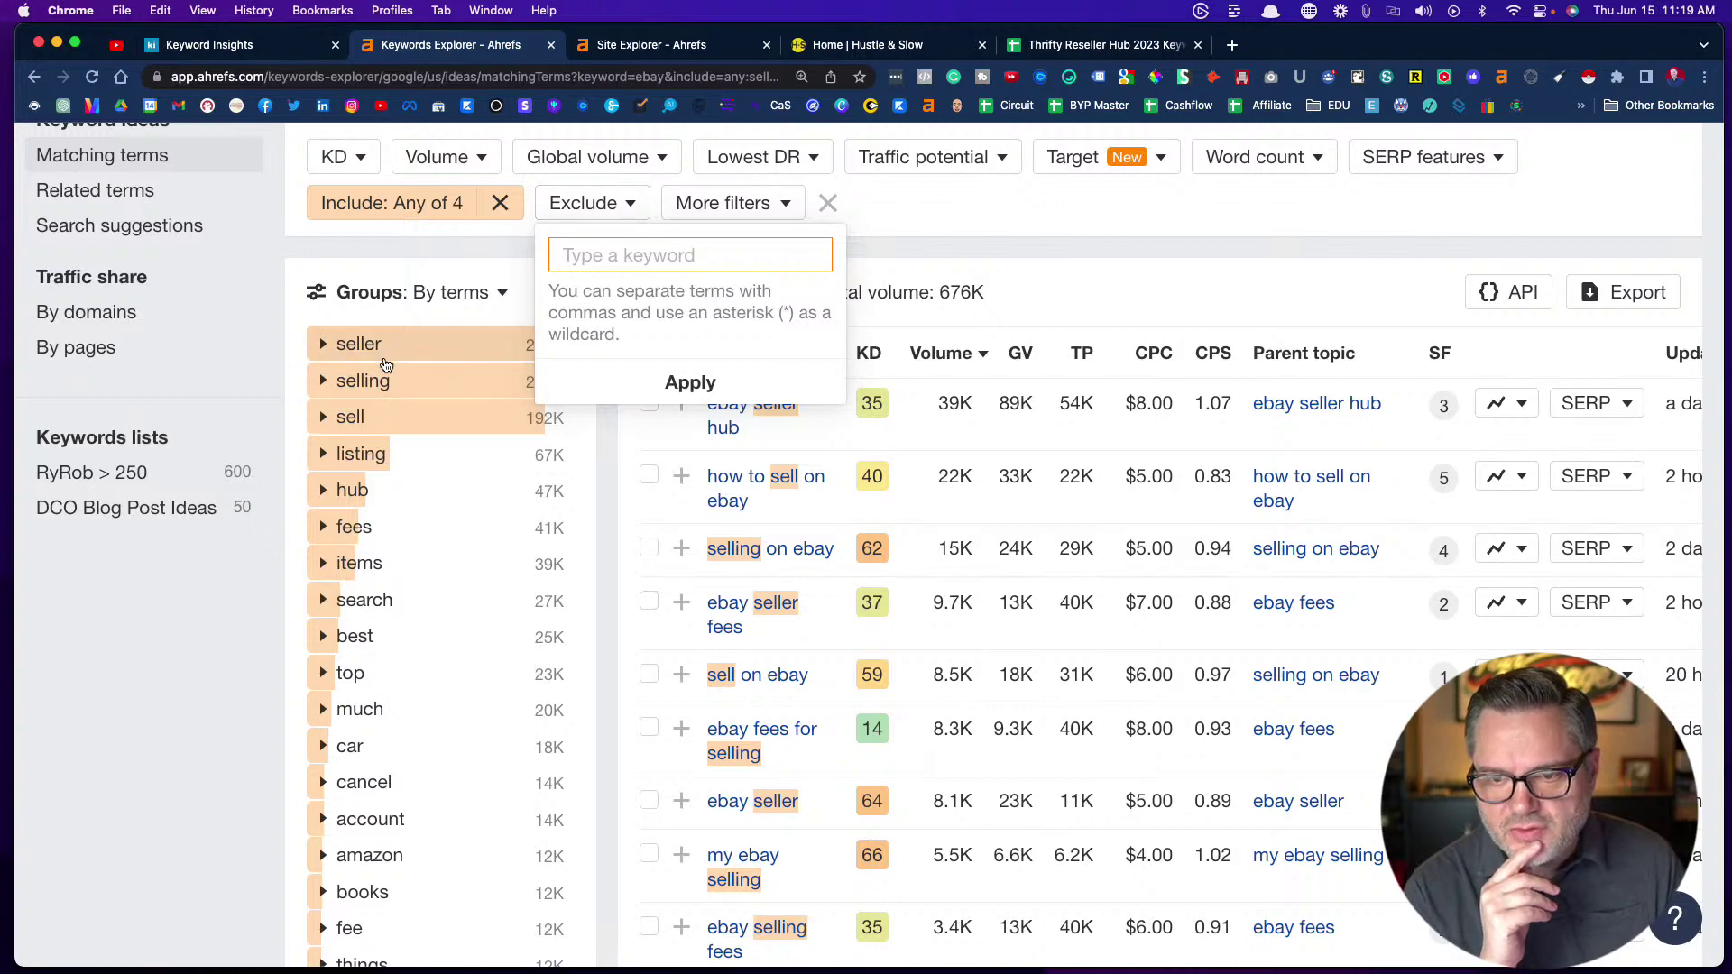
{"action": "scroll", "coordinate": [412, 528], "scroll_direction": "down", "scroll_amount": 5}
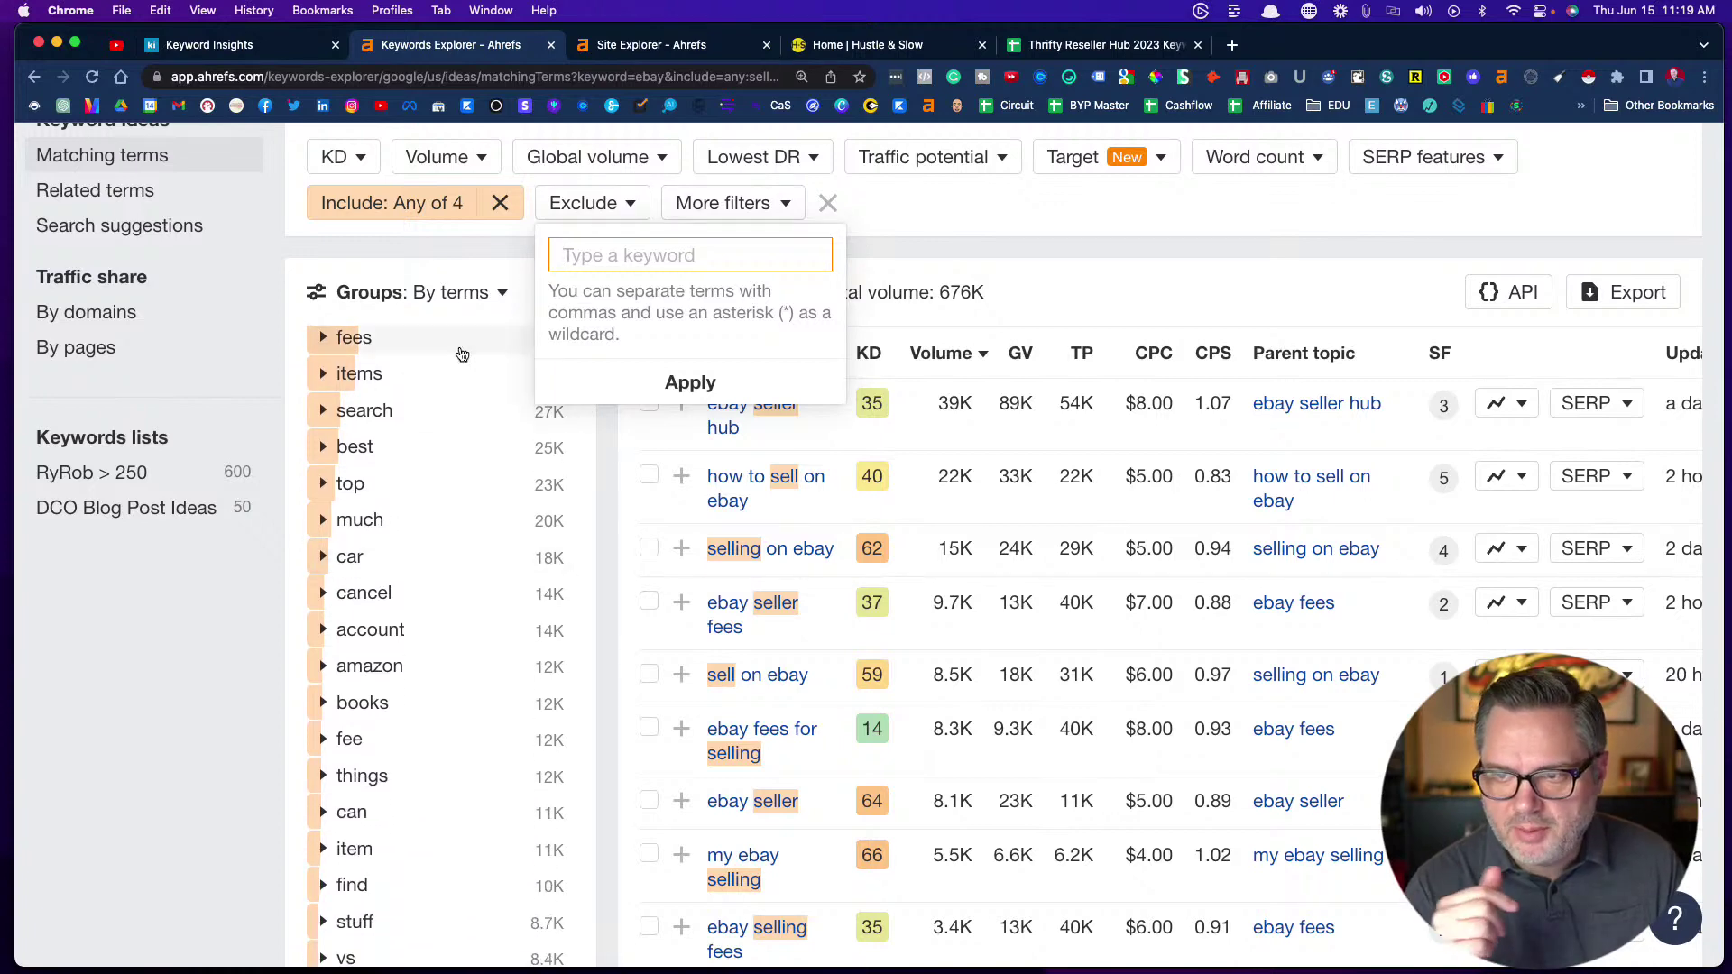
{"action": "type", "text": "Ca"}
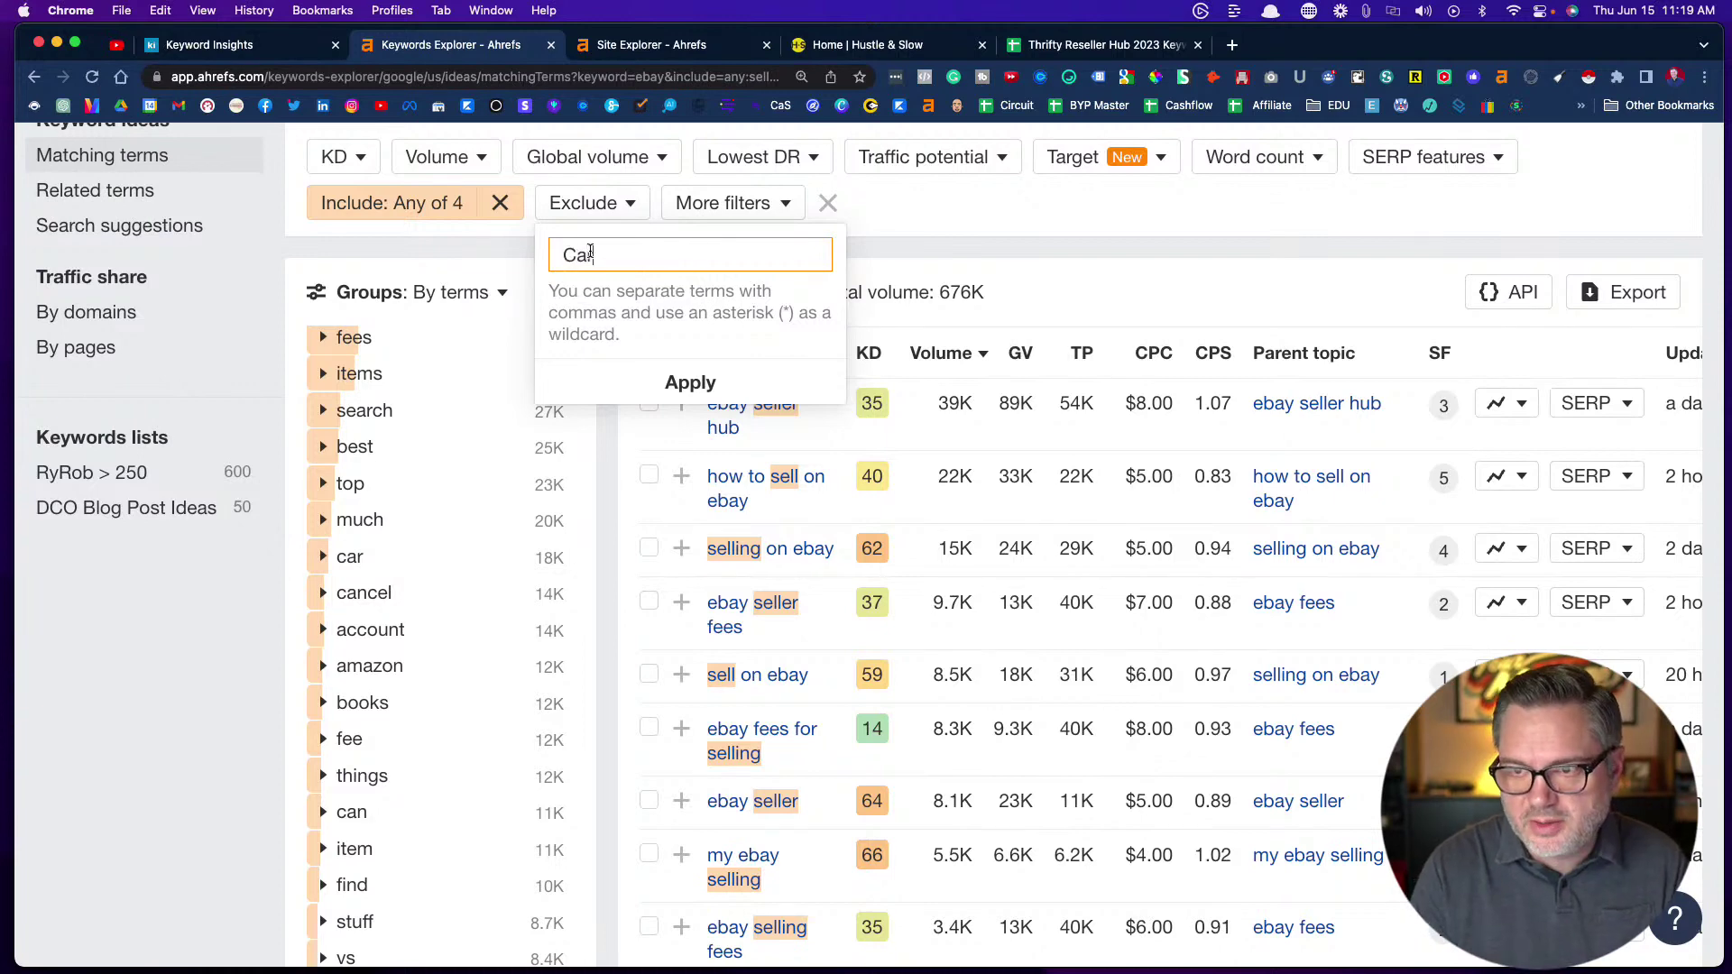
{"action": "type", "text": "r,"}
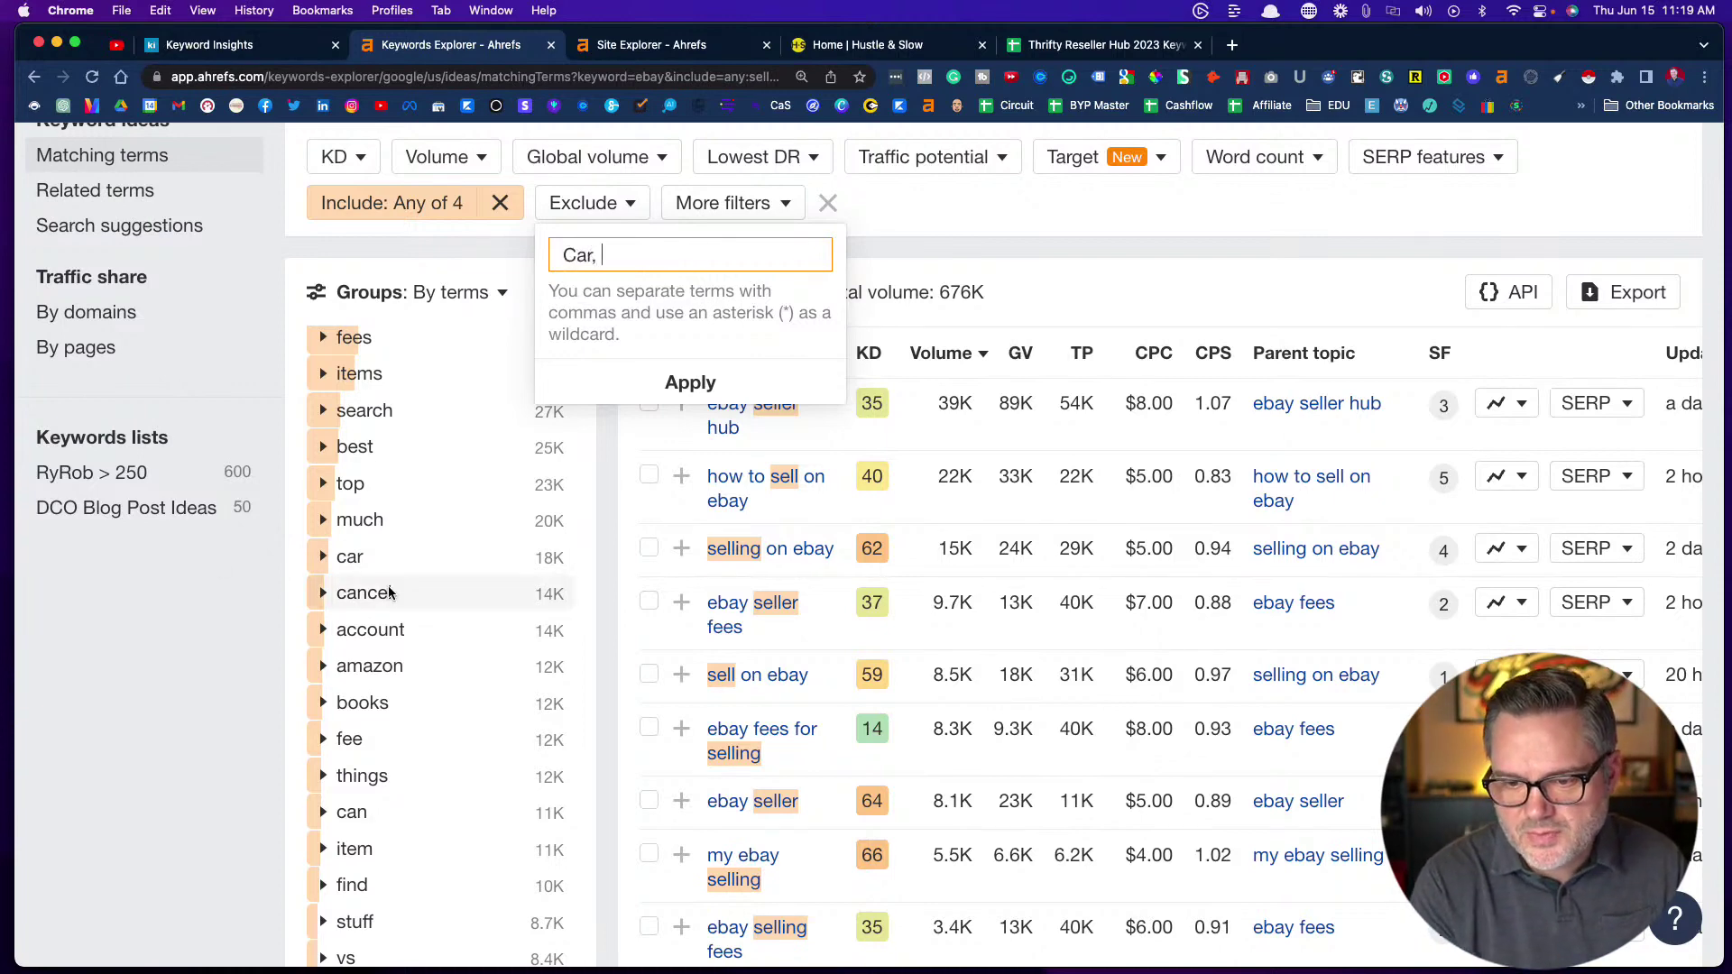
{"action": "scroll", "coordinate": [397, 591], "scroll_direction": "down", "scroll_amount": 6}
{"action": "scroll", "coordinate": [390, 592], "scroll_direction": "down", "scroll_amount": 8}
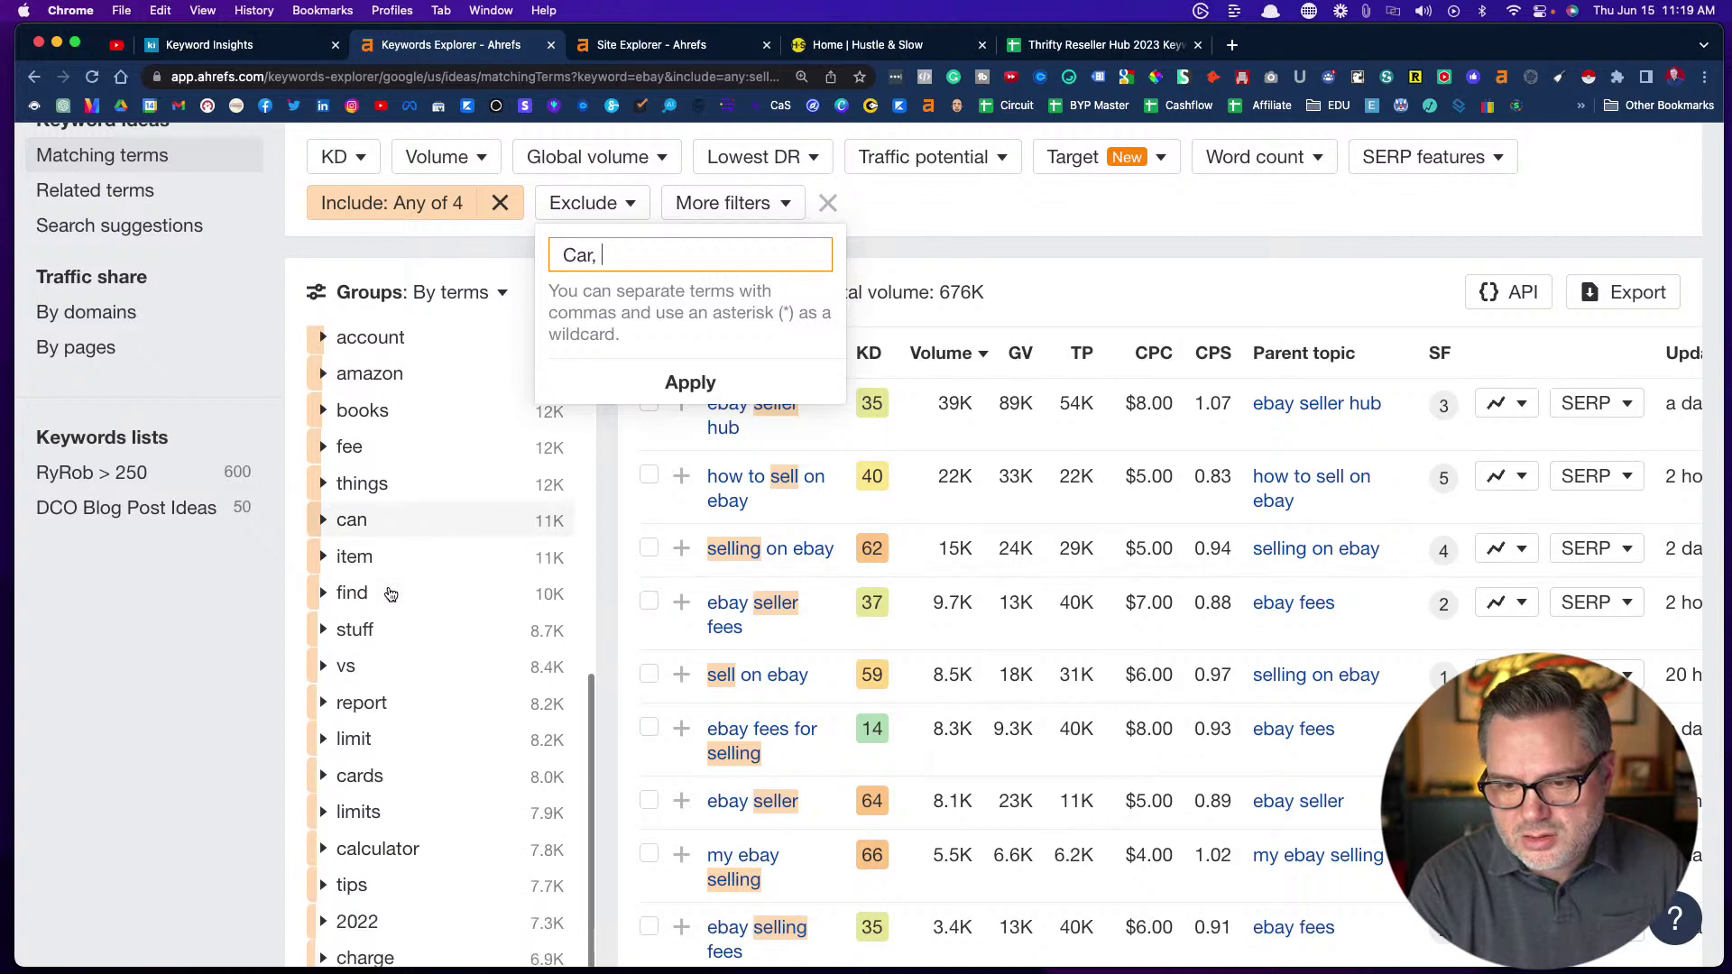
{"action": "scroll", "coordinate": [390, 592], "scroll_direction": "down", "scroll_amount": 5}
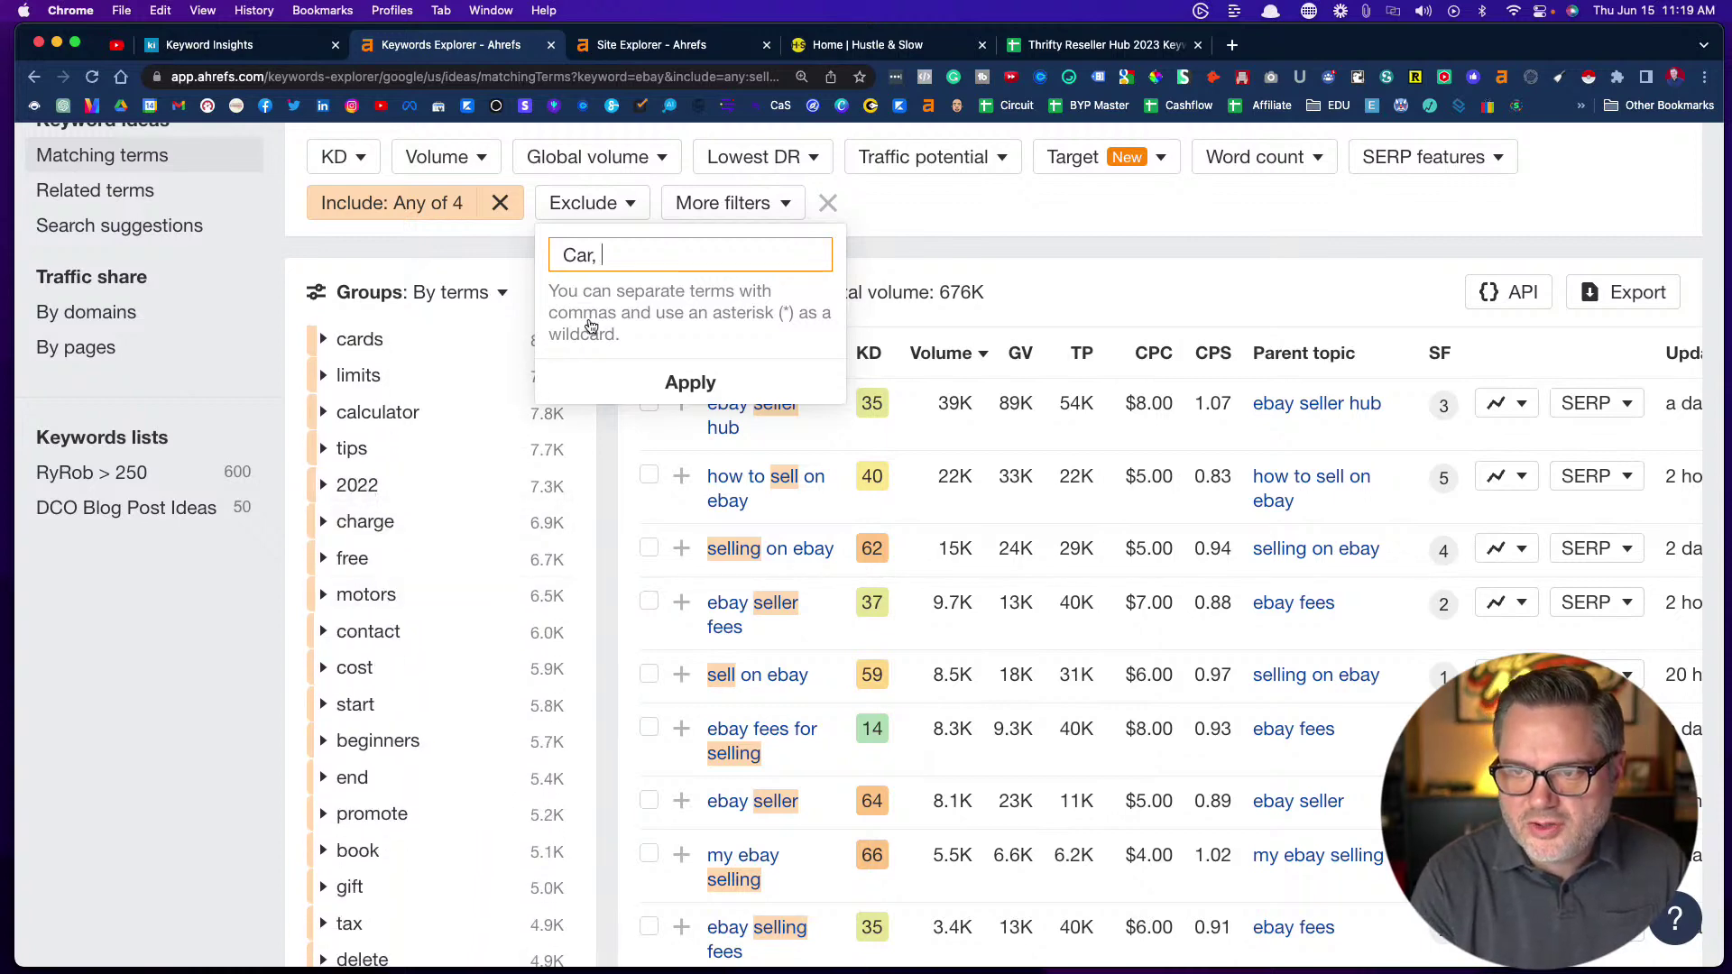
{"action": "type", "text": "2022,"}
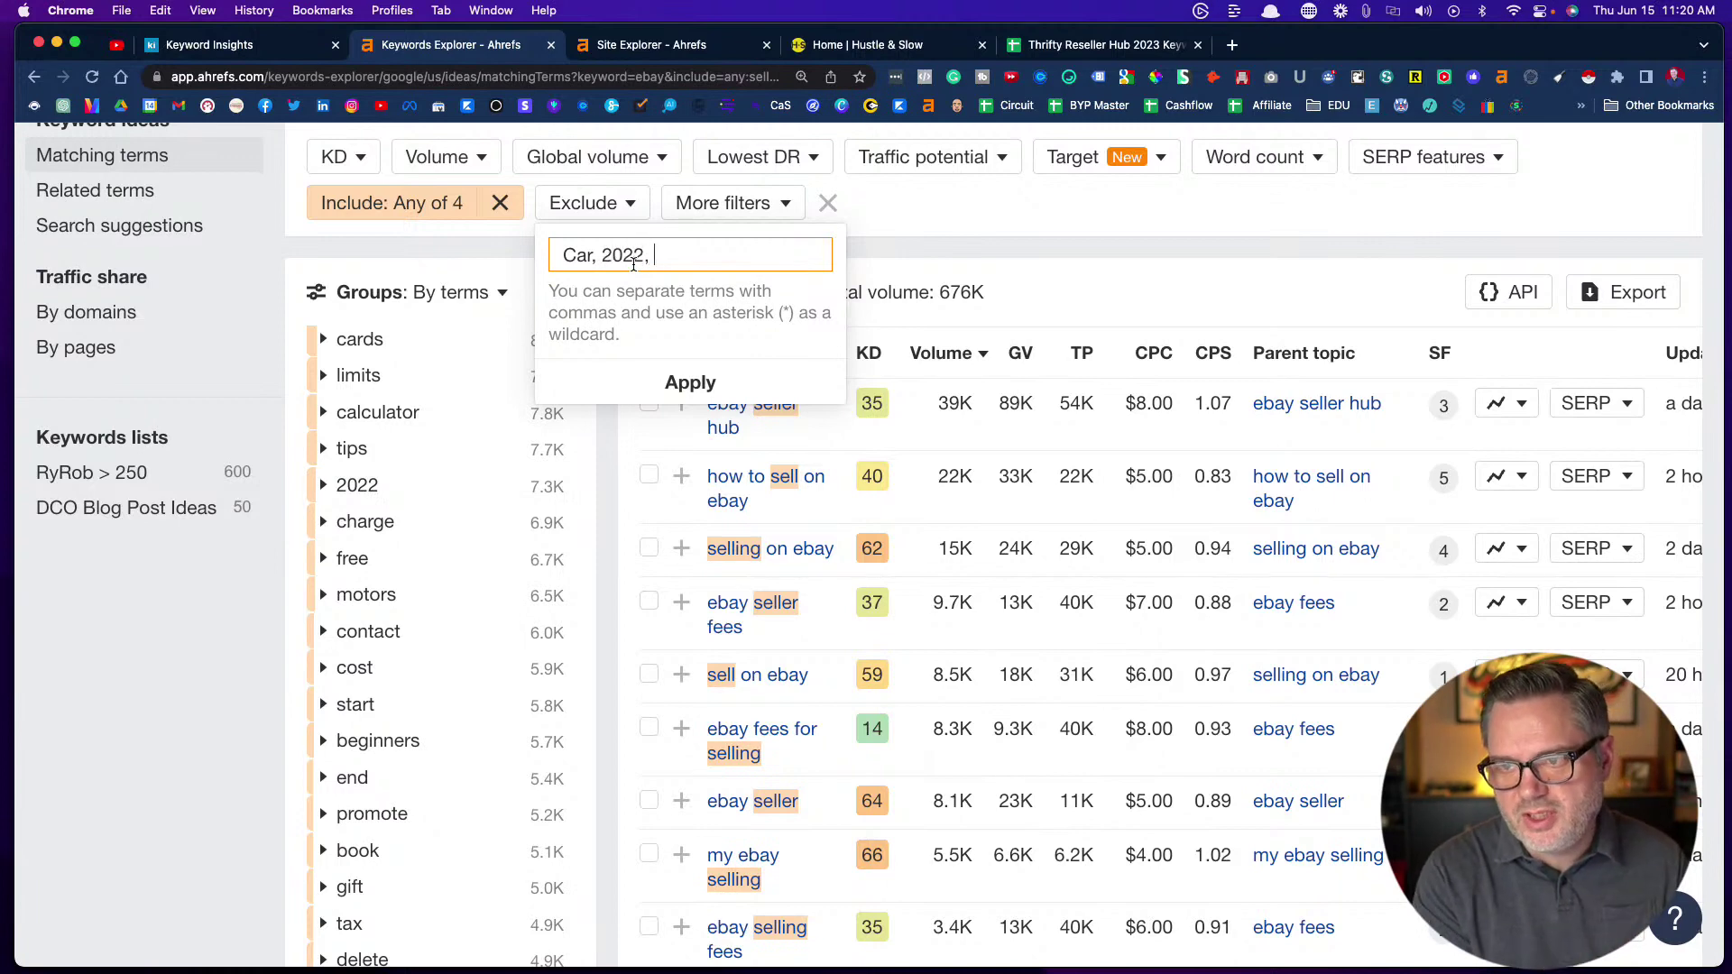
{"action": "scroll", "coordinate": [444, 491], "scroll_direction": "down", "scroll_amount": 2}
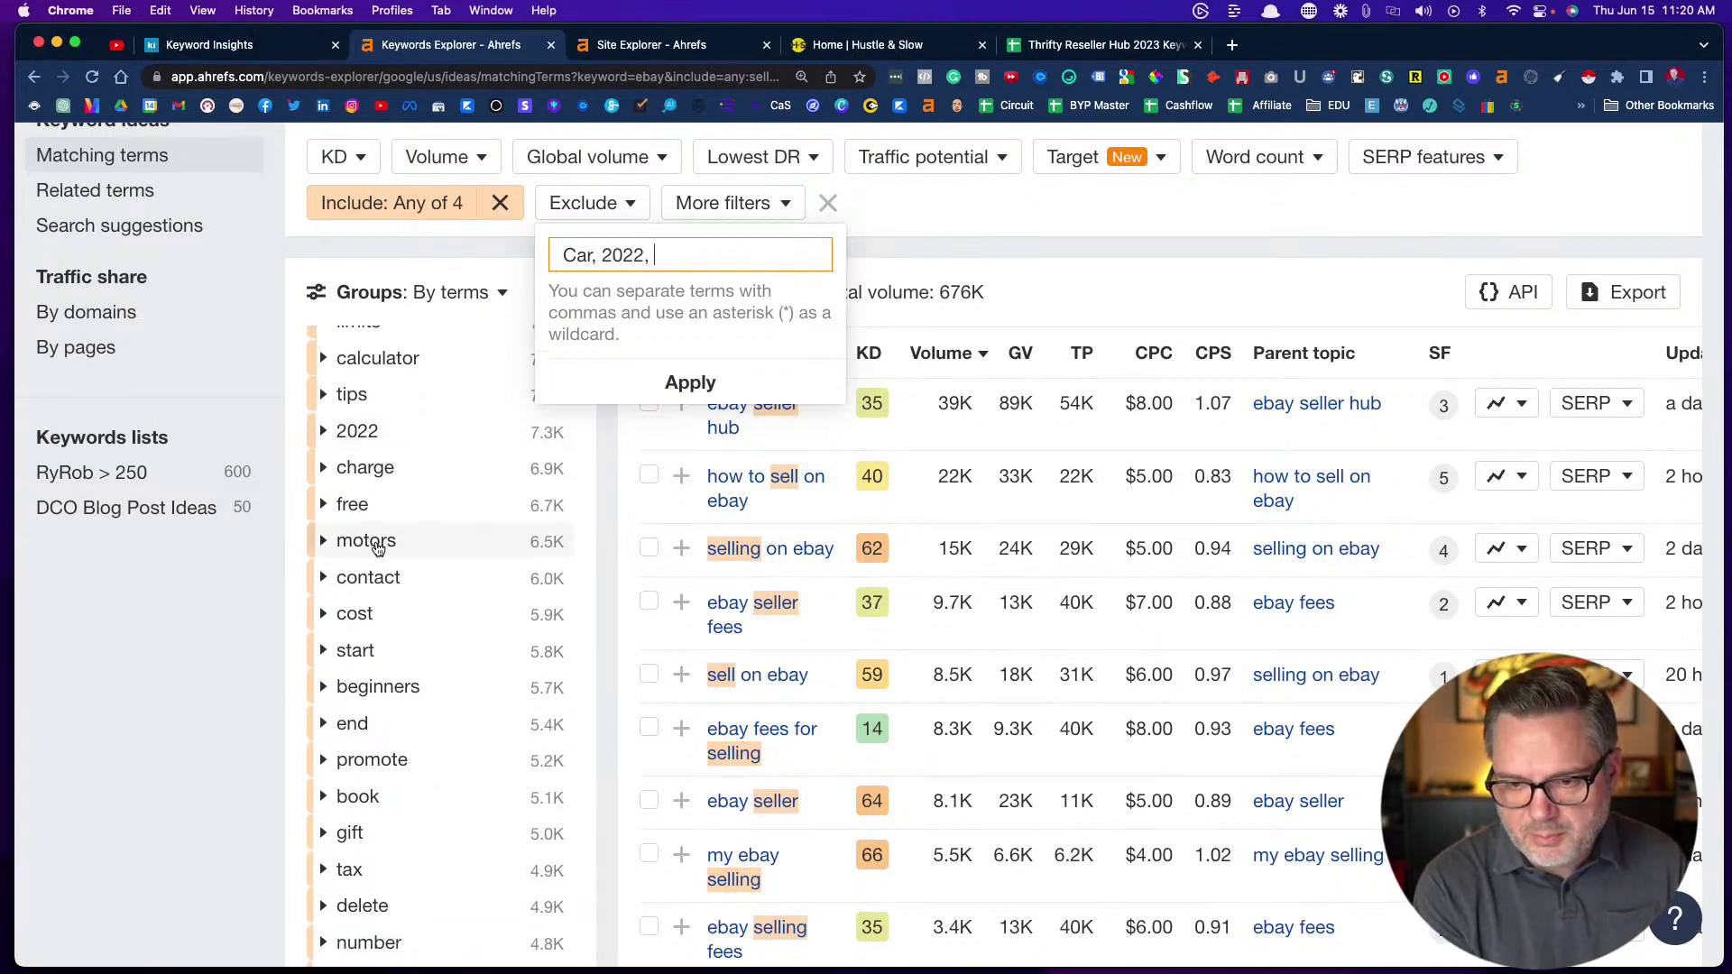
{"action": "type", "text": "motors"}
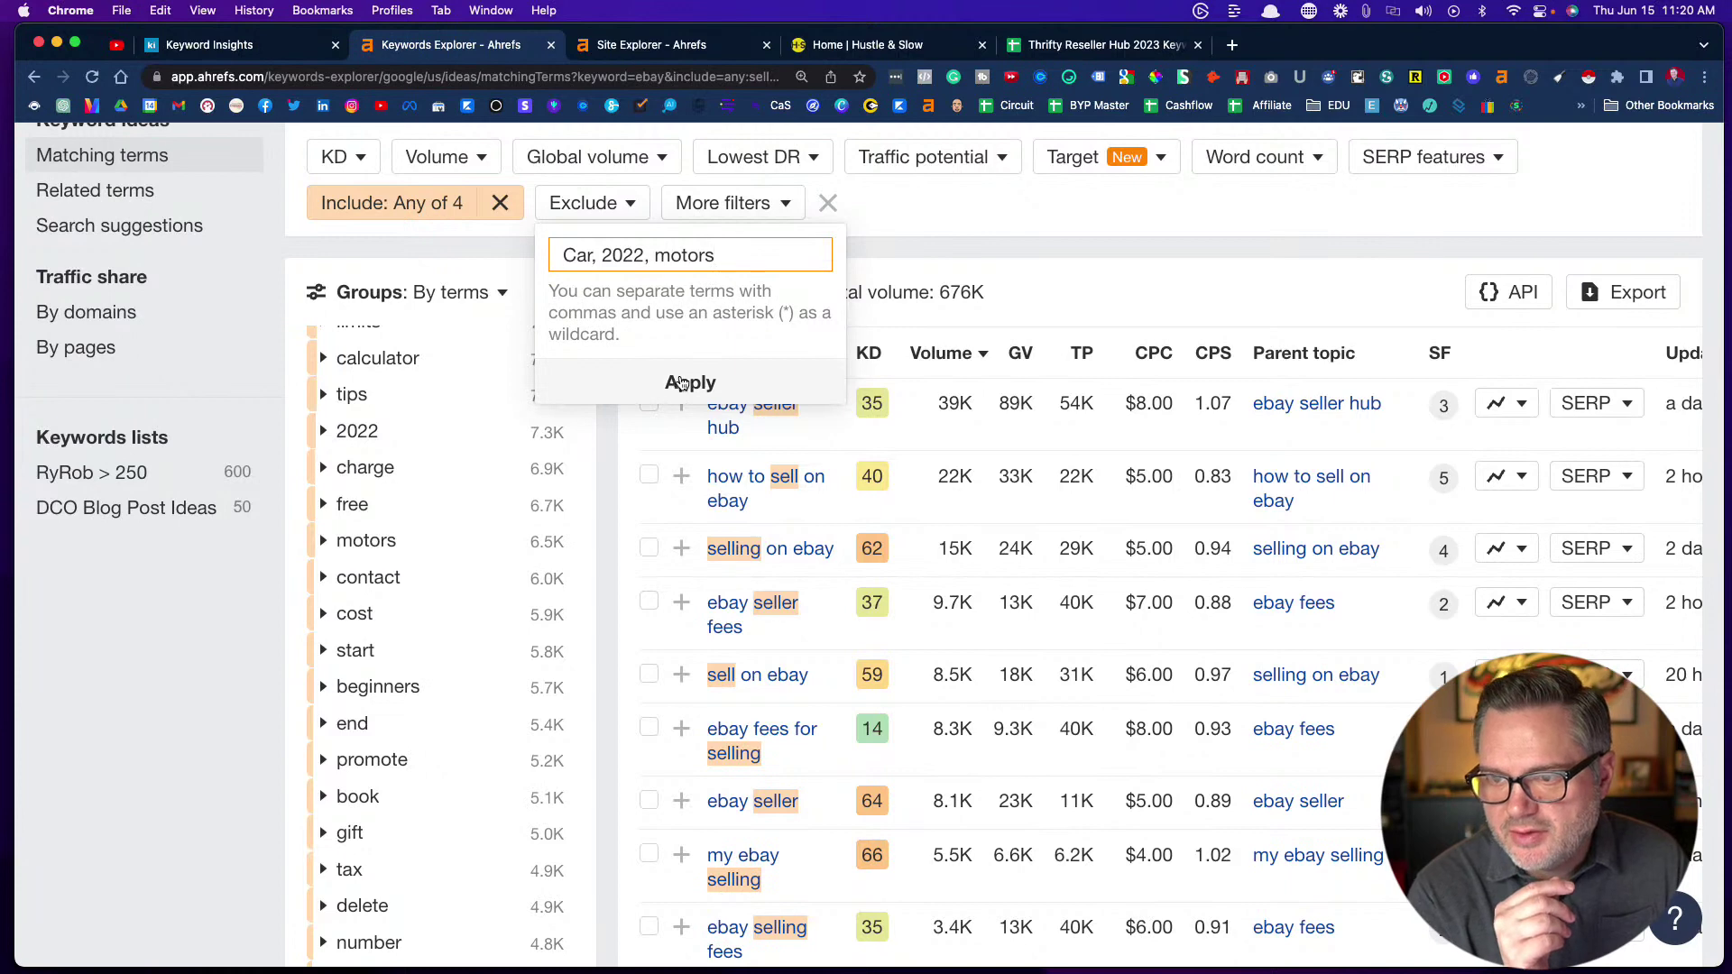
{"action": "left_click", "coordinate": [682, 383]}
{"action": "left_click", "coordinate": [398, 280]}
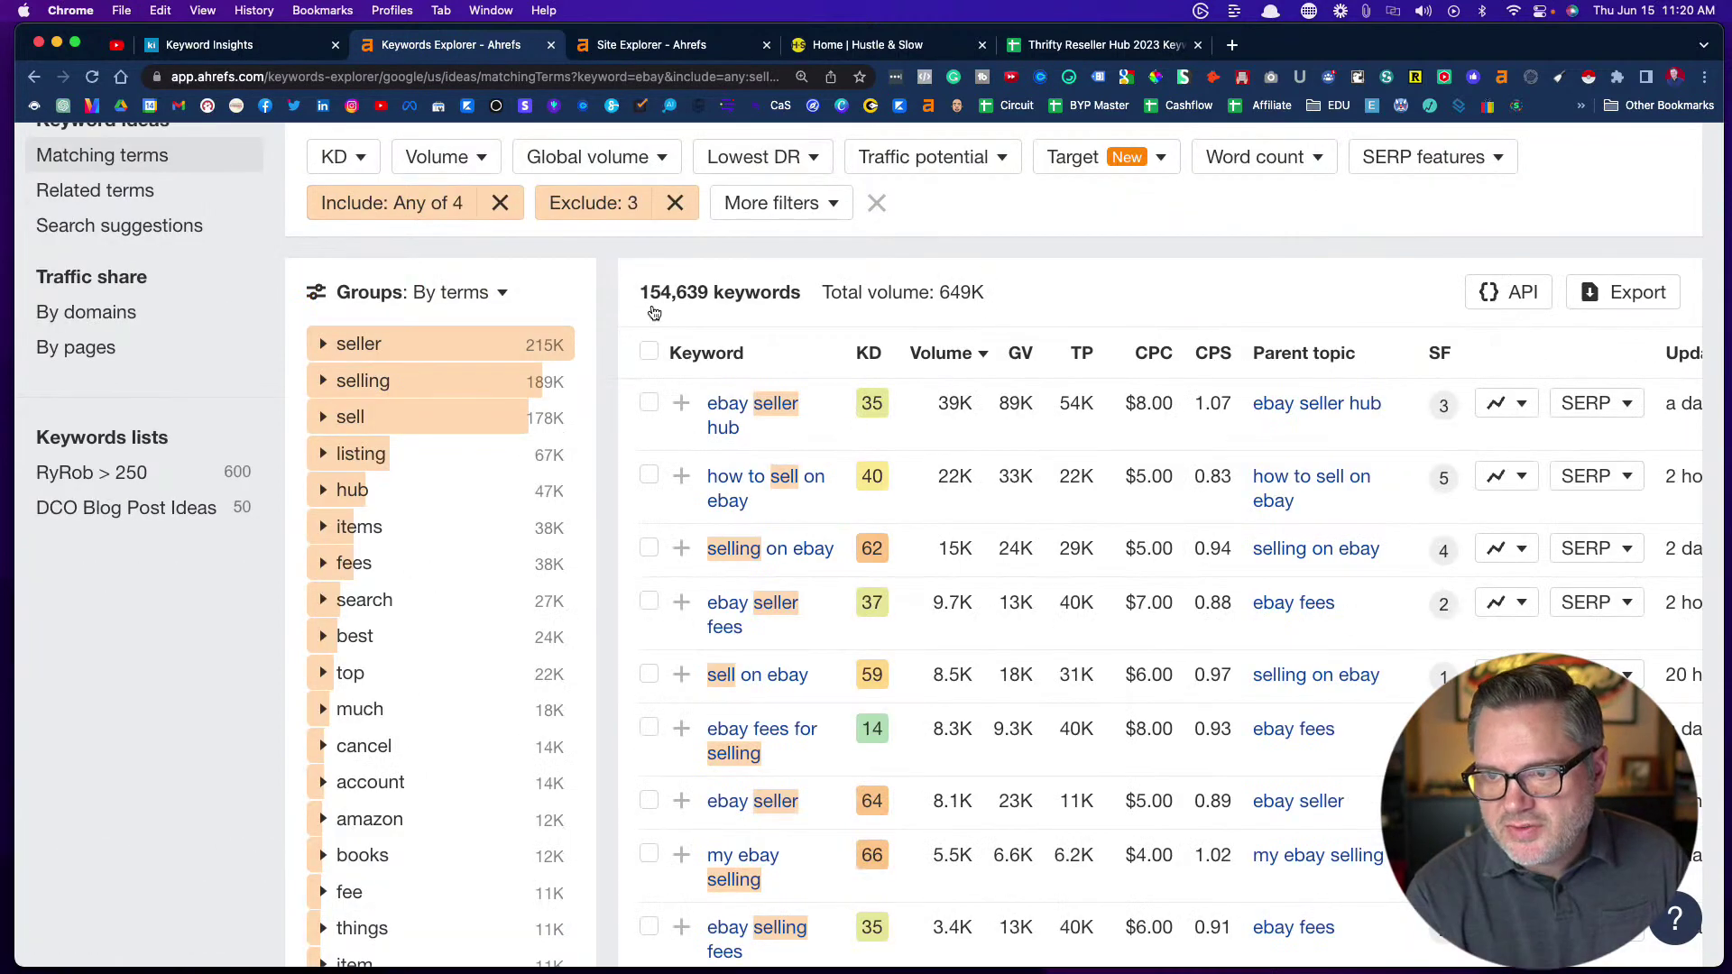
Review the CSV export options with the 2,500-keyword plan limit selected, and leave without exporting
{"action": "left_click", "coordinate": [1615, 292]}
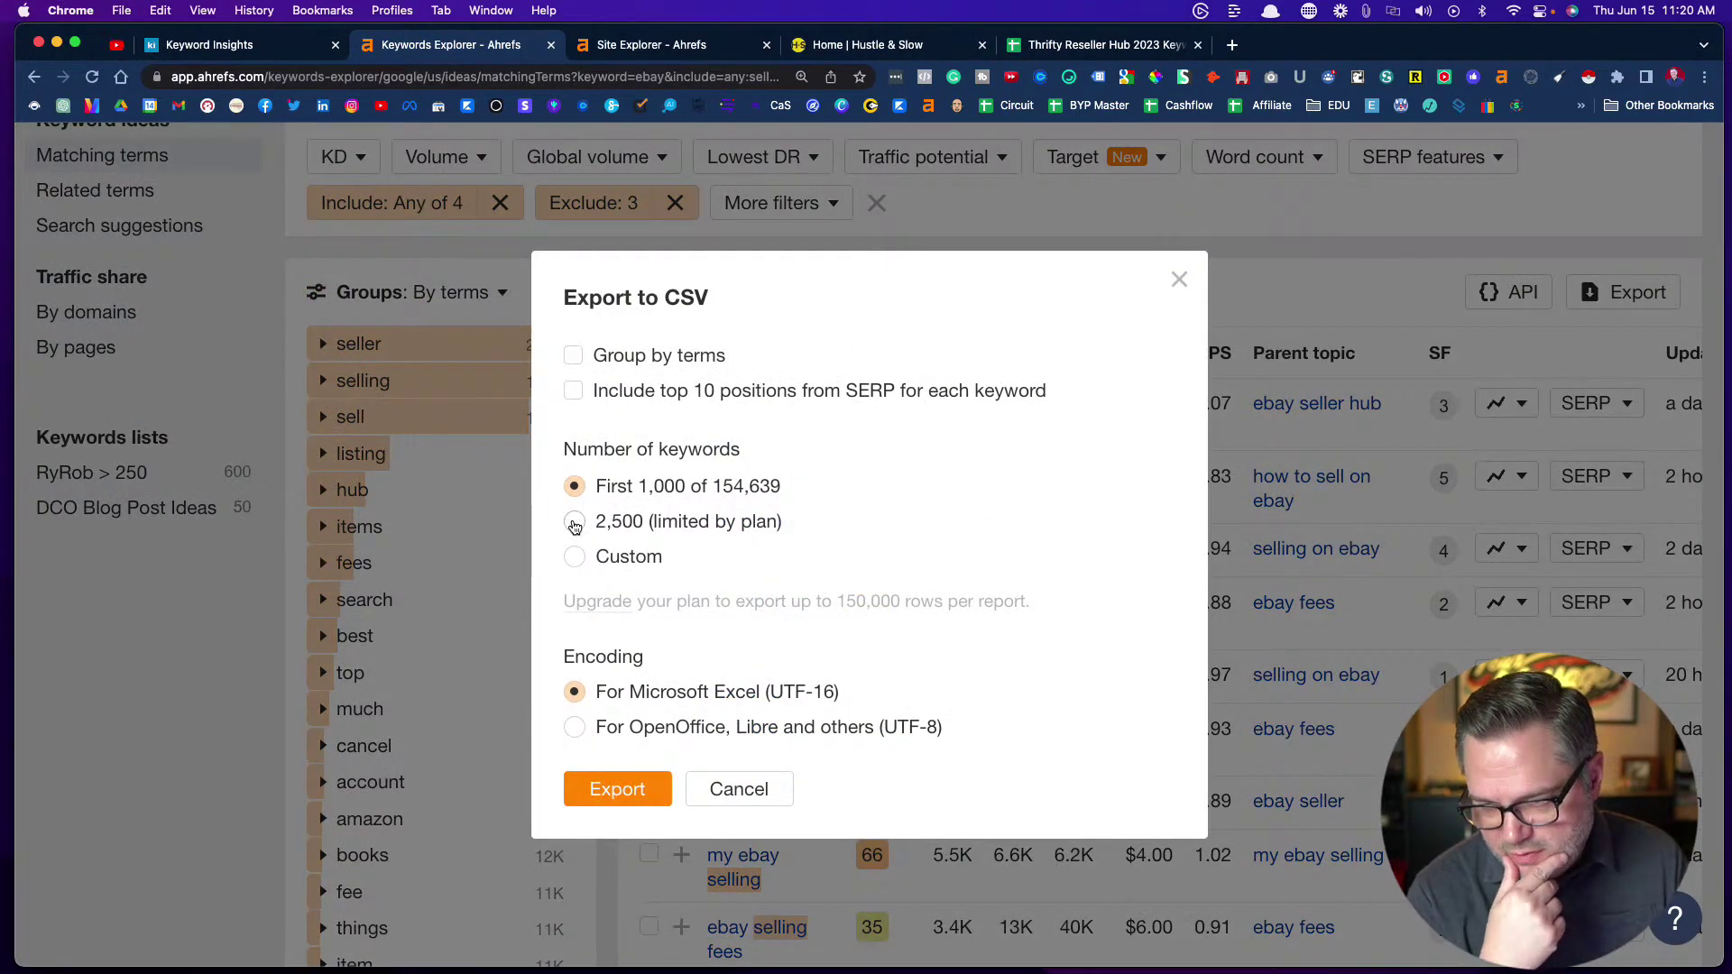
{"action": "left_click", "coordinate": [575, 524]}
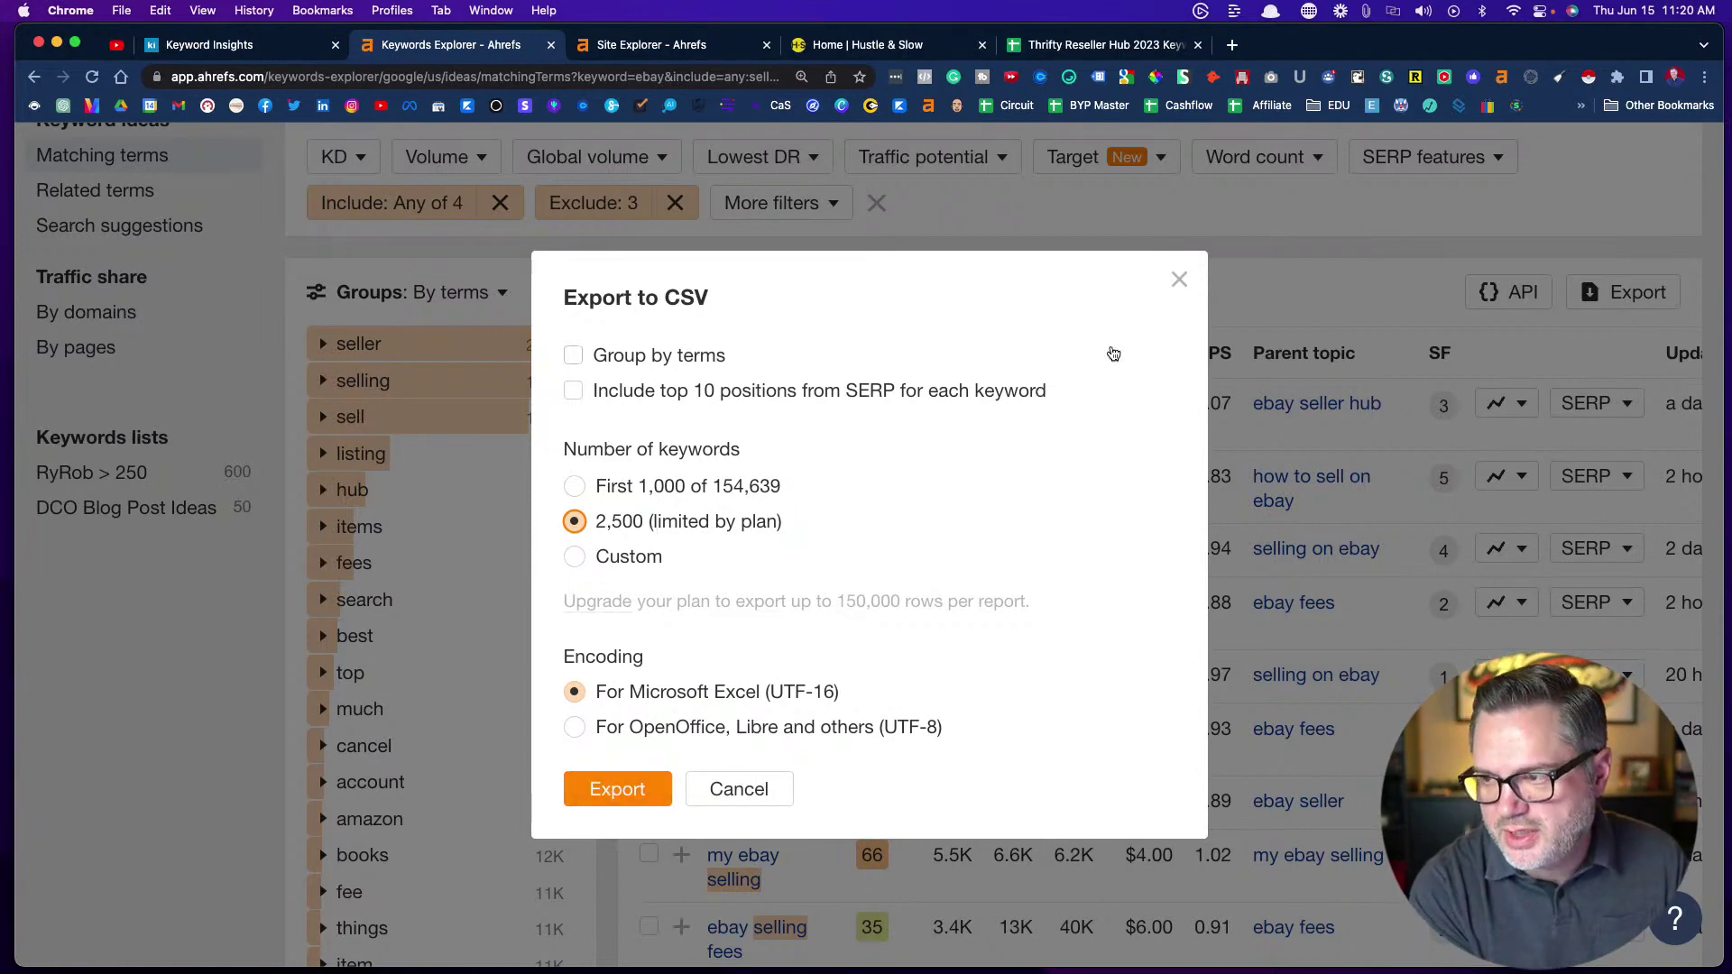
{"action": "left_click", "coordinate": [1178, 282]}
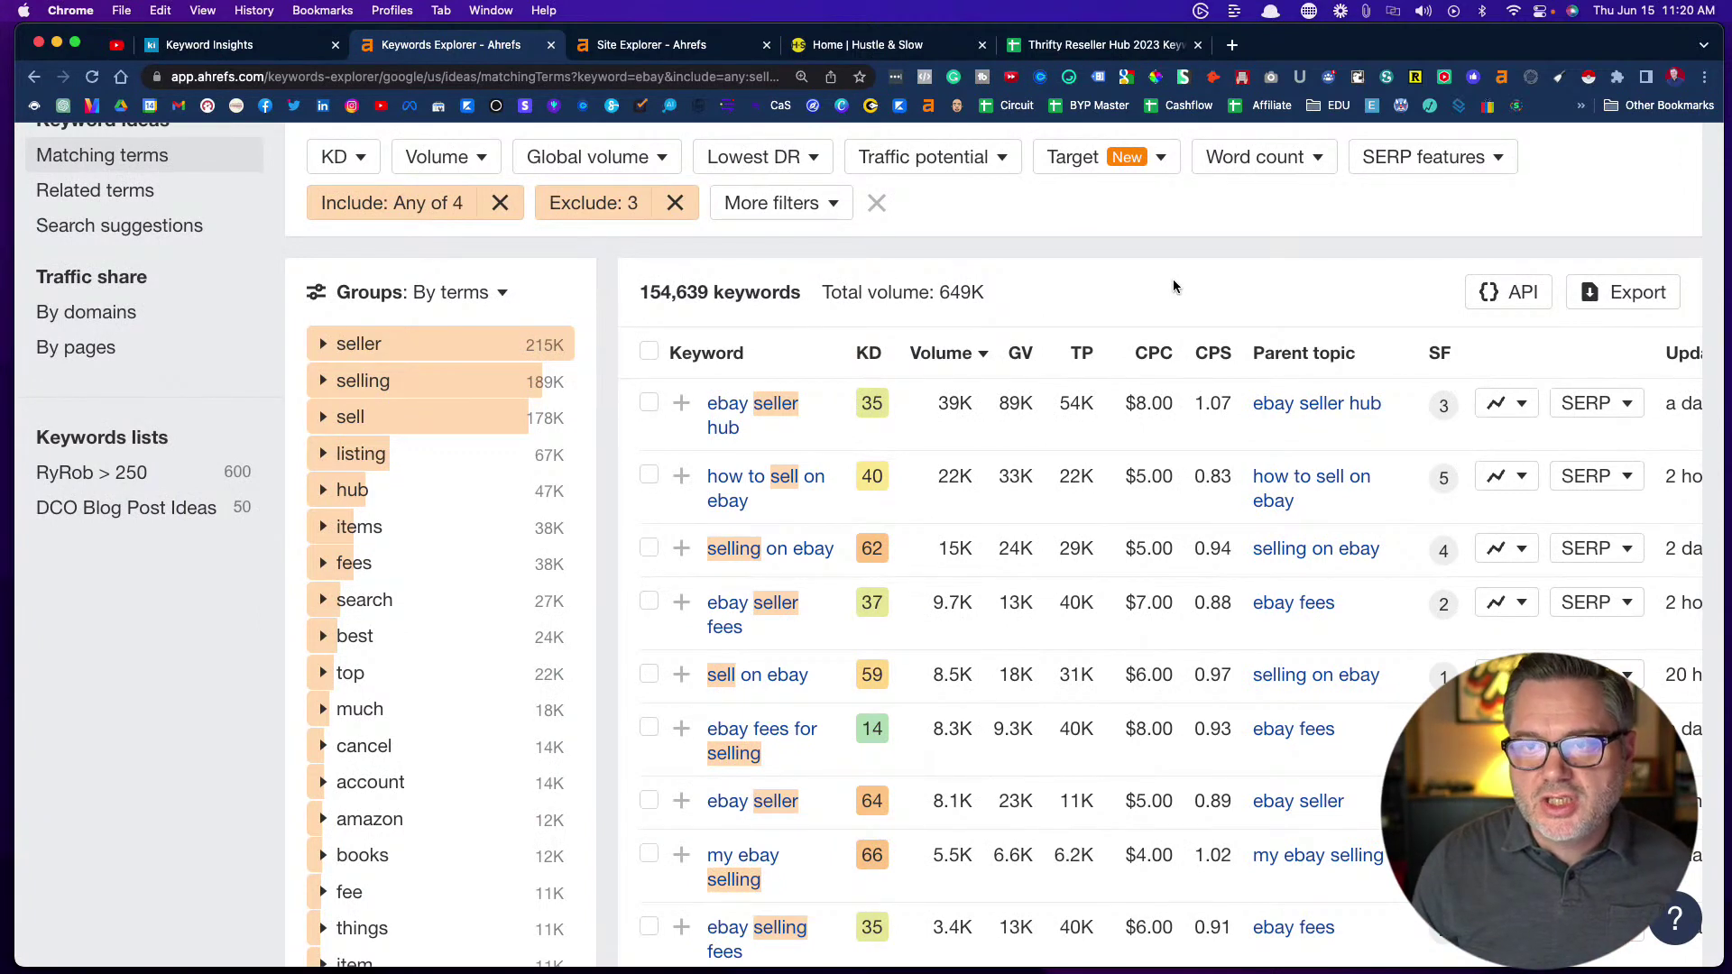
Analyze the domain bloggingyourpassion.com in Site Explorer, including its subdomains
{"action": "left_click", "coordinate": [677, 47]}
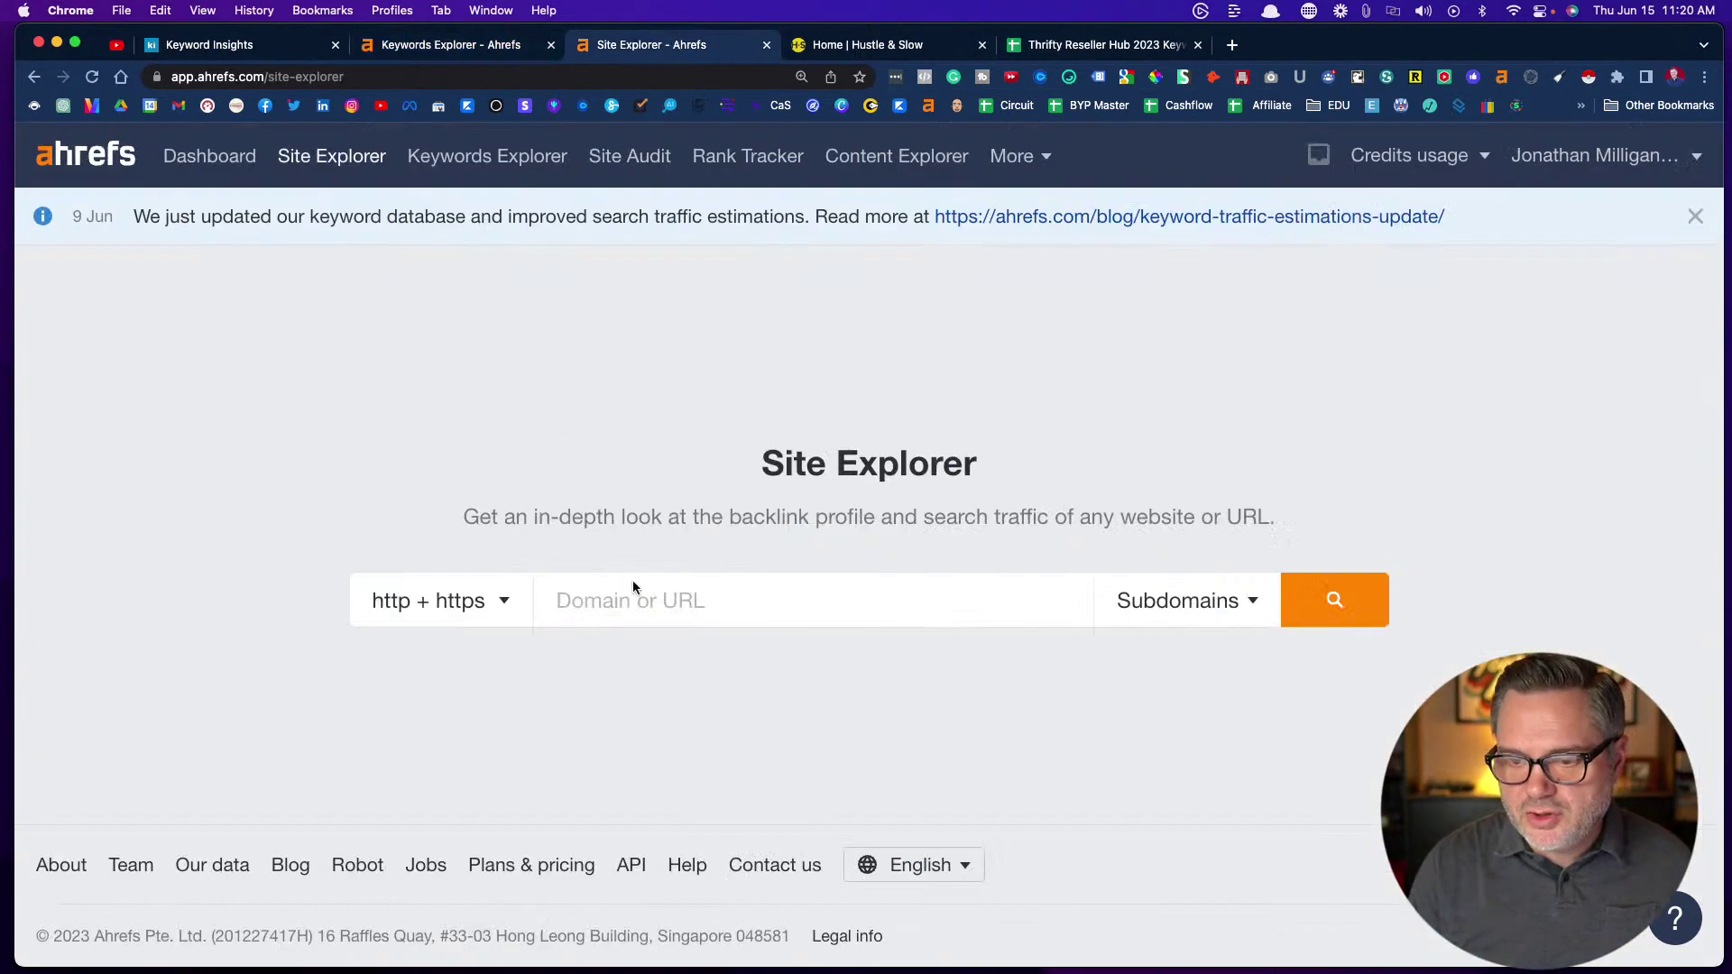
{"action": "left_click", "coordinate": [616, 602]}
{"action": "type", "text": "bloggi"}
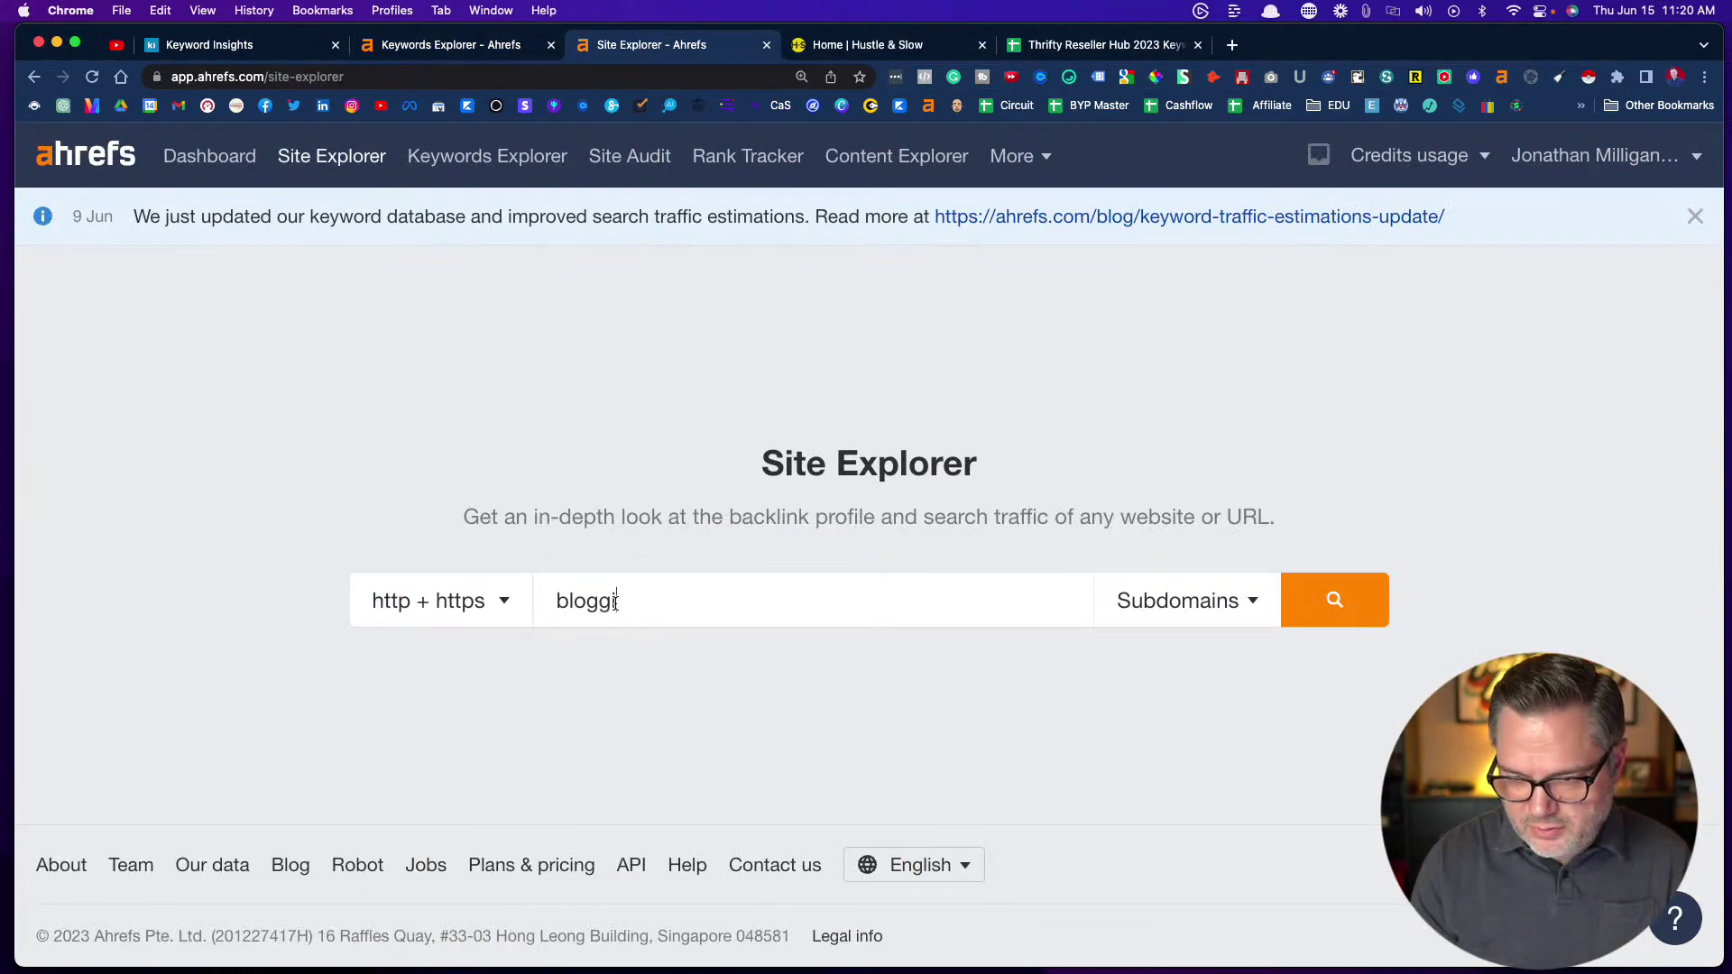
{"action": "type", "text": "ngyourpassio"}
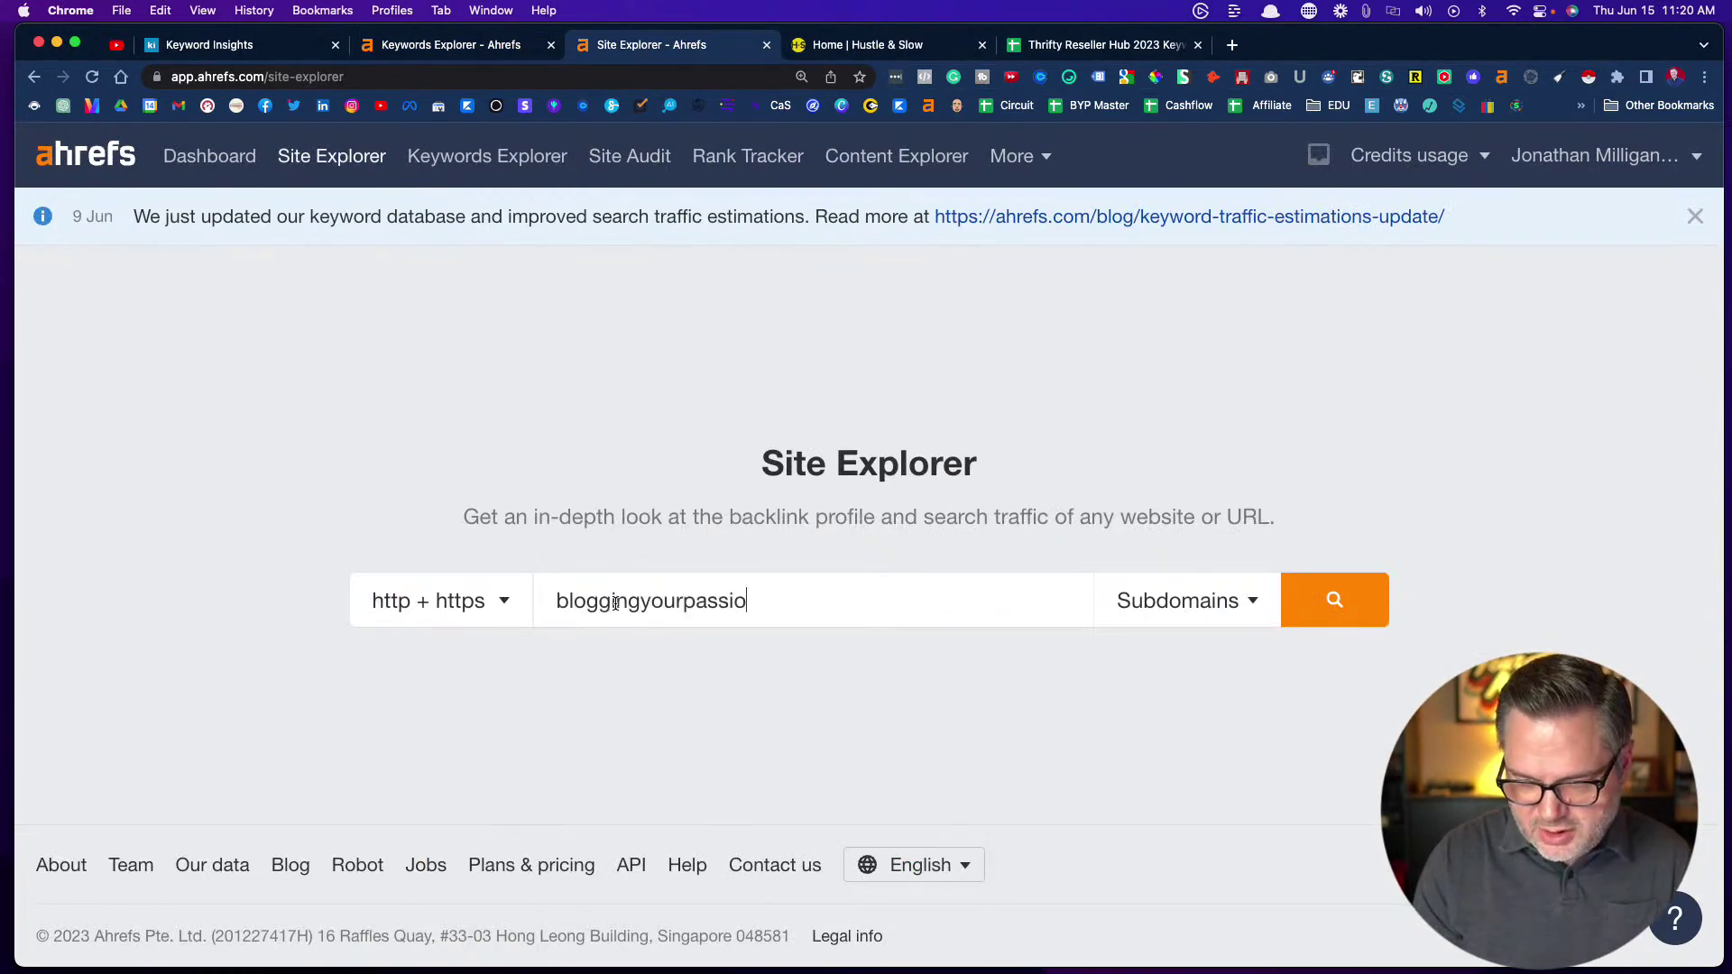
{"action": "type", "text": "n.com"}
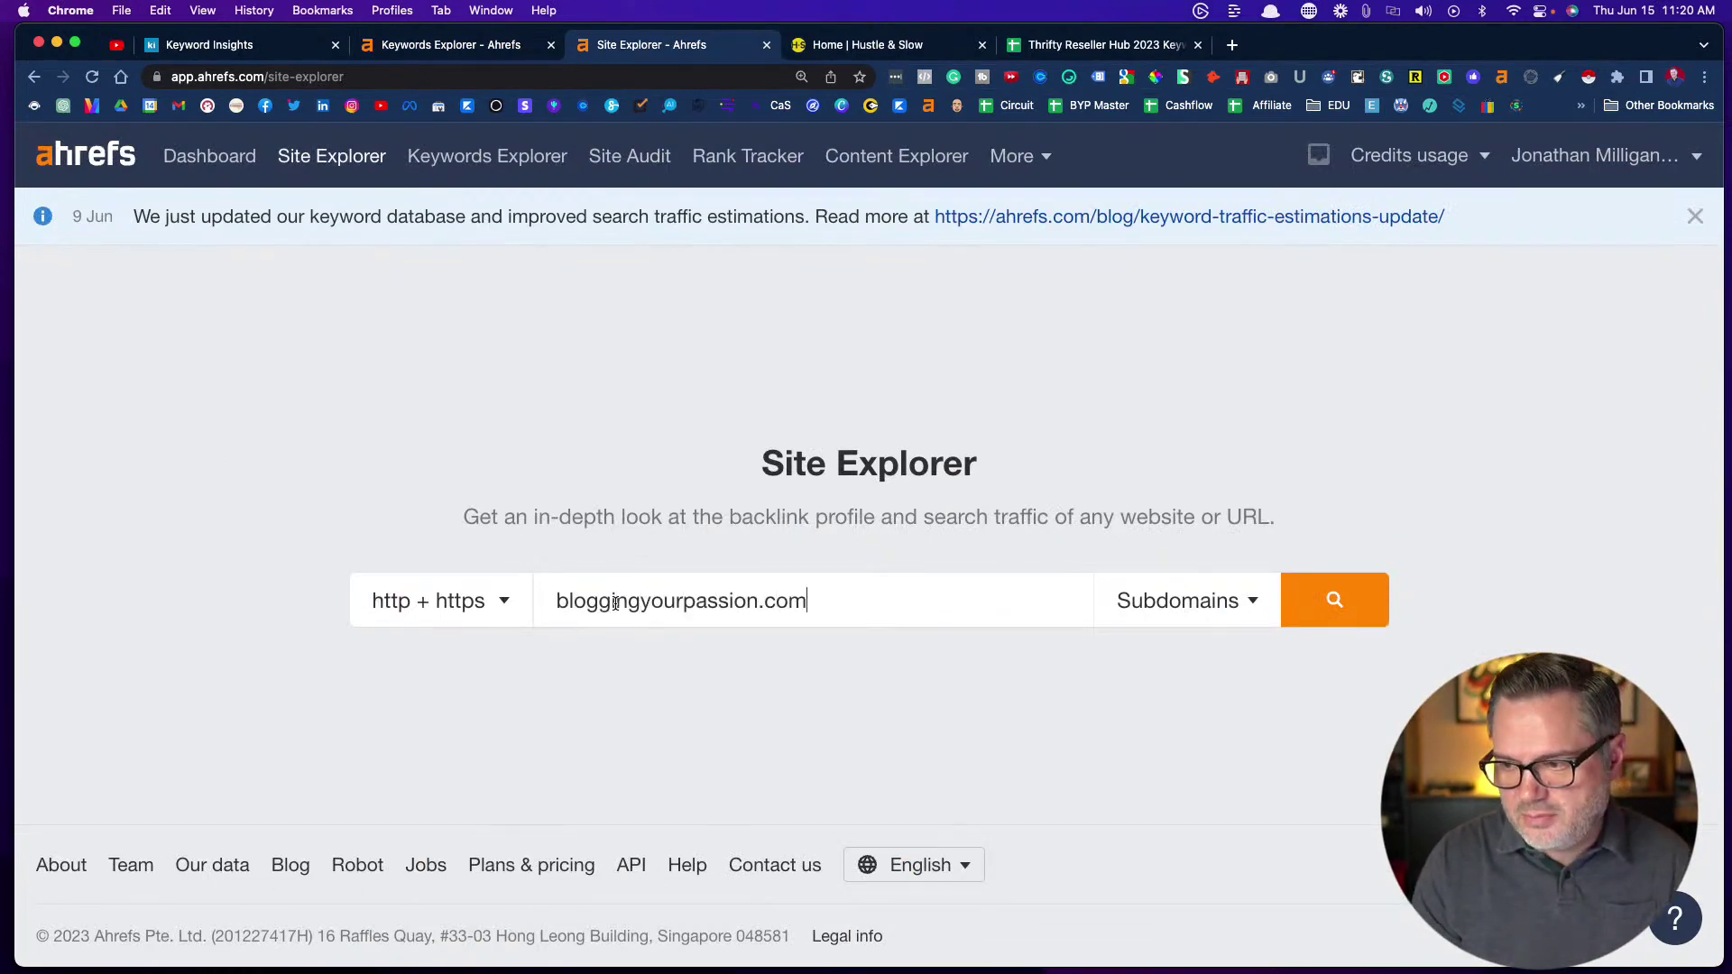
{"action": "left_click", "coordinate": [1335, 600]}
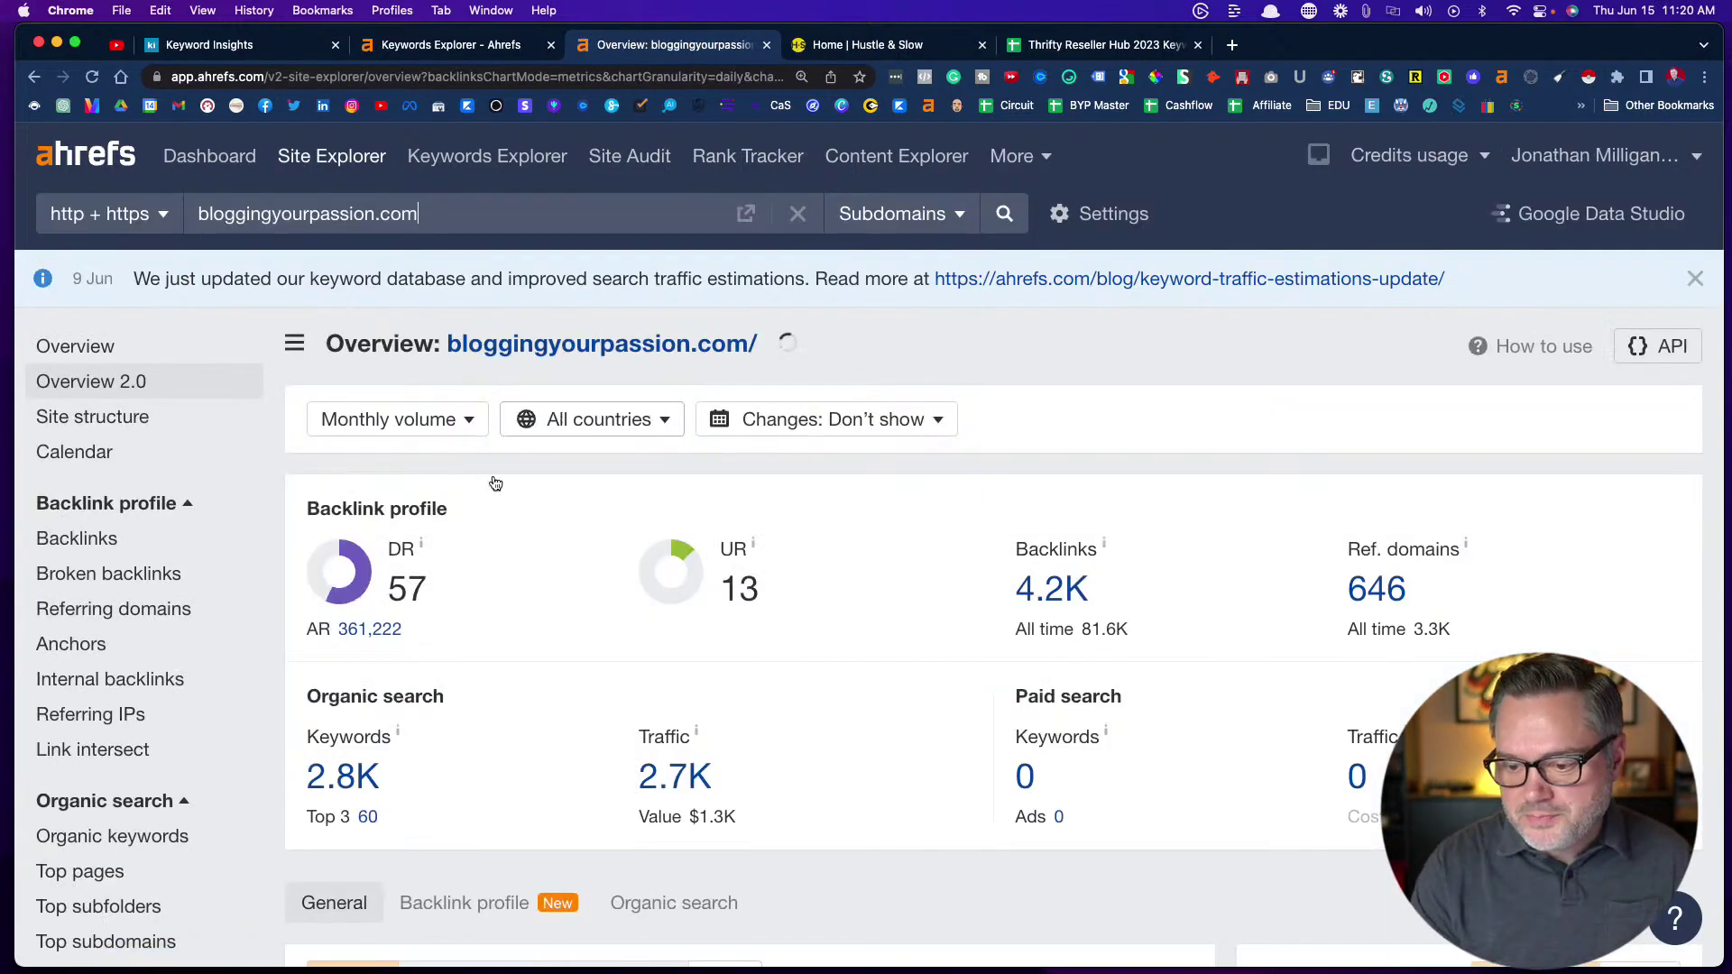
Open the organic keywords report from the domain overview and look through the site's ranking keywords and the report's export option
{"action": "scroll", "coordinate": [495, 488], "scroll_direction": "down", "scroll_amount": 2}
{"action": "scroll", "coordinate": [494, 488], "scroll_direction": "down", "scroll_amount": 4}
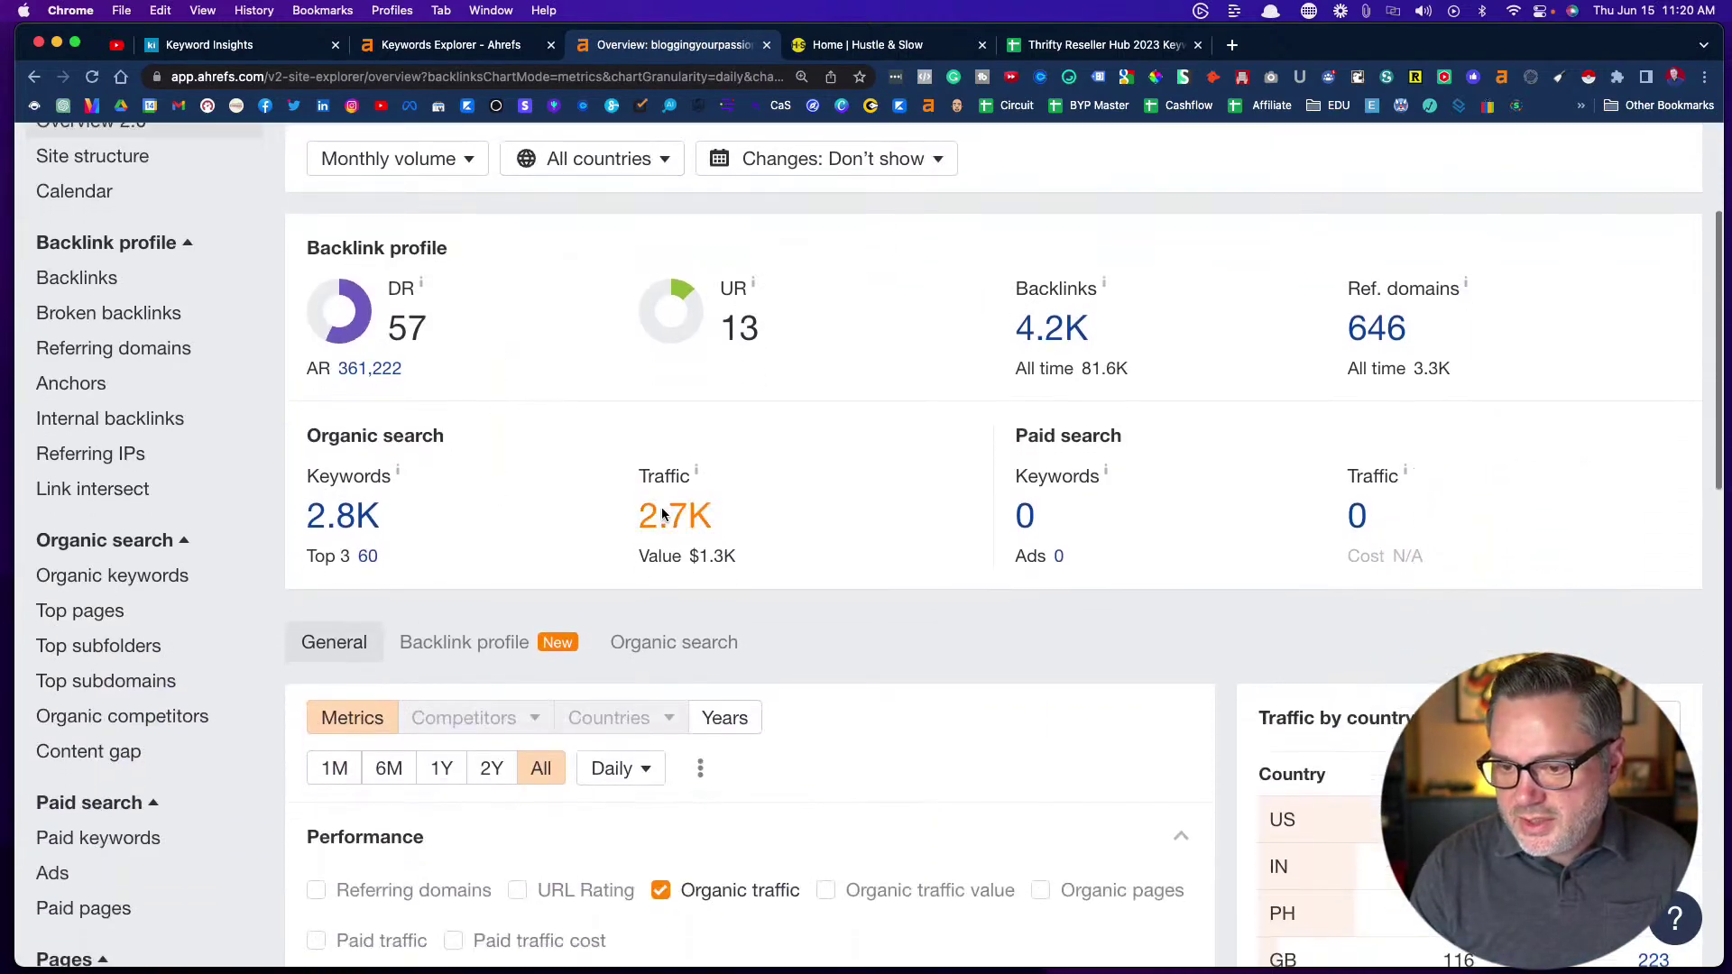
{"action": "left_click", "coordinate": [377, 525]}
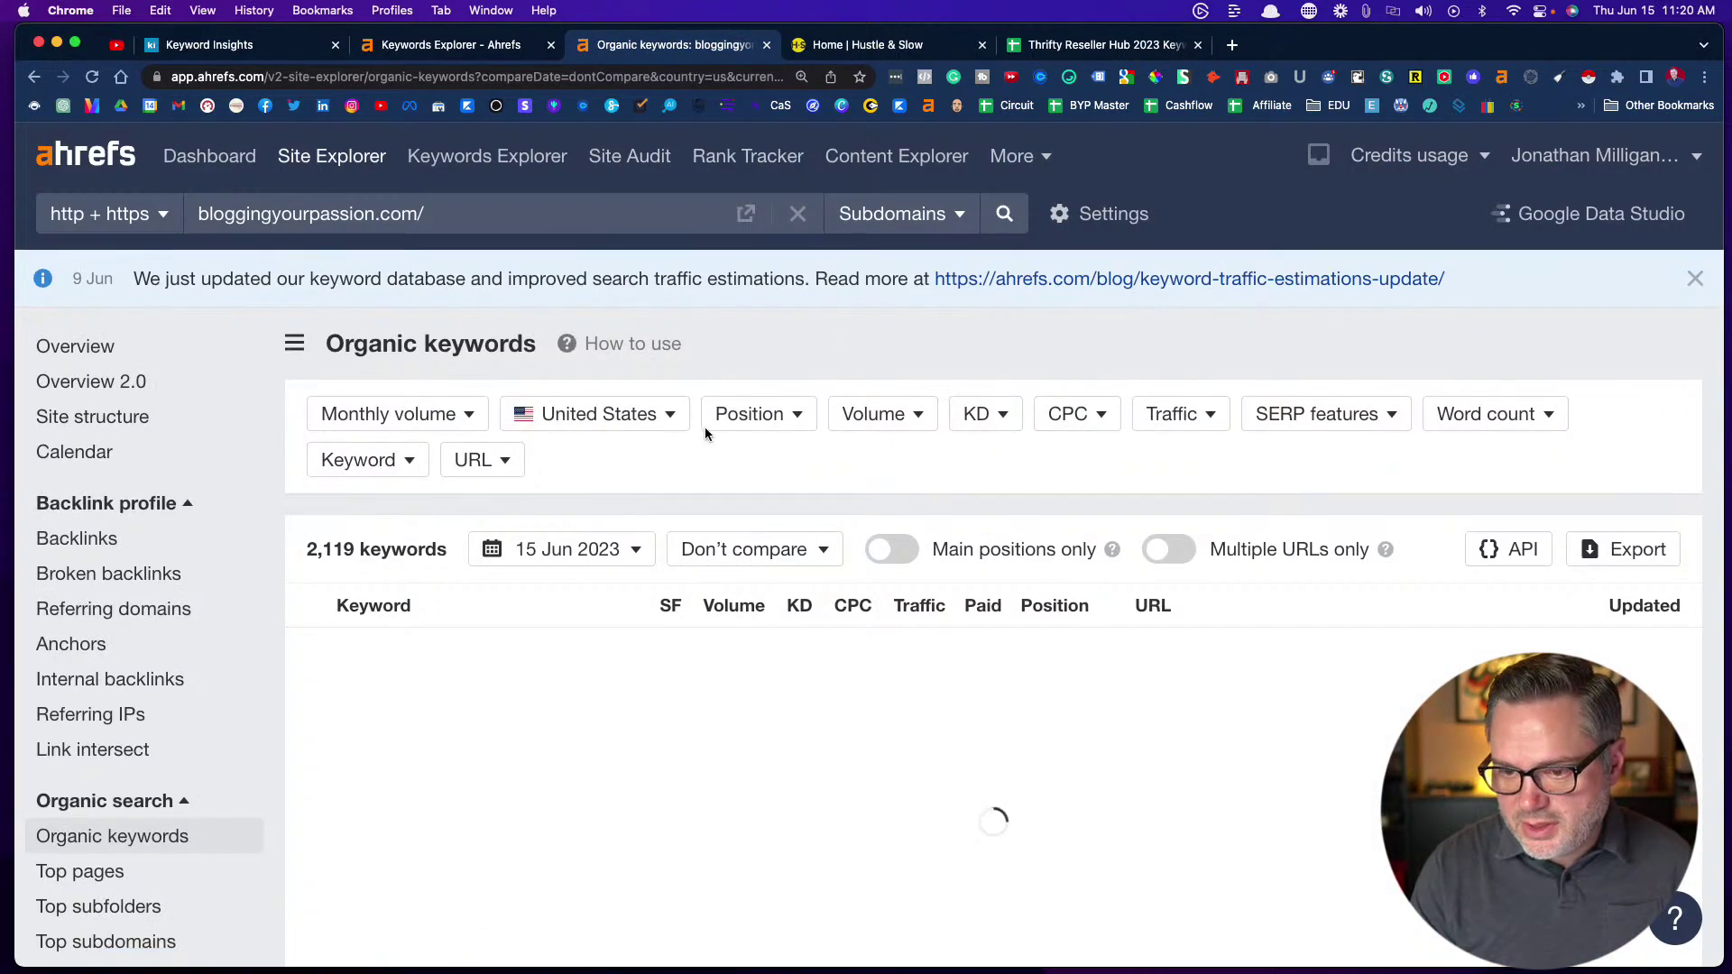
{"action": "scroll", "coordinate": [734, 453], "scroll_direction": "down", "scroll_amount": 7}
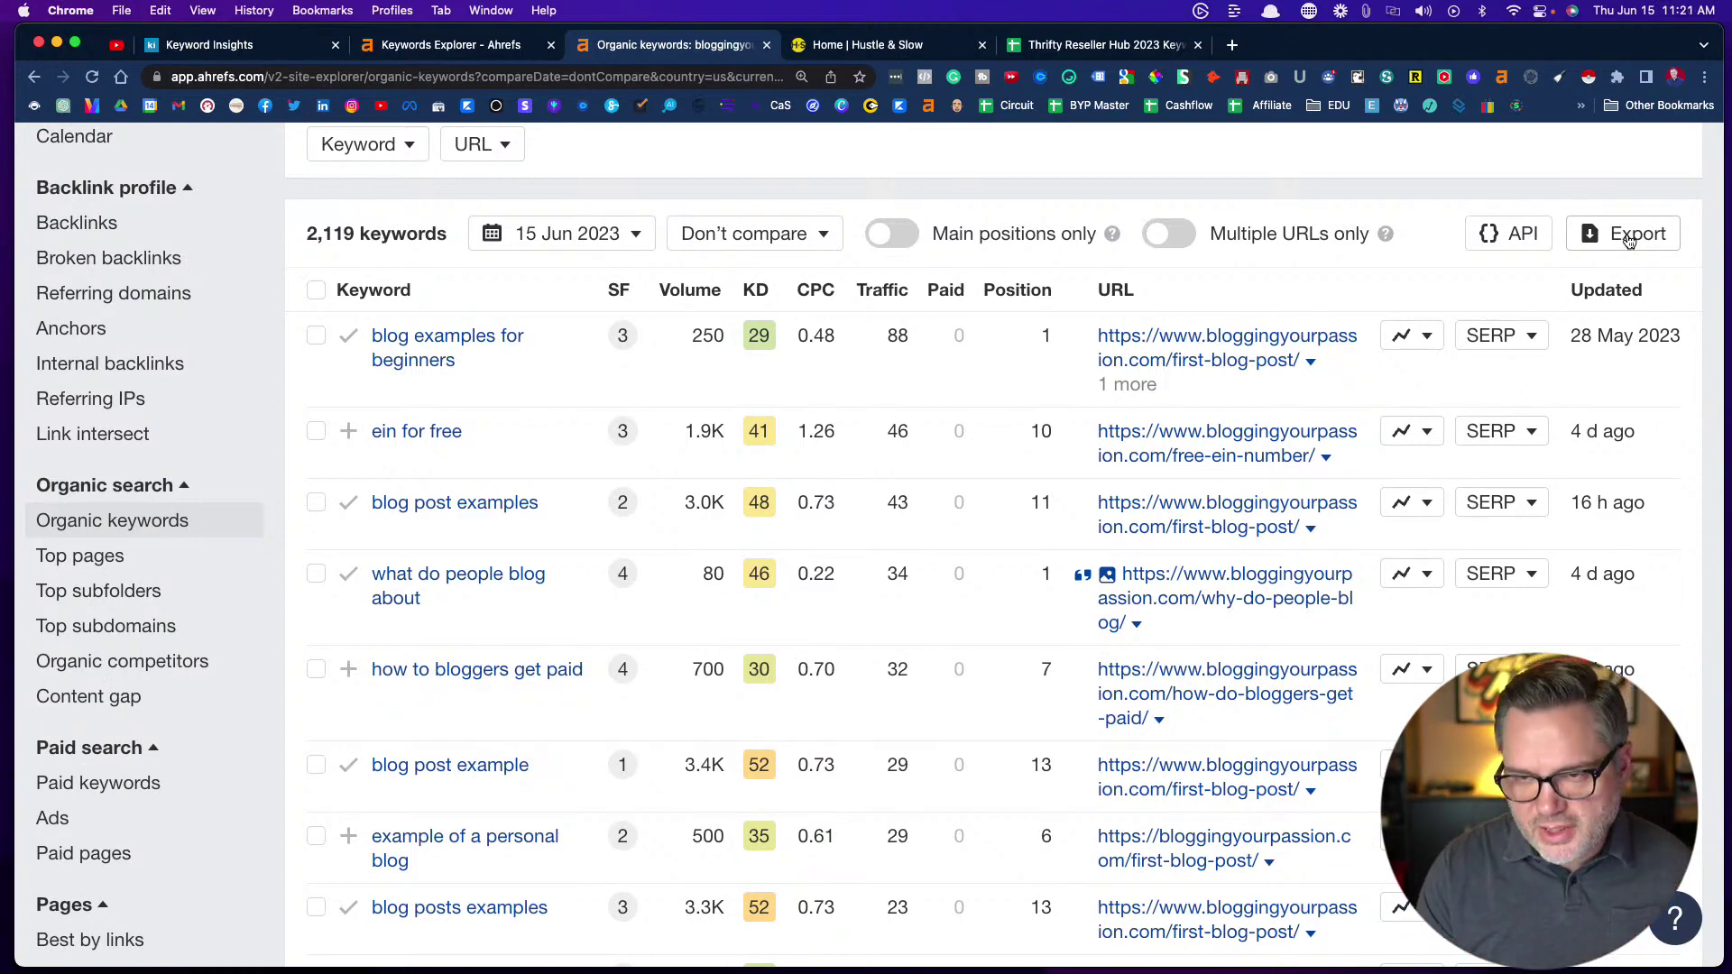
{"action": "scroll", "coordinate": [1628, 239], "scroll_direction": "up", "scroll_amount": 5}
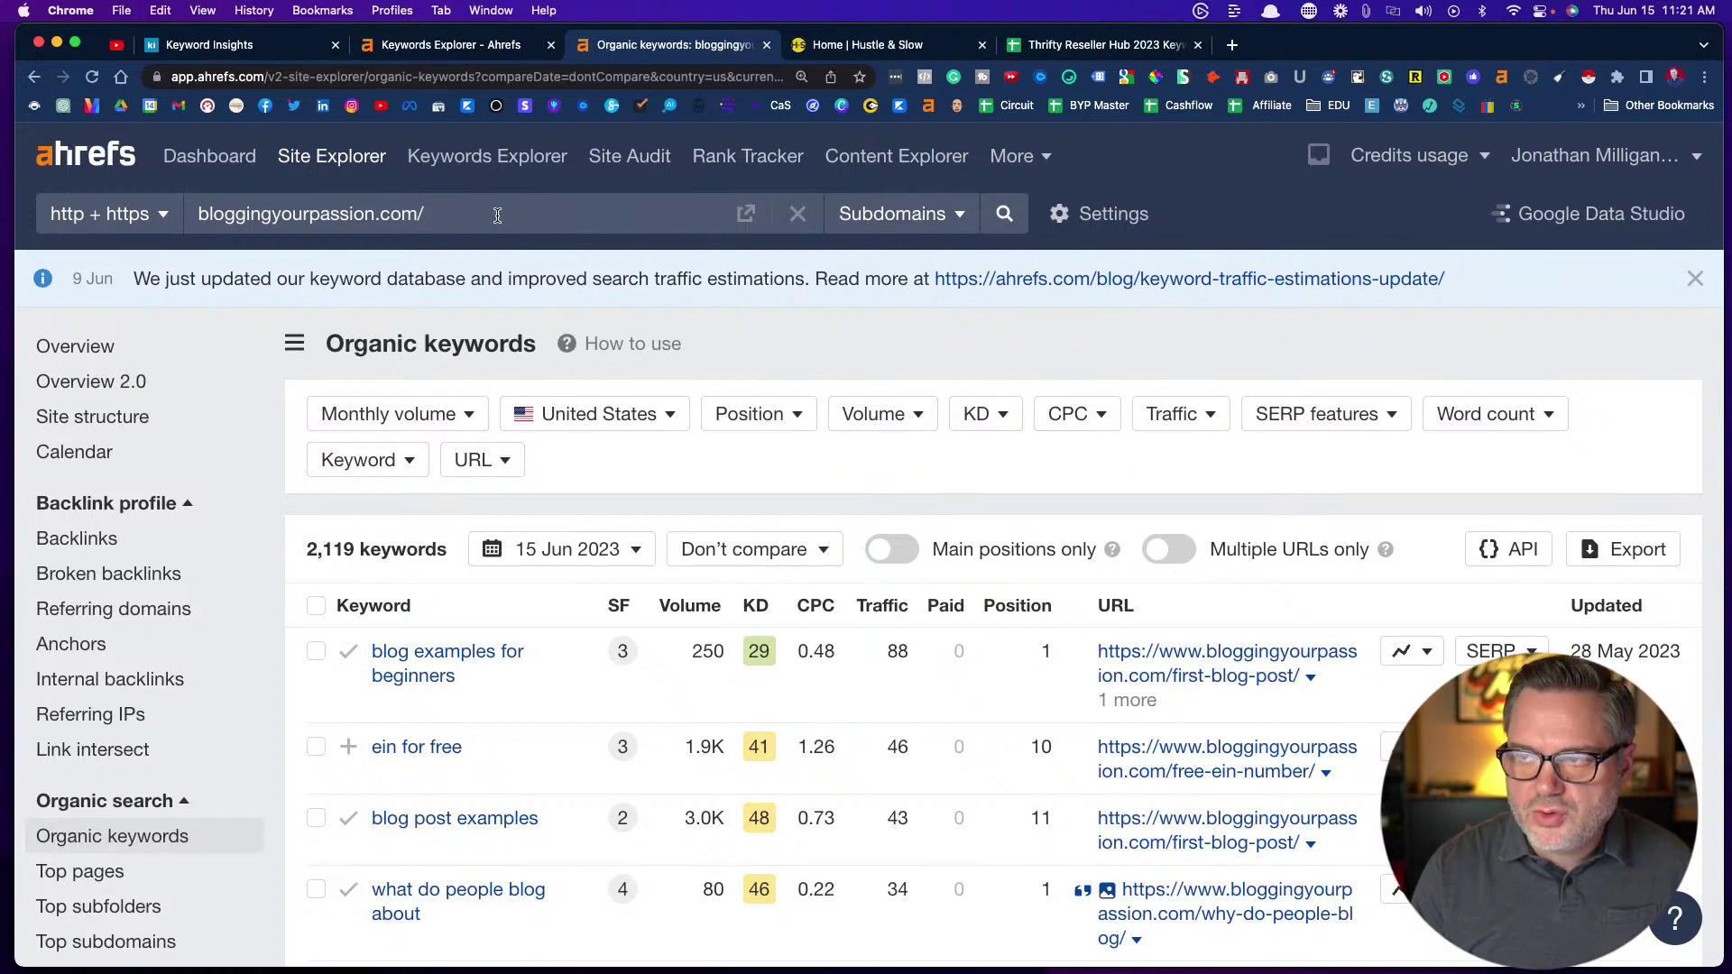
Copy the Hustle & Slow site's address and load it in the Ahrefs organic keywords report in place of bloggingyourpassion.com
{"action": "left_click", "coordinate": [856, 47]}
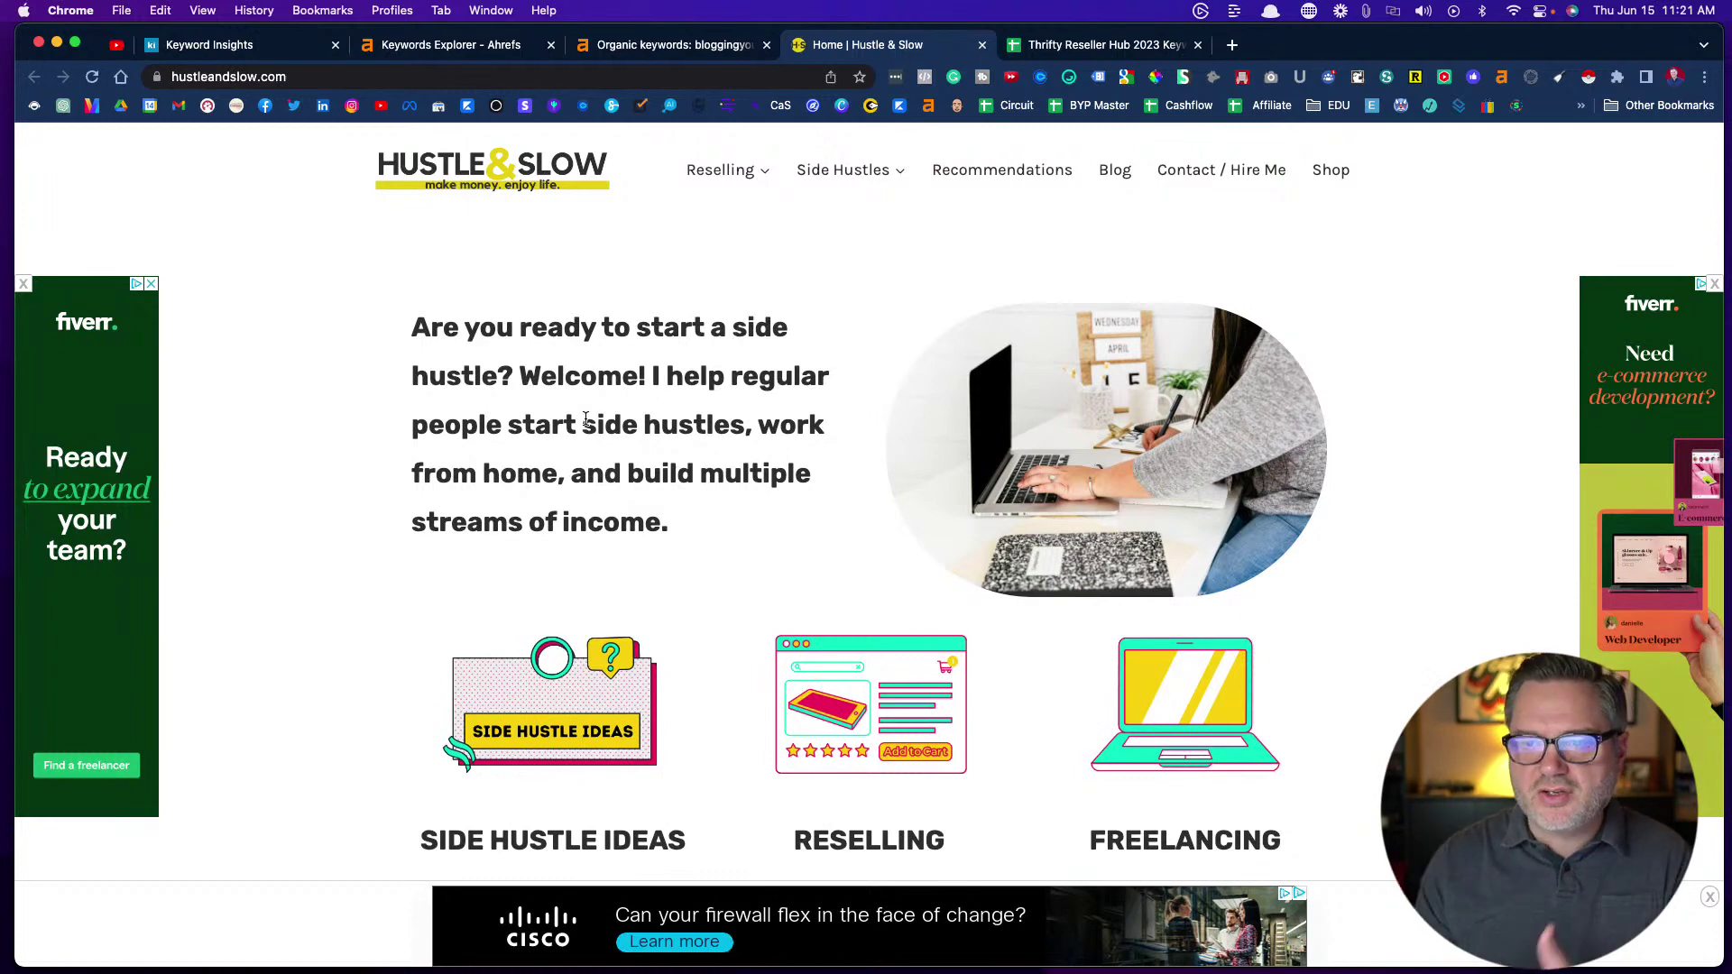
{"action": "left_click", "coordinate": [239, 74]}
{"action": "key", "text": "super+c"}
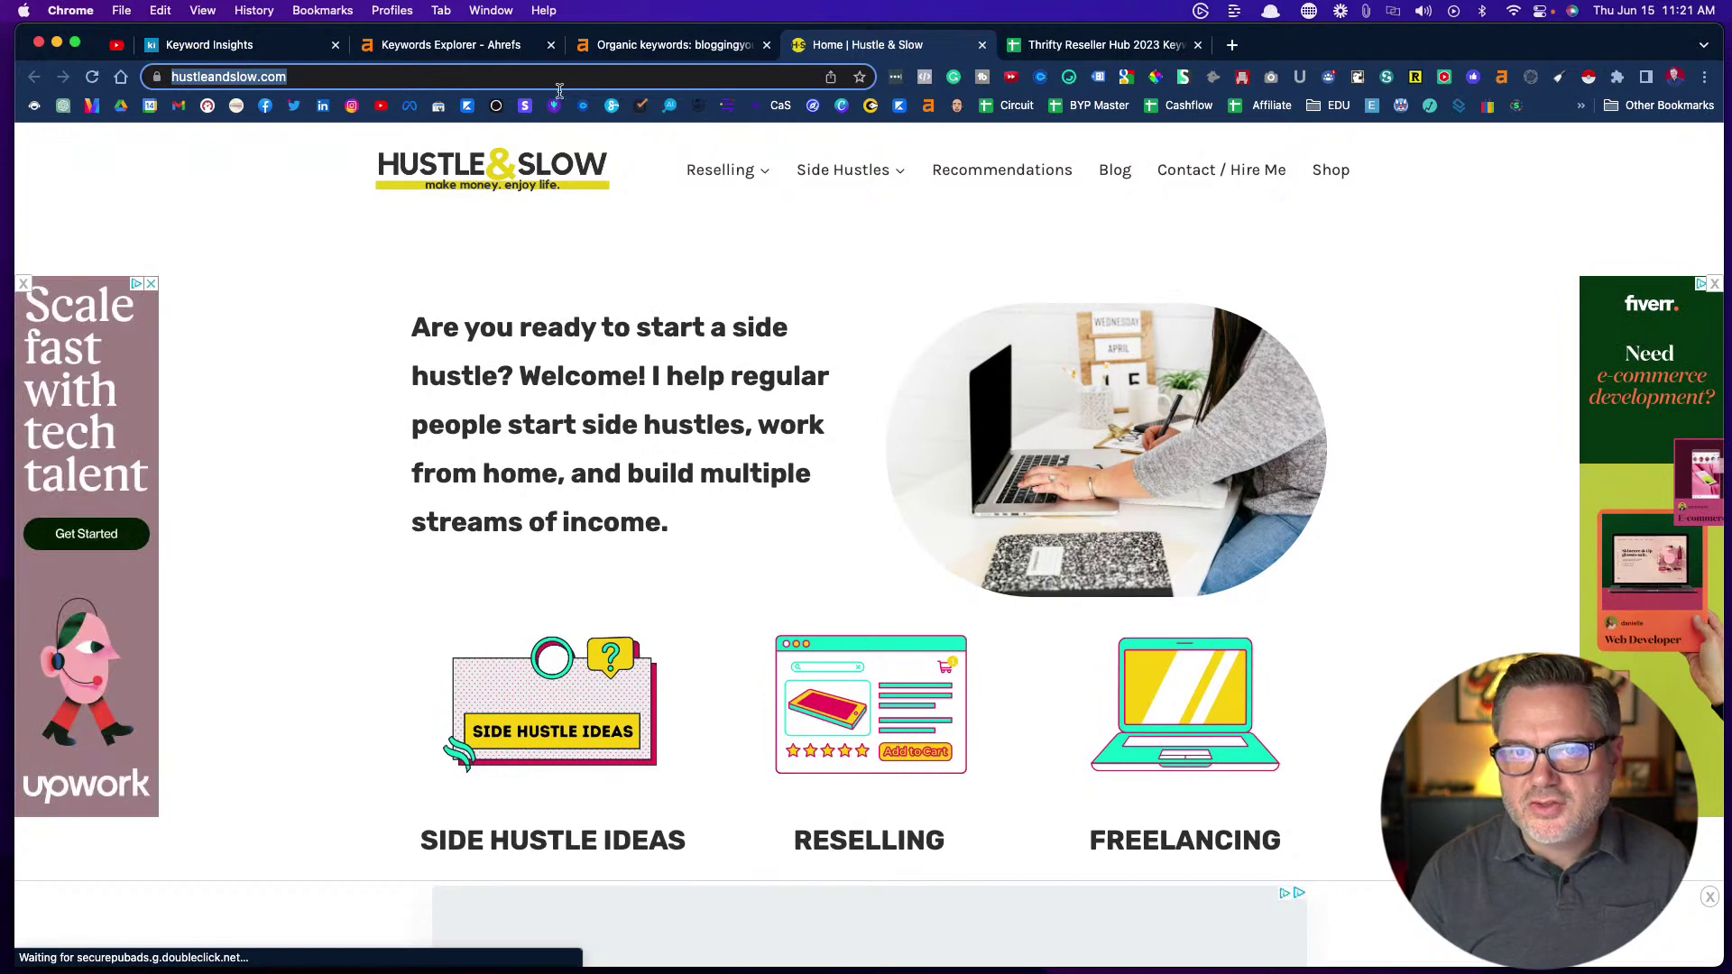
{"action": "left_click", "coordinate": [663, 49]}
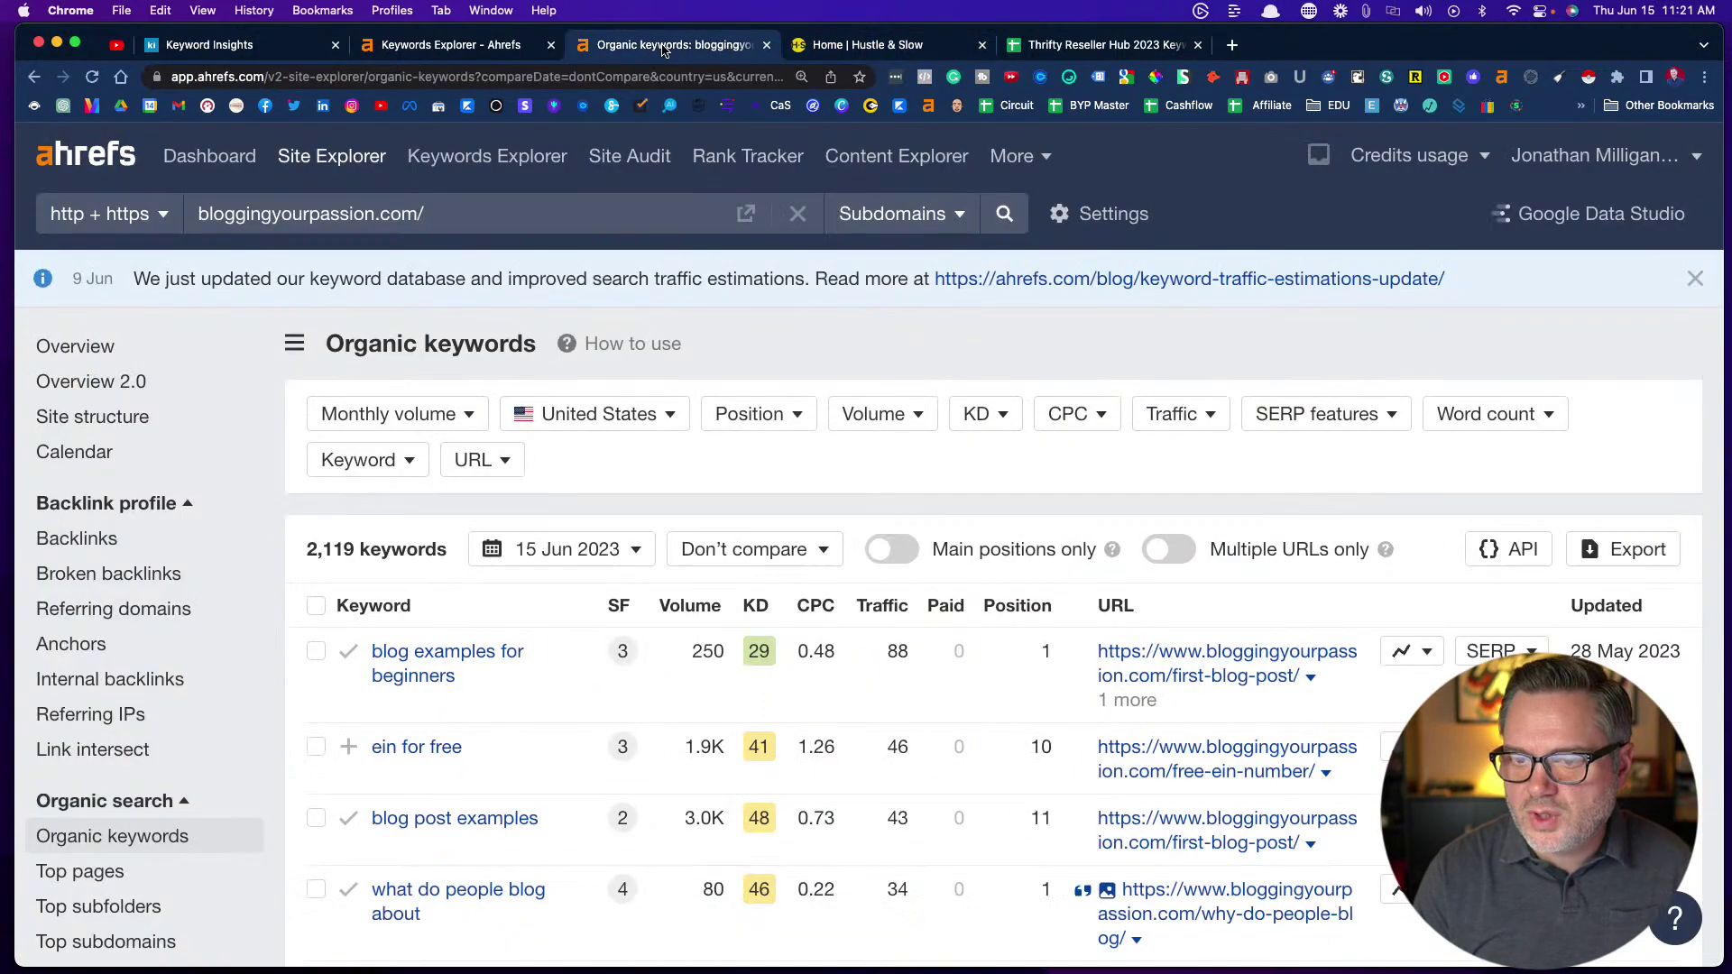
{"action": "triple_click", "coordinate": [421, 219]}
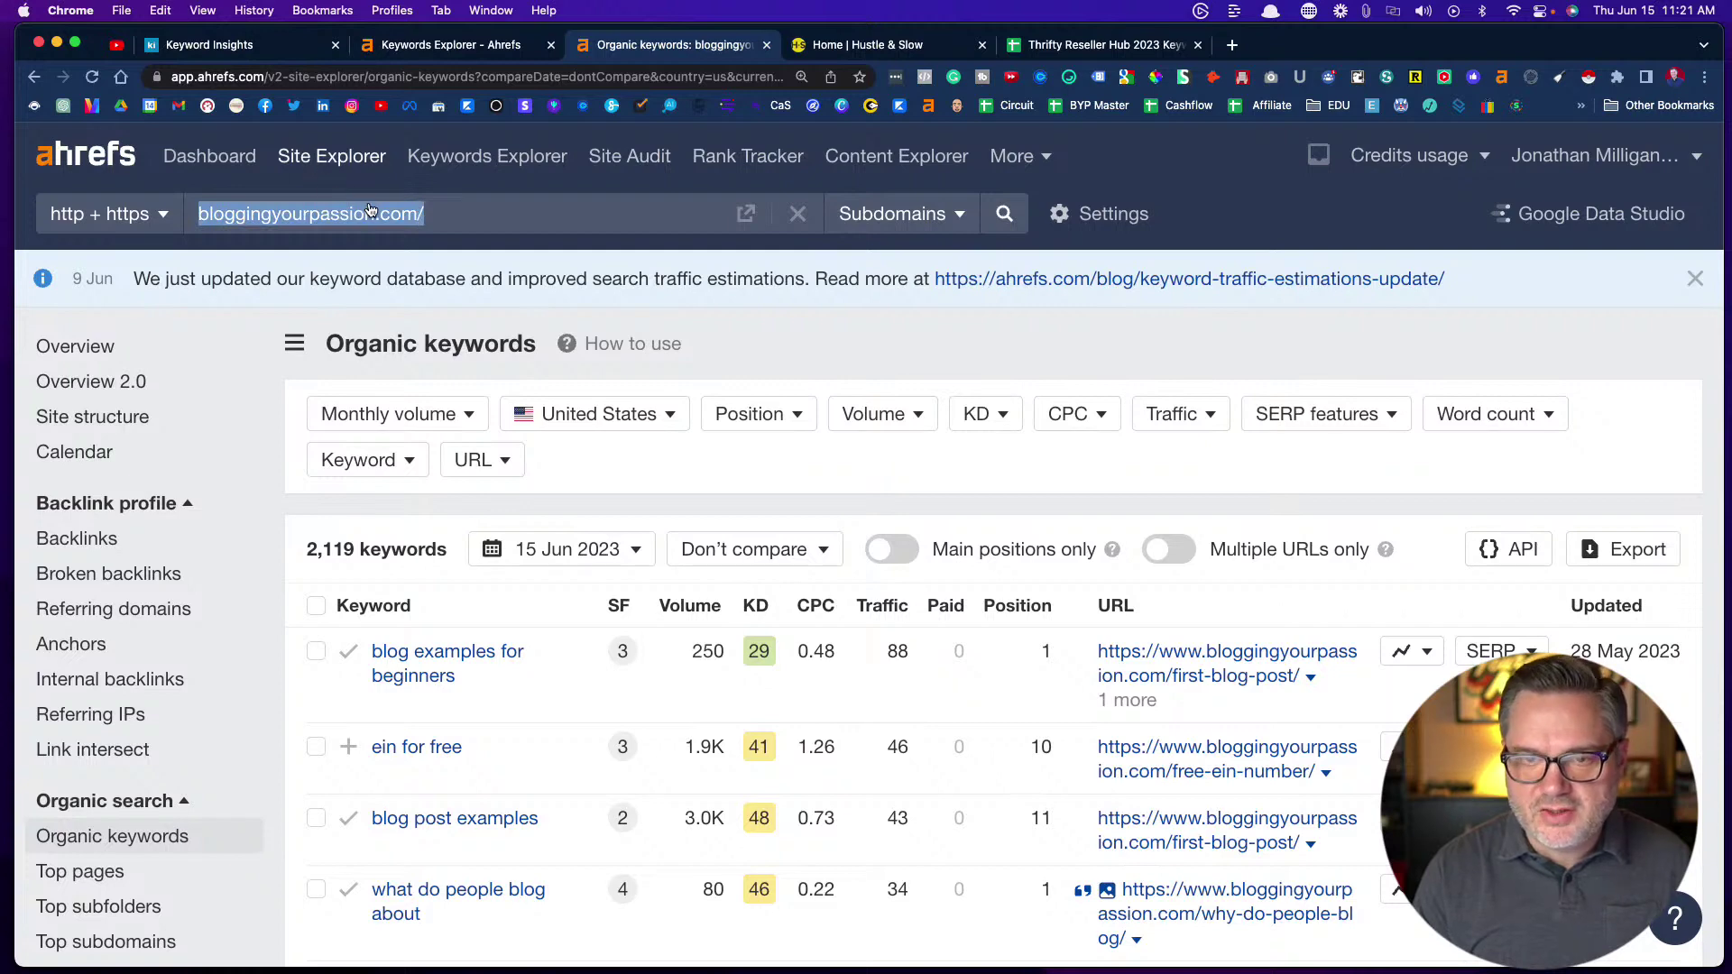
{"action": "key", "text": "super+v"}
{"action": "key", "text": "Return"}
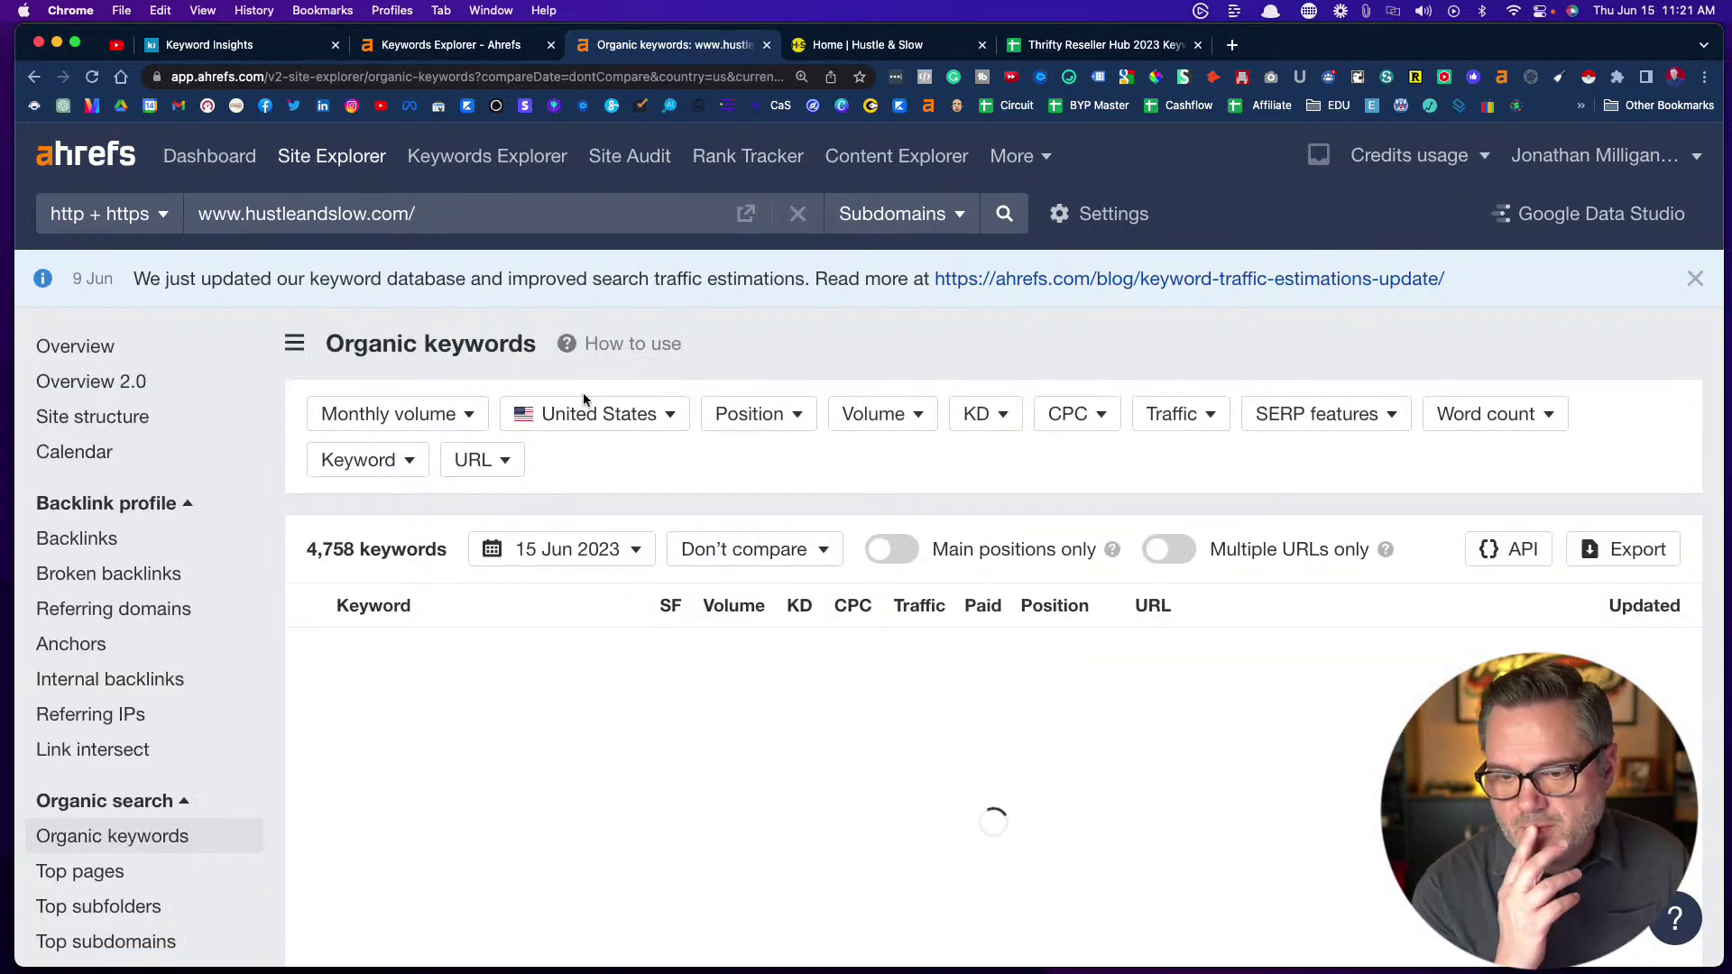
{"action": "left_click", "coordinate": [322, 158]}
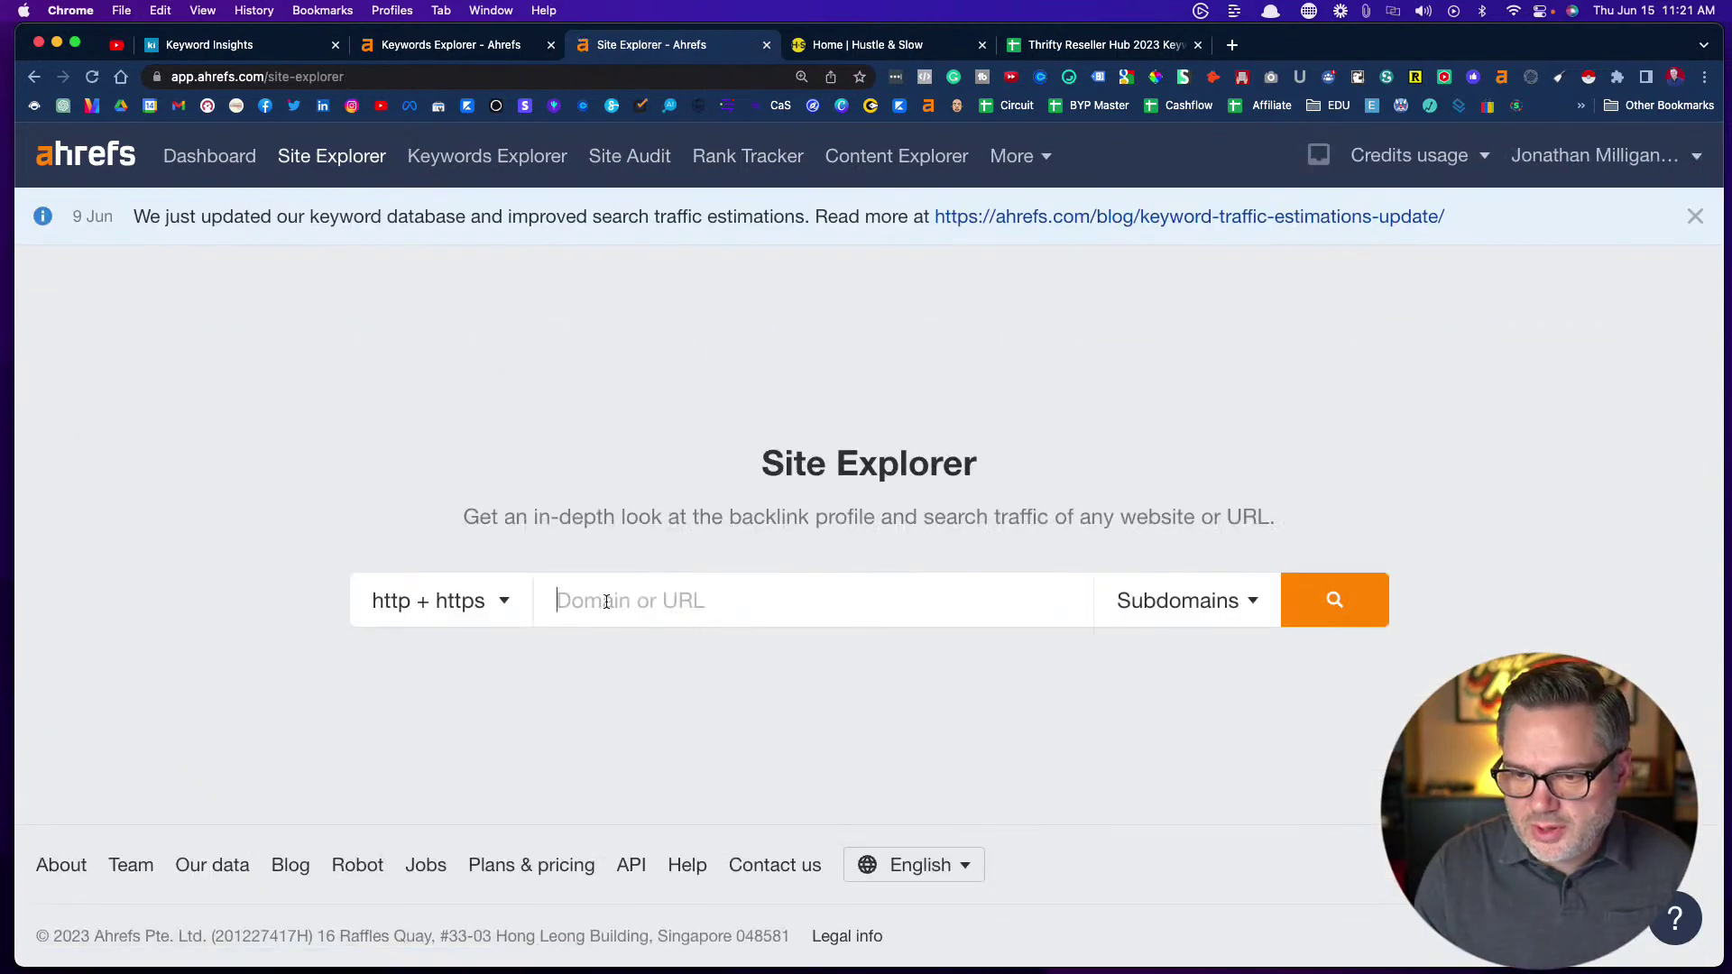
{"action": "type", "text": "https://www.hustleandslow.com/"}
{"action": "key", "text": "Return"}
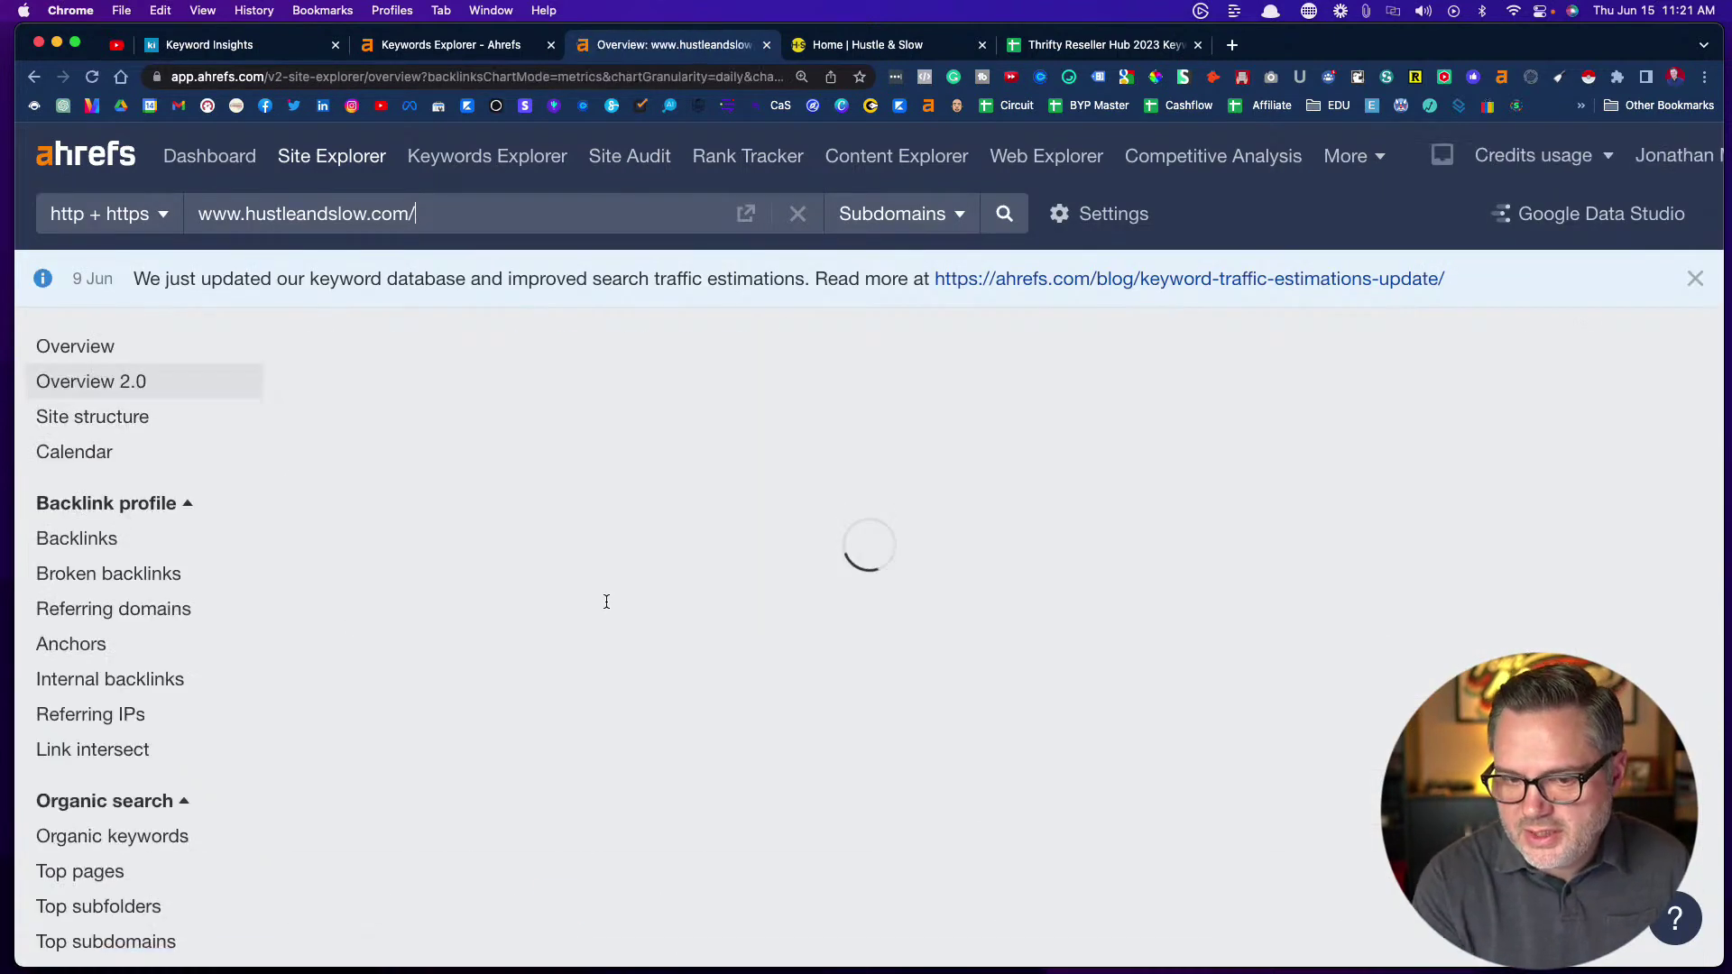
Open the organic competitors report for hustleandslow.com and examine the competitor chart and the top competing domains
{"action": "scroll", "coordinate": [608, 602], "scroll_direction": "down", "scroll_amount": 3}
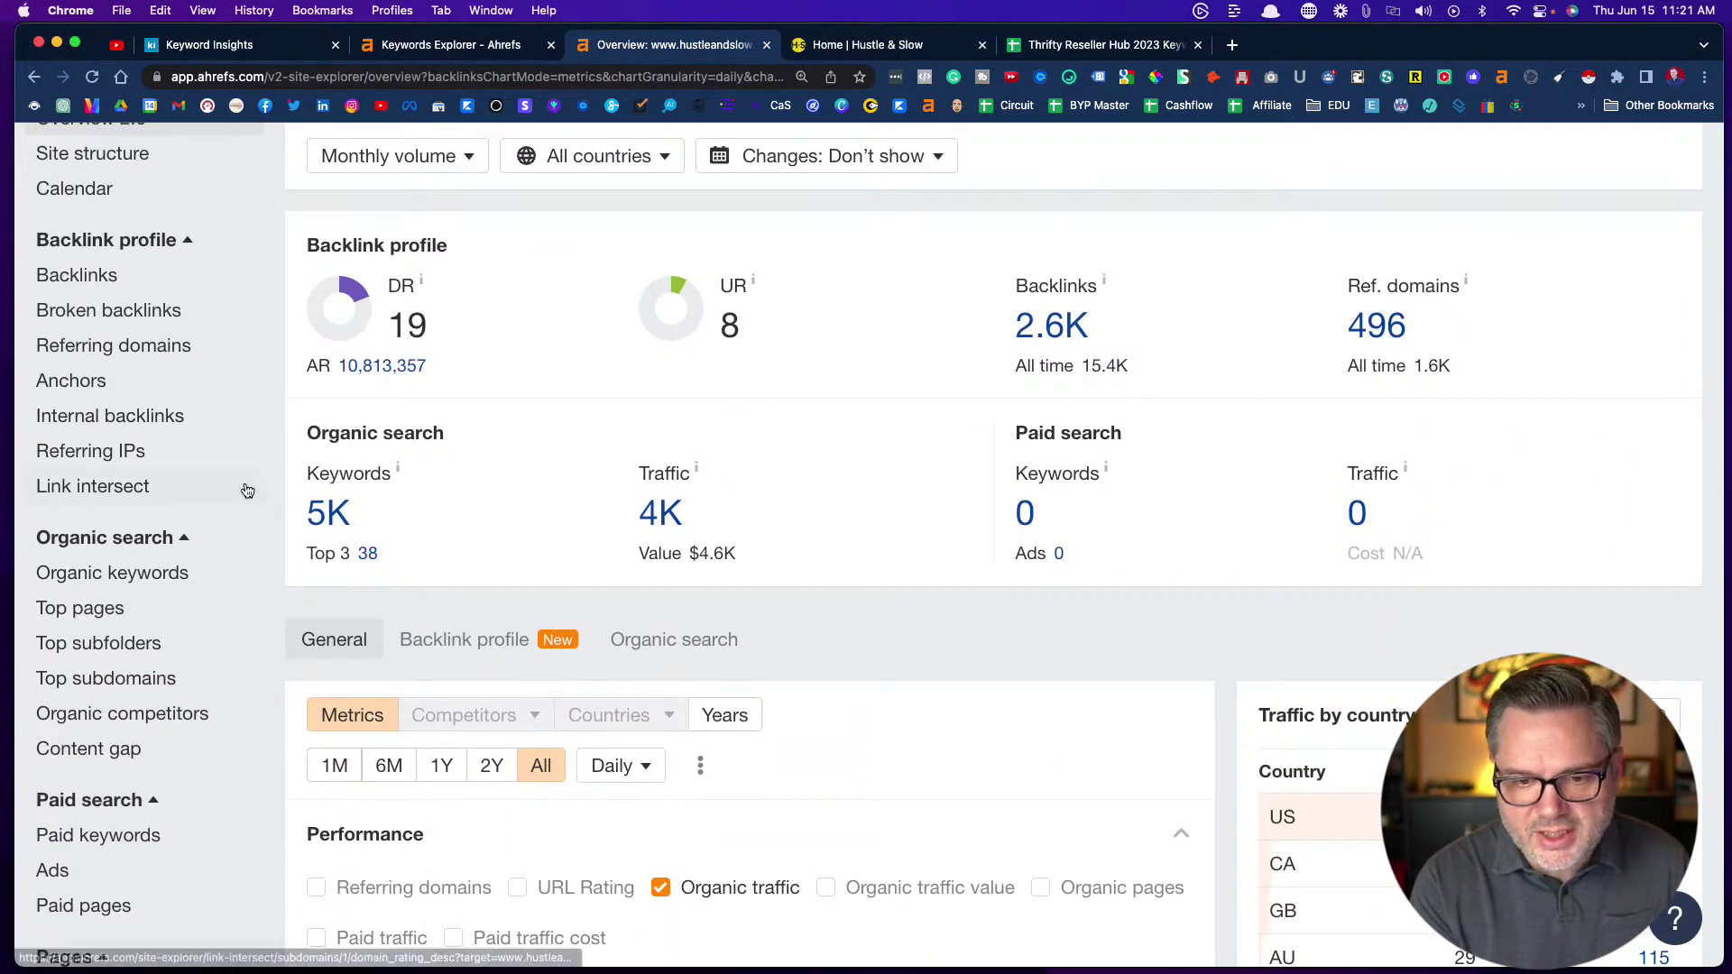
{"action": "left_click", "coordinate": [116, 719]}
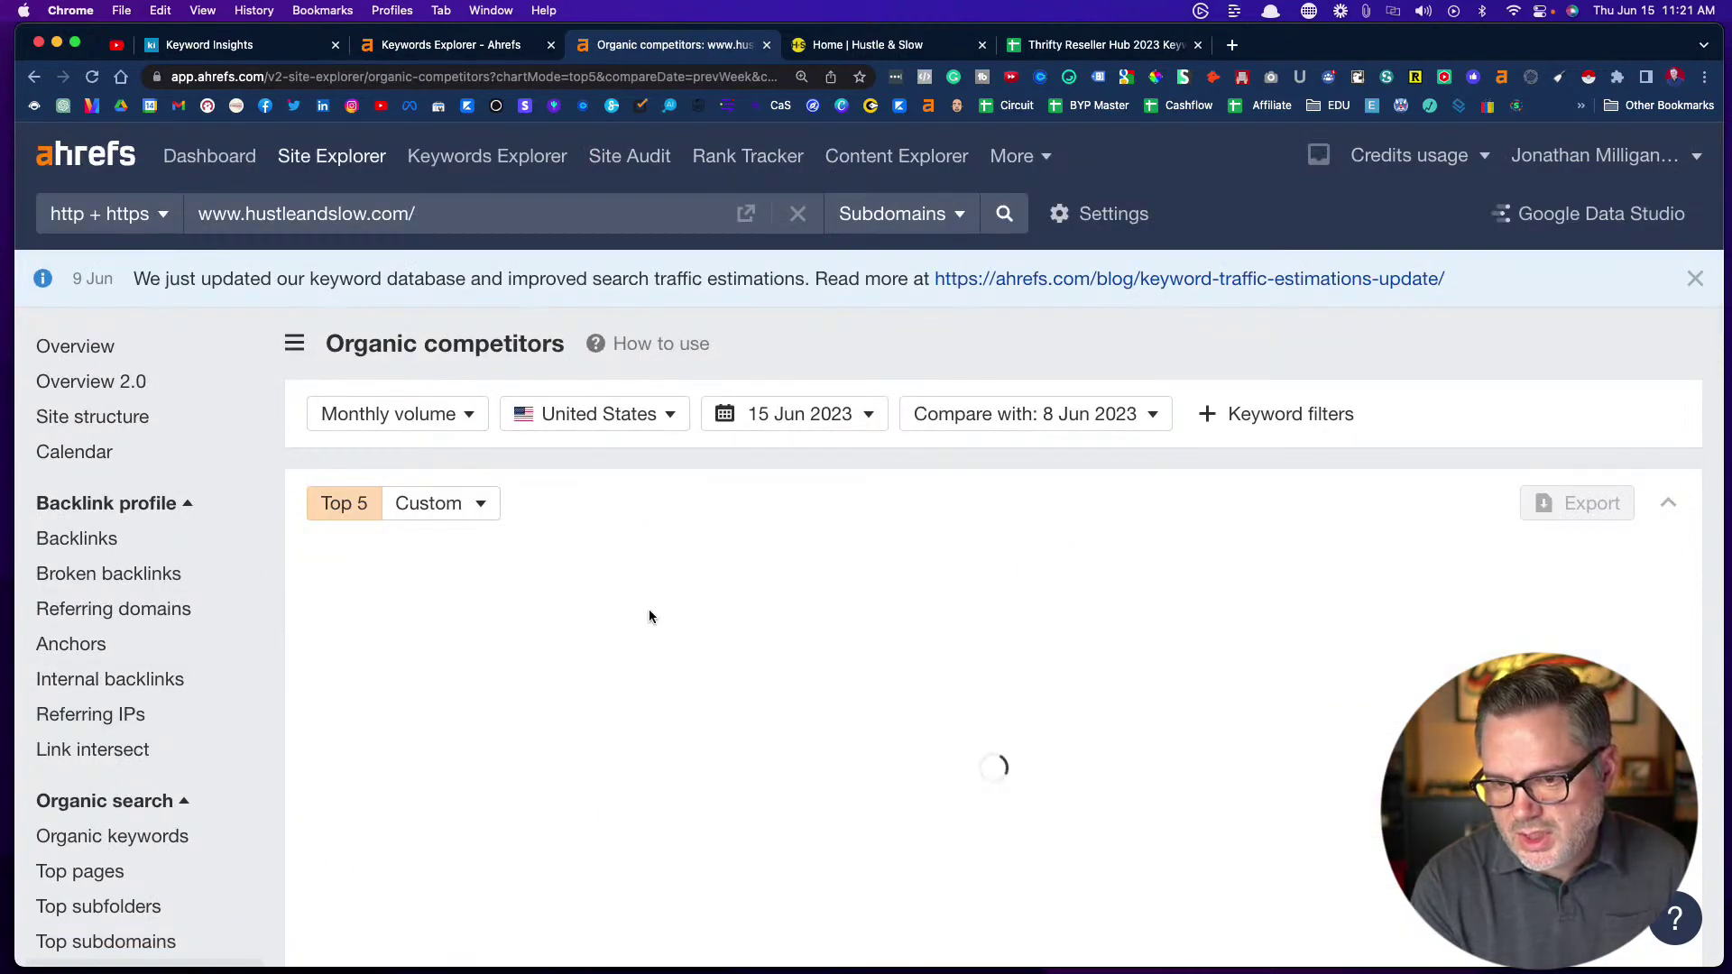
{"action": "scroll", "coordinate": [650, 613], "scroll_direction": "down", "scroll_amount": 2}
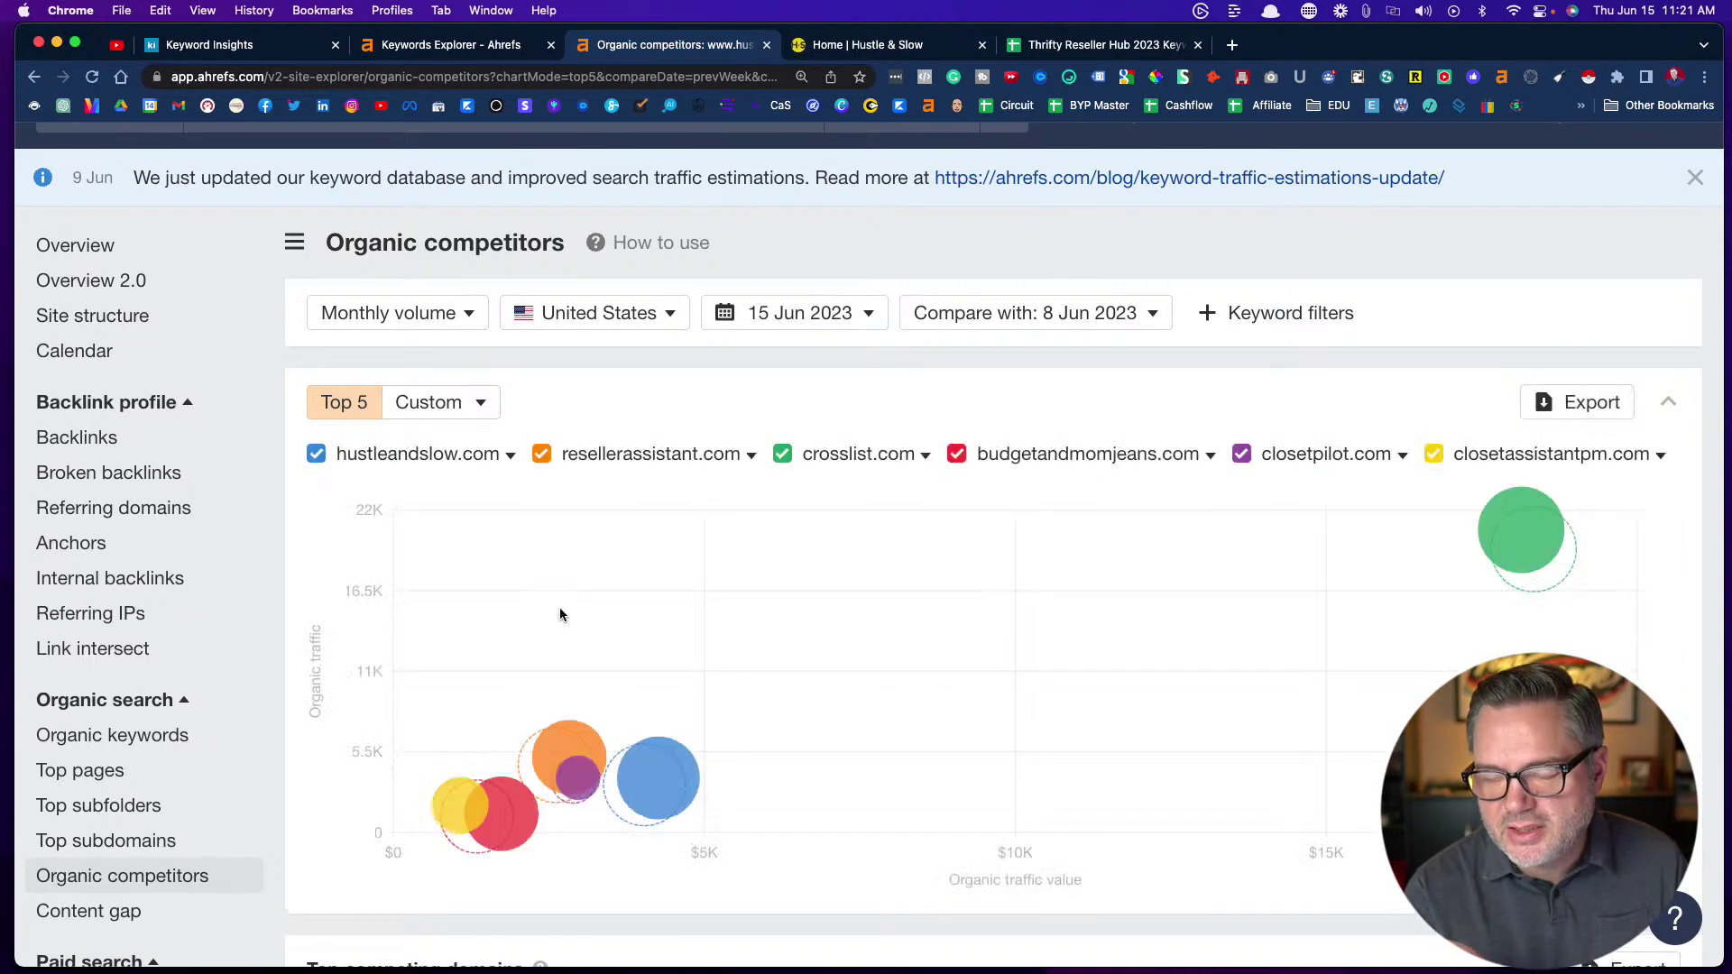
{"action": "scroll", "coordinate": [560, 615], "scroll_direction": "down", "scroll_amount": 8}
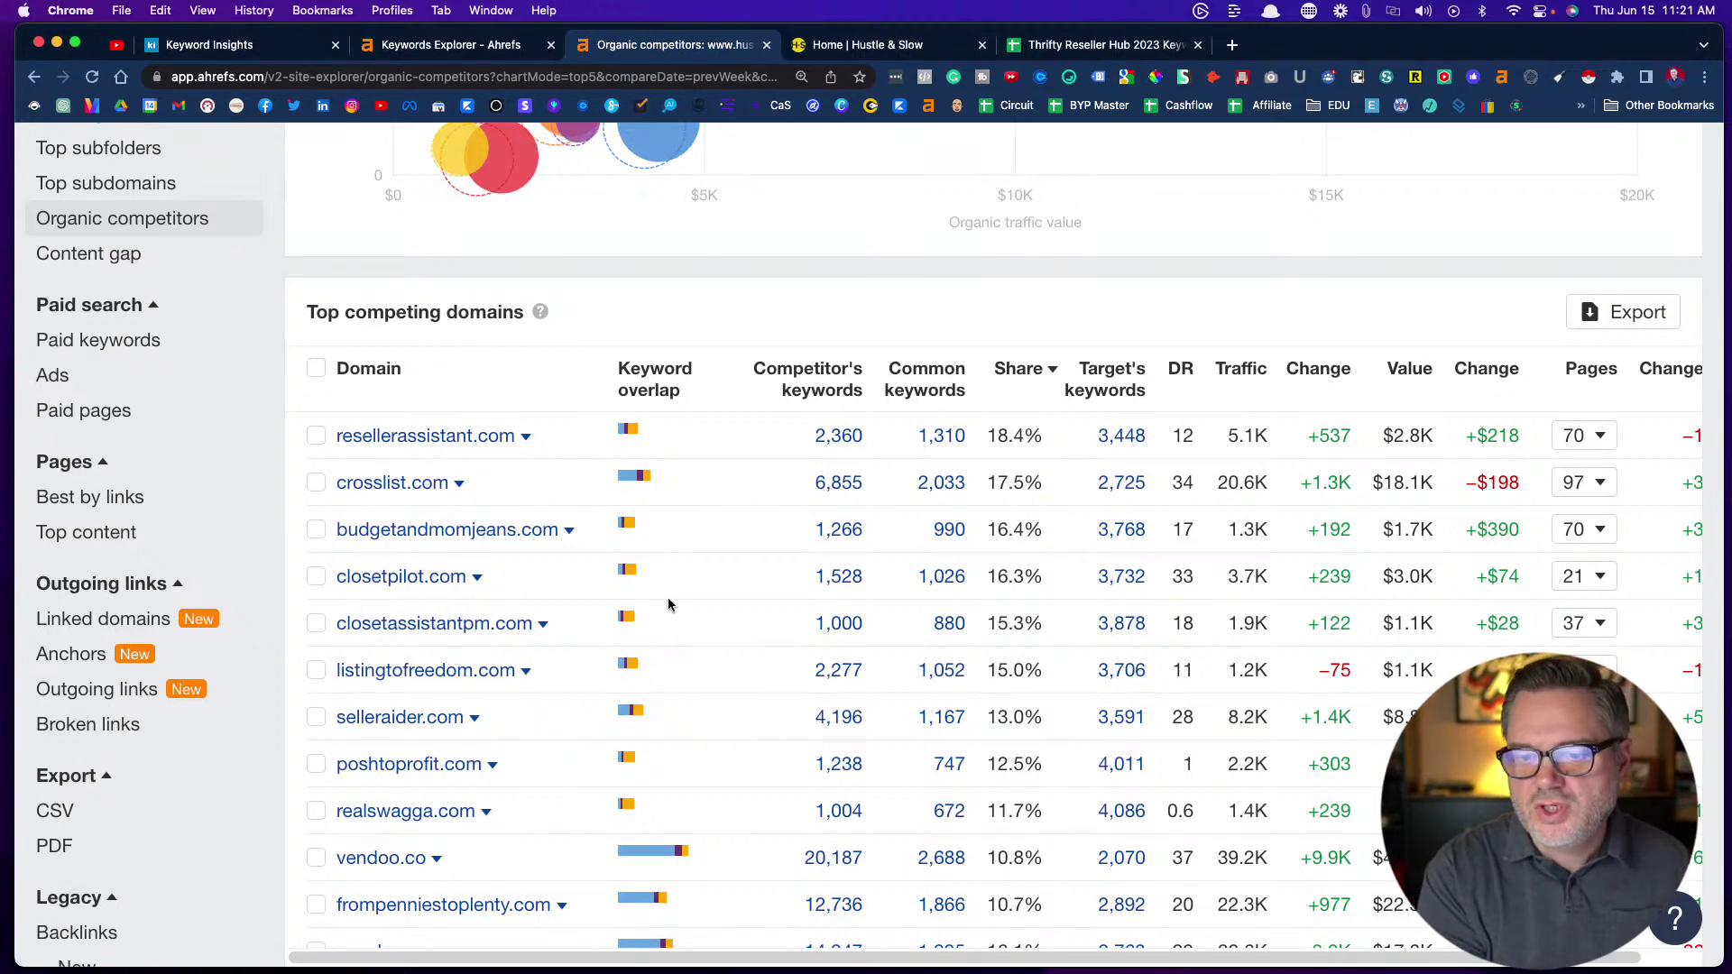
{"action": "scroll", "coordinate": [562, 541], "scroll_direction": "up", "scroll_amount": 5}
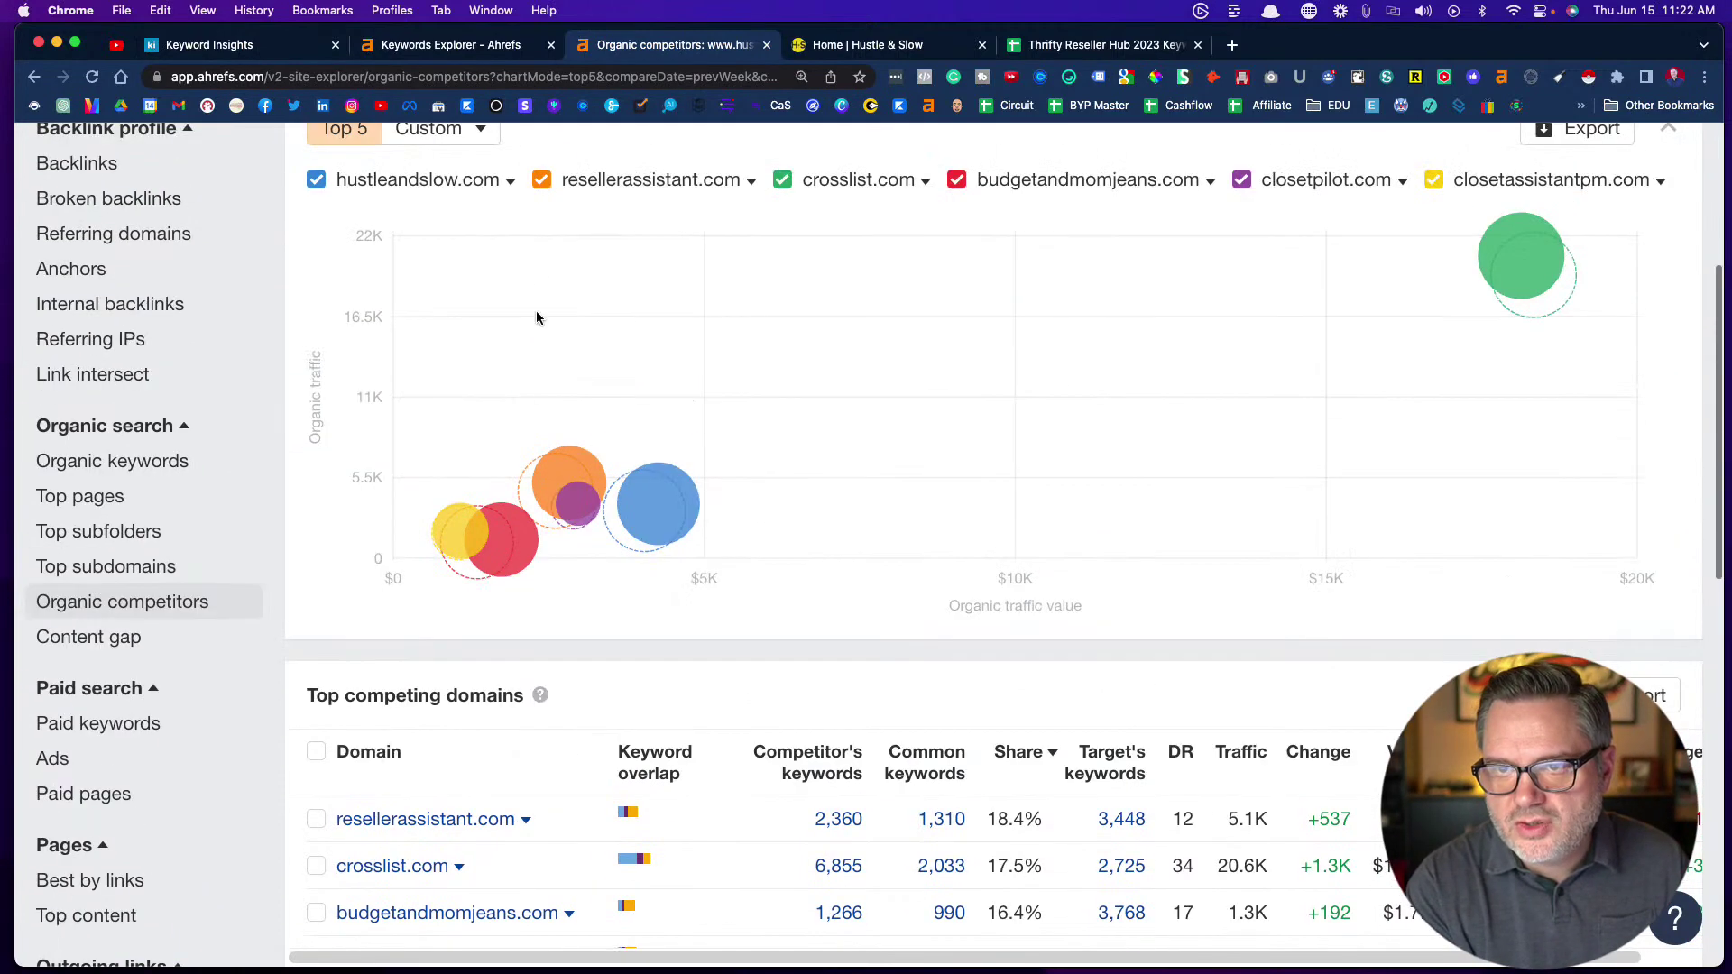
{"action": "scroll", "coordinate": [536, 317], "scroll_direction": "up", "scroll_amount": 5}
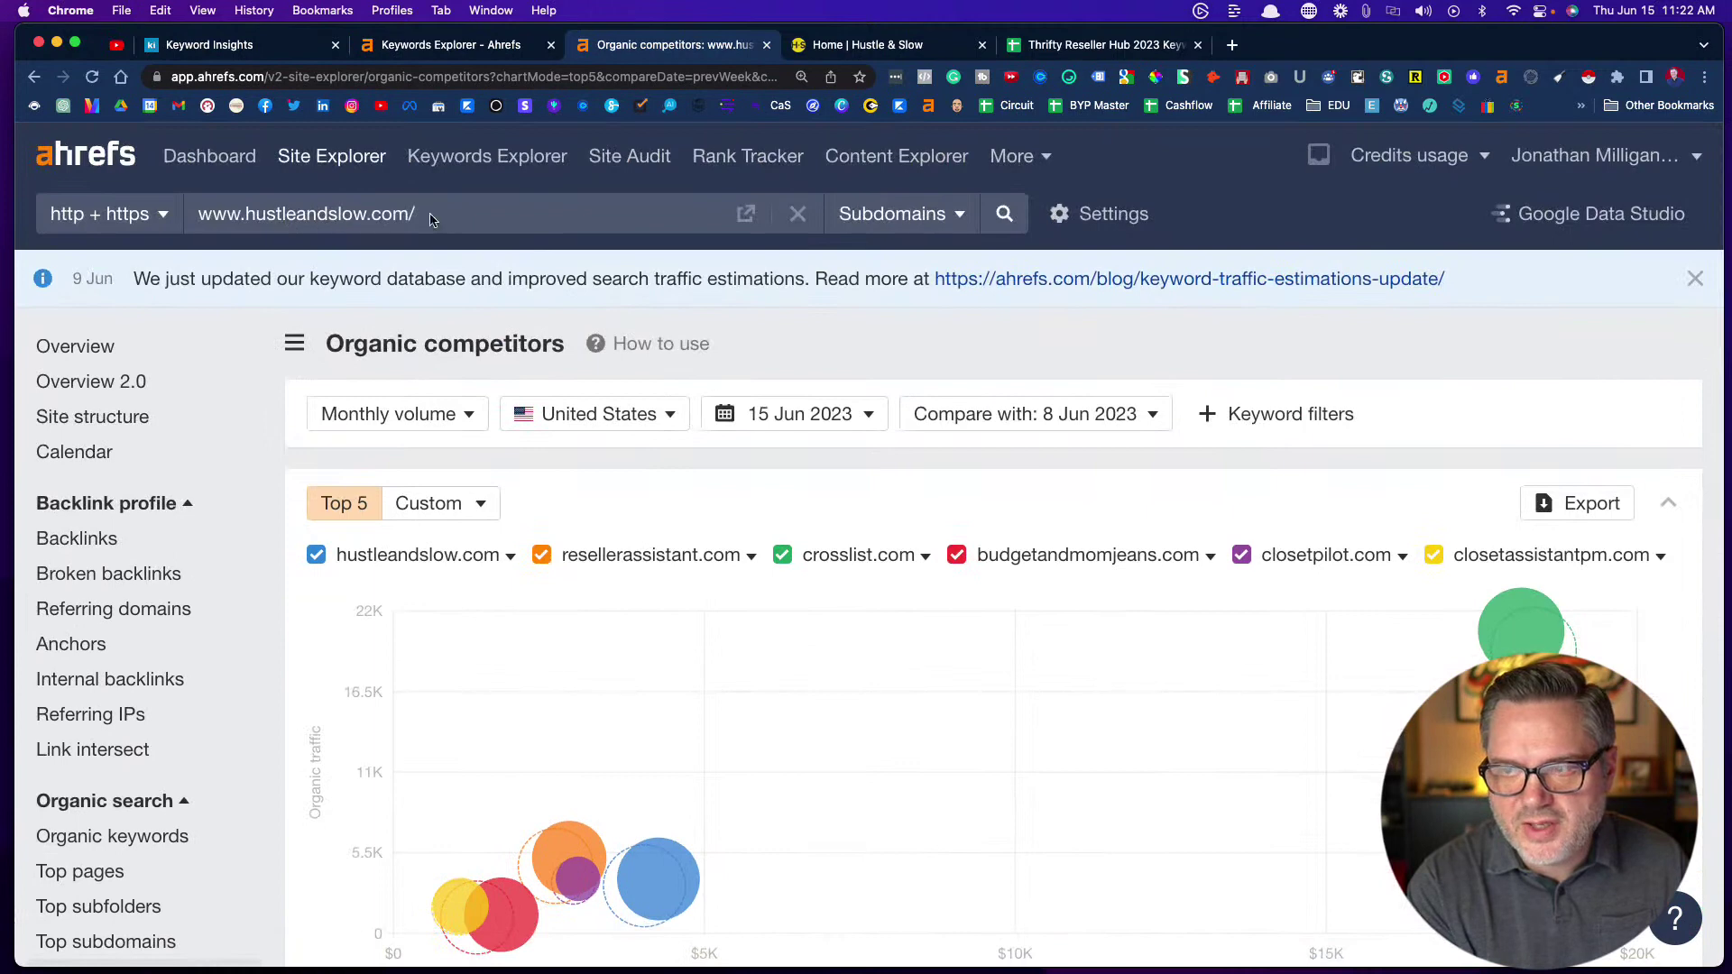
{"action": "left_click", "coordinate": [361, 163]}
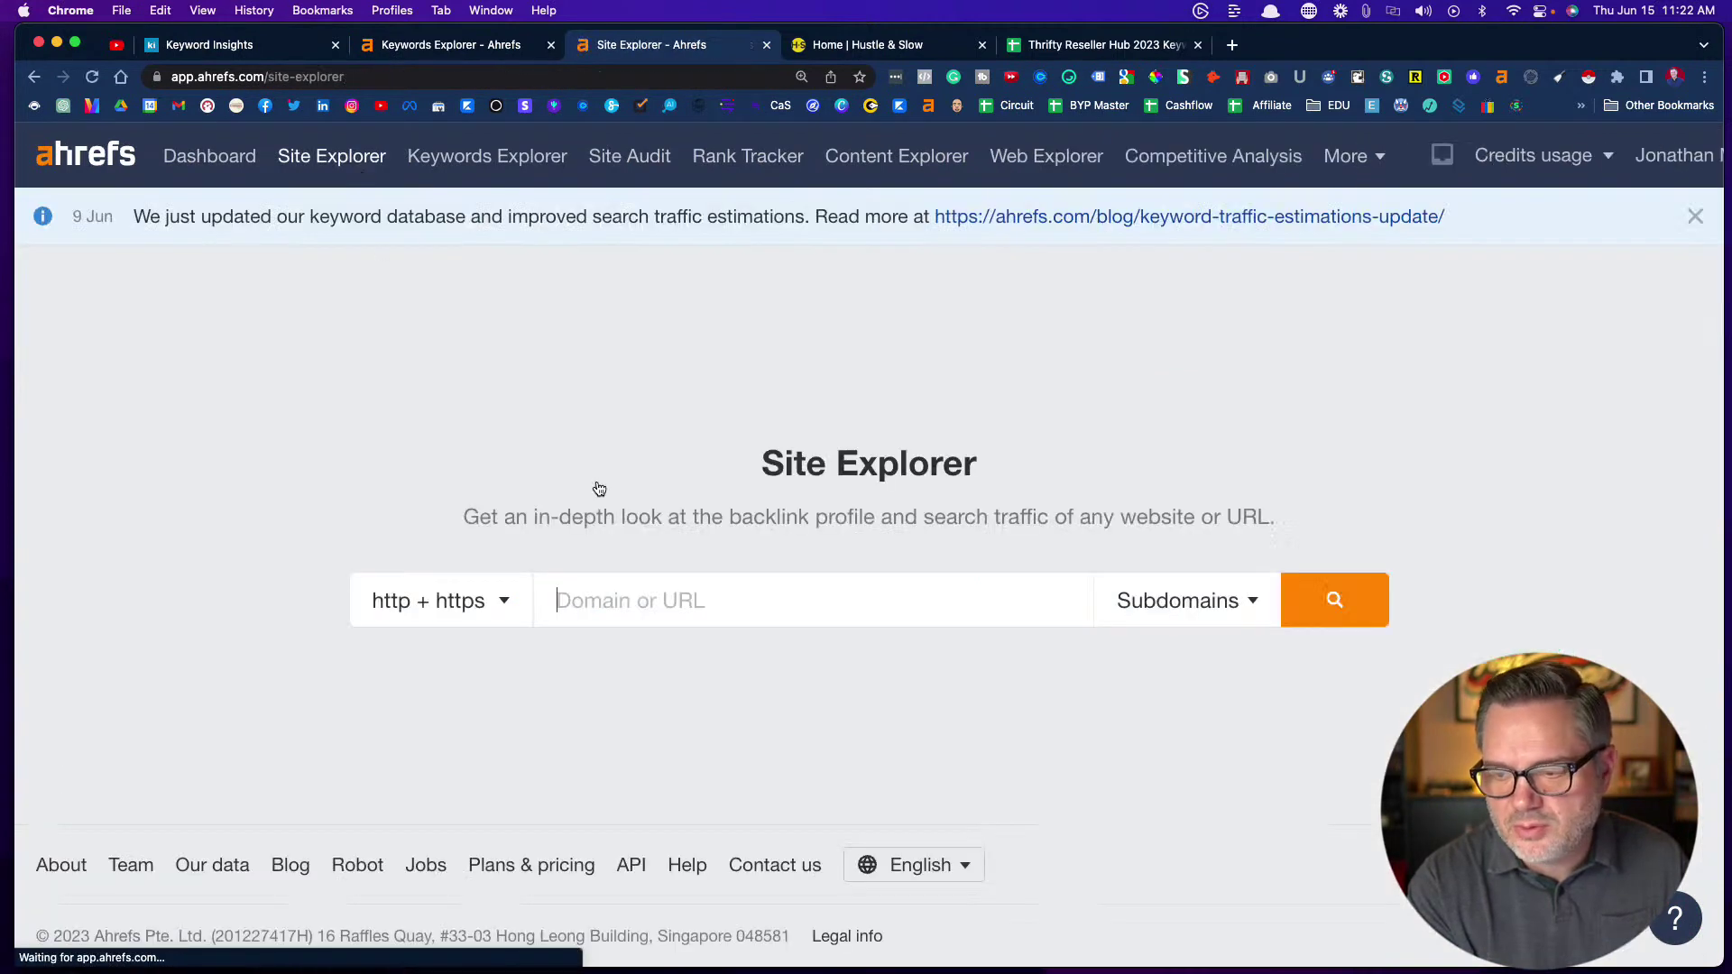
{"action": "left_click", "coordinate": [593, 588]}
{"action": "type", "text": "https://www.hustleandslow.com/"}
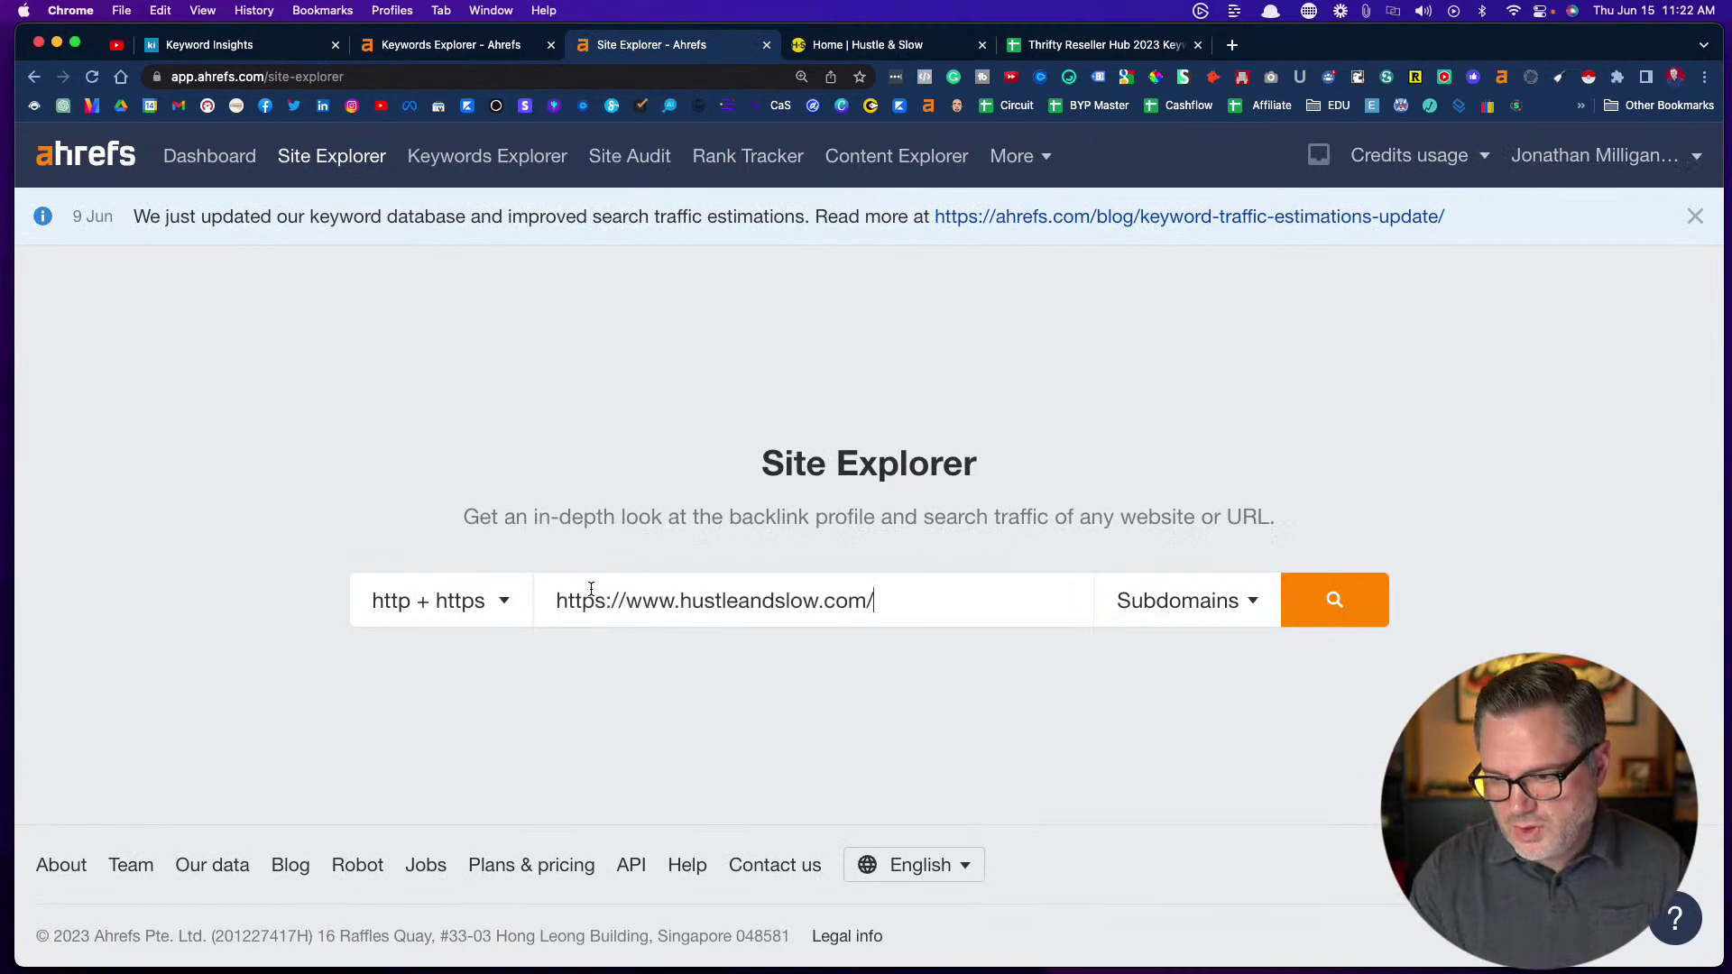
{"action": "left_click", "coordinate": [1337, 614]}
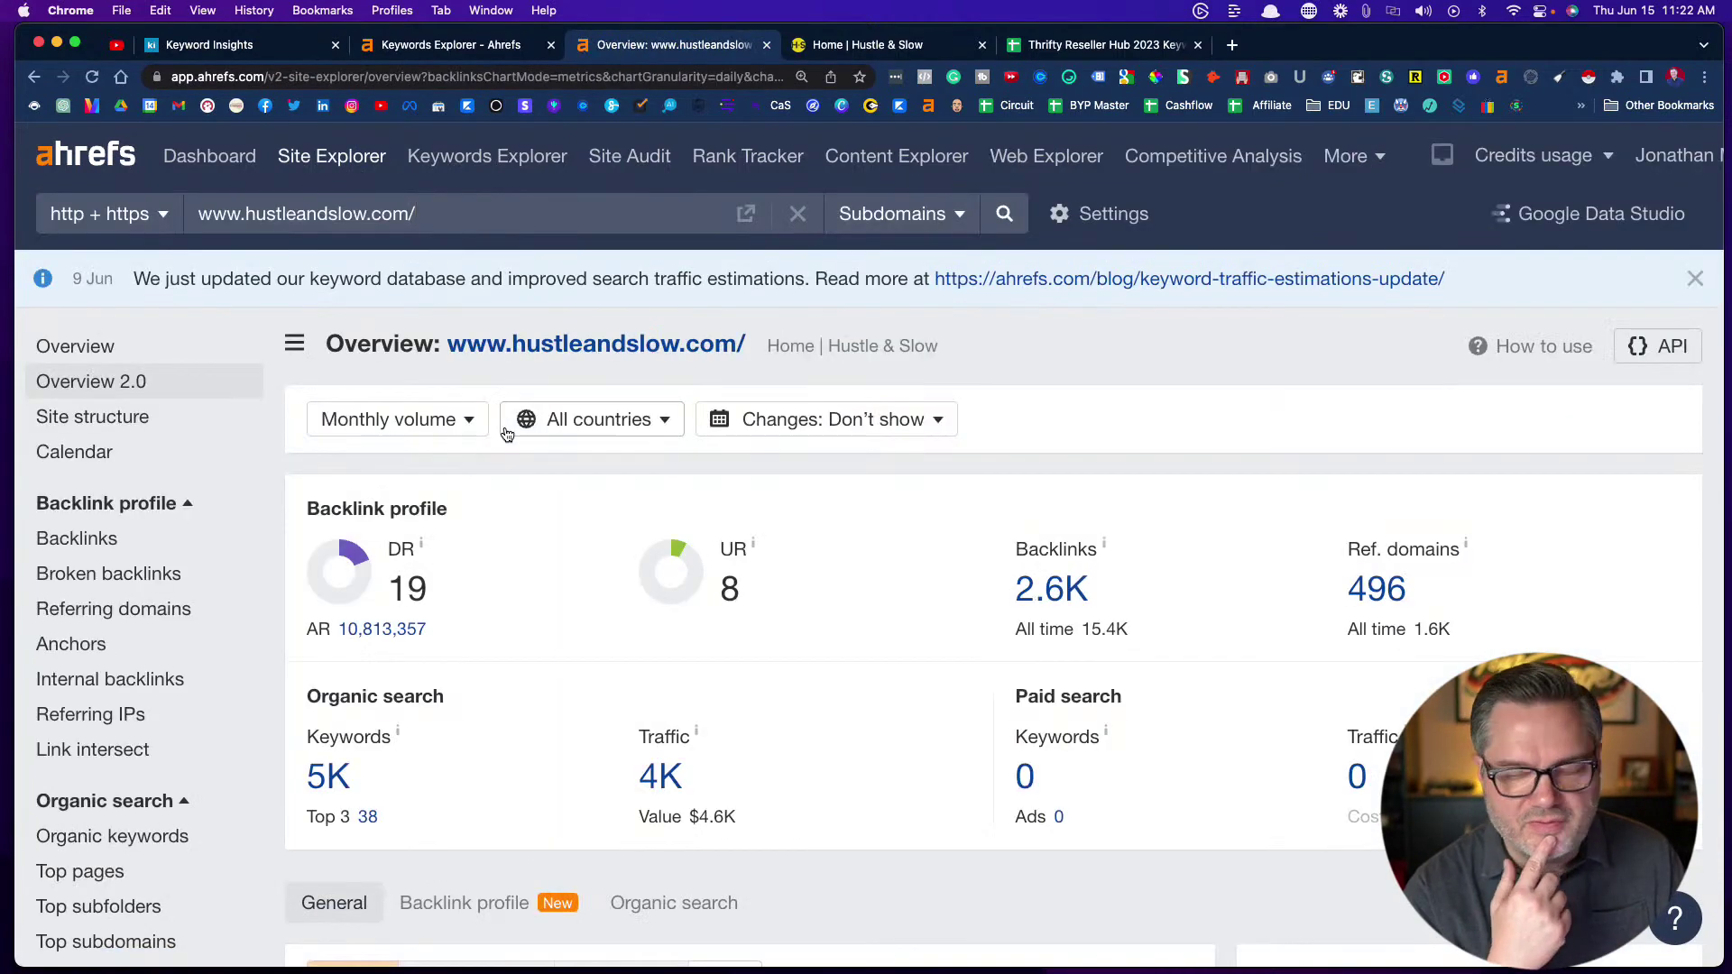
{"action": "scroll", "coordinate": [513, 592], "scroll_direction": "down", "scroll_amount": 3}
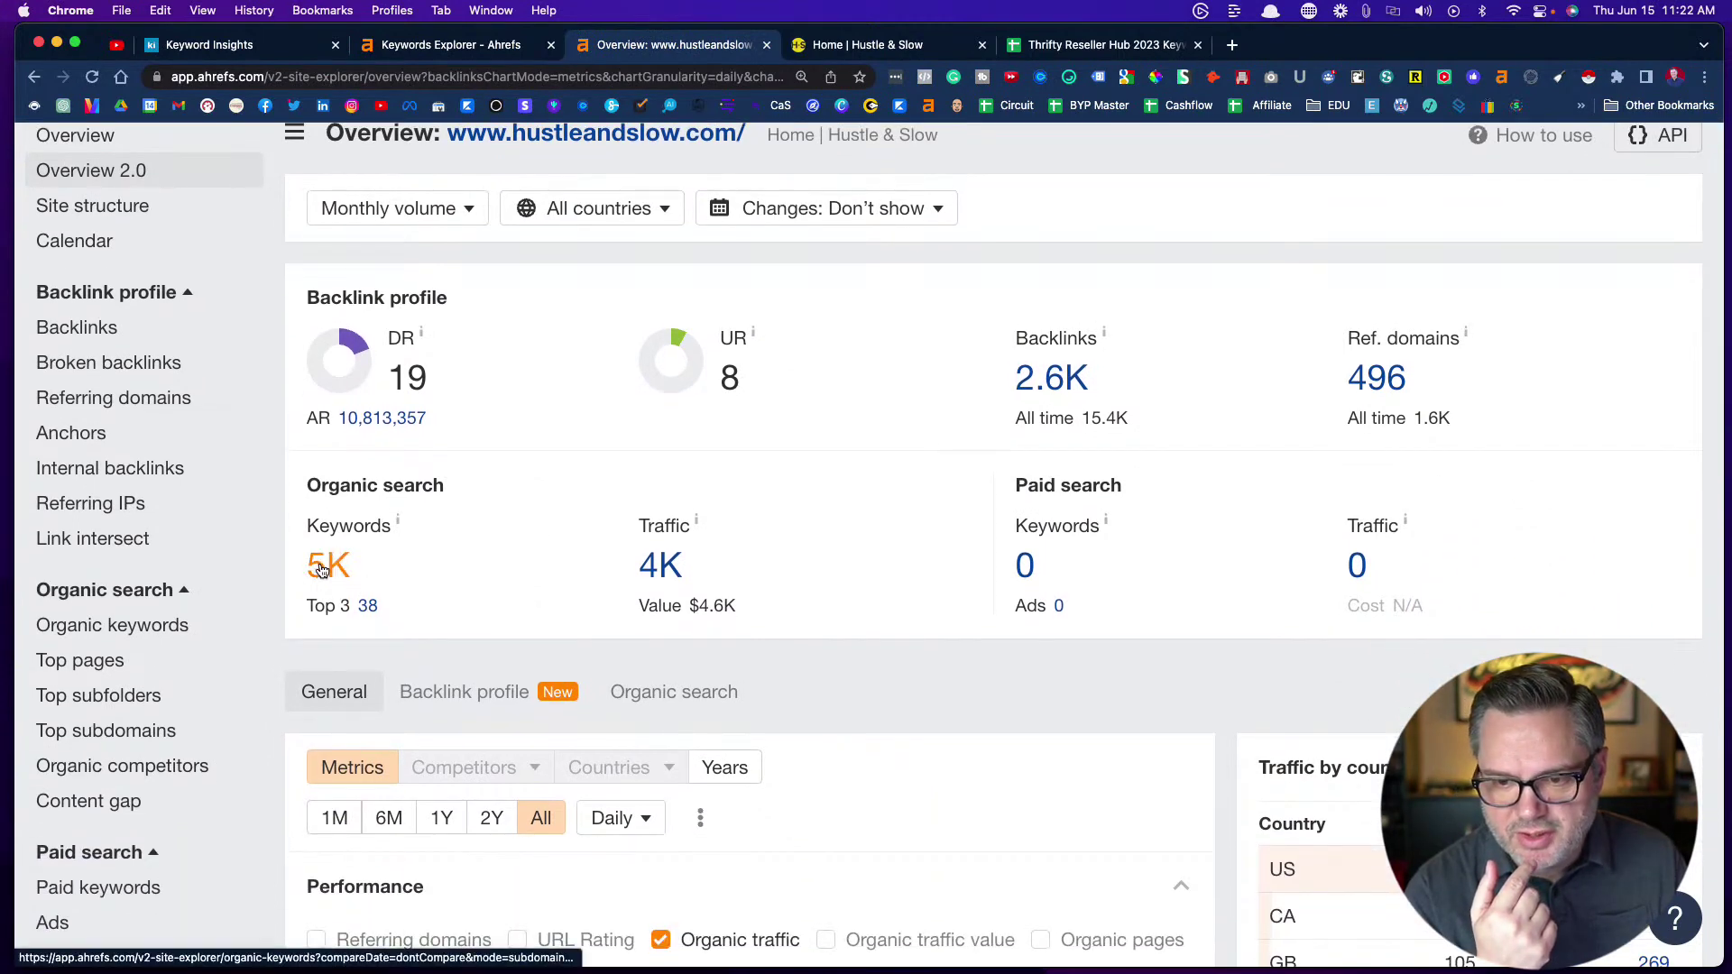
{"action": "left_click", "coordinate": [322, 567]}
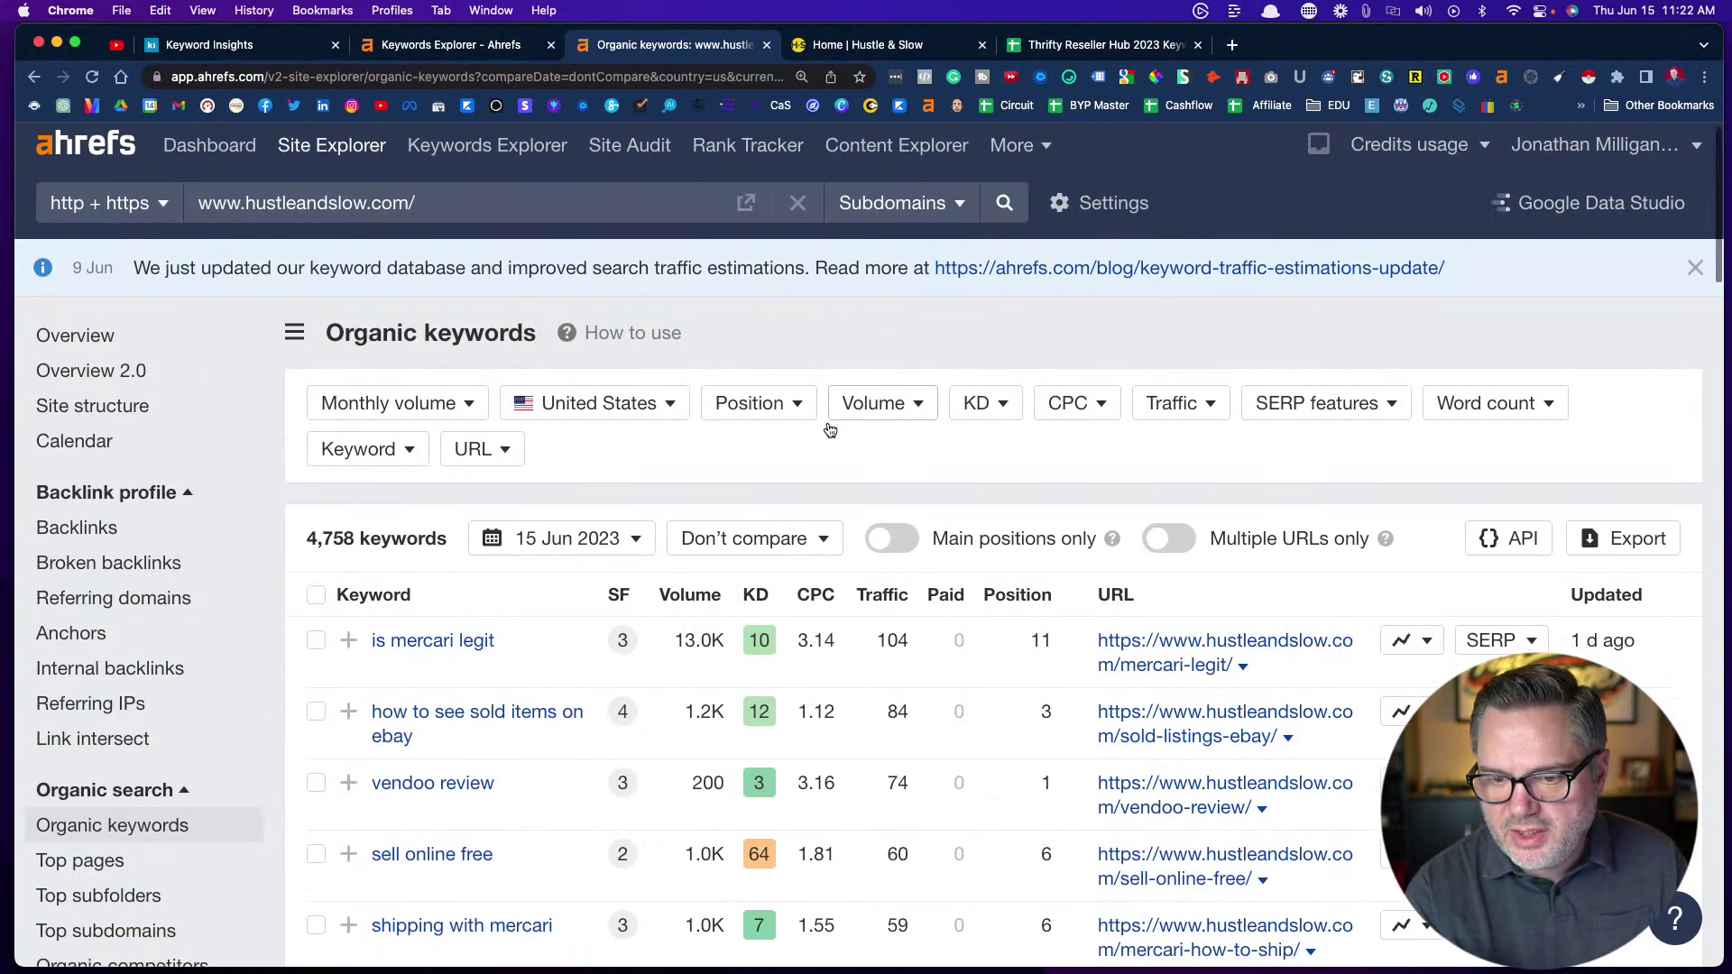
{"action": "scroll", "coordinate": [830, 430], "scroll_direction": "down", "scroll_amount": 2}
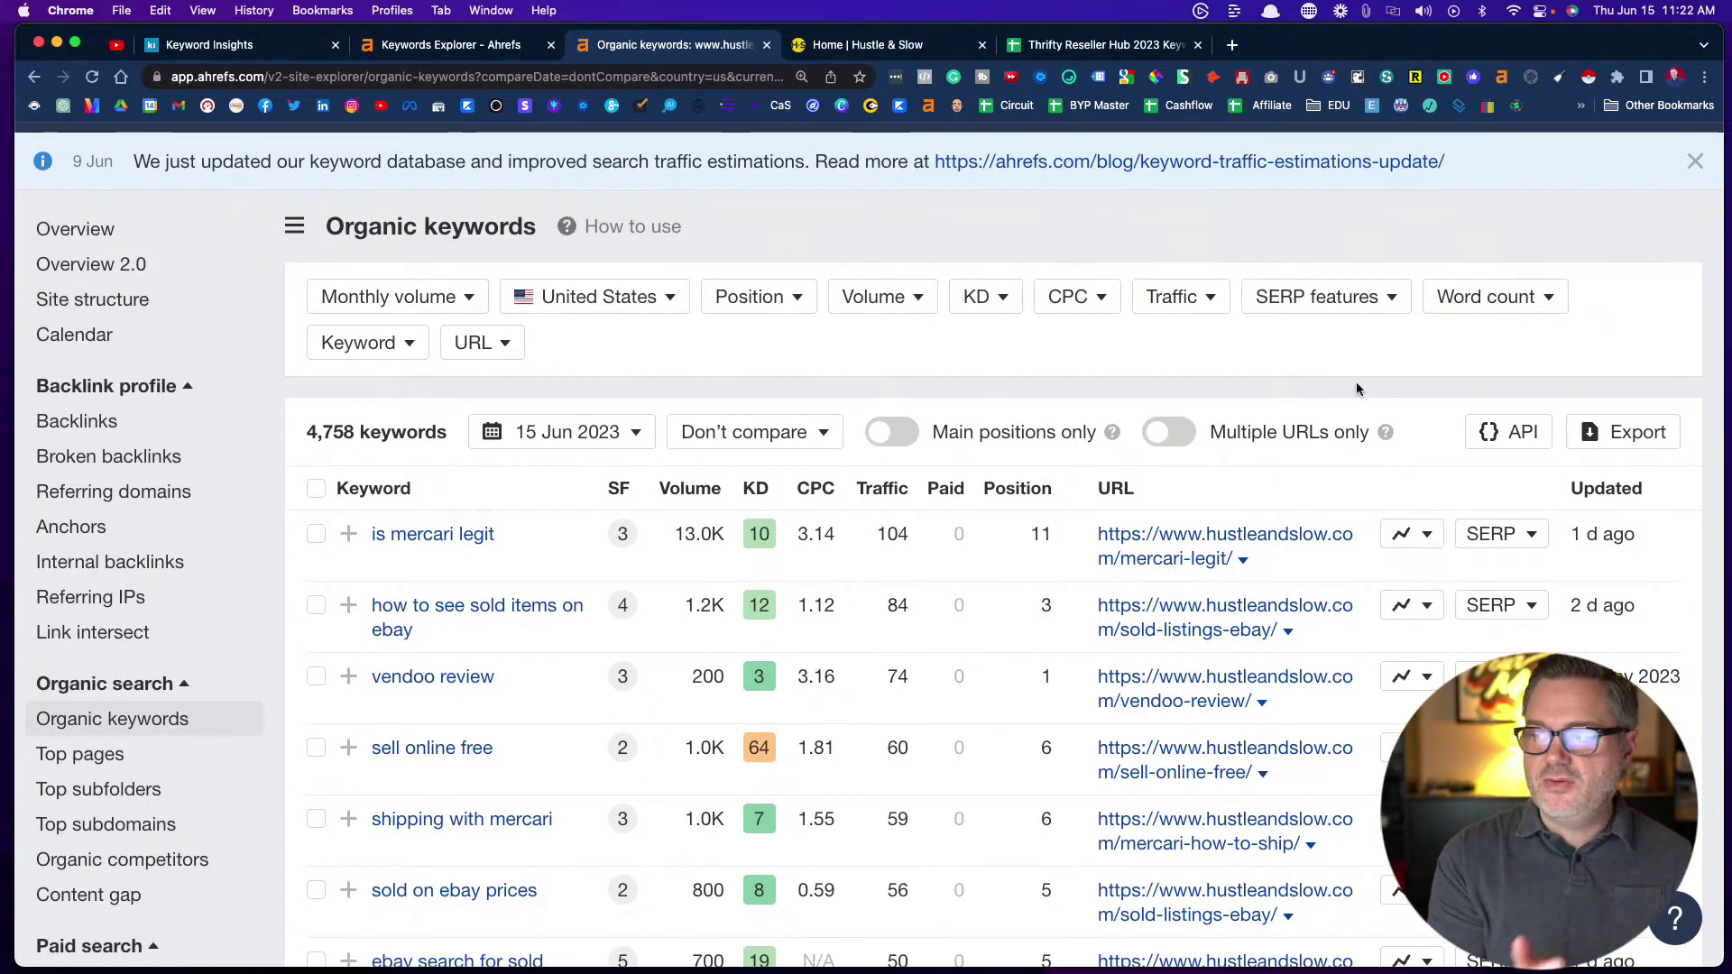
Review the organic keywords CSV export options with all 2,500 plan-limited rows selected, leave without exporting, and switch to Keyword Insights
{"action": "left_click", "coordinate": [1623, 432]}
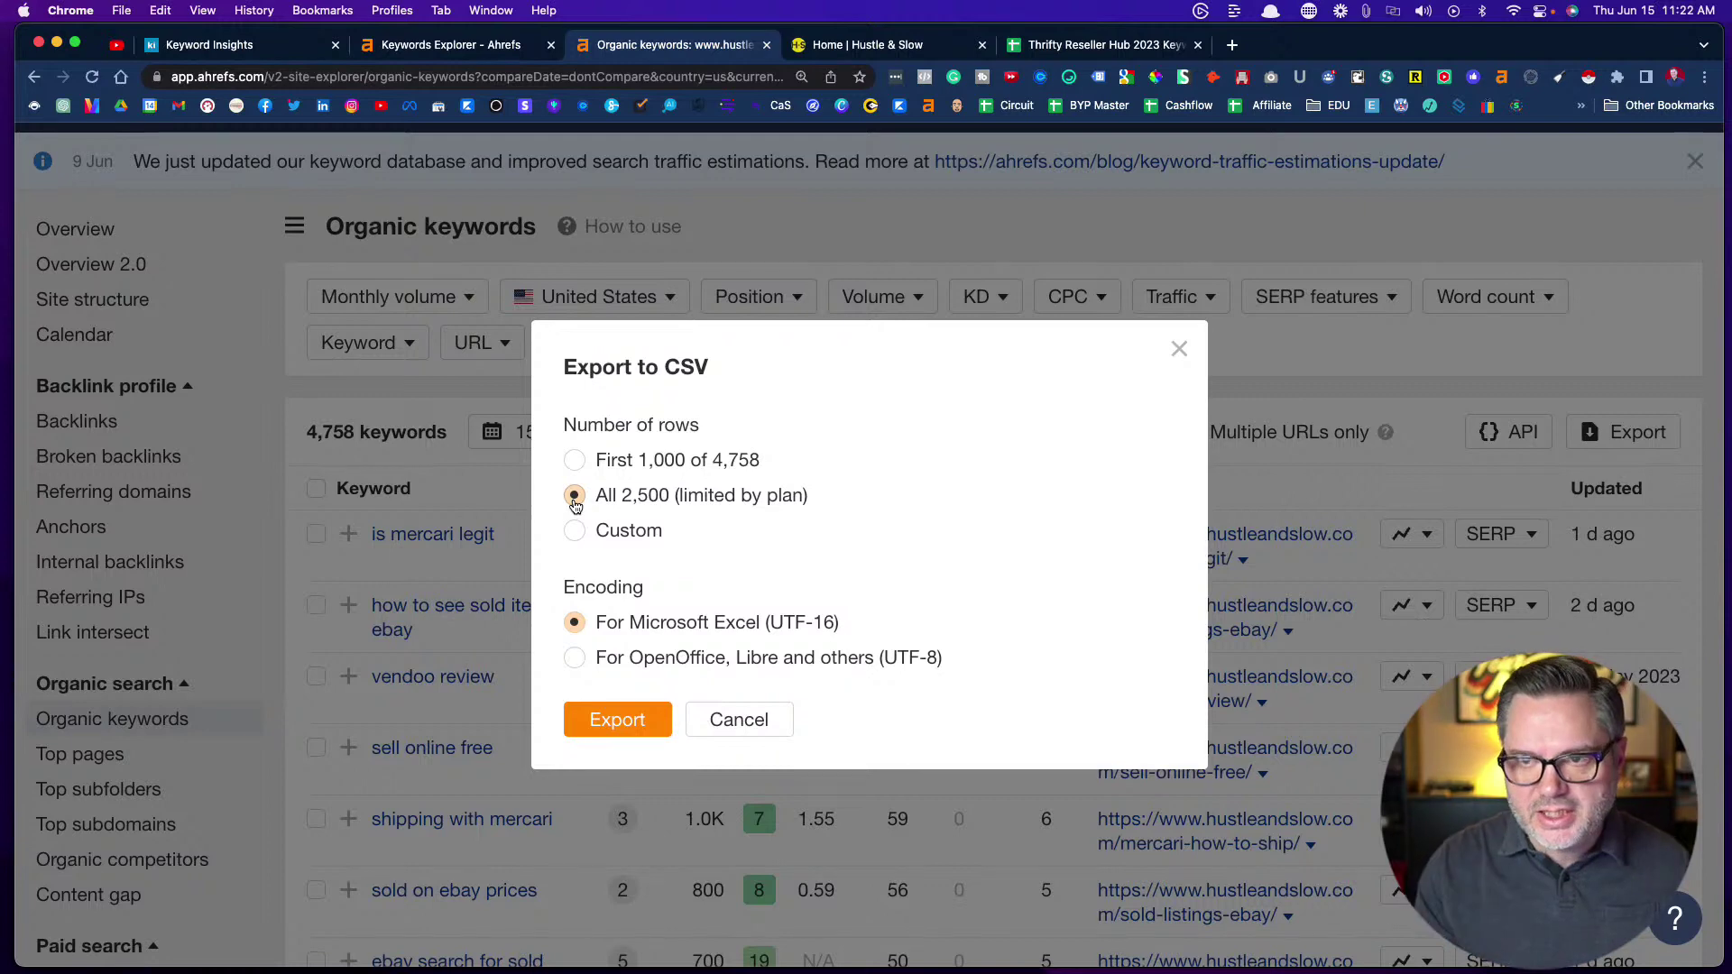
{"action": "left_click", "coordinate": [766, 246]}
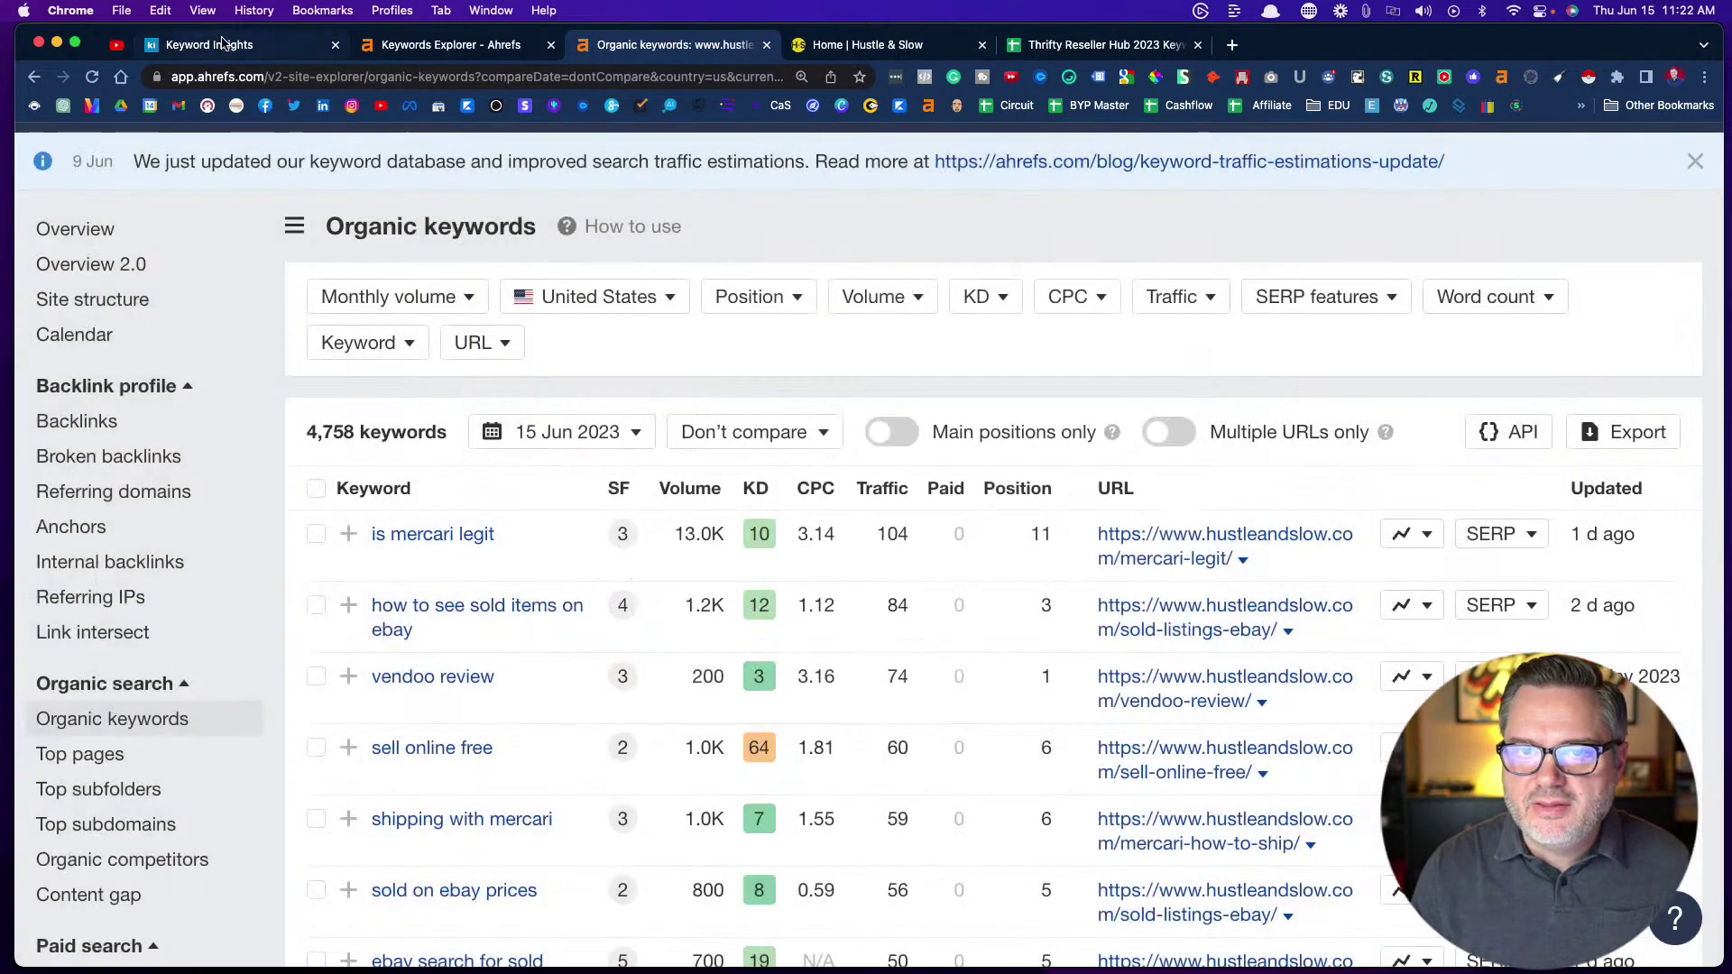
{"action": "left_click", "coordinate": [210, 45]}
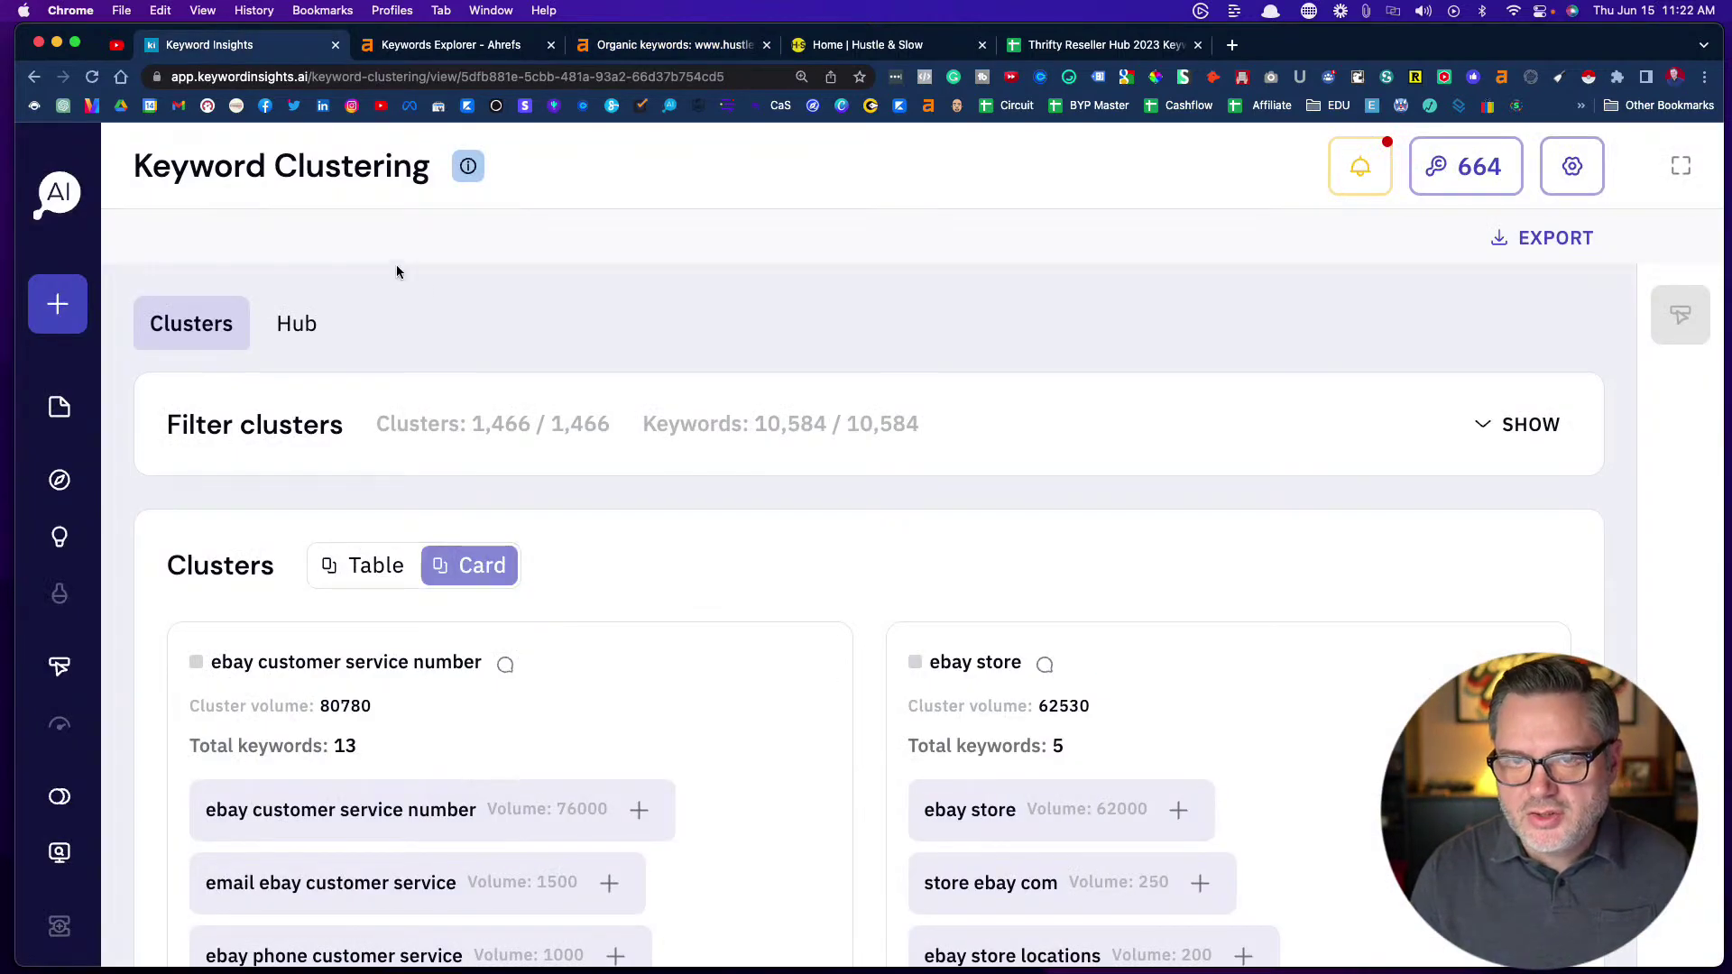
Switch to Ahrefs Keywords Explorer and export the filtered eBay matching terms to CSV with the 2,500-keyword plan limit
{"action": "left_click", "coordinate": [440, 47]}
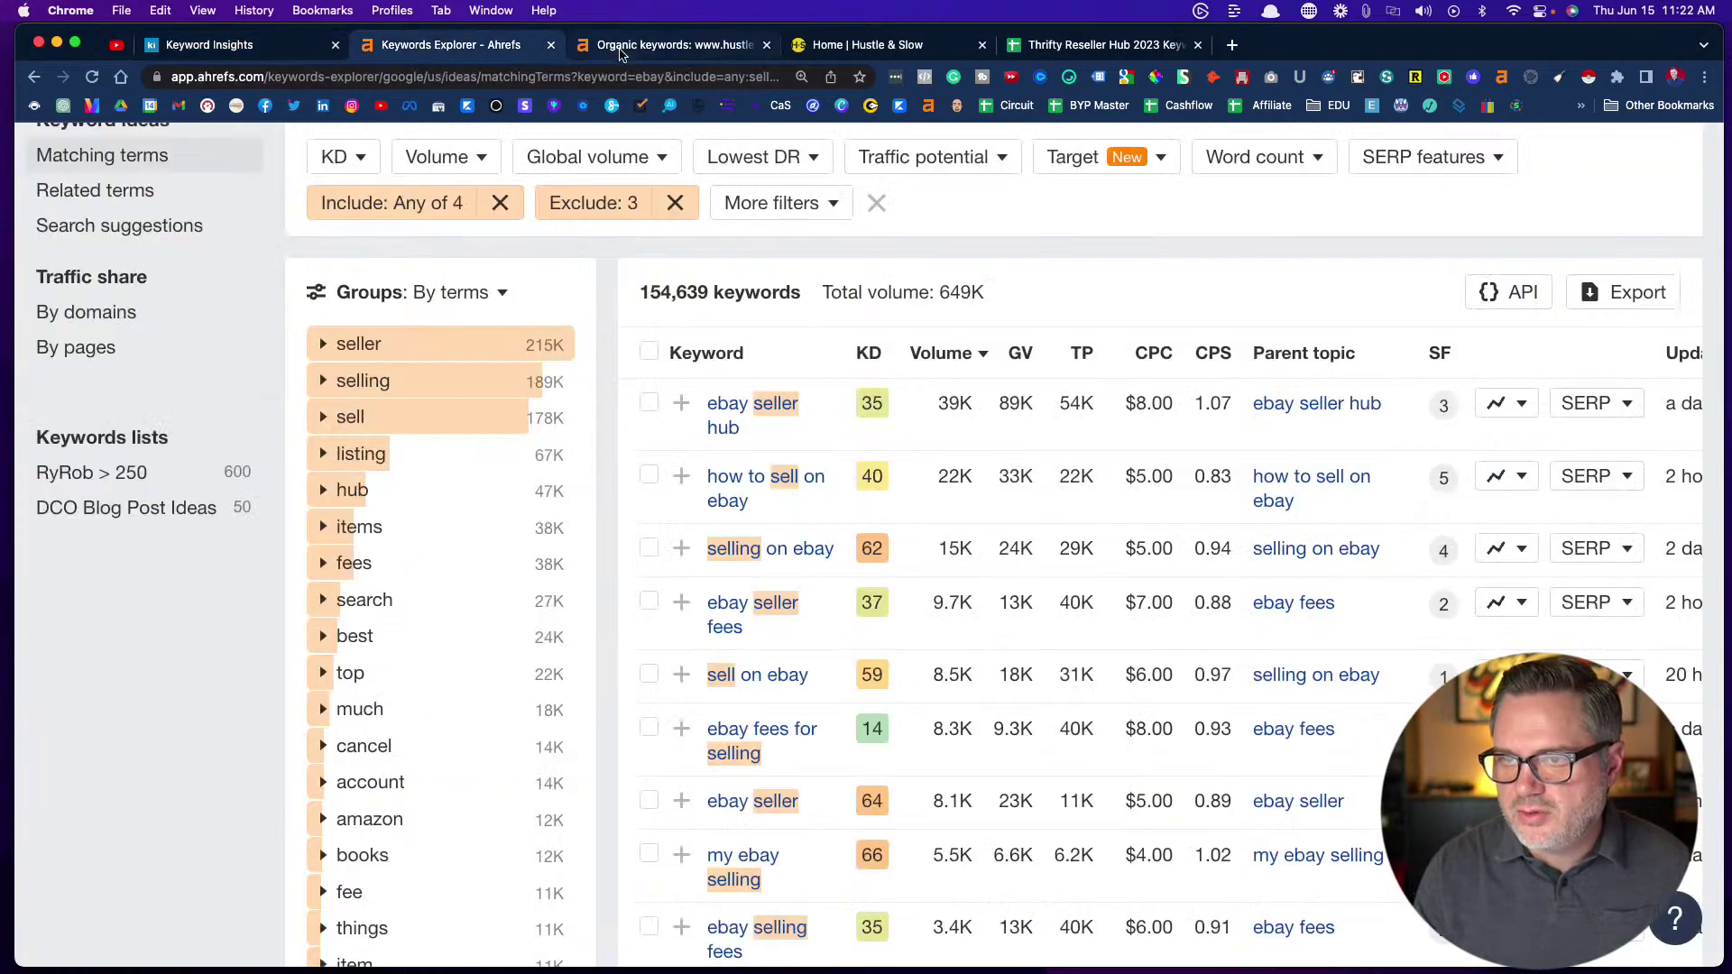
{"action": "left_click", "coordinate": [1631, 299]}
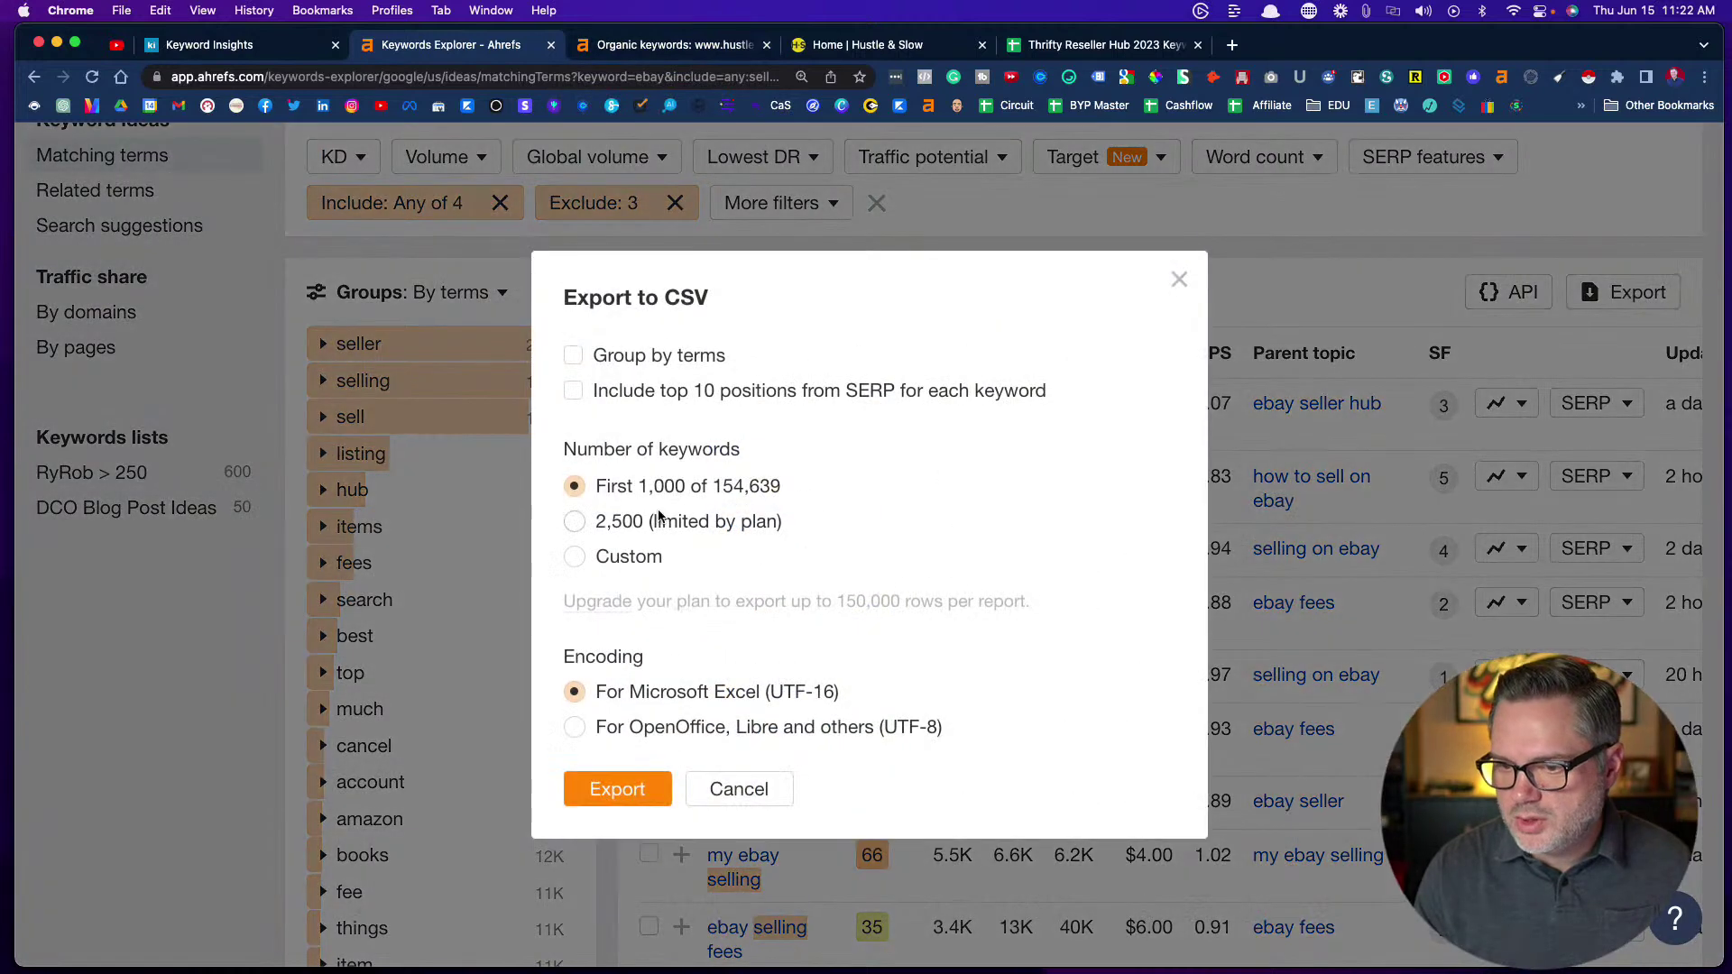
{"action": "left_click", "coordinate": [575, 522]}
{"action": "left_click", "coordinate": [620, 789]}
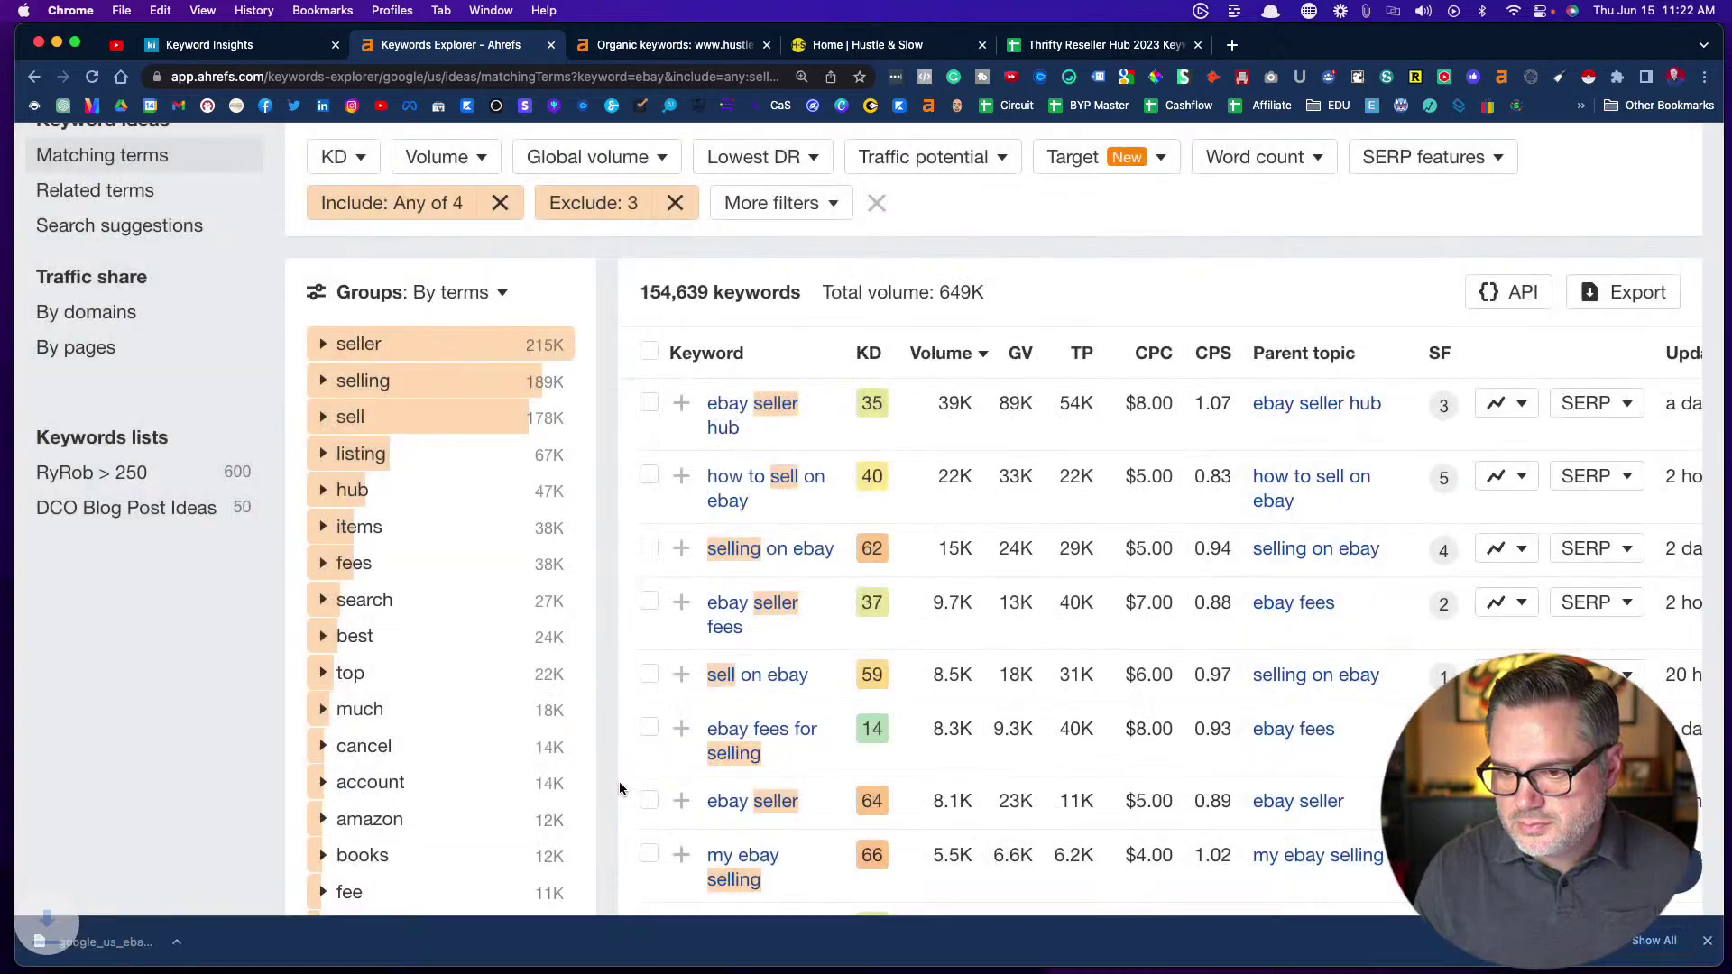
Export the hustleandslow.com organic keywords to CSV with all 2,500 plan-limited rows and Microsoft Excel (UTF-16) encoding
{"action": "left_click", "coordinate": [621, 47]}
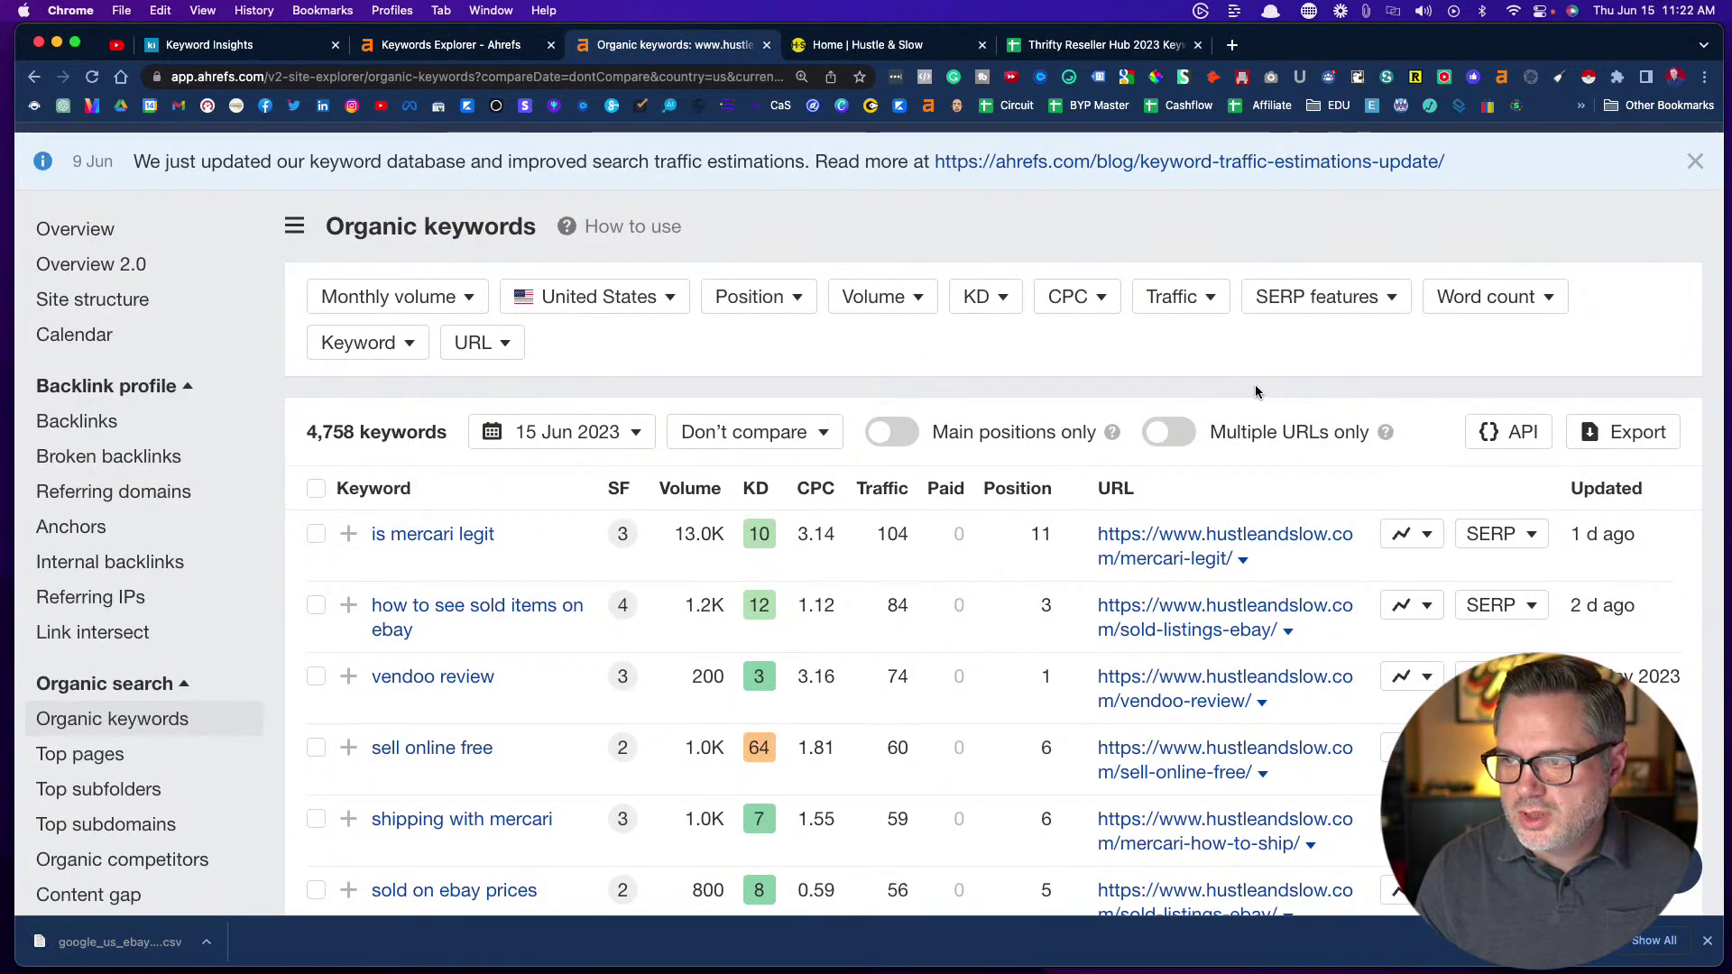
{"action": "left_click", "coordinate": [1614, 437]}
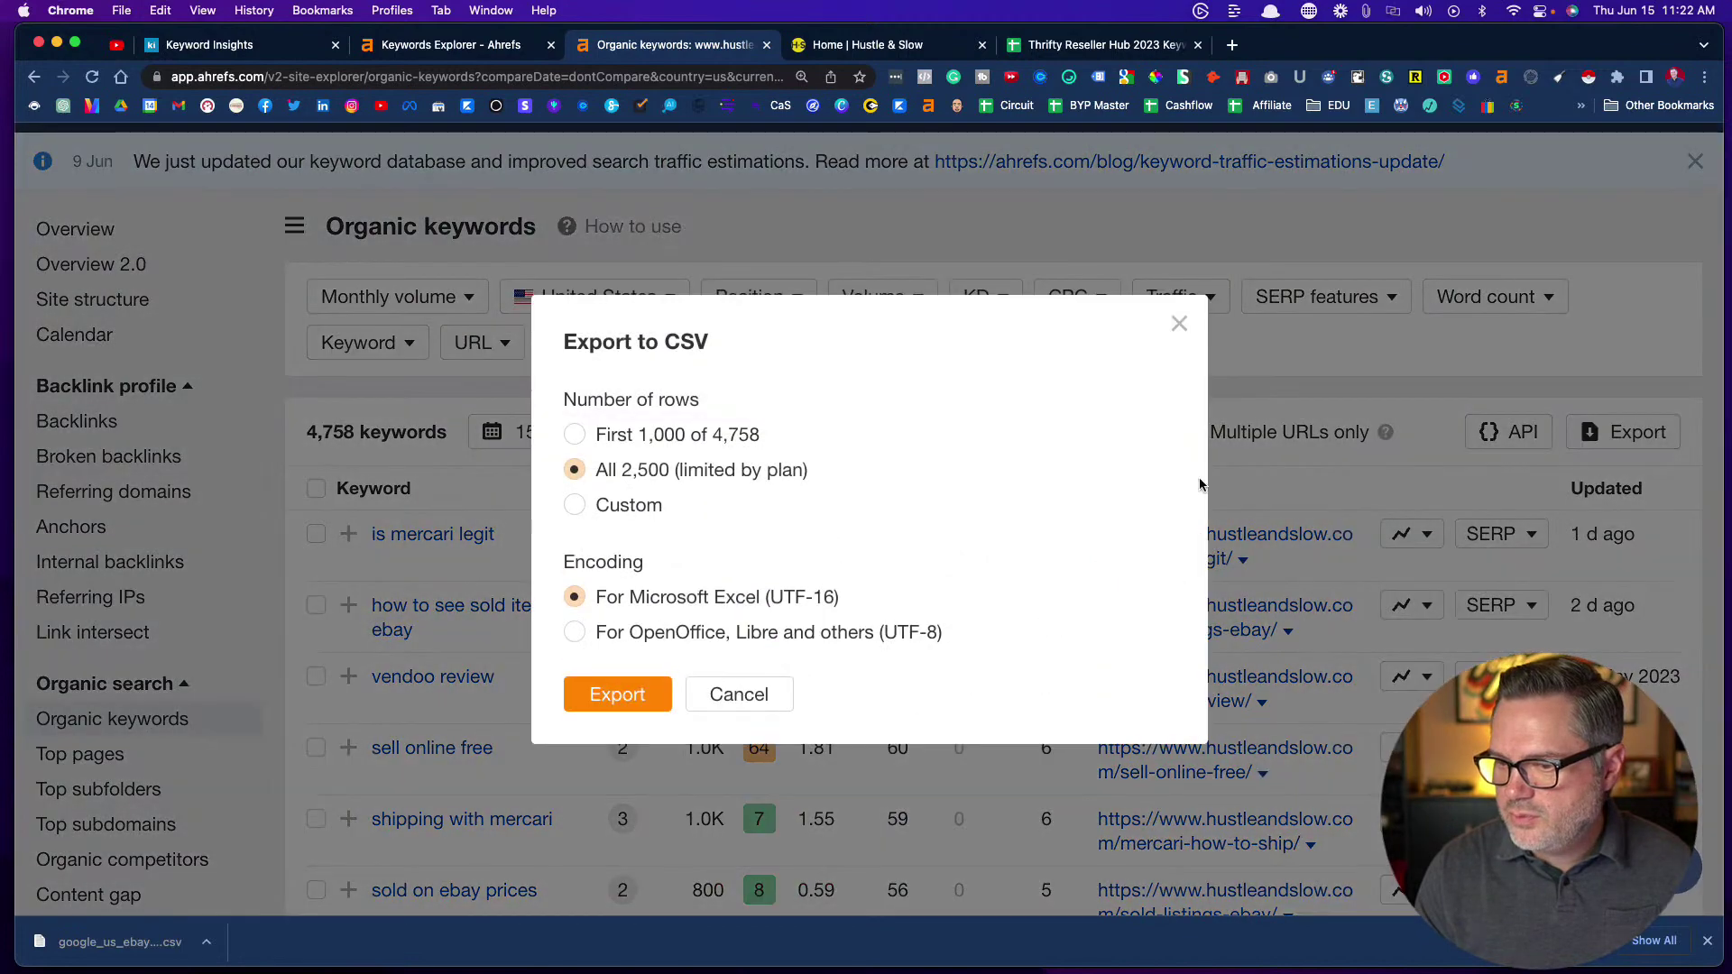
{"action": "left_click", "coordinate": [597, 693]}
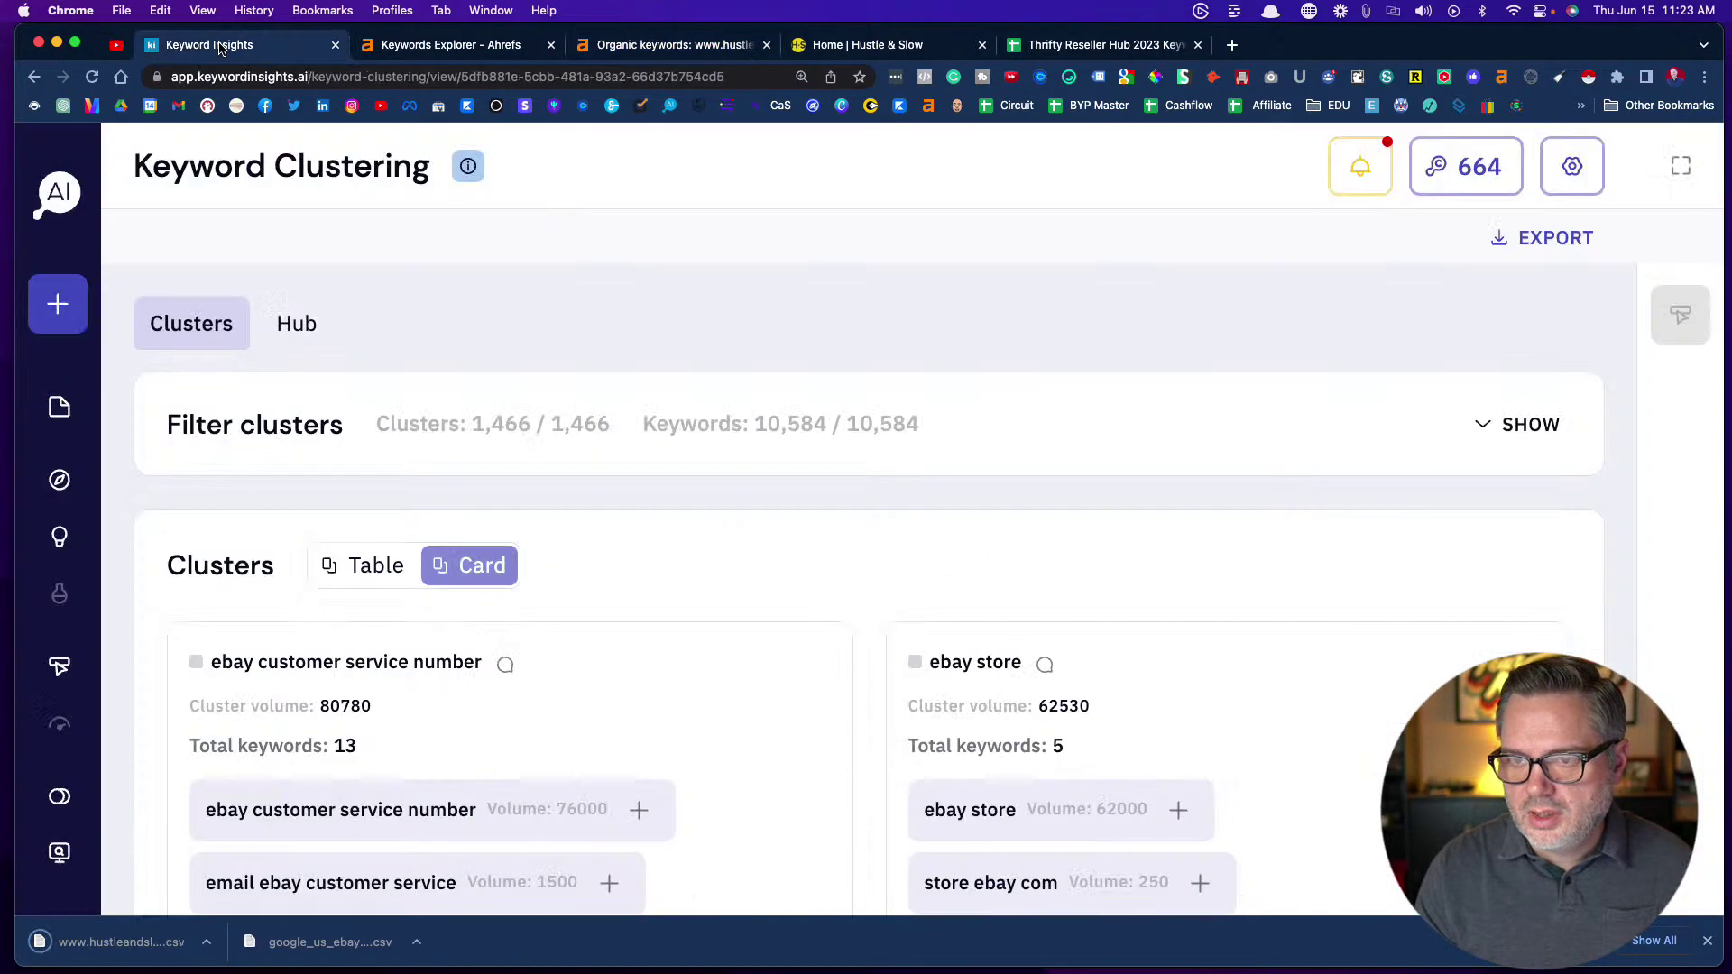
Switch to Keyword Insights and create a new Keyword Clustering project named "Test Project"
{"action": "left_click", "coordinate": [216, 44]}
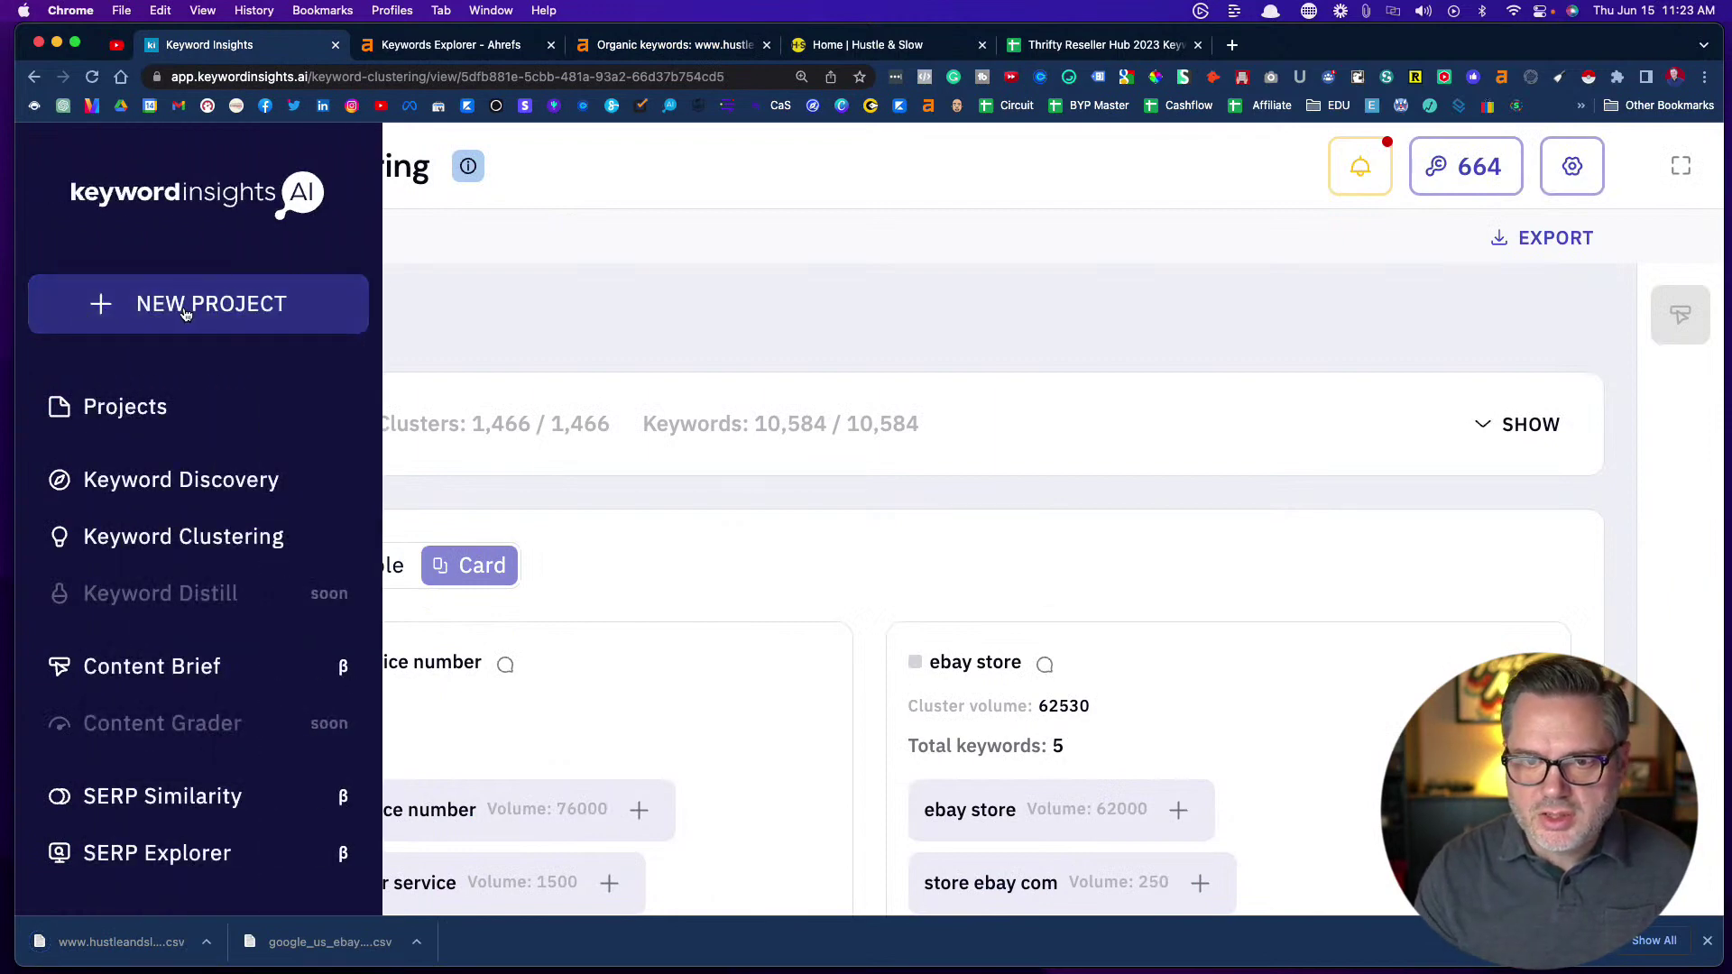
{"action": "left_click", "coordinate": [190, 314]}
{"action": "left_click", "coordinate": [688, 510]}
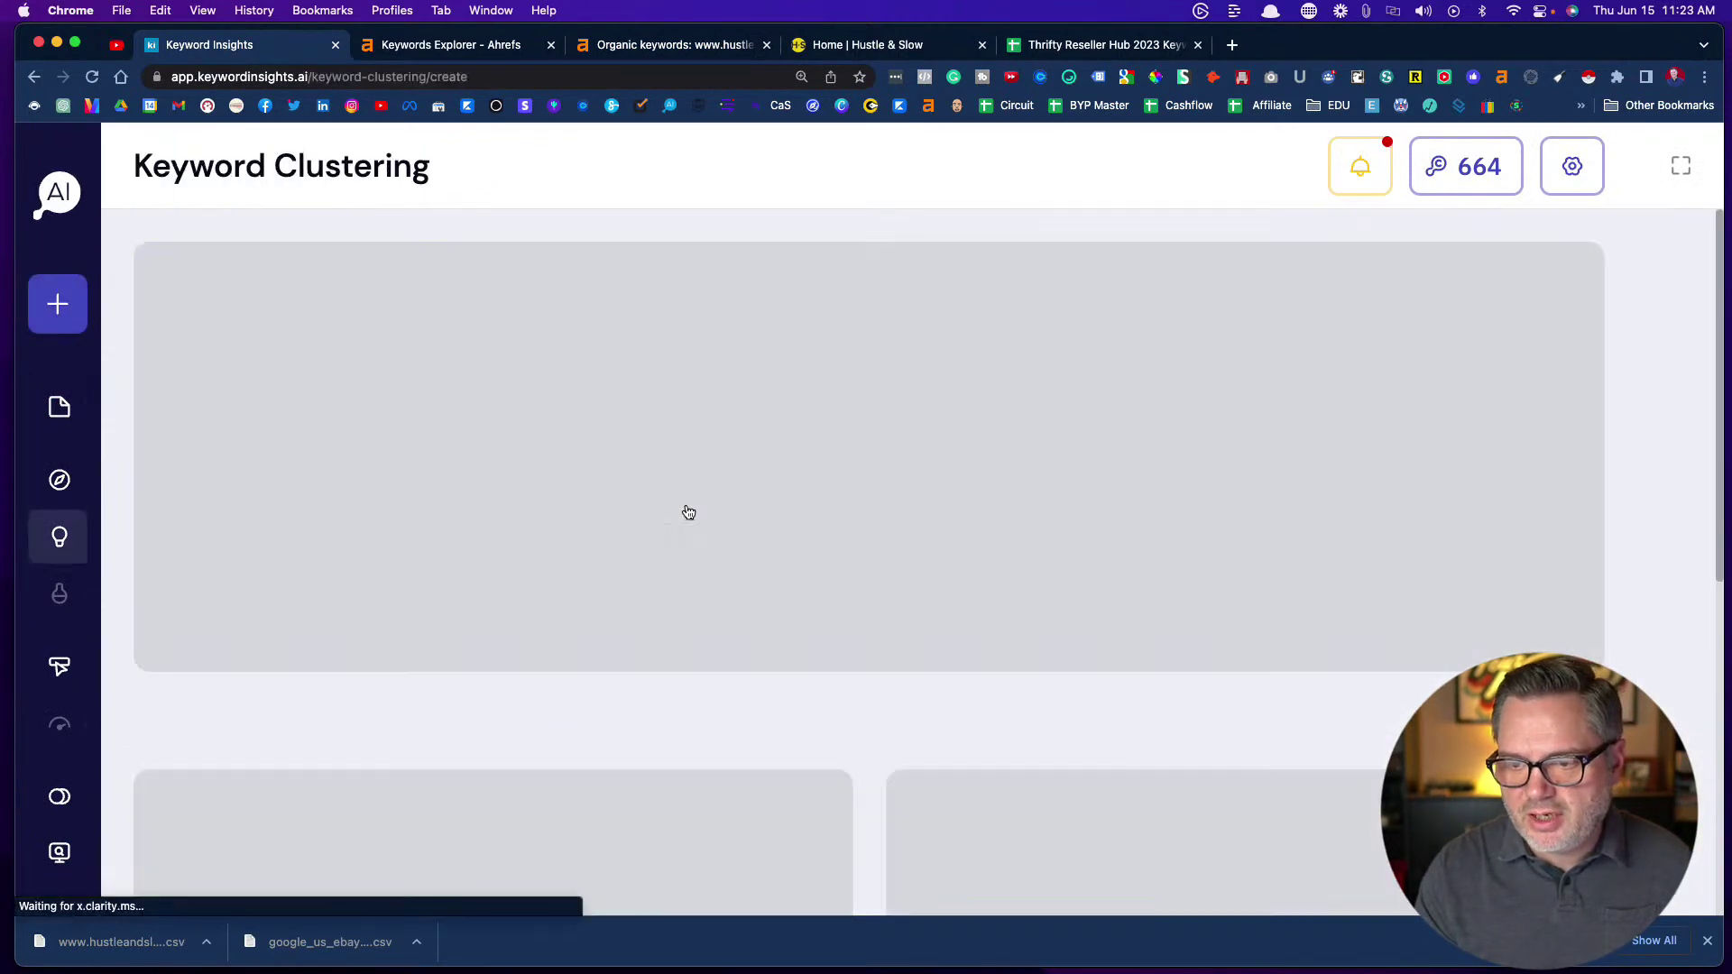
{"action": "left_click", "coordinate": [252, 400]}
{"action": "type", "text": "T"}
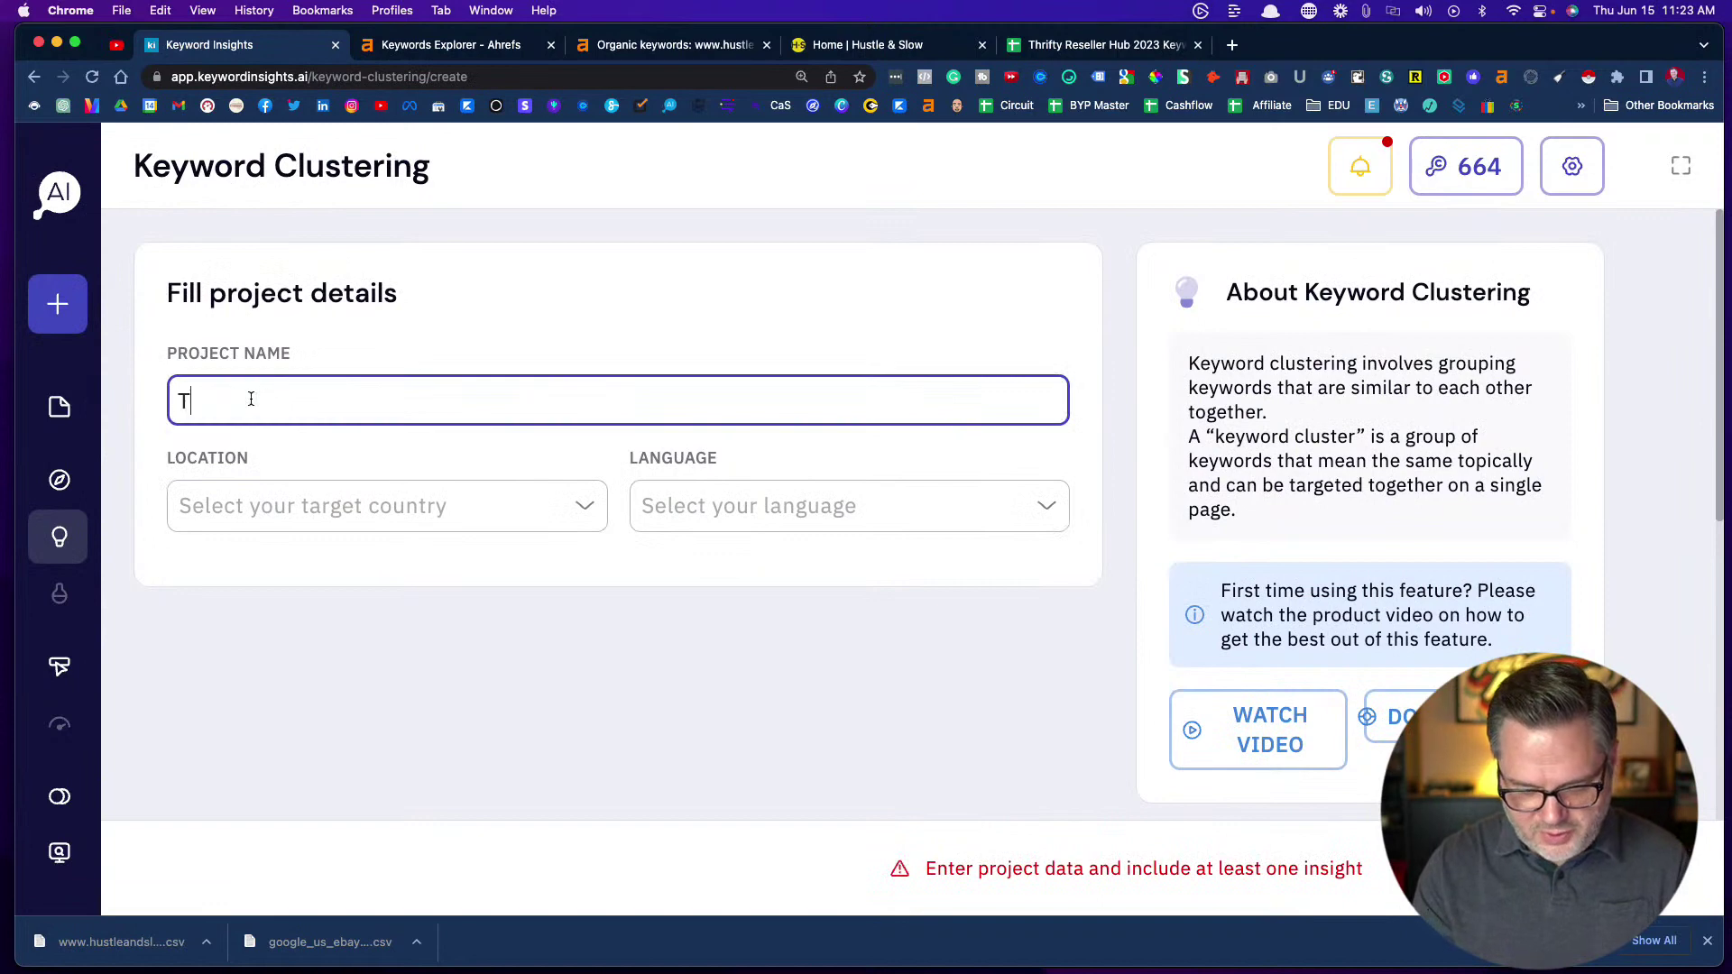
{"action": "type", "text": "est Project"}
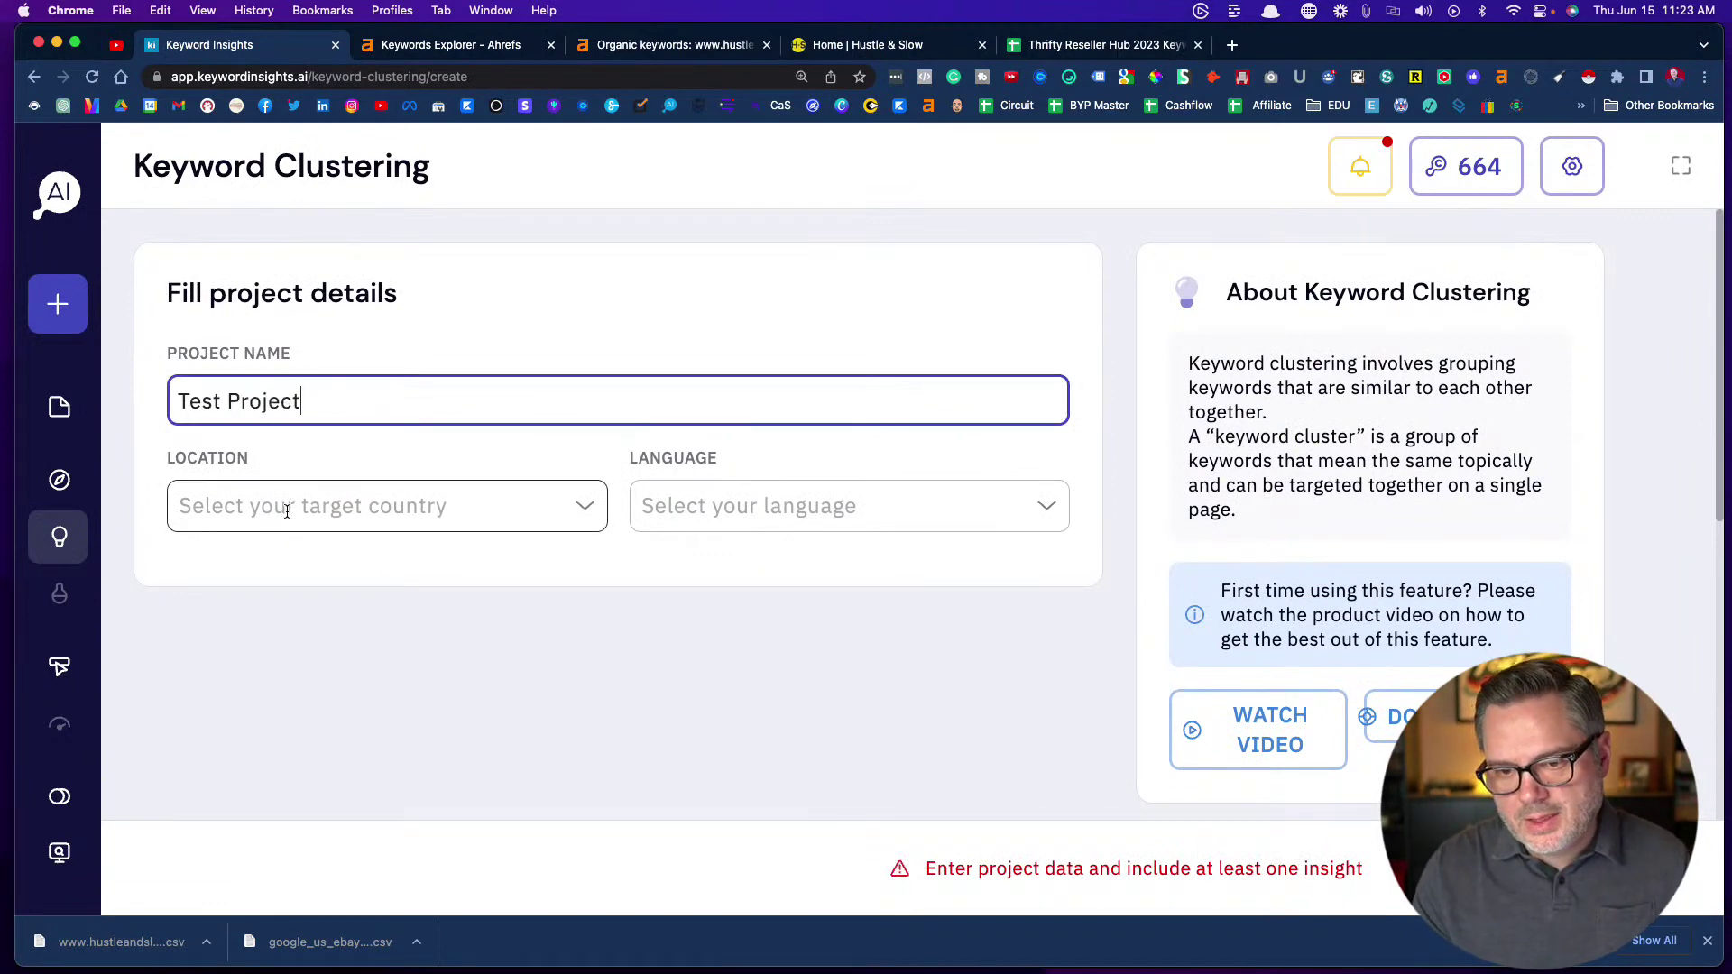
Set the clustering project's target location to United States
{"action": "left_click", "coordinate": [287, 511]}
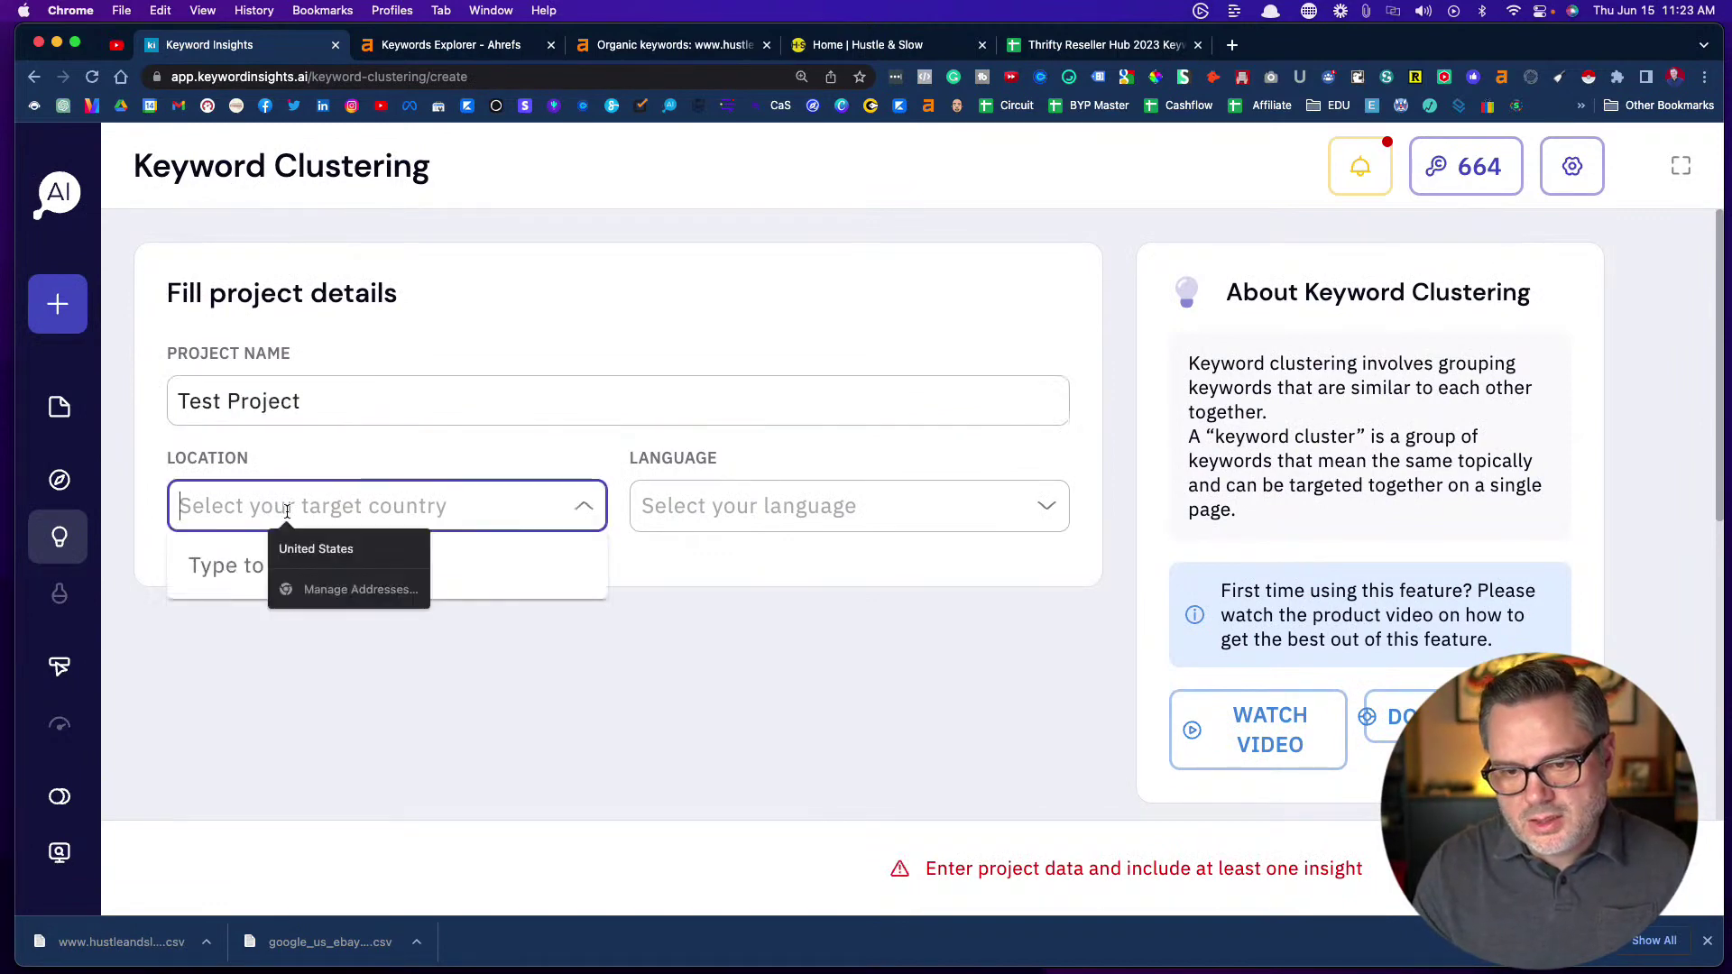
{"action": "left_click", "coordinate": [312, 550]}
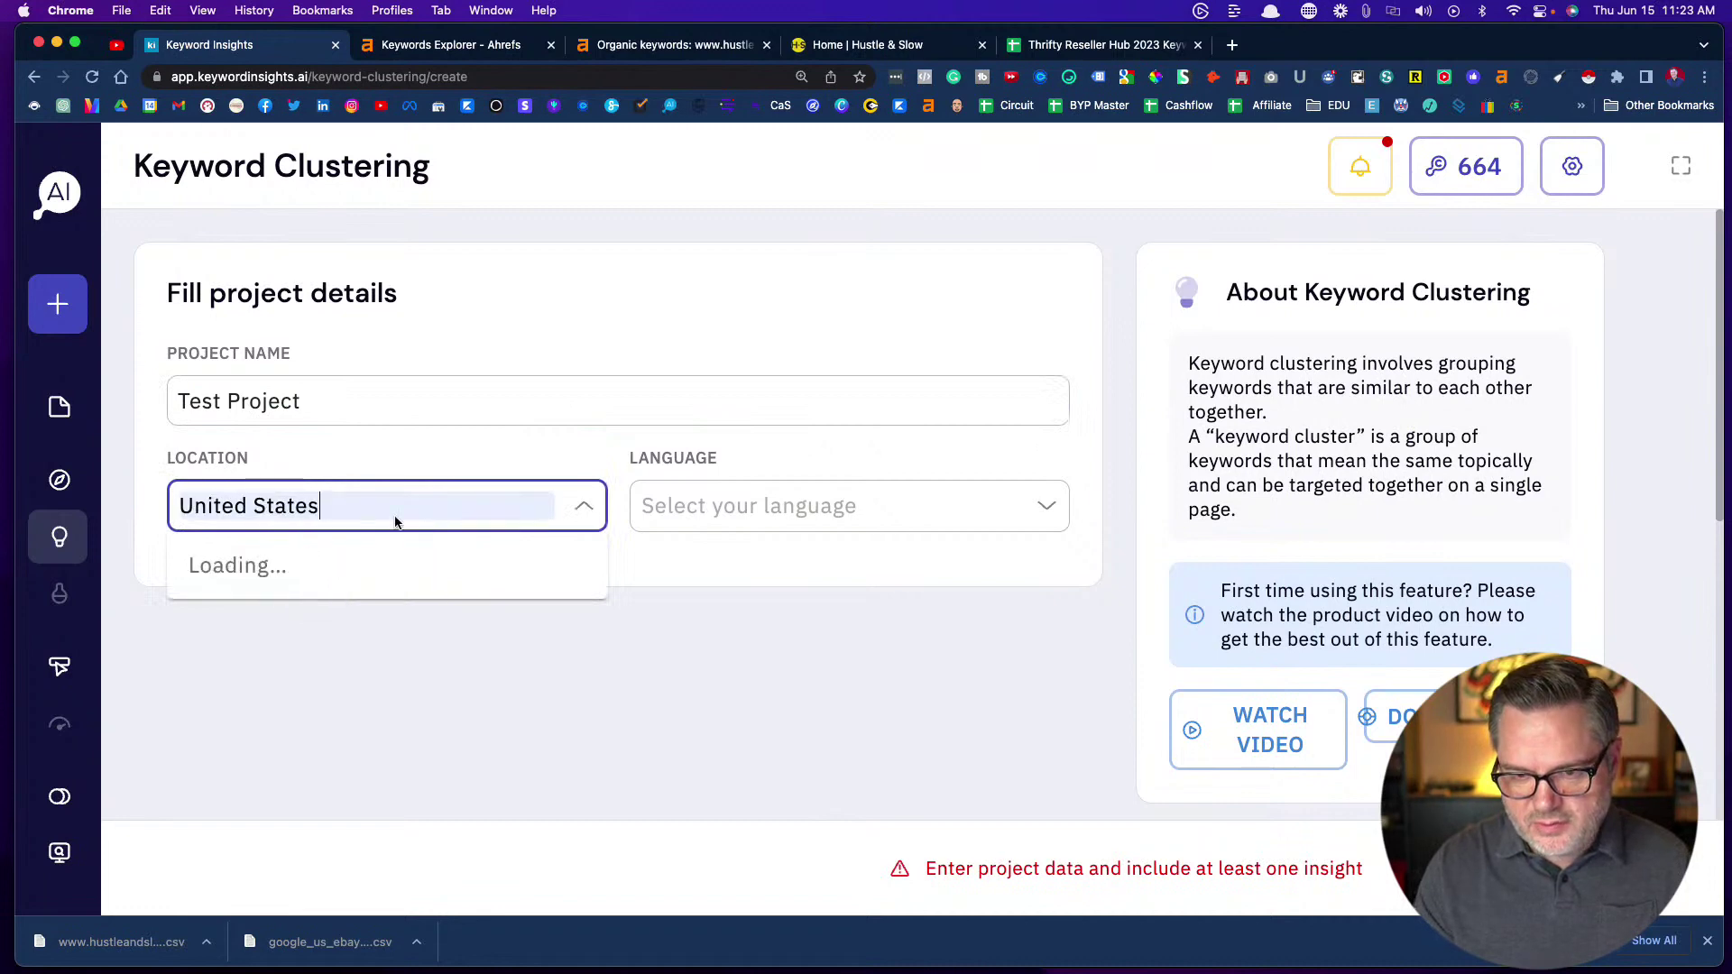
{"action": "left_click", "coordinate": [309, 609]}
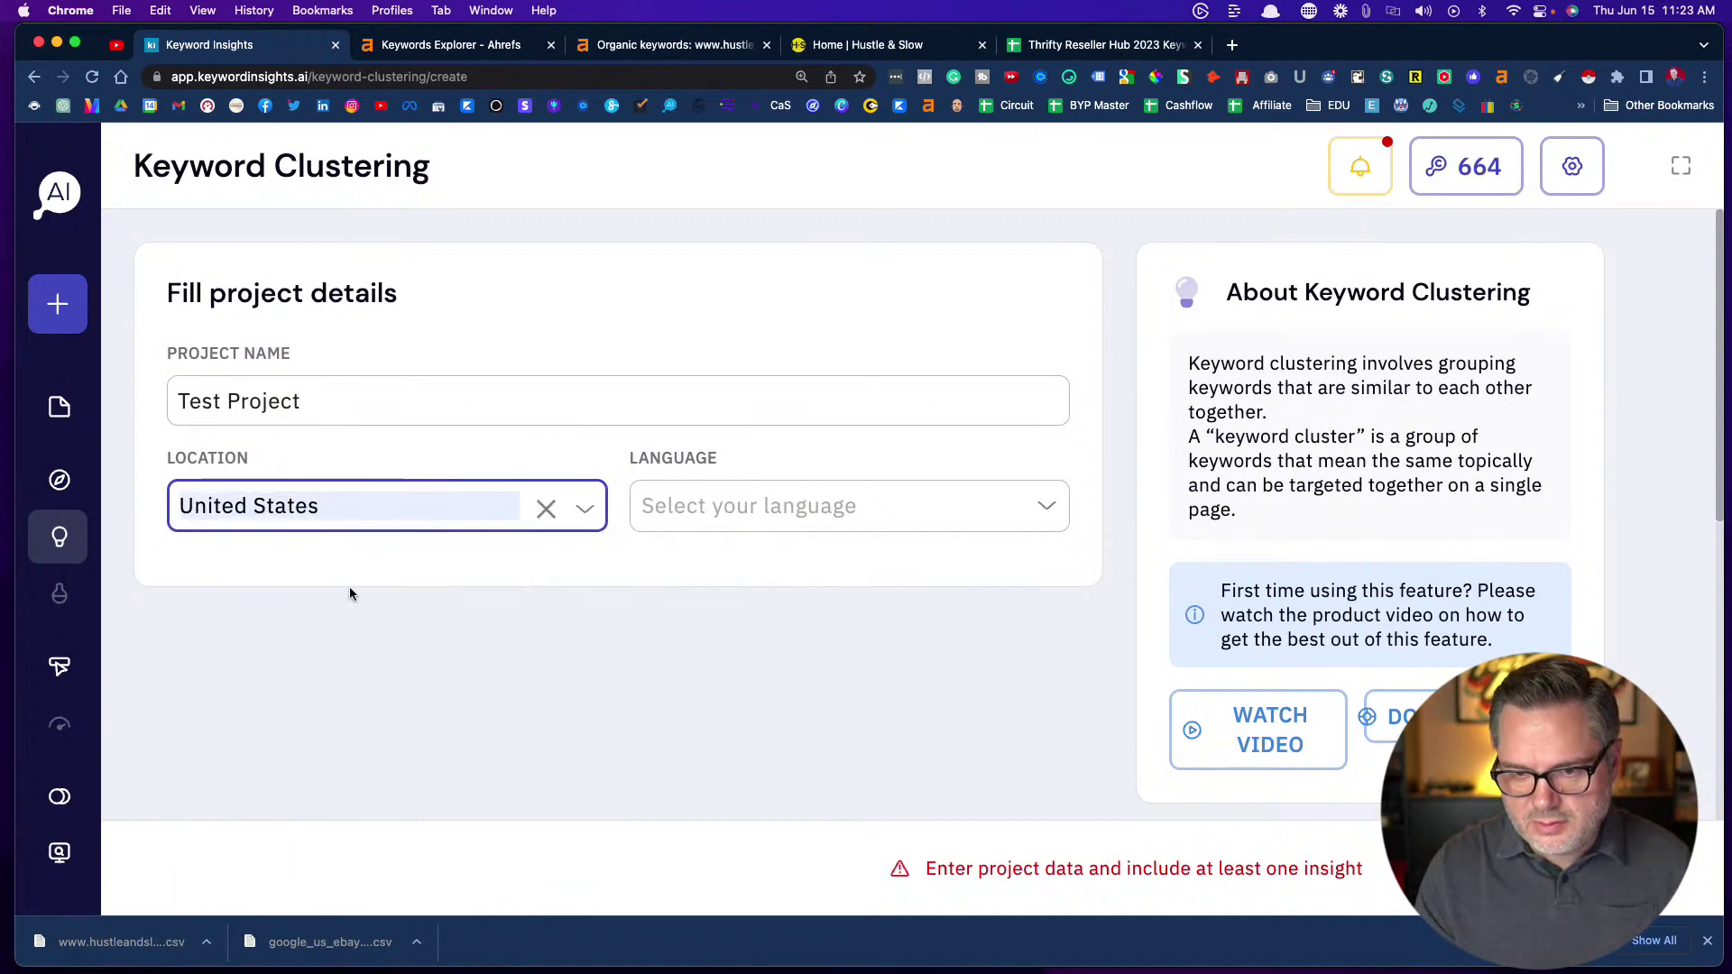
Set the clustering project's language to English
{"action": "left_click", "coordinate": [666, 526]}
{"action": "type", "text": "eng"}
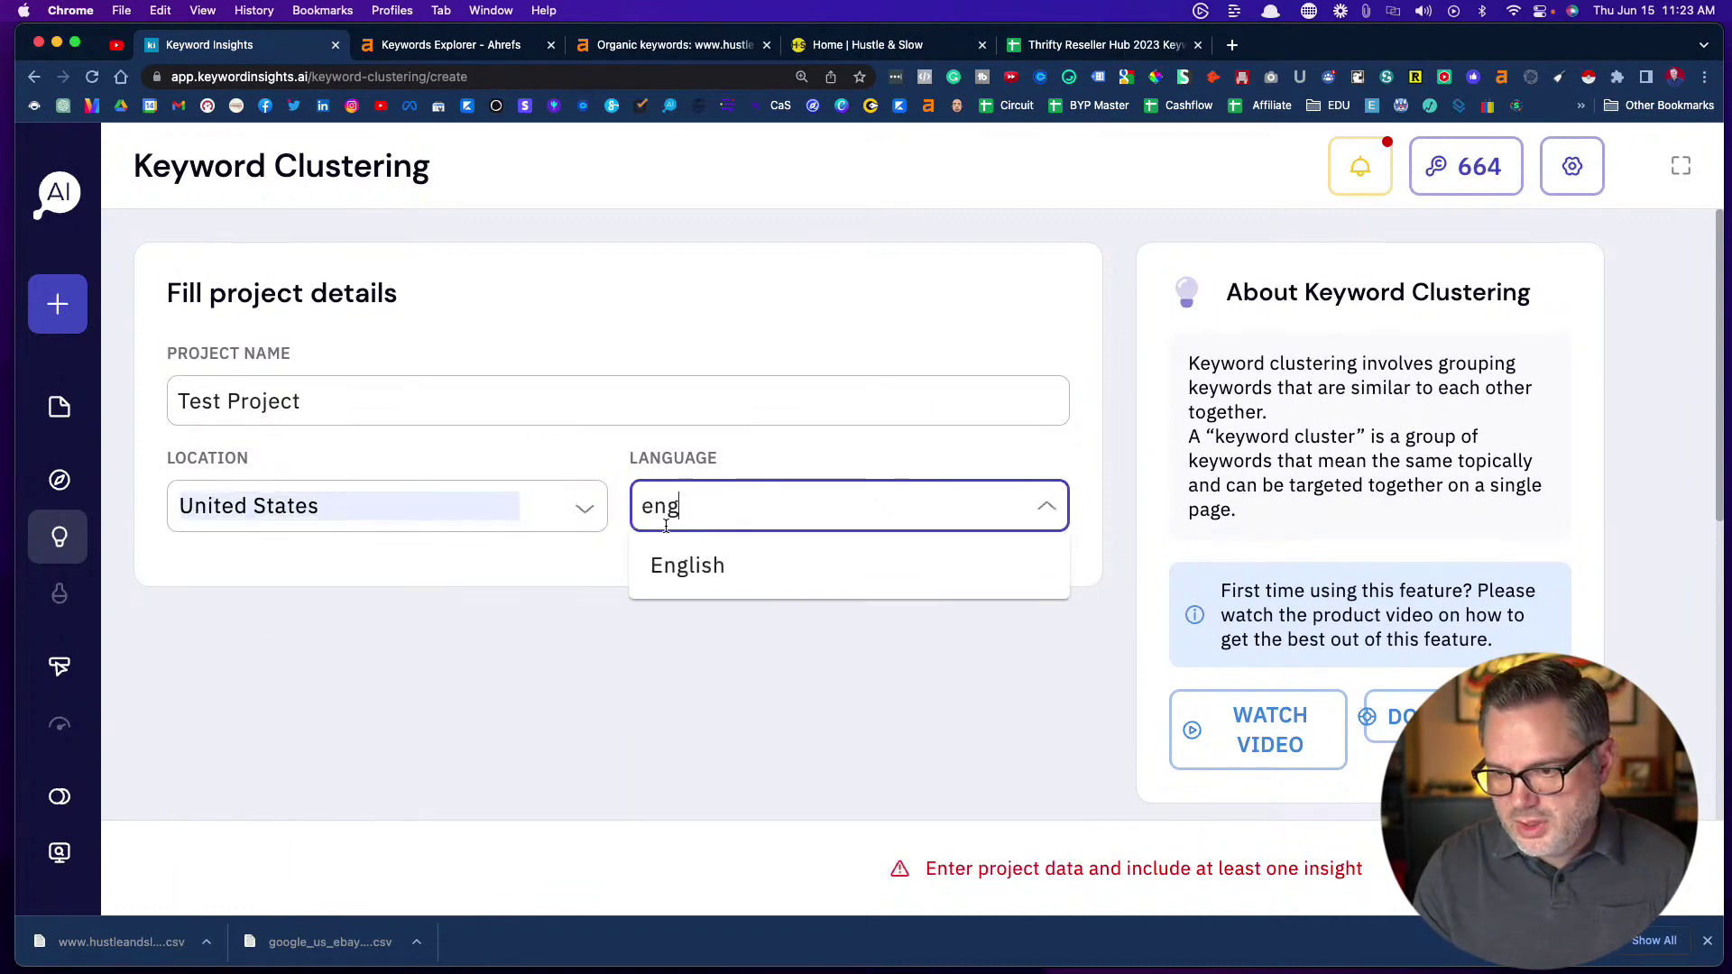
{"action": "left_click", "coordinate": [677, 568]}
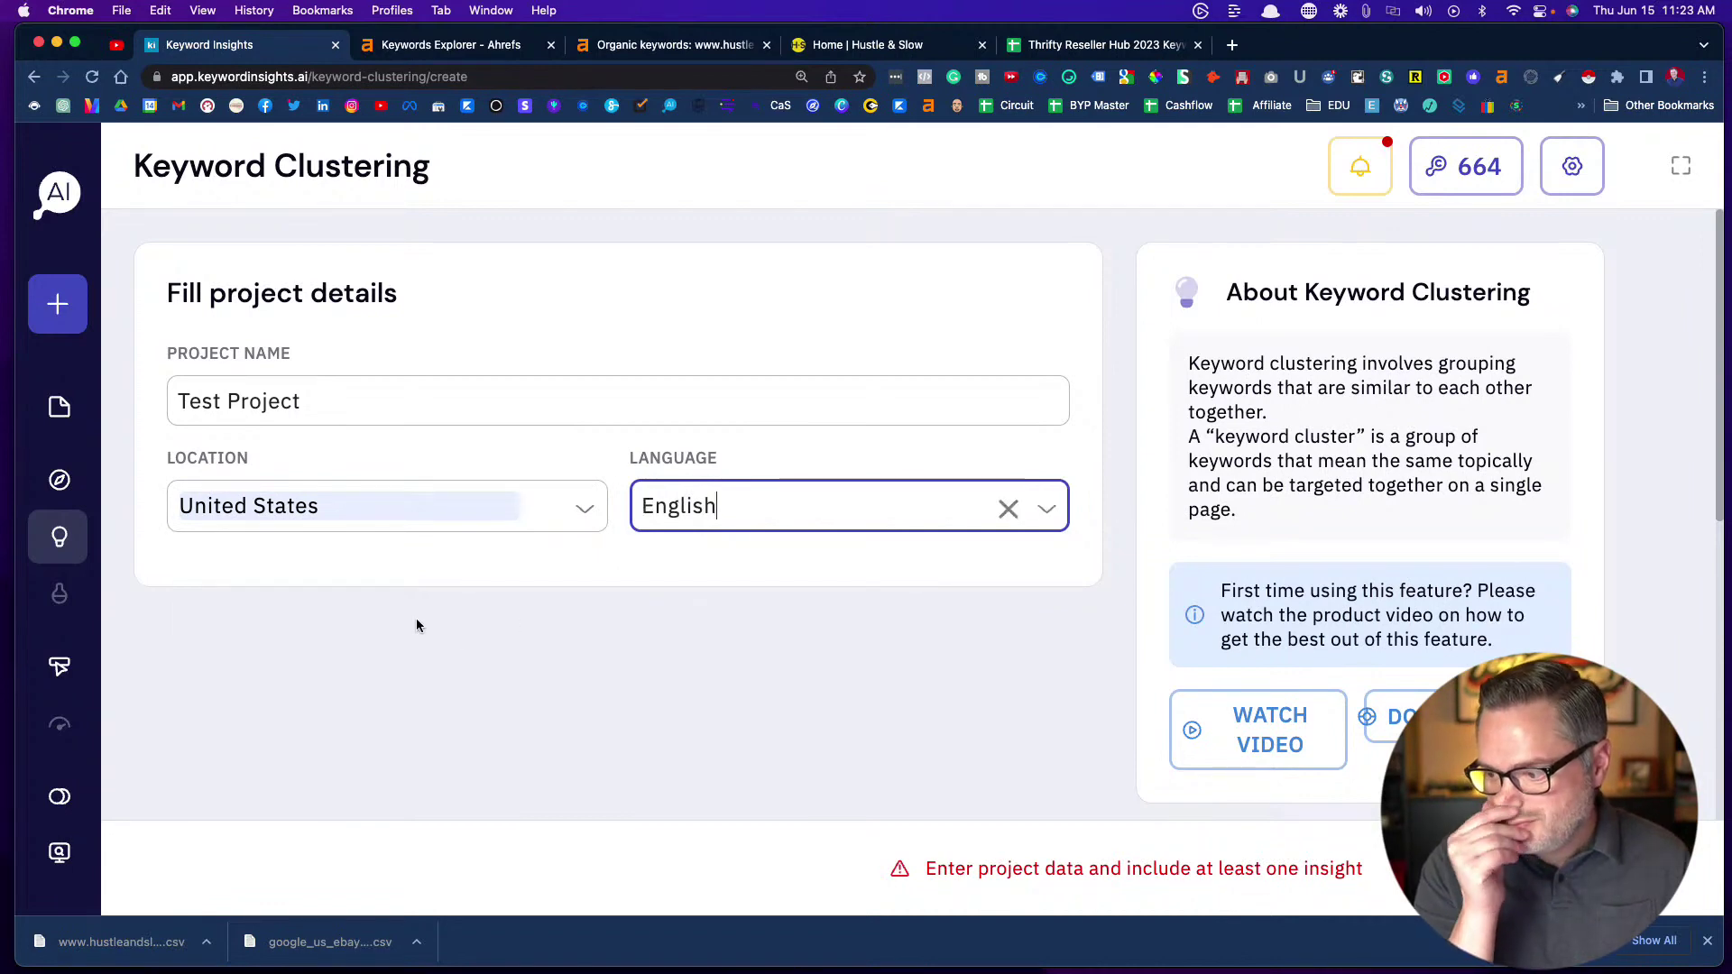
Enable the Cluster insight and choose the Agglomerative algorithm for it
{"action": "scroll", "coordinate": [1266, 528], "scroll_direction": "down", "scroll_amount": 6}
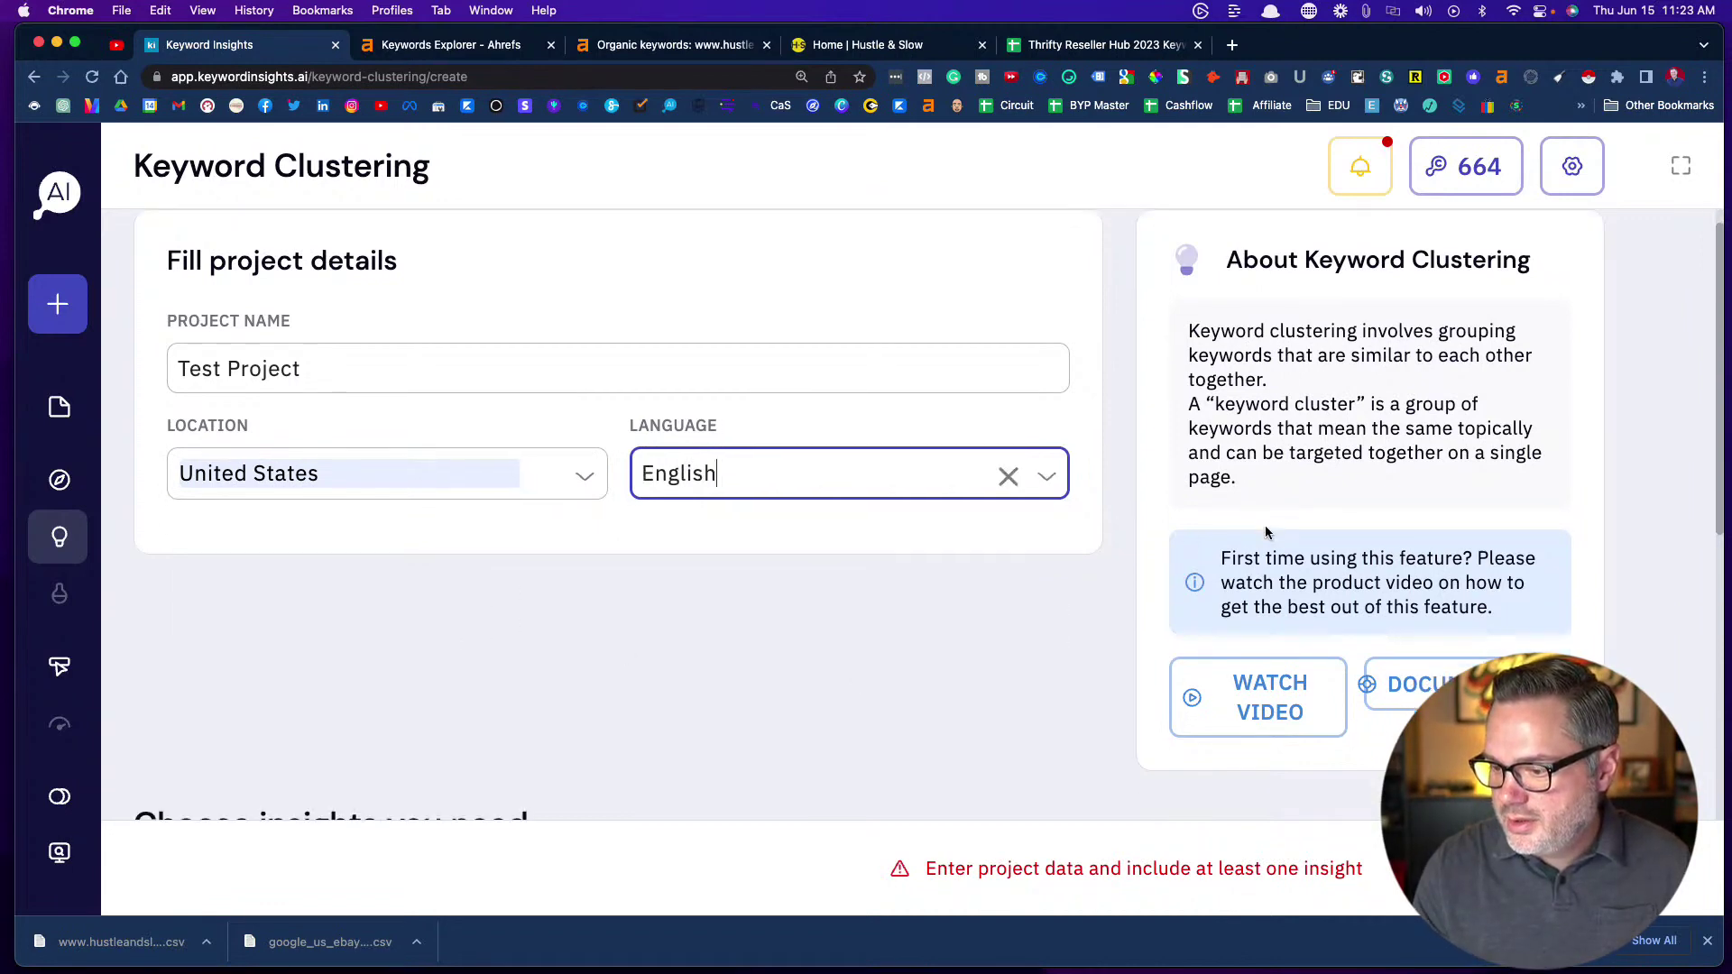
{"action": "scroll", "coordinate": [1267, 534], "scroll_direction": "down", "scroll_amount": 1}
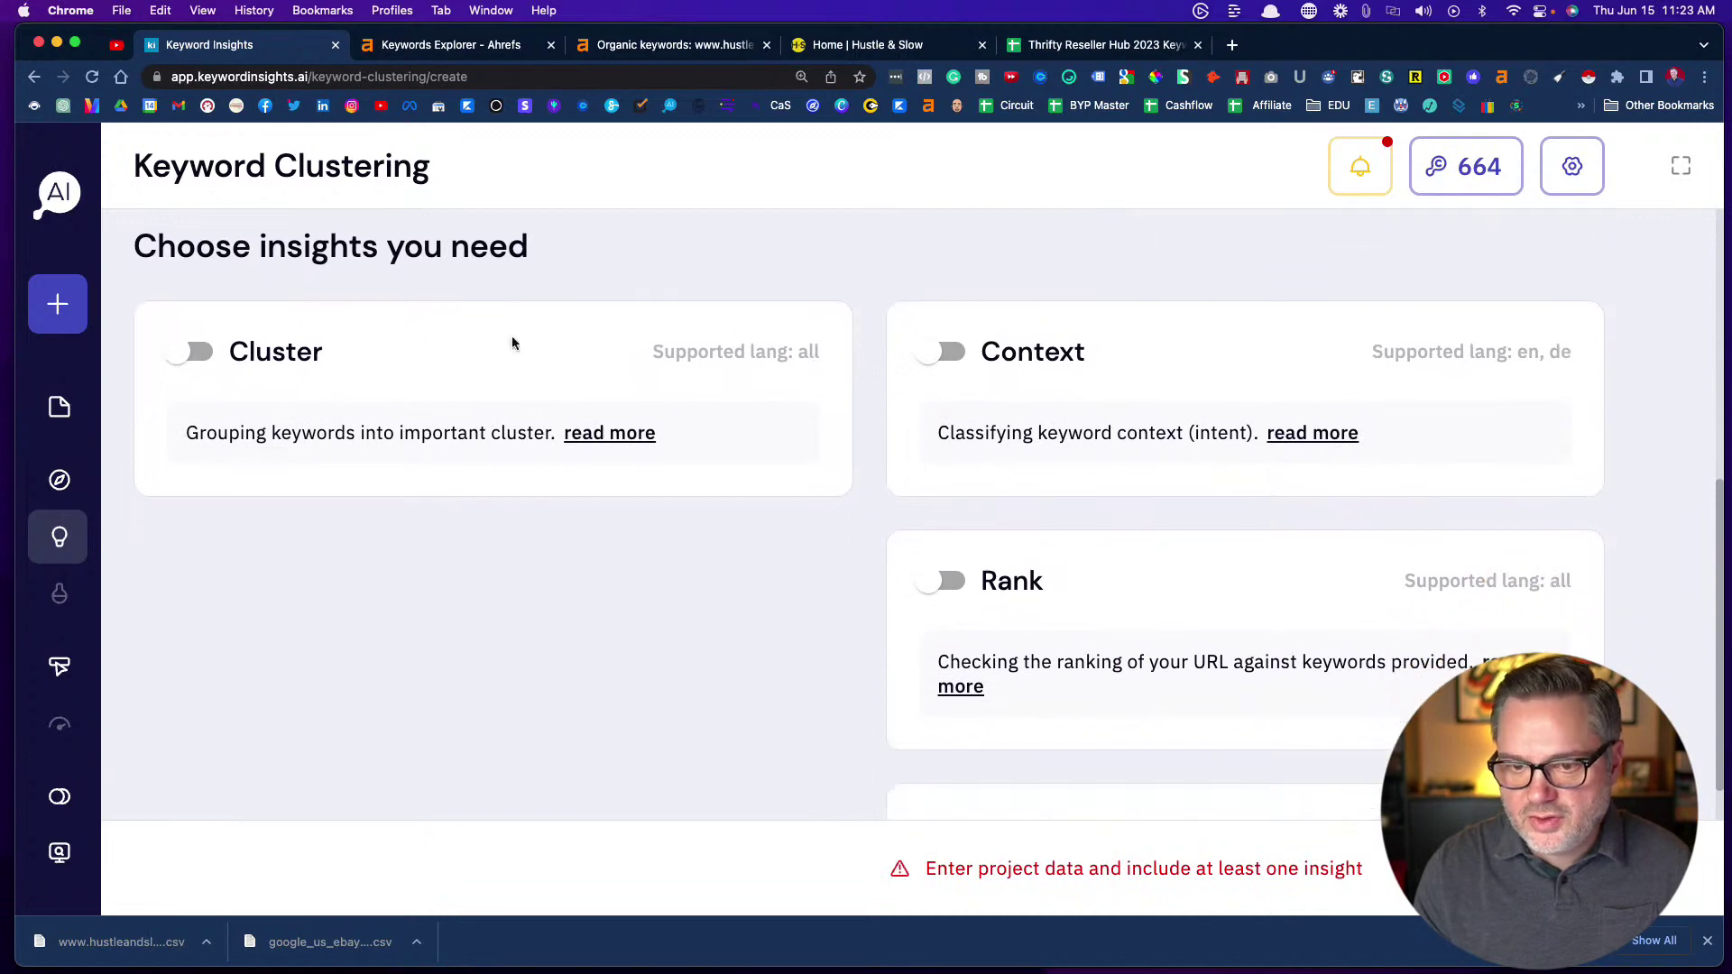
{"action": "left_click", "coordinate": [191, 352]}
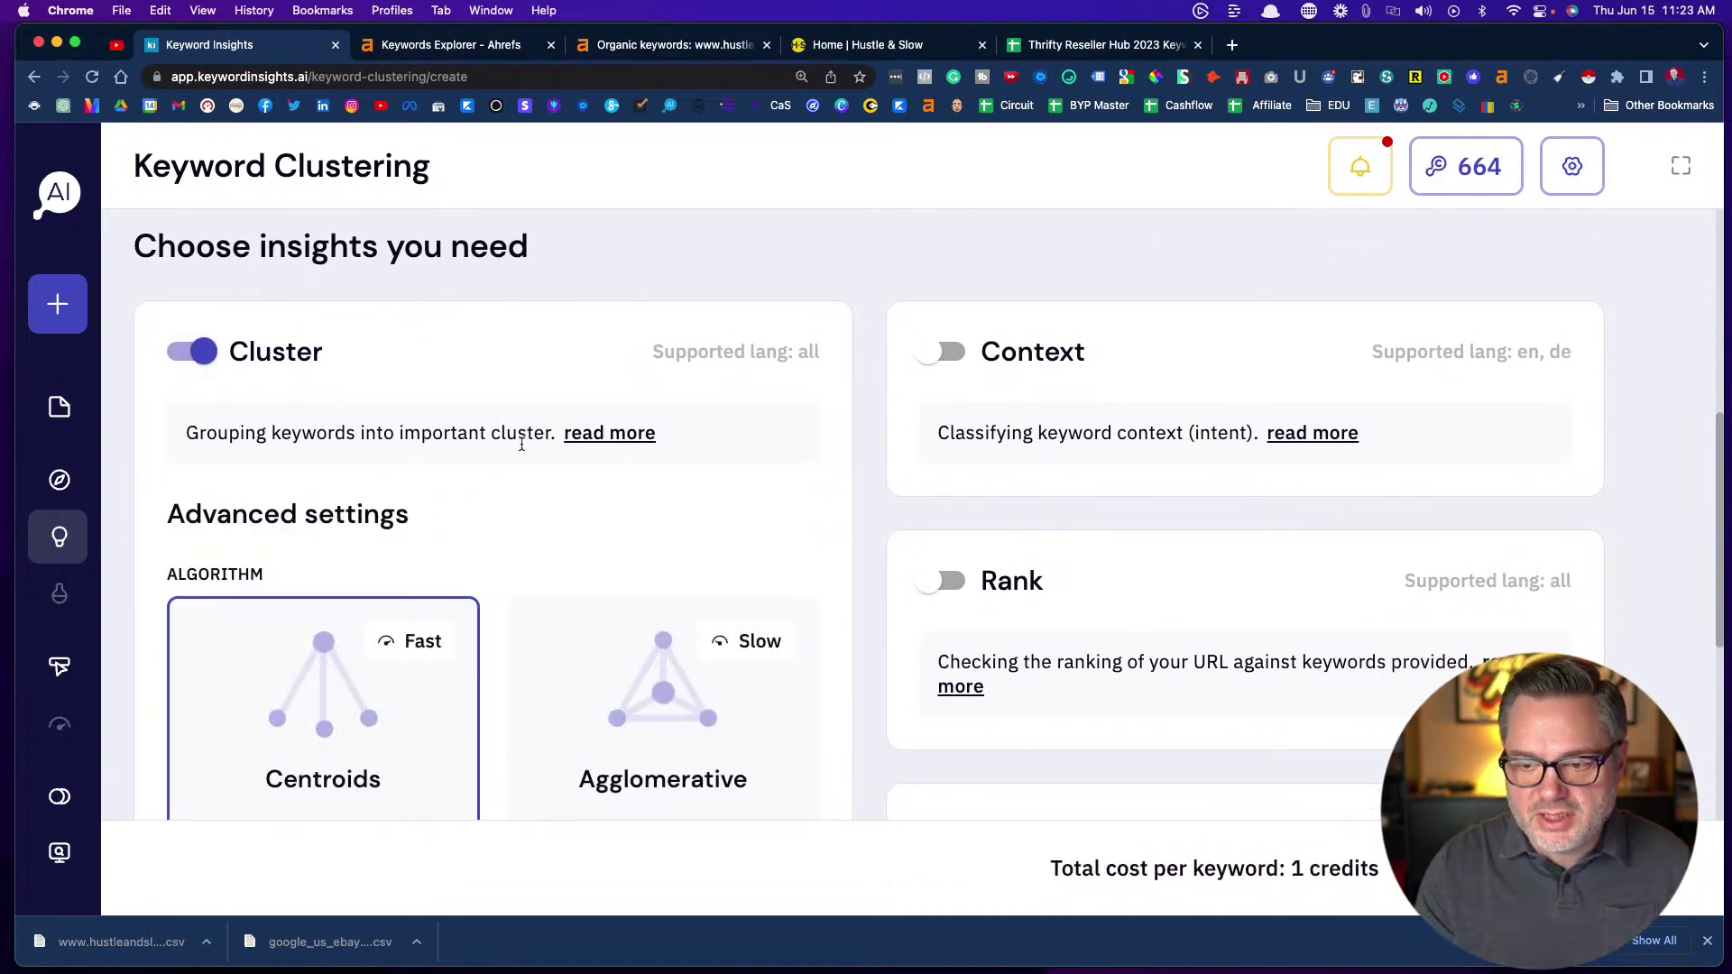
{"action": "scroll", "coordinate": [523, 451], "scroll_direction": "down", "scroll_amount": 2}
{"action": "scroll", "coordinate": [523, 451], "scroll_direction": "down", "scroll_amount": 1}
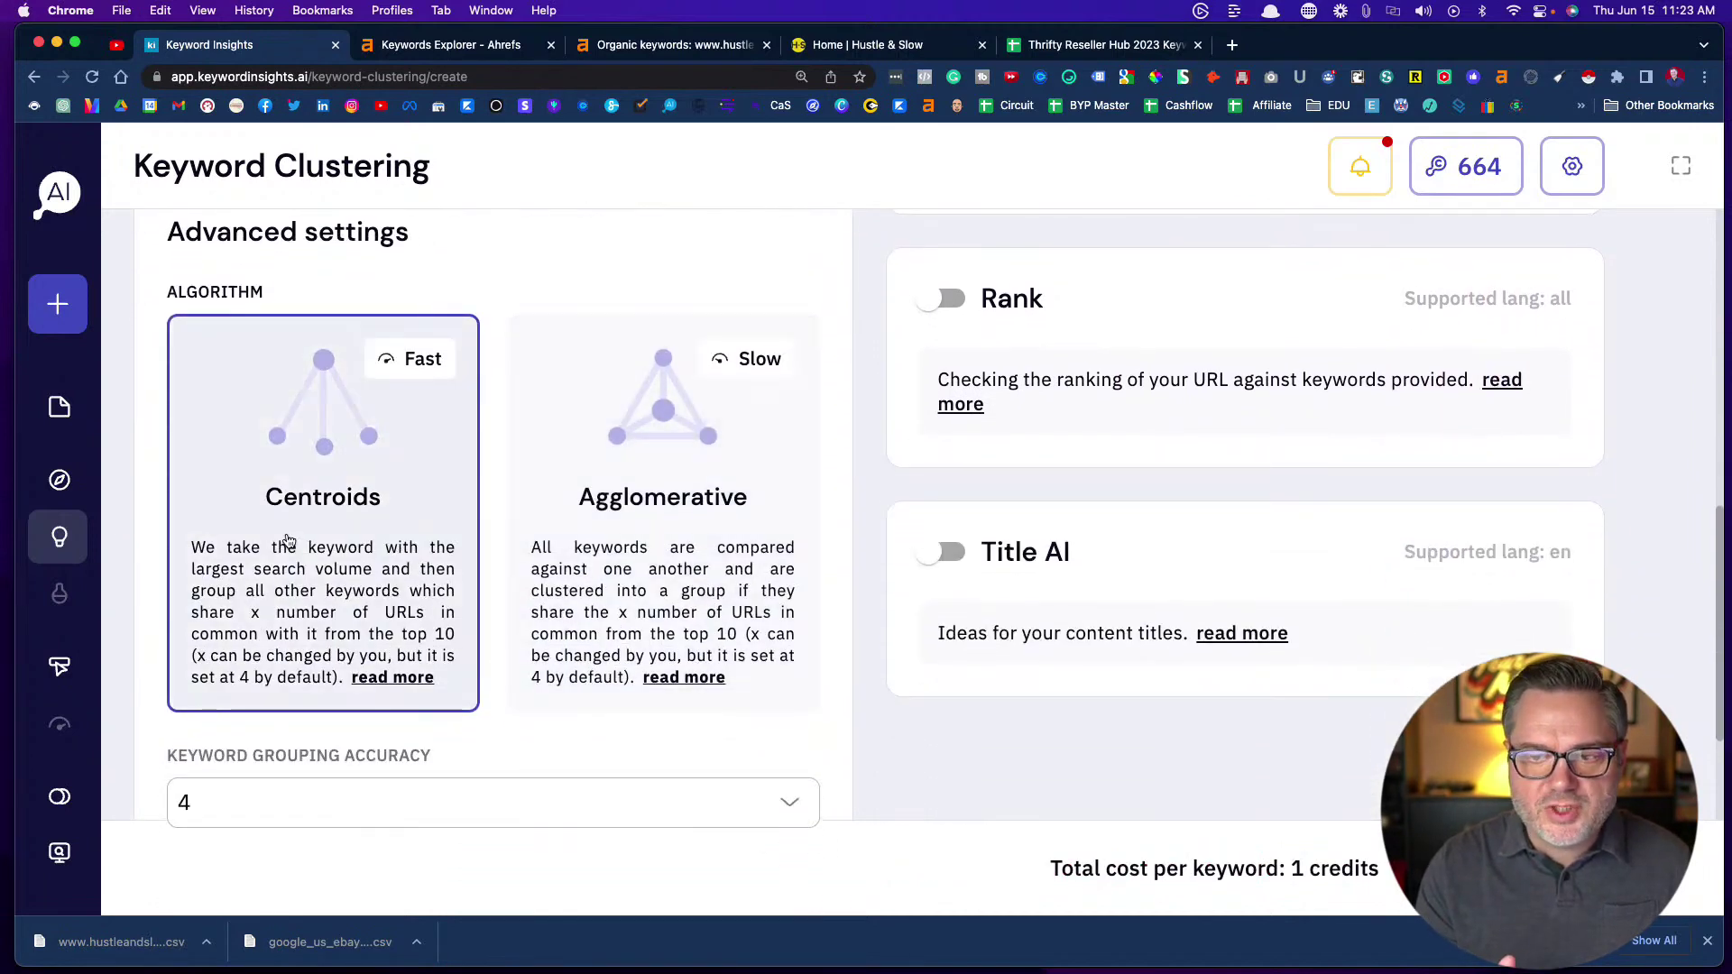
{"action": "left_click", "coordinate": [662, 522]}
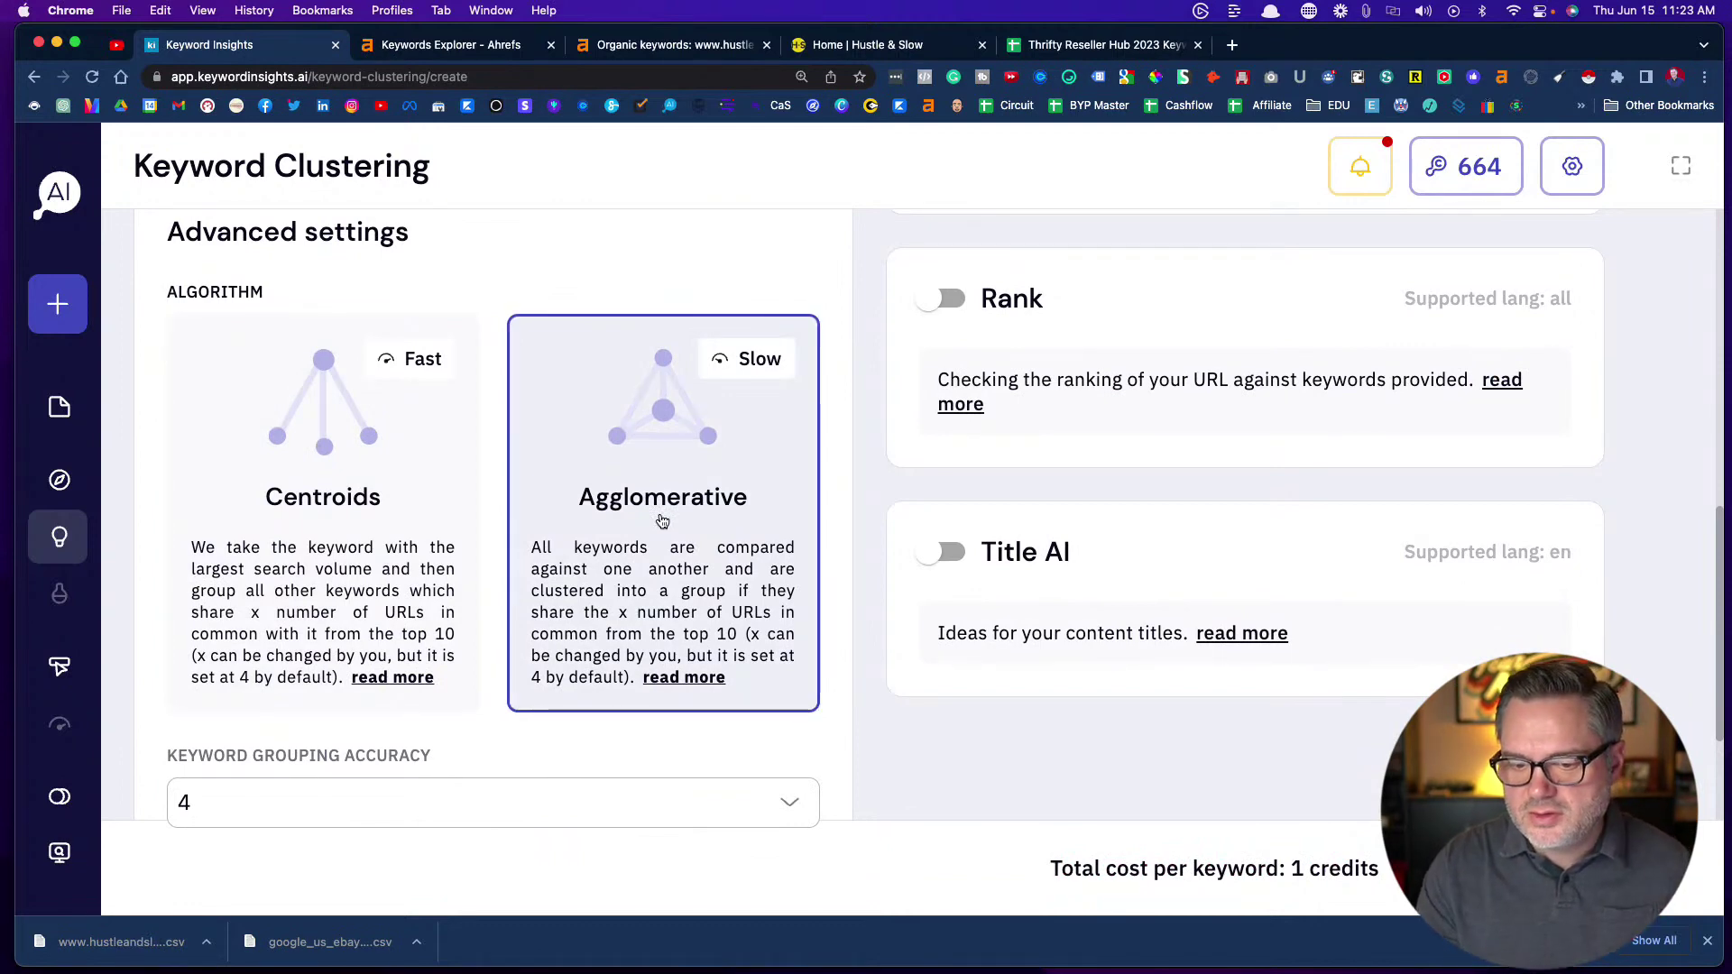
Review the keyword grouping accuracy and hub creation method settings, plus the optional Context, Rank and Title AI insights
{"action": "scroll", "coordinate": [662, 521], "scroll_direction": "down", "scroll_amount": 5}
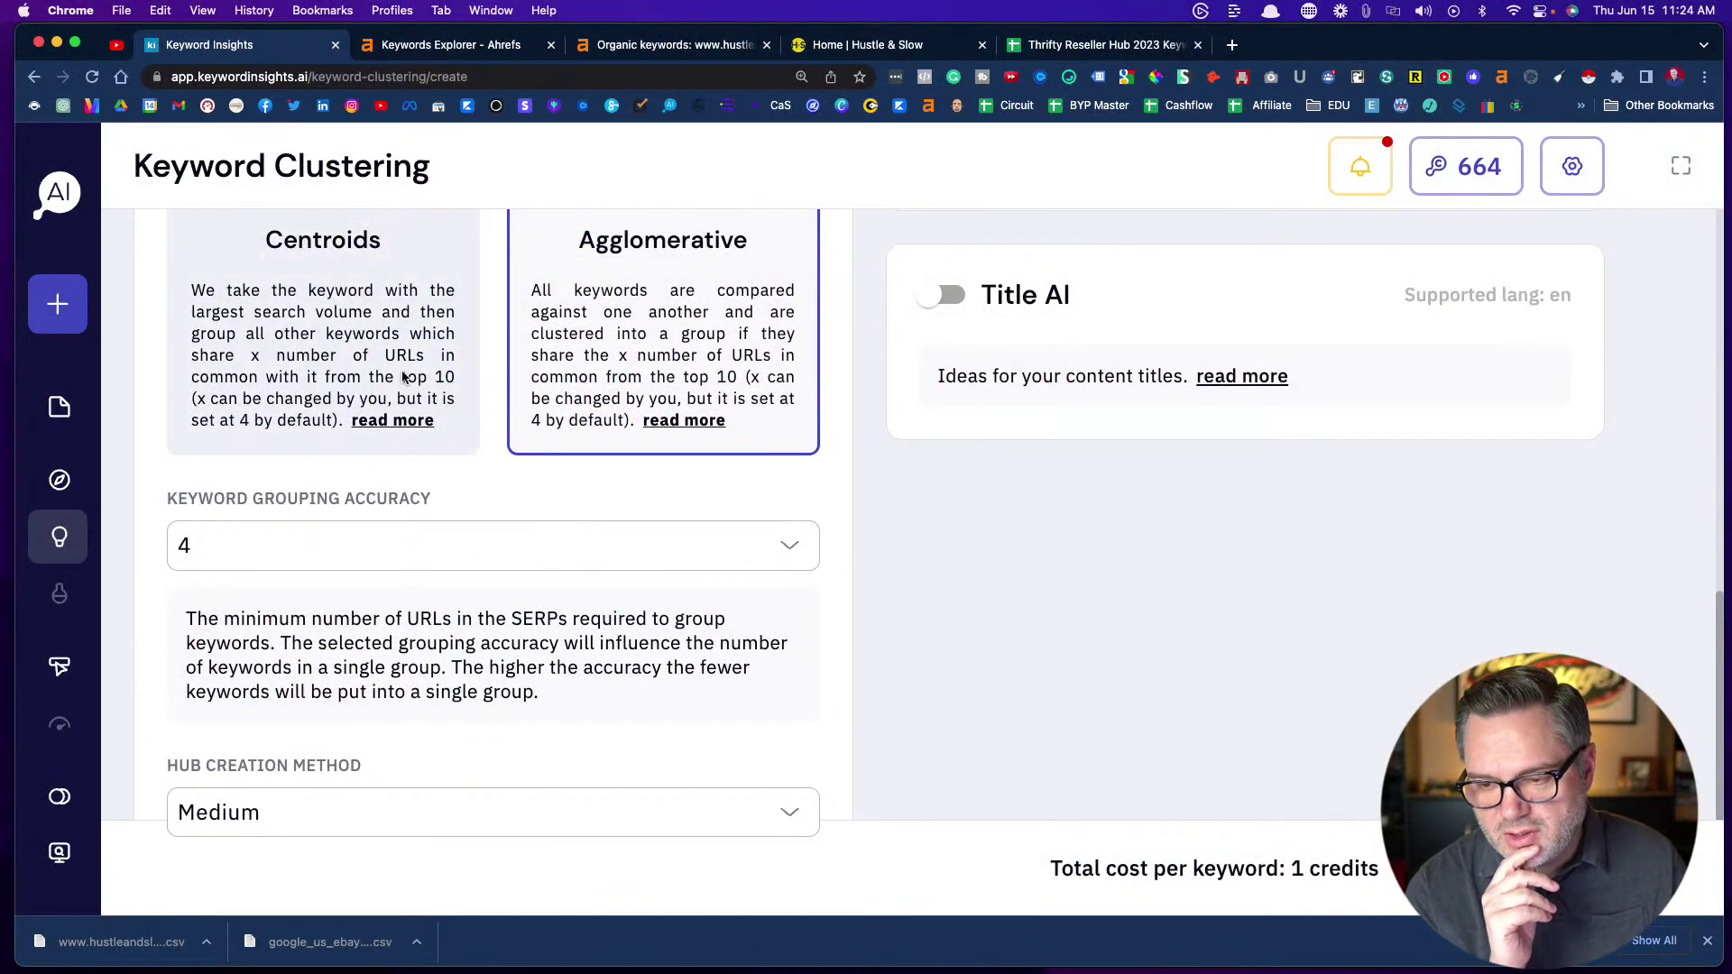
{"action": "scroll", "coordinate": [403, 377], "scroll_direction": "down", "scroll_amount": 4}
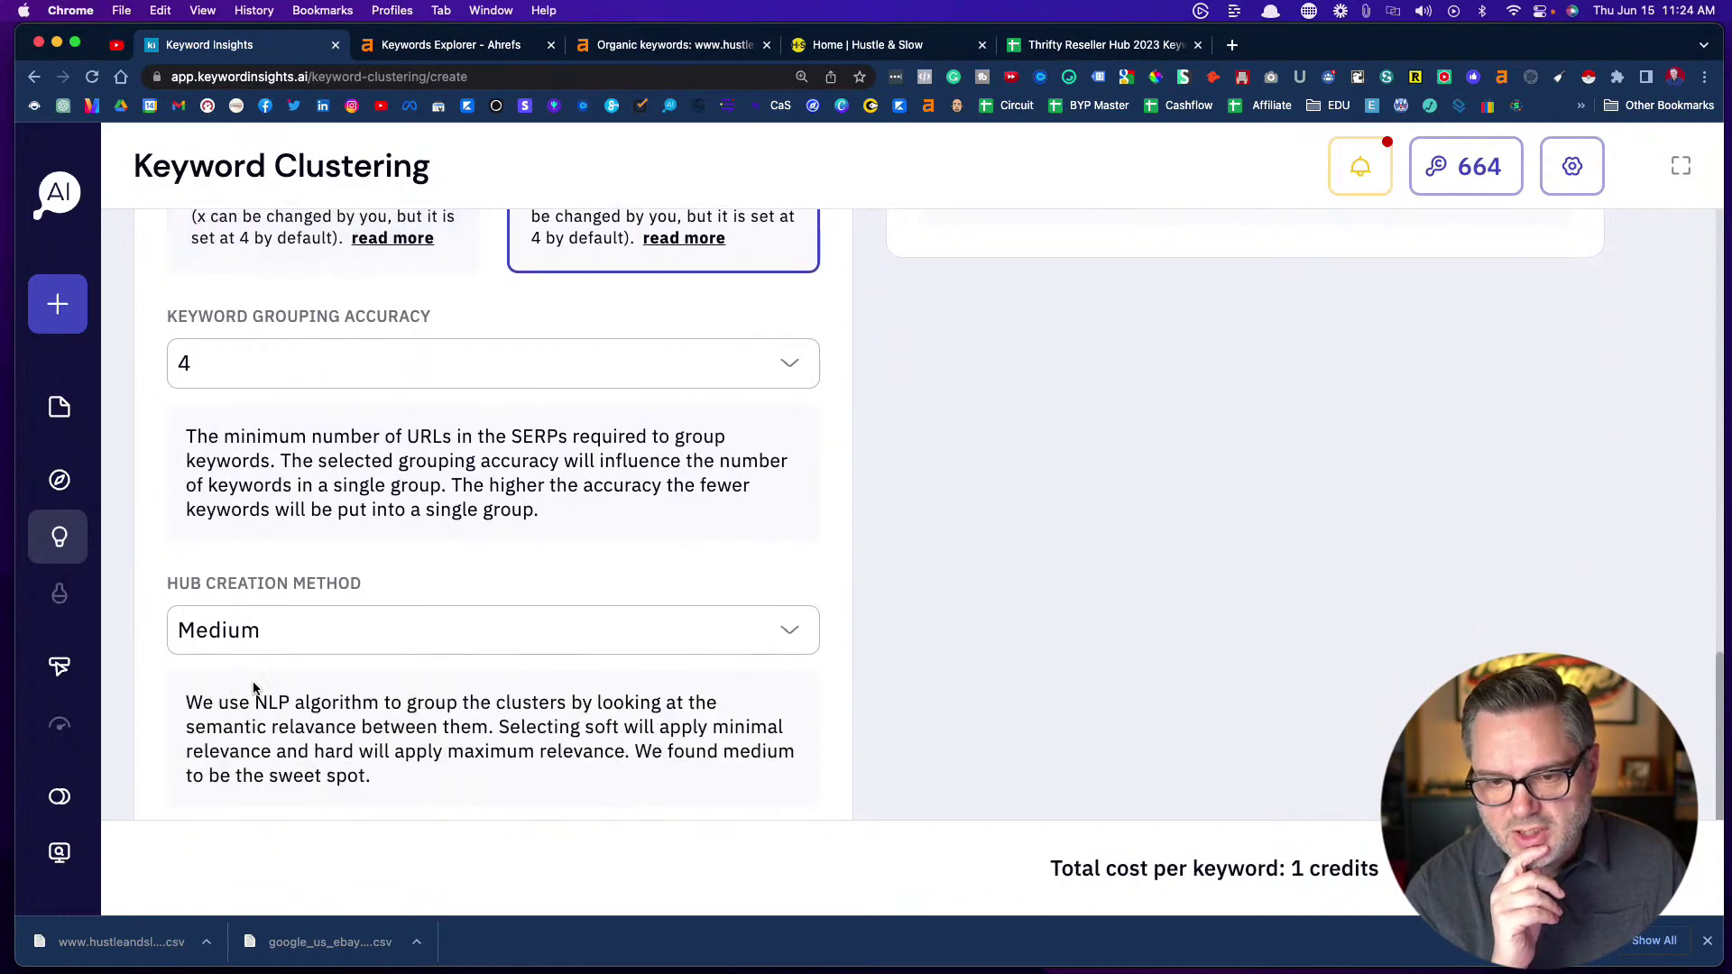
{"action": "scroll", "coordinate": [657, 491], "scroll_direction": "up", "scroll_amount": 10}
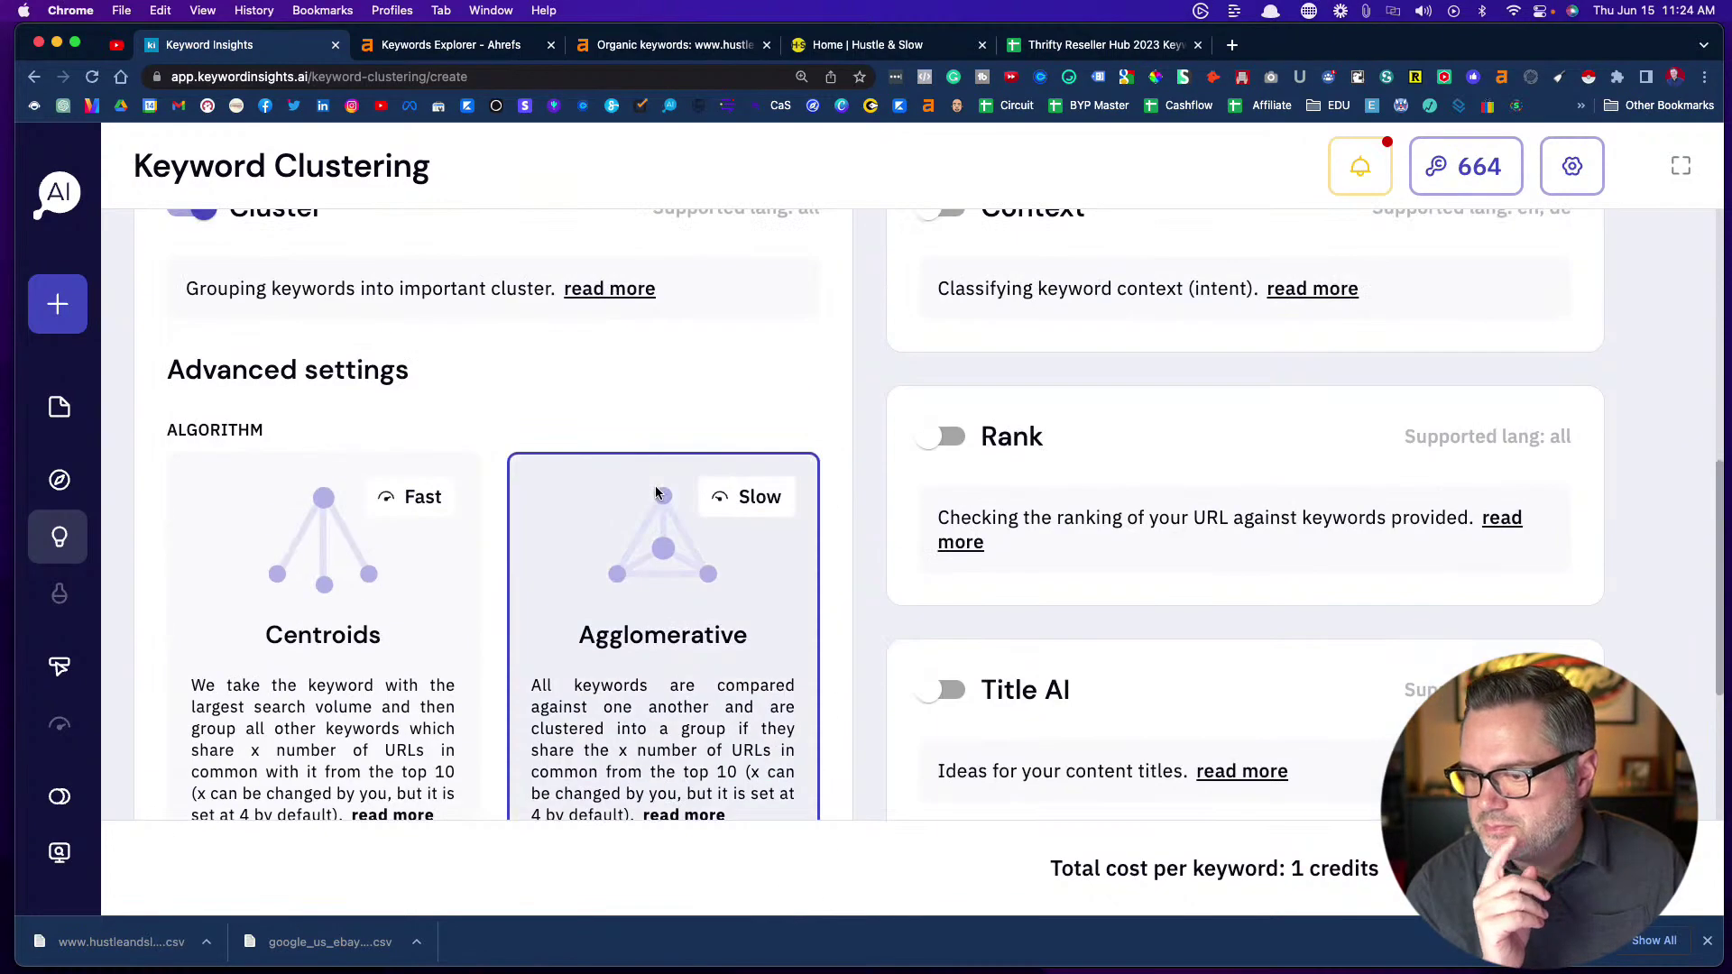
{"action": "scroll", "coordinate": [812, 494], "scroll_direction": "up", "scroll_amount": 2}
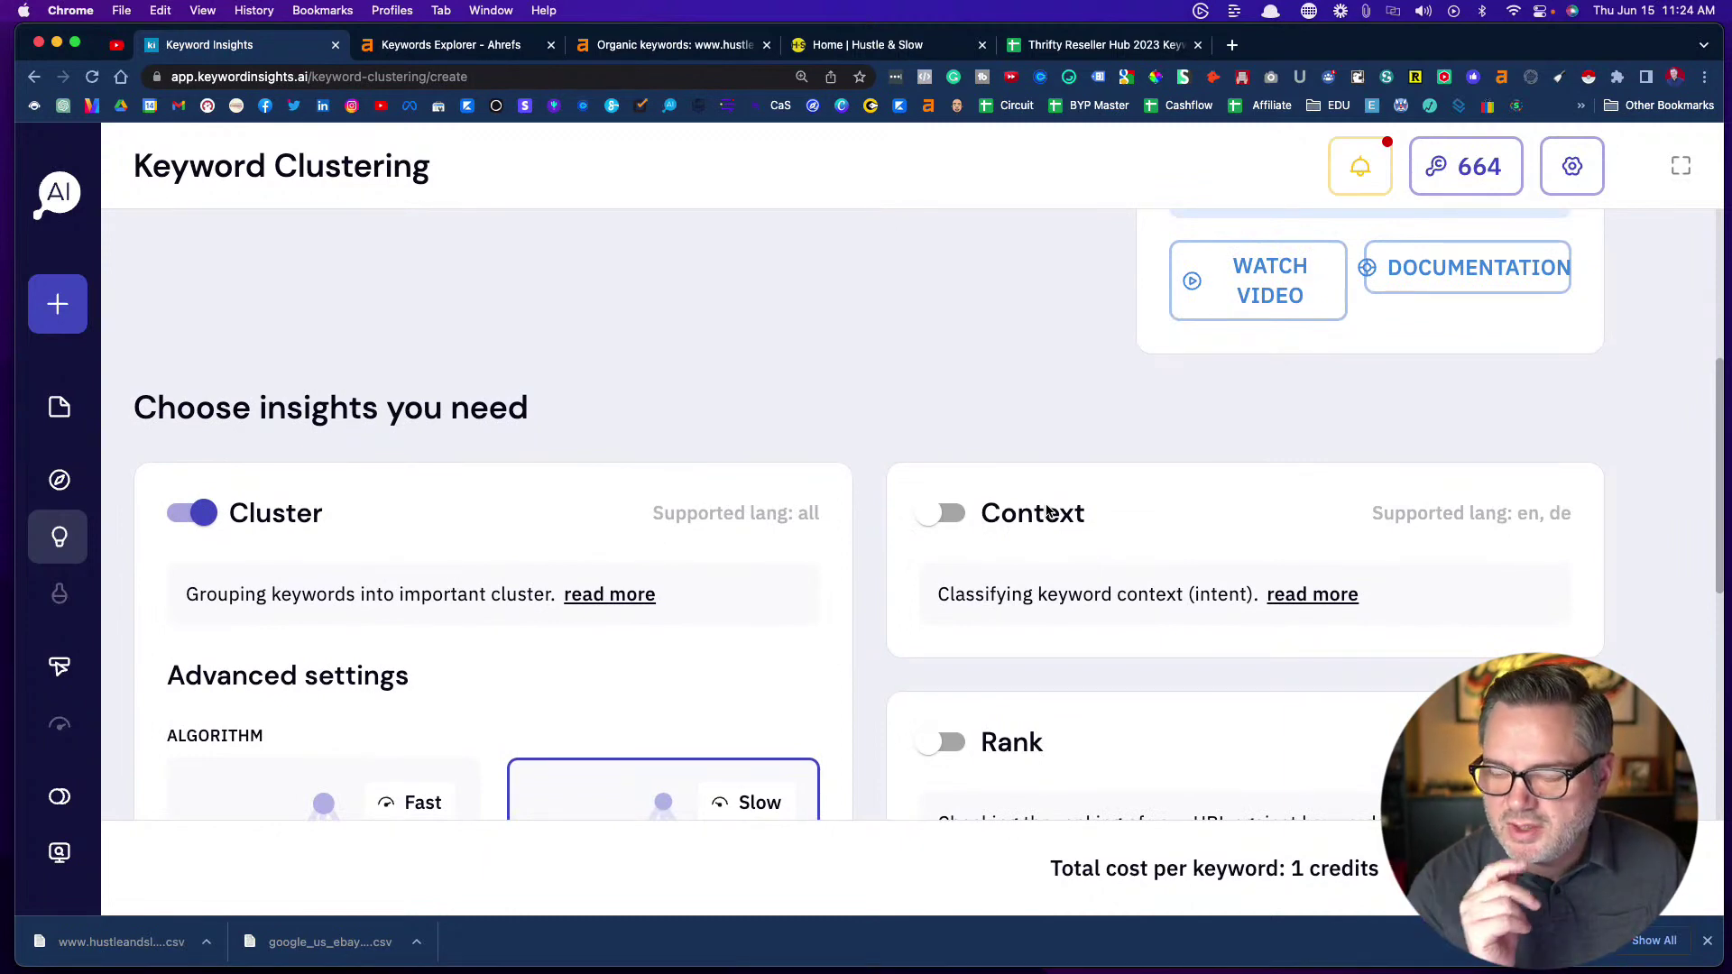
{"action": "scroll", "coordinate": [1050, 512], "scroll_direction": "down", "scroll_amount": 1}
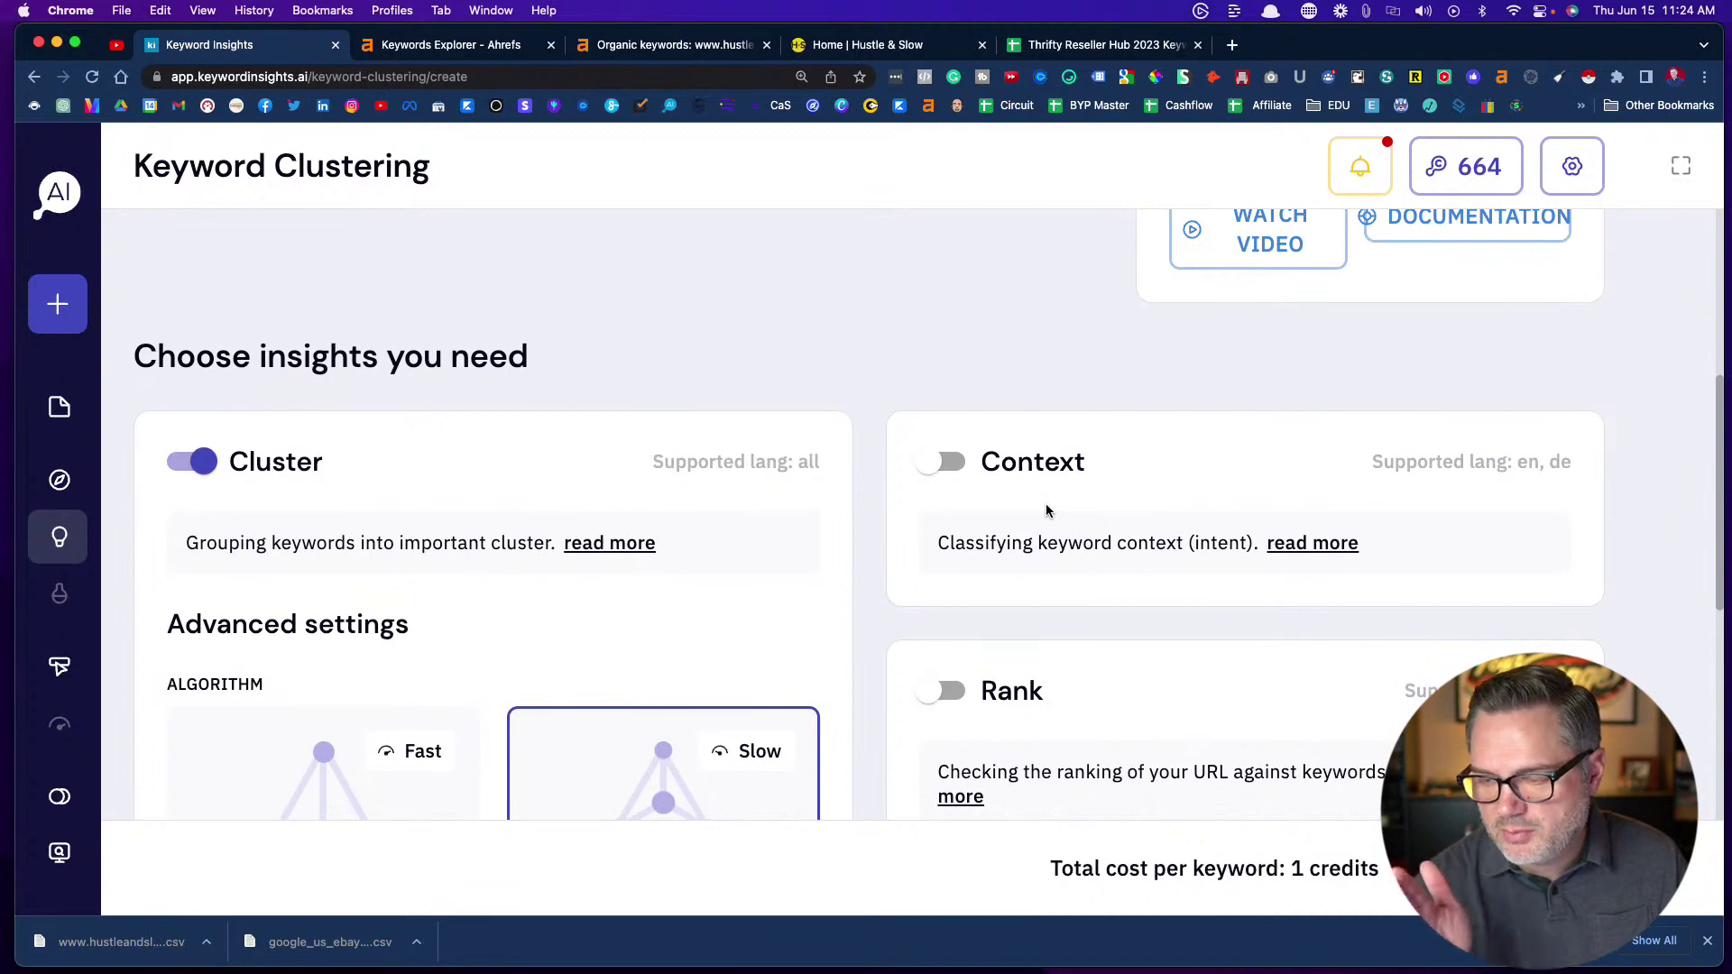
{"action": "scroll", "coordinate": [1046, 512], "scroll_direction": "down", "scroll_amount": 3}
{"action": "scroll", "coordinate": [1046, 512], "scroll_direction": "up", "scroll_amount": 2}
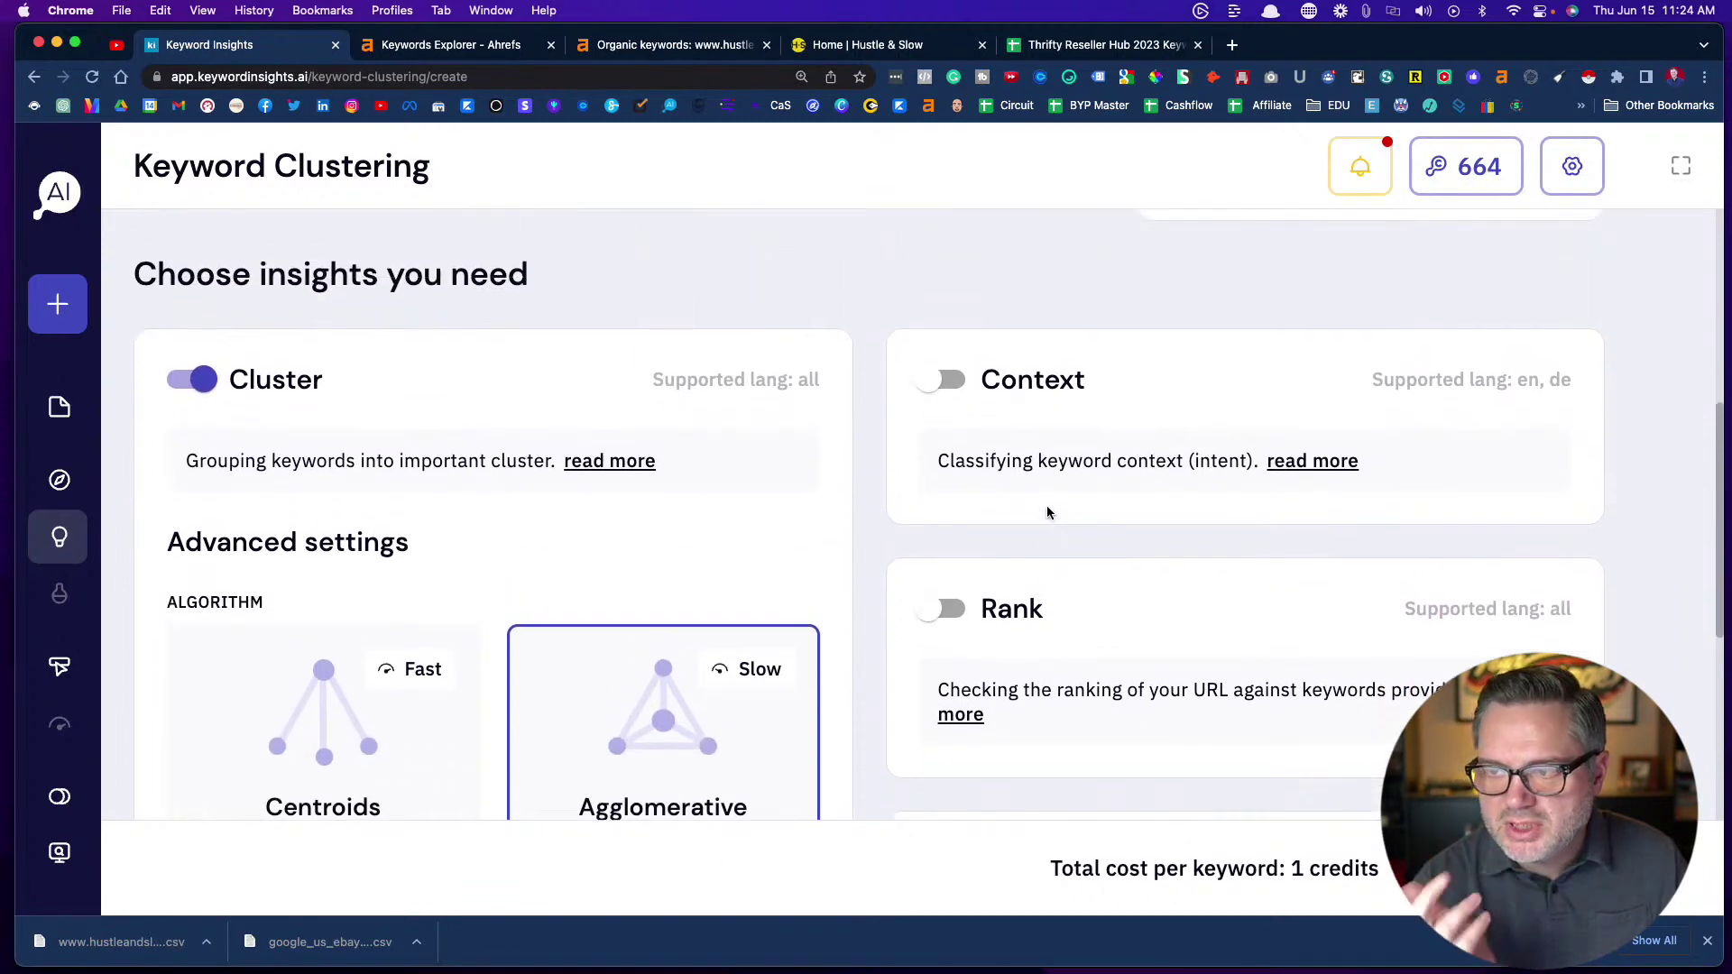
{"action": "scroll", "coordinate": [1047, 511], "scroll_direction": "up", "scroll_amount": 1}
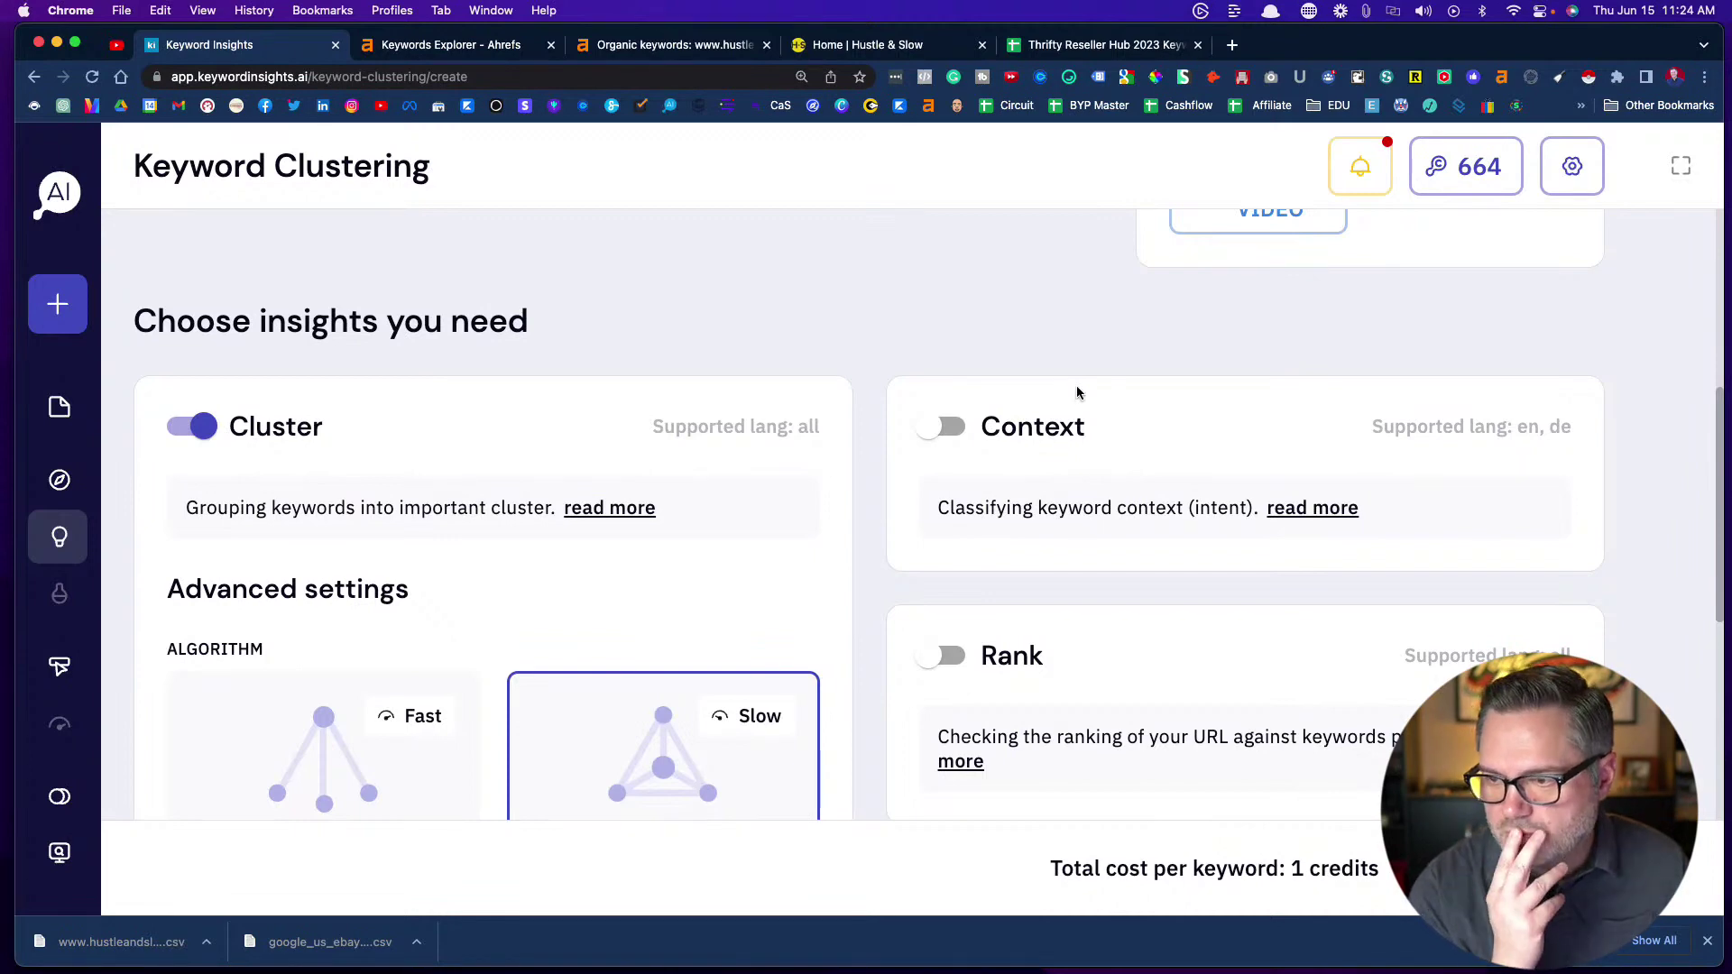
{"action": "scroll", "coordinate": [1078, 392], "scroll_direction": "down", "scroll_amount": 3}
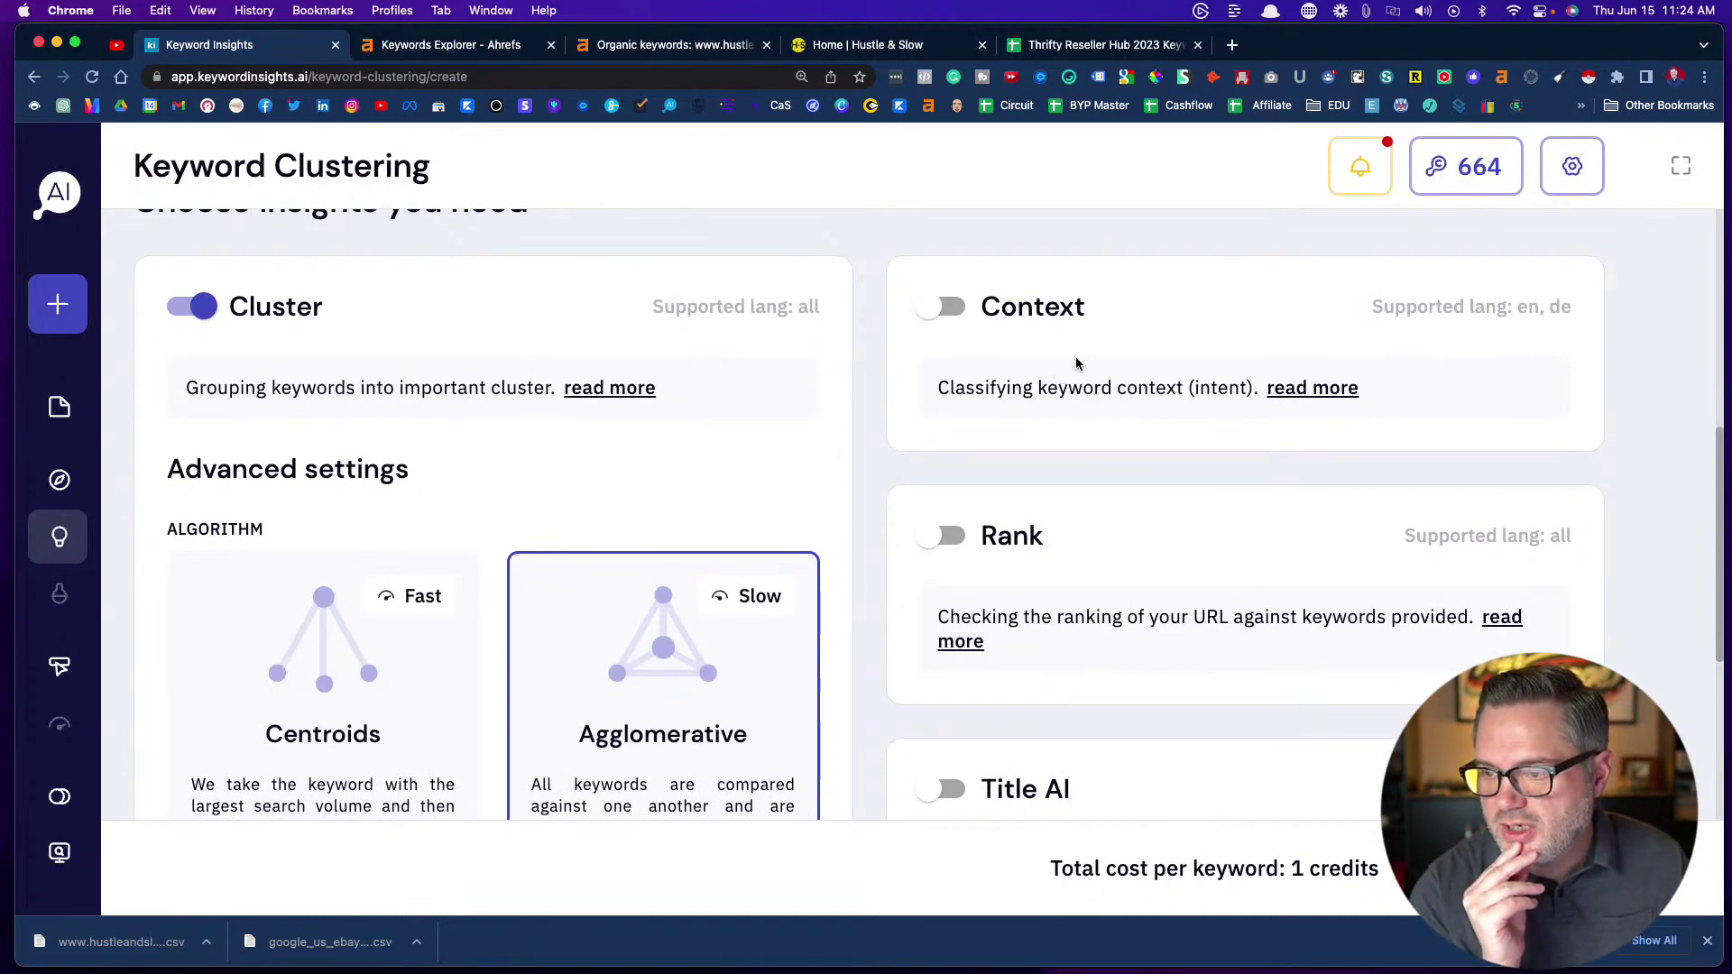
{"action": "scroll", "coordinate": [1074, 367], "scroll_direction": "down", "scroll_amount": 3}
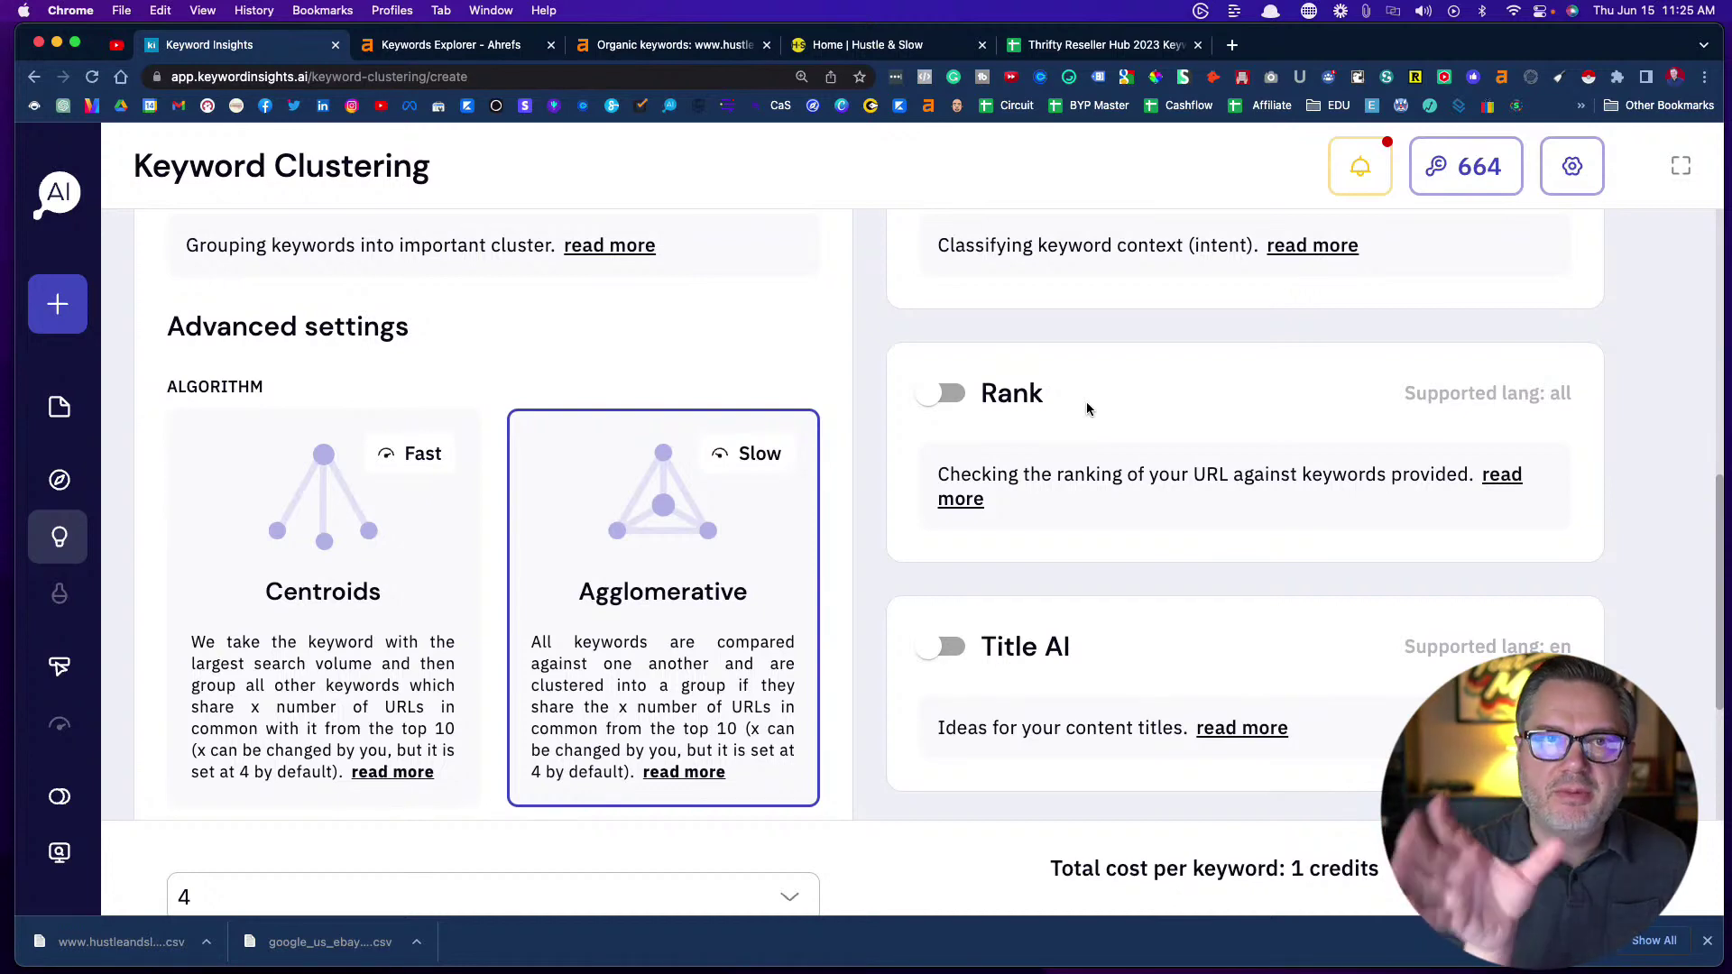
{"action": "scroll", "coordinate": [1096, 424], "scroll_direction": "down", "scroll_amount": 3}
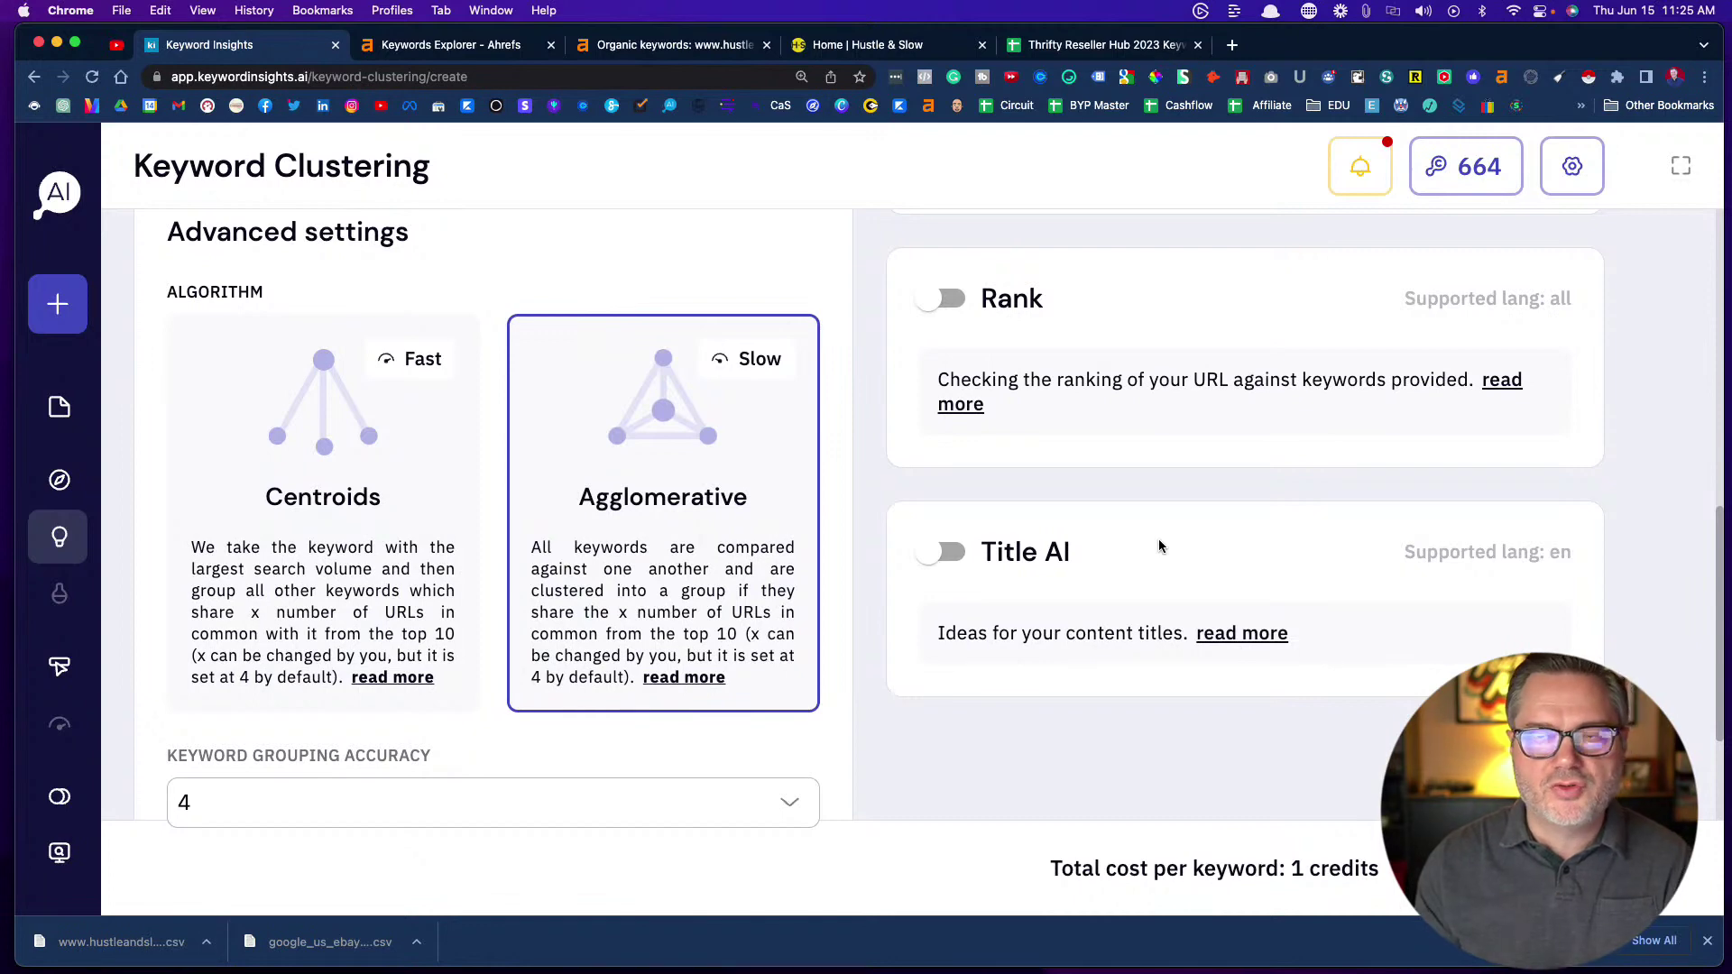
{"action": "scroll", "coordinate": [1200, 576], "scroll_direction": "down", "scroll_amount": 3}
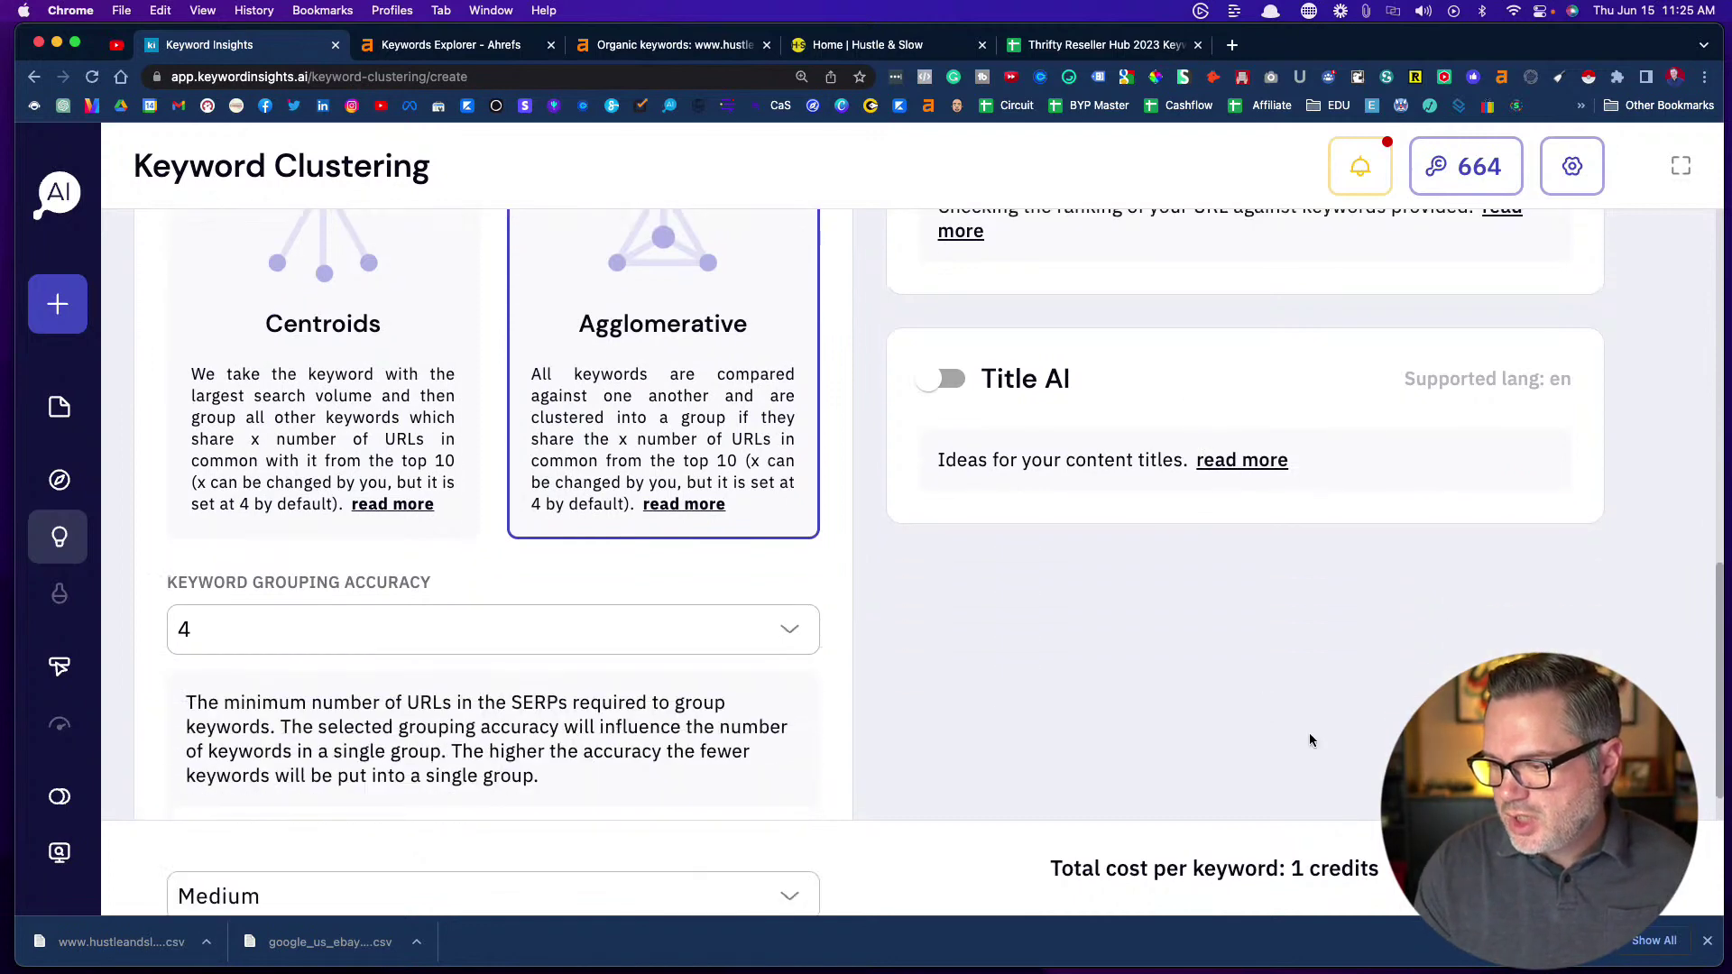
Return from the file upload stage to the insight selection and recheck the Cluster algorithm and optional insights
{"action": "scroll", "coordinate": [830, 519], "scroll_direction": "down", "scroll_amount": 5}
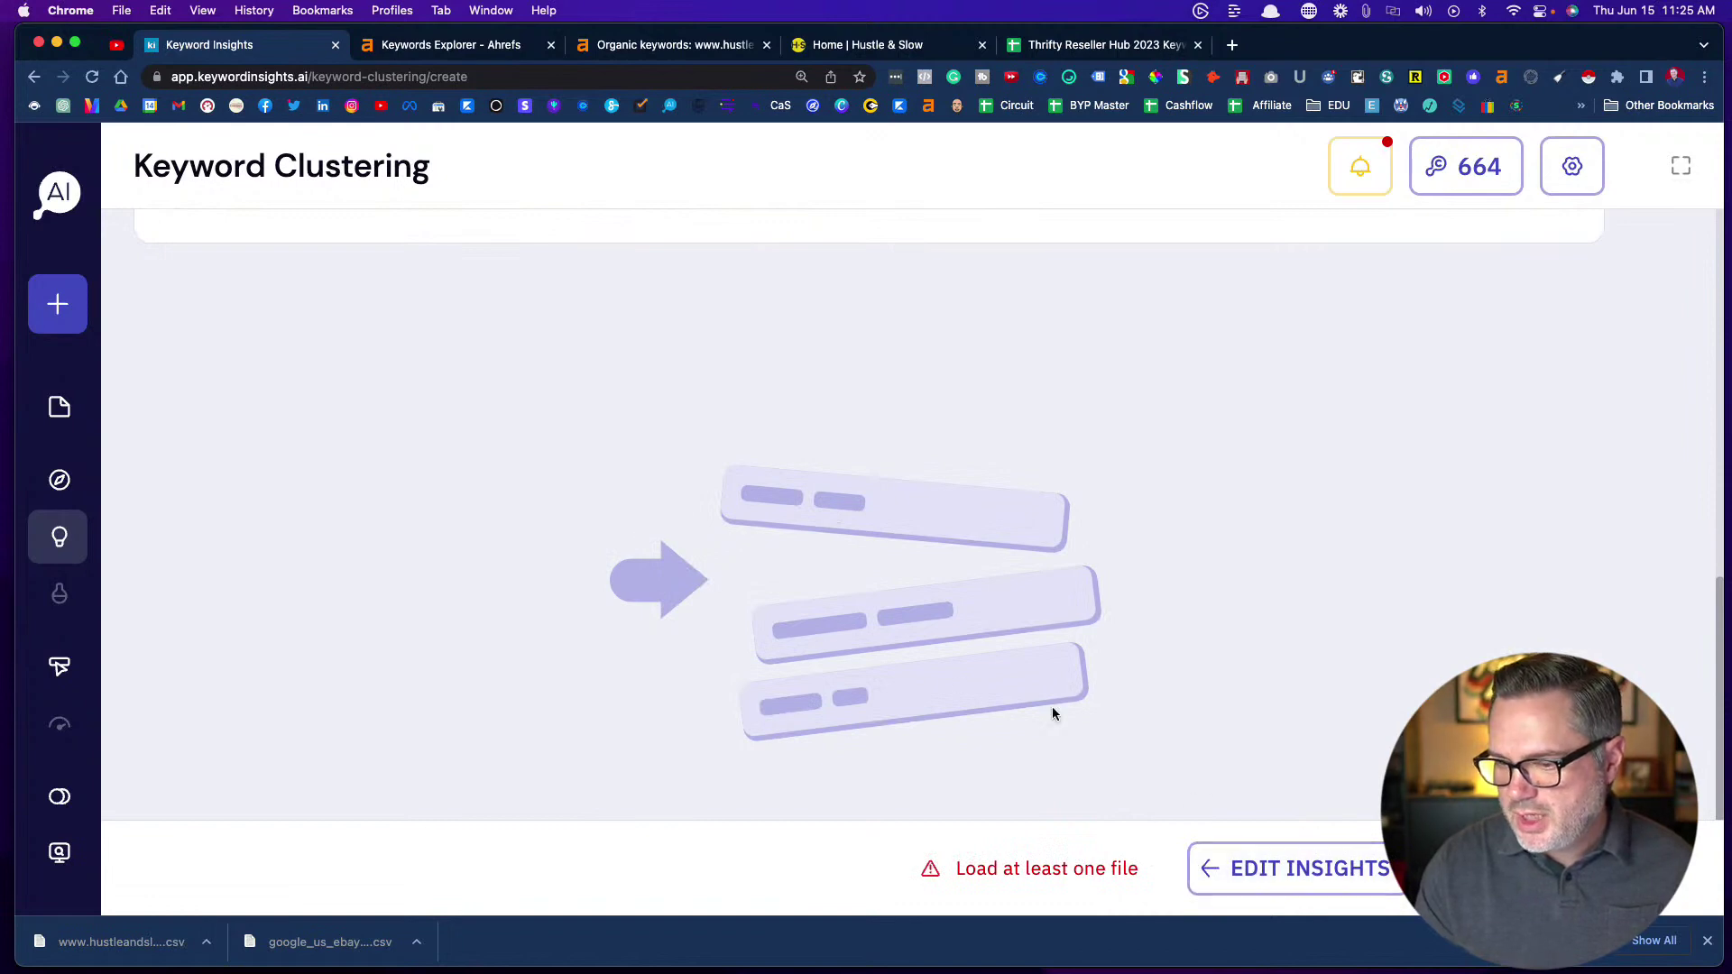
{"action": "left_click", "coordinate": [1274, 870]}
{"action": "scroll", "coordinate": [973, 715], "scroll_direction": "down", "scroll_amount": 8}
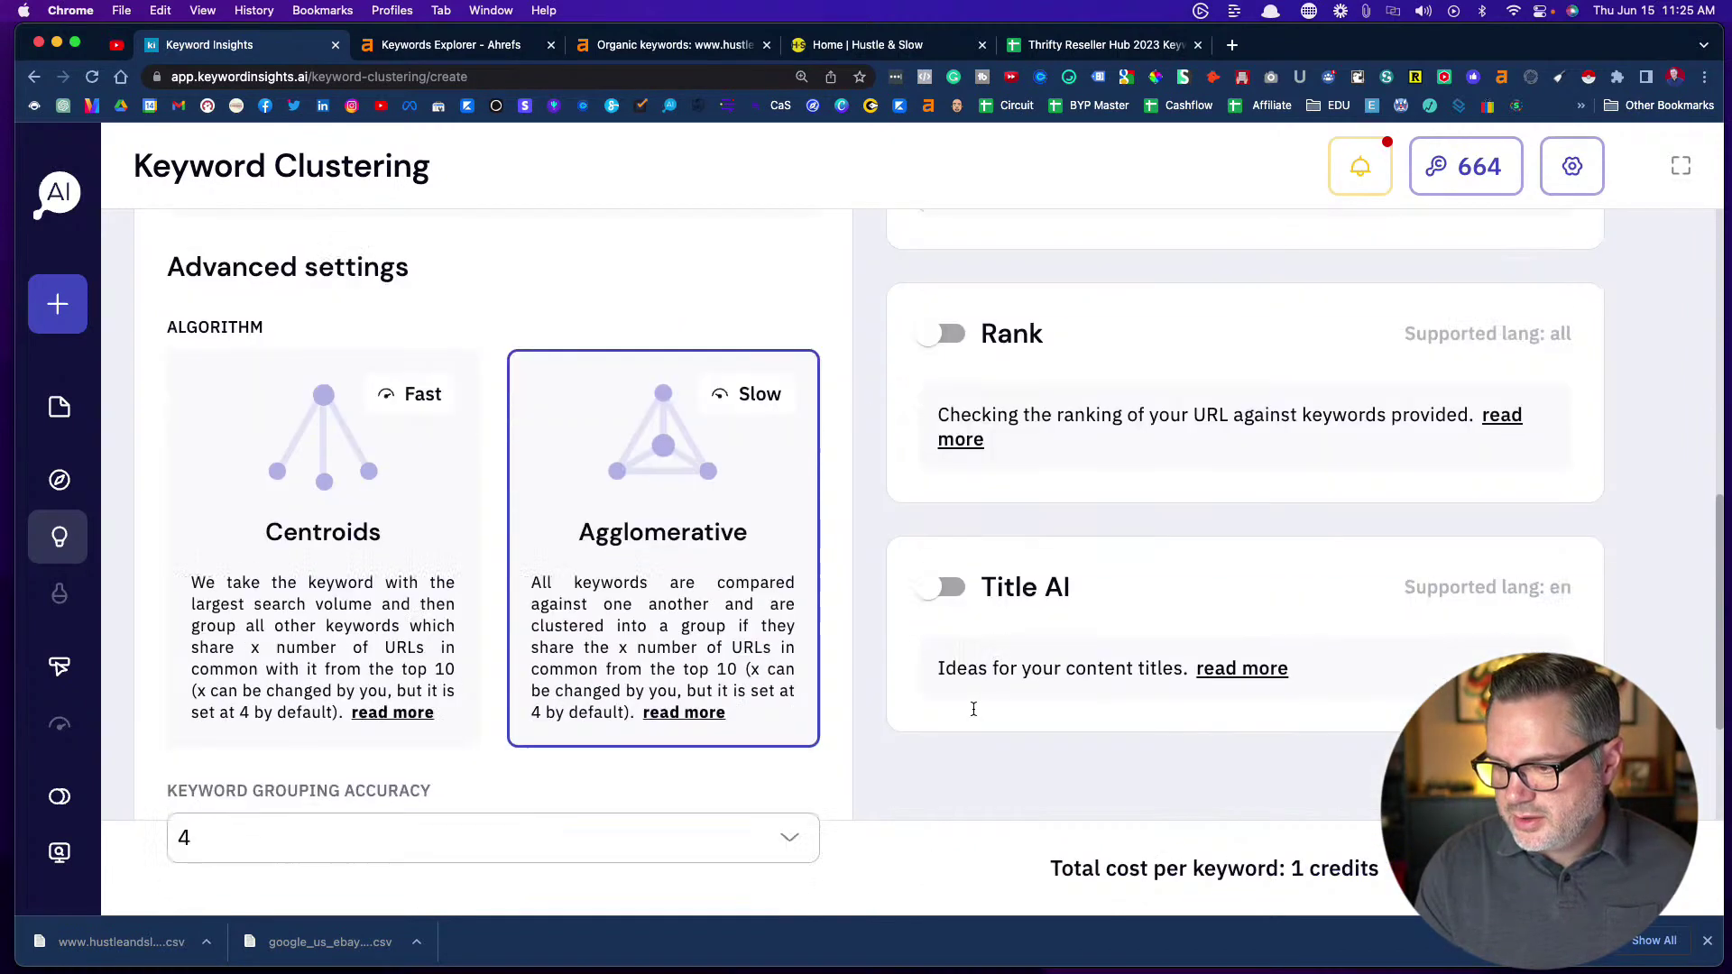
{"action": "scroll", "coordinate": [973, 715], "scroll_direction": "up", "scroll_amount": 6}
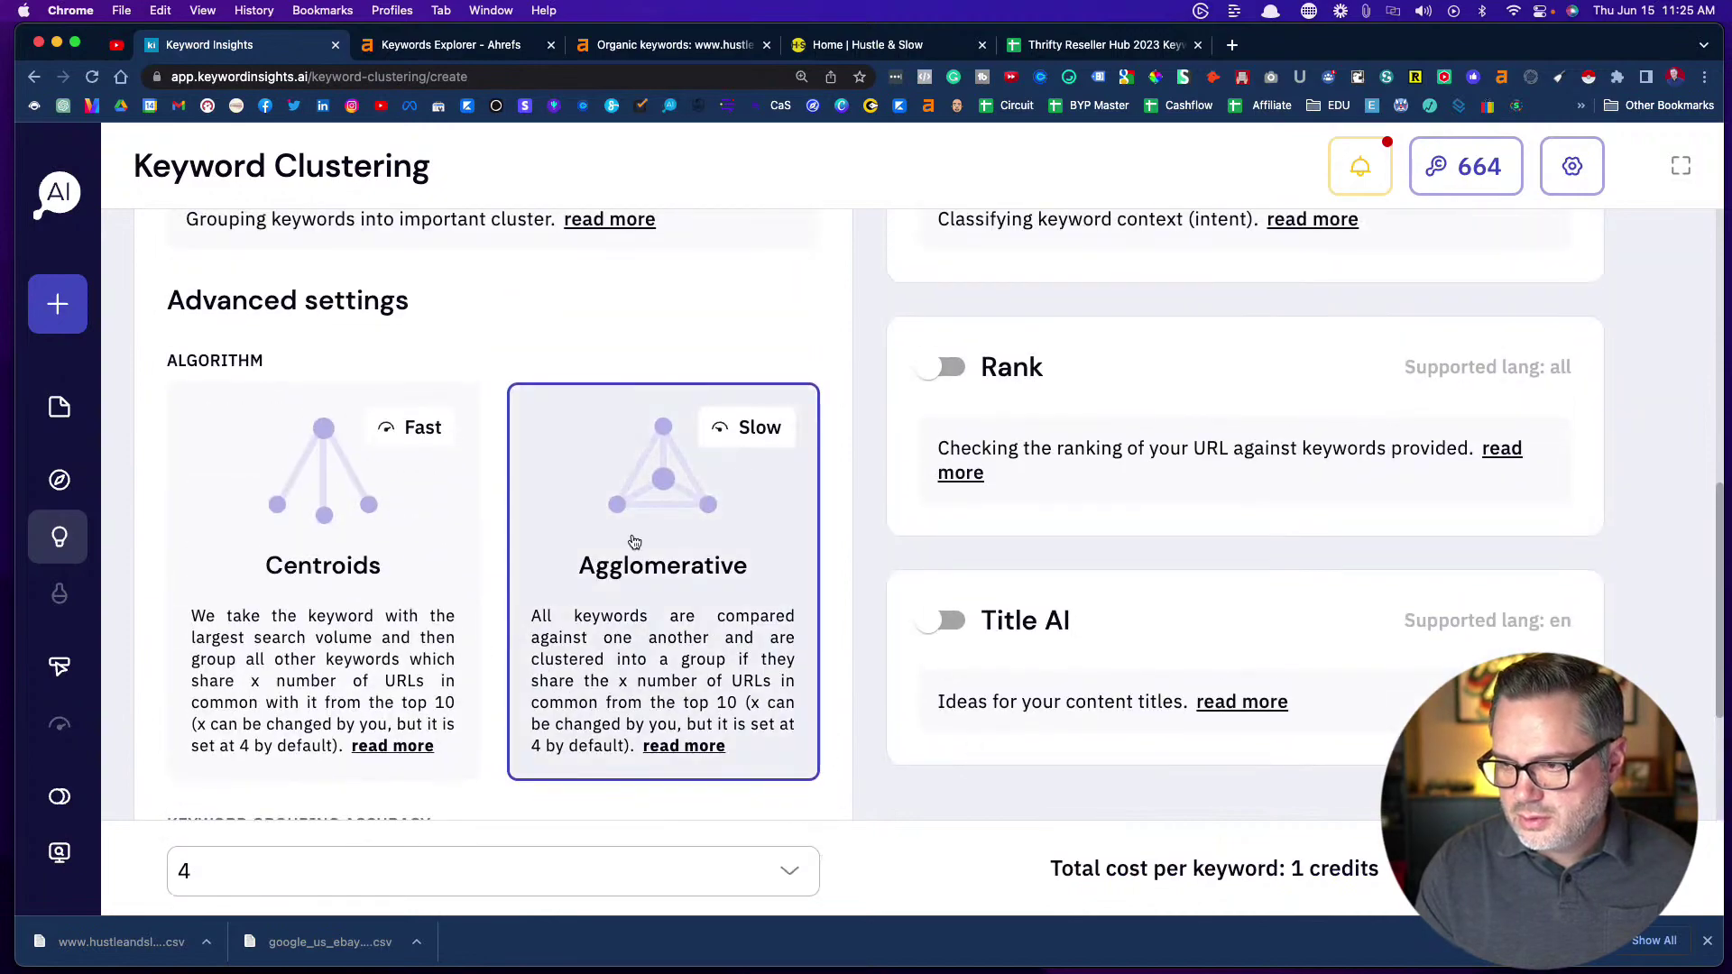
{"action": "scroll", "coordinate": [794, 510], "scroll_direction": "up", "scroll_amount": 5}
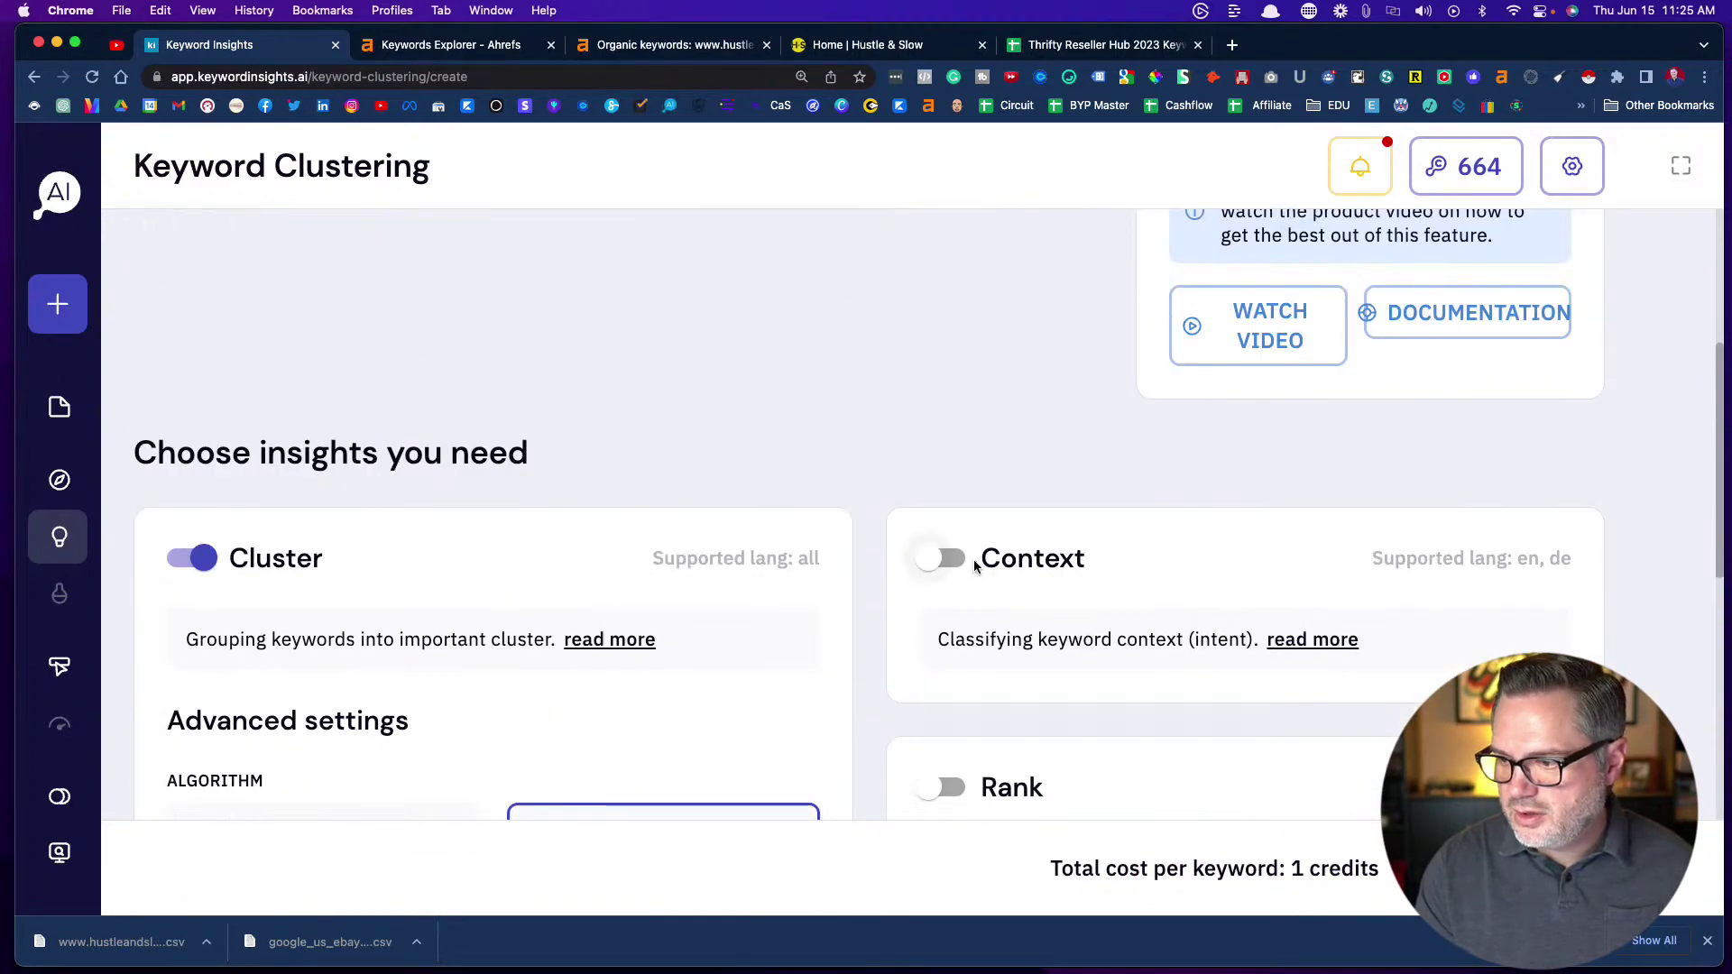
Proceed to the file stage and upload the newest hustleandslow.com organic-keywords and google_us_ebay_matching-terms CSV files from Downloads
{"action": "scroll", "coordinate": [974, 567], "scroll_direction": "down", "scroll_amount": 10}
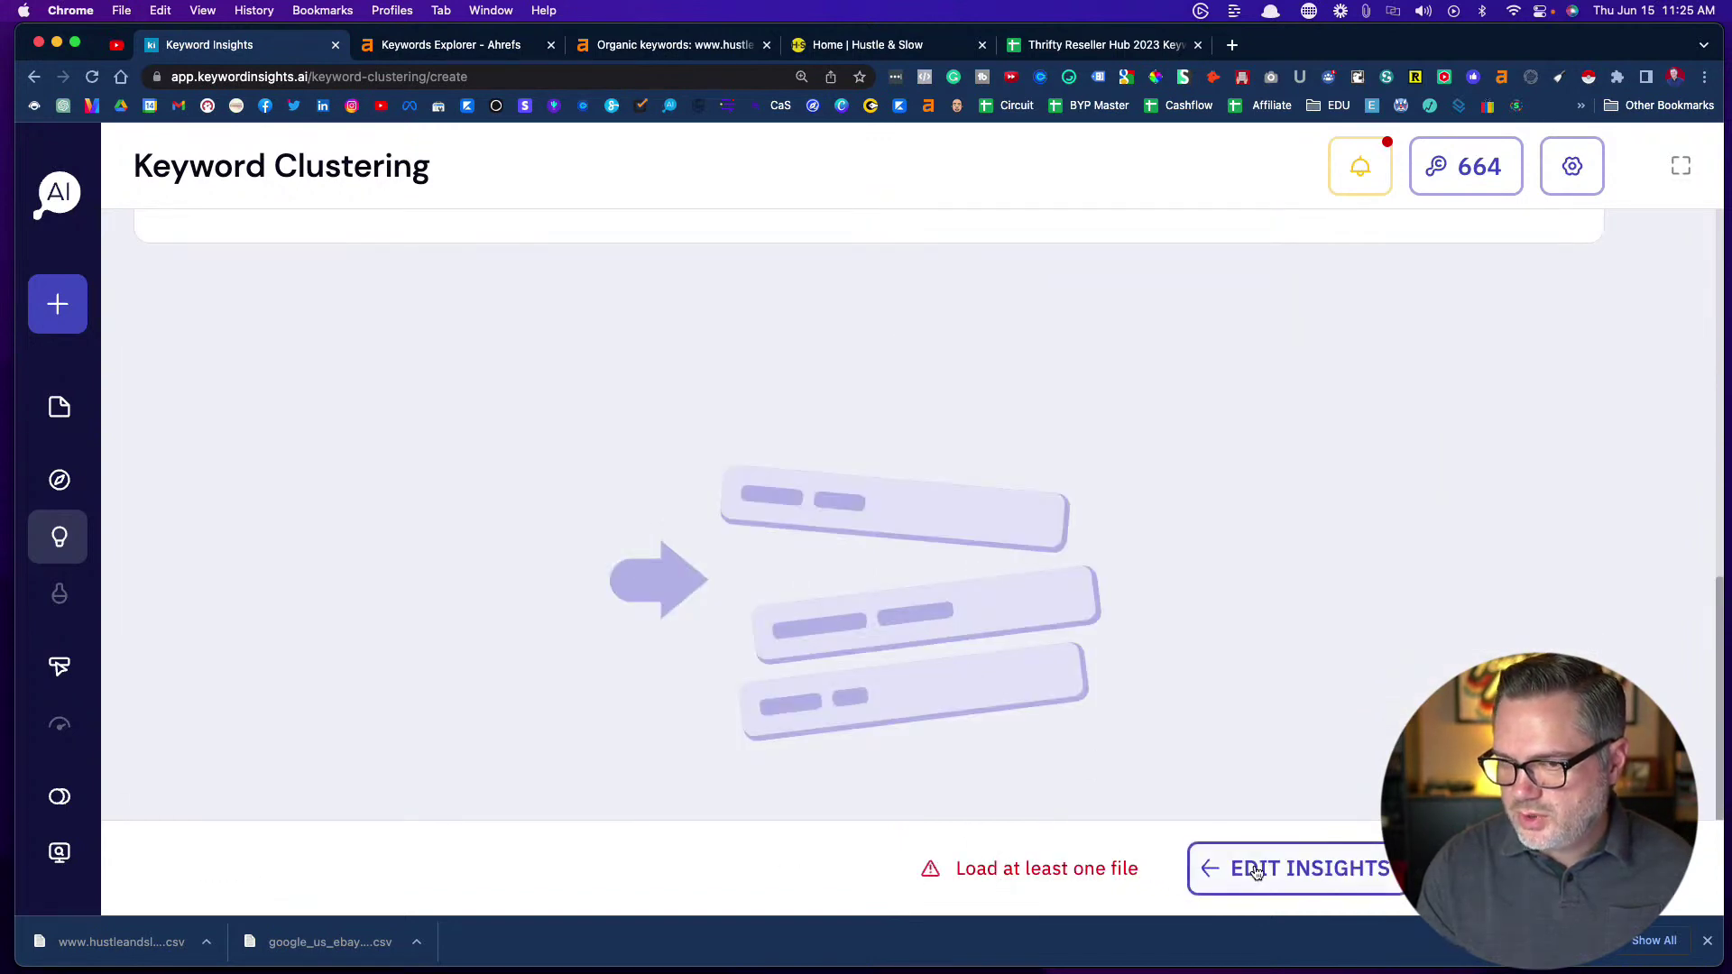
{"action": "scroll", "coordinate": [1057, 692], "scroll_direction": "down", "scroll_amount": 3}
{"action": "scroll", "coordinate": [1056, 692], "scroll_direction": "down", "scroll_amount": 2}
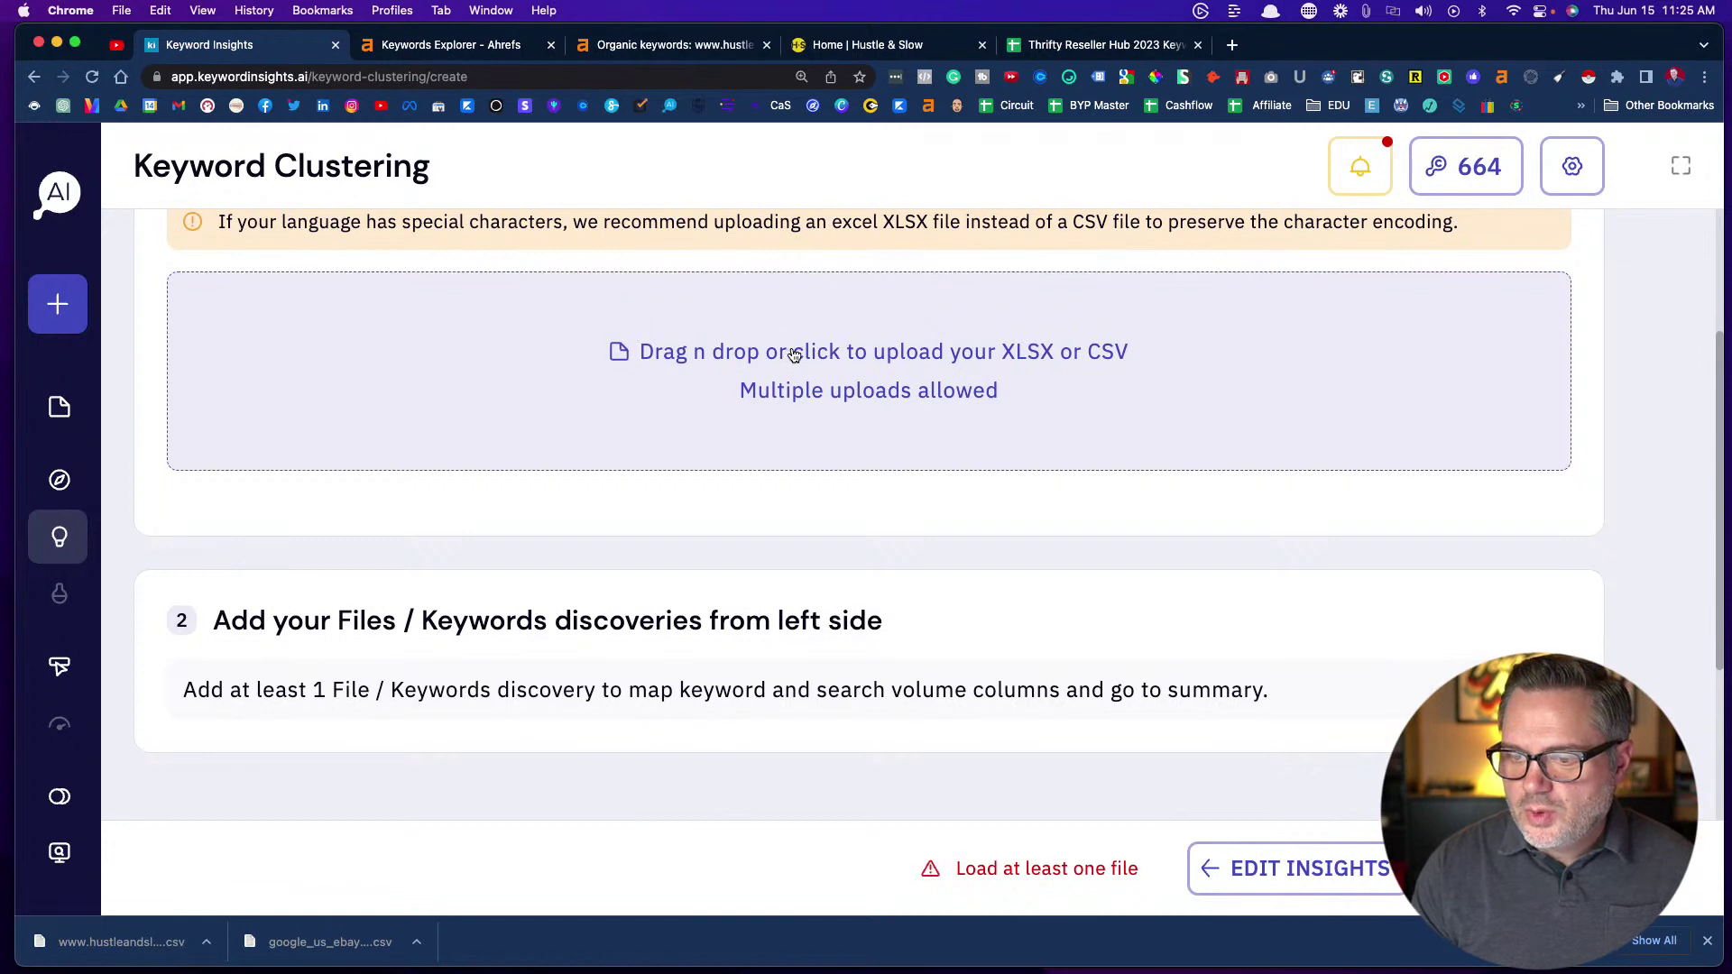
{"action": "left_click", "coordinate": [792, 353]}
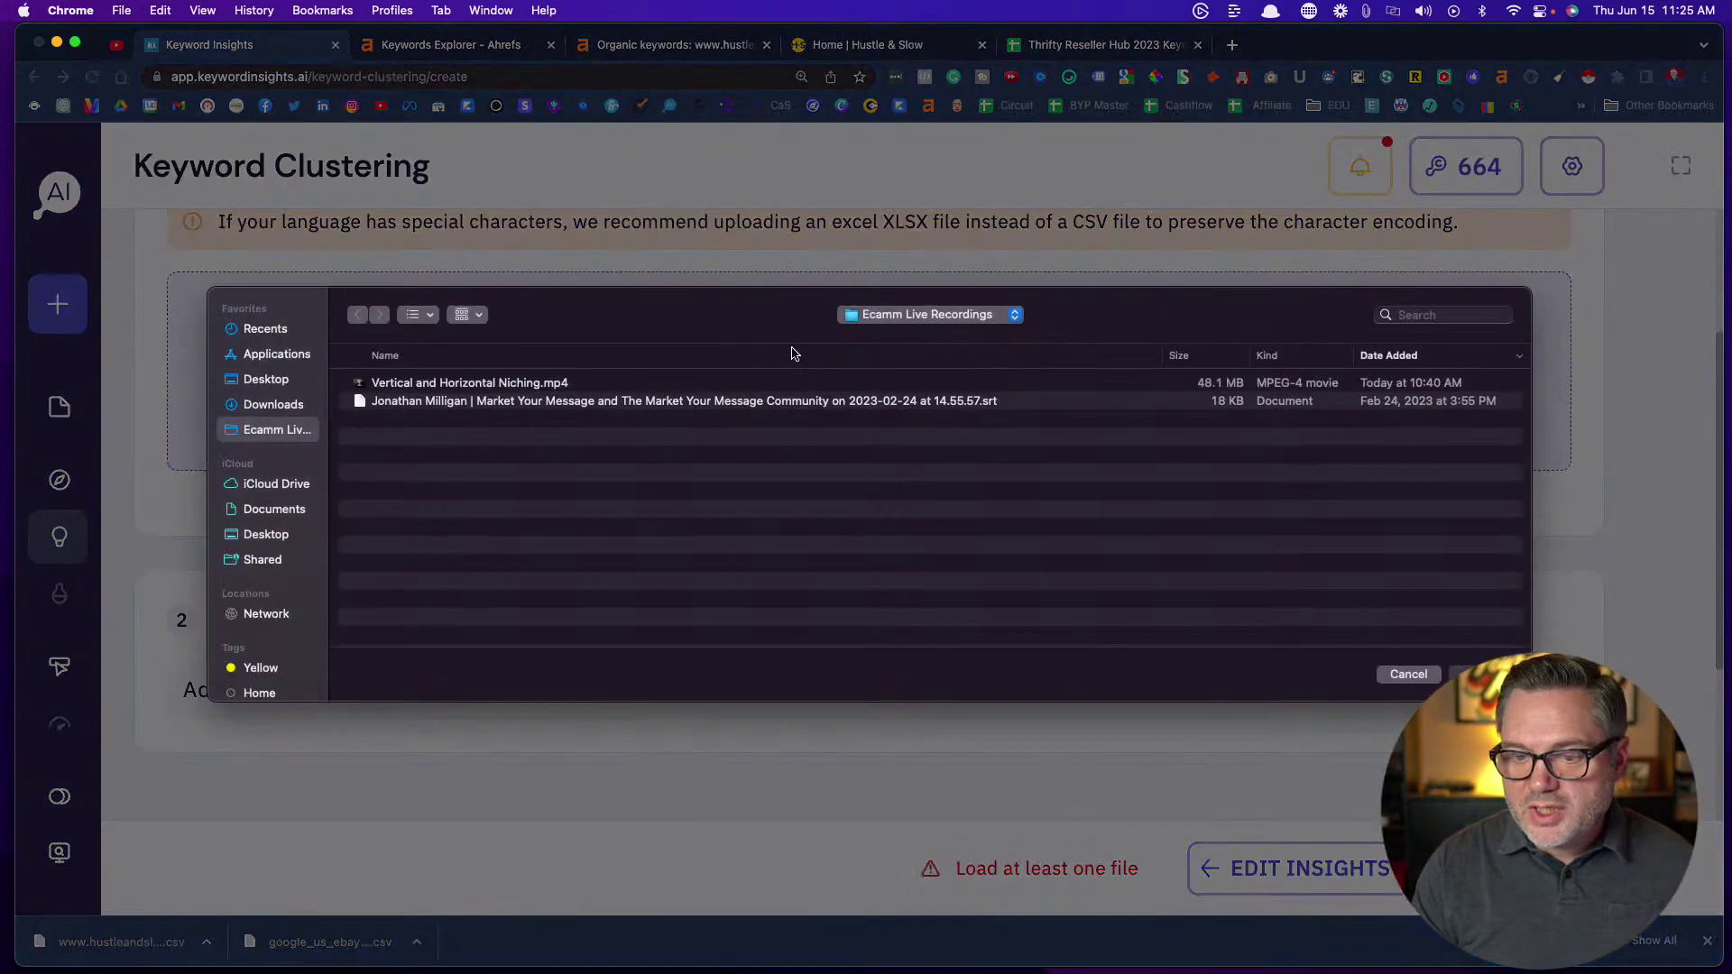
{"action": "left_click", "coordinate": [263, 408]}
{"action": "left_click", "coordinate": [435, 384]}
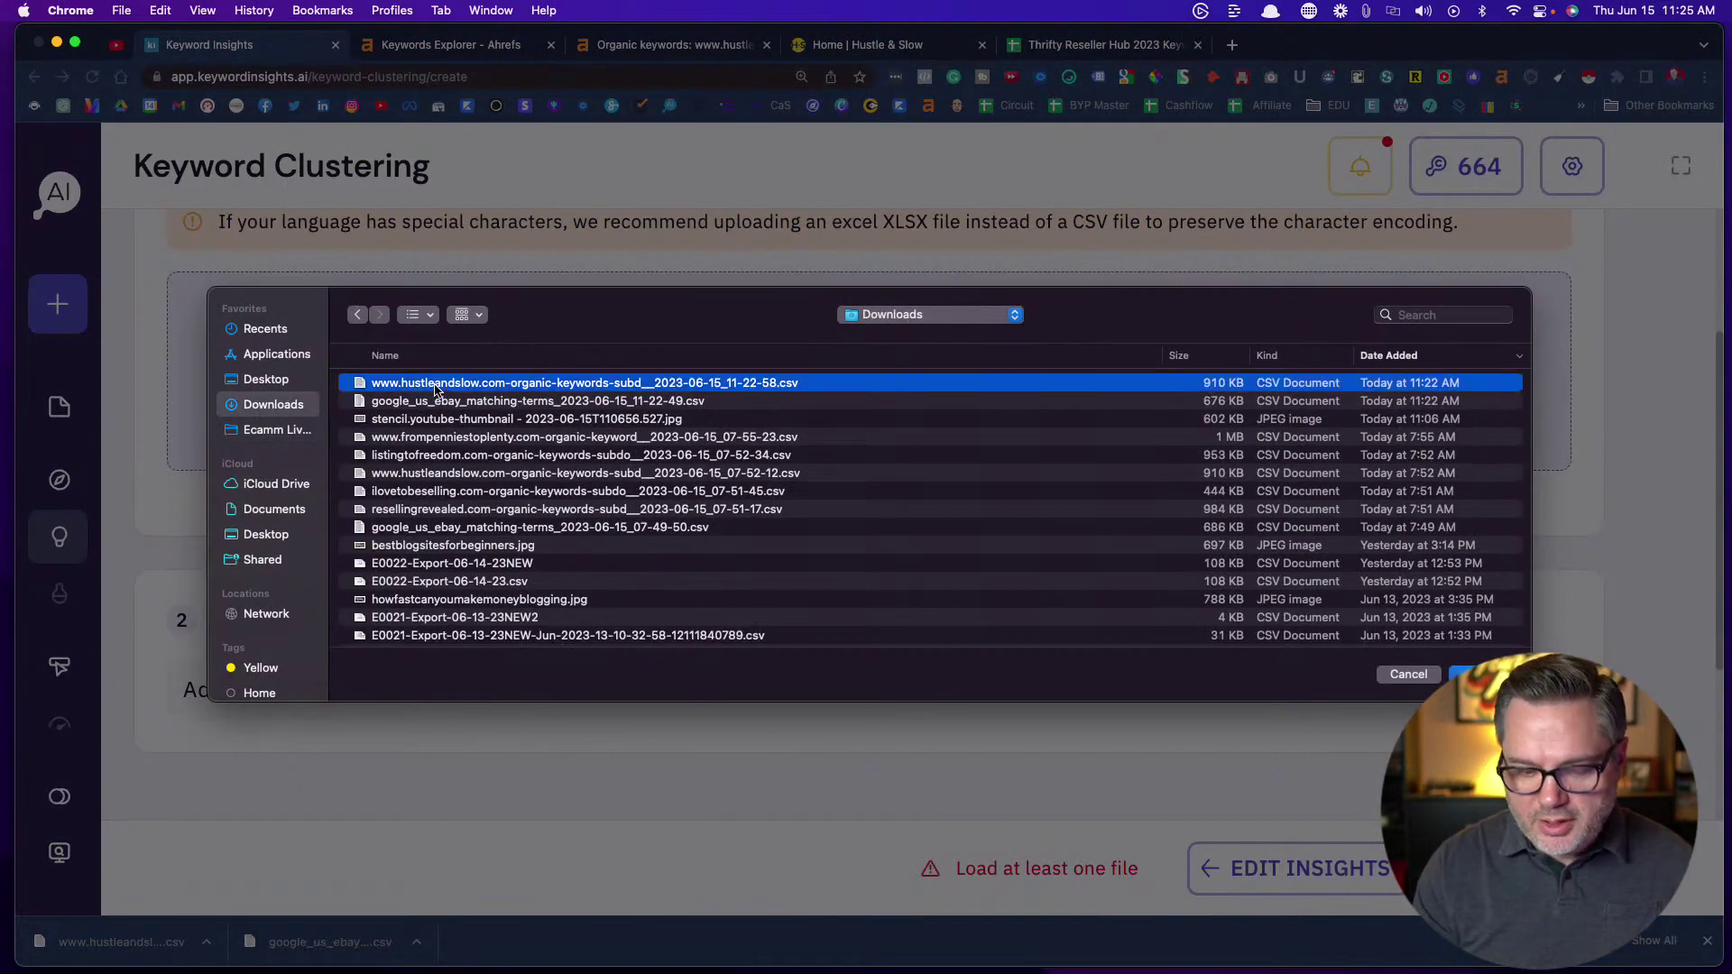
{"action": "left_click", "coordinate": [437, 402], "text": "shift"}
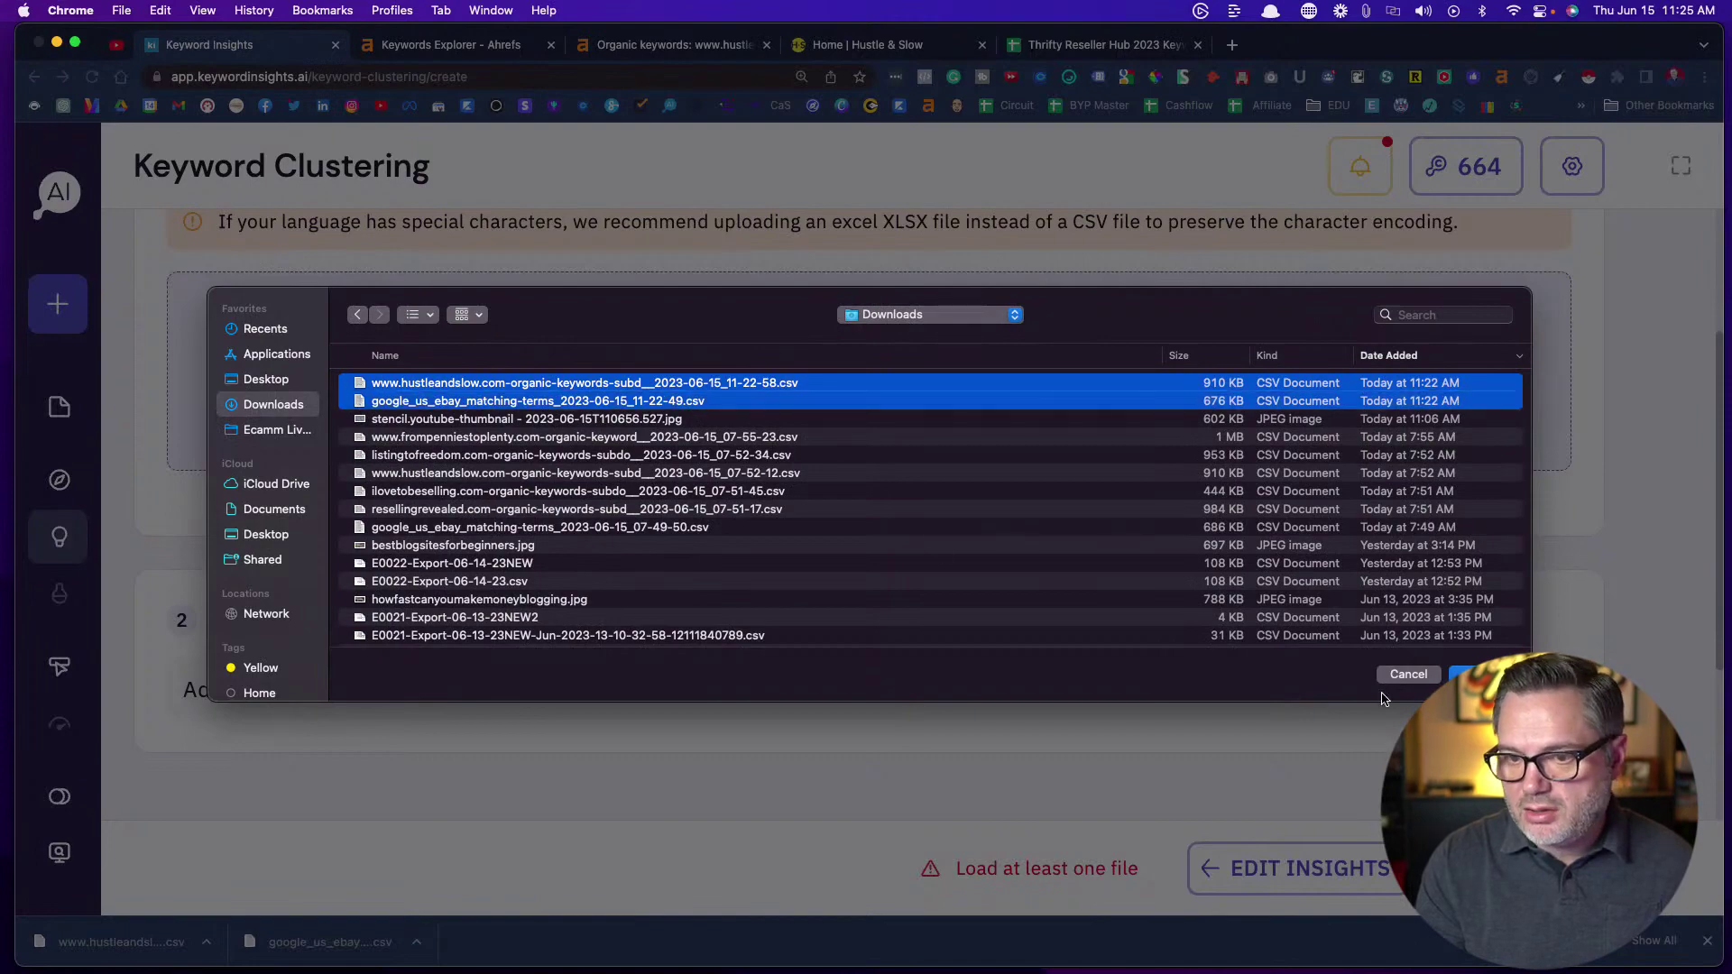
{"action": "key", "text": "Return"}
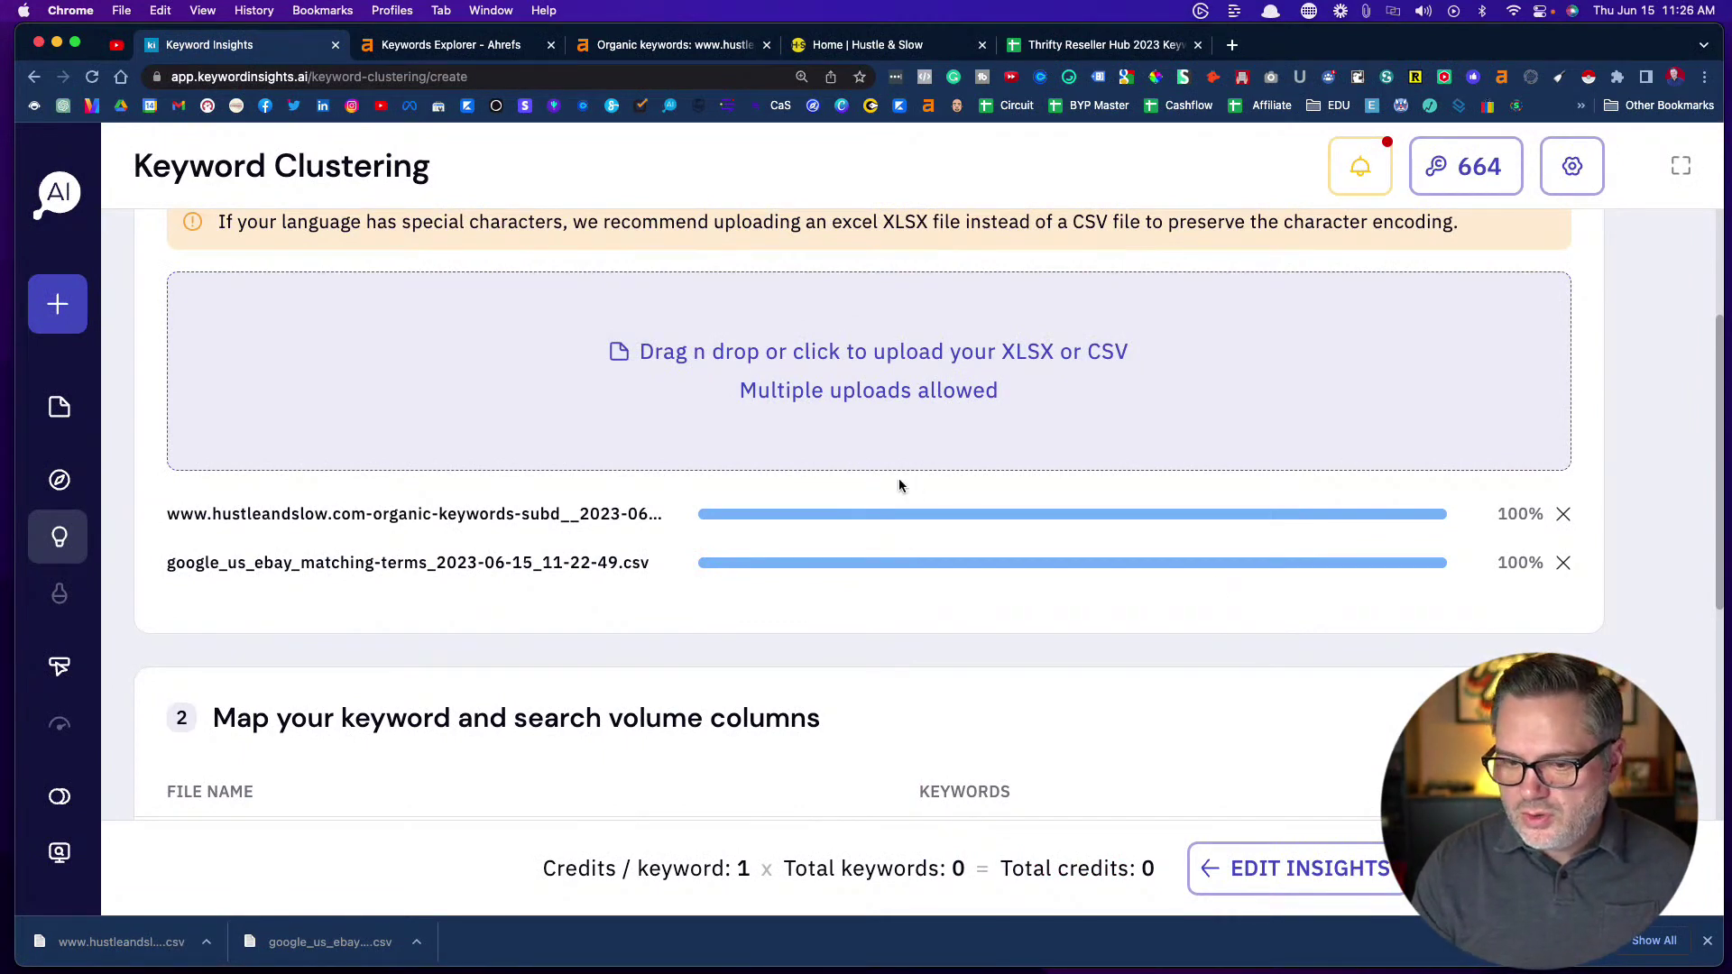
Map the hustleandslow.com file's keyword column to Keyword and its volume column to Volume
{"action": "scroll", "coordinate": [900, 486], "scroll_direction": "down", "scroll_amount": 6}
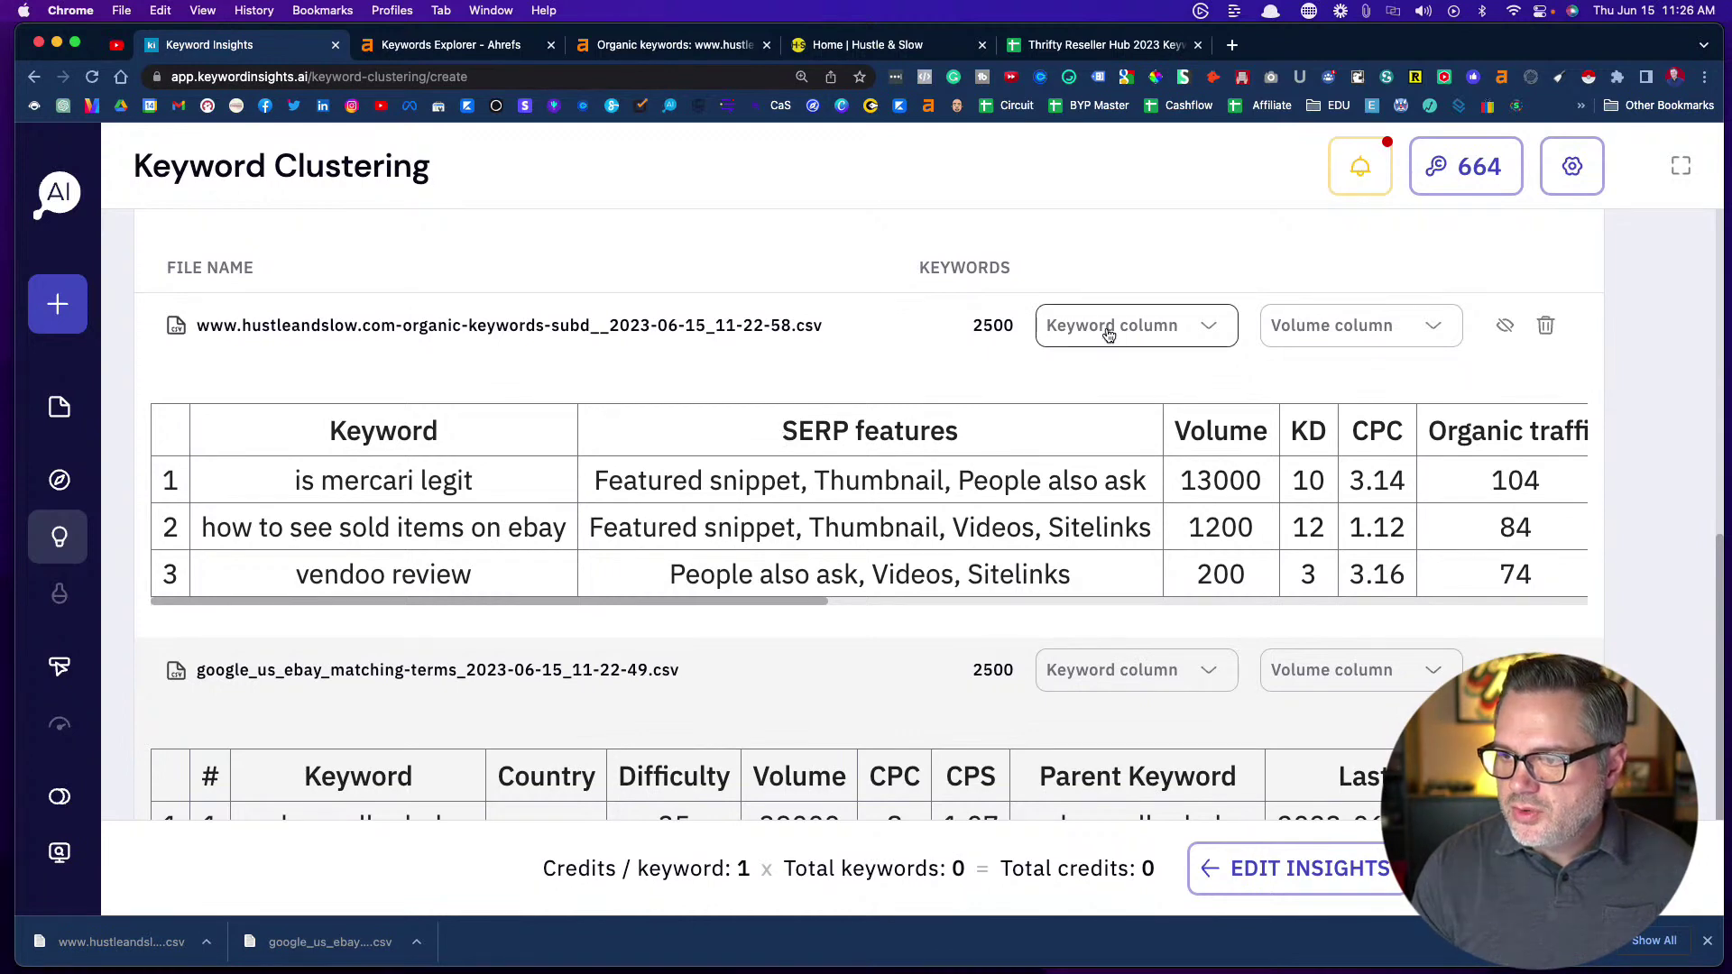
{"action": "left_click", "coordinate": [1109, 336]}
{"action": "left_click", "coordinate": [1086, 370]}
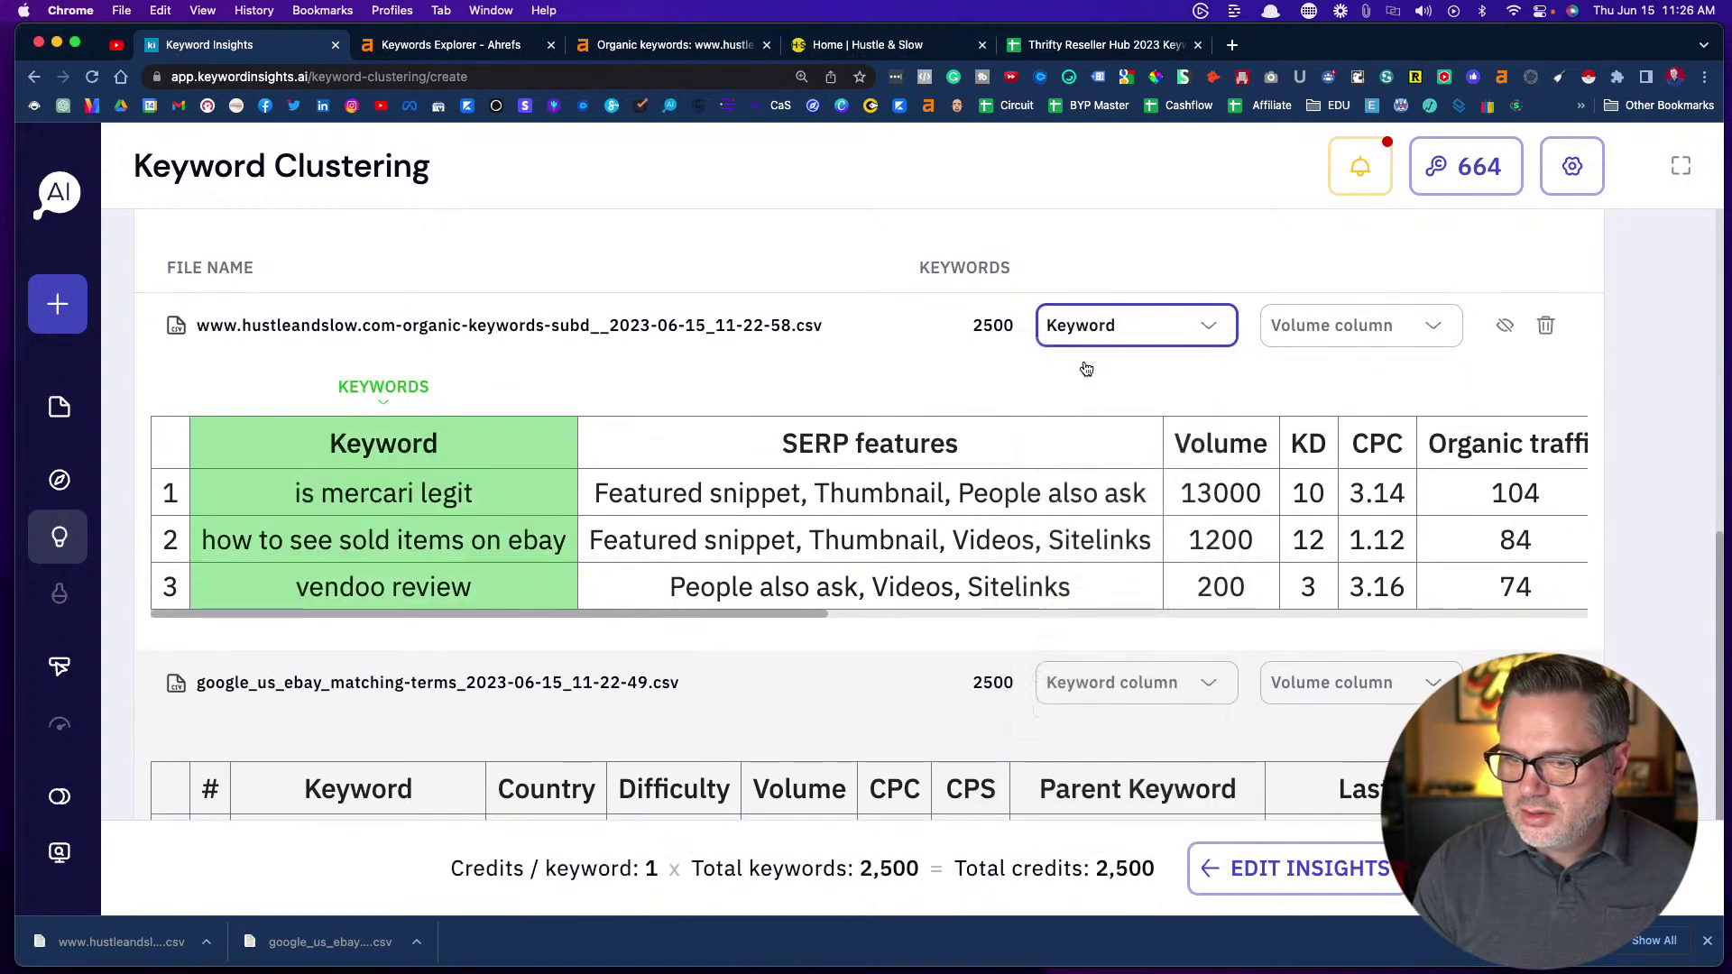
{"action": "left_click", "coordinate": [1333, 329]}
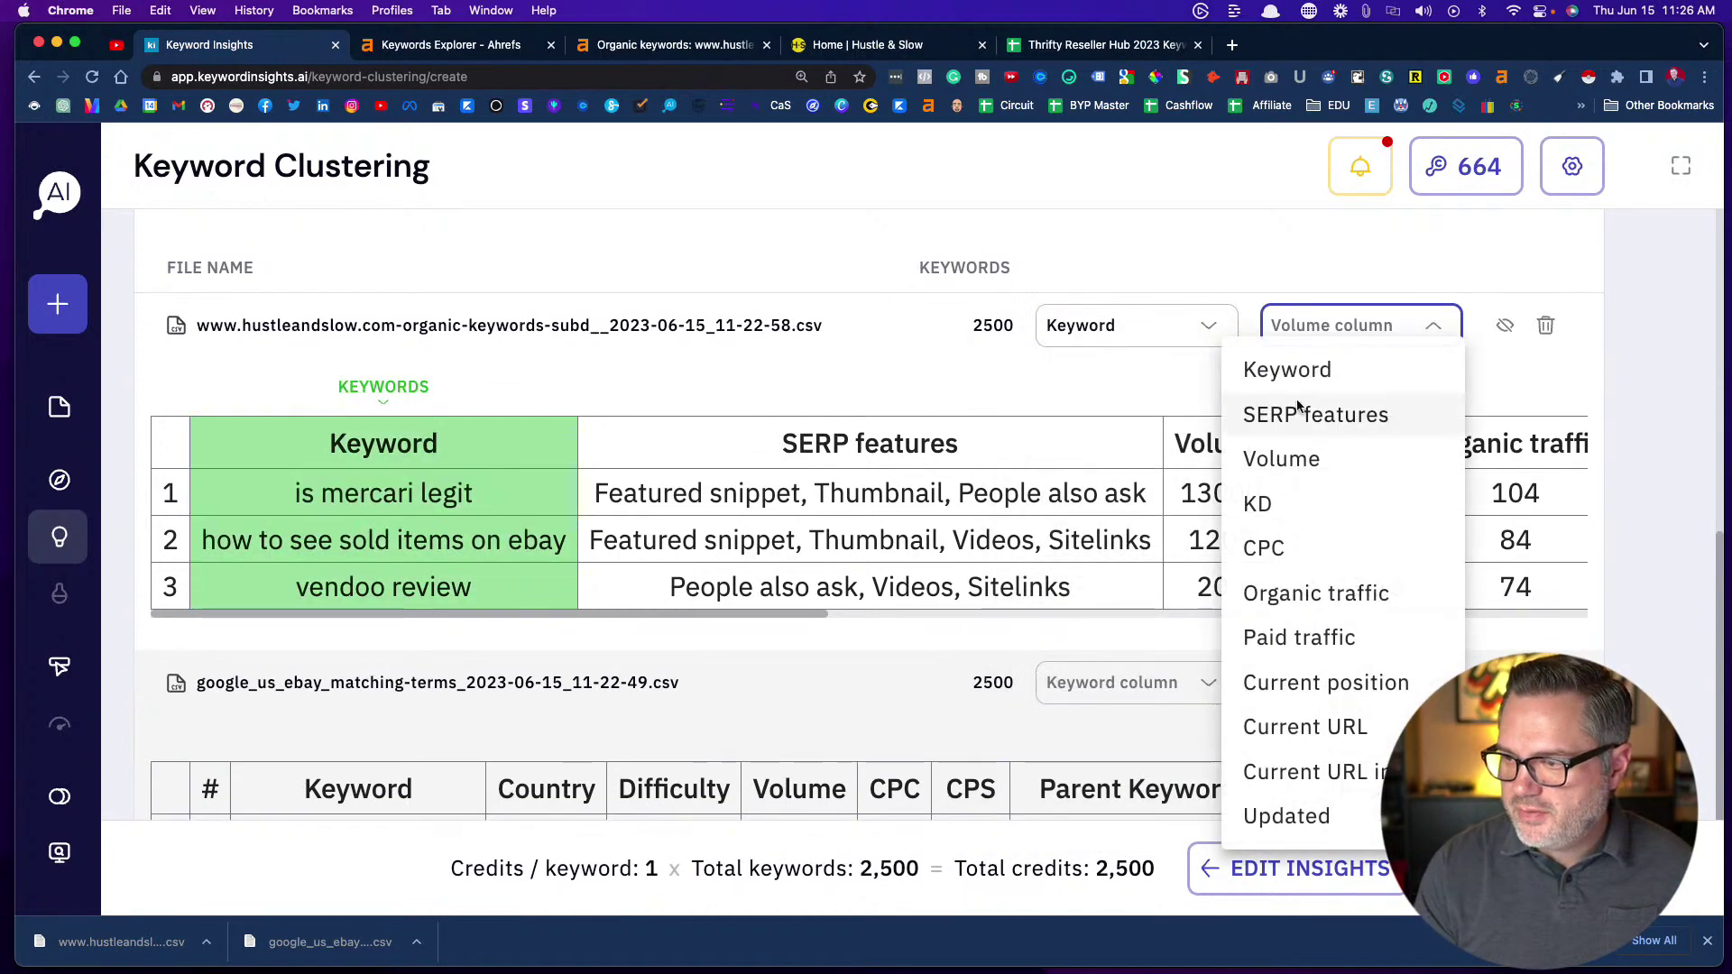
{"action": "left_click", "coordinate": [1286, 460]}
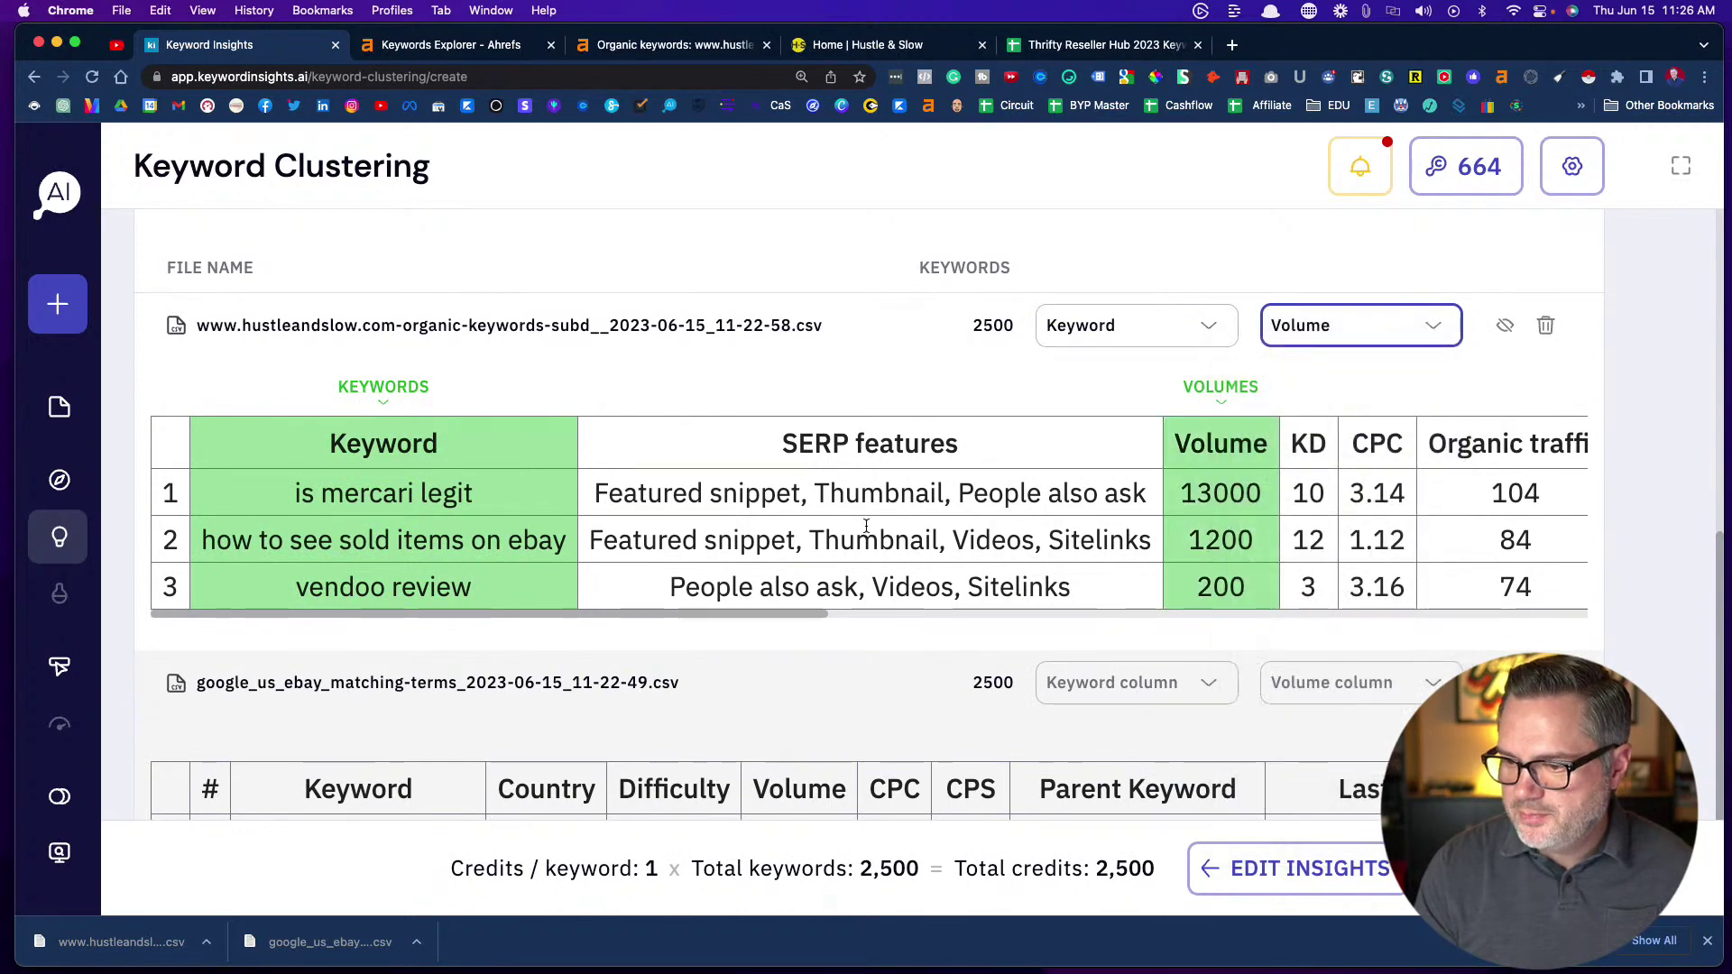
Map the google_us_ebay_matching-terms file's keyword column to Keyword and its volume column to Volume
{"action": "scroll", "coordinate": [866, 526], "scroll_direction": "down", "scroll_amount": 3}
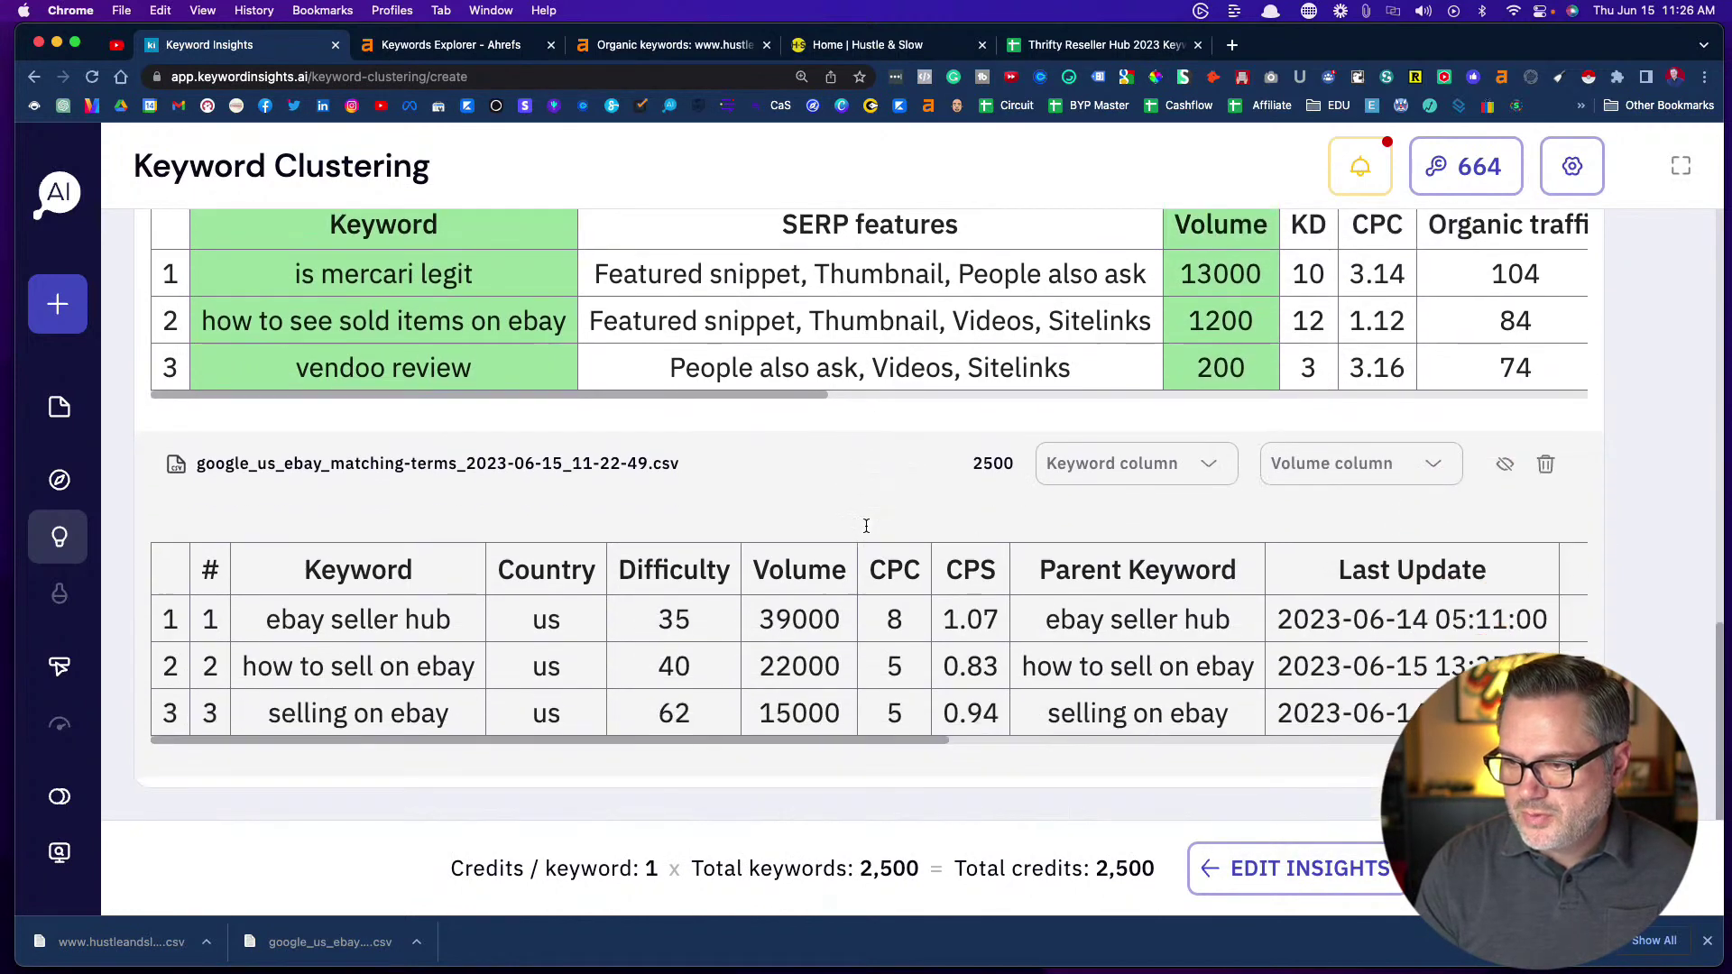
{"action": "left_click", "coordinate": [1112, 478]}
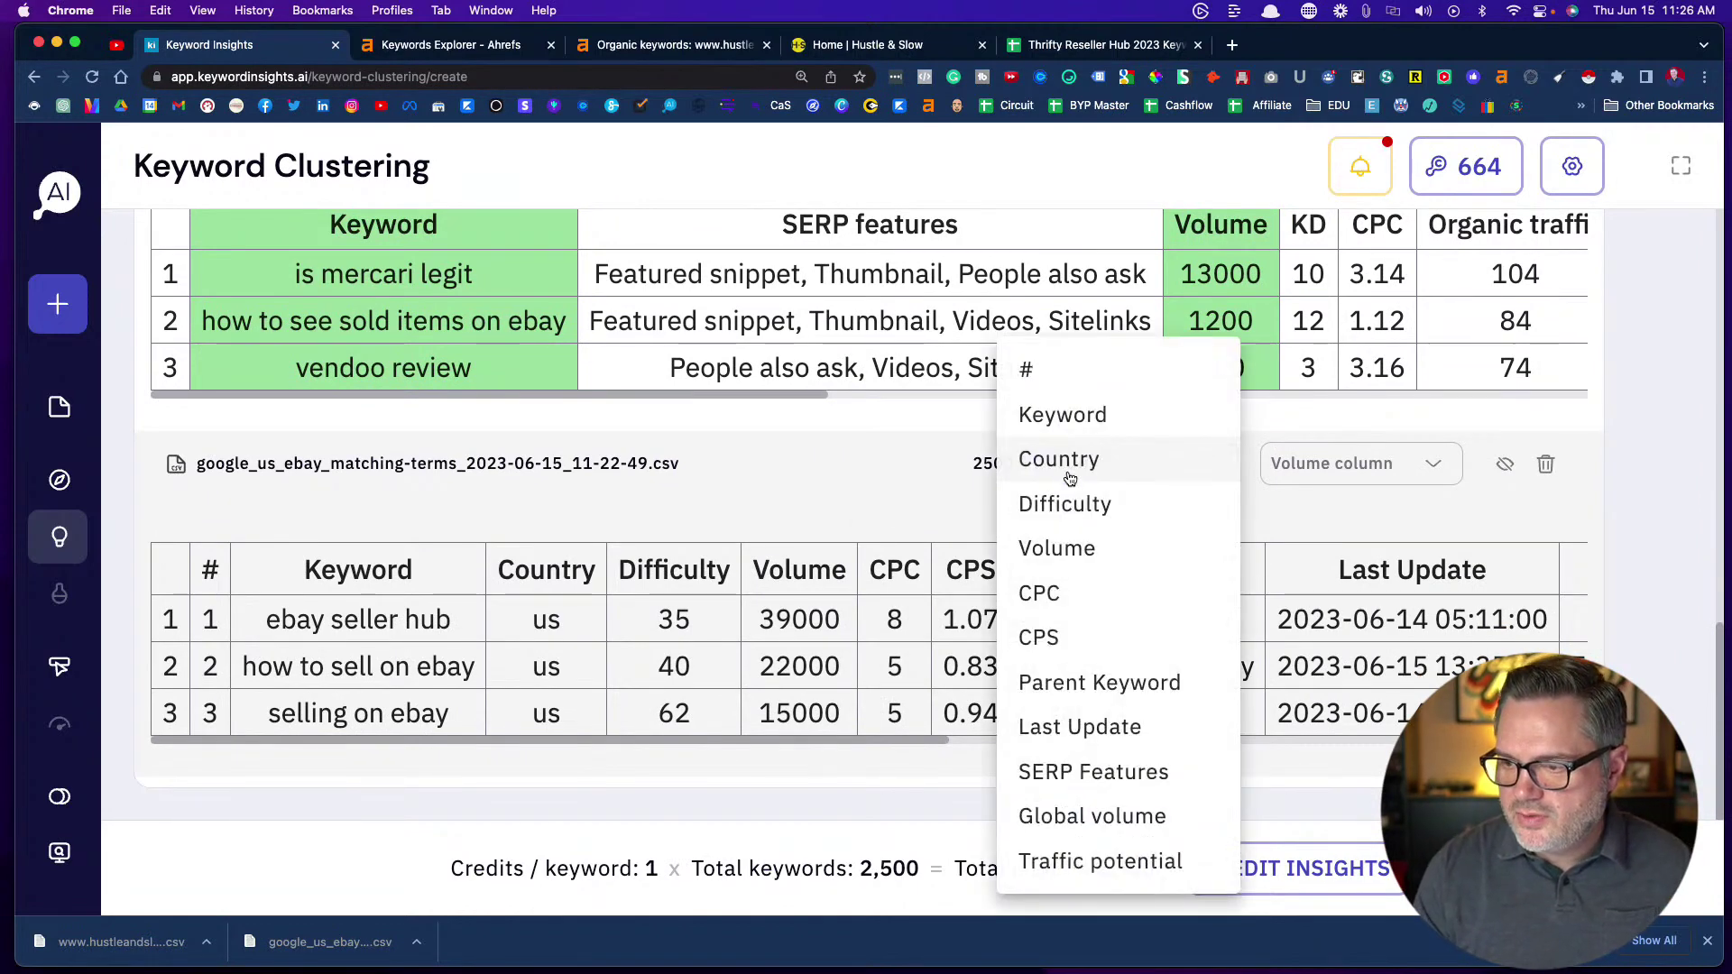
{"action": "left_click", "coordinate": [1046, 418]}
{"action": "left_click", "coordinate": [1313, 465]}
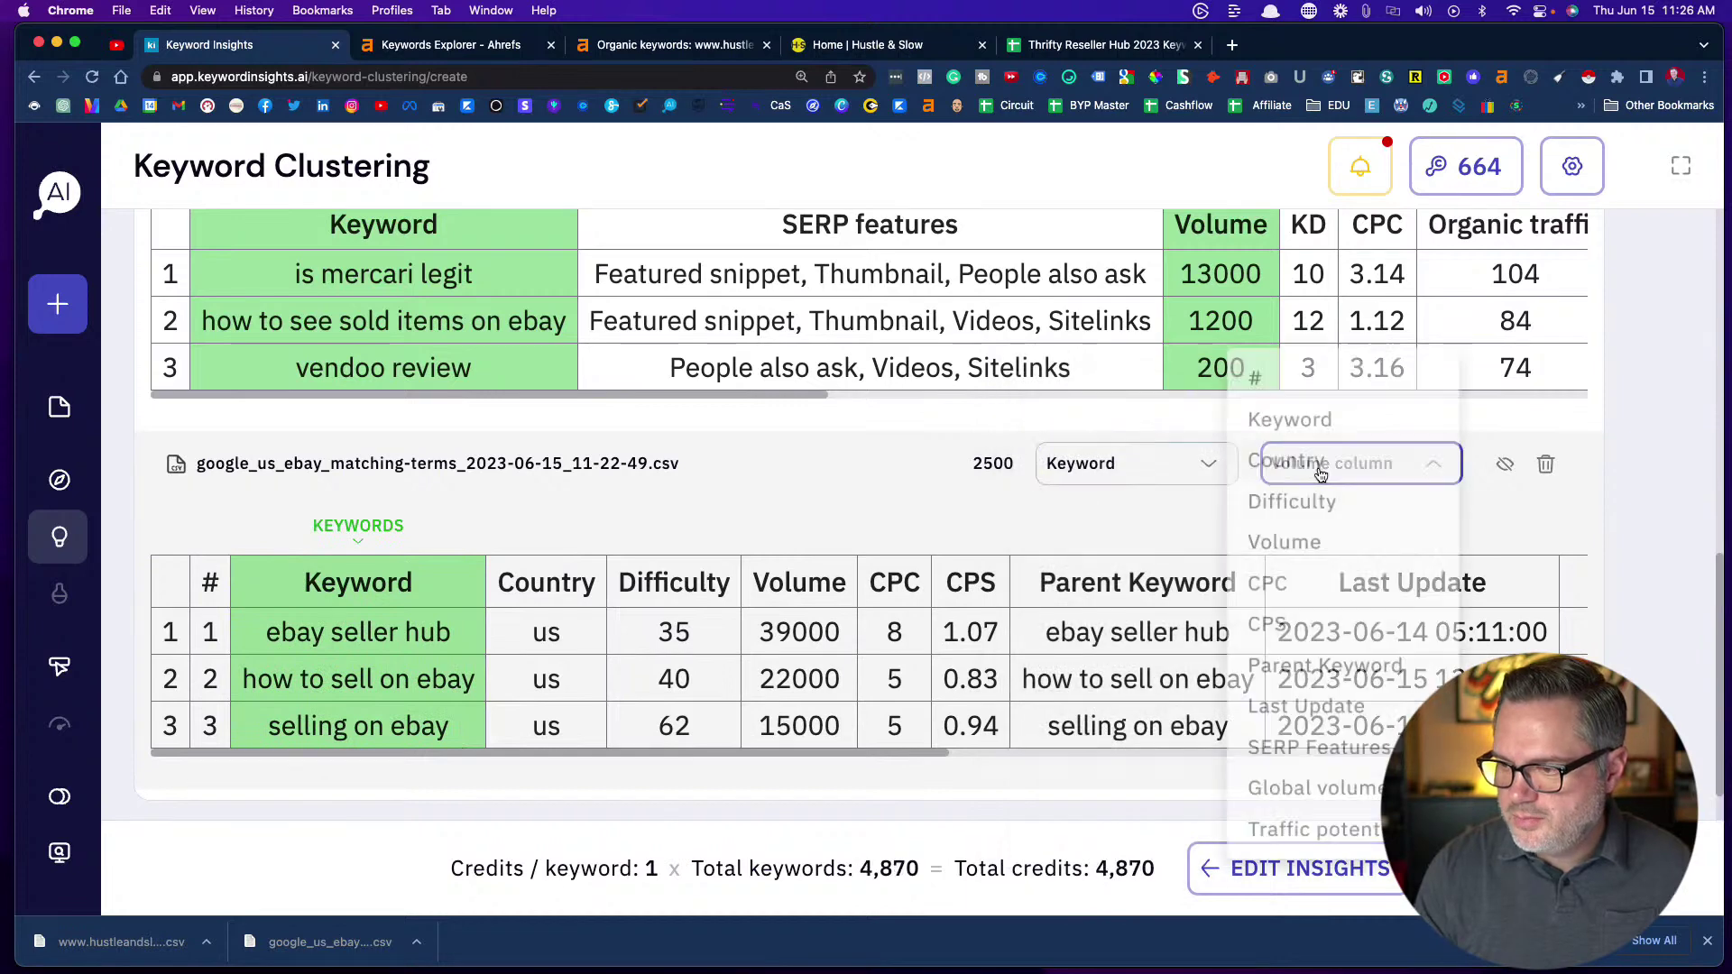
{"action": "left_click", "coordinate": [1270, 550]}
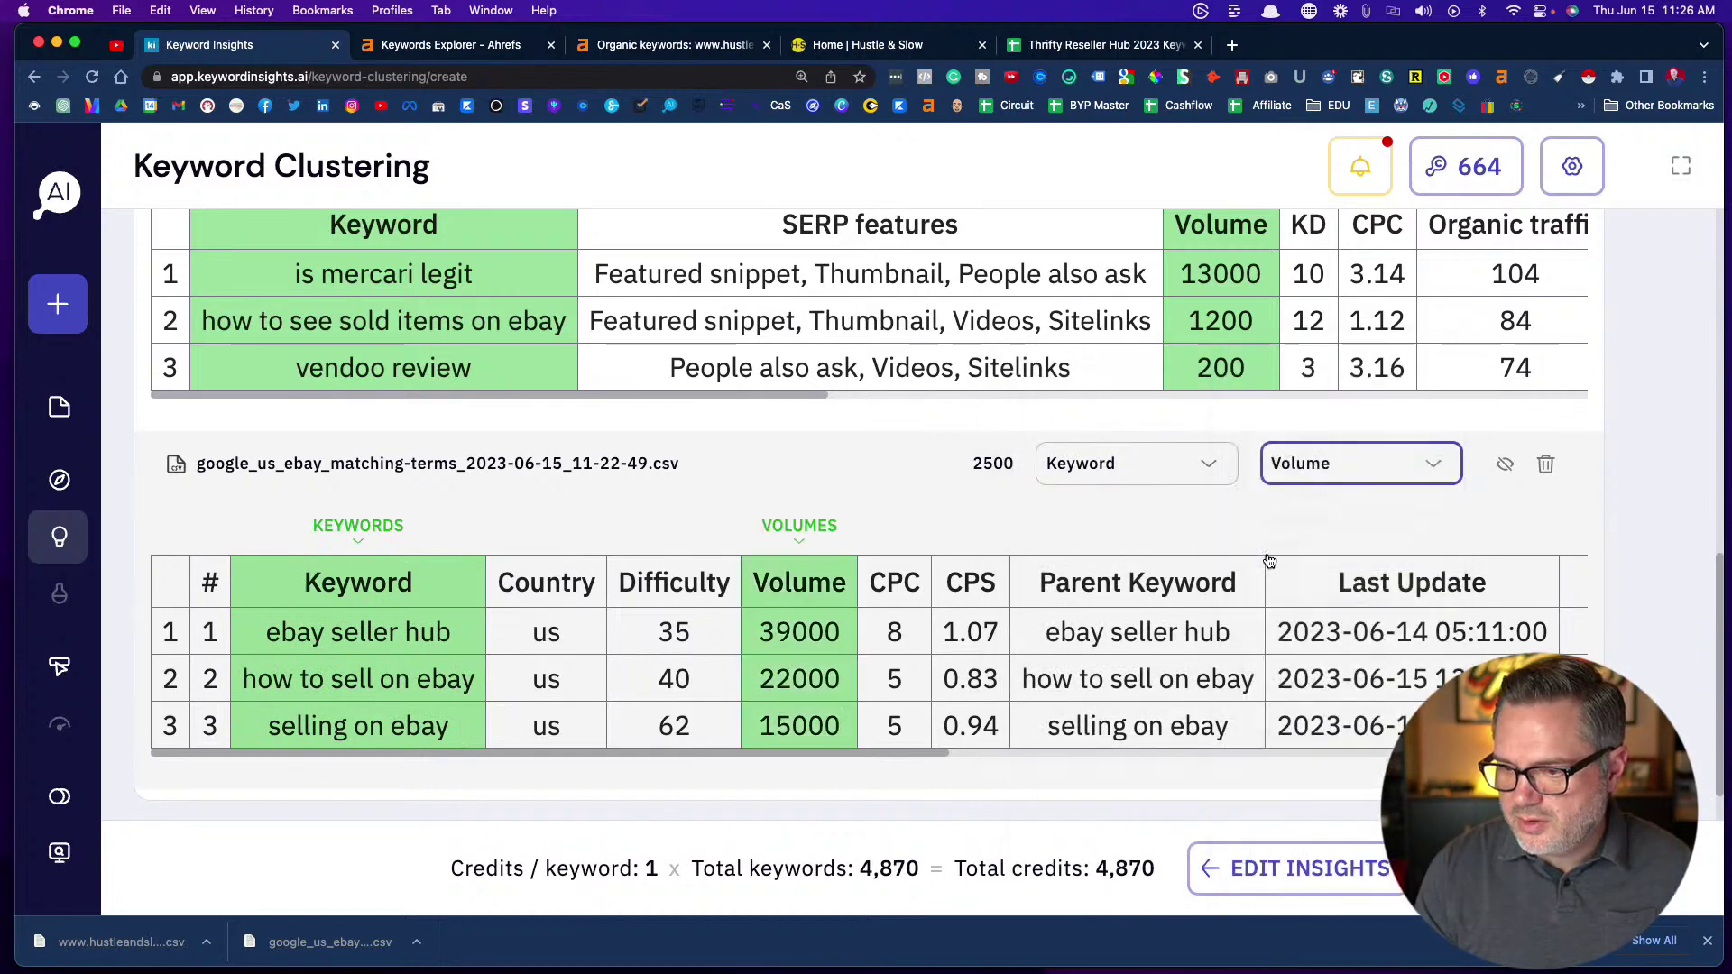
Check the total credits required and the duplicate rows notice under the duplicate removal option
{"action": "scroll", "coordinate": [943, 604], "scroll_direction": "down", "scroll_amount": 4}
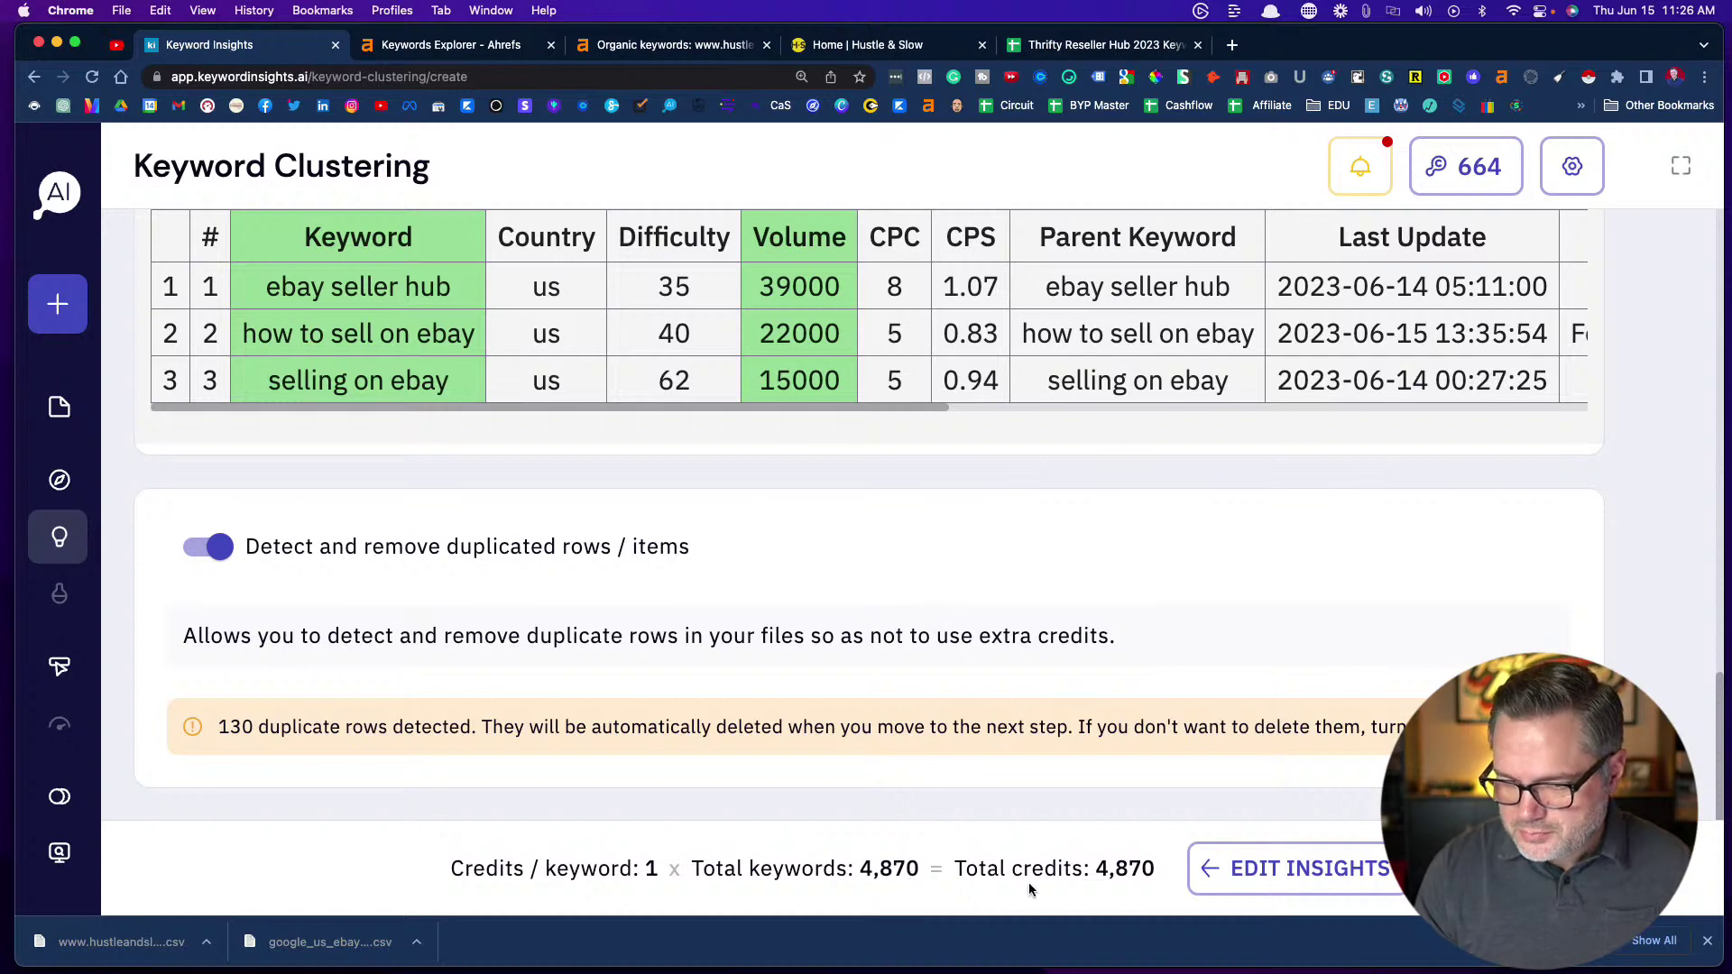
{"action": "left_click_drag", "start_coordinate": [1158, 876], "coordinate": [1092, 870]}
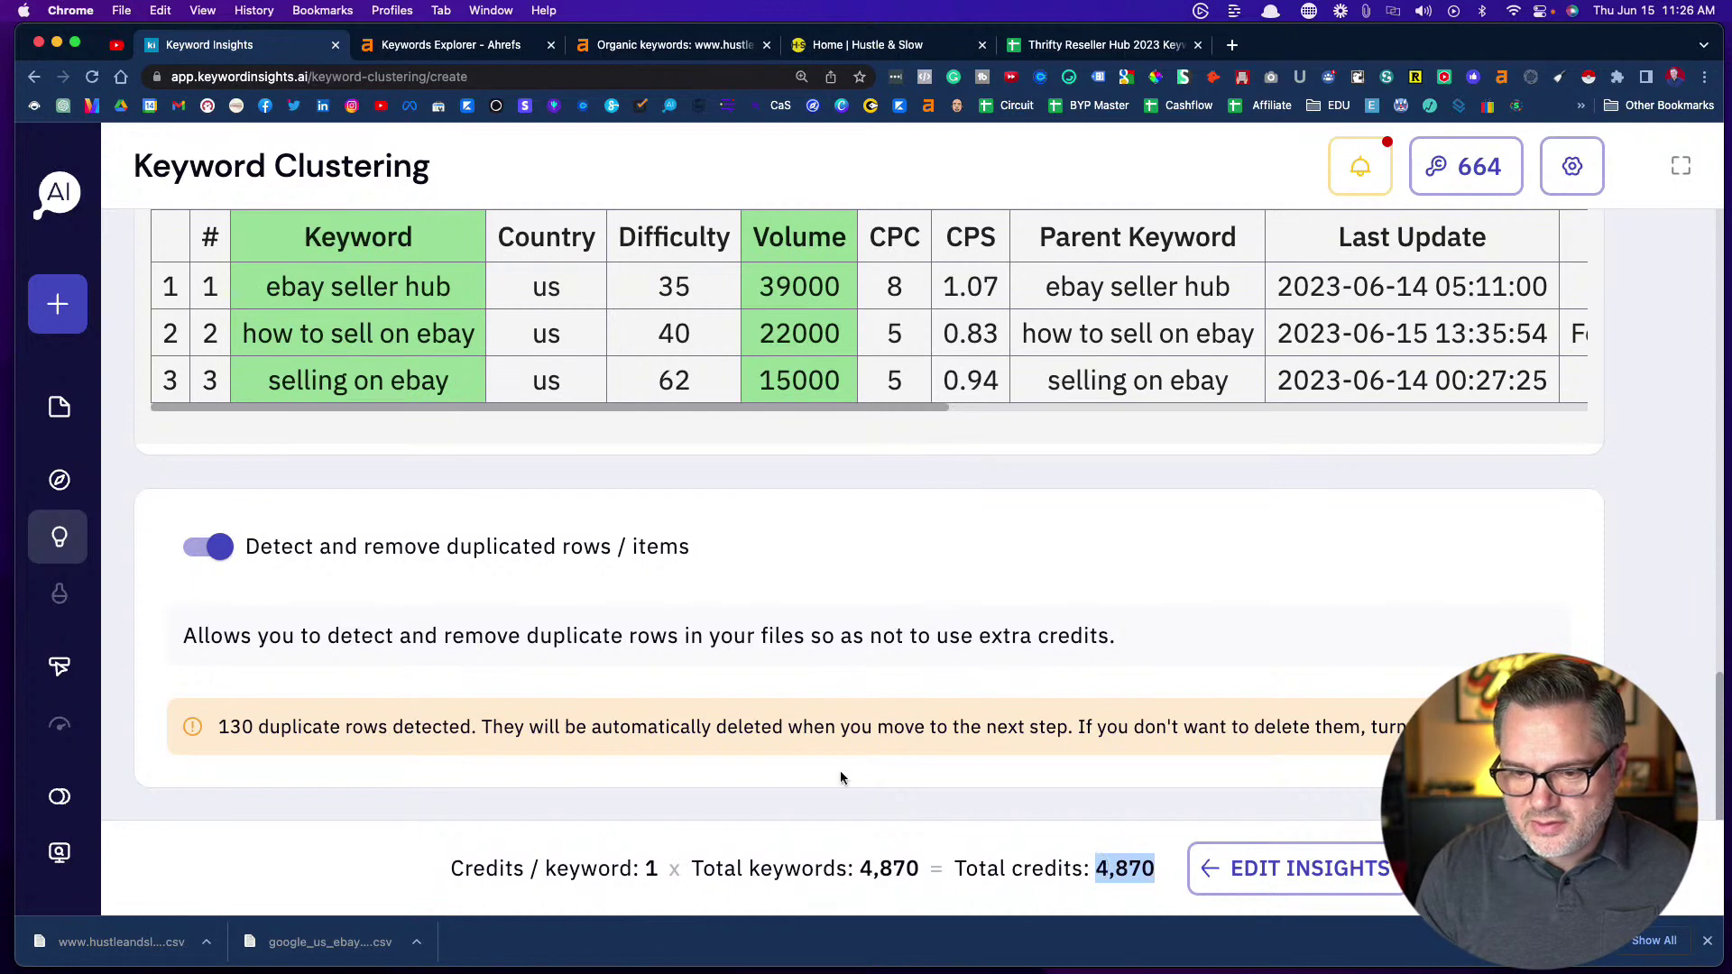
{"action": "left_click_drag", "start_coordinate": [254, 729], "coordinate": [218, 729]}
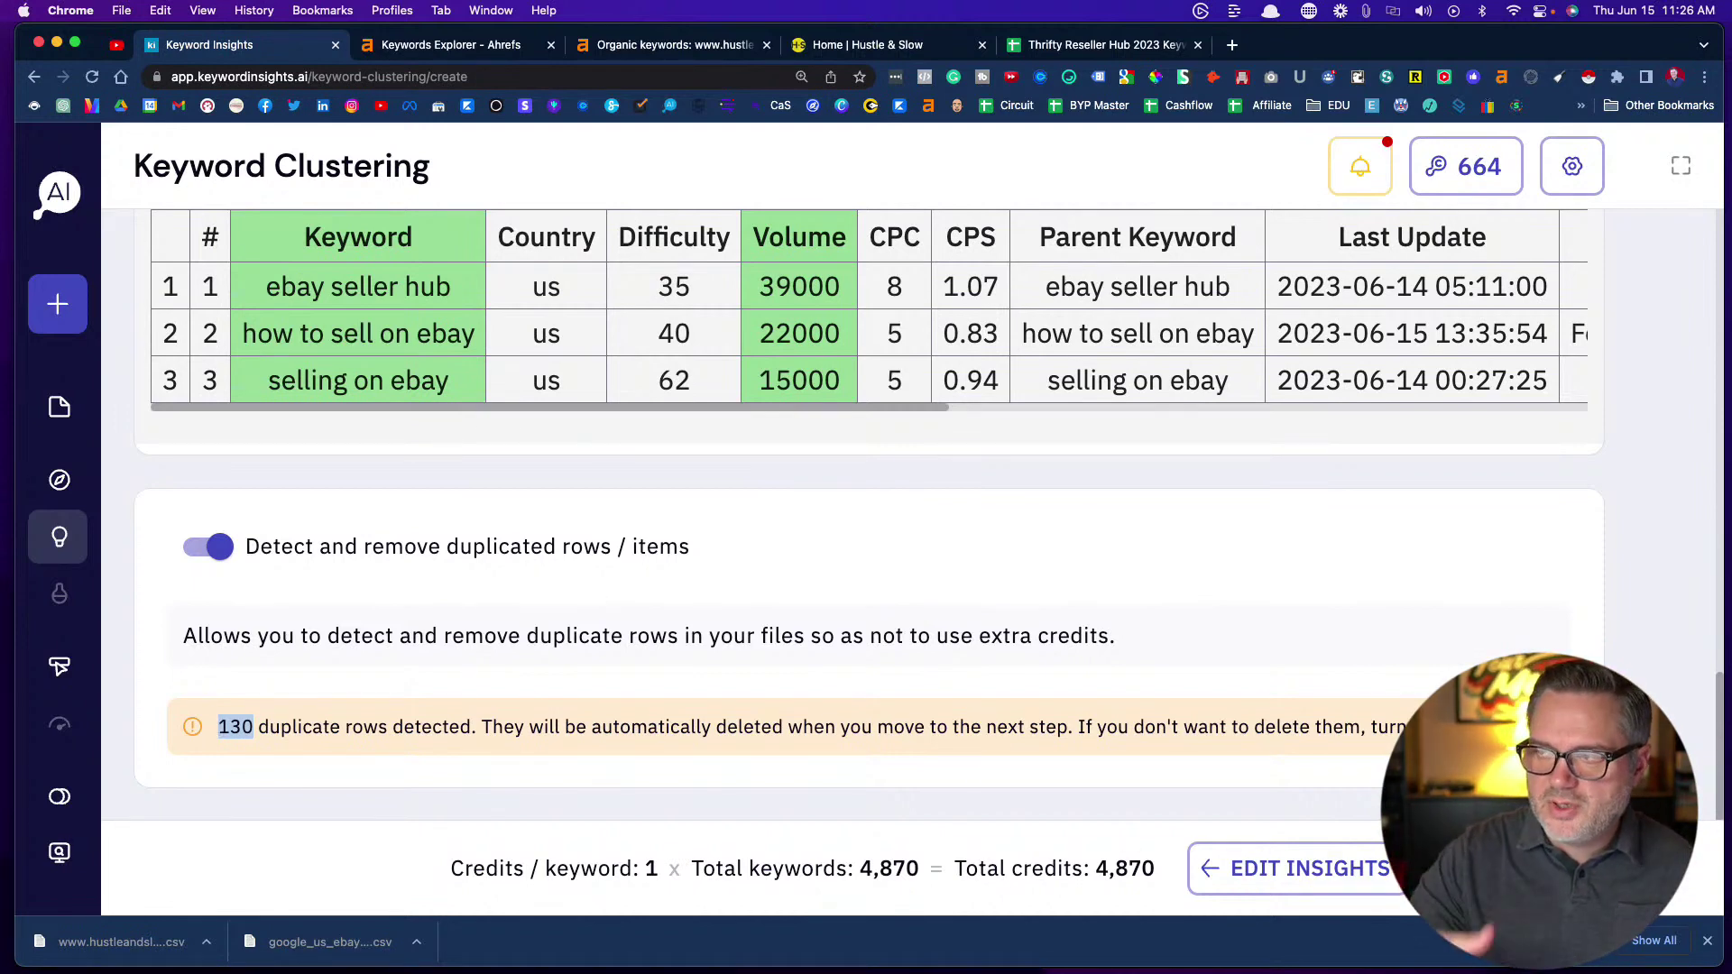
Leave the new clustering setup for the projects list and open the Thrifty Reseller Hub project's report
{"action": "scroll", "coordinate": [866, 714], "scroll_direction": "up", "scroll_amount": 10}
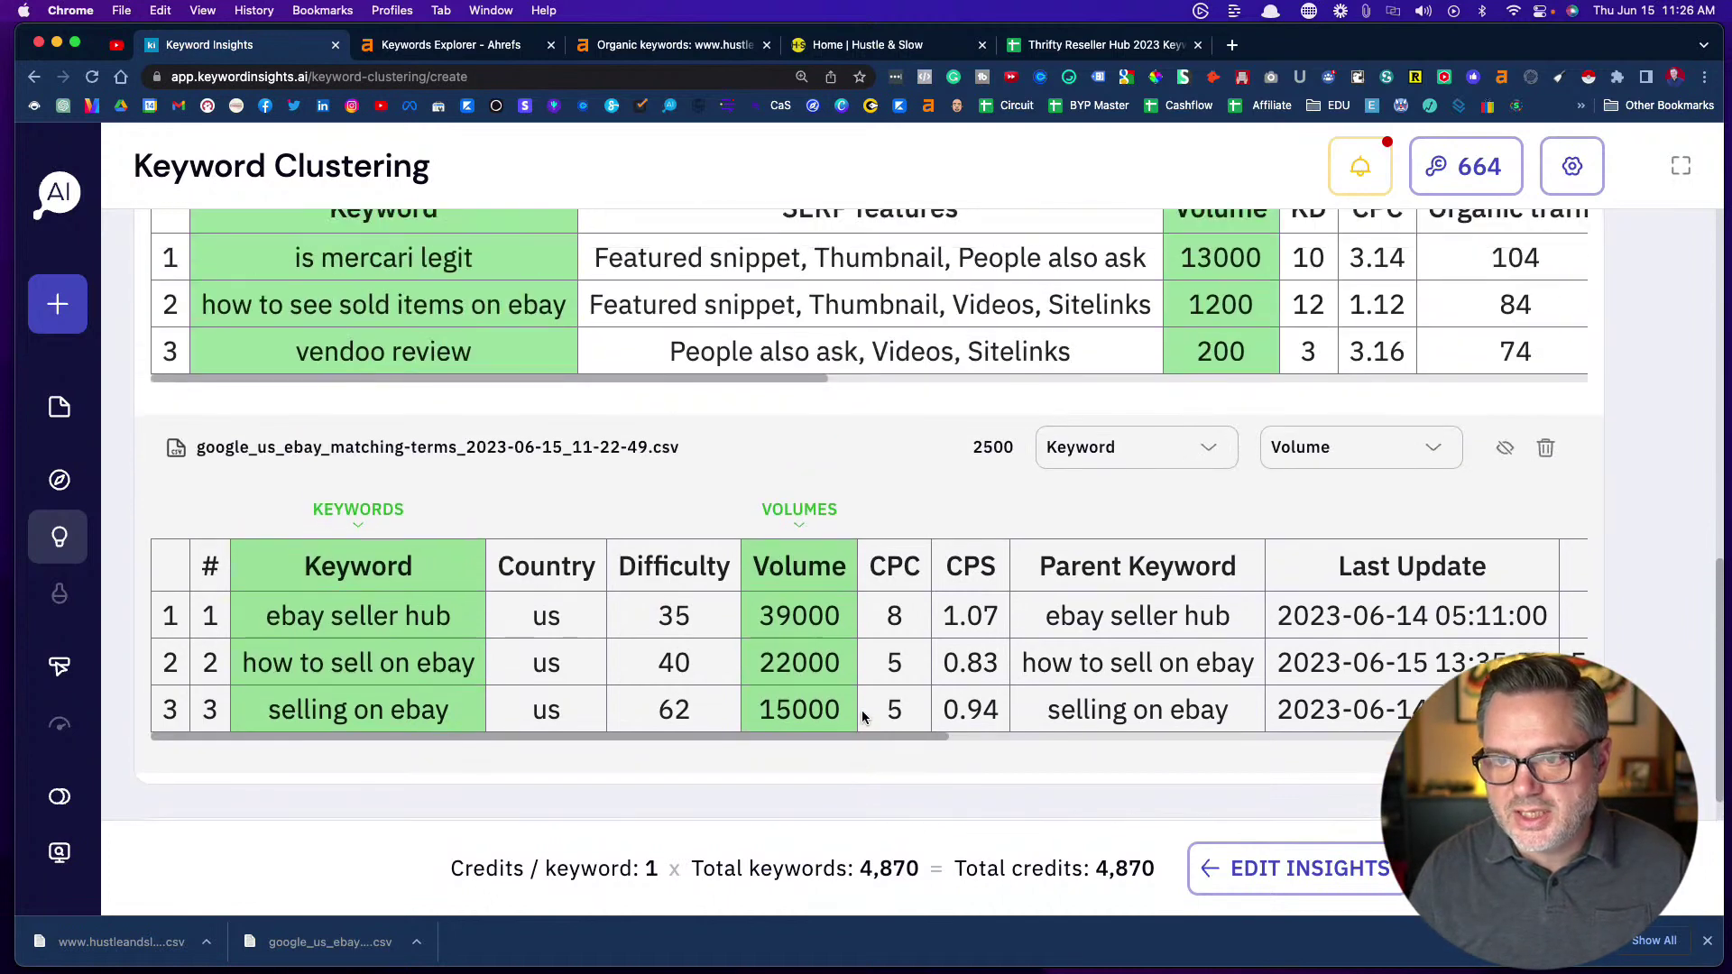
{"action": "scroll", "coordinate": [862, 717], "scroll_direction": "up", "scroll_amount": 2}
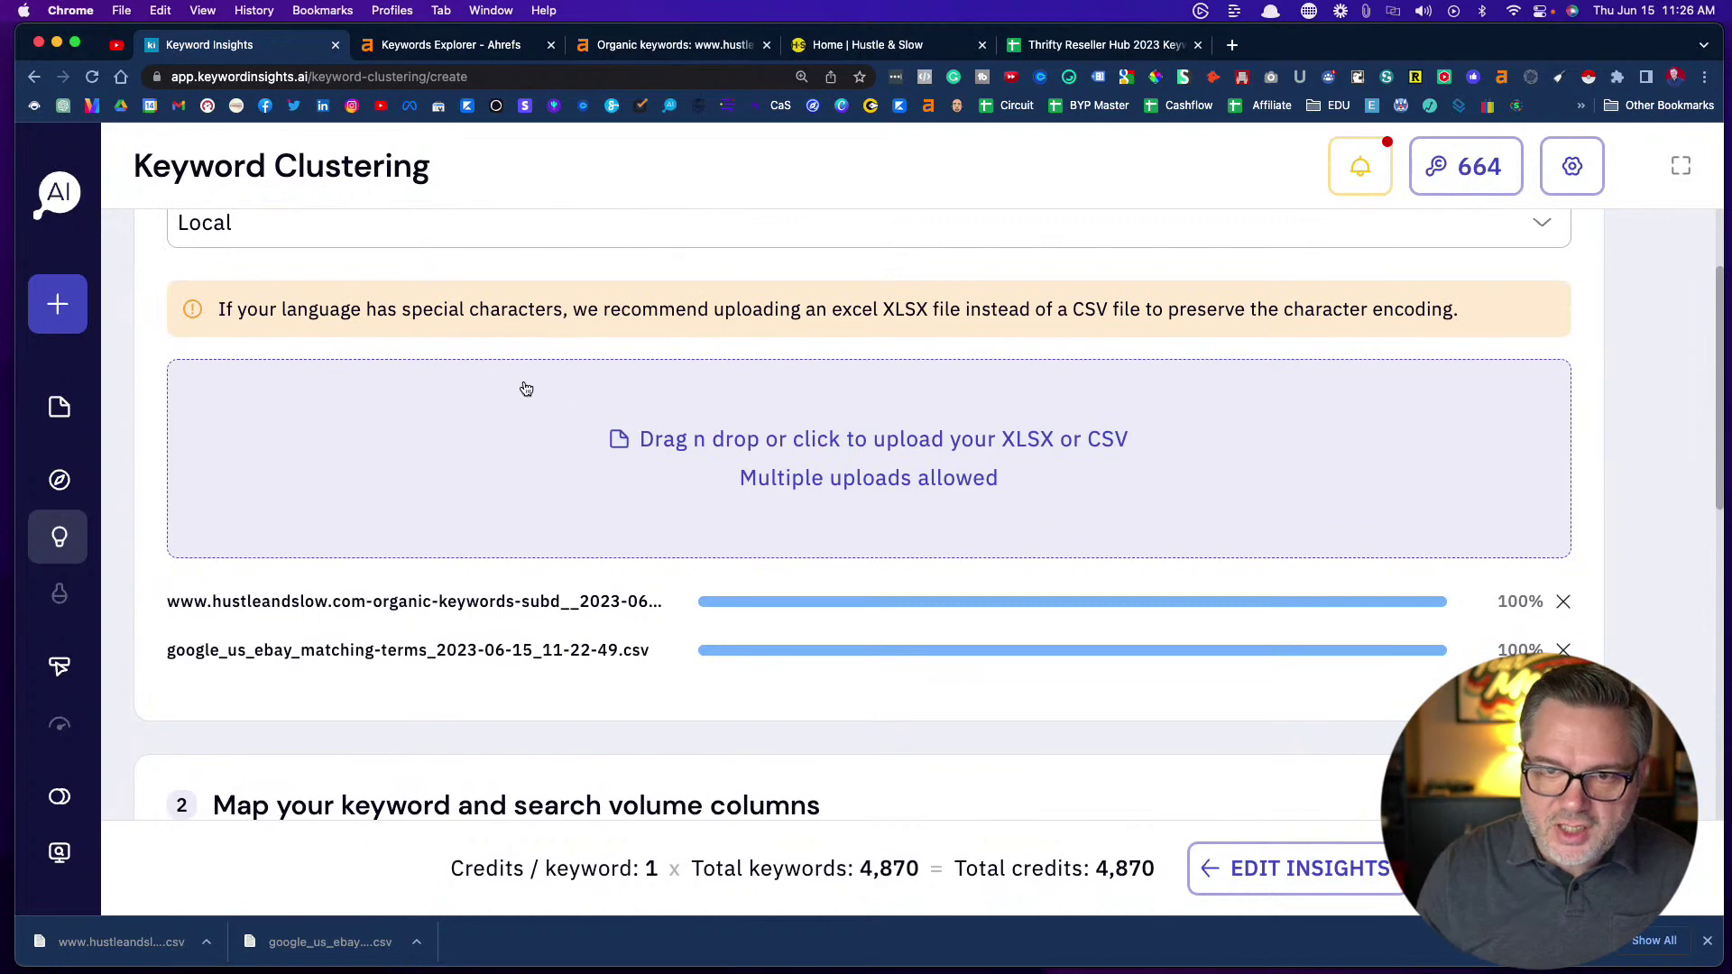
{"action": "scroll", "coordinate": [526, 389], "scroll_direction": "up", "scroll_amount": 2}
{"action": "mouse_move", "coordinate": [122, 446]}
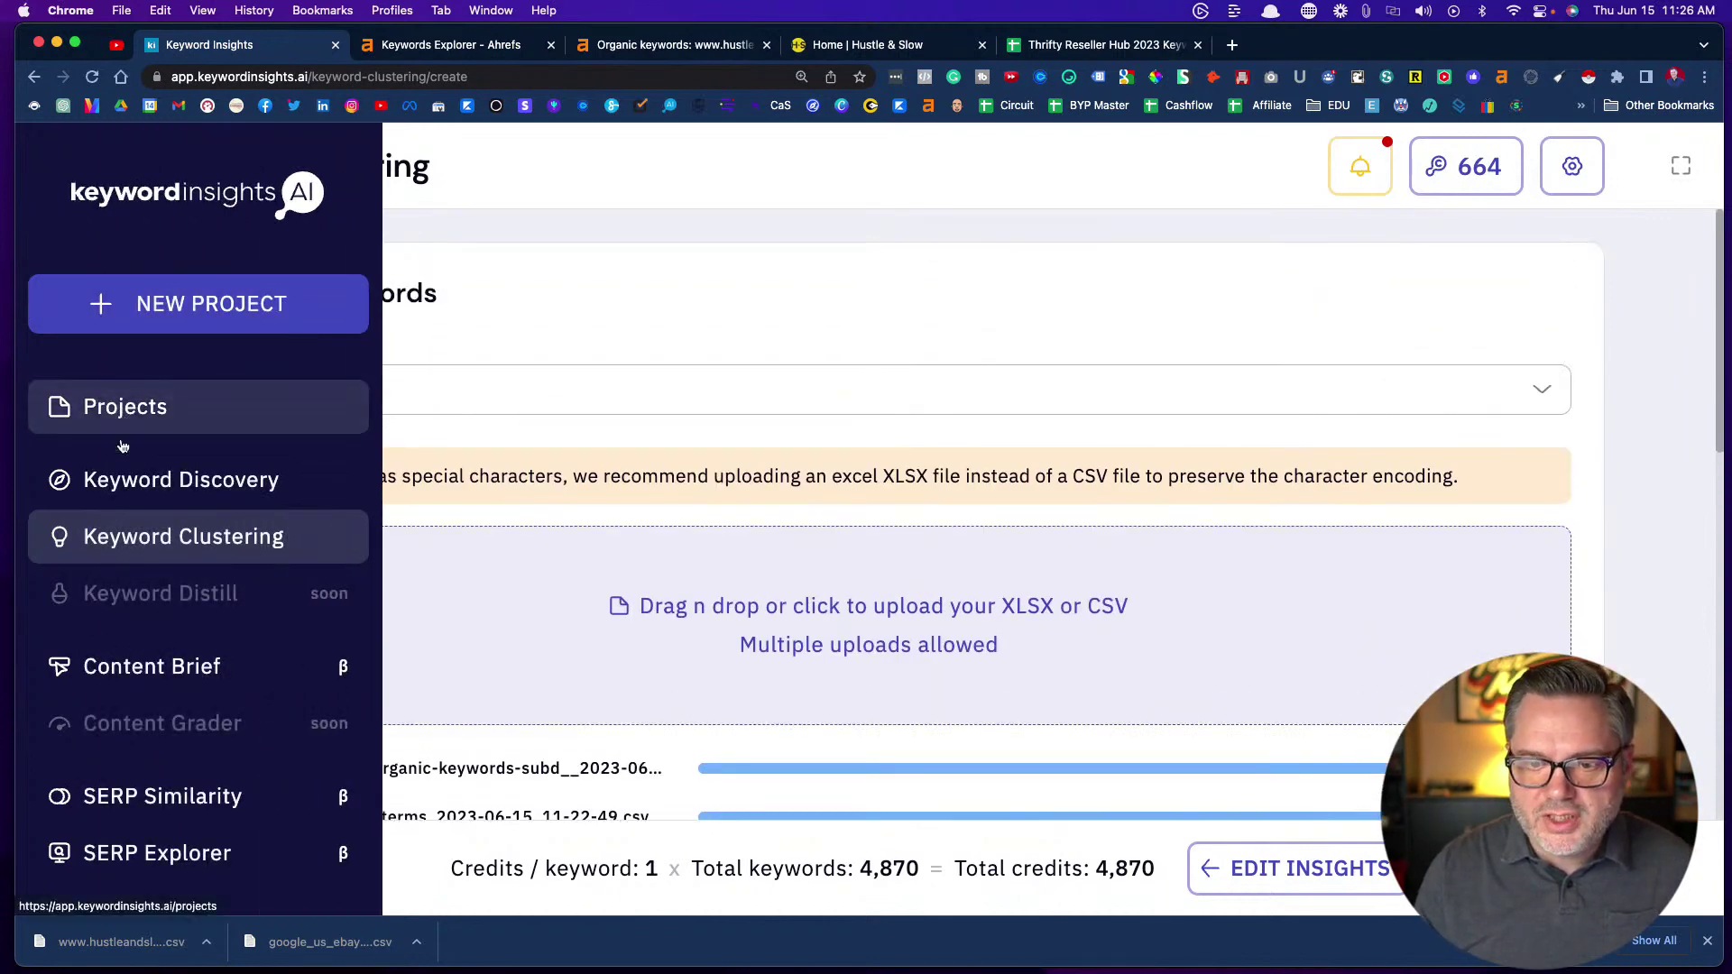
{"action": "left_click", "coordinate": [123, 410]}
{"action": "scroll", "coordinate": [632, 433], "scroll_direction": "down", "scroll_amount": 1}
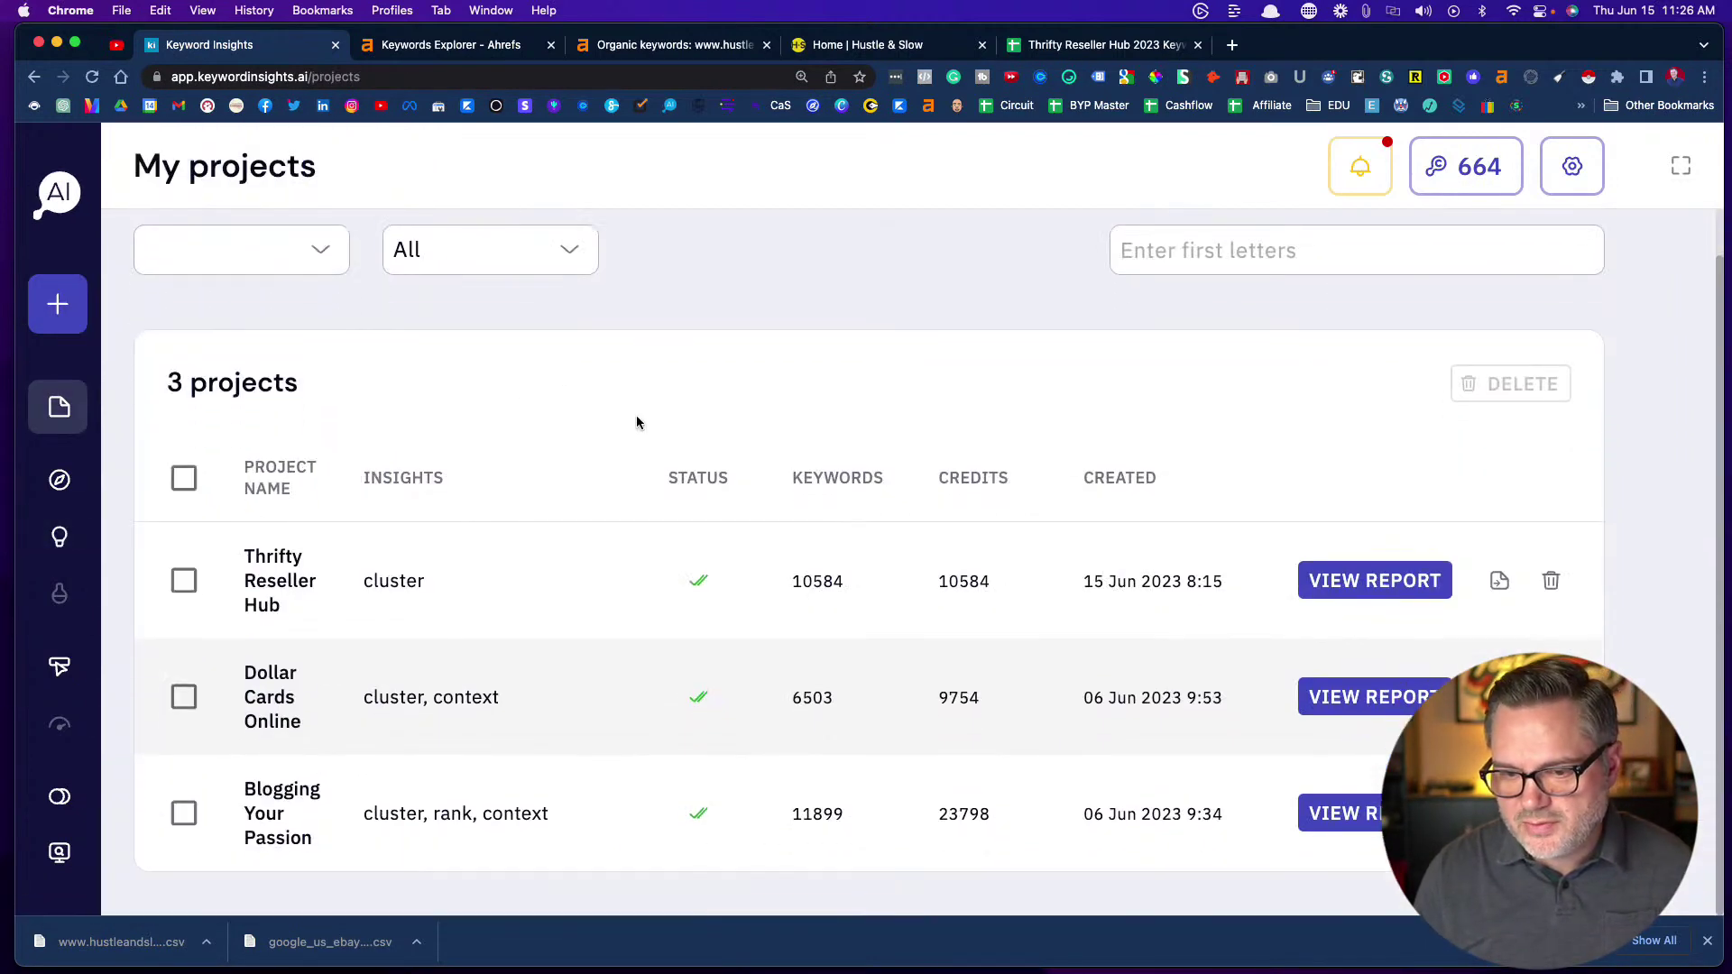
{"action": "left_click", "coordinate": [279, 582]}
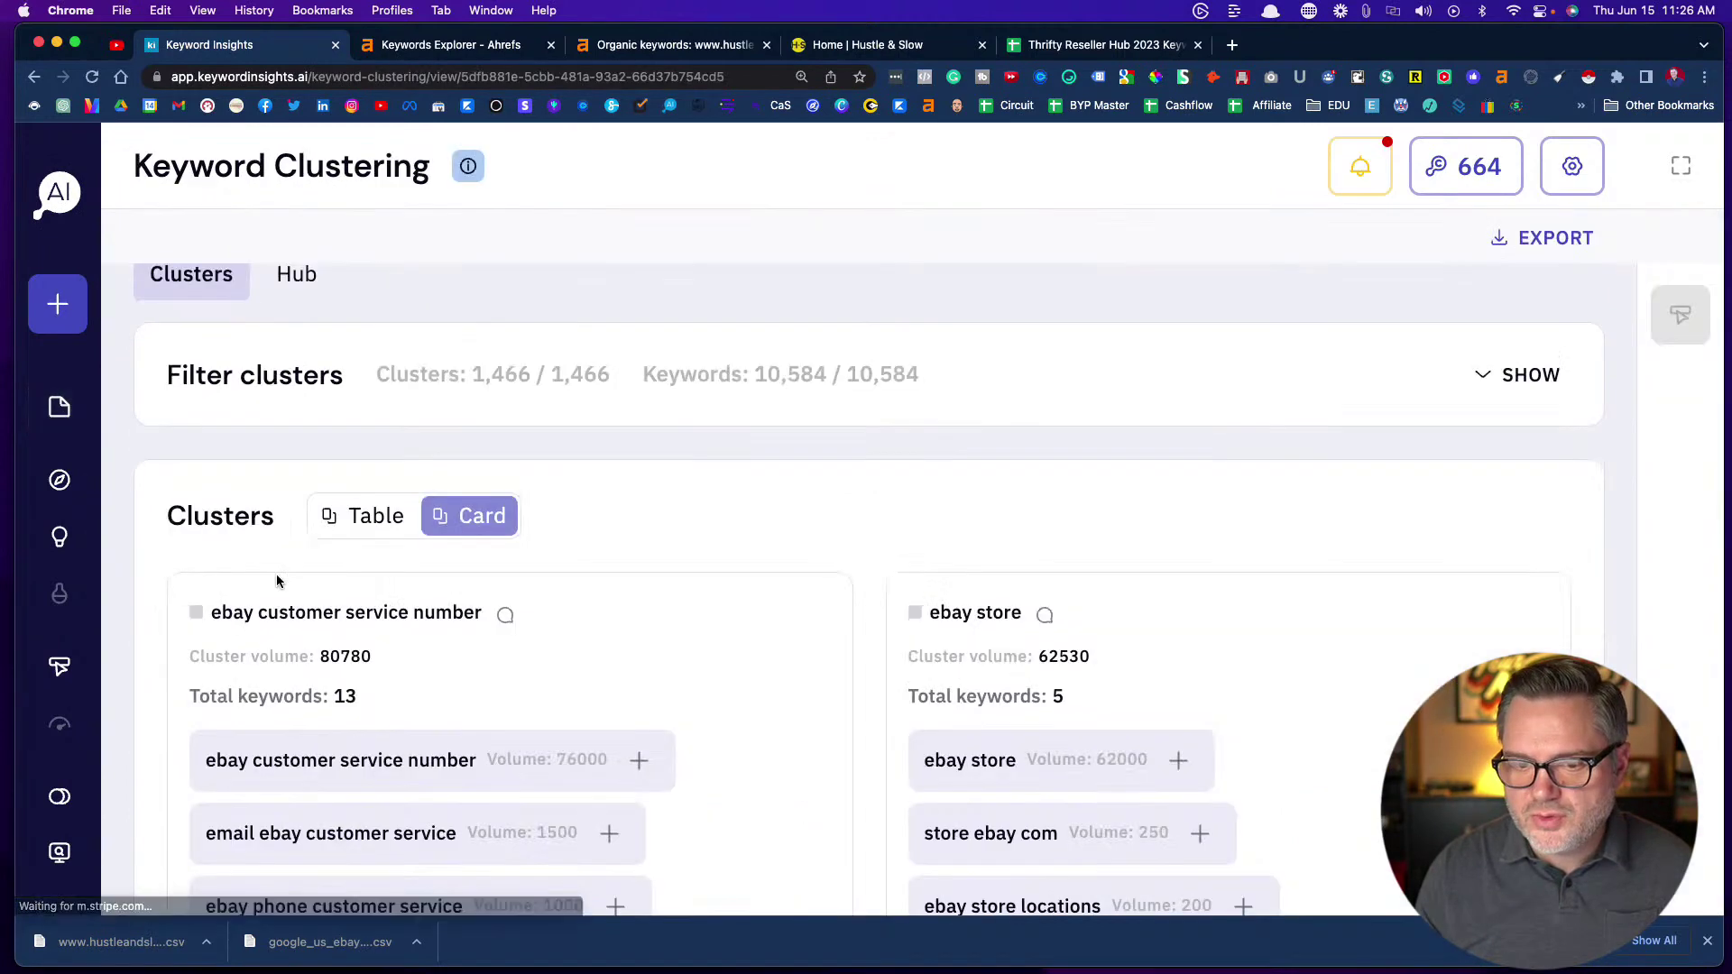
Examine the Thrifty Reseller Hub keyword cluster cards and show the report's export options
{"action": "scroll", "coordinate": [700, 553], "scroll_direction": "down", "scroll_amount": 3}
{"action": "scroll", "coordinate": [702, 554], "scroll_direction": "down", "scroll_amount": 2}
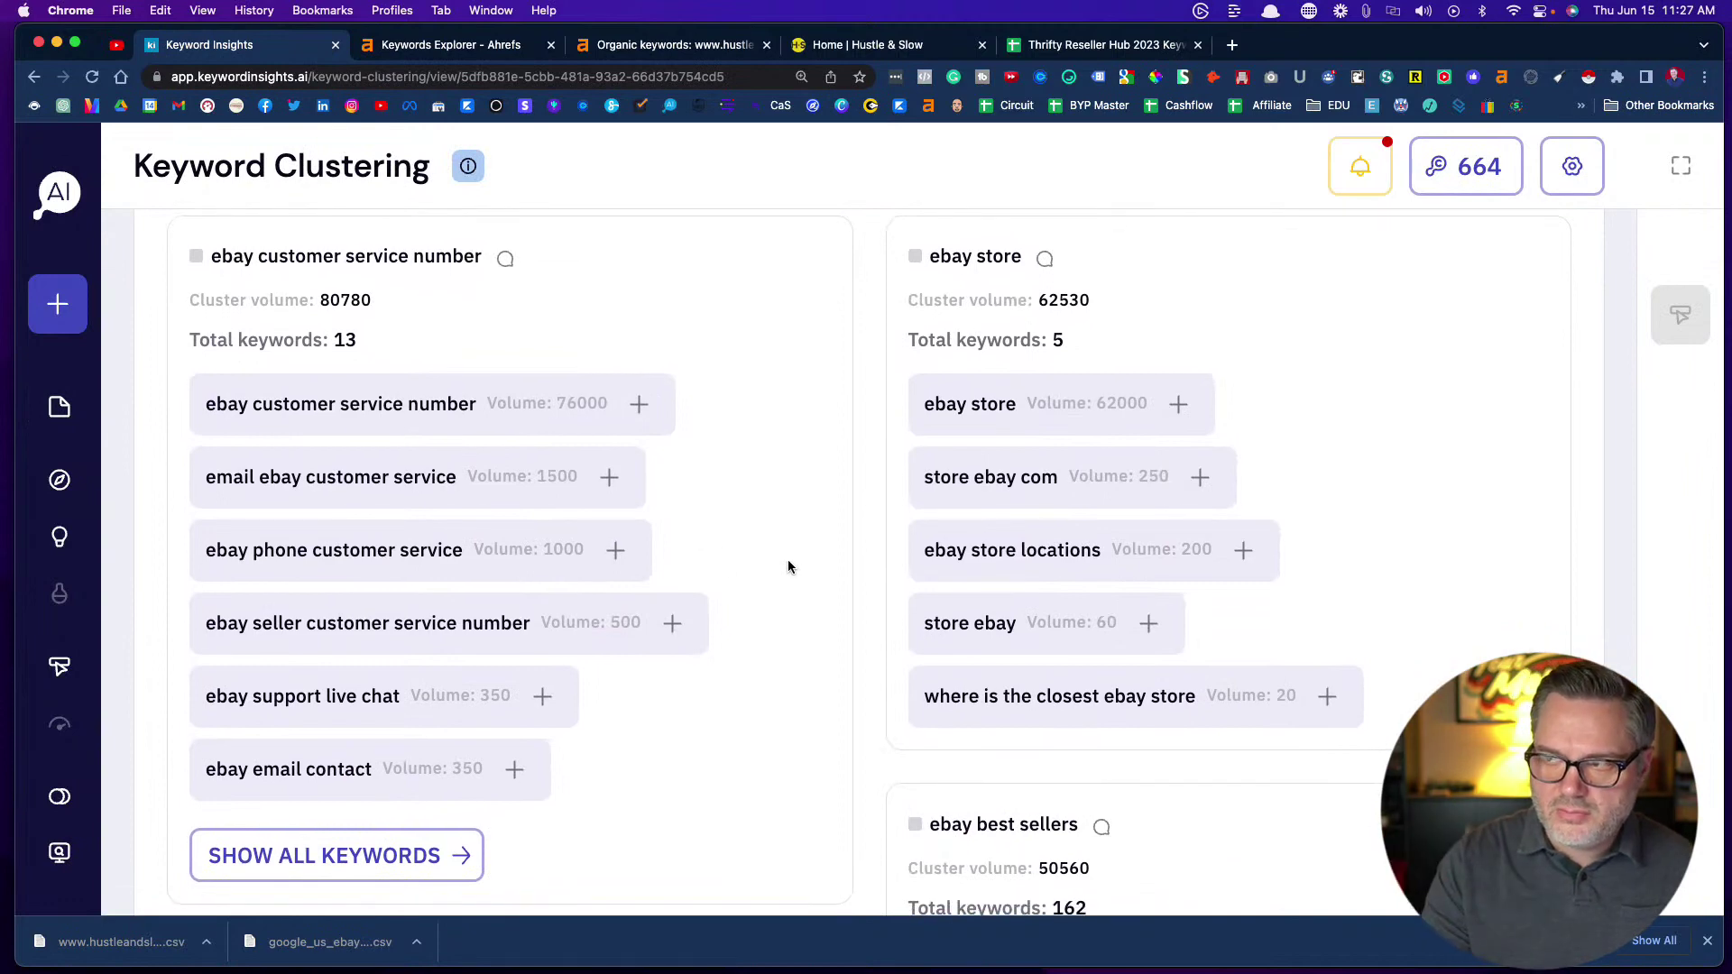
{"action": "scroll", "coordinate": [787, 566], "scroll_direction": "down", "scroll_amount": 2}
{"action": "scroll", "coordinate": [787, 566], "scroll_direction": "up", "scroll_amount": 2}
{"action": "scroll", "coordinate": [787, 566], "scroll_direction": "up", "scroll_amount": 2}
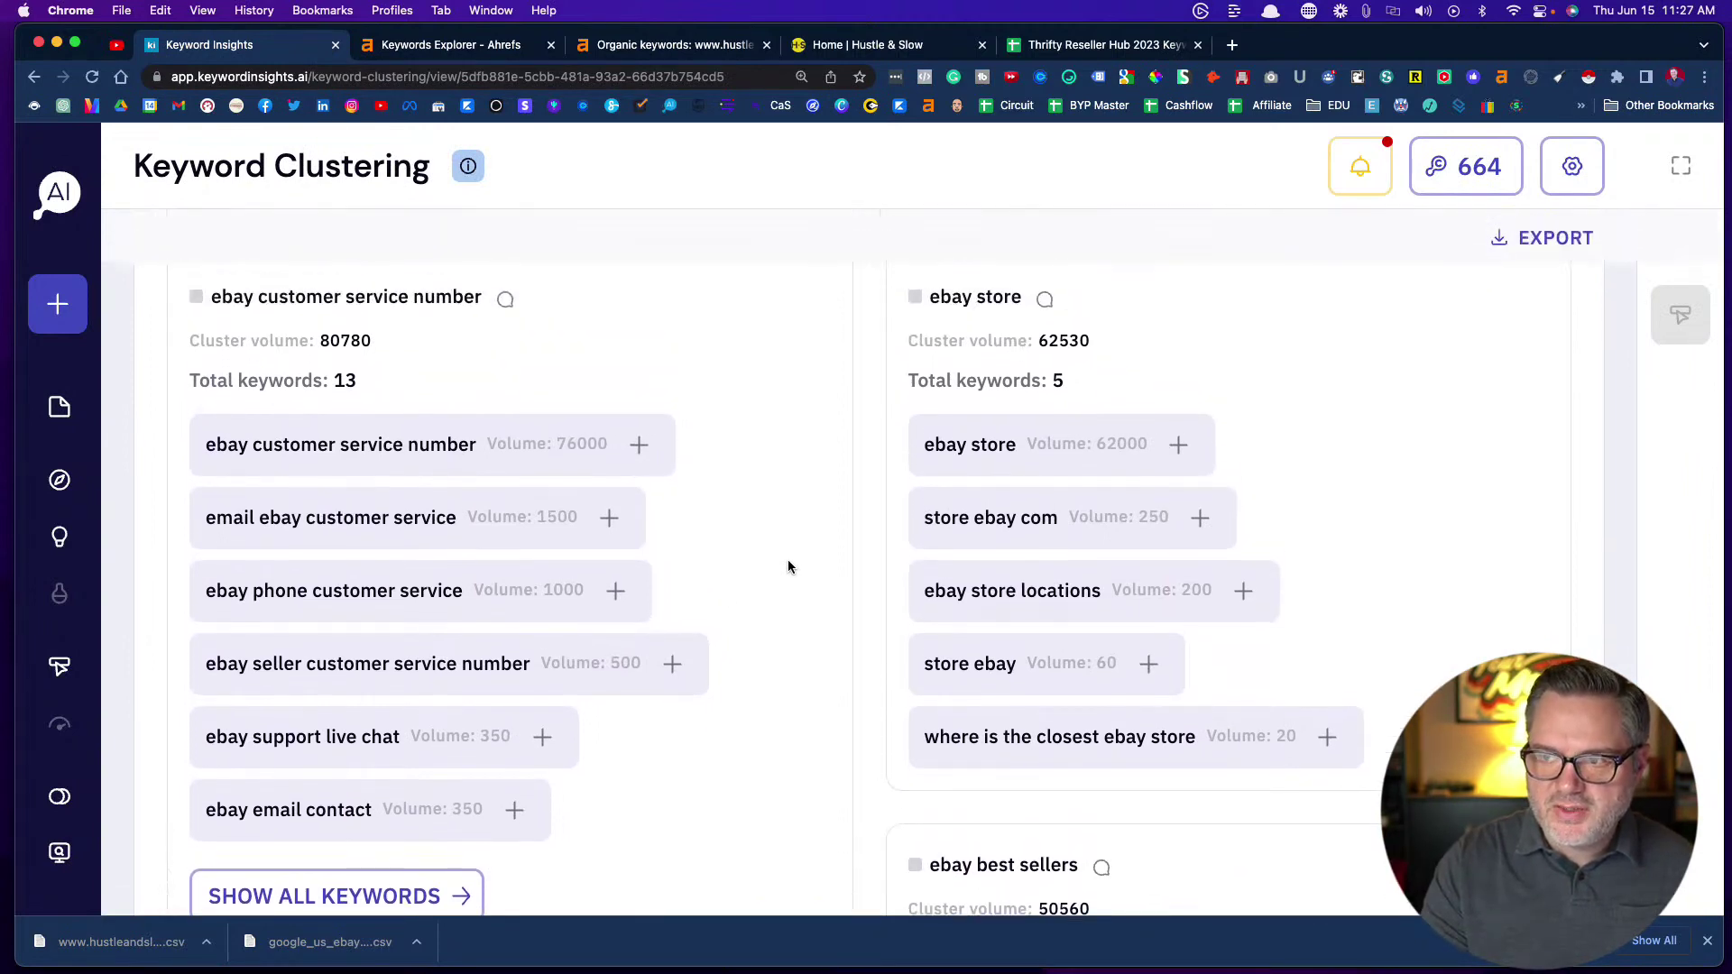
{"action": "scroll", "coordinate": [788, 567], "scroll_direction": "down", "scroll_amount": 5}
{"action": "scroll", "coordinate": [788, 567], "scroll_direction": "down", "scroll_amount": 3}
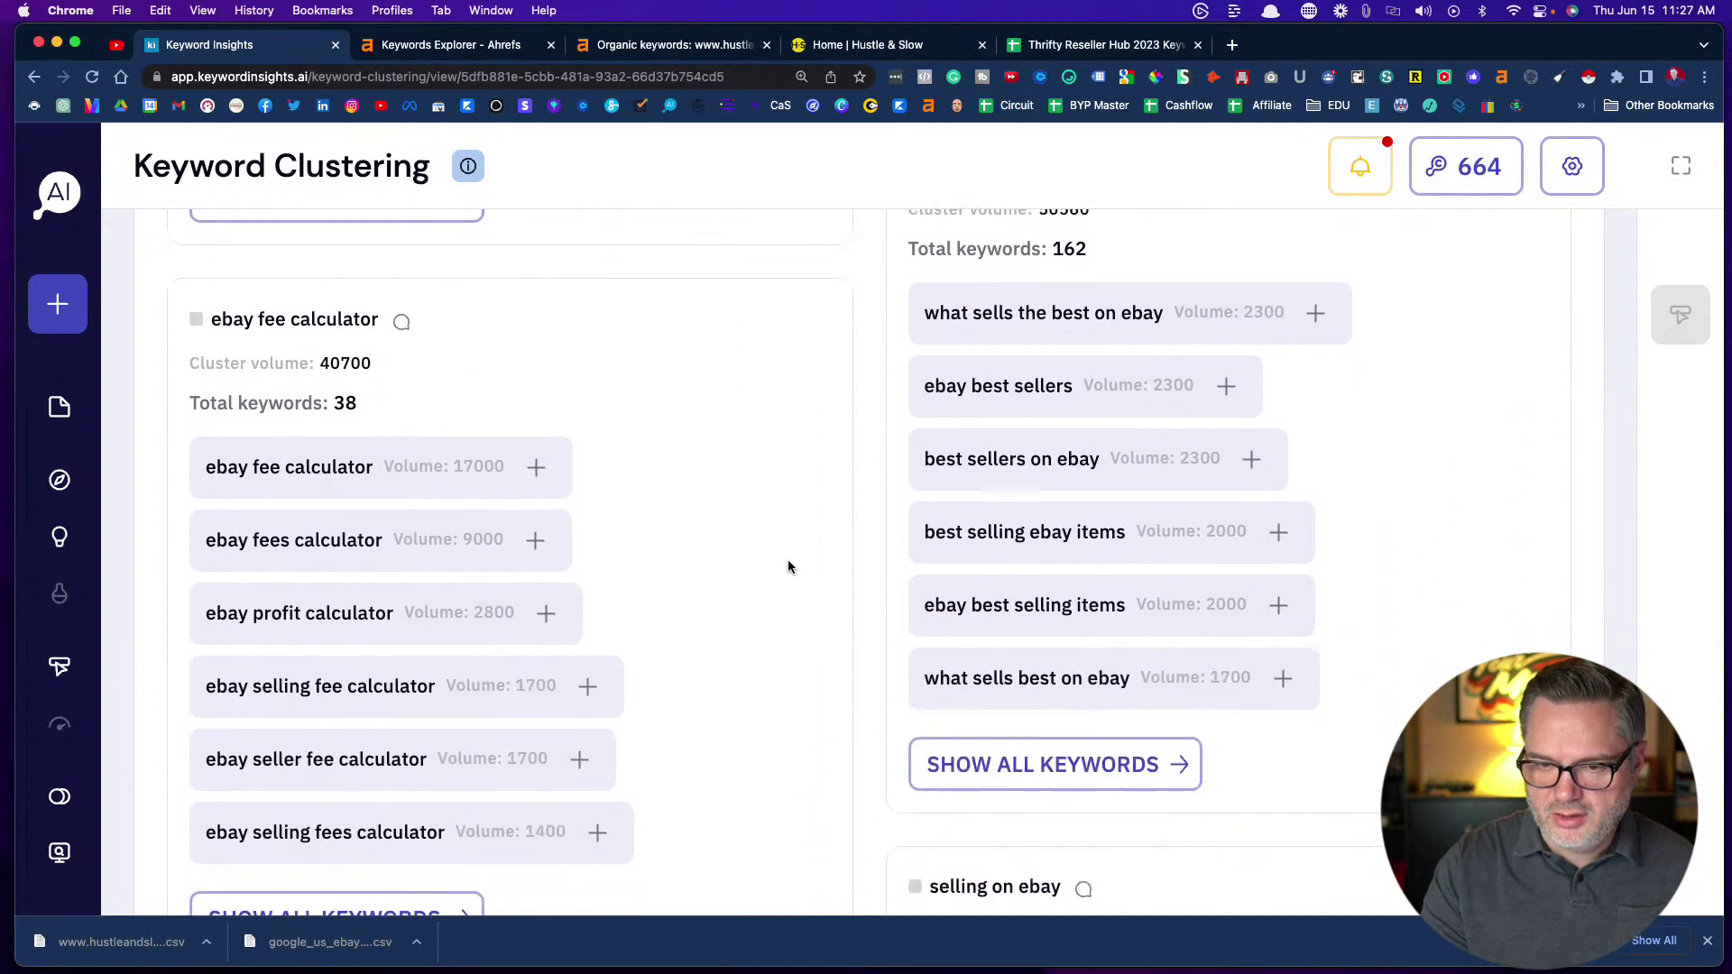
{"action": "scroll", "coordinate": [788, 567], "scroll_direction": "up", "scroll_amount": 8}
{"action": "scroll", "coordinate": [787, 566], "scroll_direction": "up", "scroll_amount": 4}
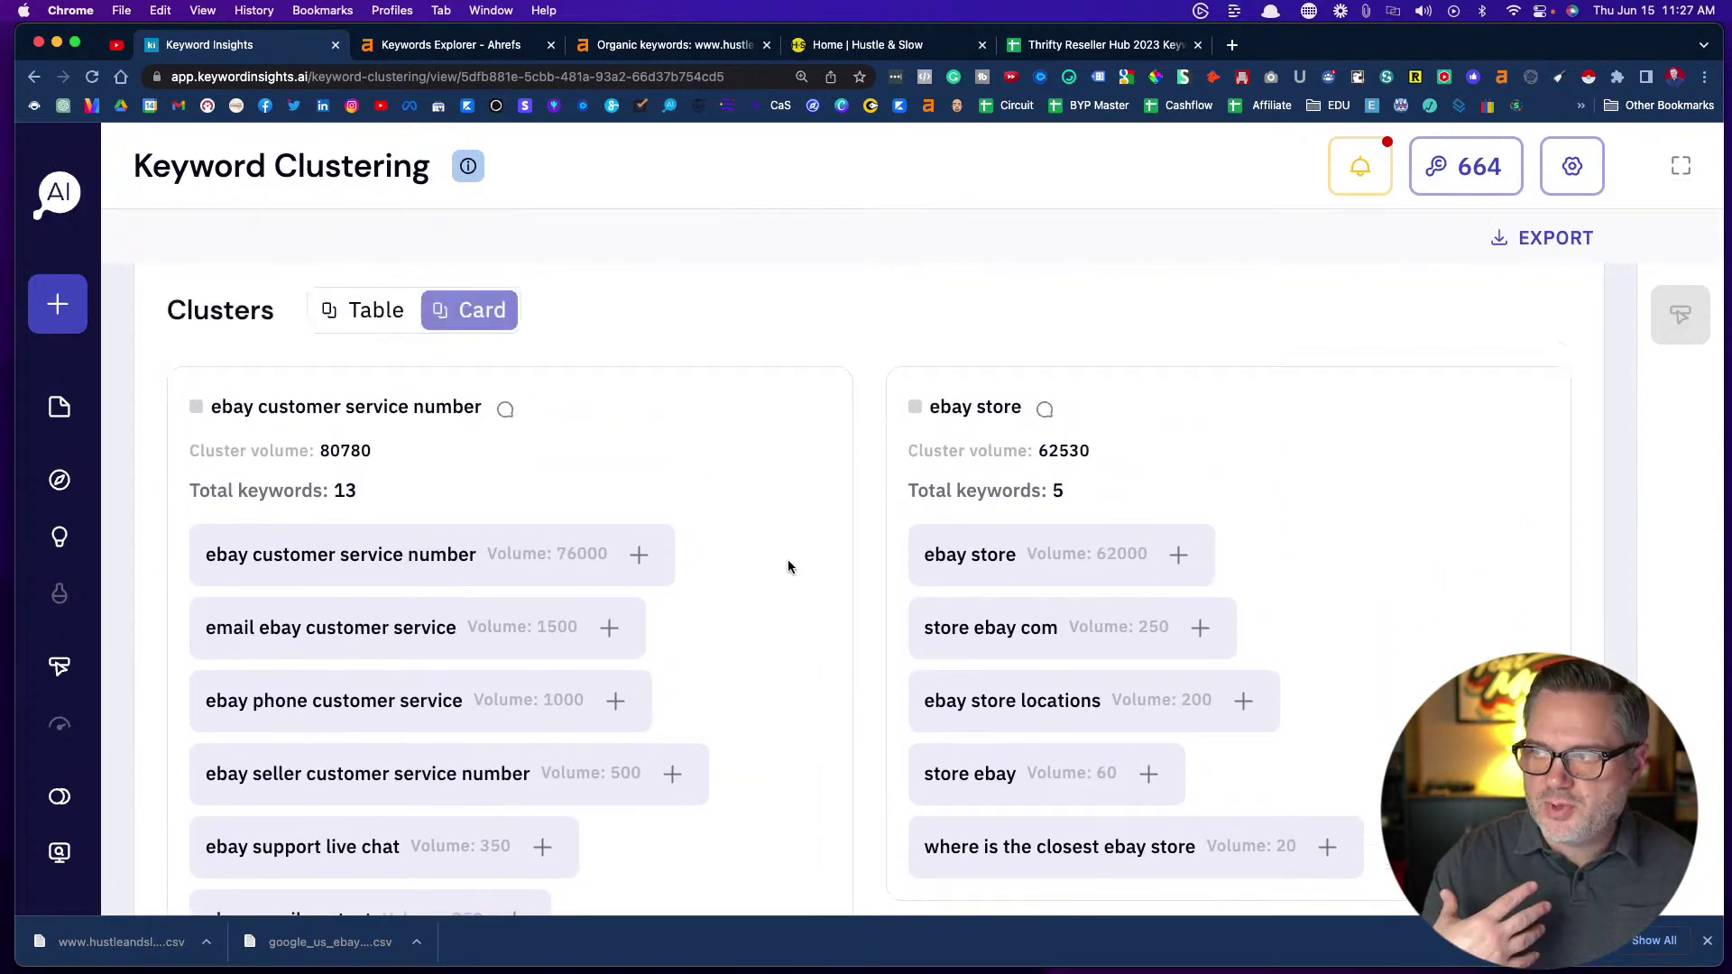
{"action": "left_click", "coordinate": [1539, 248]}
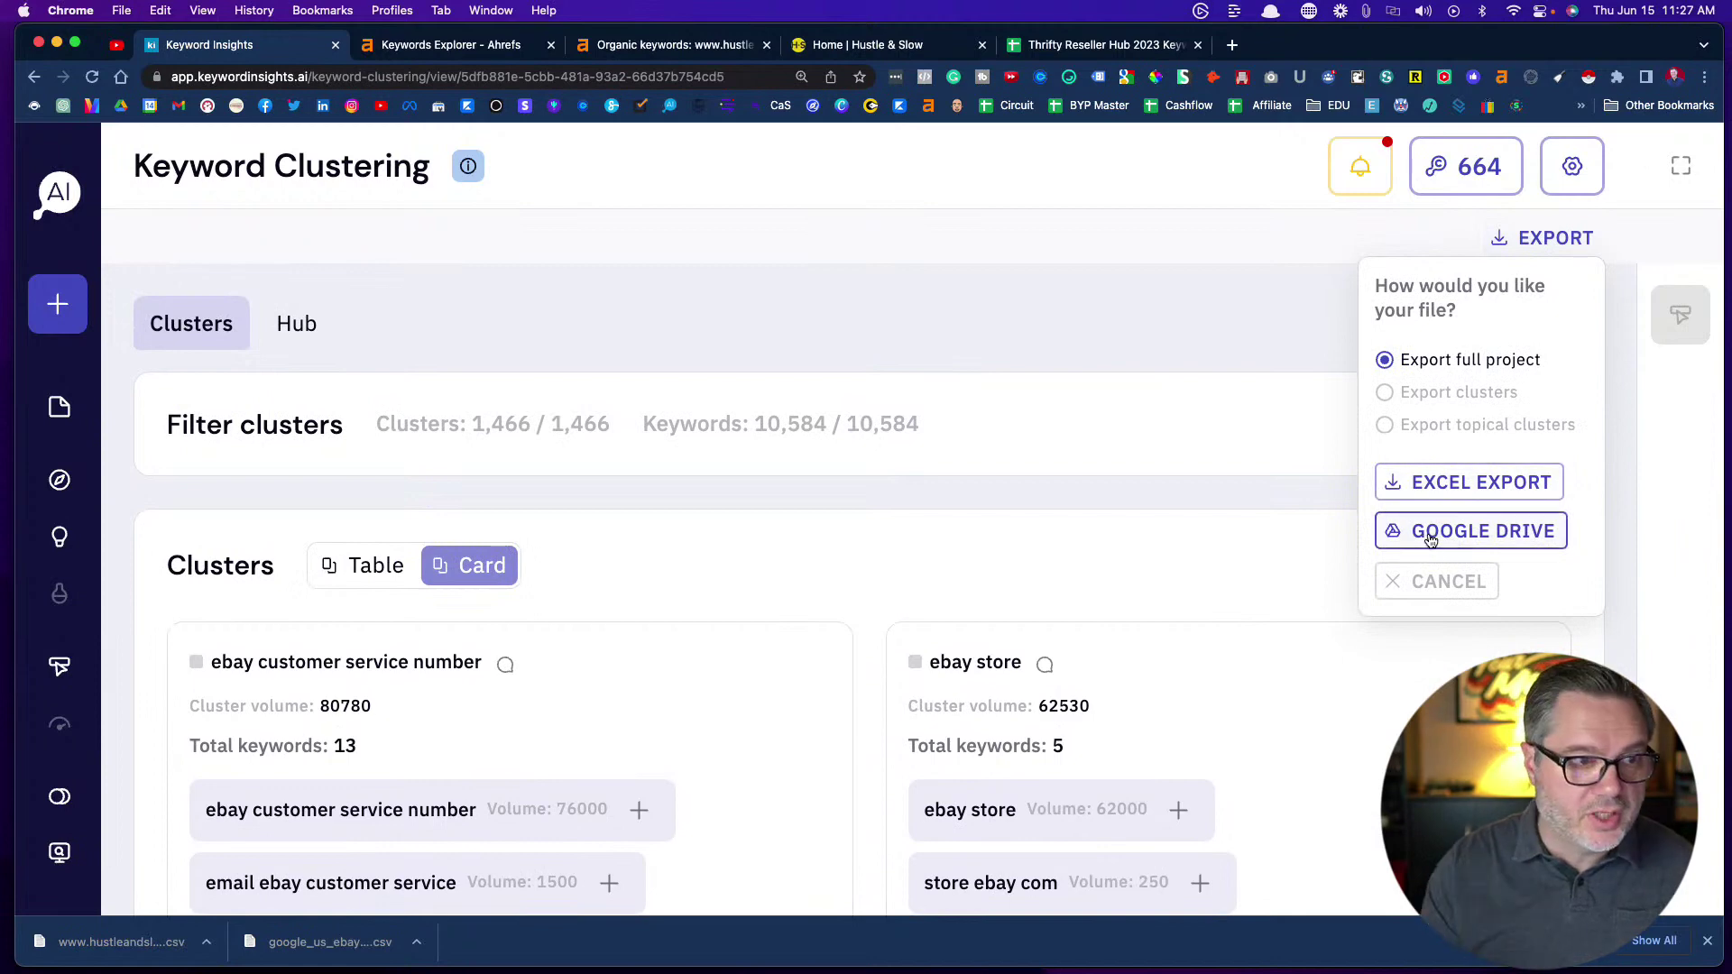
Switch to the Thrifty Reseller Hub 2023 Keyword Cluster Strategy spreadsheet in Google Sheets and set its zoom to 200%
{"action": "left_click", "coordinate": [1089, 45]}
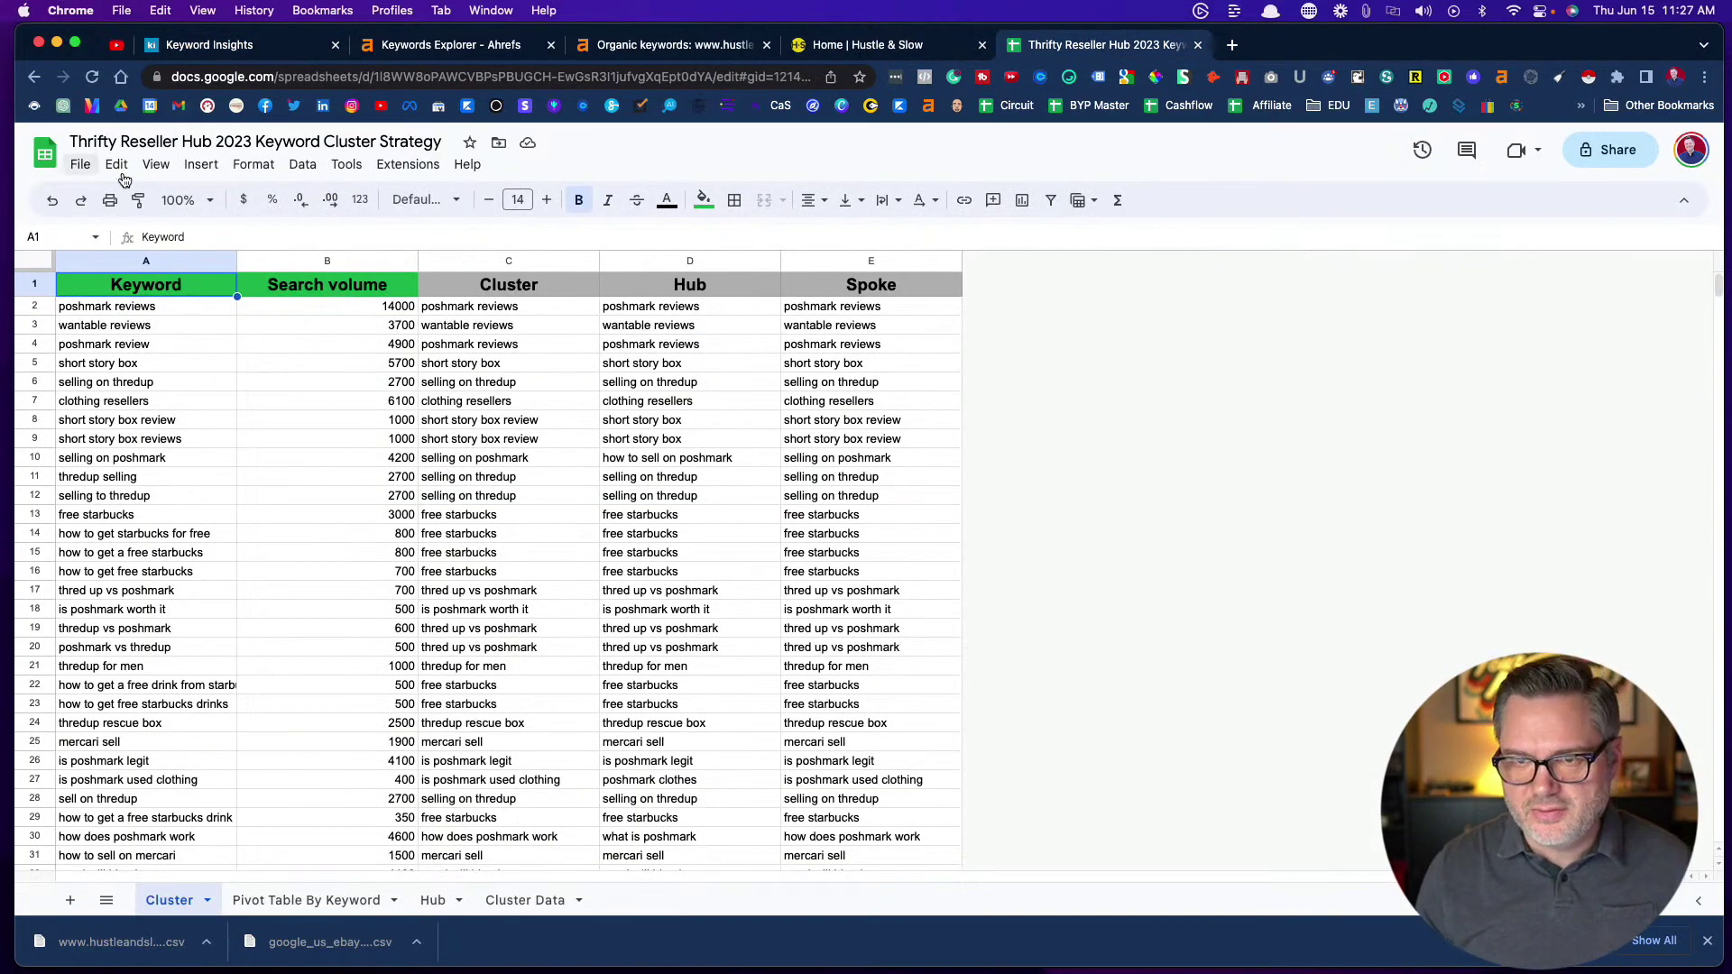
{"action": "left_click", "coordinate": [208, 202]}
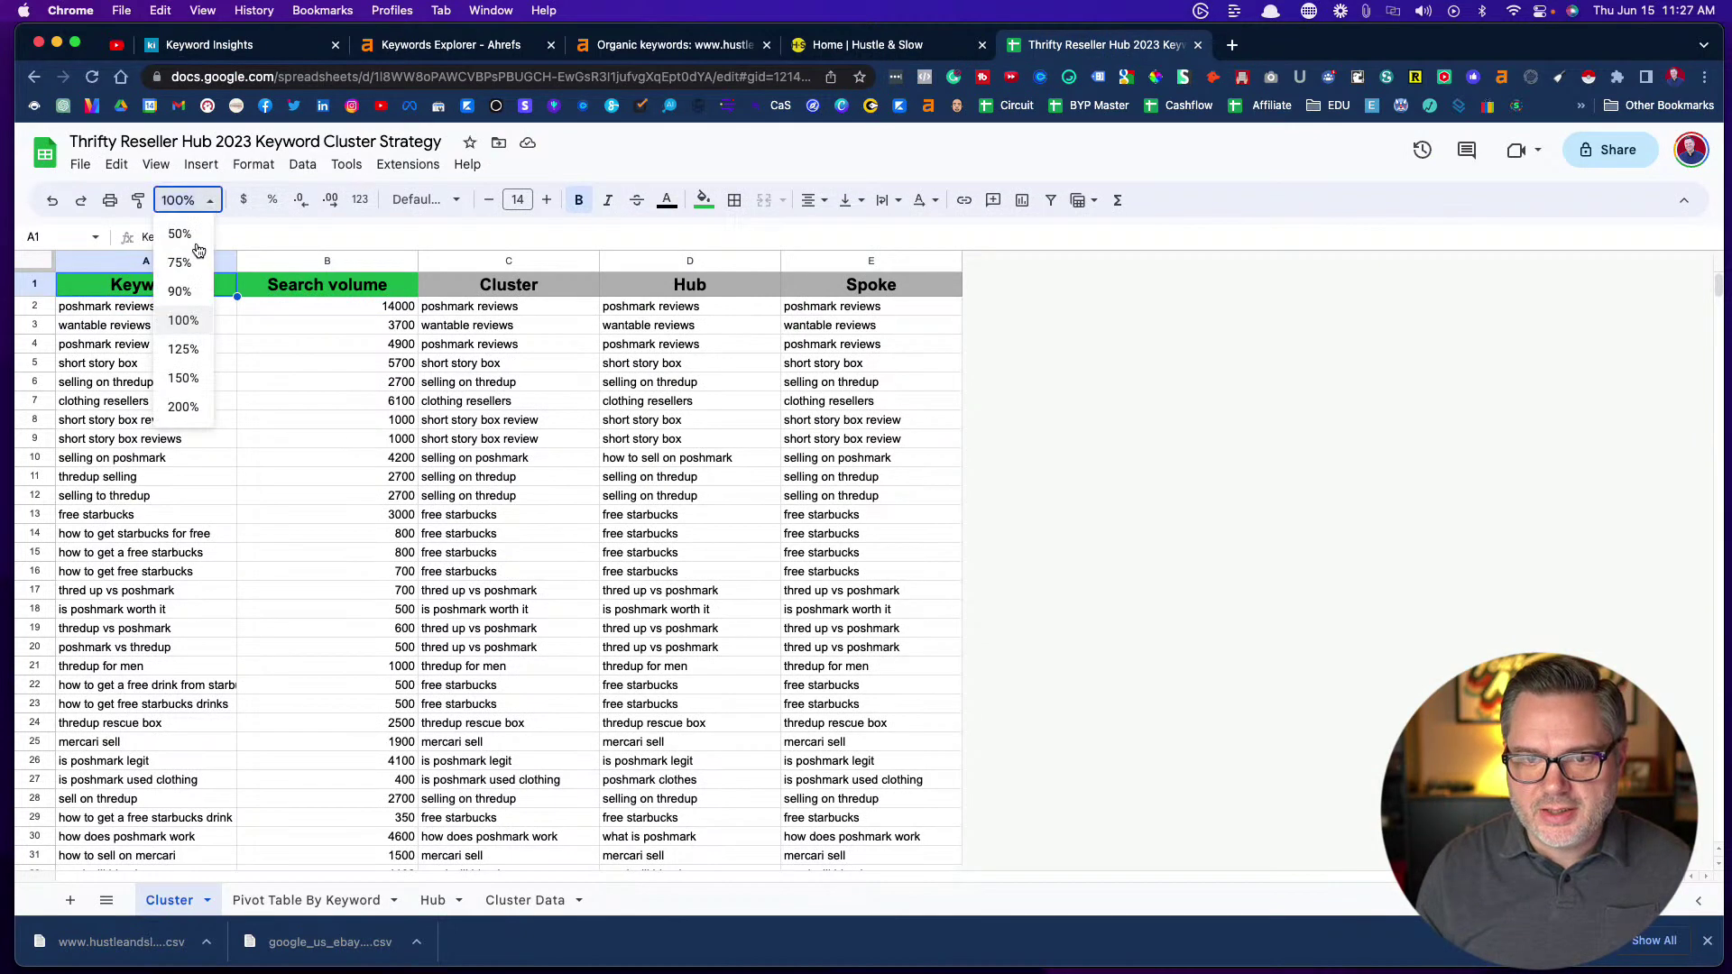
{"action": "left_click", "coordinate": [185, 406]}
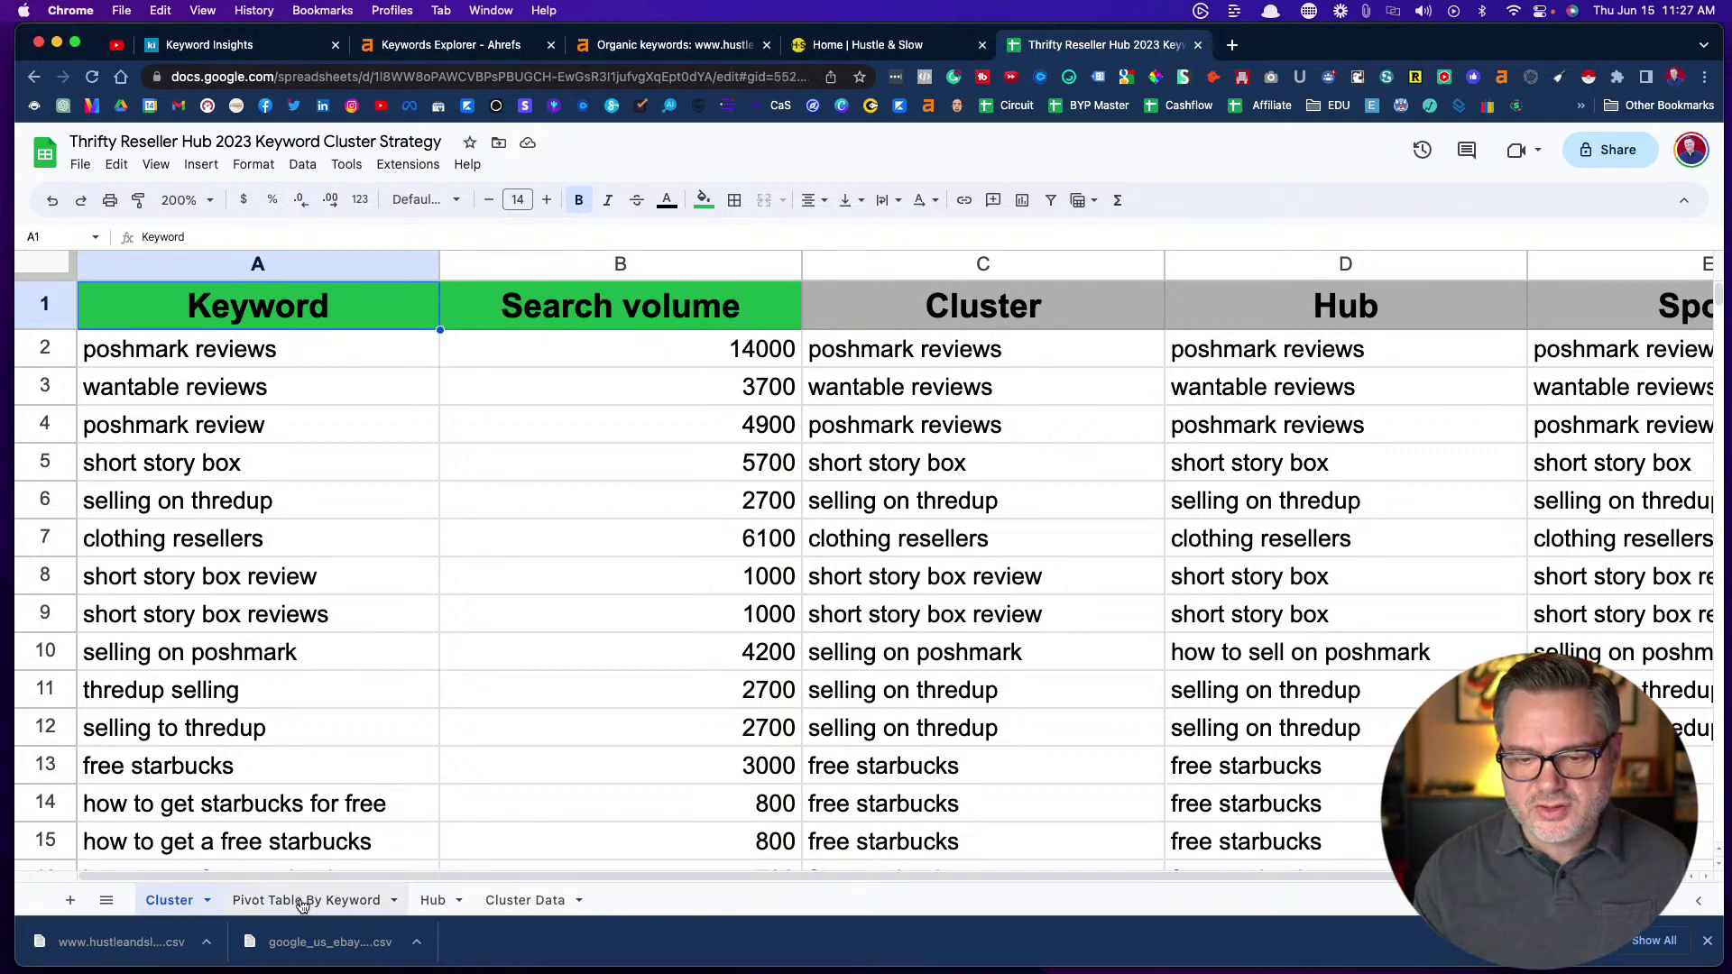
Open the Pivot Table By Keyword sheet and widen the Cluster column to fit the cluster names
{"action": "left_click", "coordinate": [302, 903]}
{"action": "scroll", "coordinate": [318, 639], "scroll_direction": "down", "scroll_amount": 1}
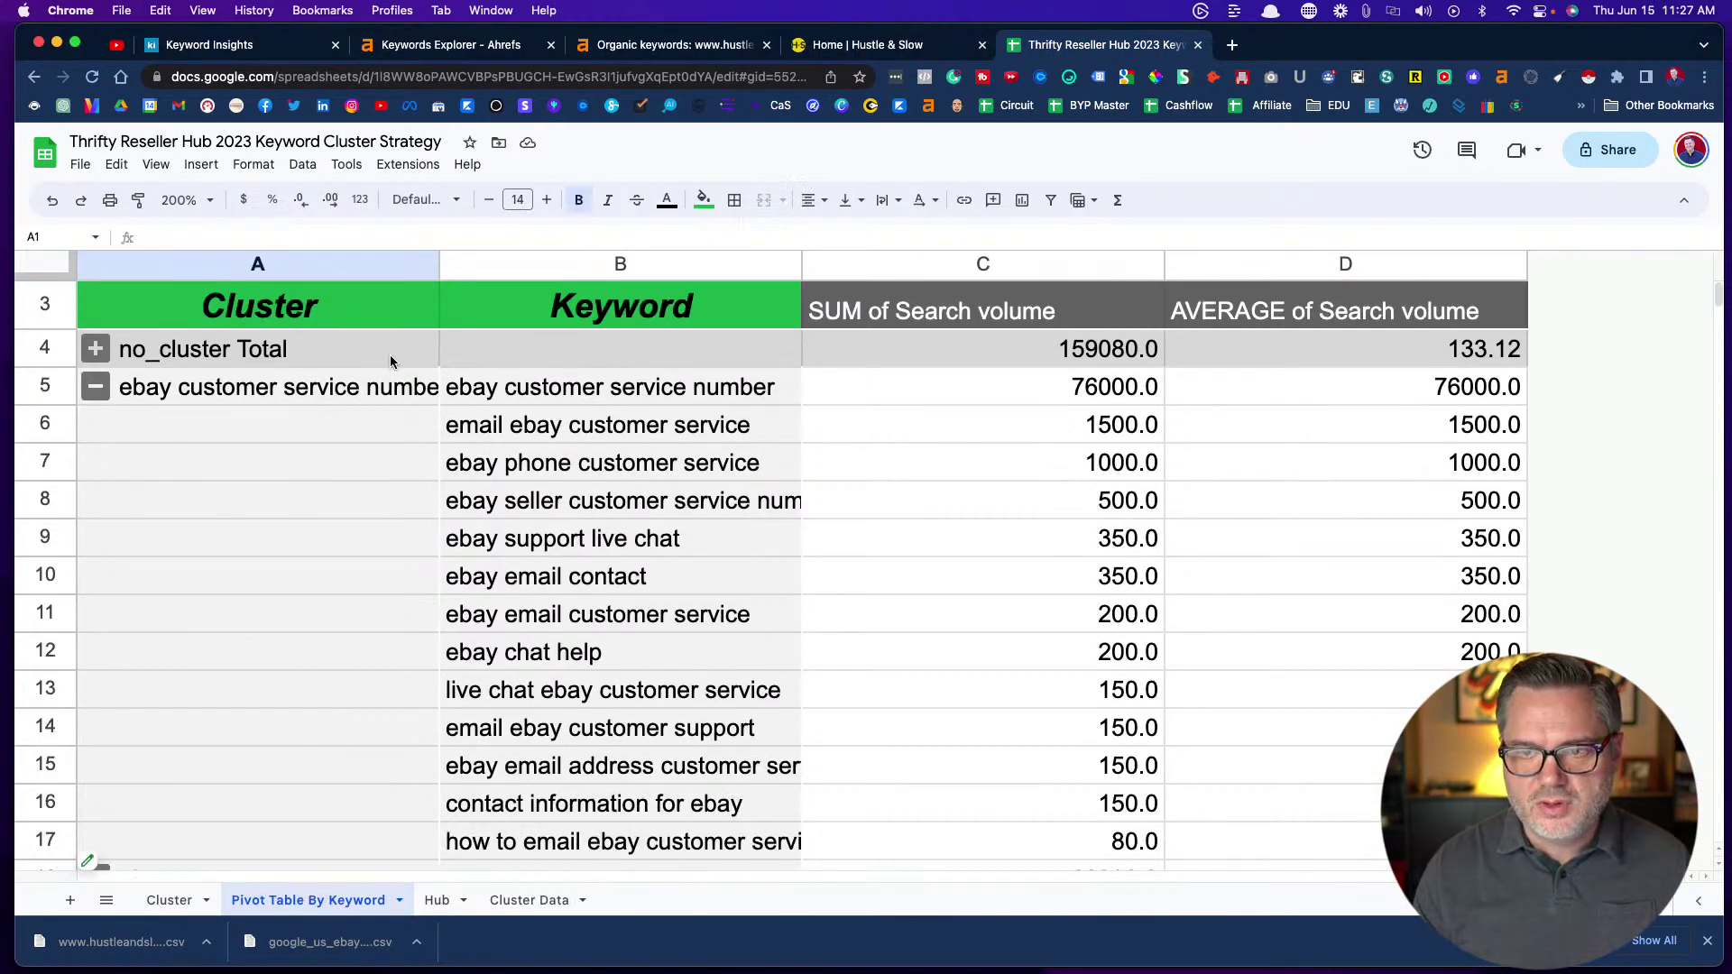
{"action": "left_click_drag", "start_coordinate": [438, 264], "coordinate": [530, 265]}
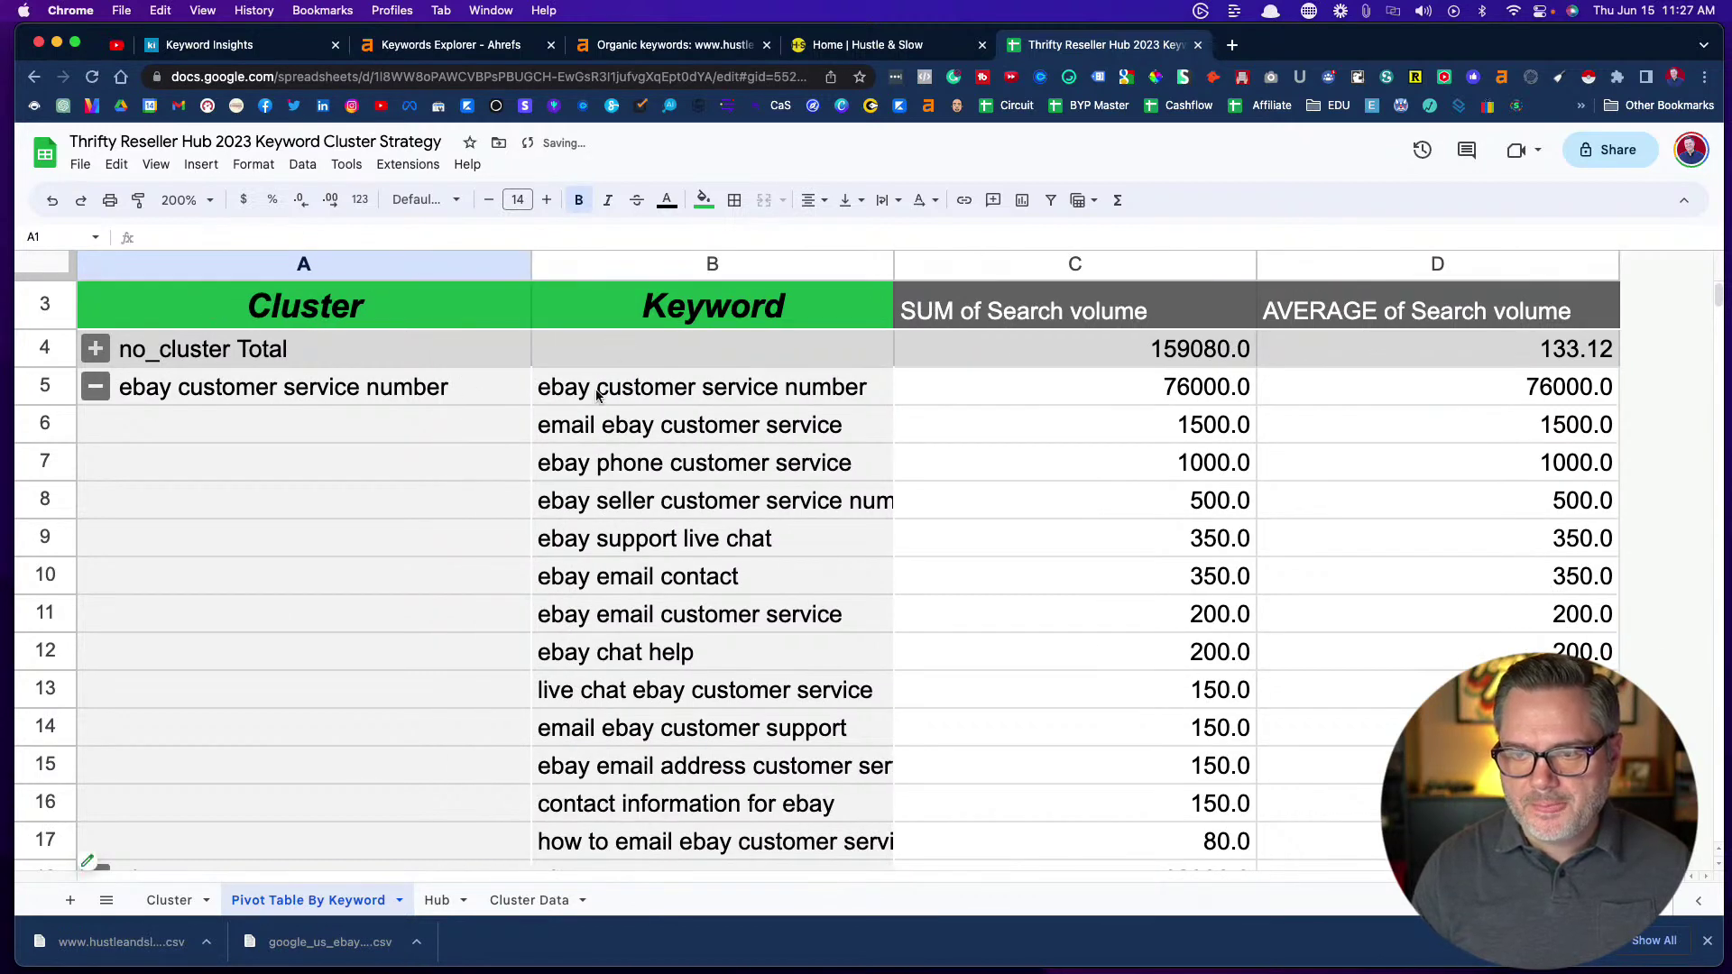
Collapse the ebay customer service number and ebay fee calculator clusters in the keyword pivot table
{"action": "left_click", "coordinate": [98, 393]}
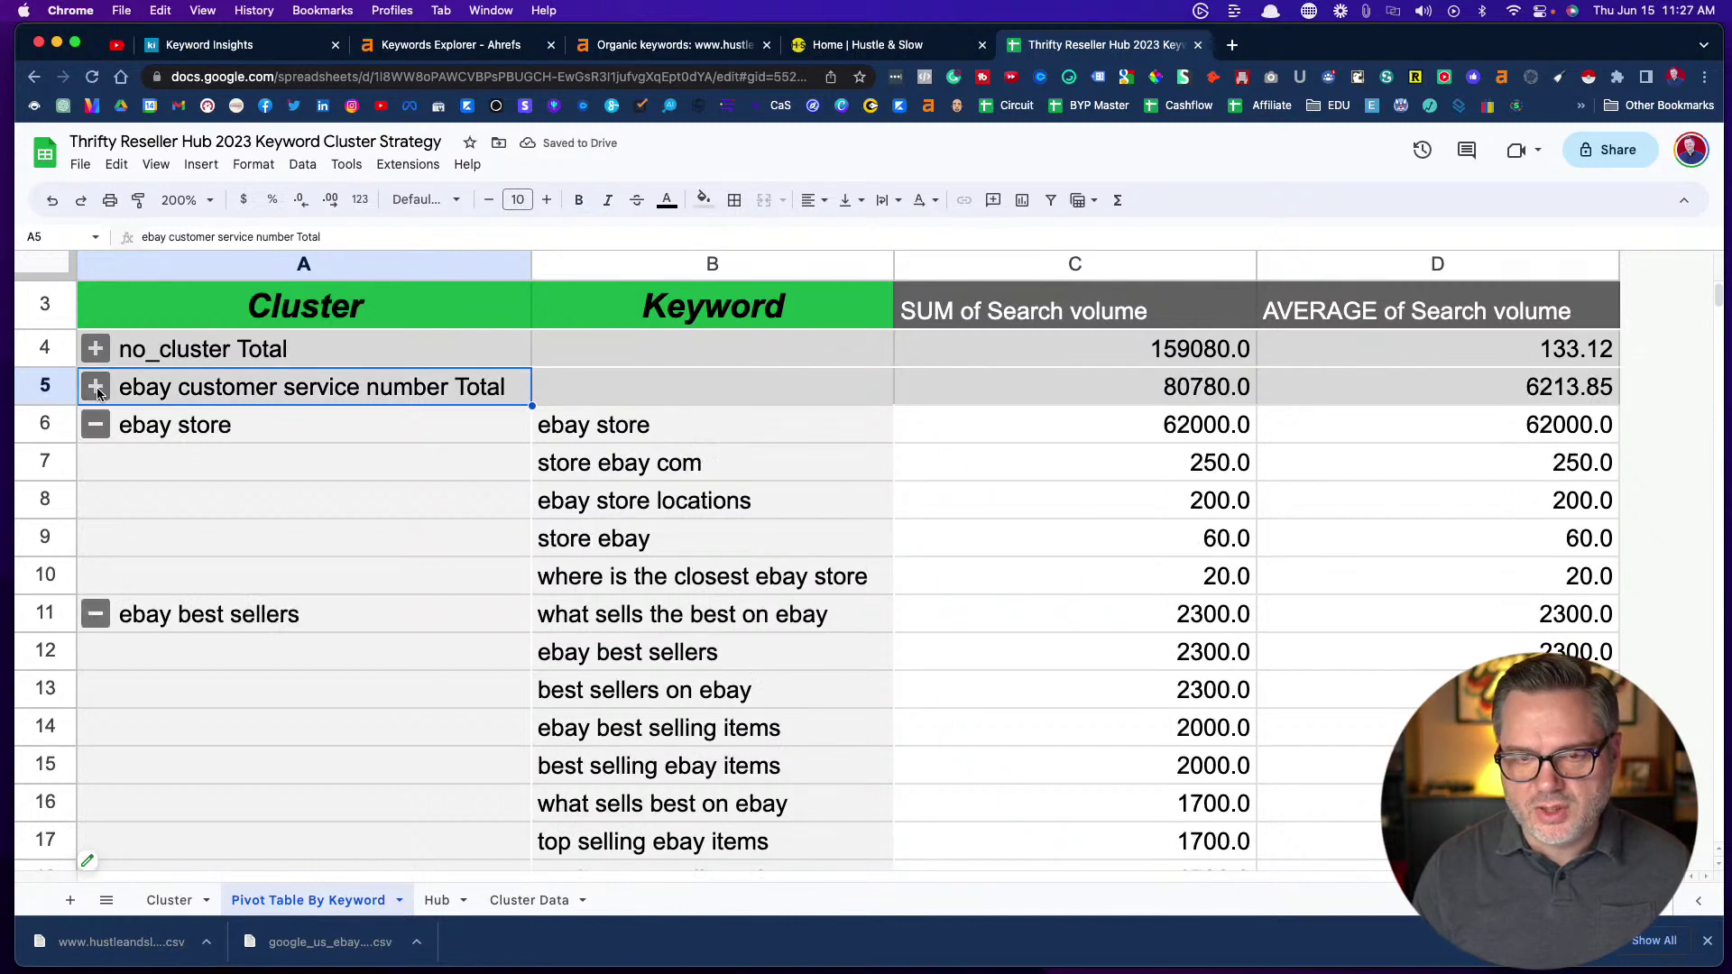
{"action": "scroll", "coordinate": [139, 463], "scroll_direction": "down", "scroll_amount": 10}
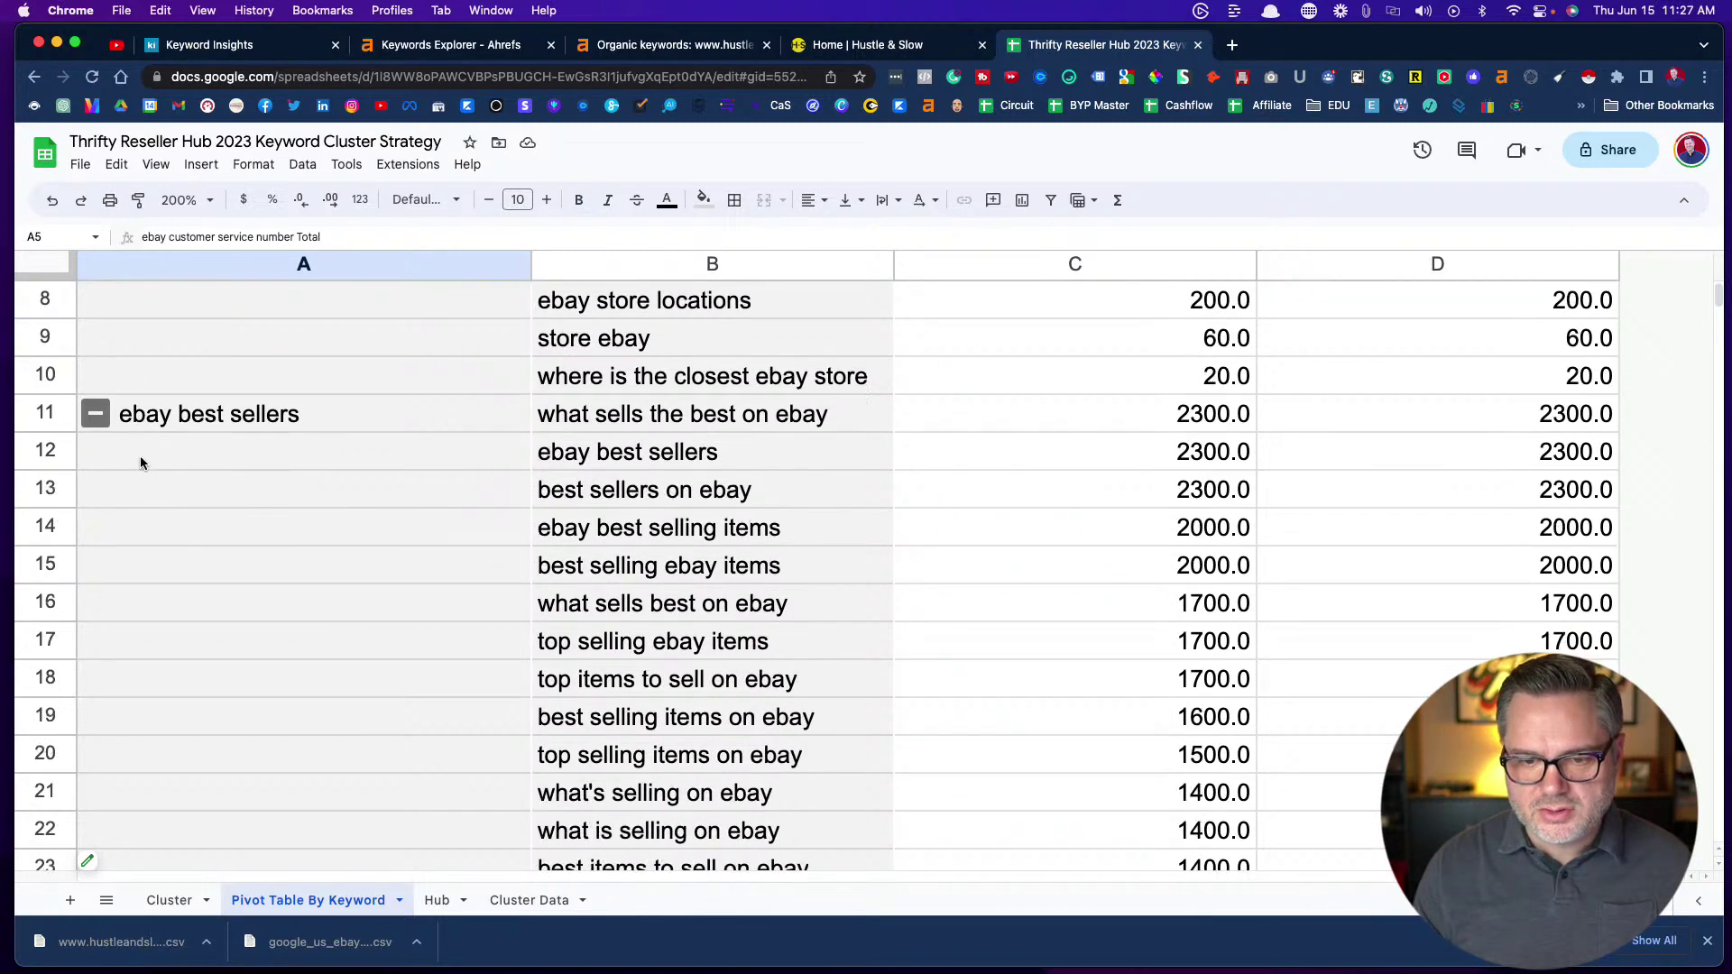
{"action": "scroll", "coordinate": [140, 462], "scroll_direction": "down", "scroll_amount": 20}
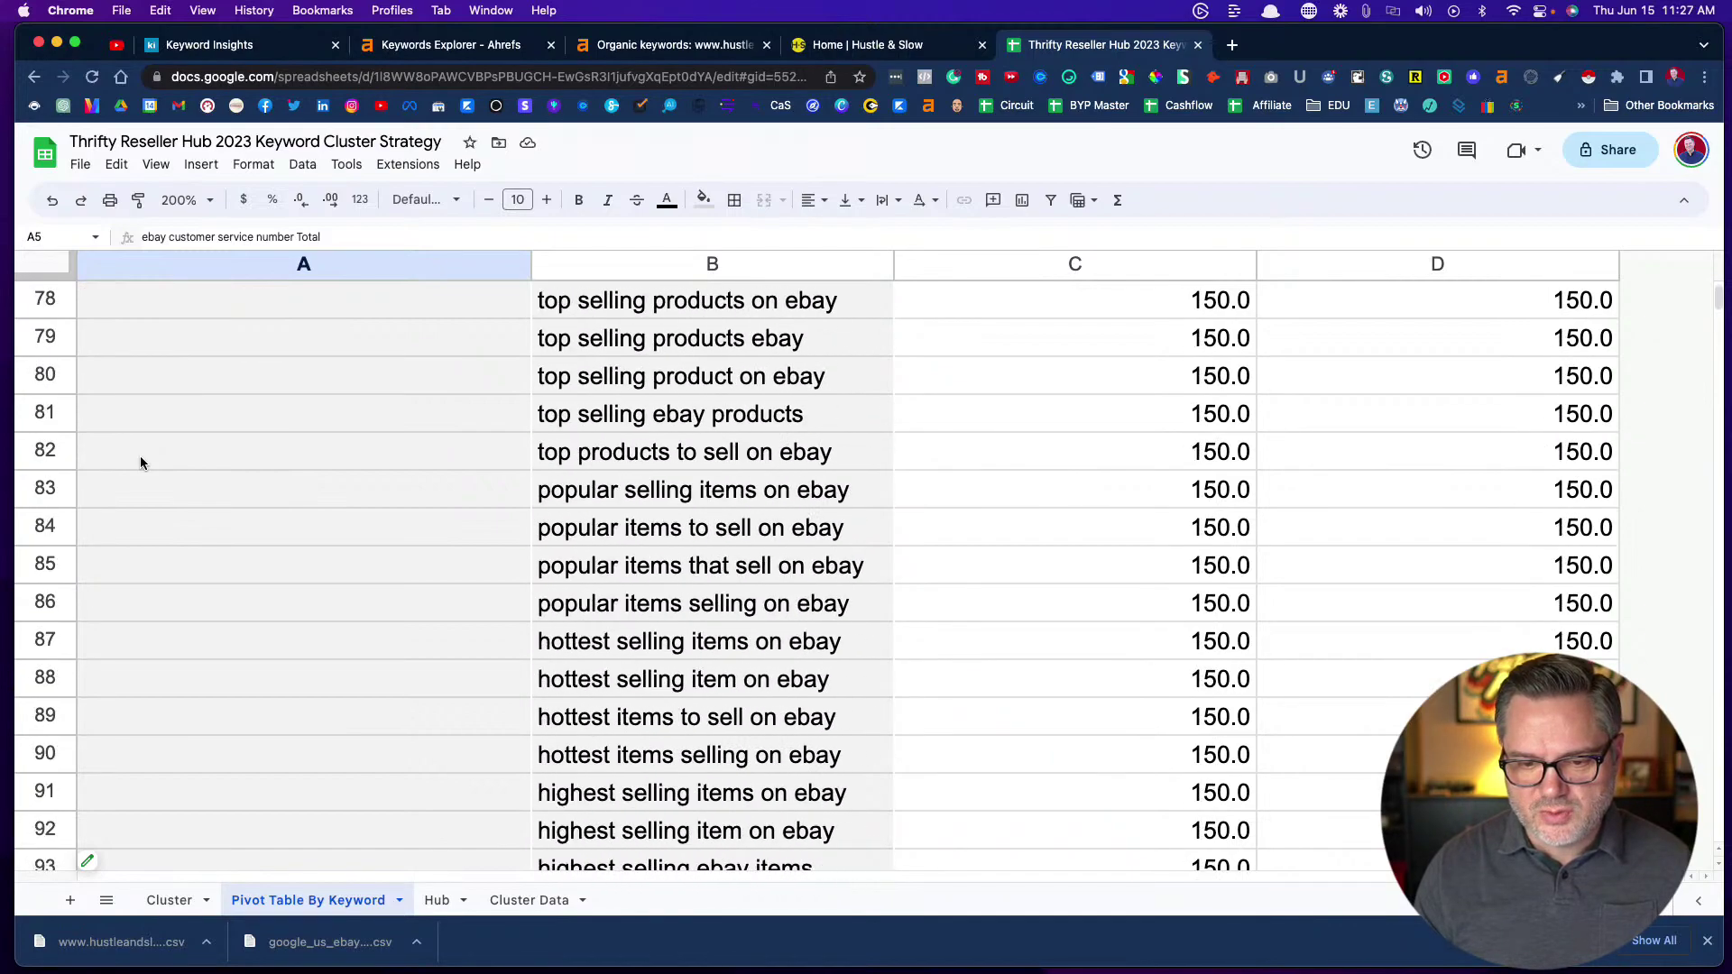
{"action": "scroll", "coordinate": [140, 463], "scroll_direction": "down", "scroll_amount": 20}
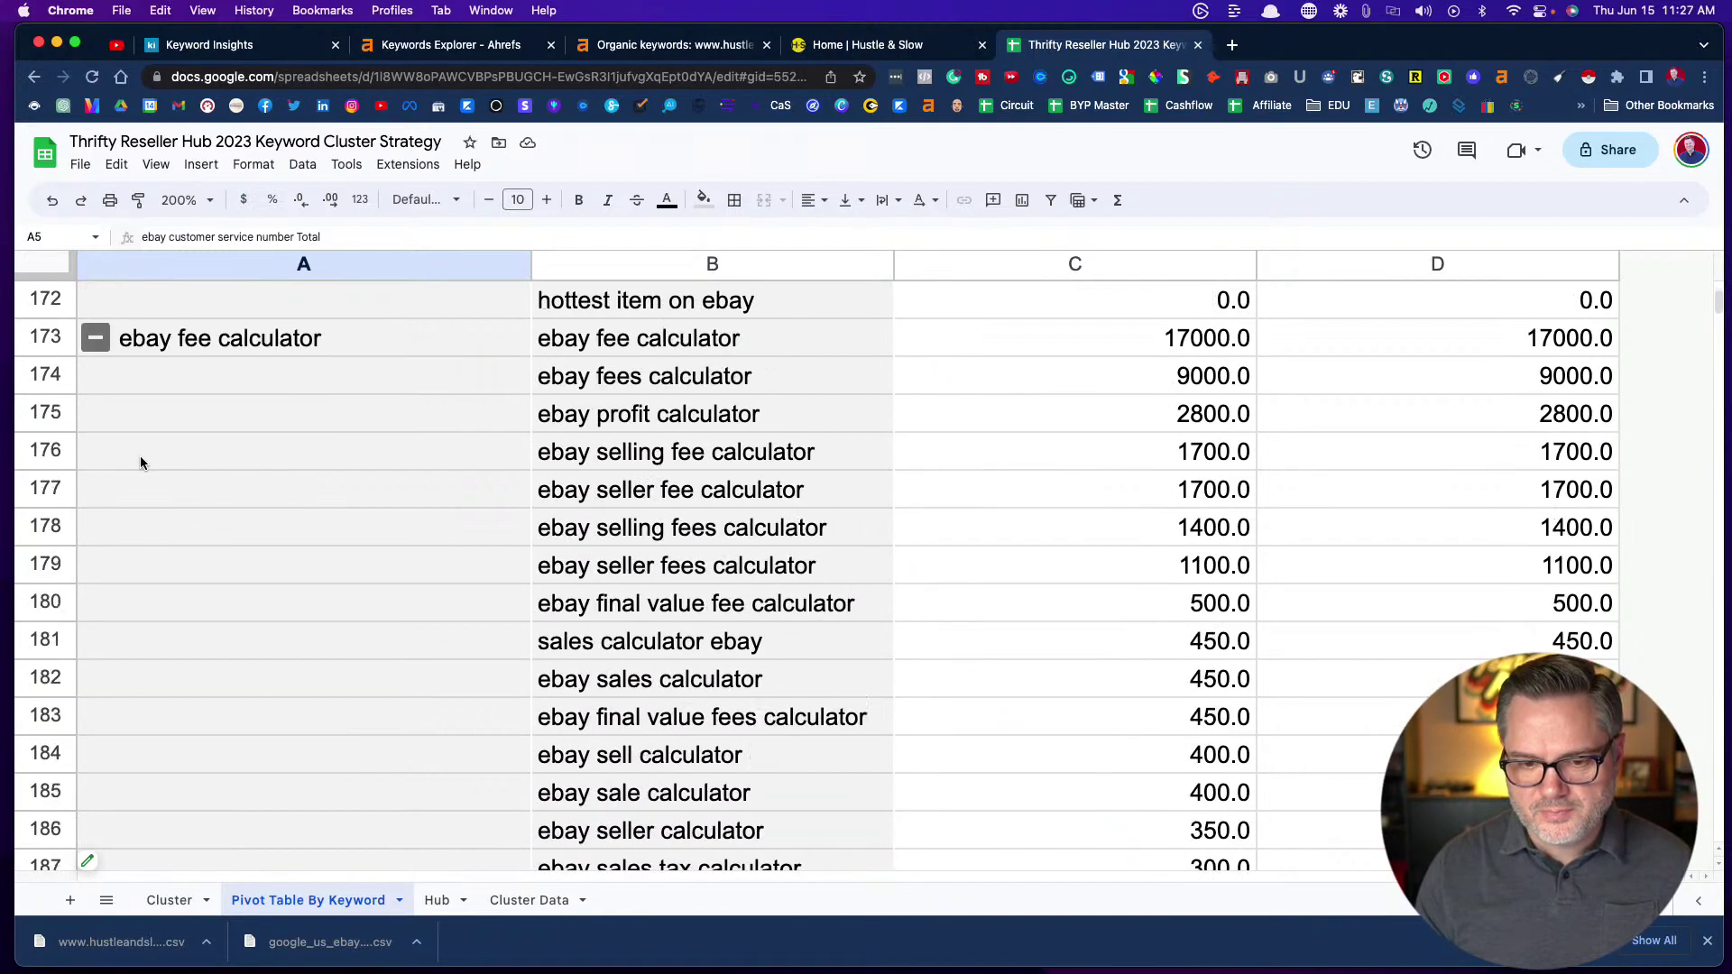
{"action": "scroll", "coordinate": [140, 463], "scroll_direction": "down", "scroll_amount": 8}
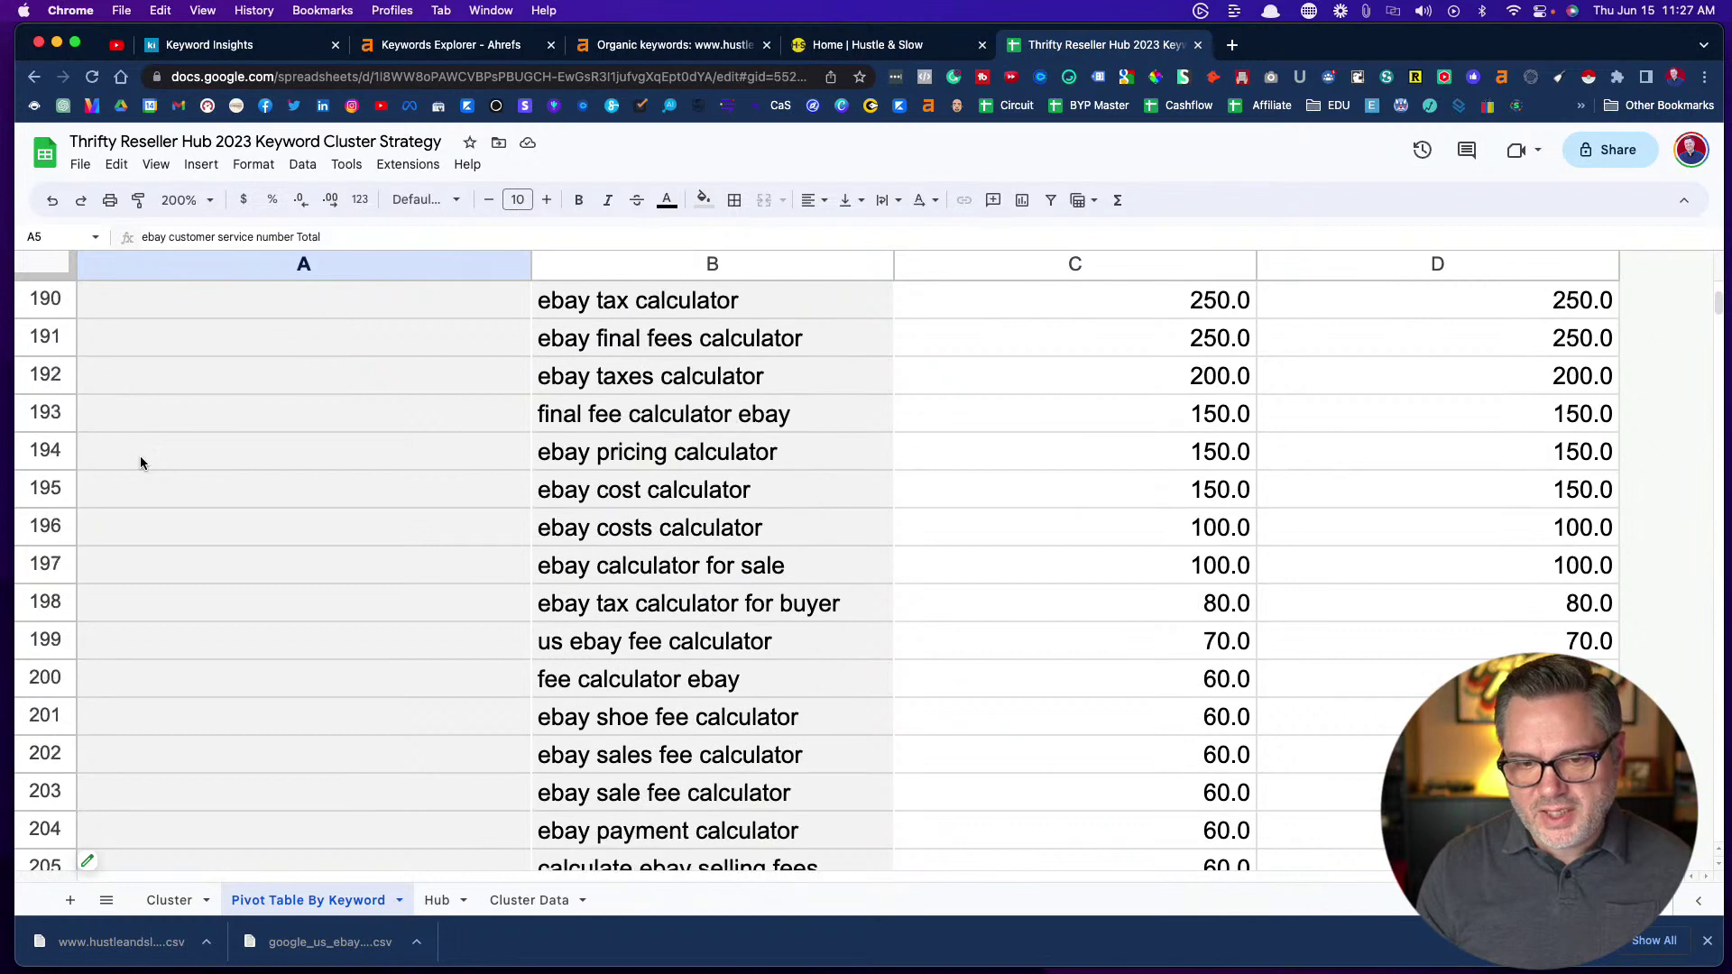
{"action": "scroll", "coordinate": [140, 463], "scroll_direction": "up", "scroll_amount": 5}
{"action": "scroll", "coordinate": [140, 463], "scroll_direction": "up", "scroll_amount": 3}
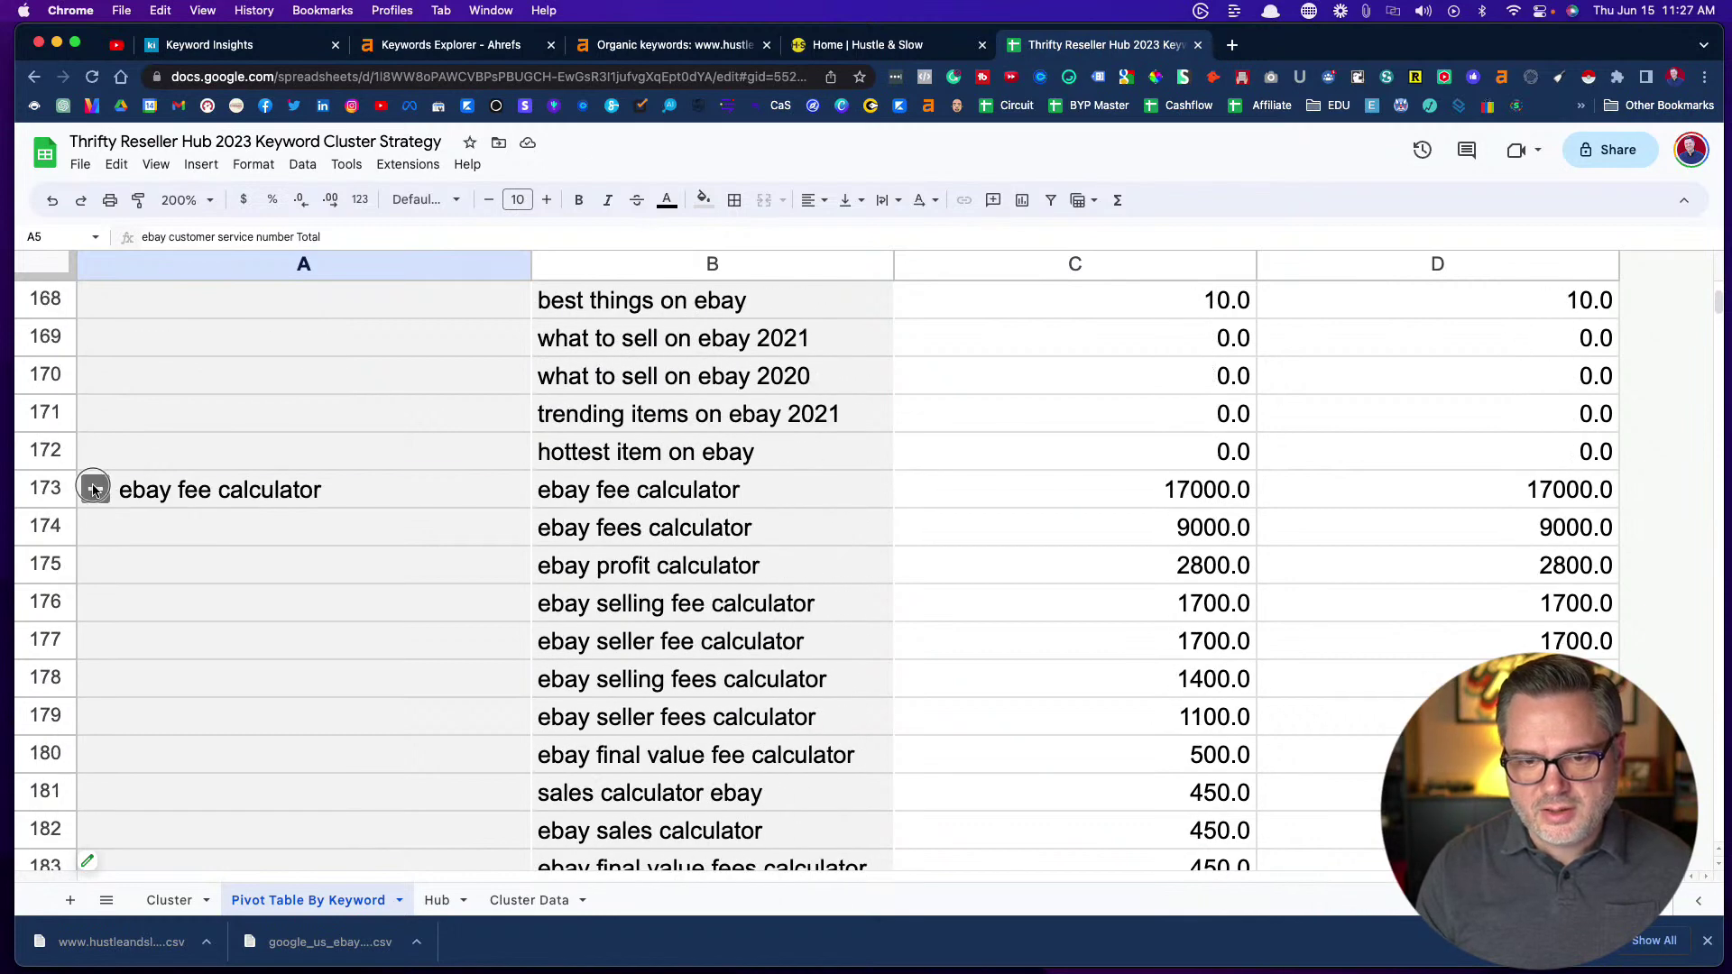
{"action": "left_click", "coordinate": [94, 490]}
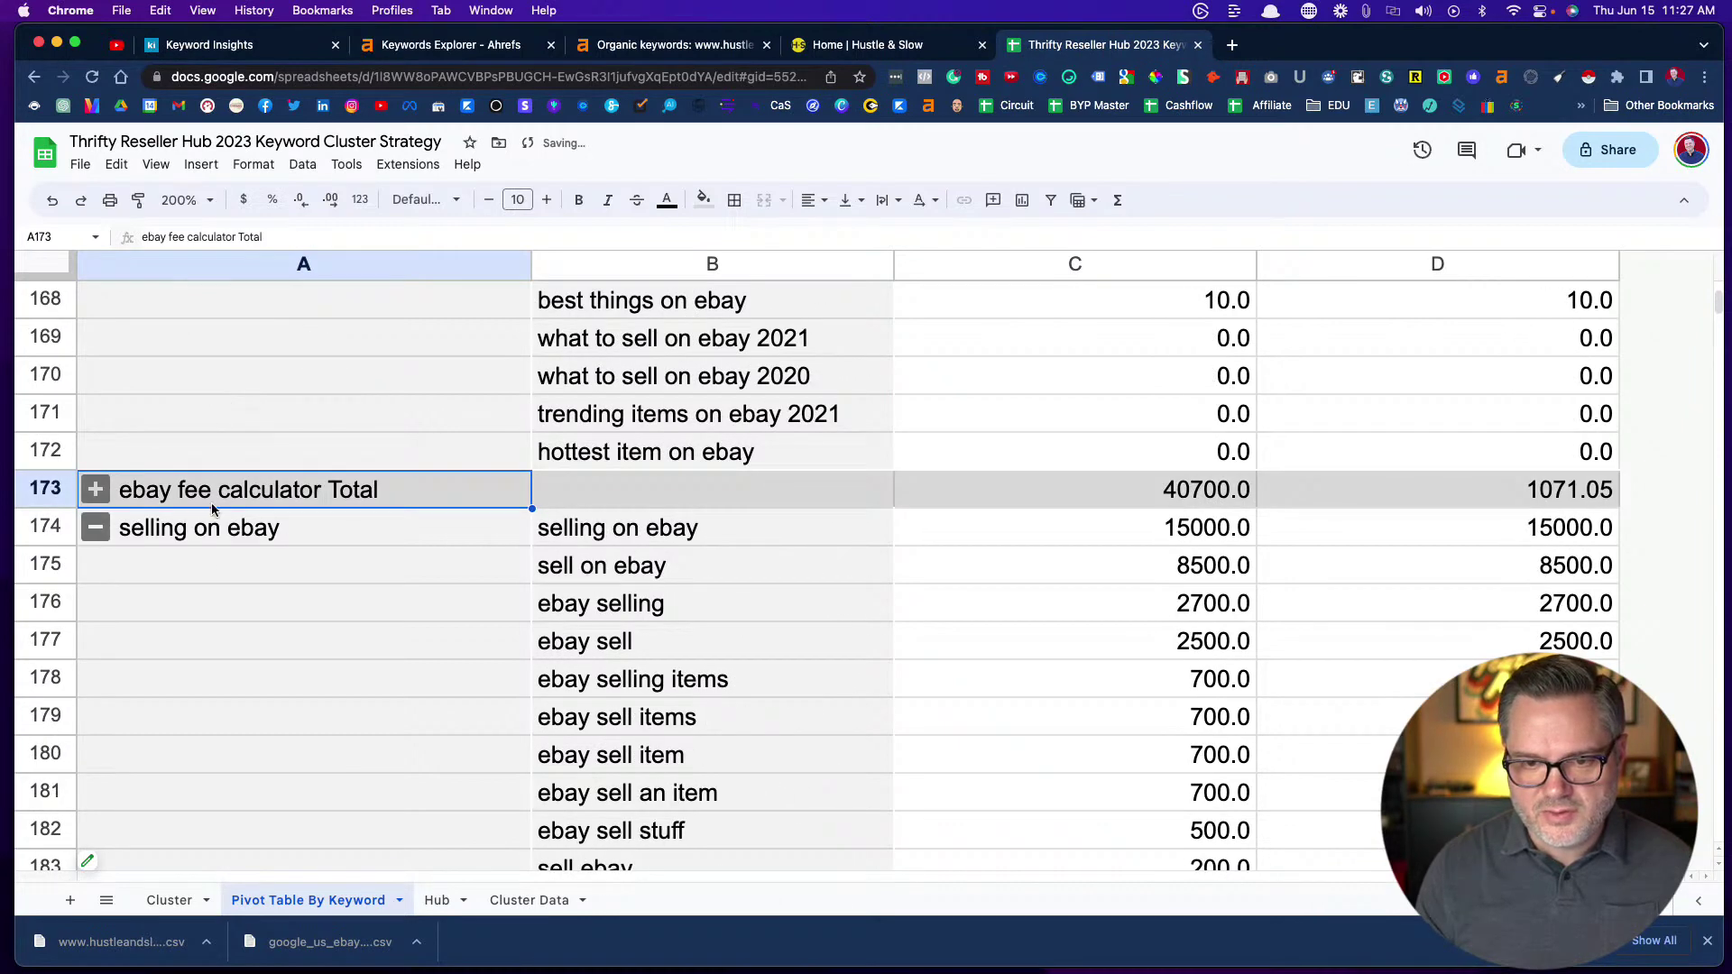
Review the selling on ebay cluster and its individual keywords, including selling on ebay and sell on ebay
{"action": "scroll", "coordinate": [228, 592], "scroll_direction": "down", "scroll_amount": 3}
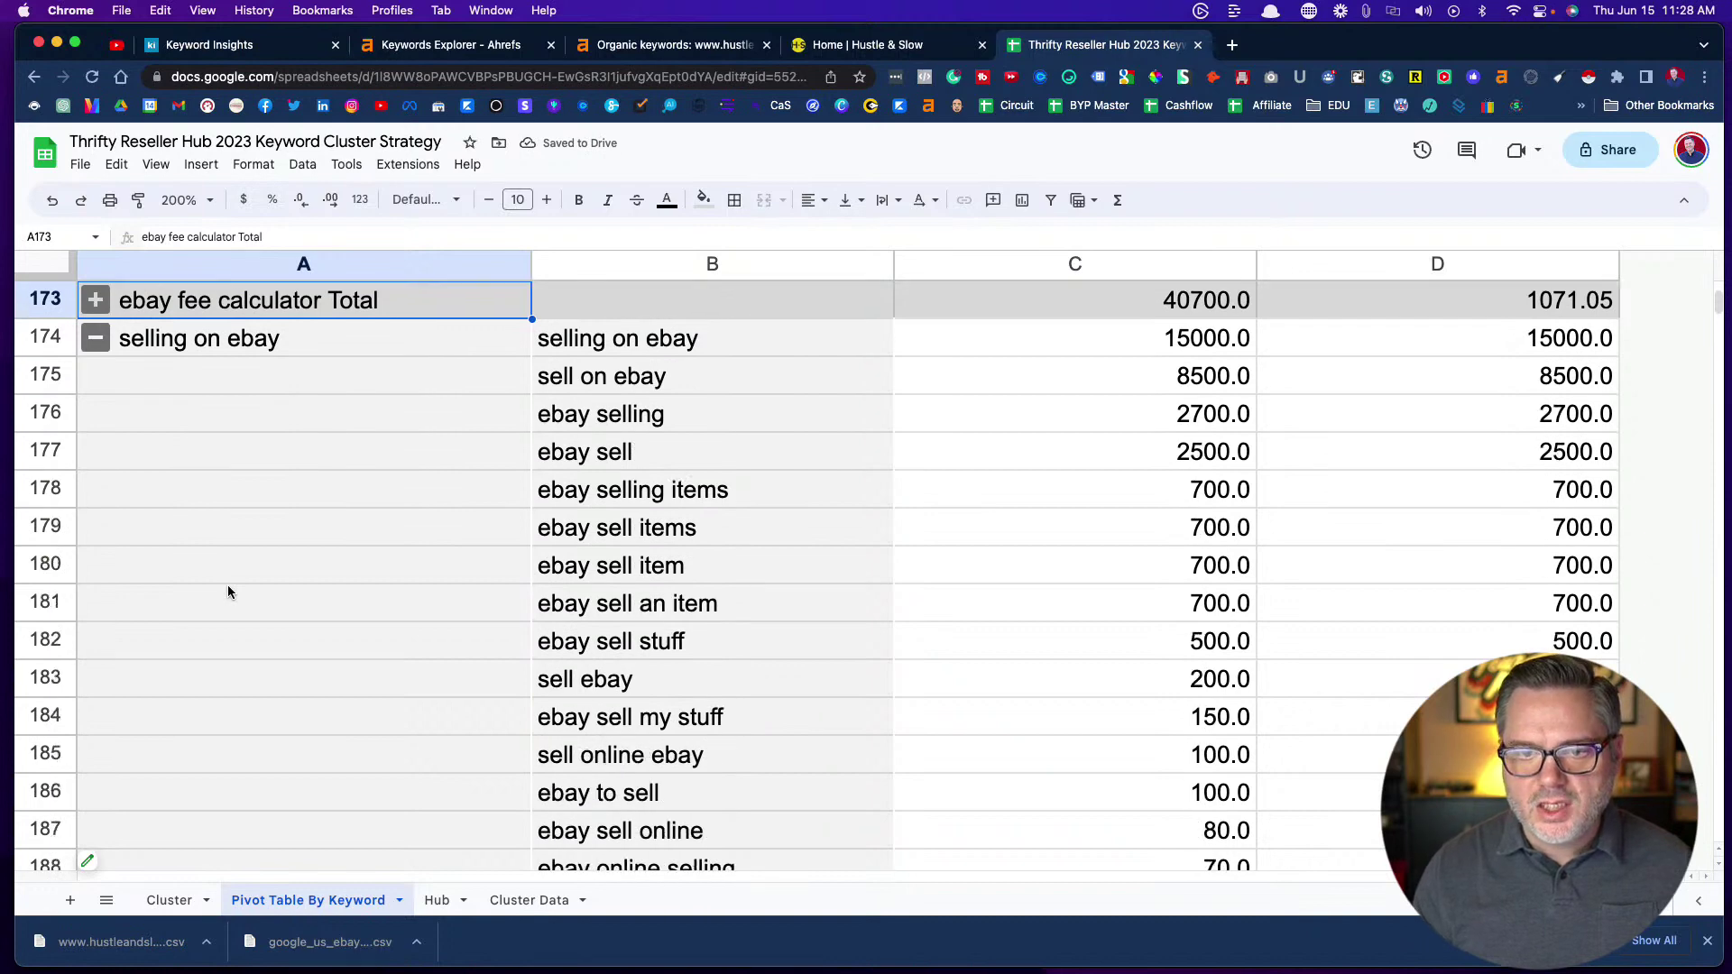
{"action": "left_click", "coordinate": [213, 350]}
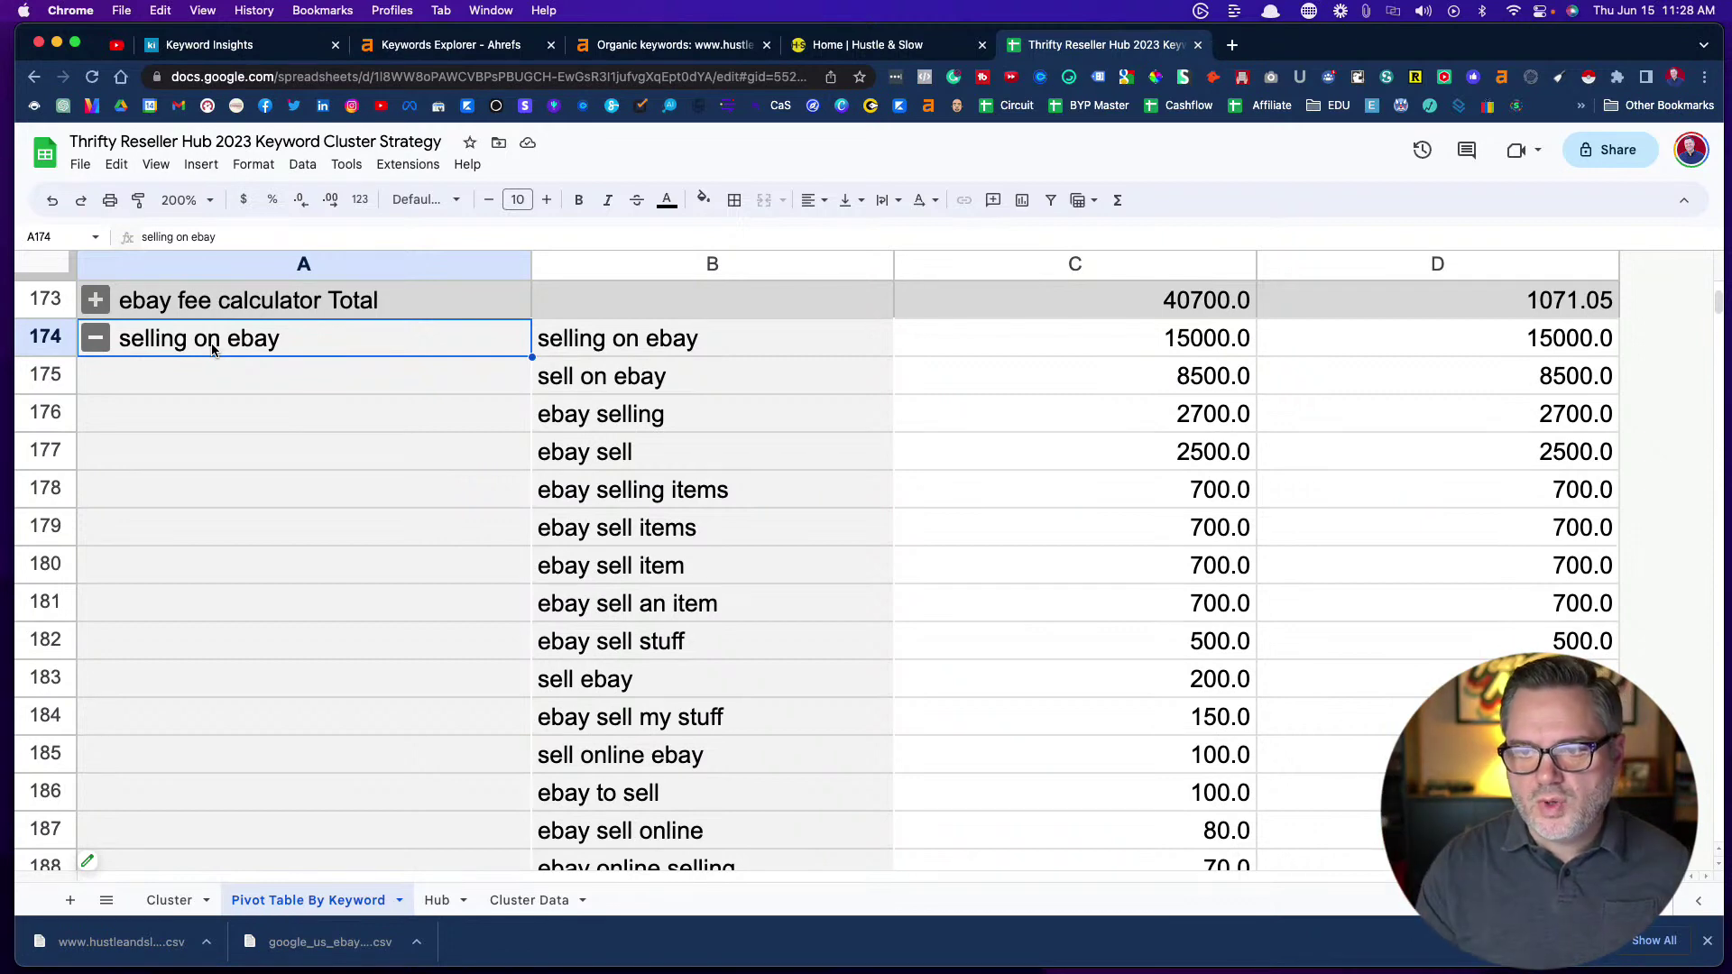
{"action": "left_click", "coordinate": [625, 408]}
{"action": "scroll", "coordinate": [625, 408], "scroll_direction": "up", "scroll_amount": 2}
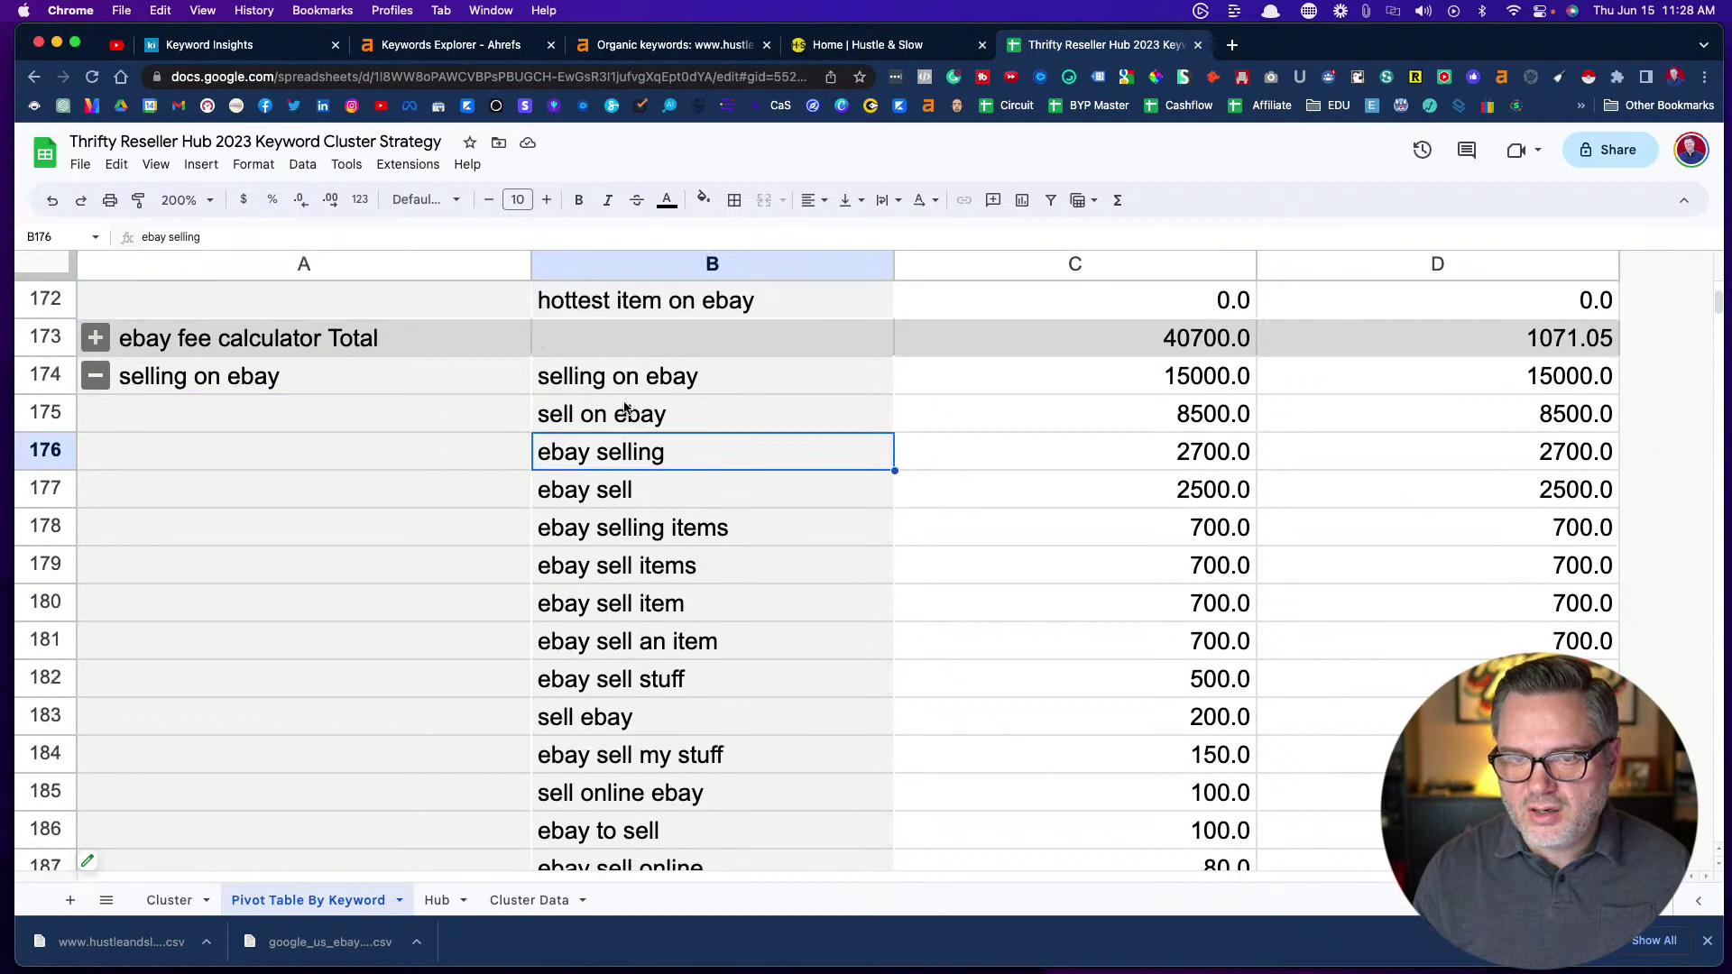
{"action": "left_click", "coordinate": [621, 417]}
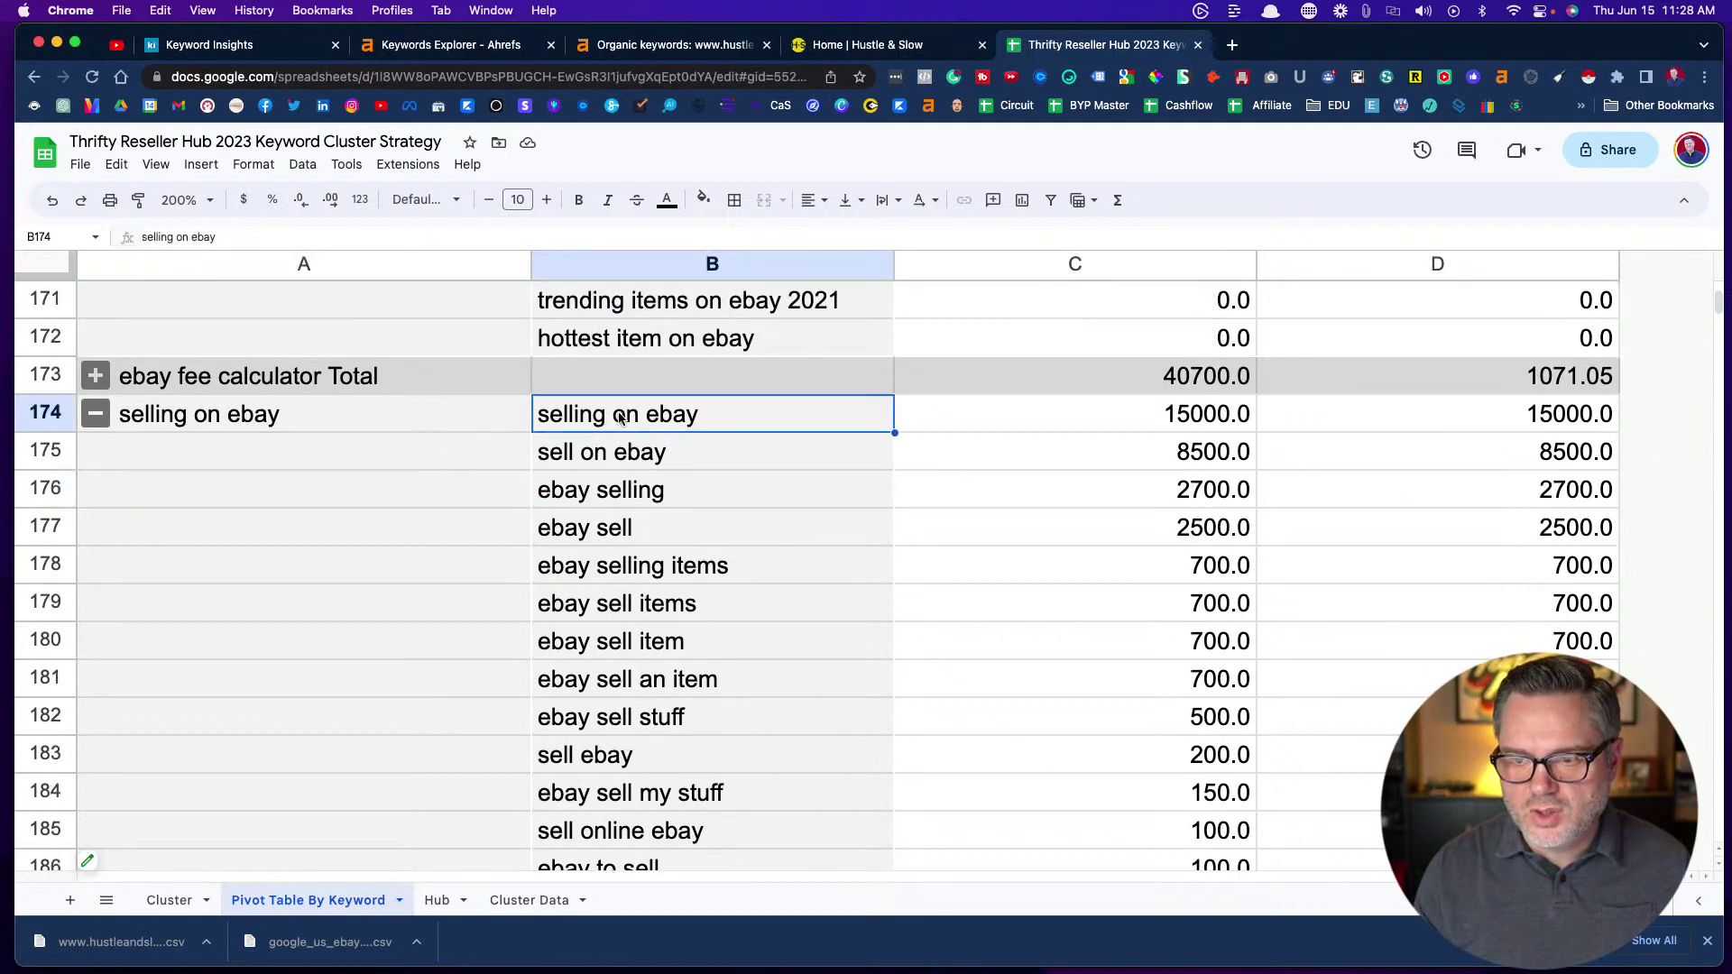
{"action": "left_click", "coordinate": [610, 460]}
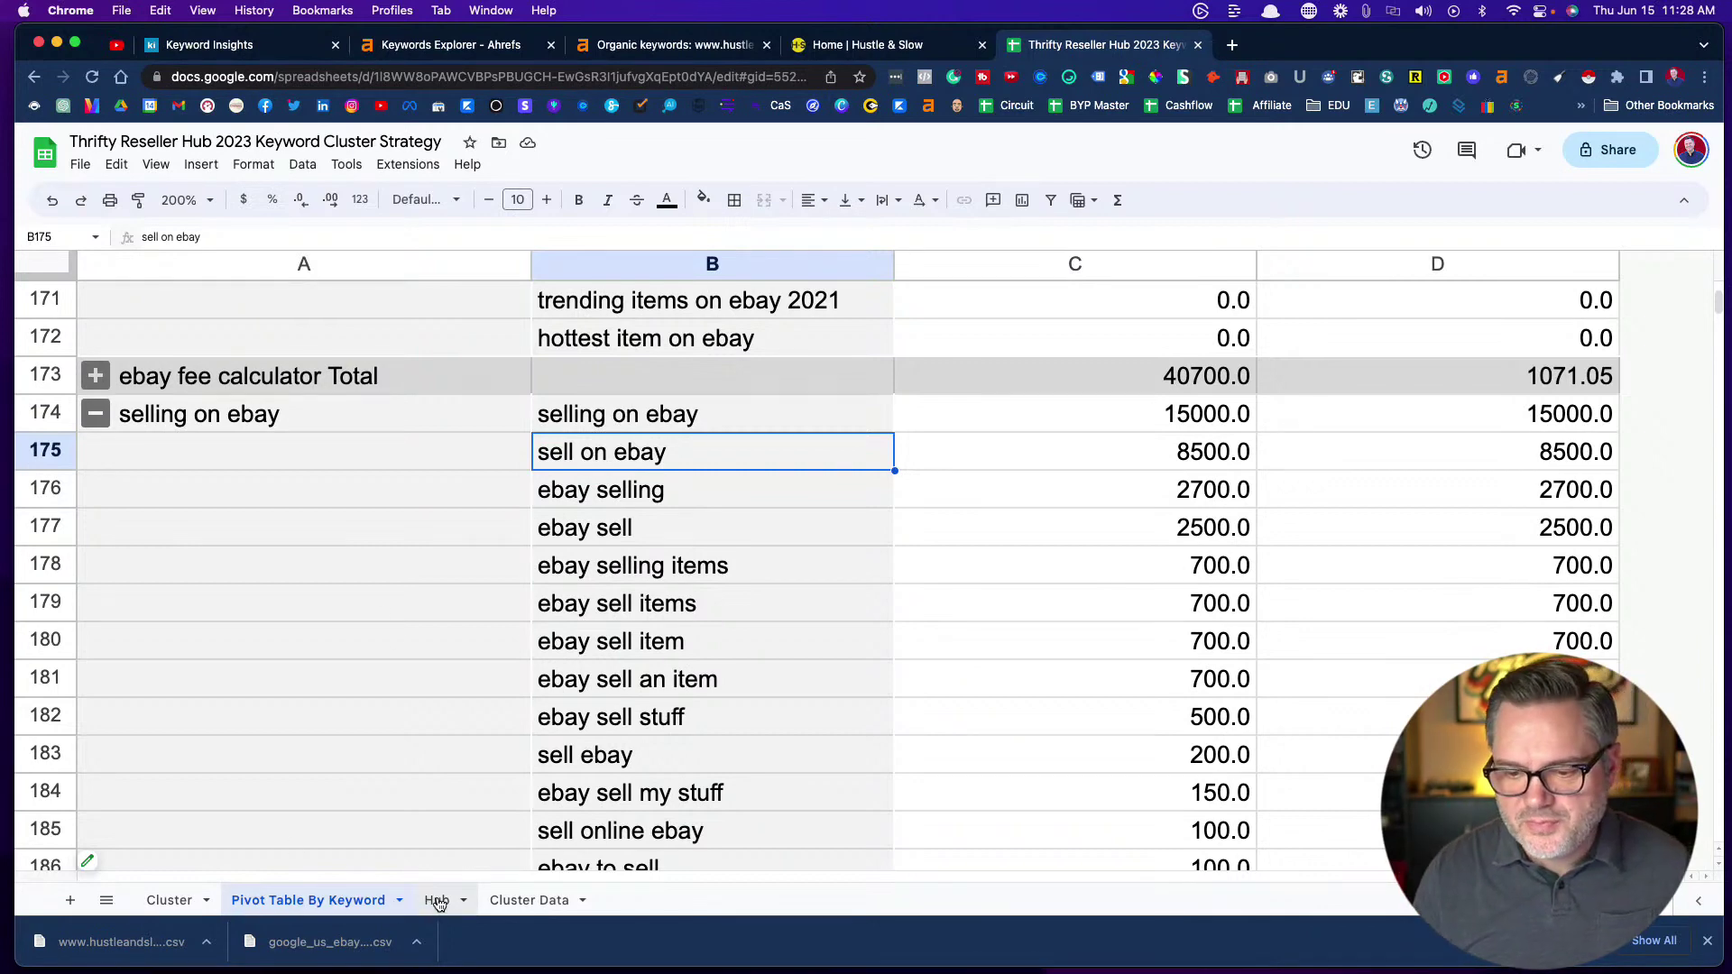
Open the Hub sheet and collapse the selling on ebay, ebay customer service number and ebay store hubs
{"action": "left_click", "coordinate": [437, 903]}
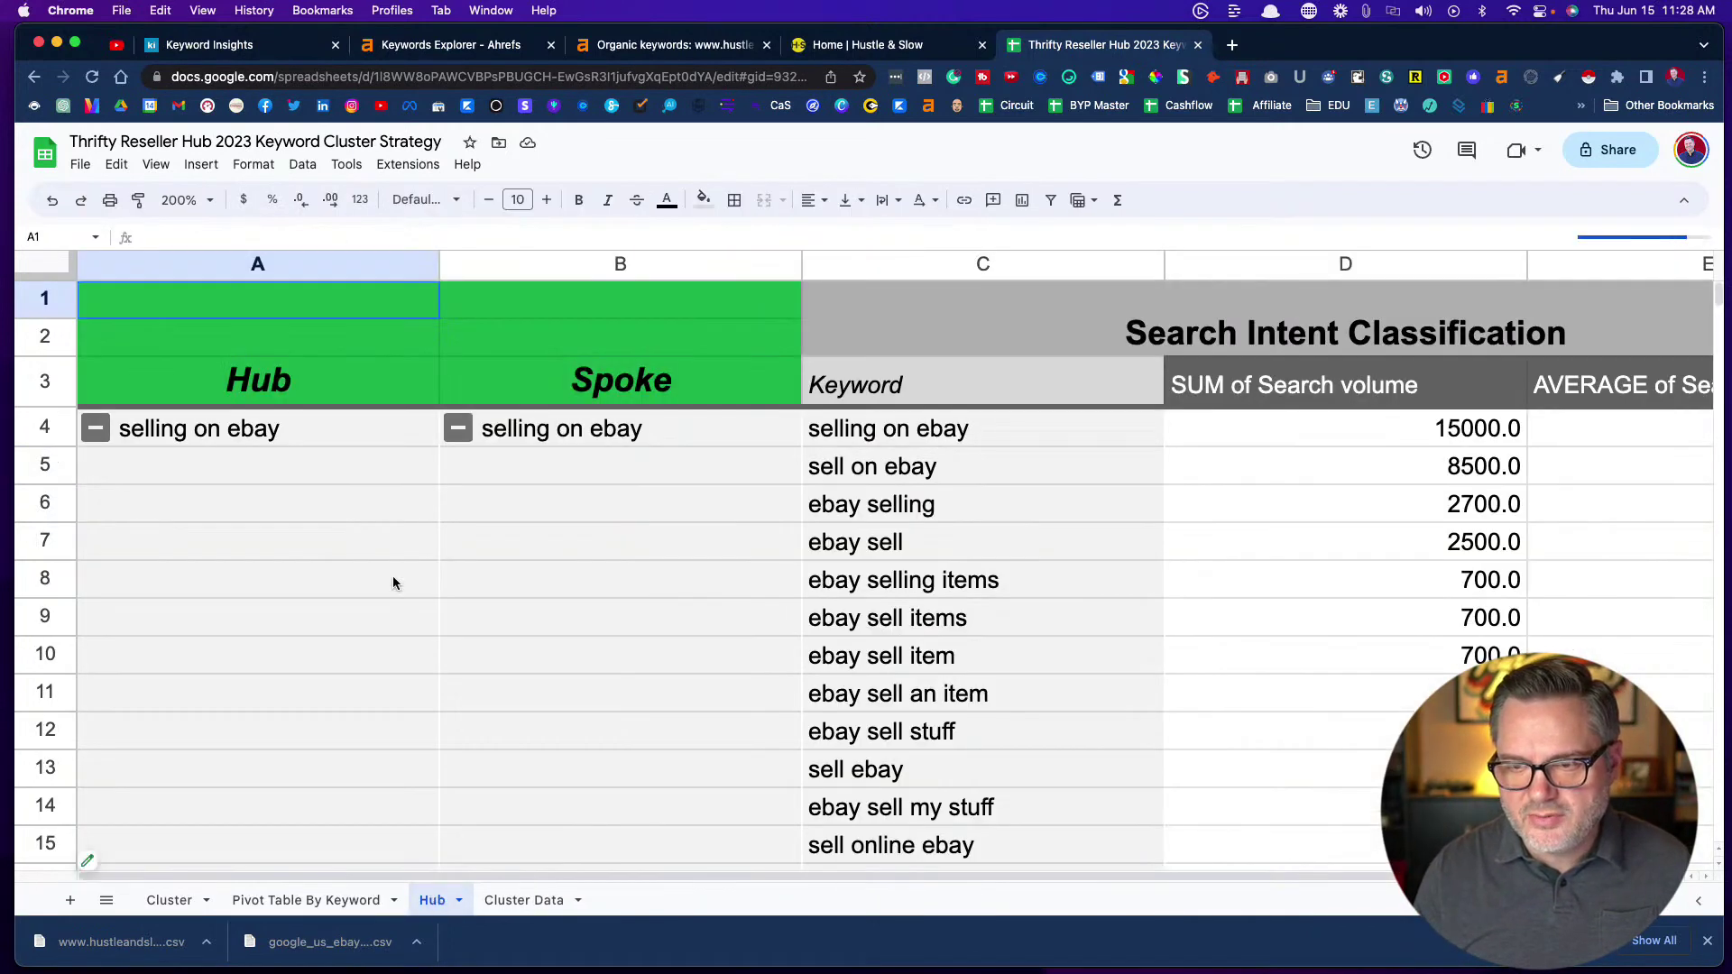
{"action": "left_click", "coordinate": [99, 435]}
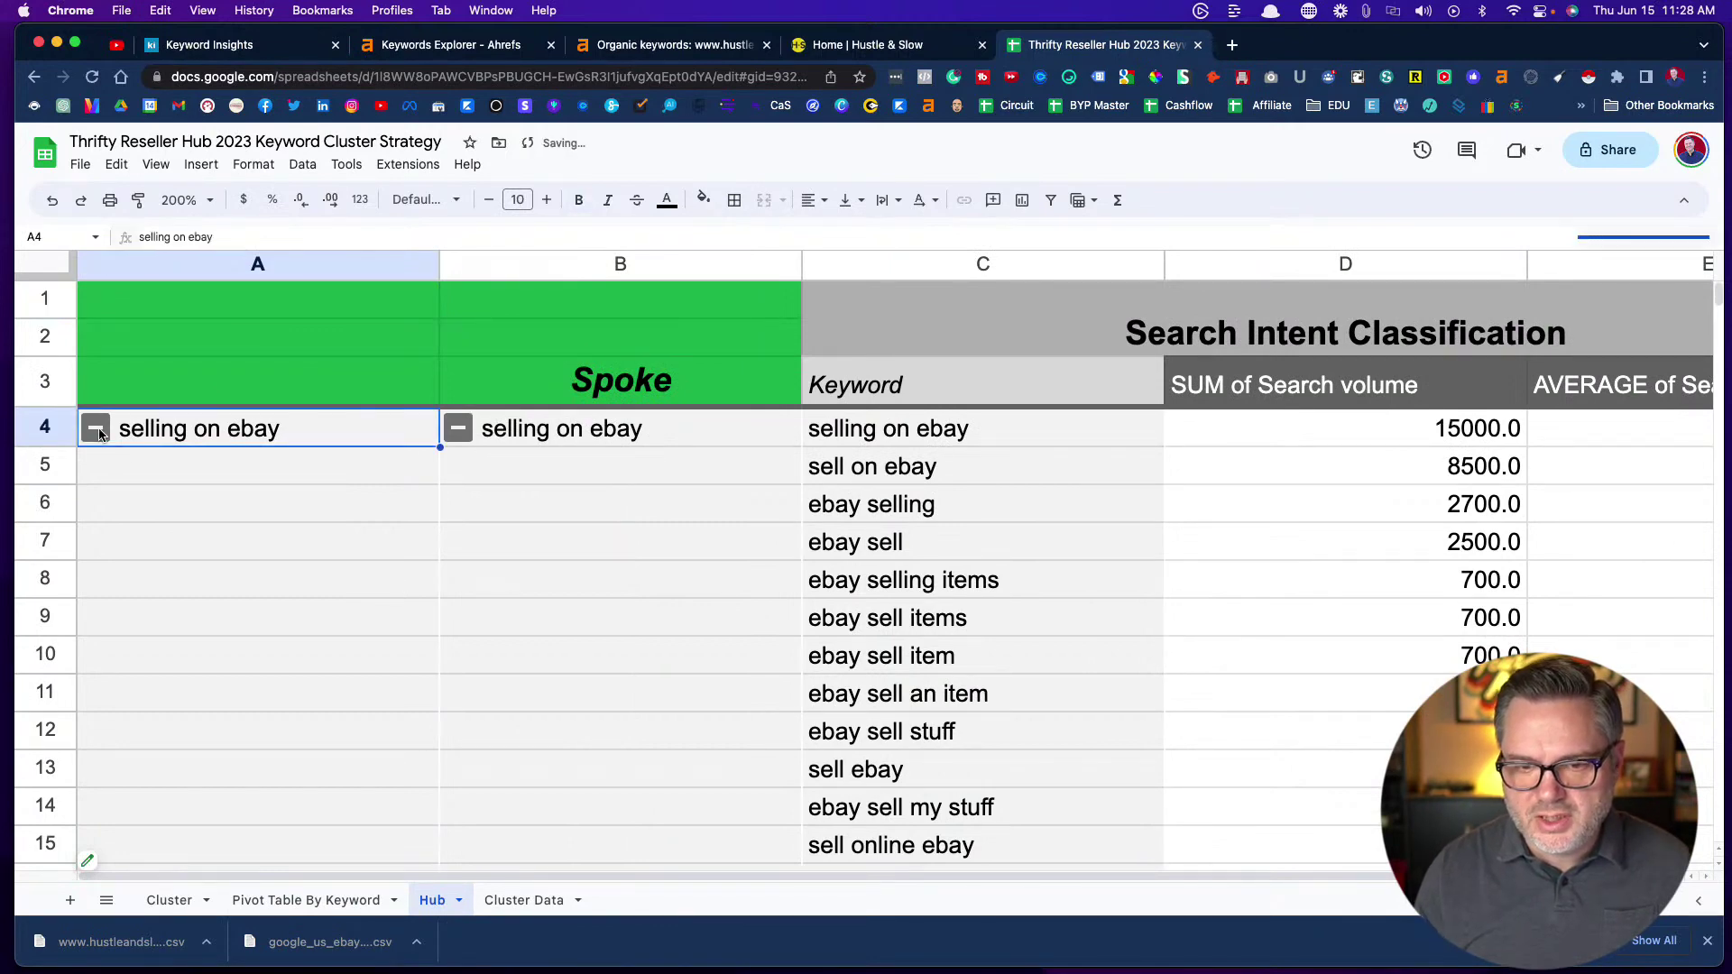
{"action": "left_click", "coordinate": [95, 430]}
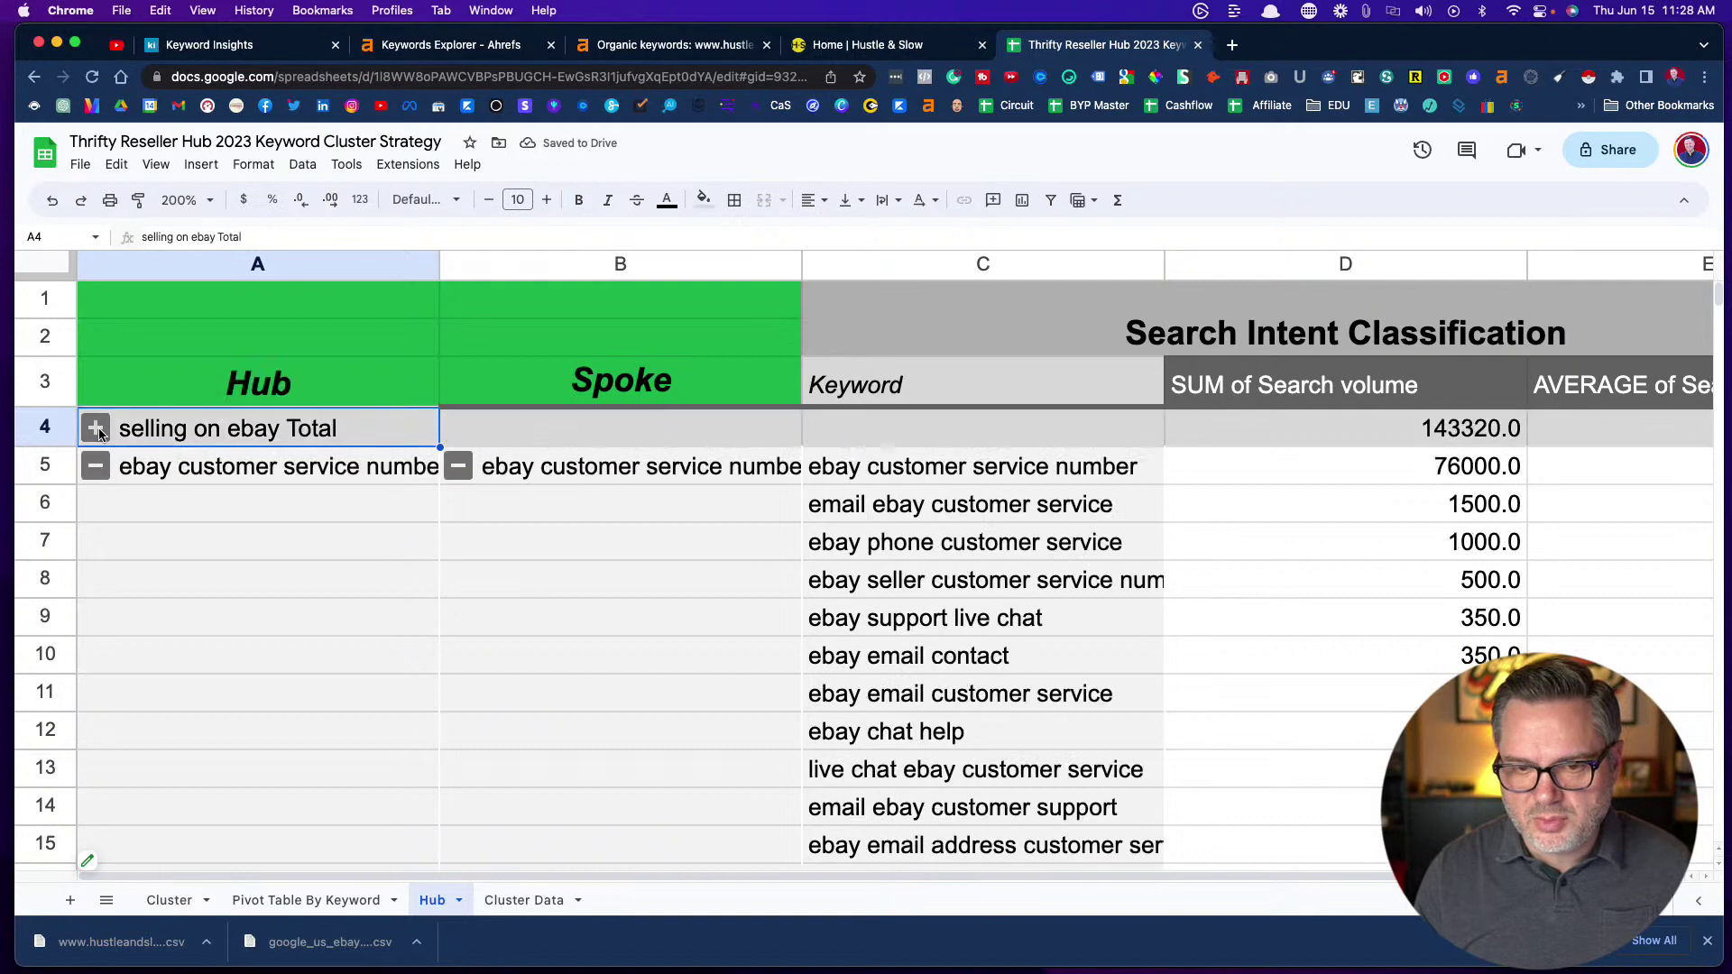
{"action": "left_click", "coordinate": [97, 471]}
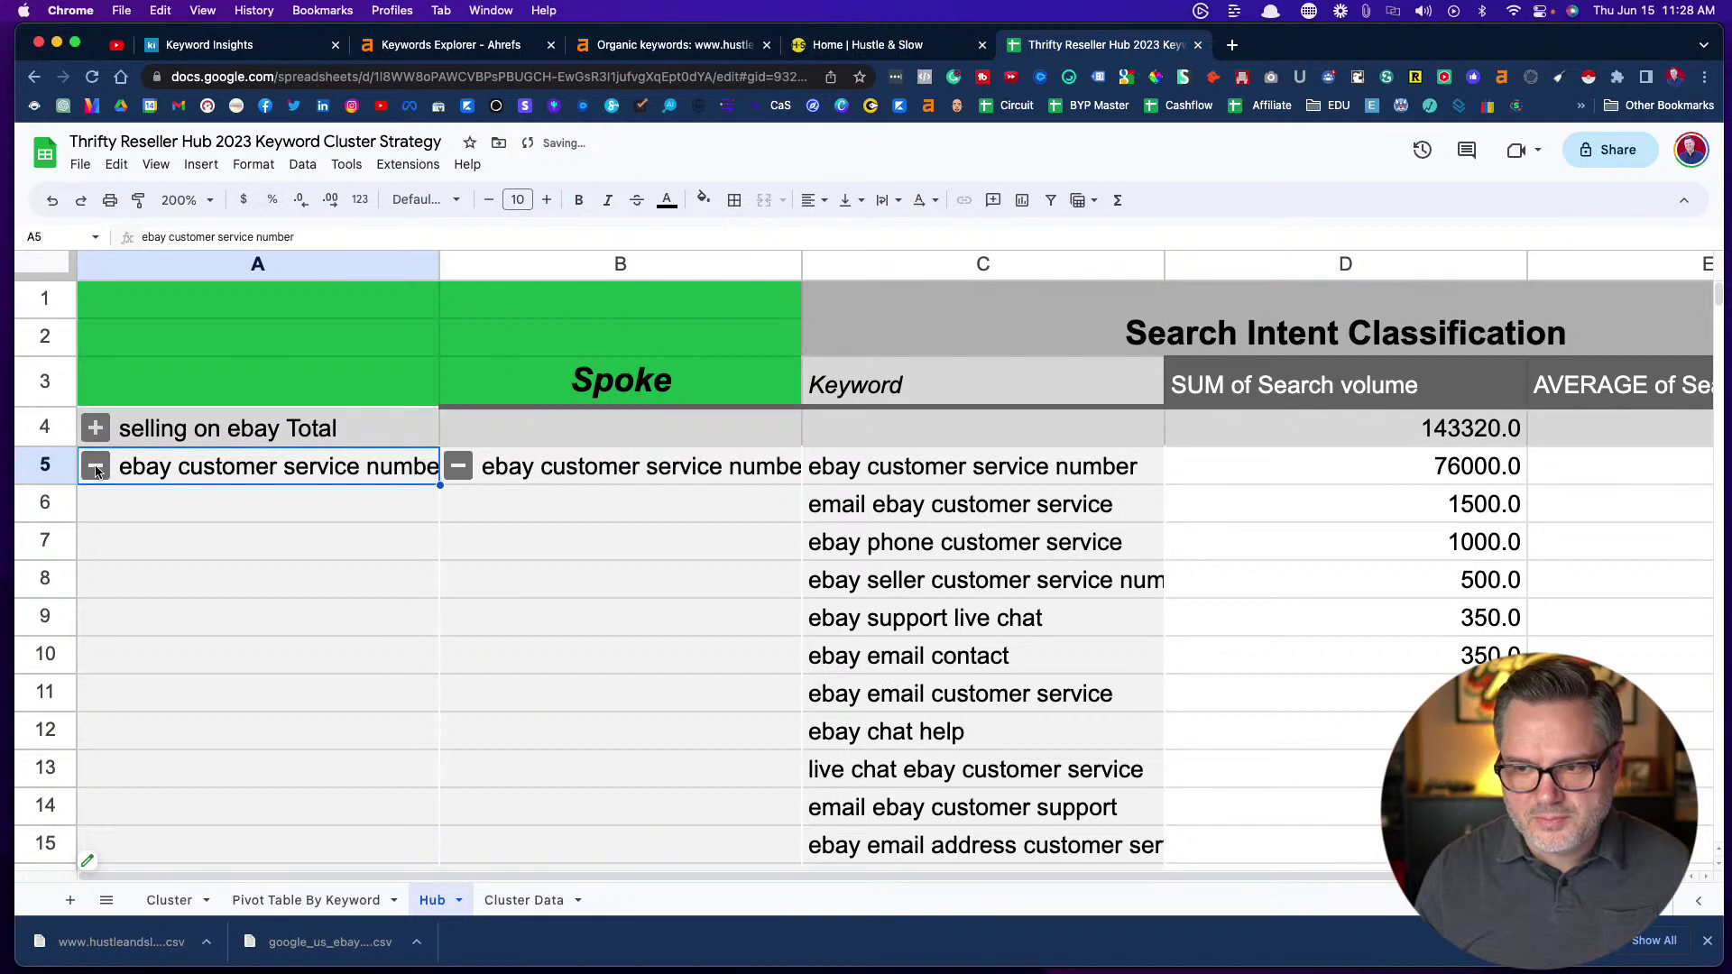
{"action": "left_click", "coordinate": [94, 511]}
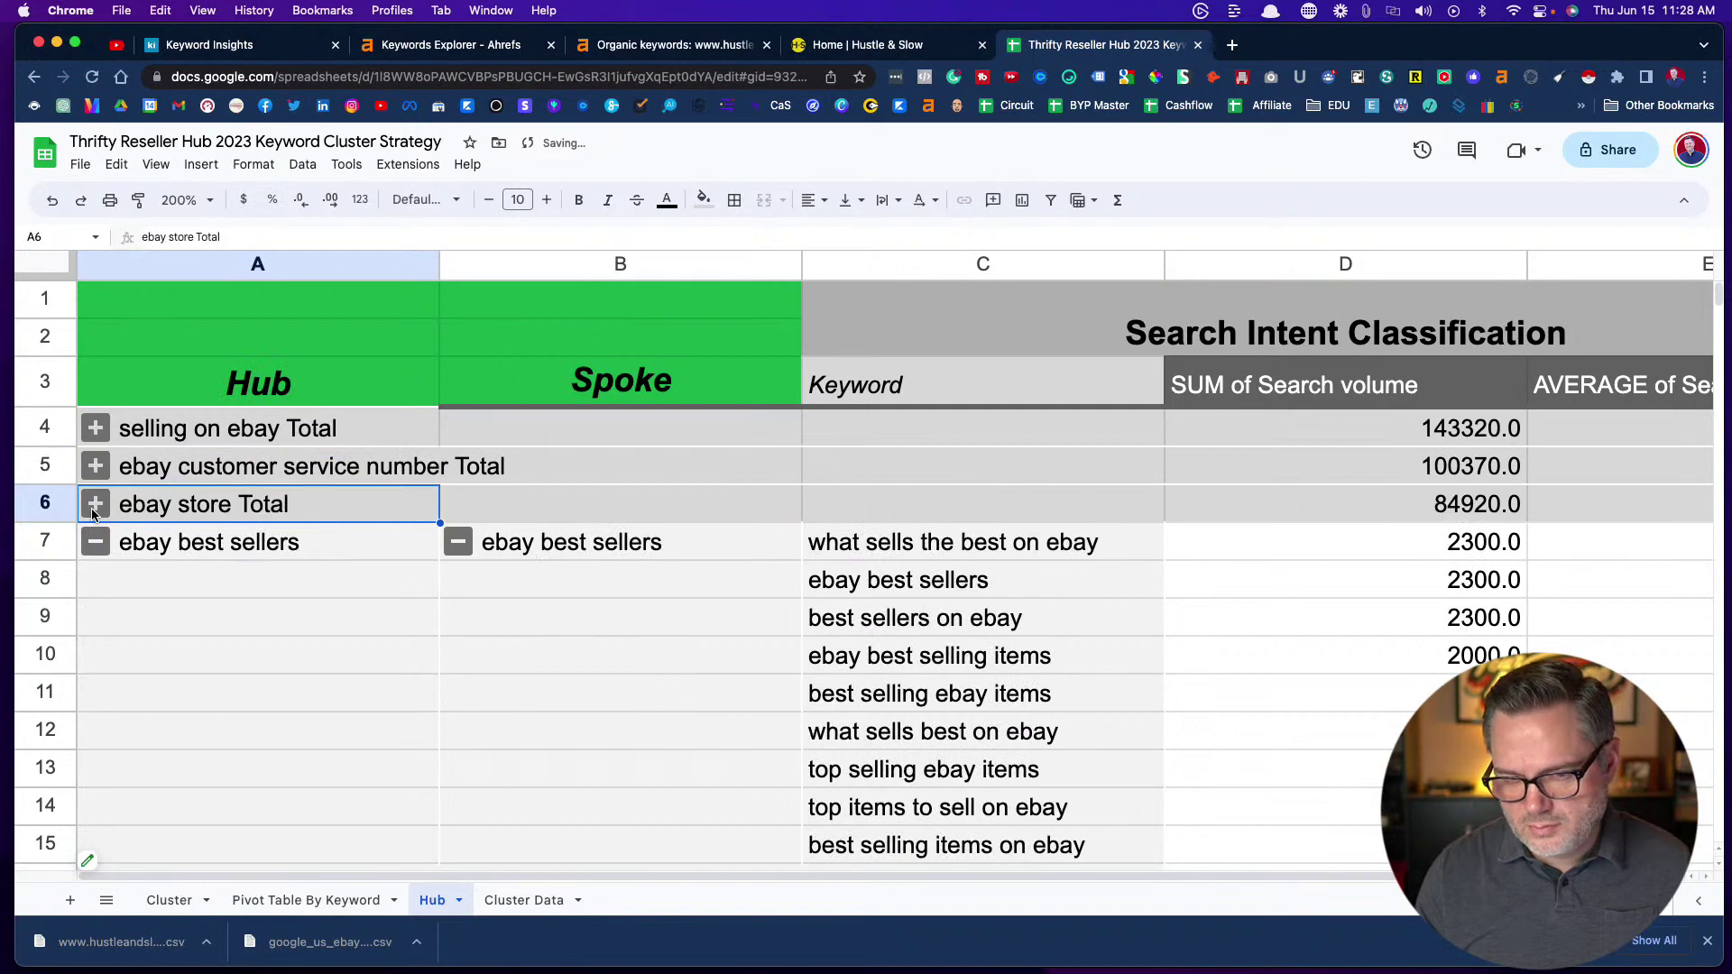
Collapse the ebay best sellers, ebay fees for selling, ebay fee calculator, combine shipping ebay, goodwill warehouses and clothing resellers hubs
{"action": "left_click", "coordinate": [96, 547]}
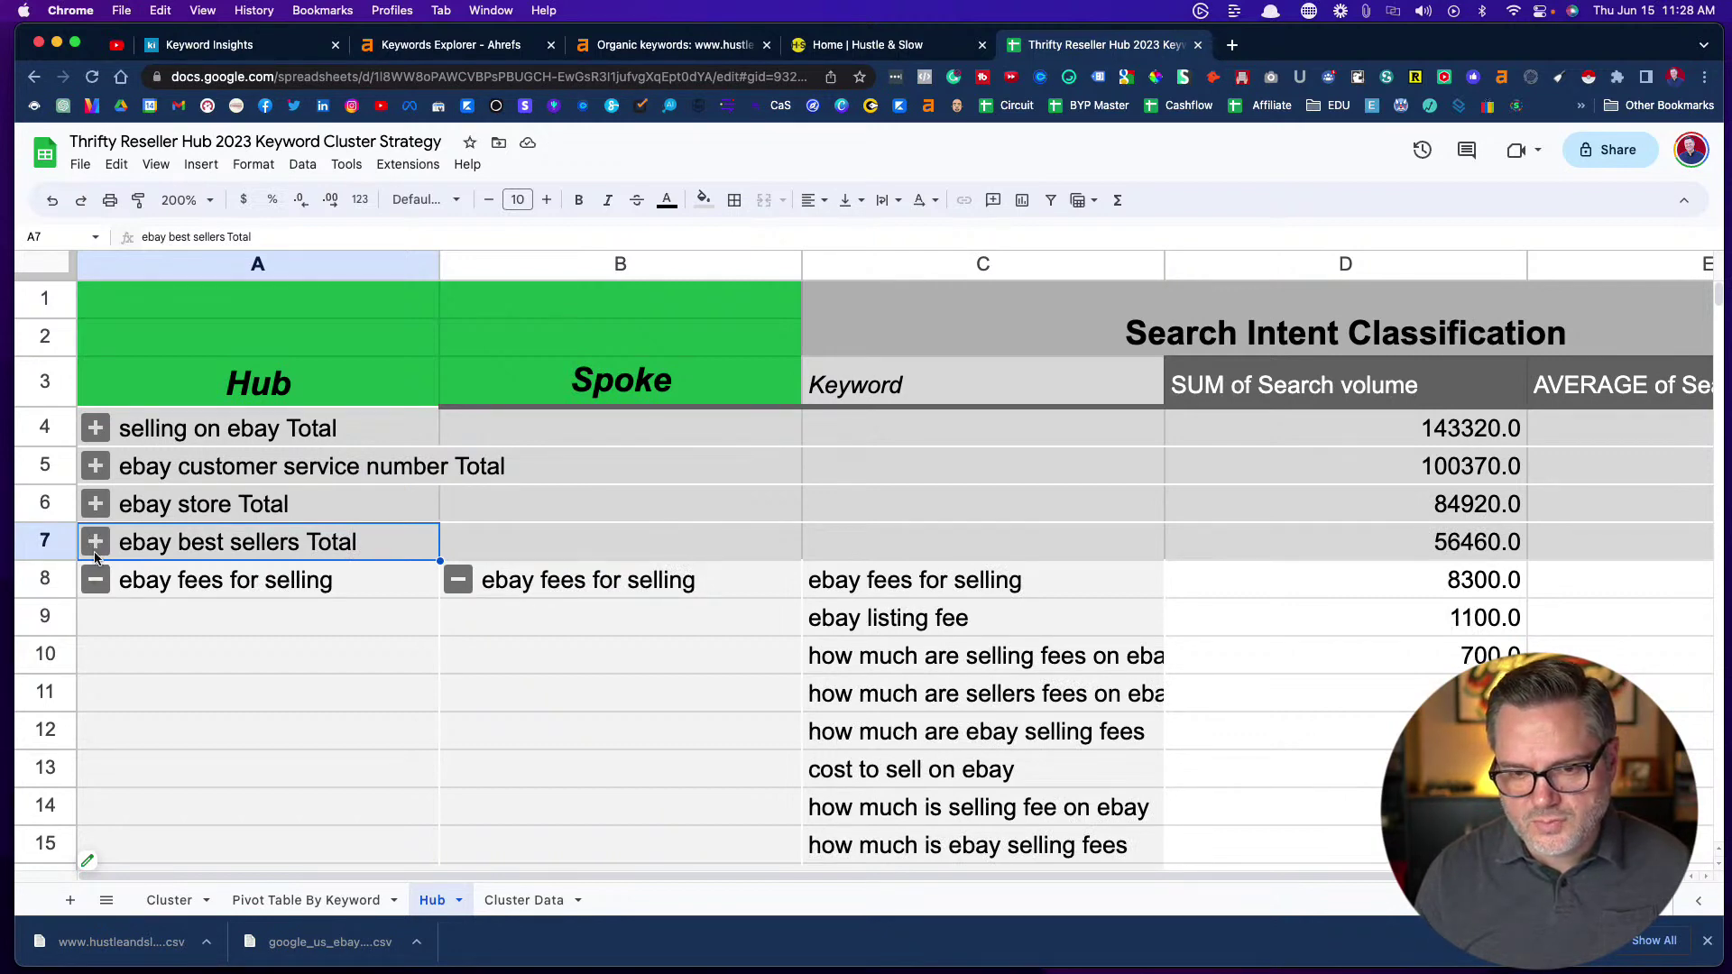
{"action": "left_click", "coordinate": [96, 583]}
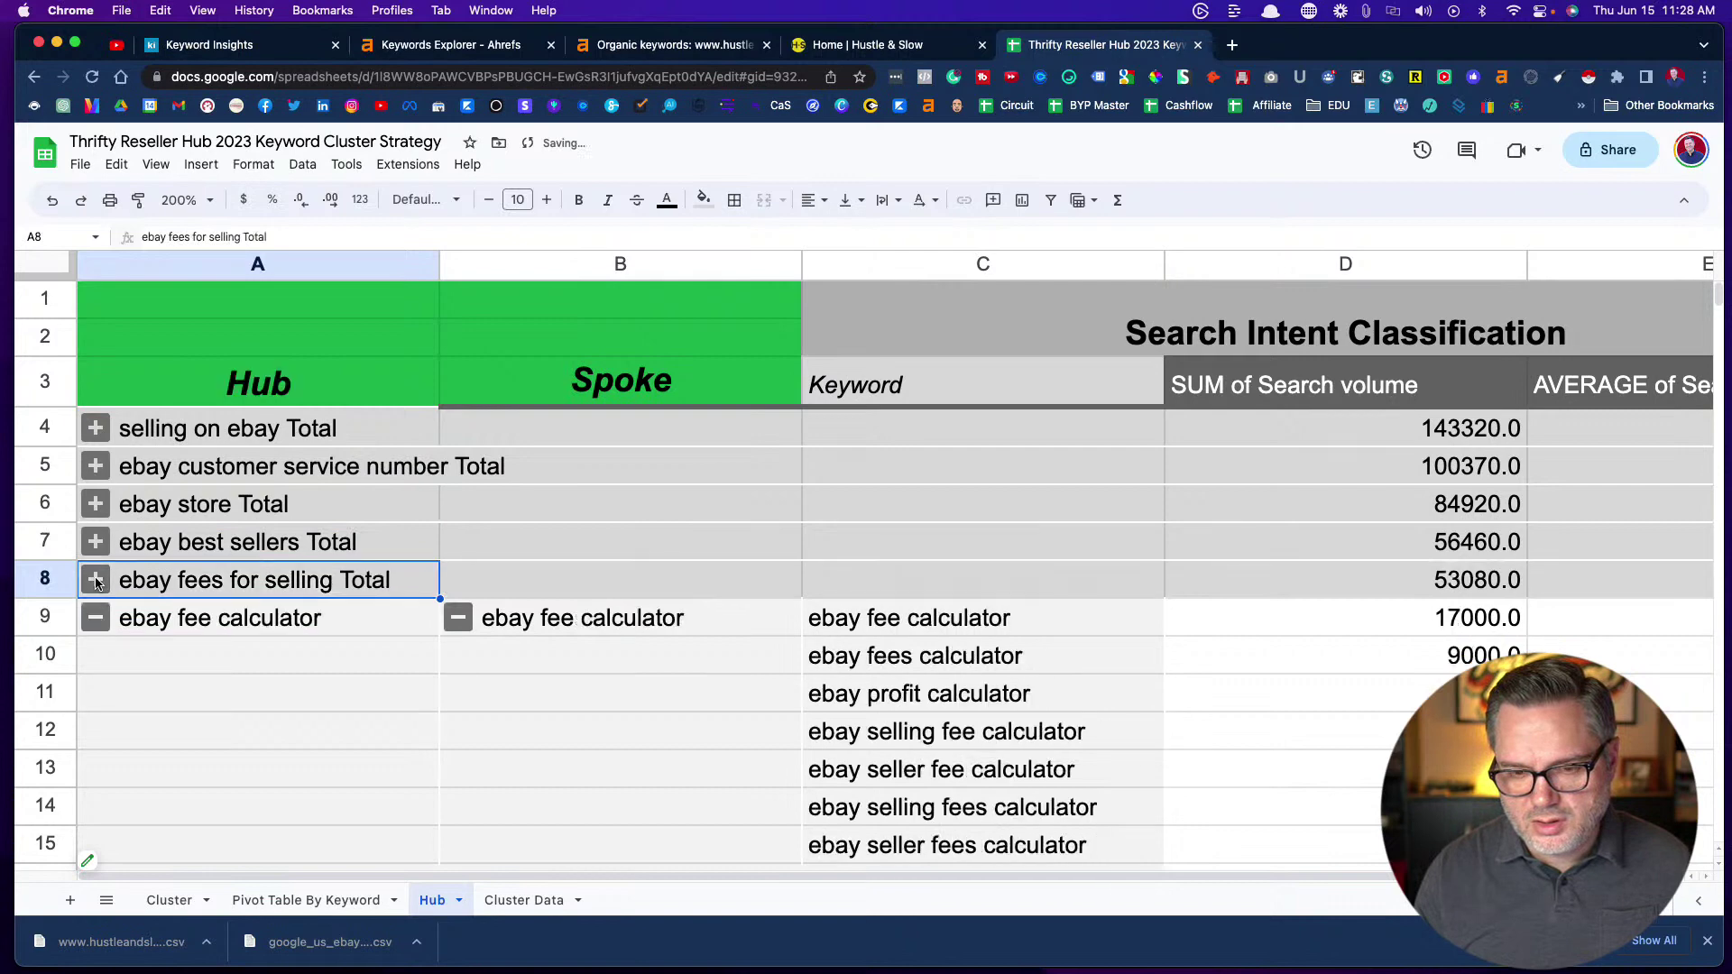
{"action": "left_click", "coordinate": [97, 621]}
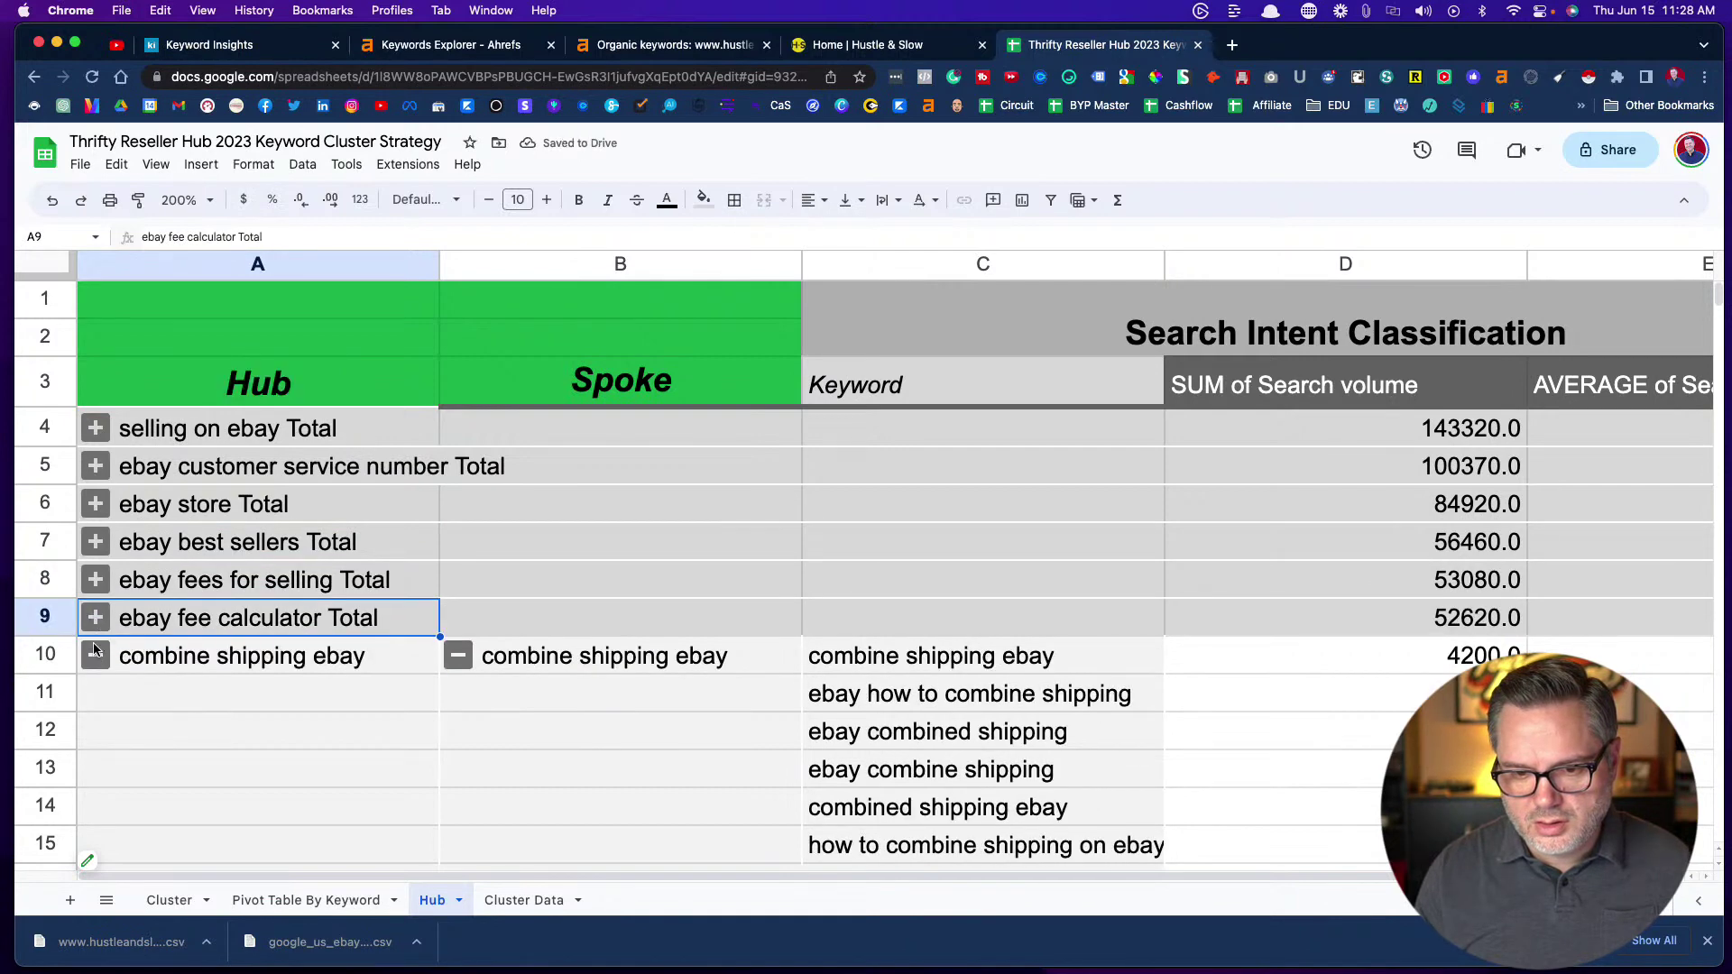
{"action": "left_click", "coordinate": [97, 658]}
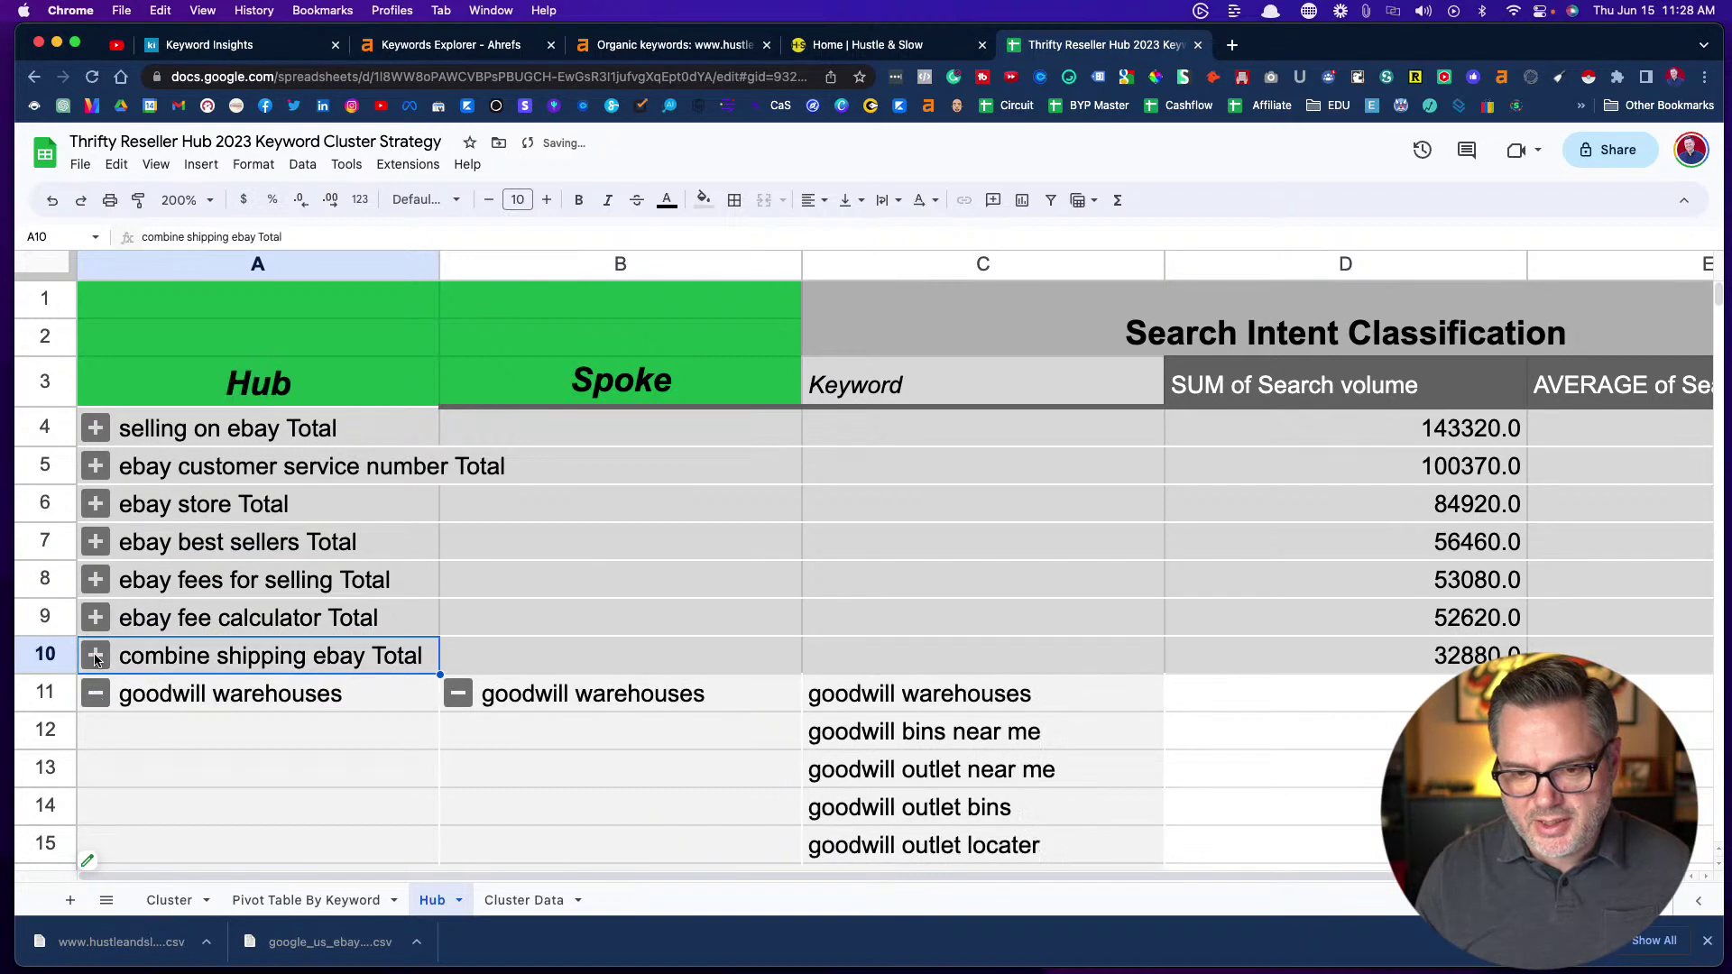
{"action": "left_click", "coordinate": [97, 695]}
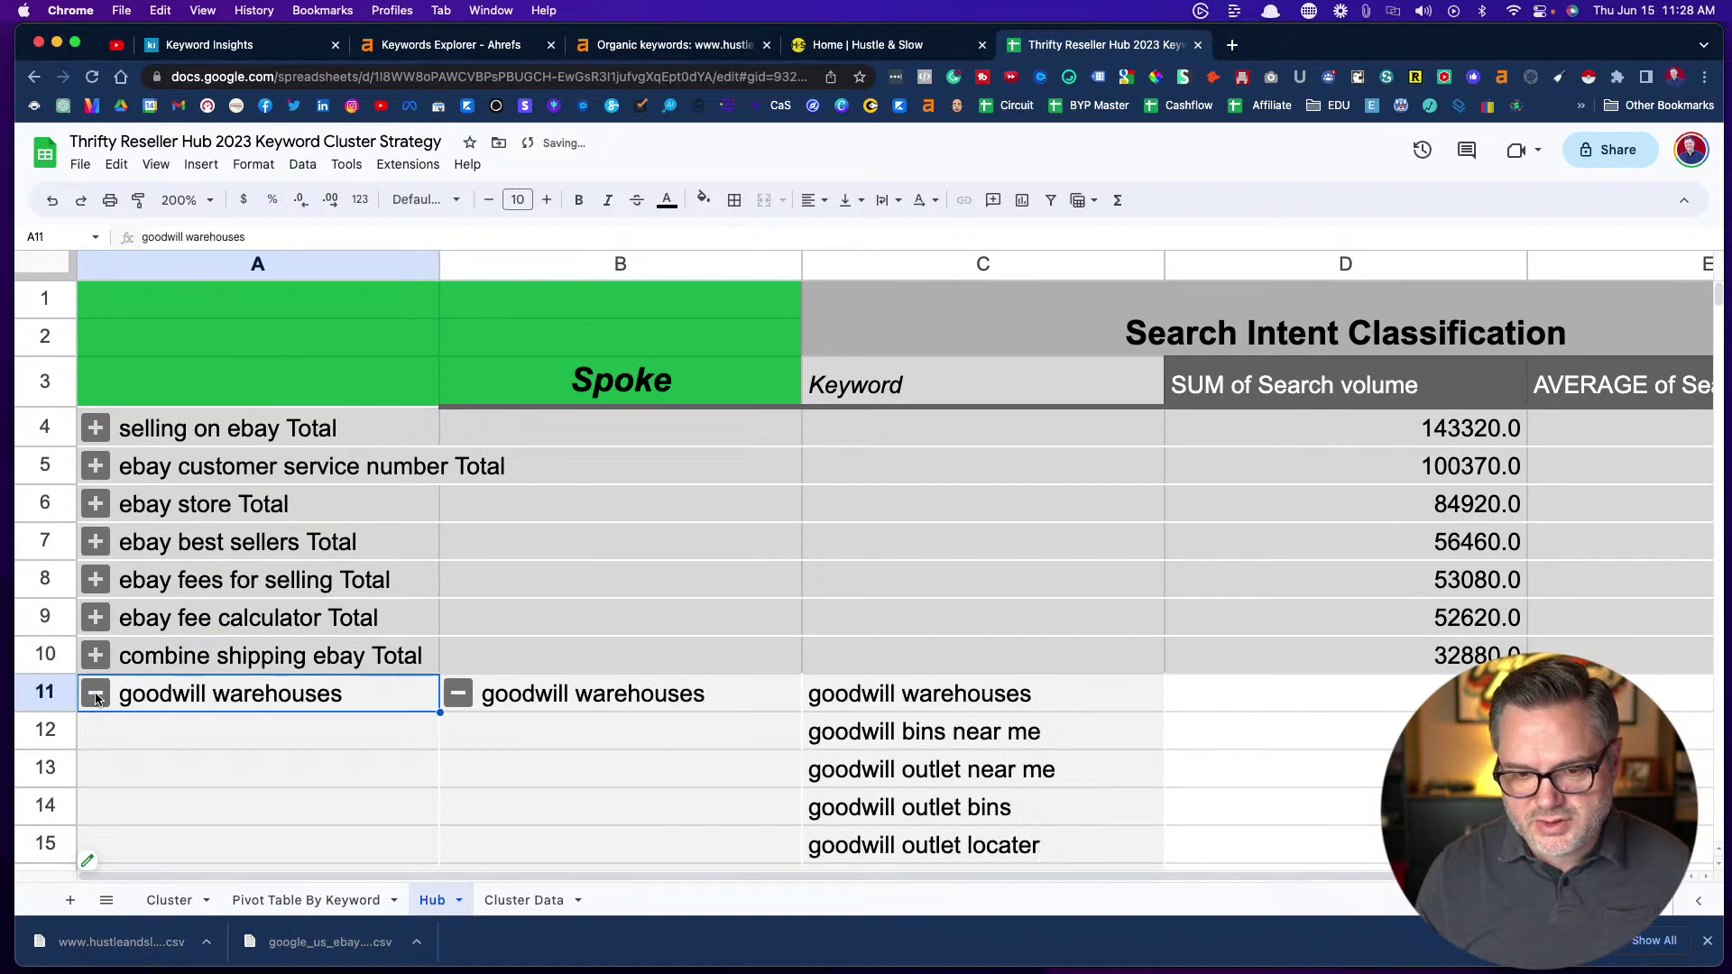
{"action": "left_click", "coordinate": [97, 734]}
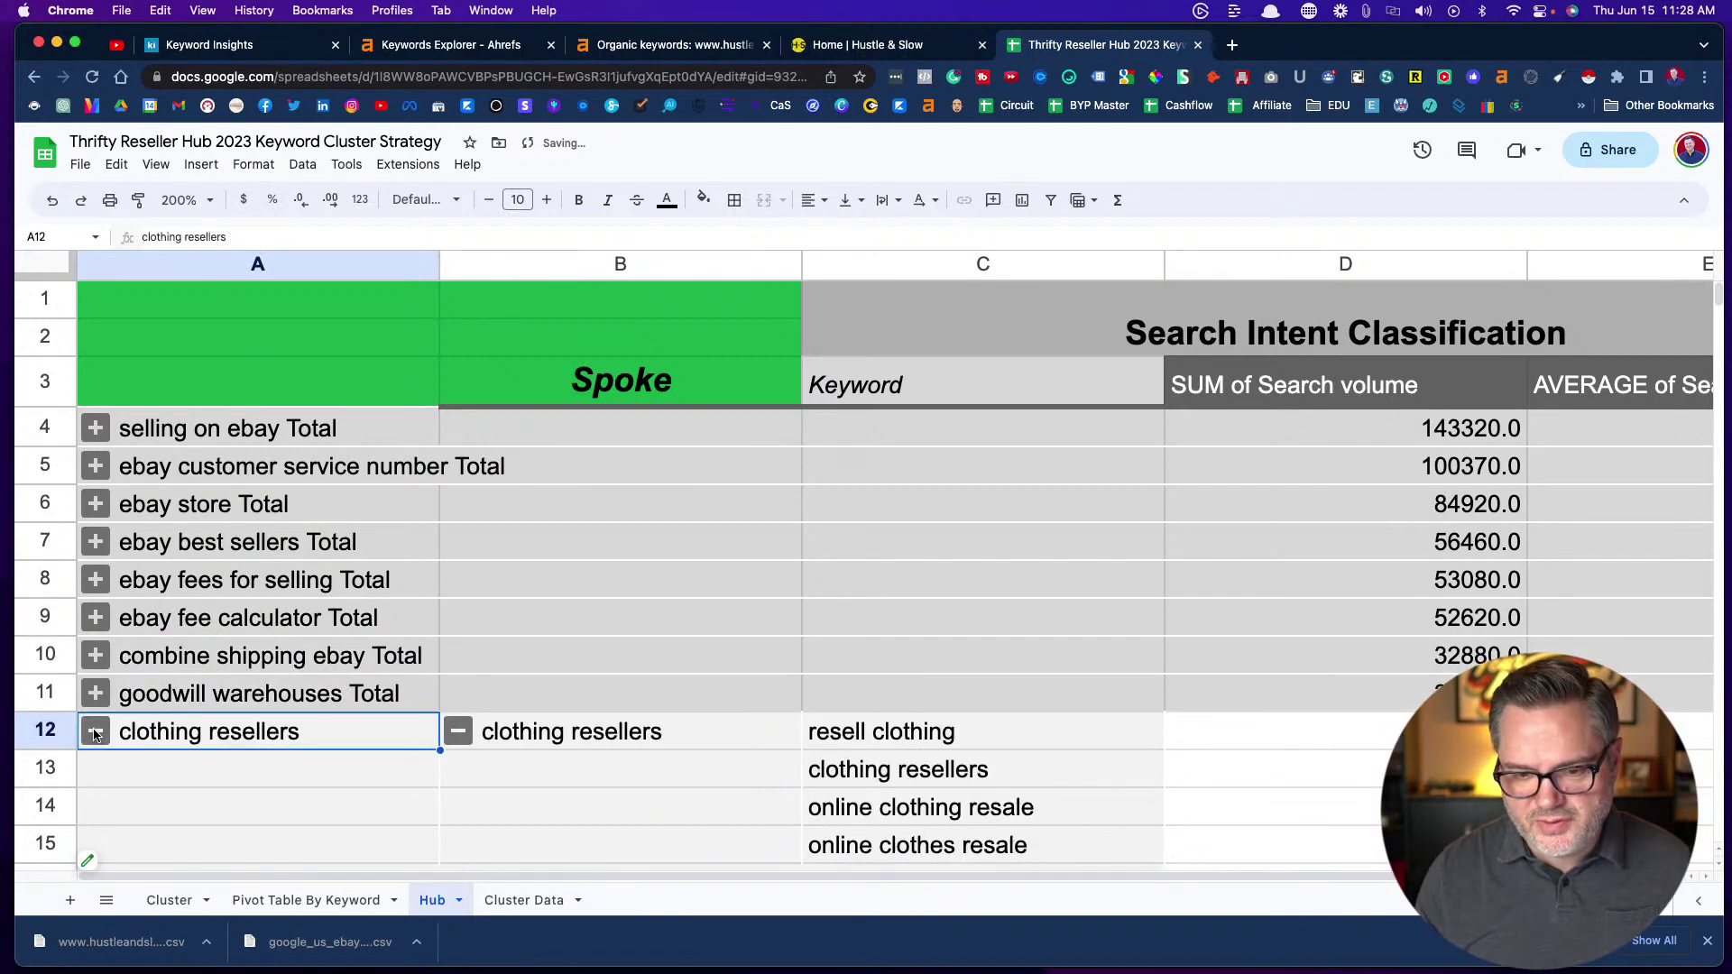
Collapse the is dumpster diving illegal, is mercari legit, reprint shipping label ebay, second hand furniture shops and shipping label printer hubs
{"action": "scroll", "coordinate": [94, 586], "scroll_direction": "down", "scroll_amount": 5}
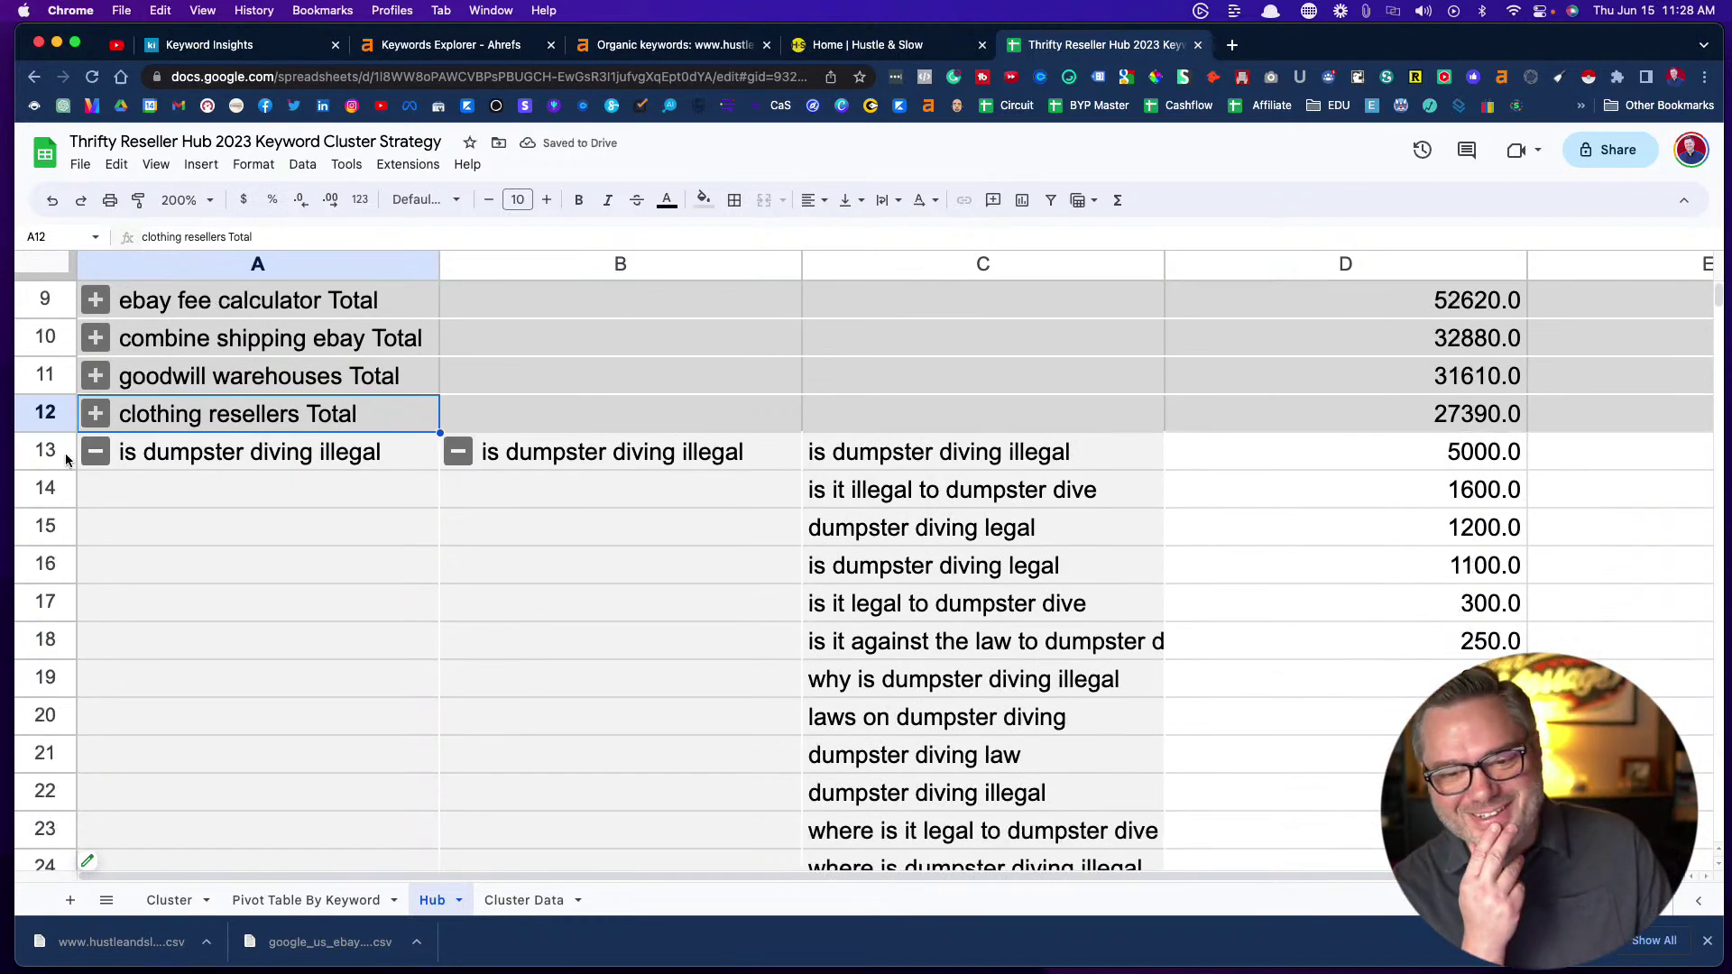
{"action": "left_click", "coordinate": [89, 455]}
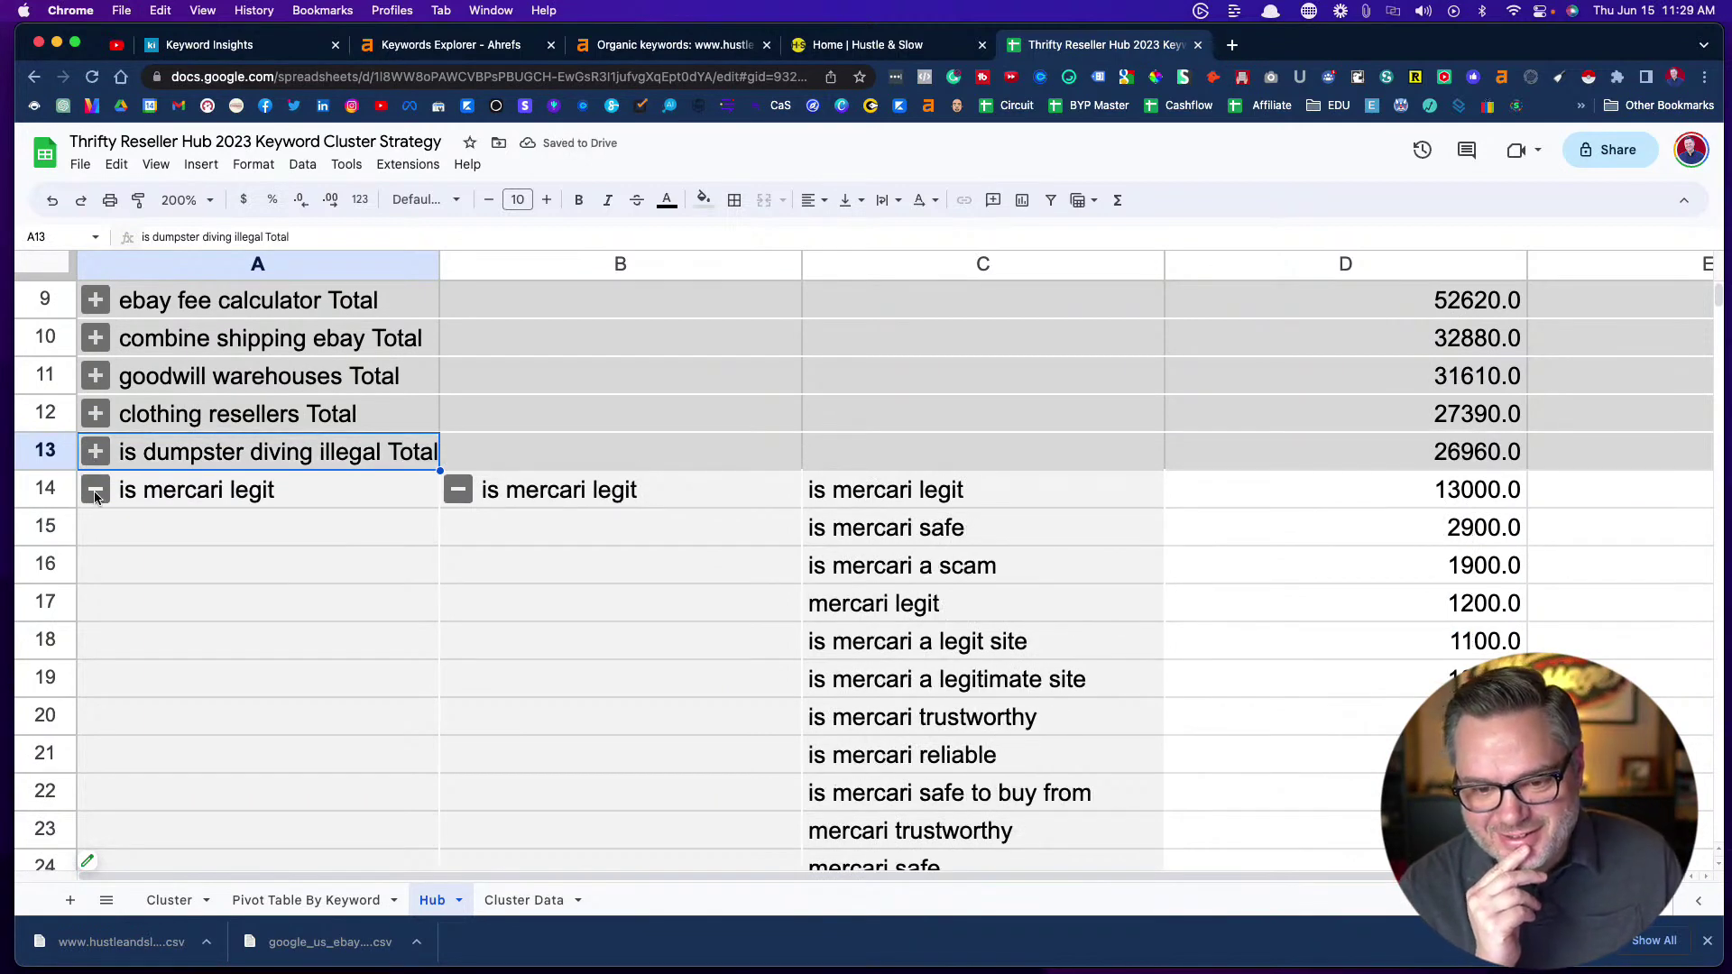
{"action": "left_click", "coordinate": [95, 495]}
{"action": "left_click", "coordinate": [96, 496]}
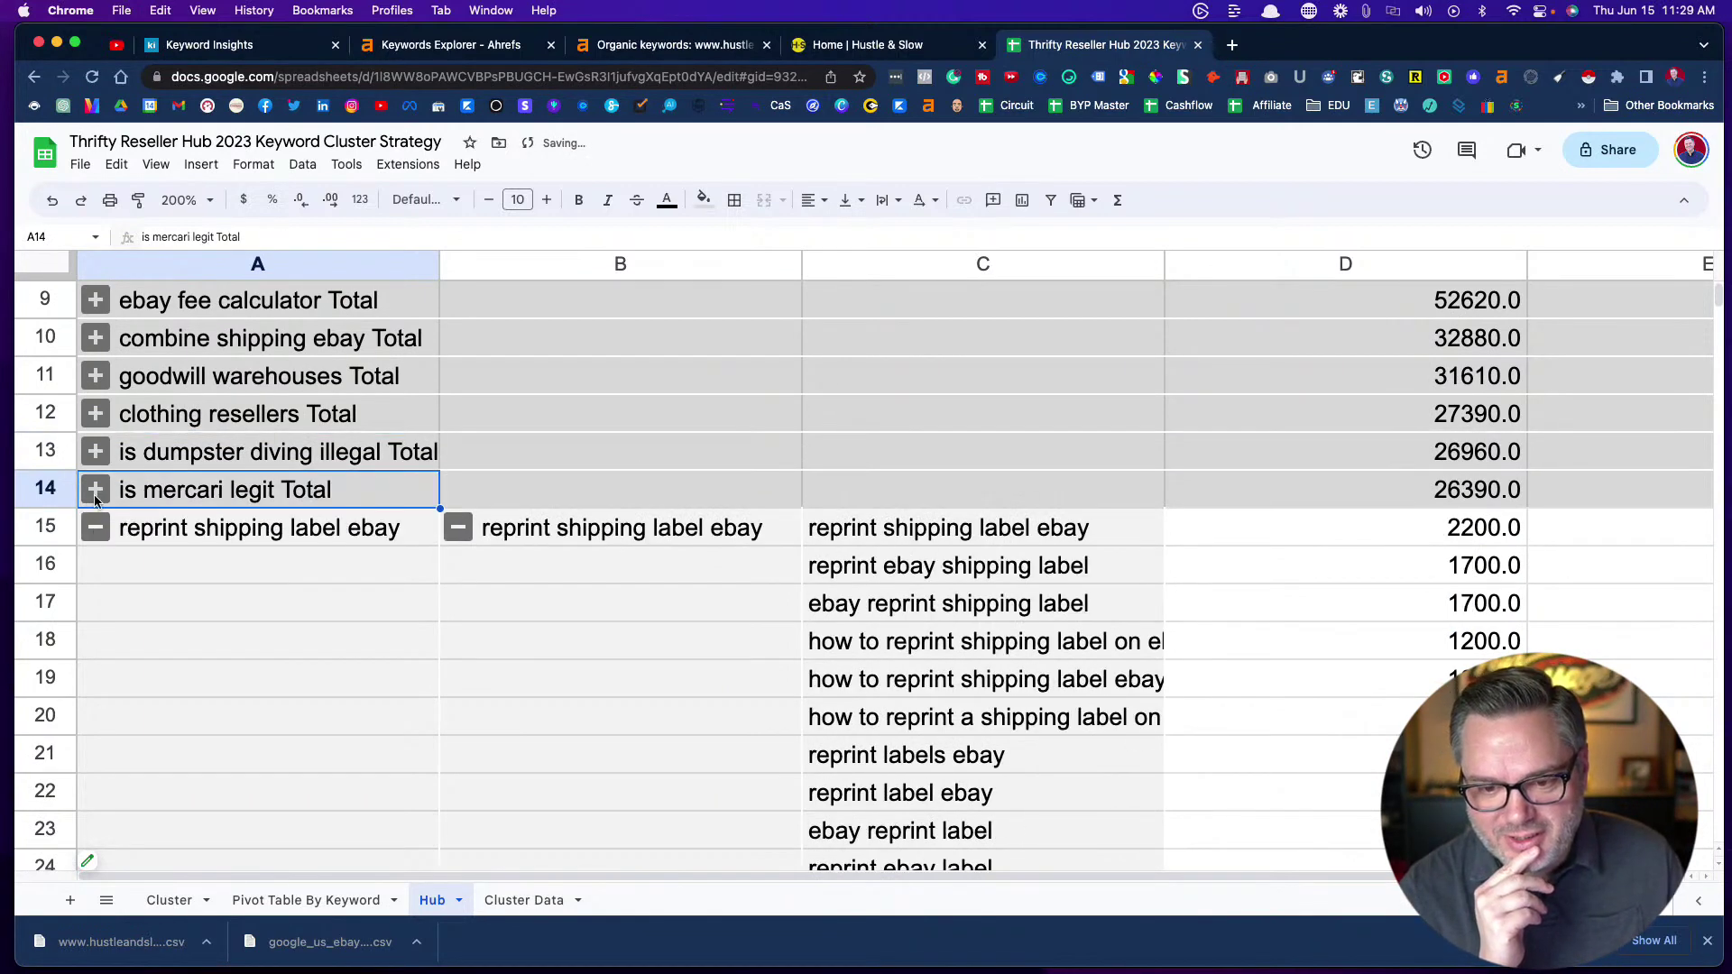
{"action": "left_click", "coordinate": [95, 534]}
{"action": "left_click", "coordinate": [95, 533]}
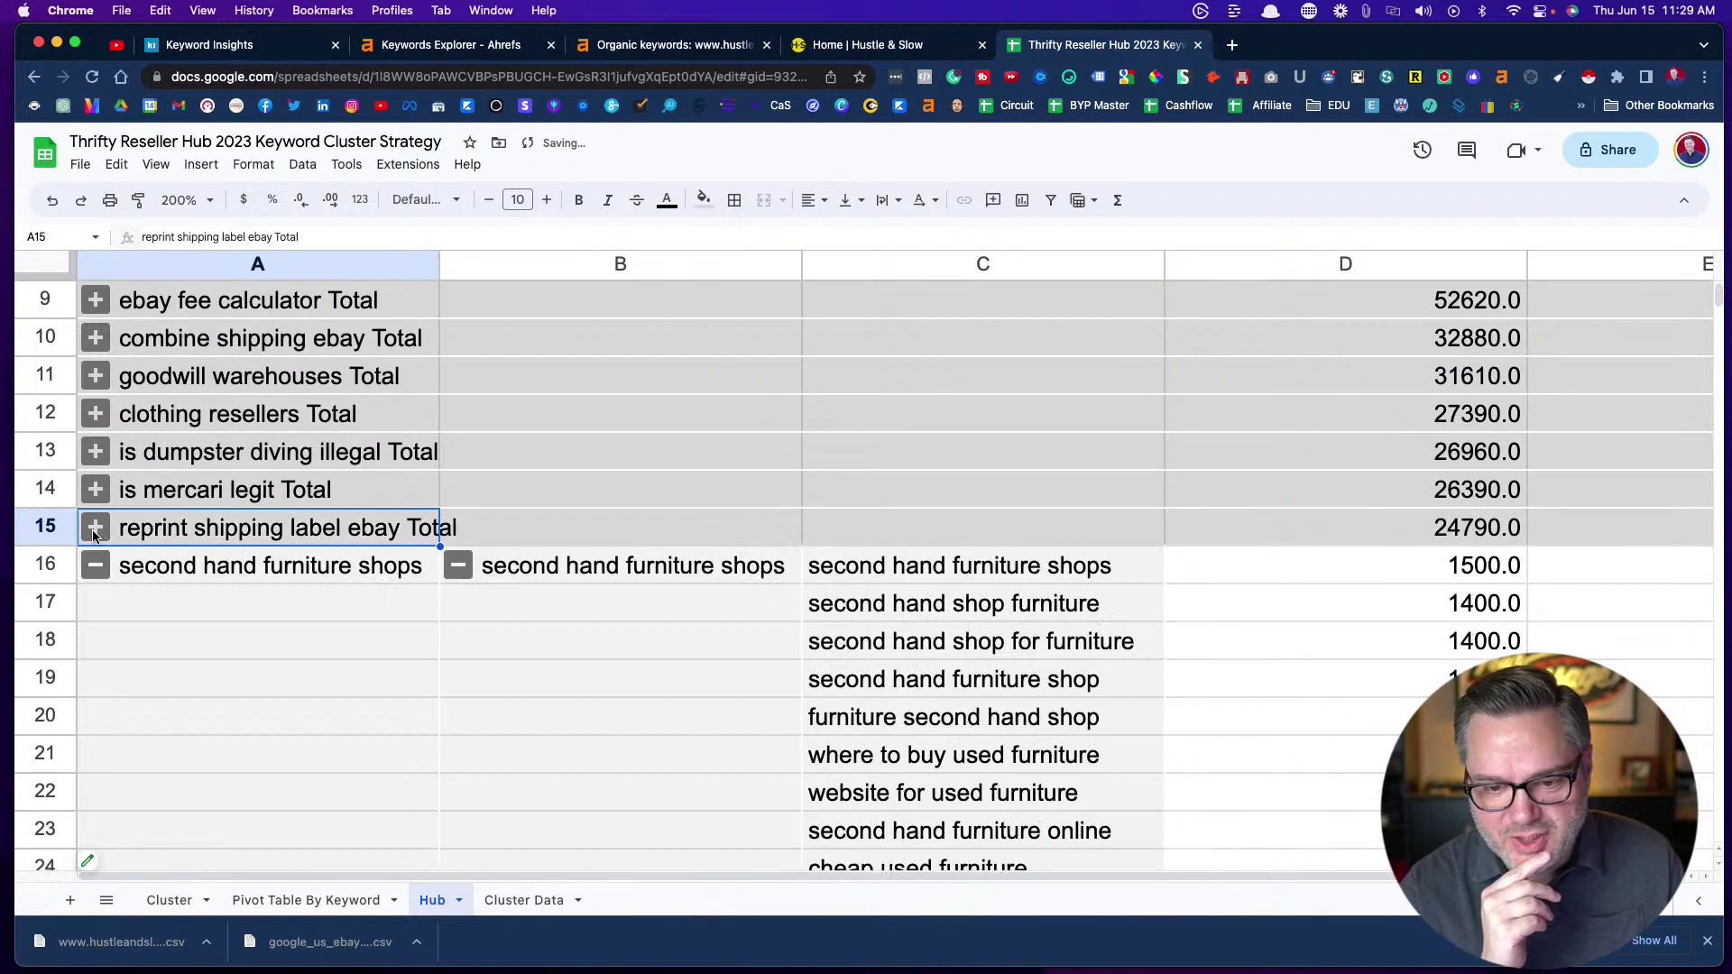
{"action": "left_click", "coordinate": [97, 577]}
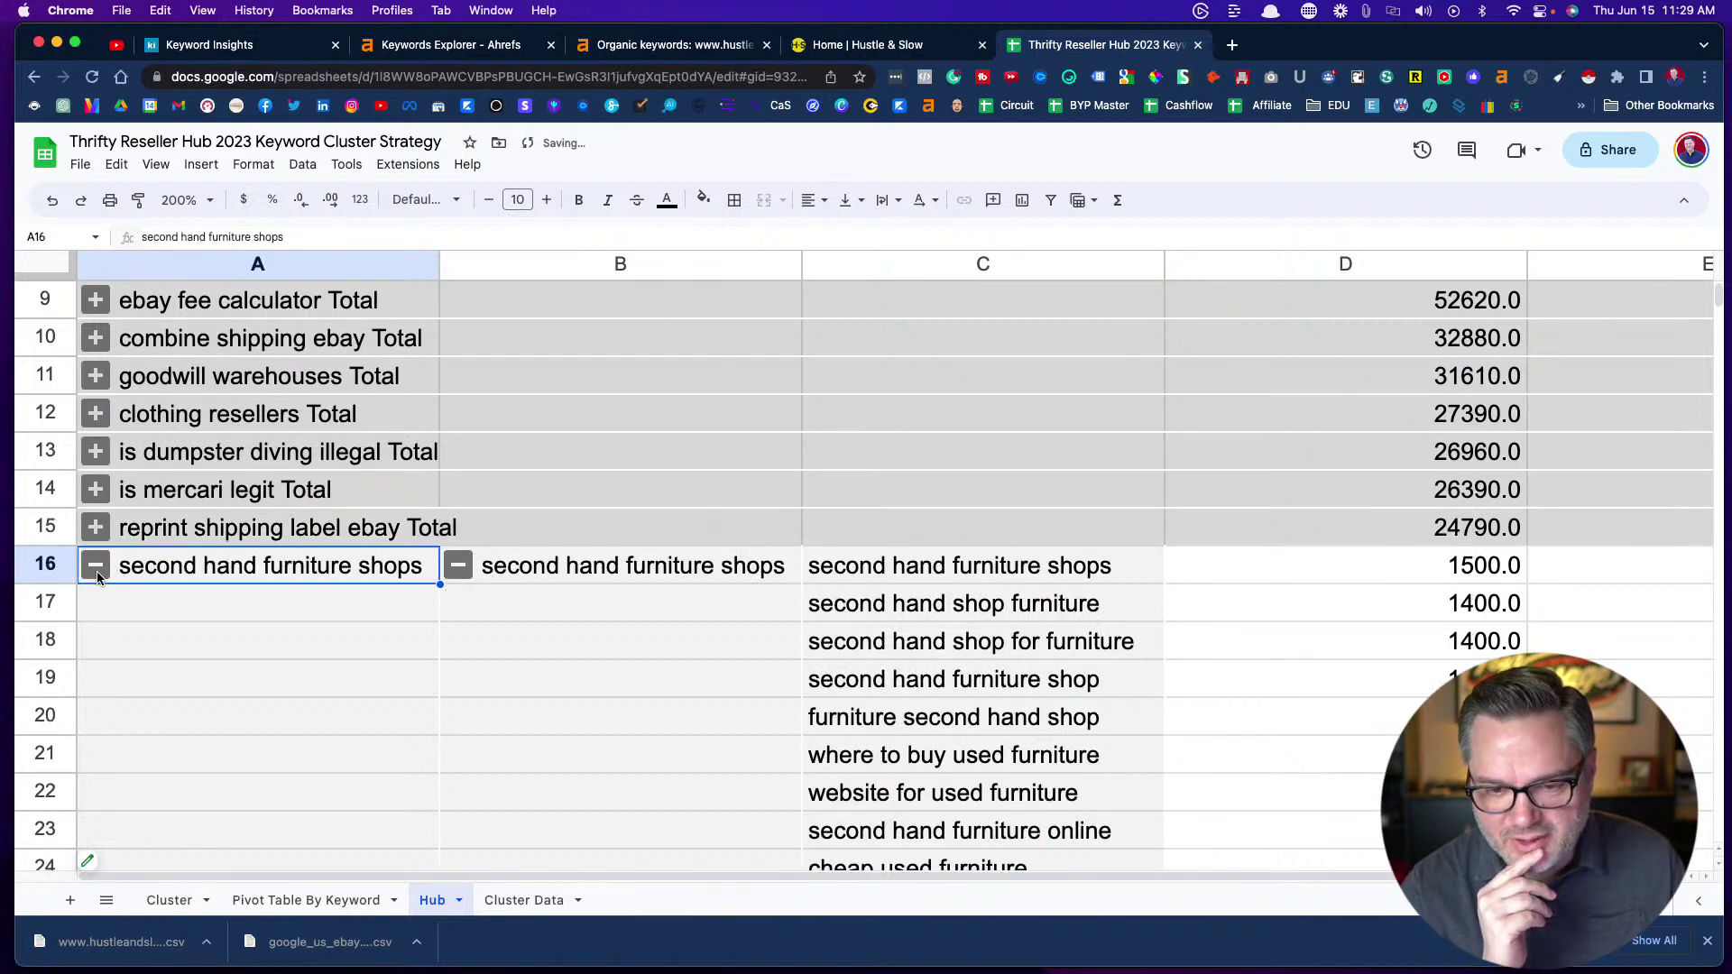
{"action": "left_click", "coordinate": [95, 568]}
{"action": "left_click", "coordinate": [97, 610]}
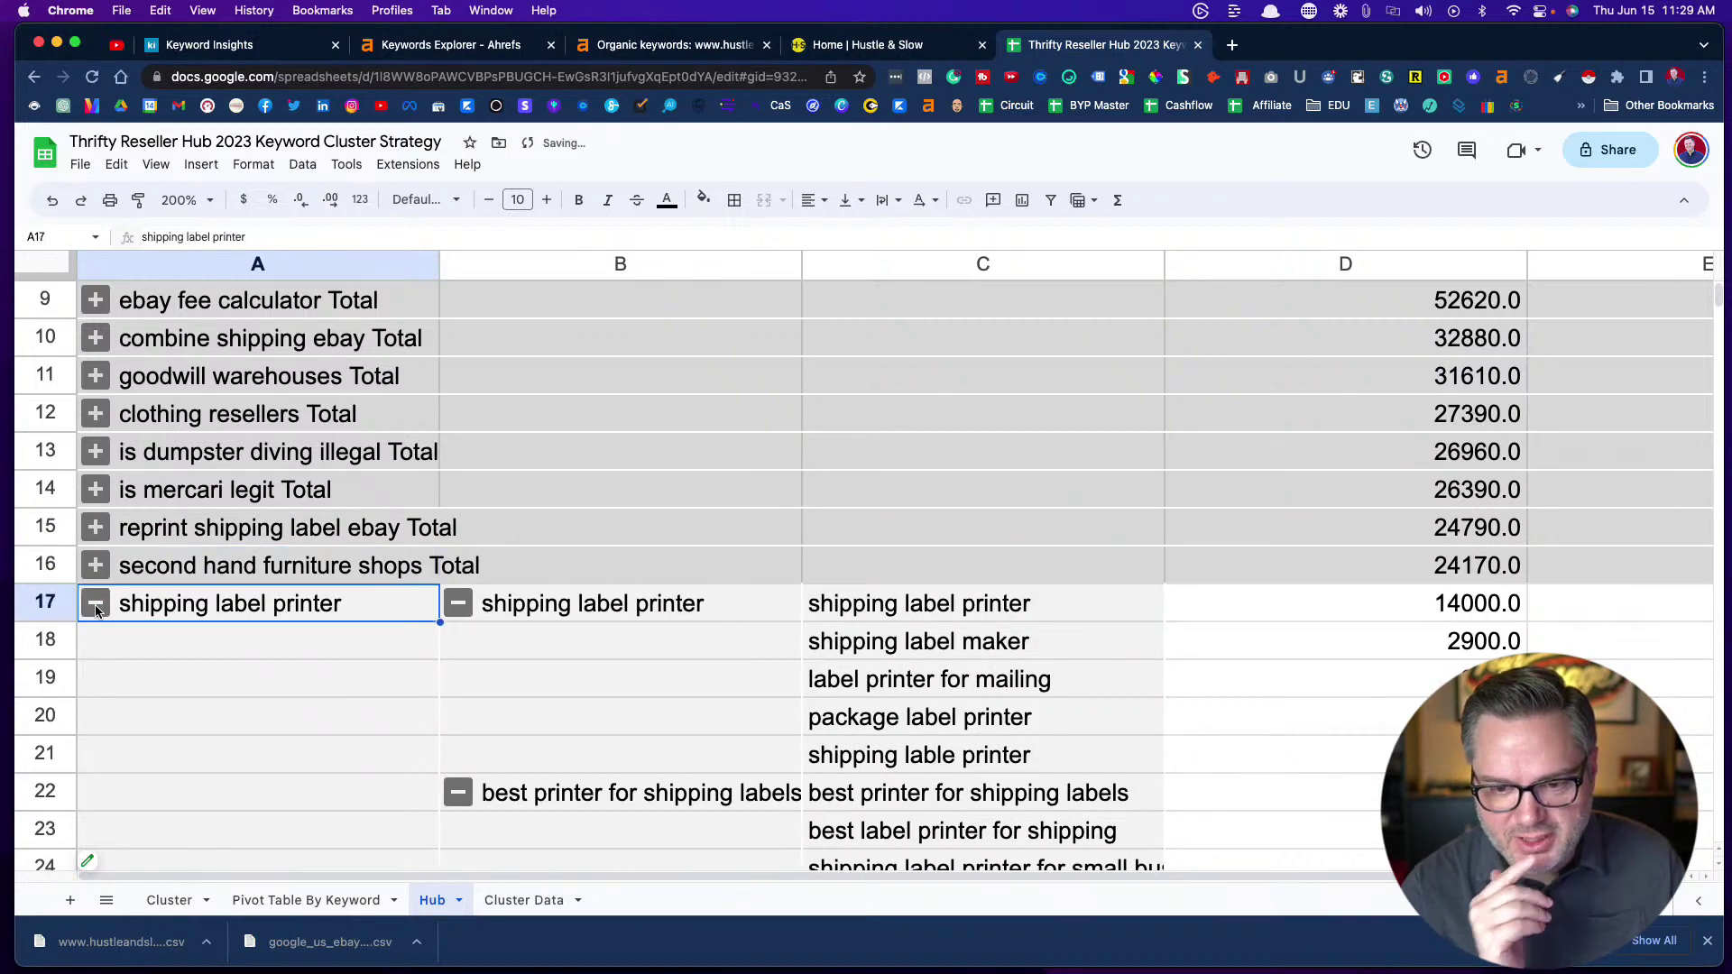
{"action": "left_click", "coordinate": [96, 604]}
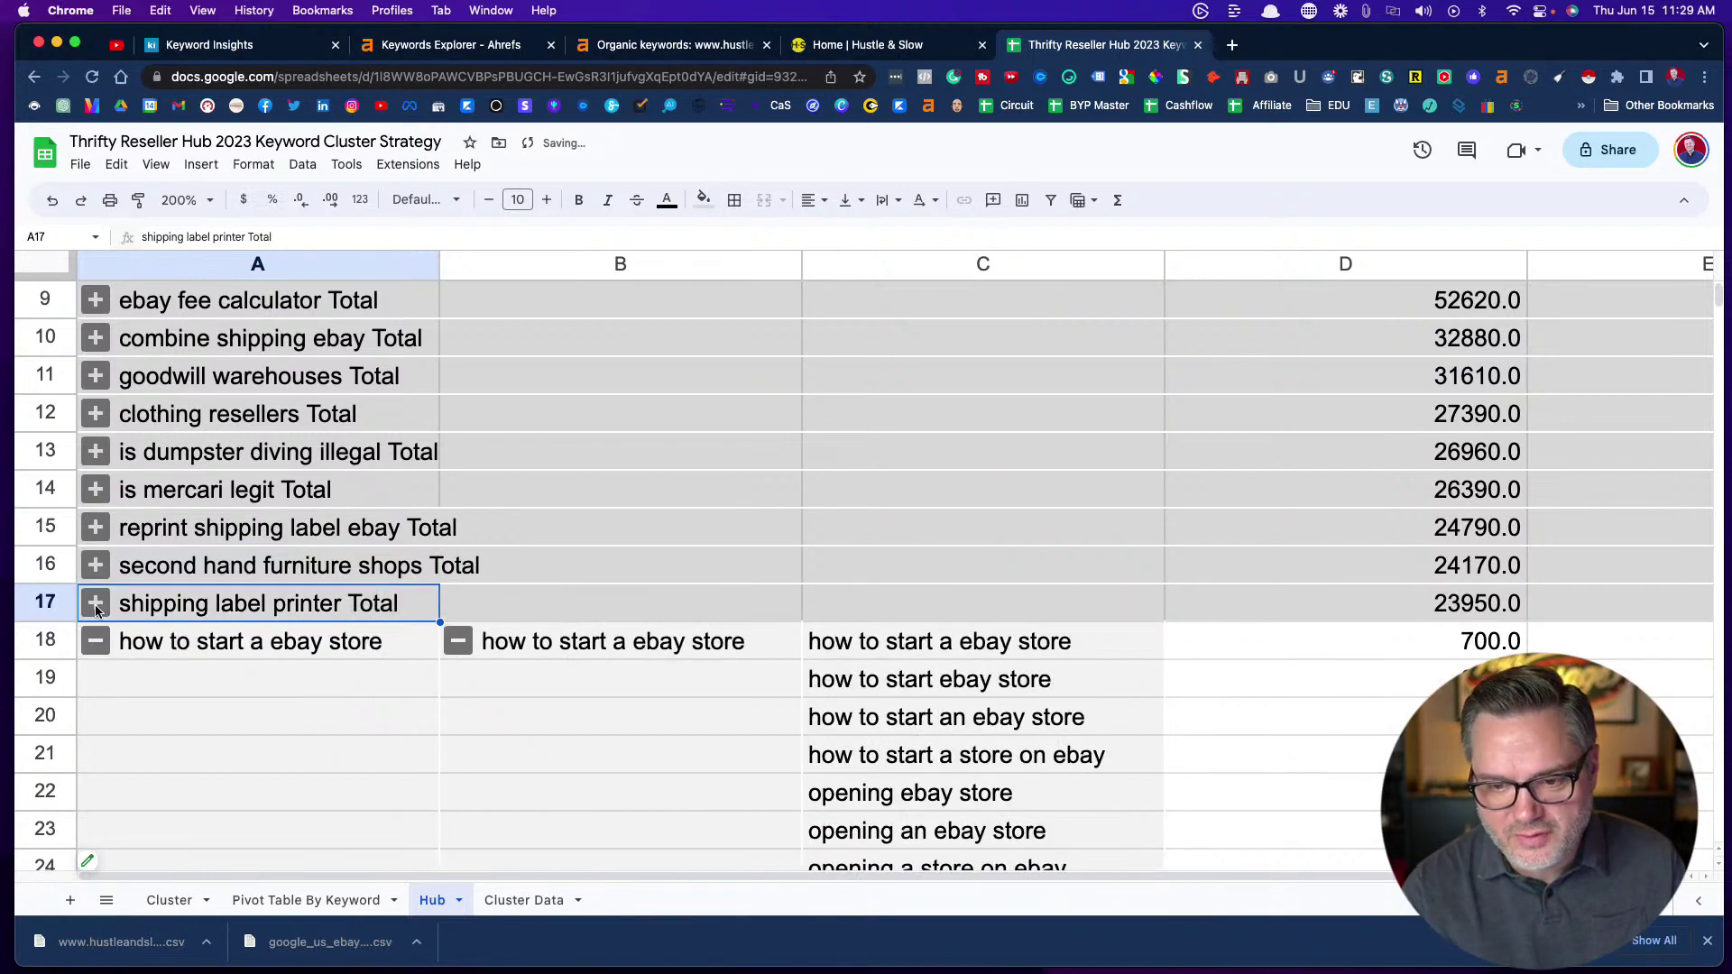
Within the how to start a ebay store hub, collapse the how to start a ebay store and how to start selling on ebay spokes
{"action": "left_click", "coordinate": [247, 648]}
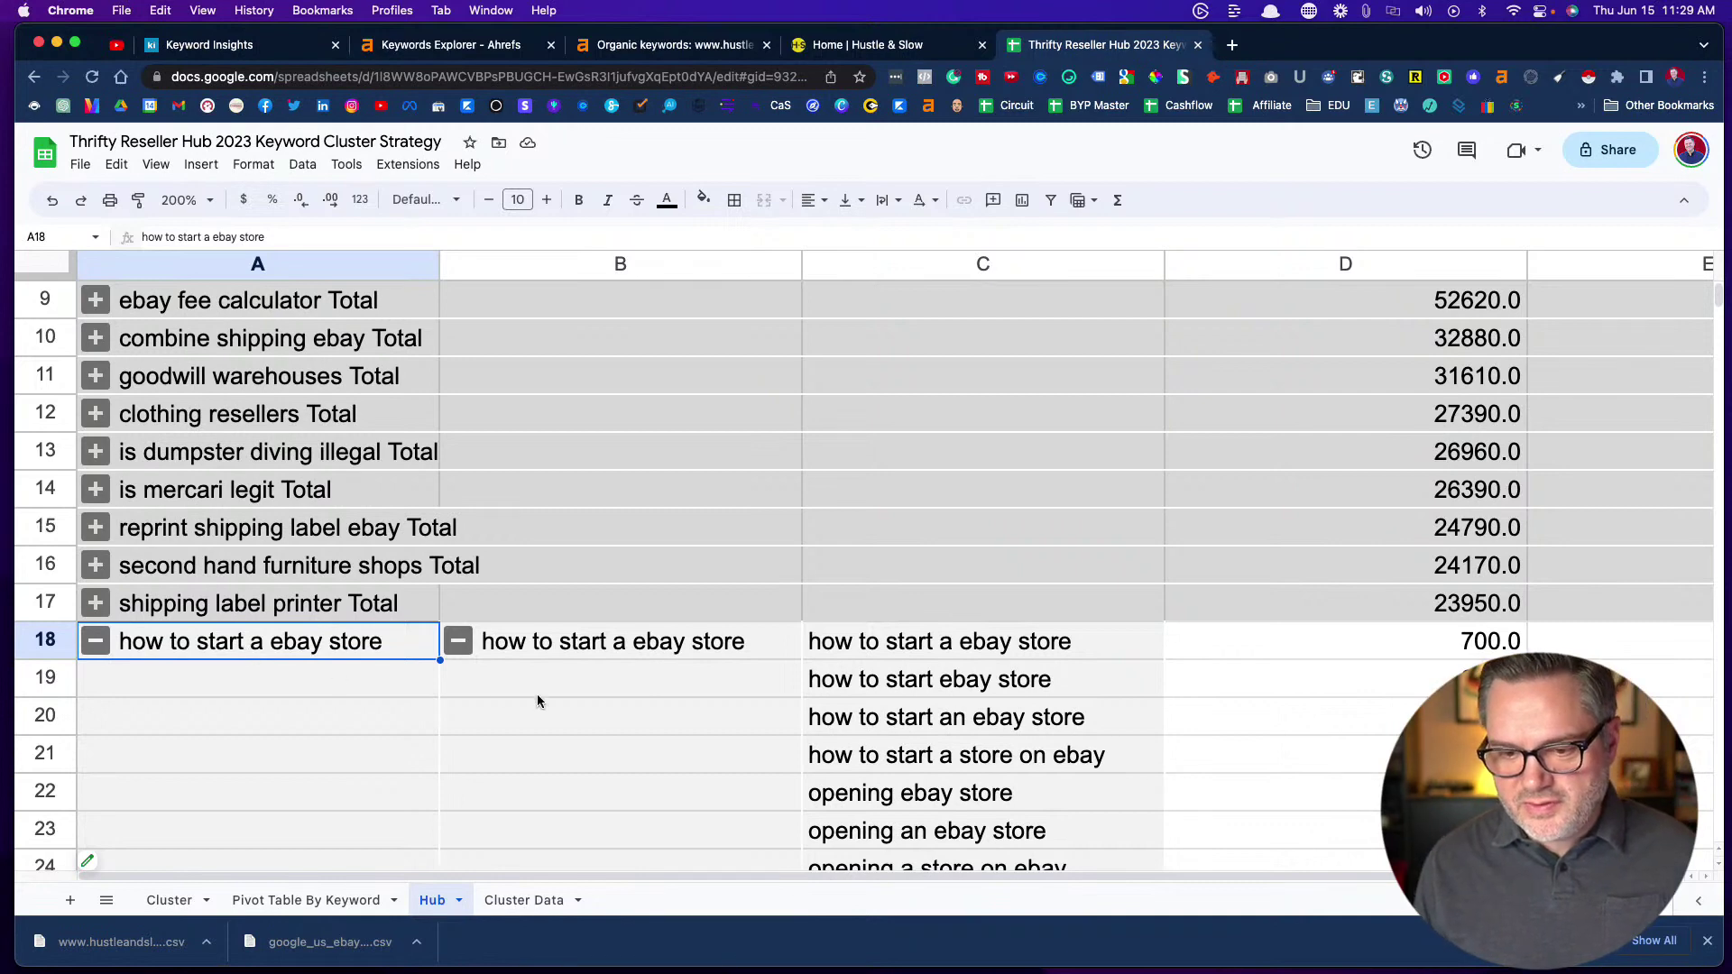
{"action": "scroll", "coordinate": [537, 701], "scroll_direction": "down", "scroll_amount": 2}
{"action": "left_click", "coordinate": [454, 568]}
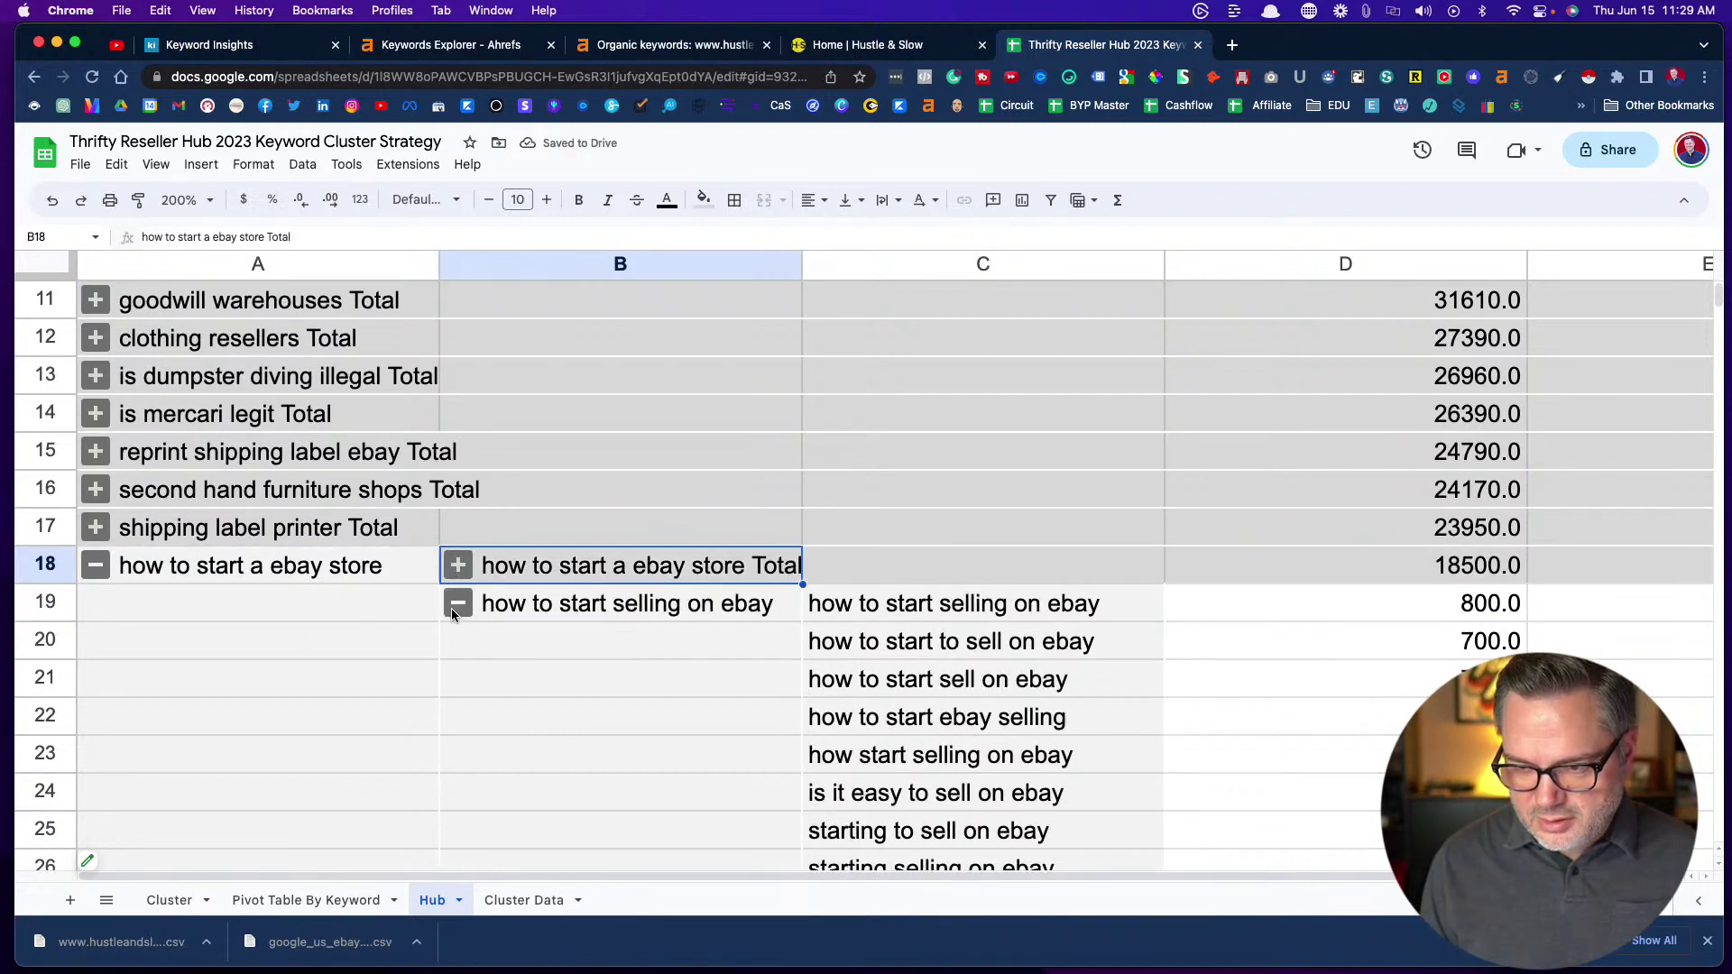
{"action": "left_click", "coordinate": [454, 614]}
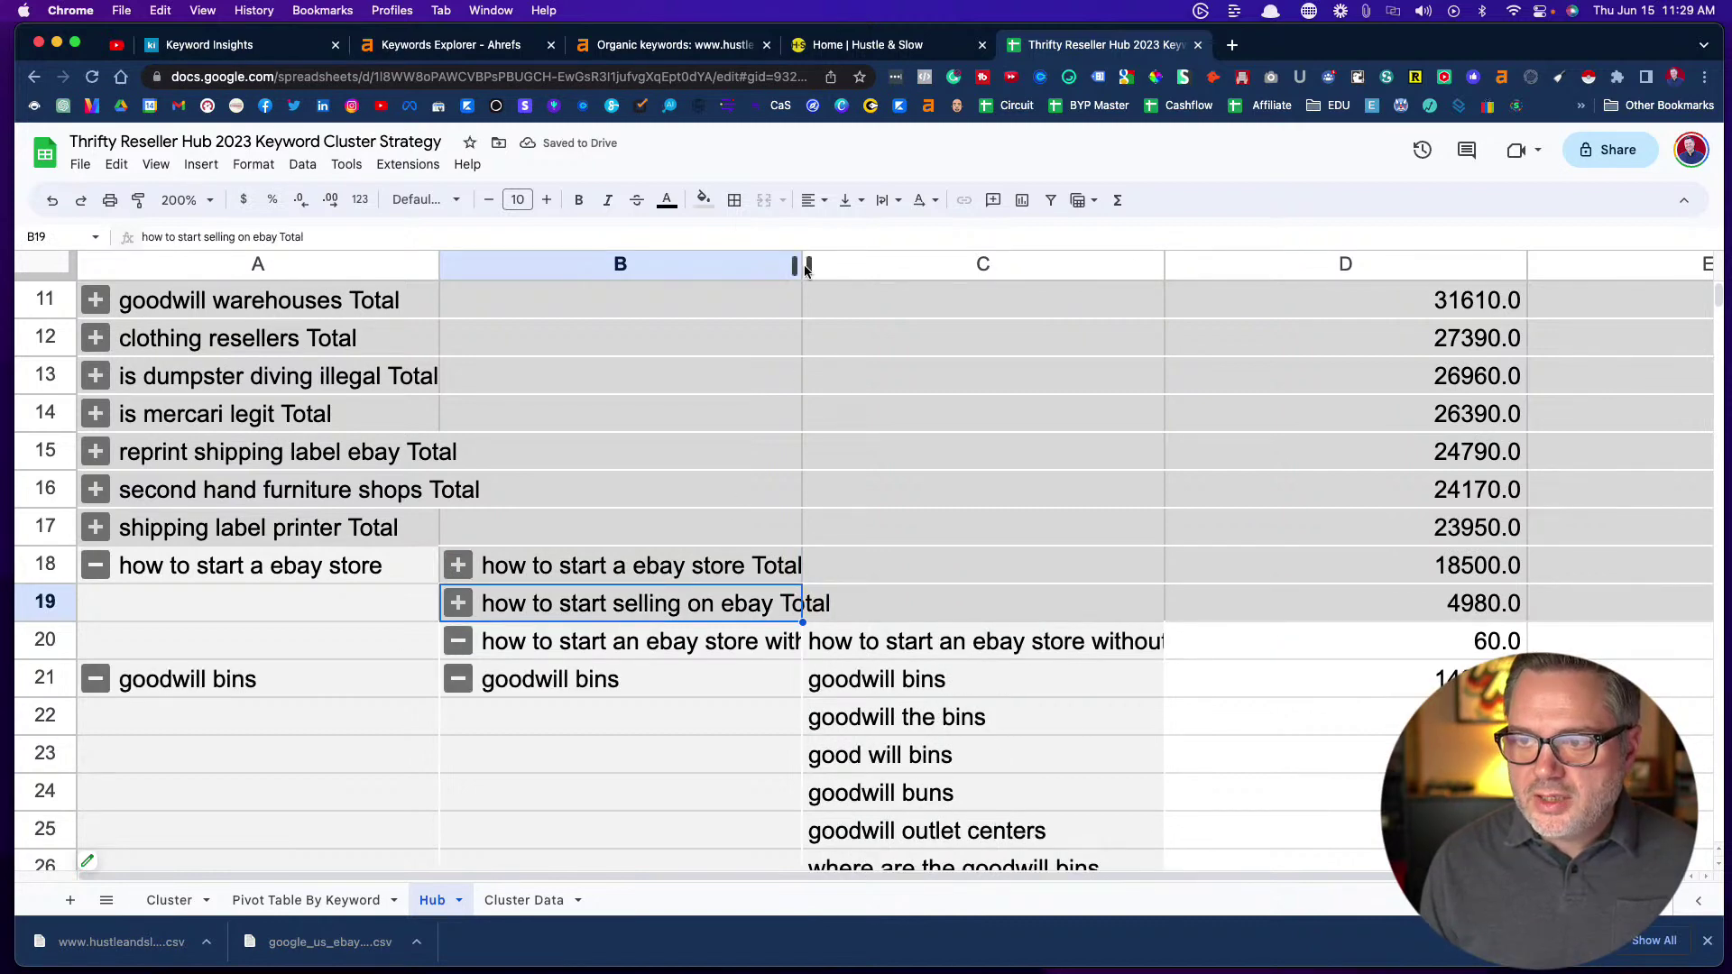
Widen the Spoke column until the full name how to start an ebay store without inventory fits
{"action": "left_click_drag", "start_coordinate": [802, 265], "coordinate": [880, 264]}
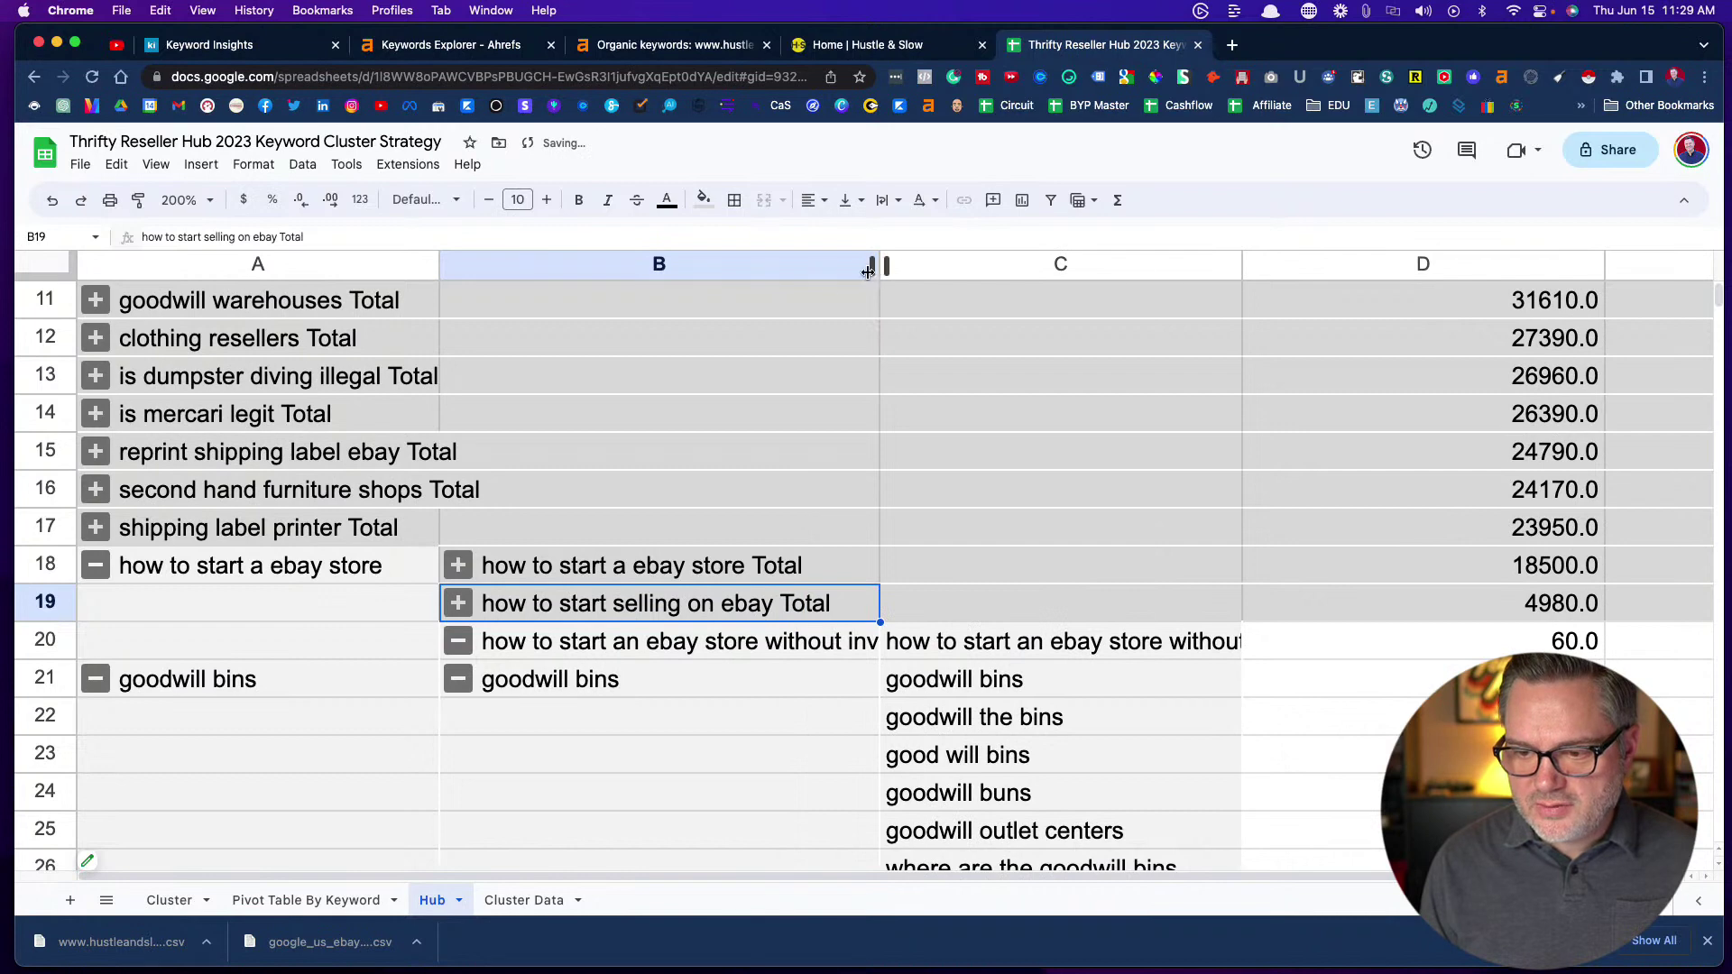
{"action": "left_click", "coordinate": [281, 574]}
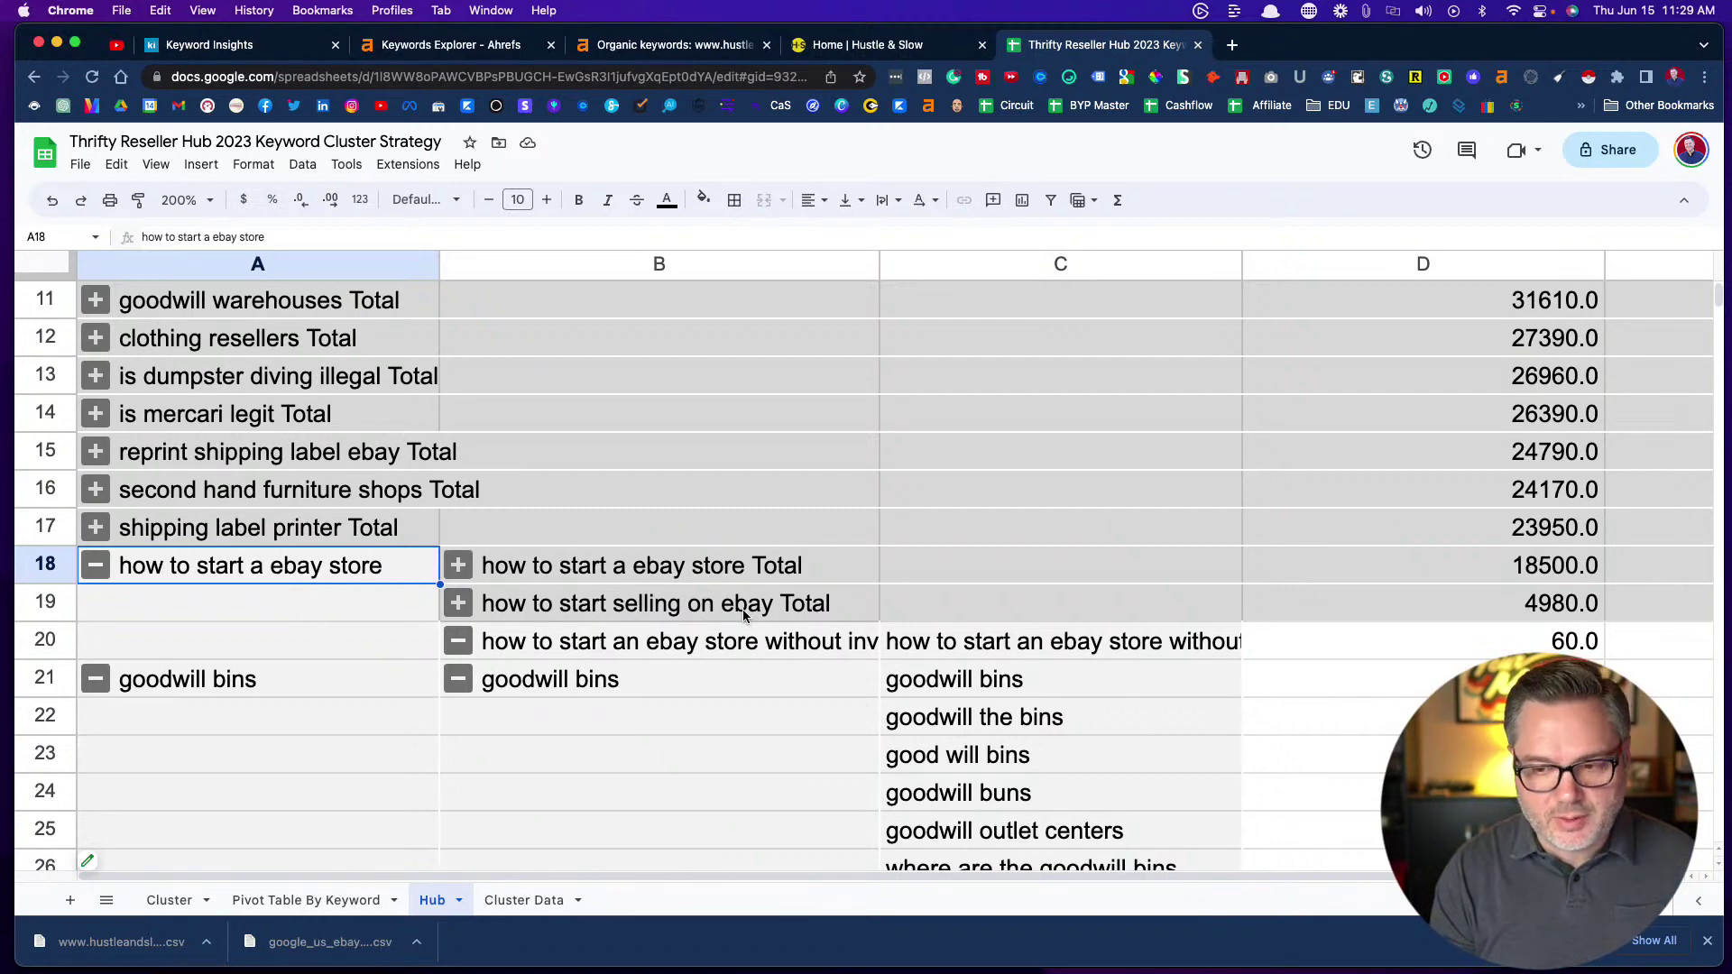
{"action": "left_click_drag", "start_coordinate": [879, 264], "coordinate": [1026, 263]}
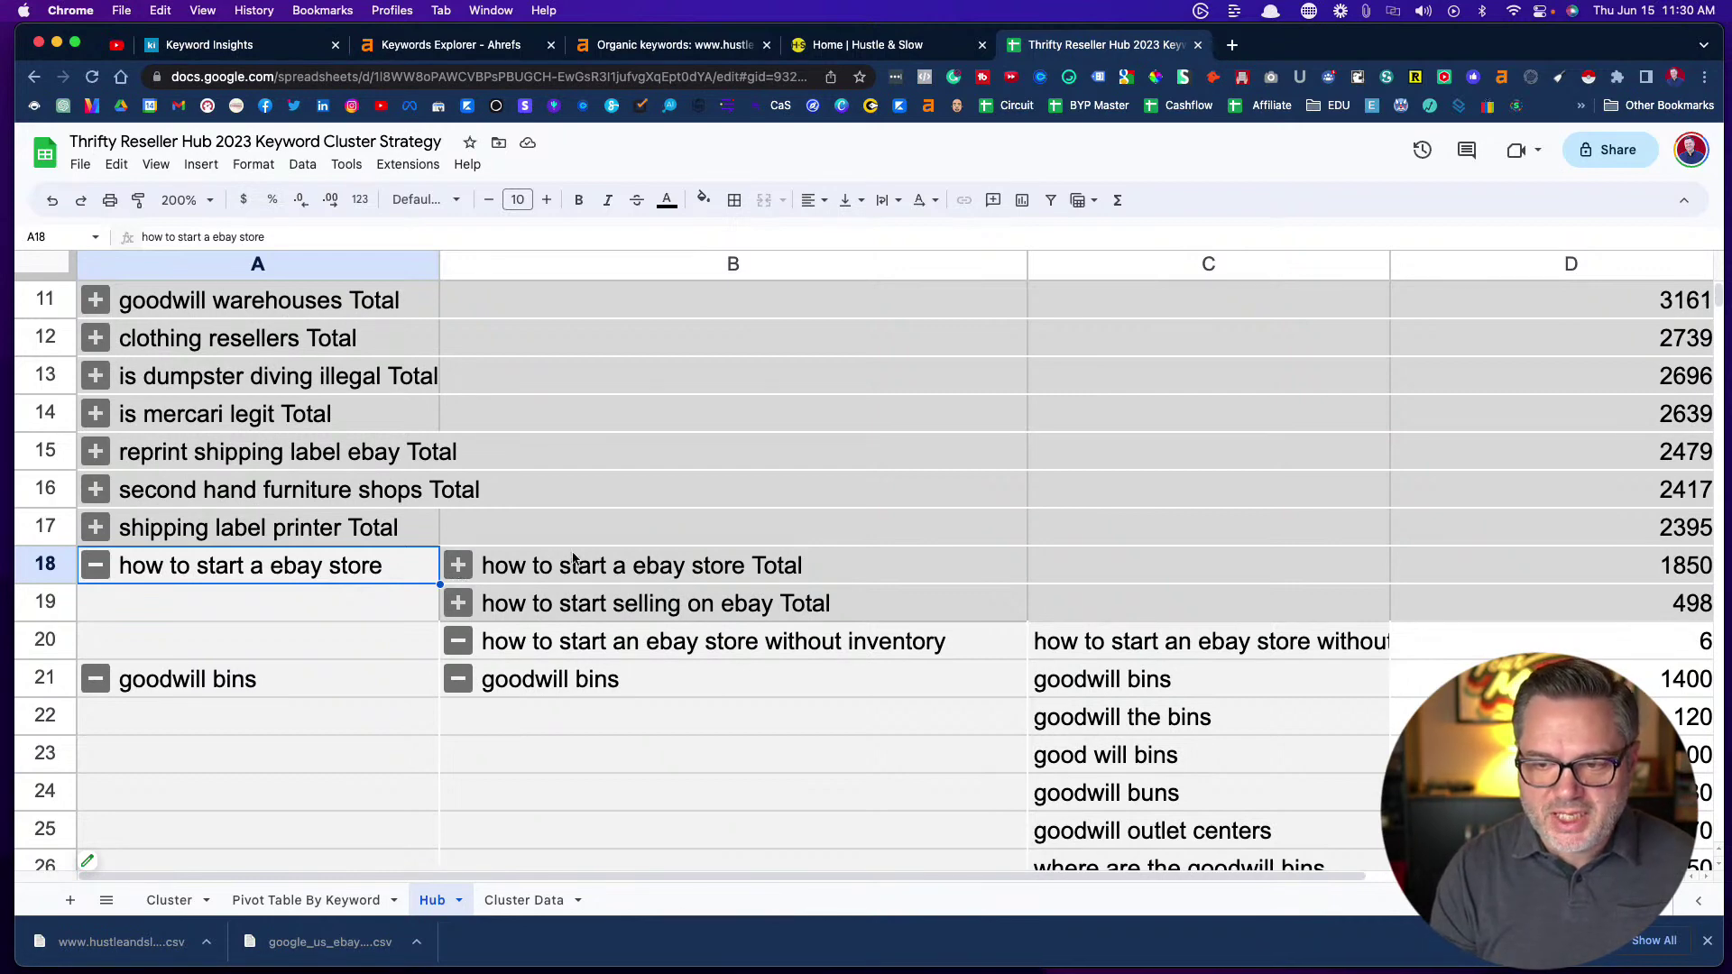
Expand the how to start a ebay store spoke and select its keywords in C18:C29 for review
{"action": "left_click", "coordinate": [458, 567]}
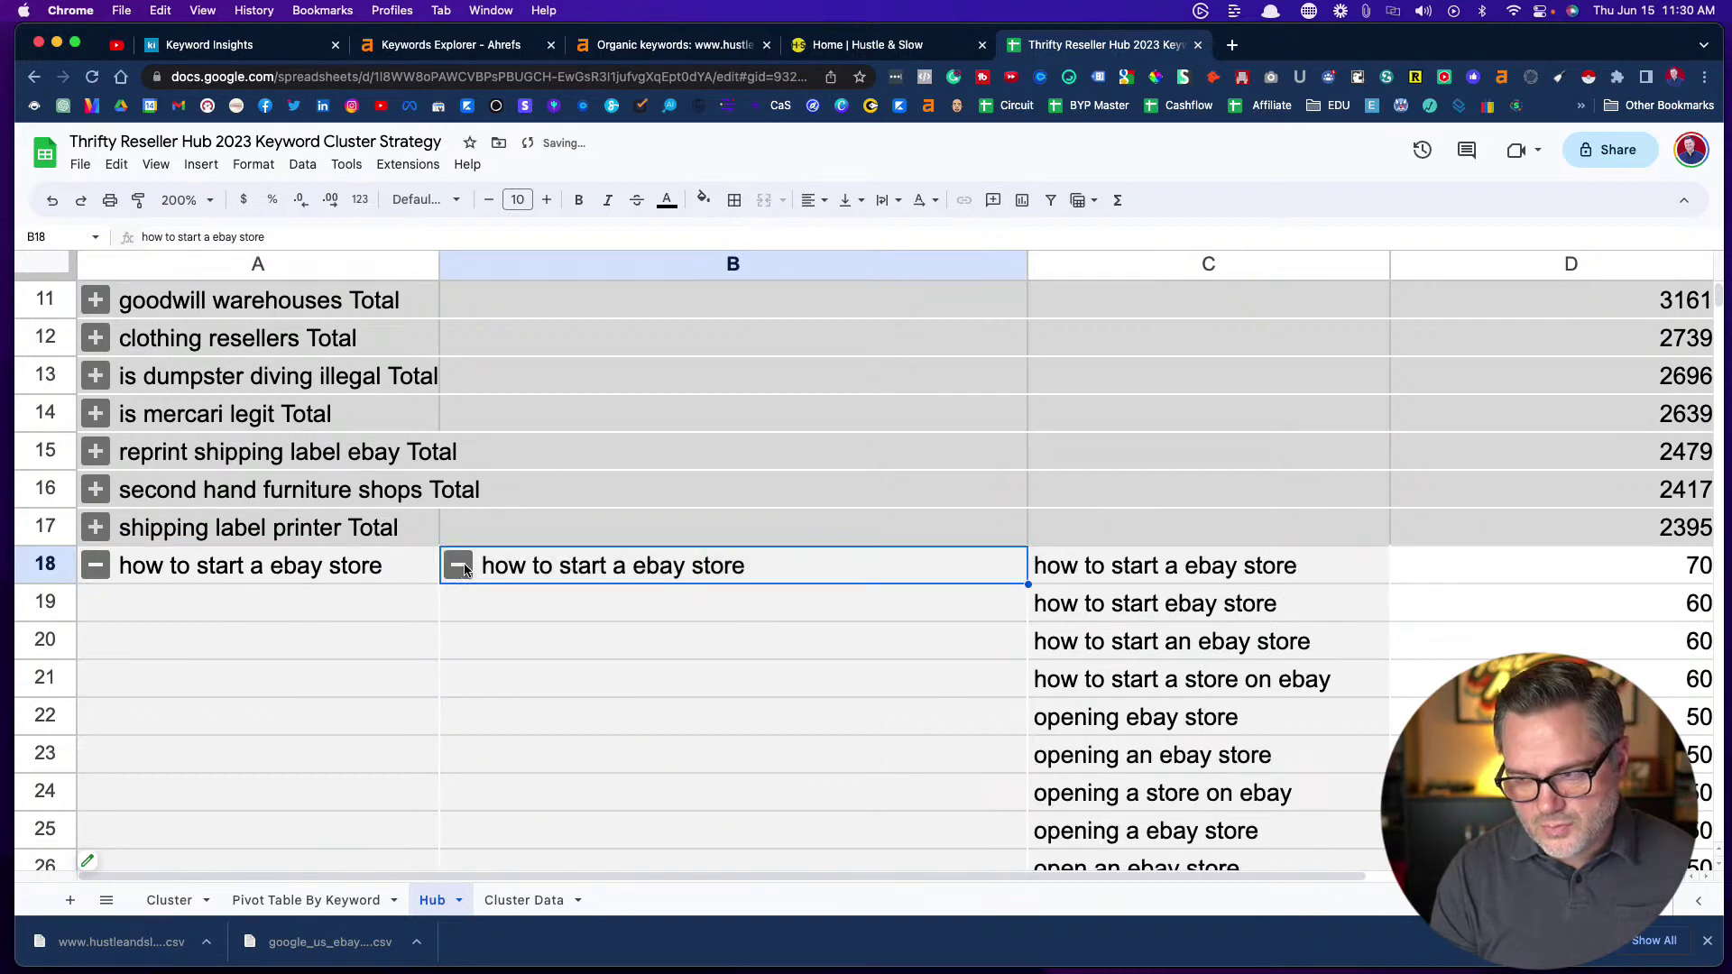
{"action": "scroll", "coordinate": [672, 617], "scroll_direction": "down", "scroll_amount": 5}
{"action": "scroll", "coordinate": [671, 622], "scroll_direction": "up", "scroll_amount": 2}
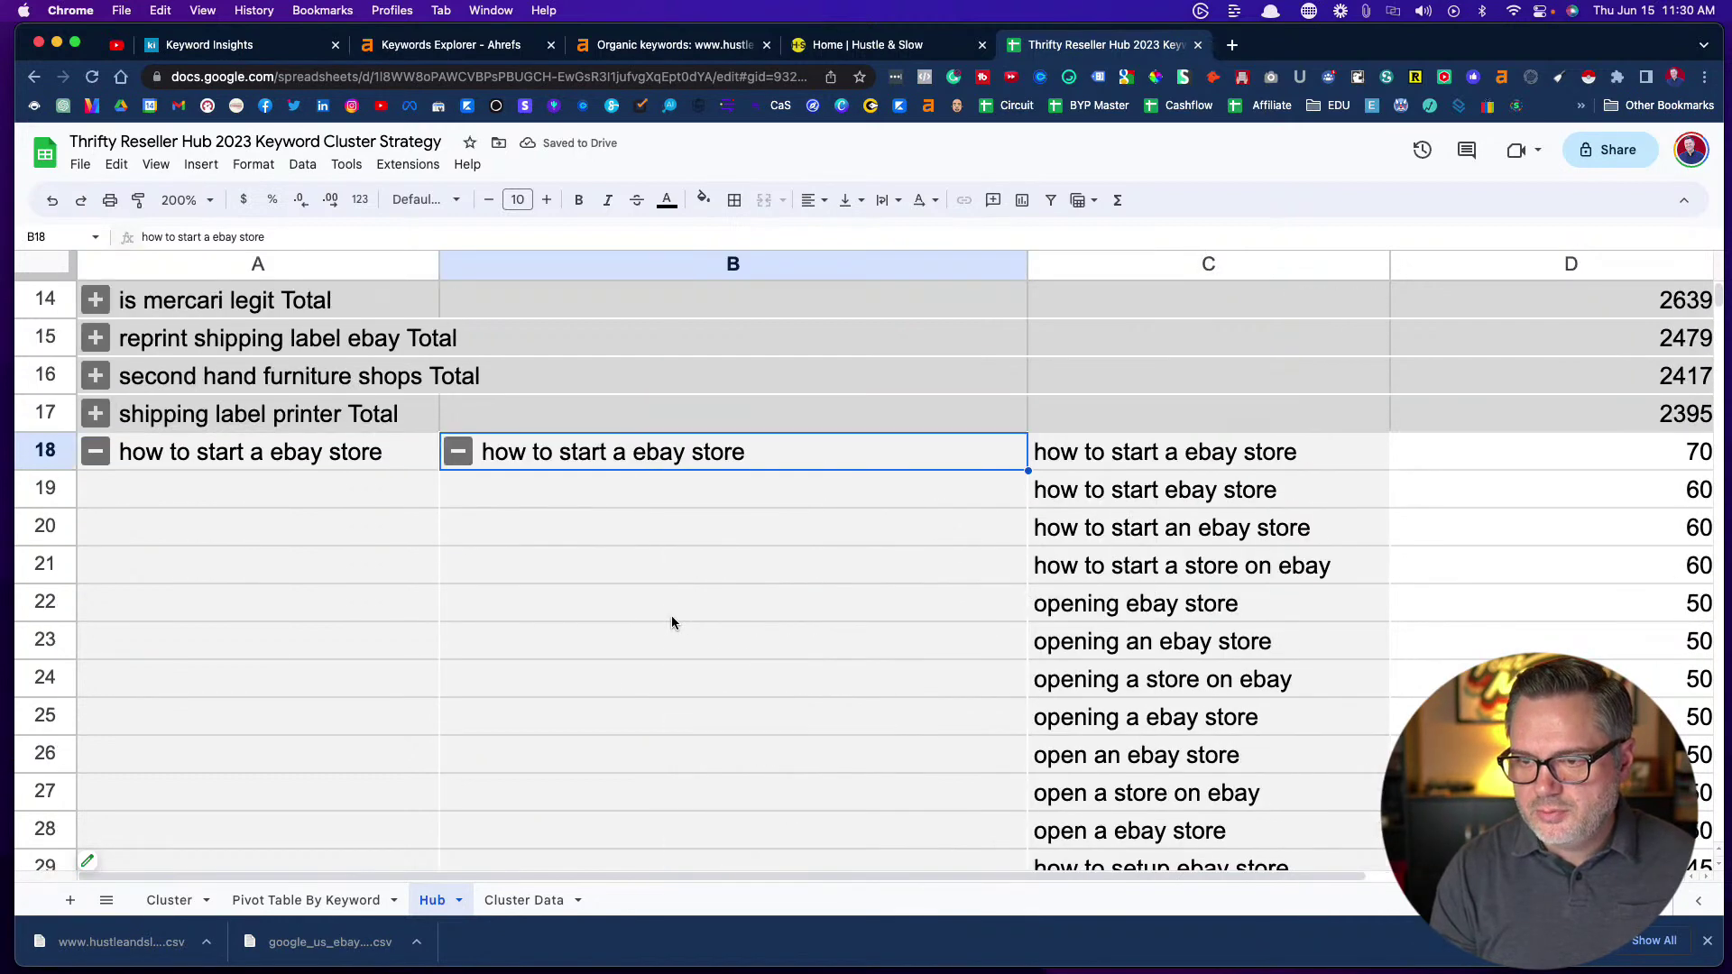
{"action": "scroll", "coordinate": [671, 621], "scroll_direction": "down", "scroll_amount": 1}
{"action": "left_click_drag", "start_coordinate": [1072, 417], "coordinate": [1094, 837]}
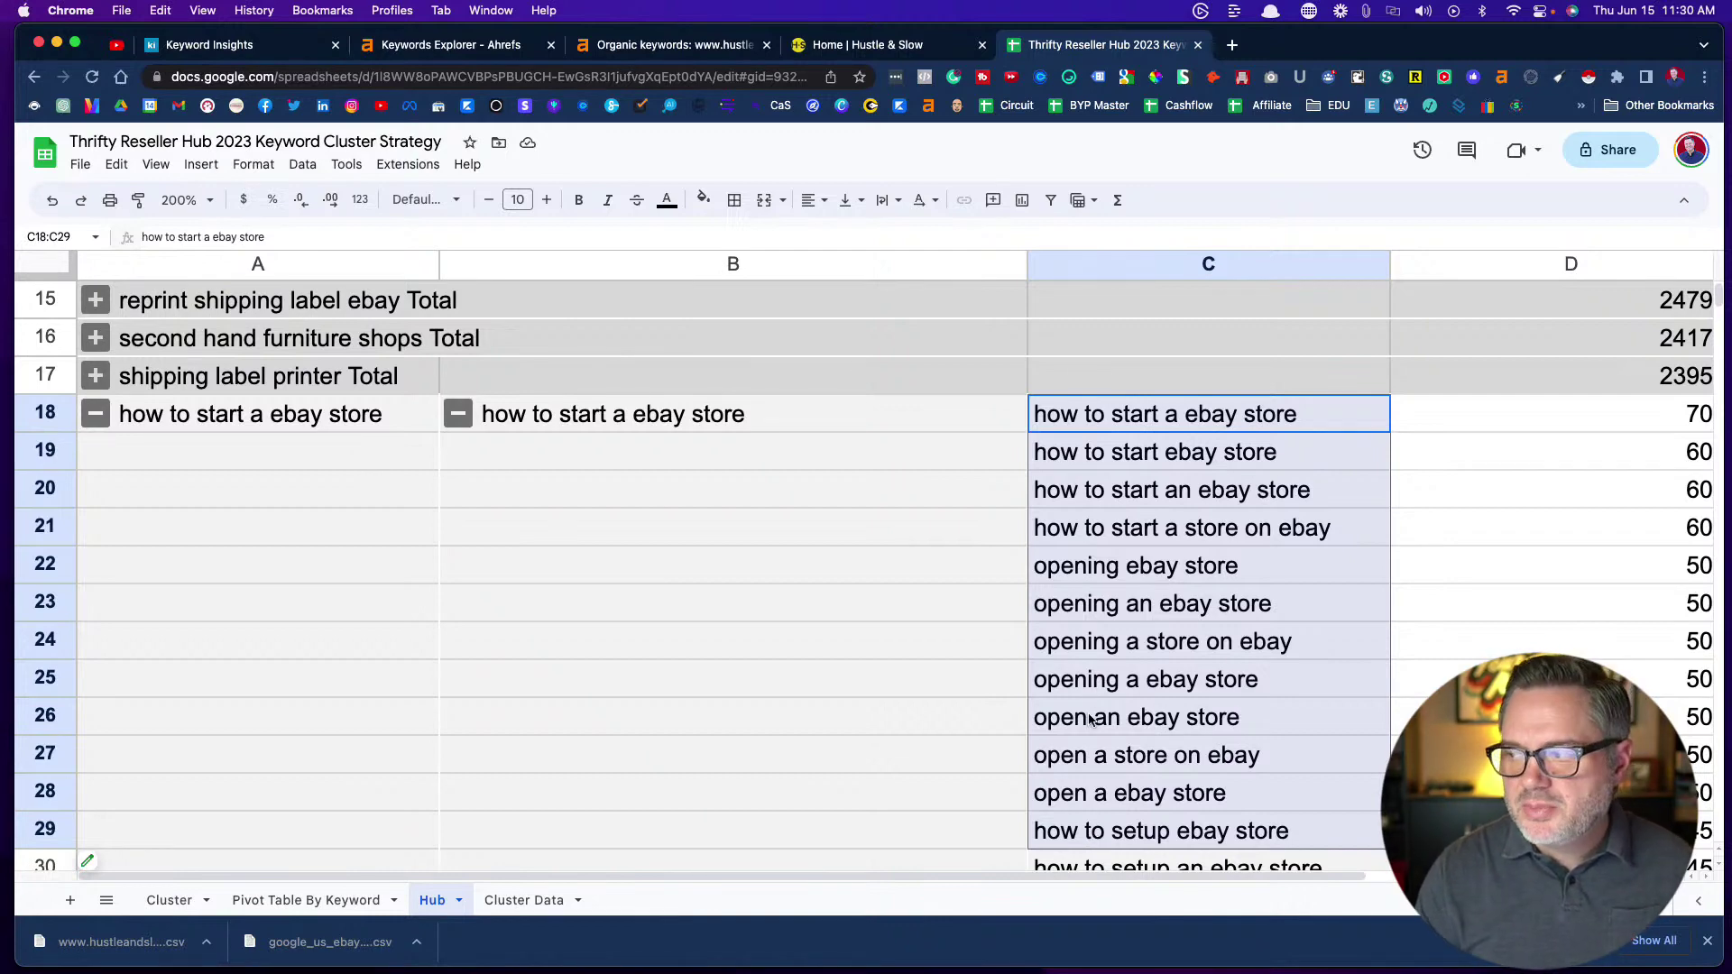
Examine the search volumes of the individual how to start a ebay store keywords and collapse that spoke
{"action": "scroll", "coordinate": [1117, 648], "scroll_direction": "right", "scroll_amount": 5}
{"action": "scroll", "coordinate": [1117, 648], "scroll_direction": "left", "scroll_amount": 3}
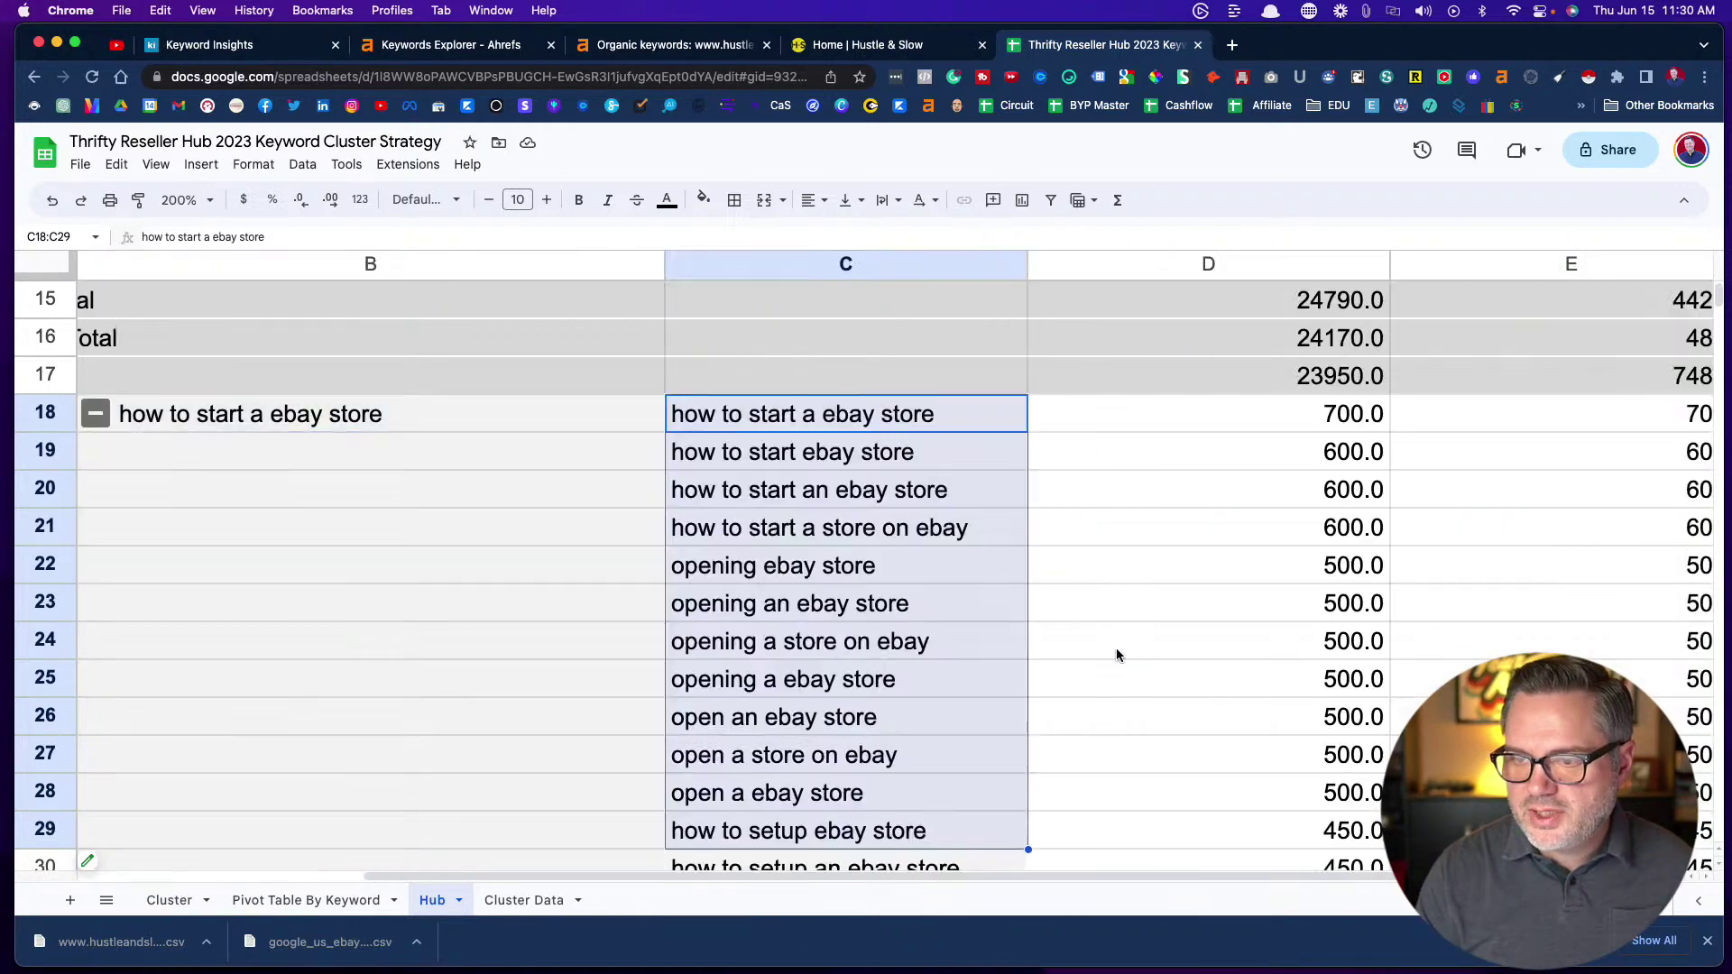
{"action": "right_click", "coordinate": [1117, 648]}
{"action": "left_click", "coordinate": [1140, 718]}
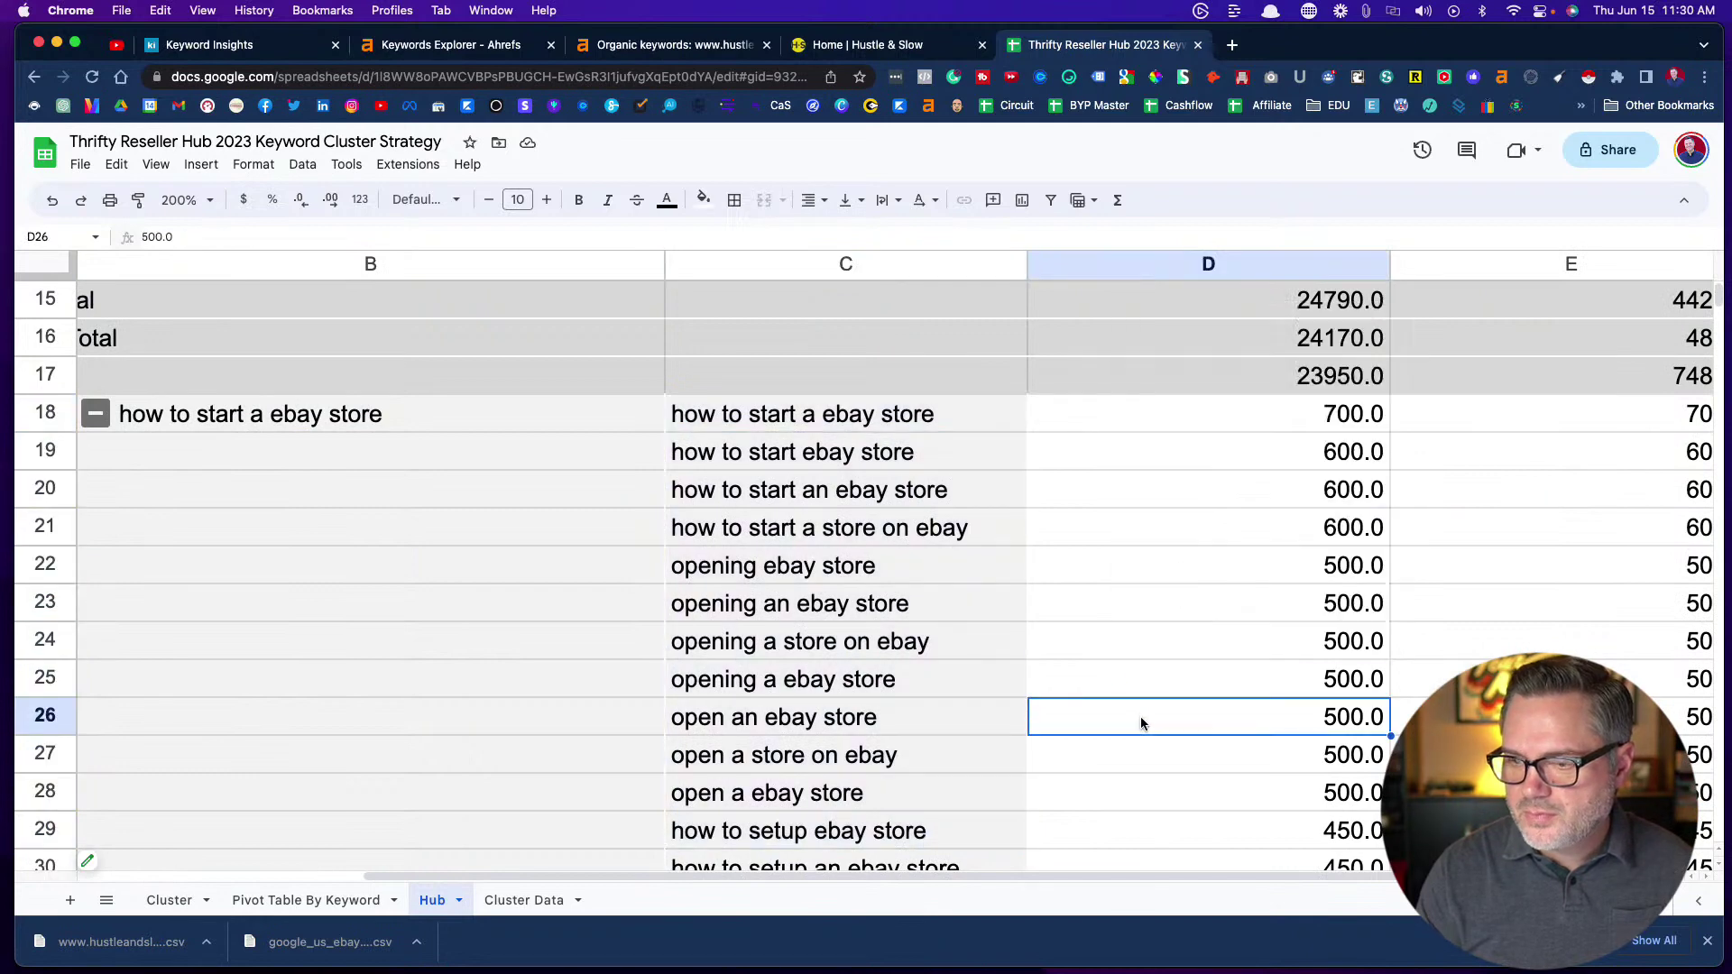
{"action": "left_click", "coordinate": [1153, 424]}
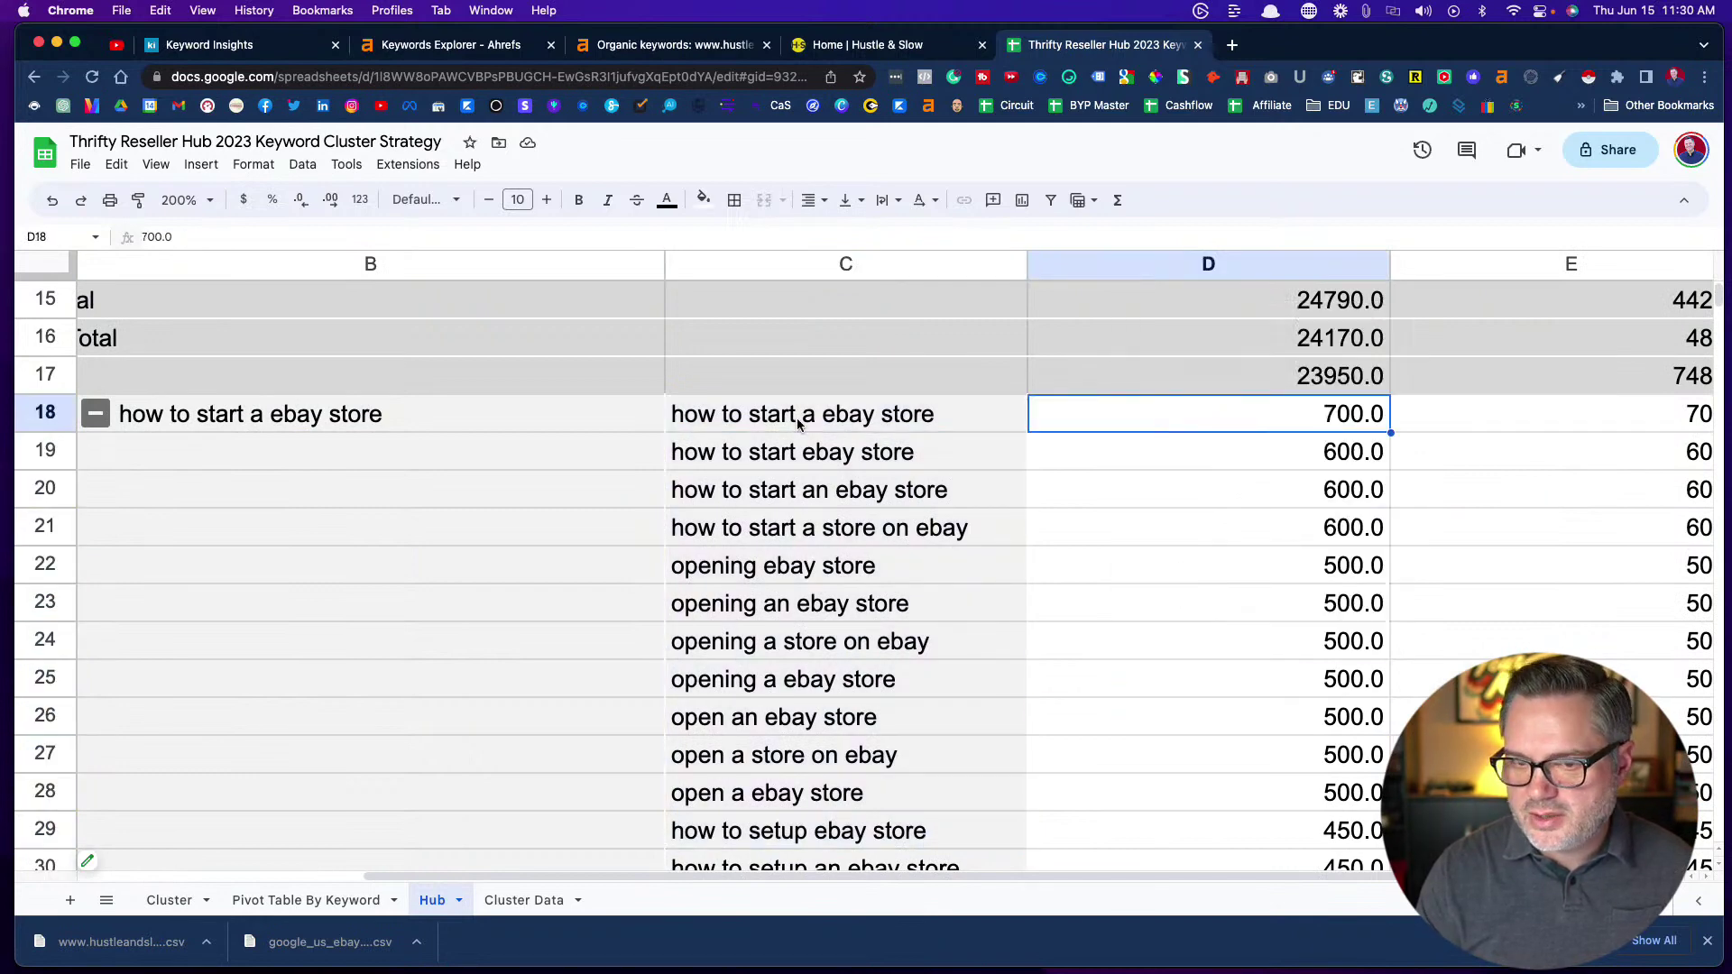
{"action": "left_click", "coordinate": [1141, 449]}
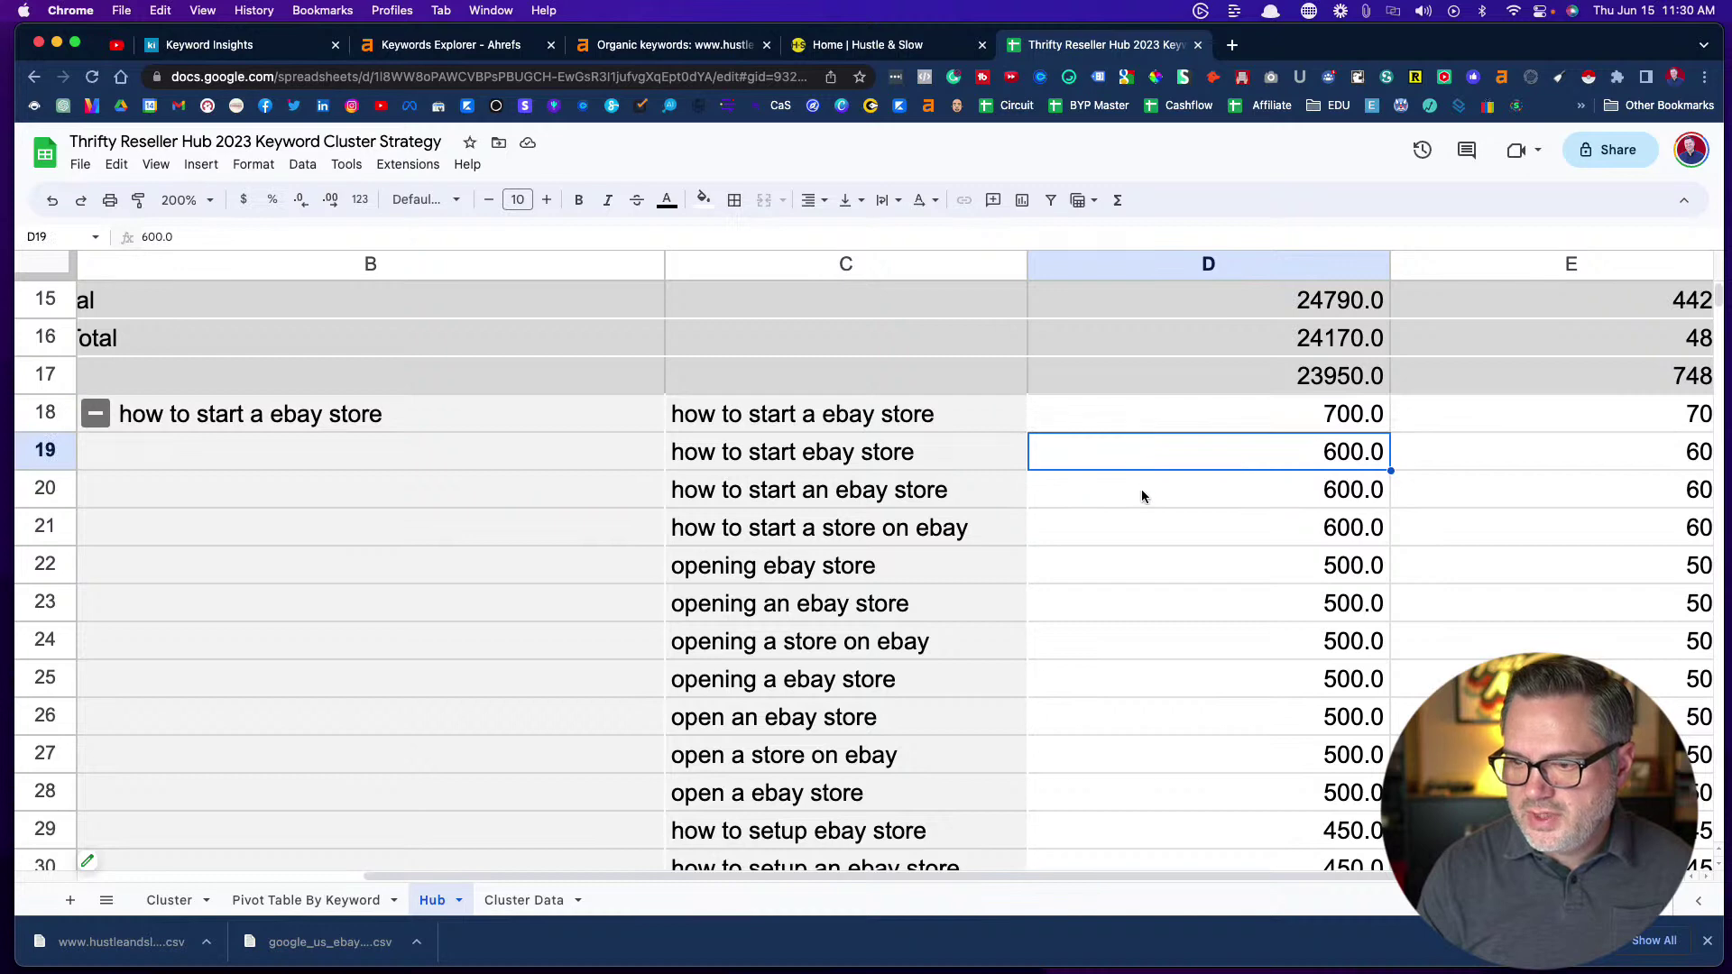
{"action": "left_click", "coordinate": [1141, 491]}
{"action": "left_click", "coordinate": [1133, 564]}
{"action": "left_click", "coordinate": [1133, 606]}
{"action": "scroll", "coordinate": [1134, 610], "scroll_direction": "down", "scroll_amount": 1}
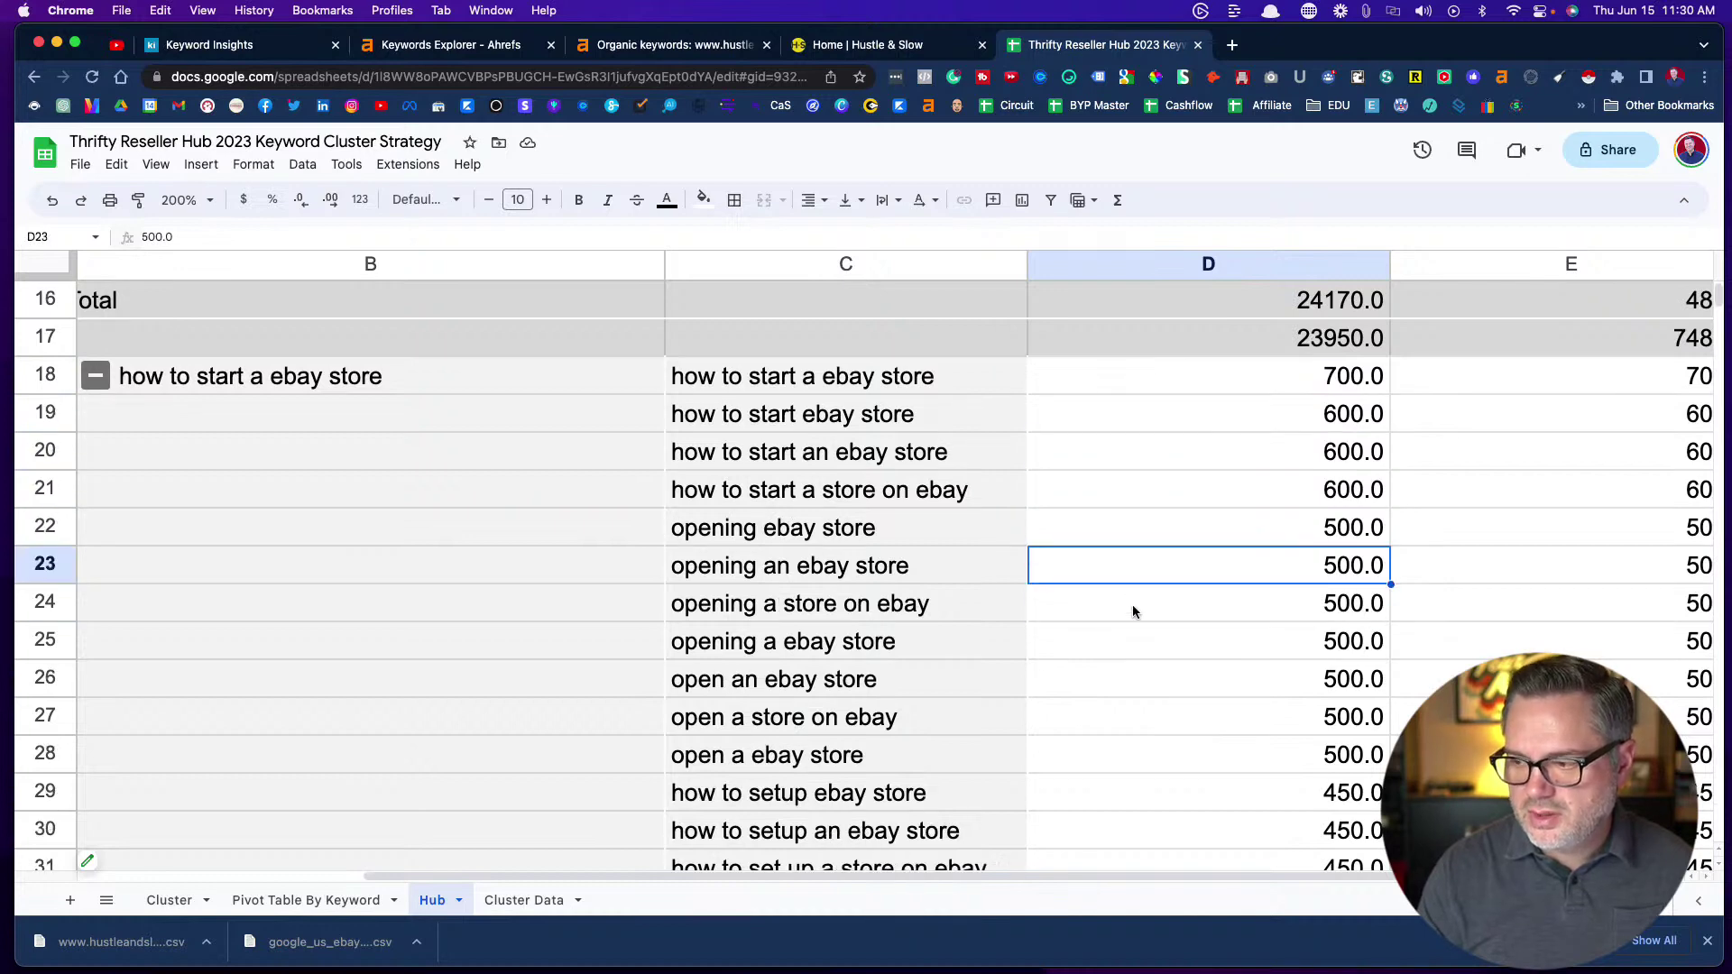
{"action": "left_click", "coordinate": [1139, 653]}
{"action": "left_click", "coordinate": [1135, 722]}
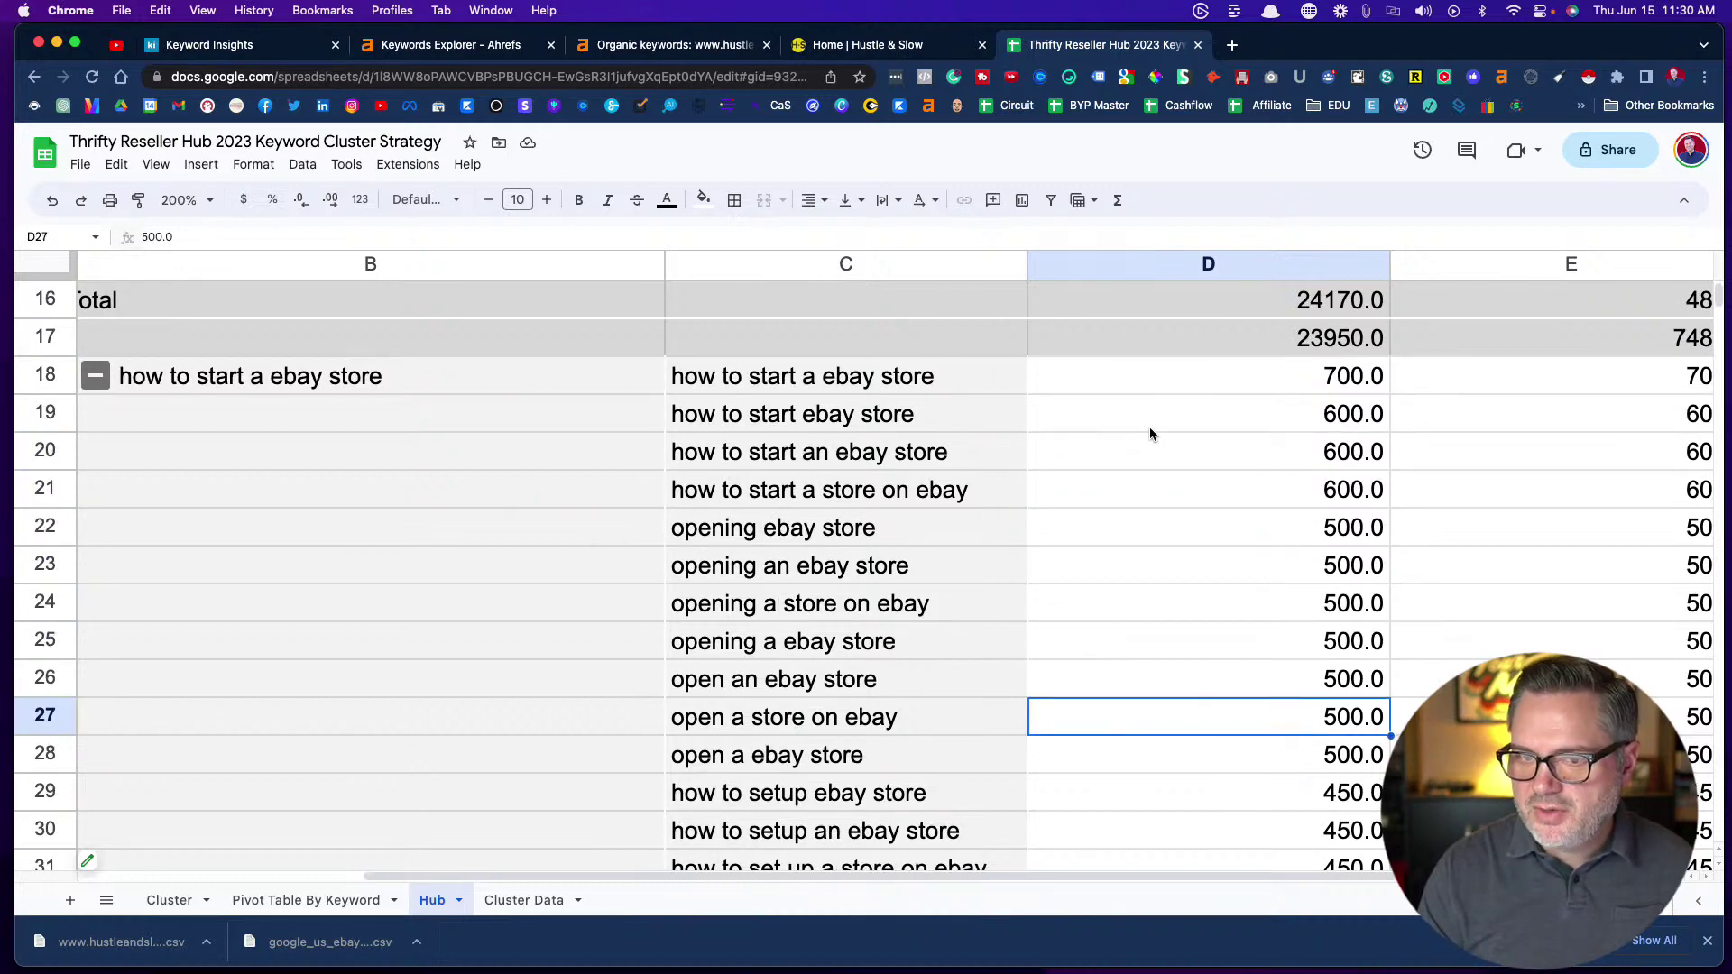
{"action": "scroll", "coordinate": [1149, 431], "scroll_direction": "up", "scroll_amount": 2}
{"action": "left_click", "coordinate": [1148, 453]}
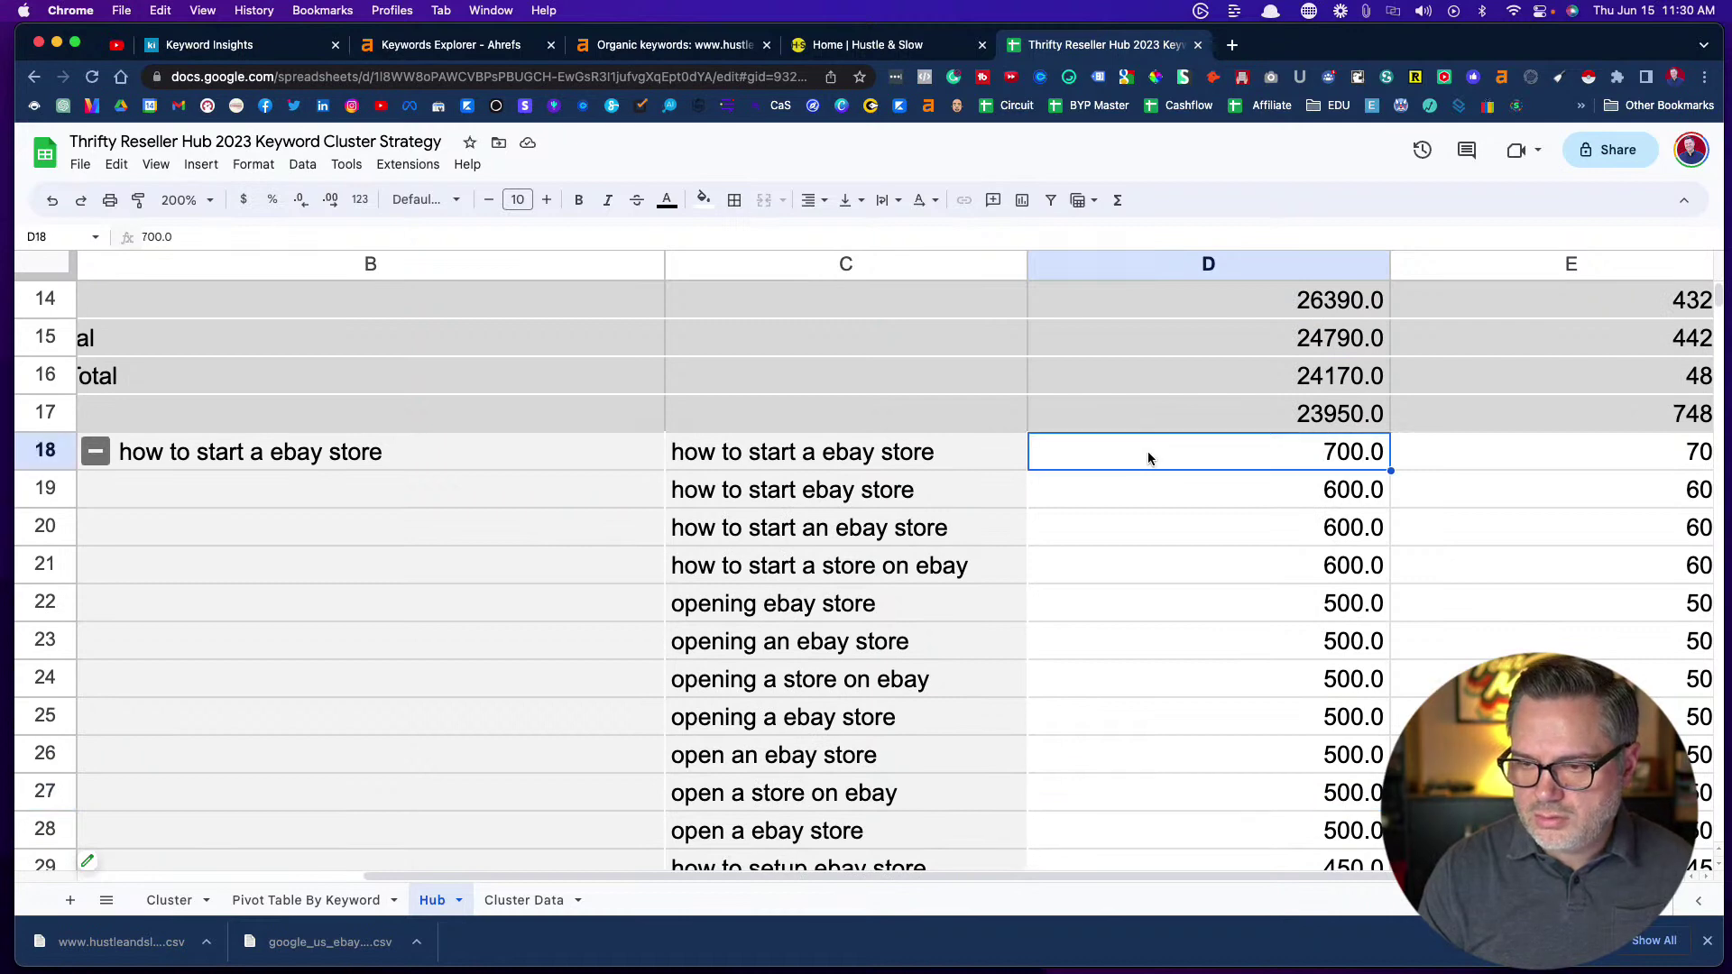
{"action": "left_click", "coordinate": [97, 454]}
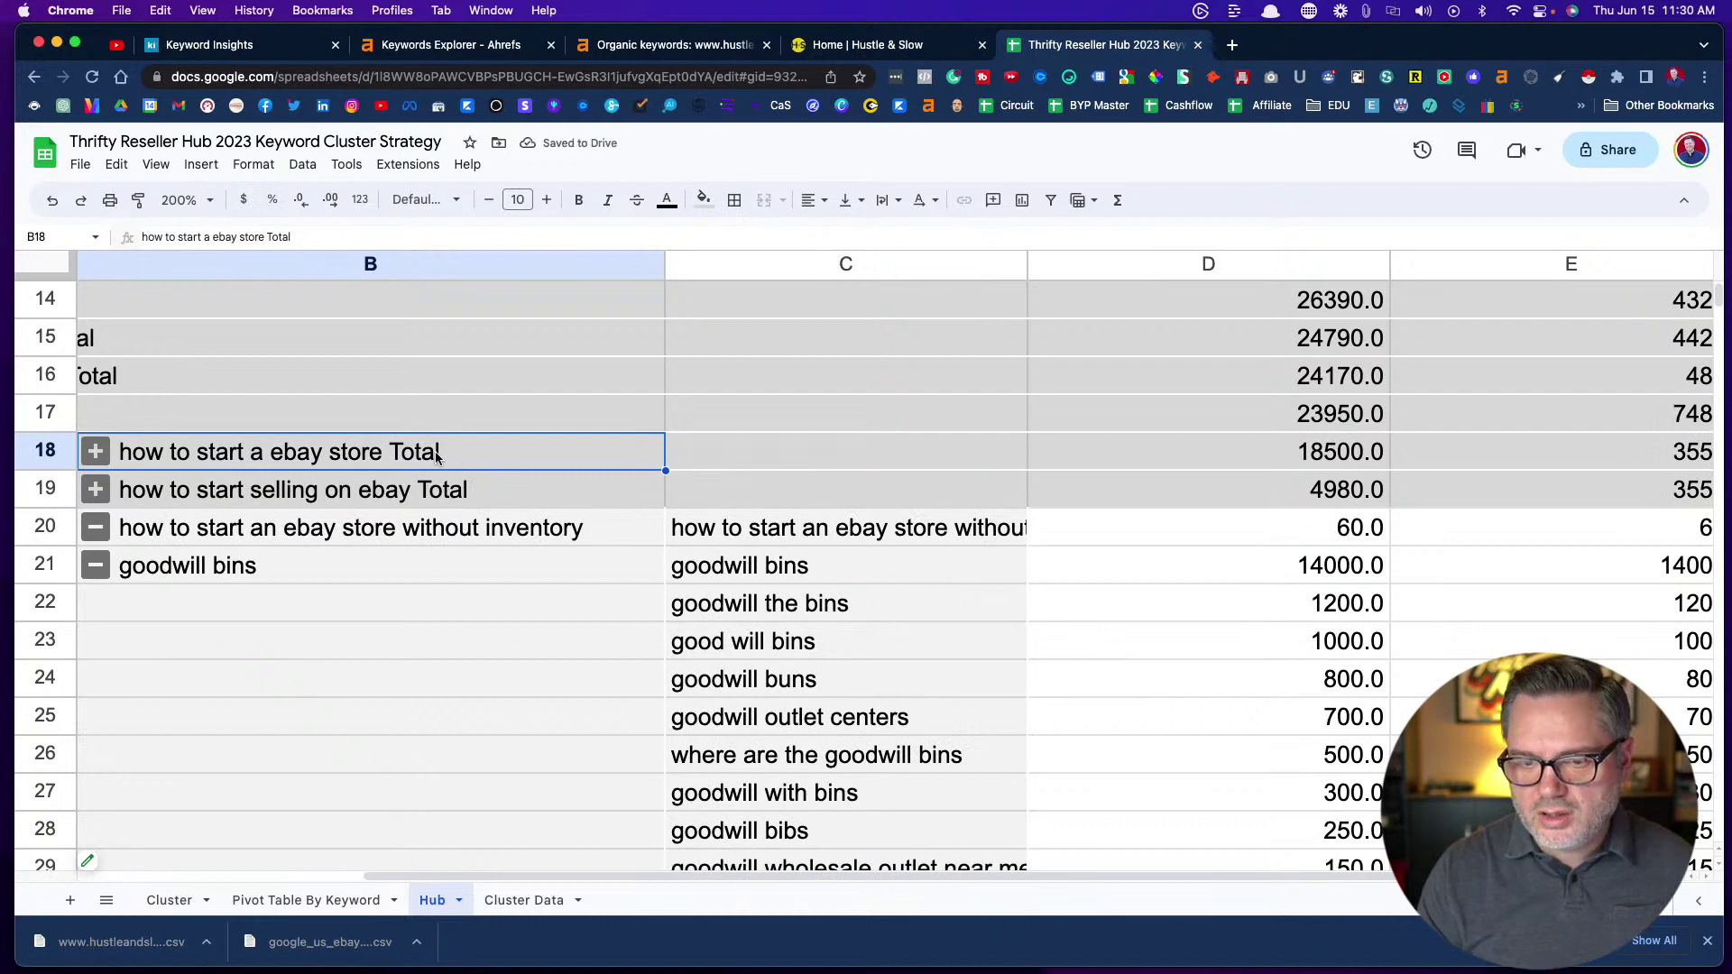
Expand the how to start a ebay store spoke and select its keywords in C18:C62 for review
{"action": "left_click", "coordinate": [1268, 460]}
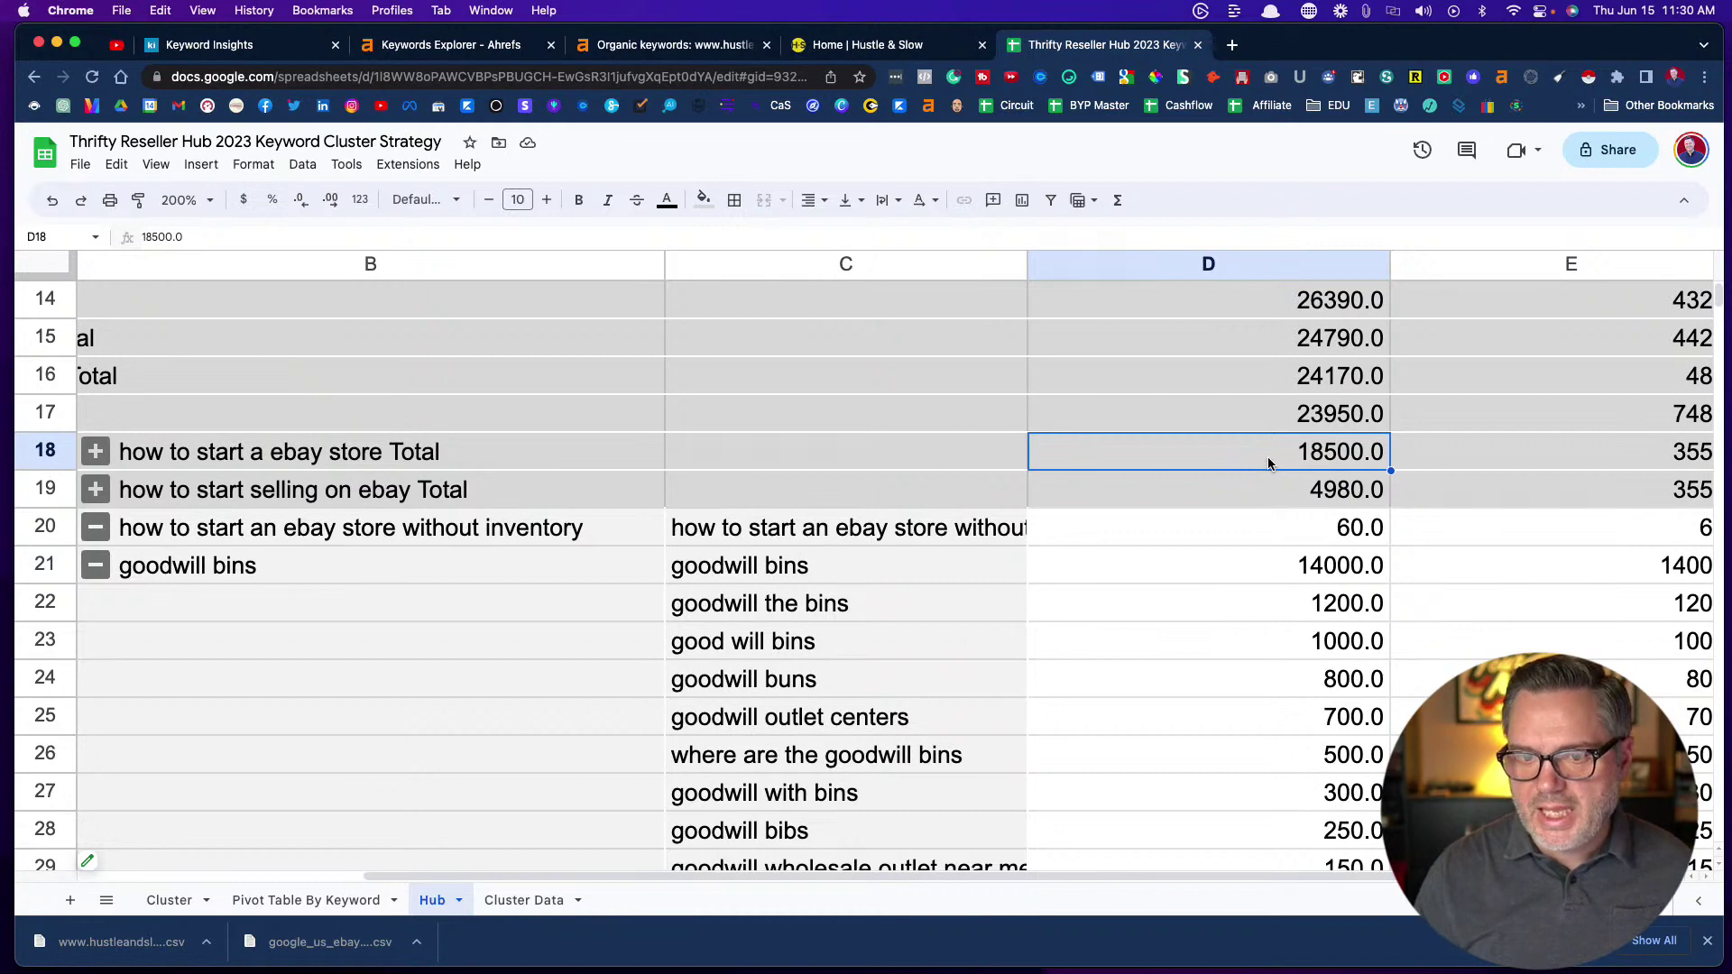
{"action": "left_click", "coordinate": [95, 455]}
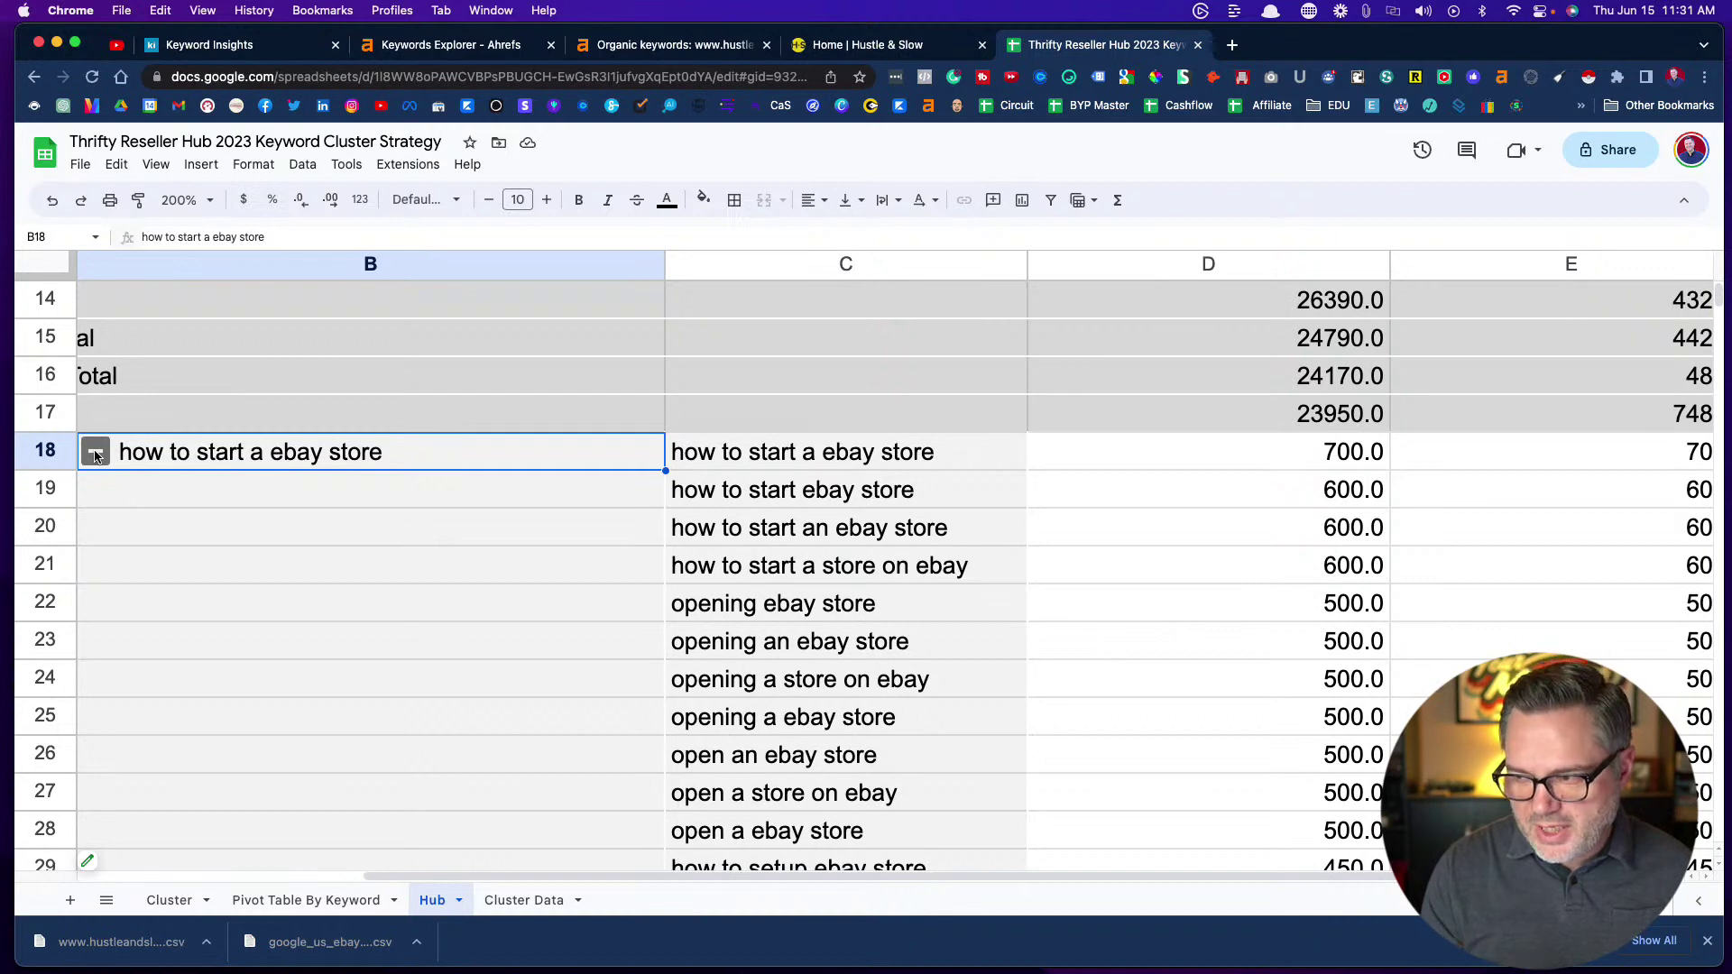
{"action": "left_click_drag", "start_coordinate": [796, 454], "coordinate": [785, 824]}
{"action": "scroll", "coordinate": [782, 646], "scroll_direction": "down", "scroll_amount": 2}
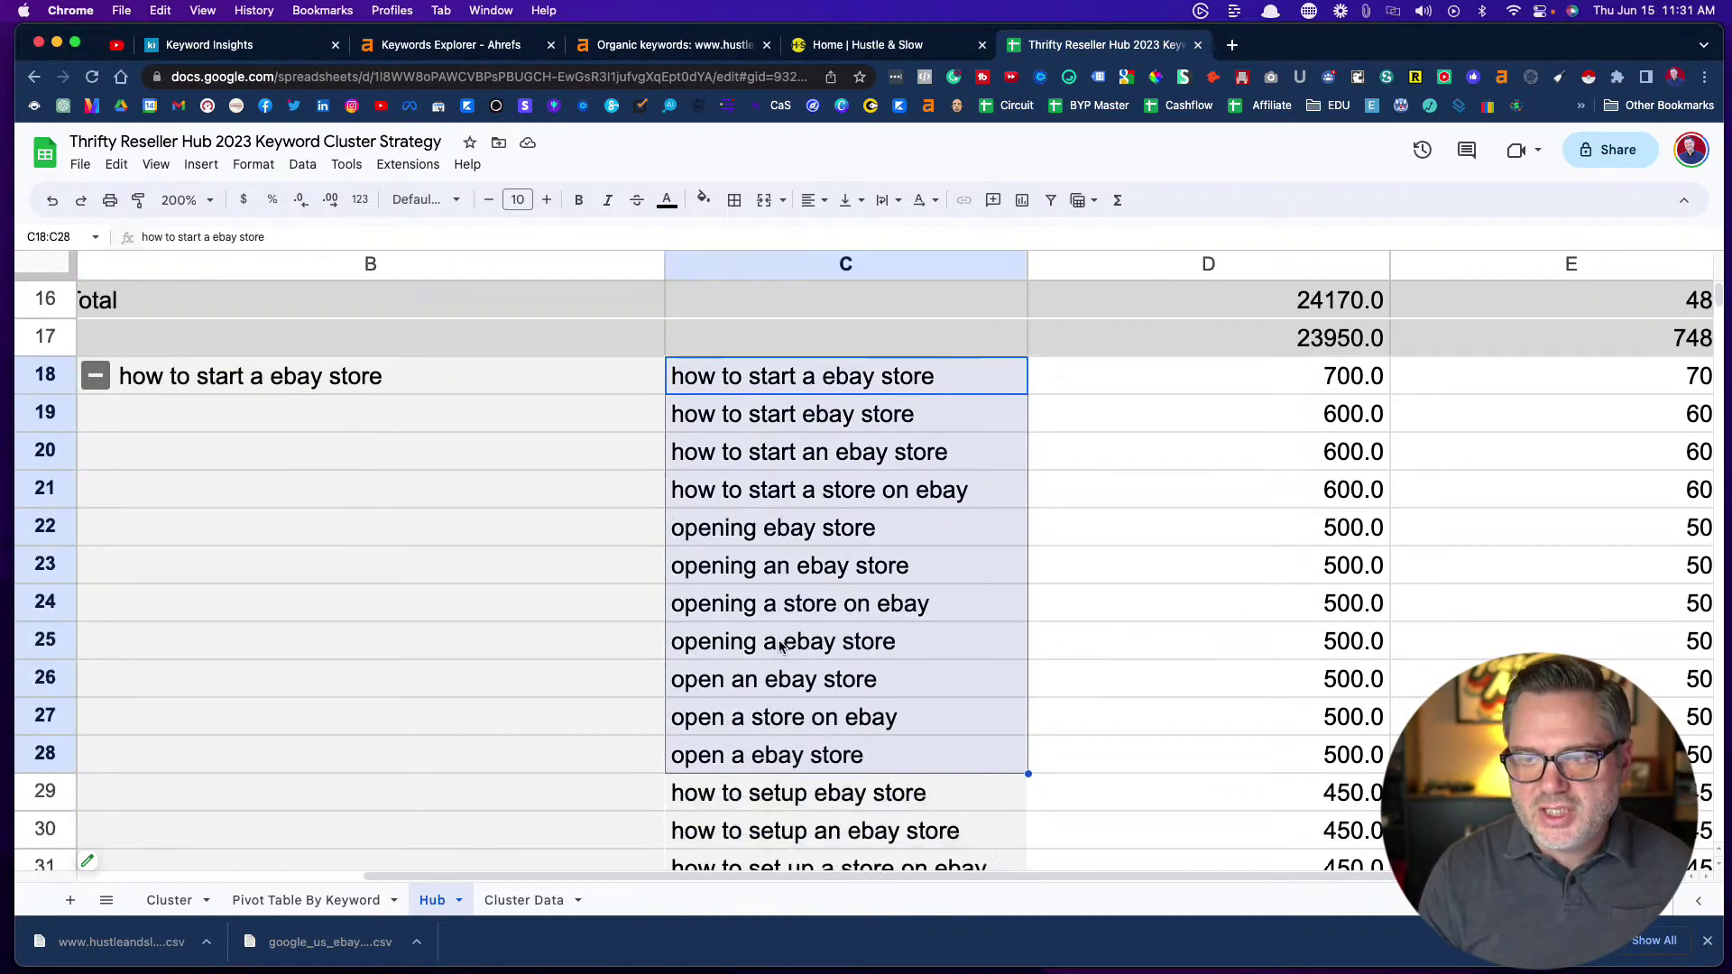
{"action": "left_click", "coordinate": [603, 642]}
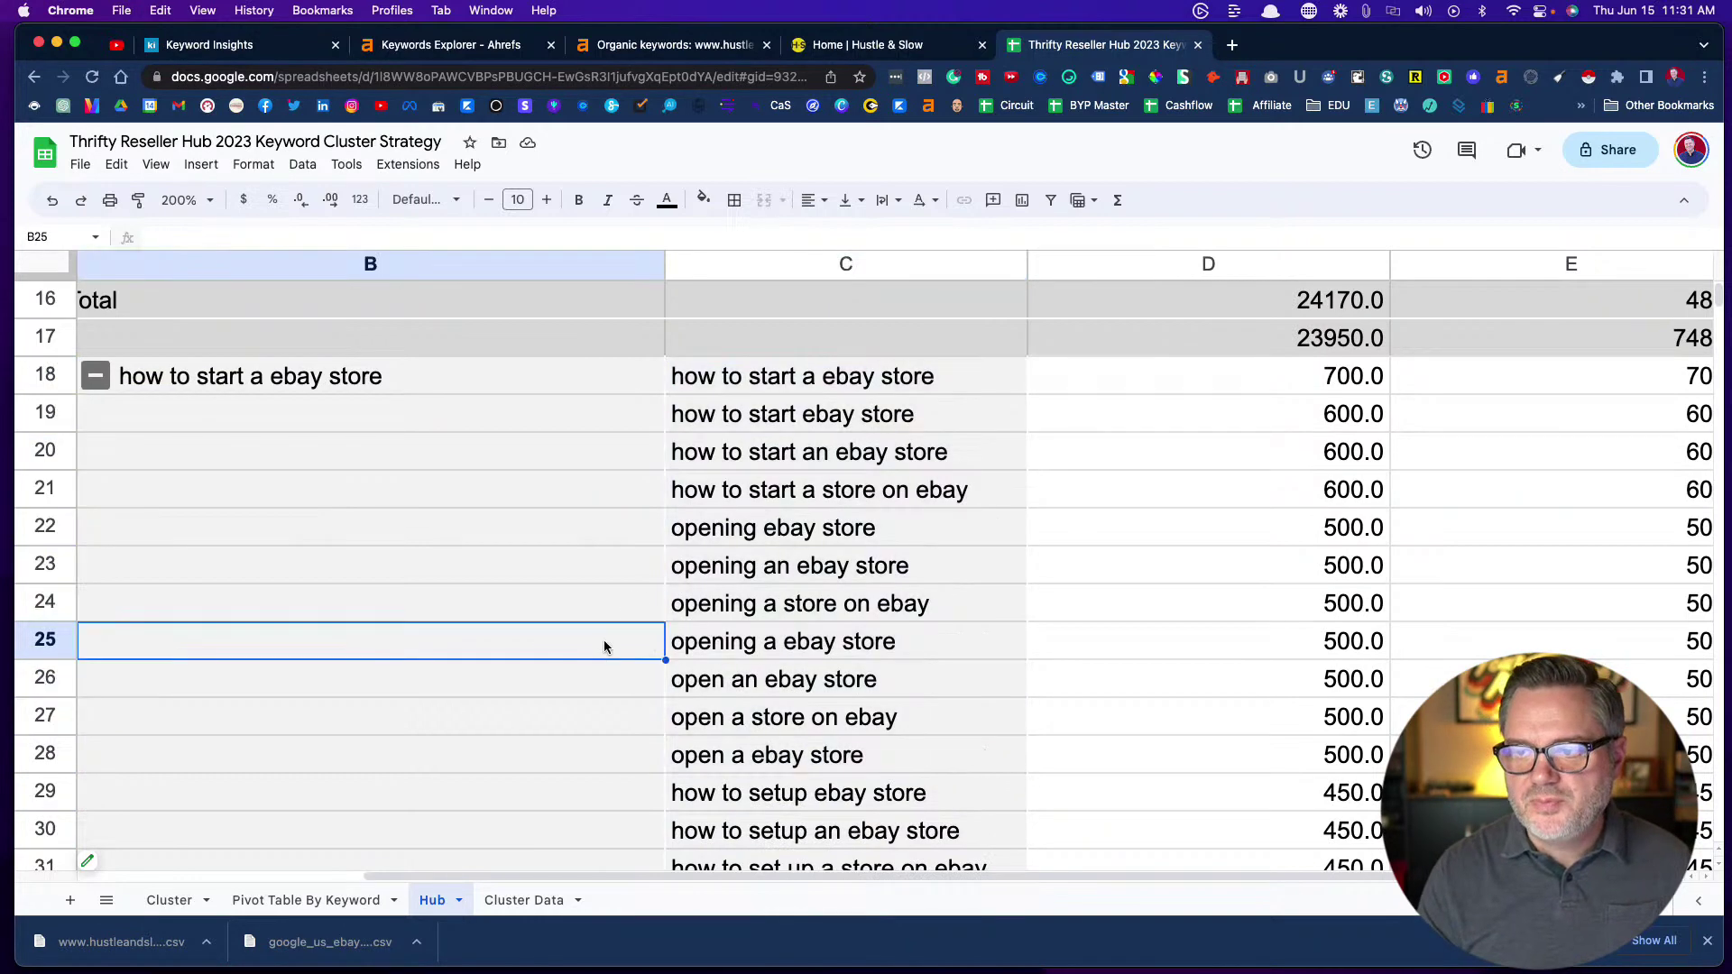
{"action": "left_click_drag", "start_coordinate": [793, 375], "coordinate": [850, 692]}
{"action": "scroll", "coordinate": [850, 692], "scroll_direction": "up", "scroll_amount": 12}
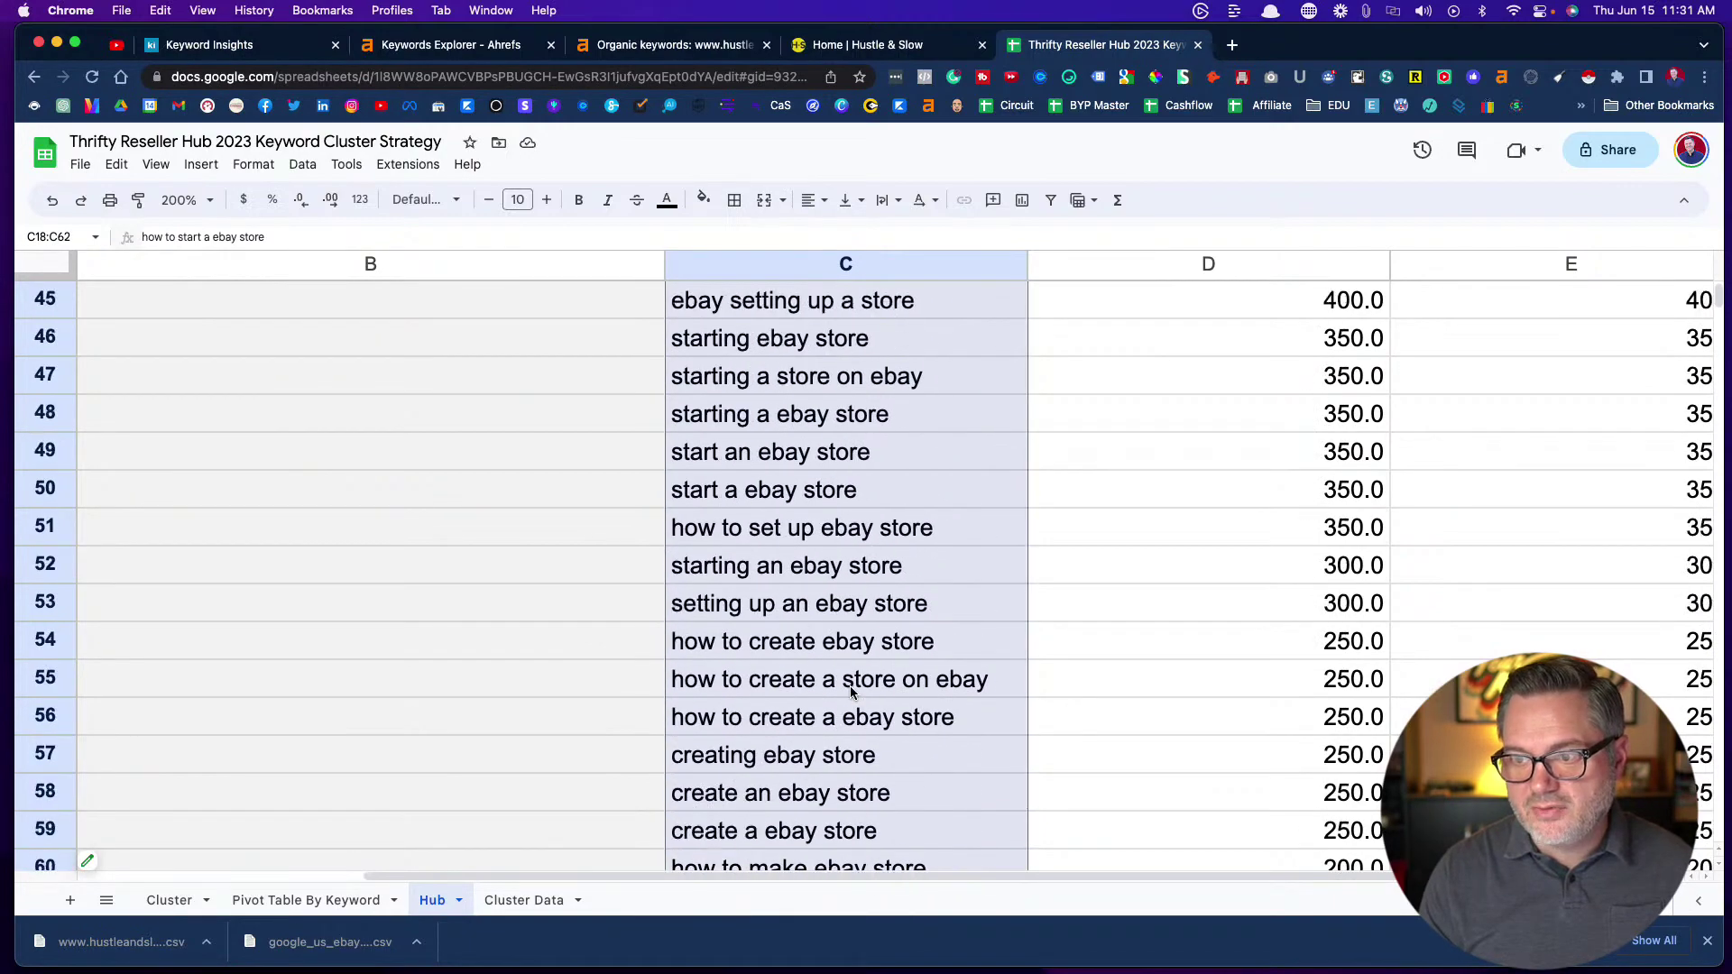
{"action": "scroll", "coordinate": [850, 687], "scroll_direction": "up", "scroll_amount": 4}
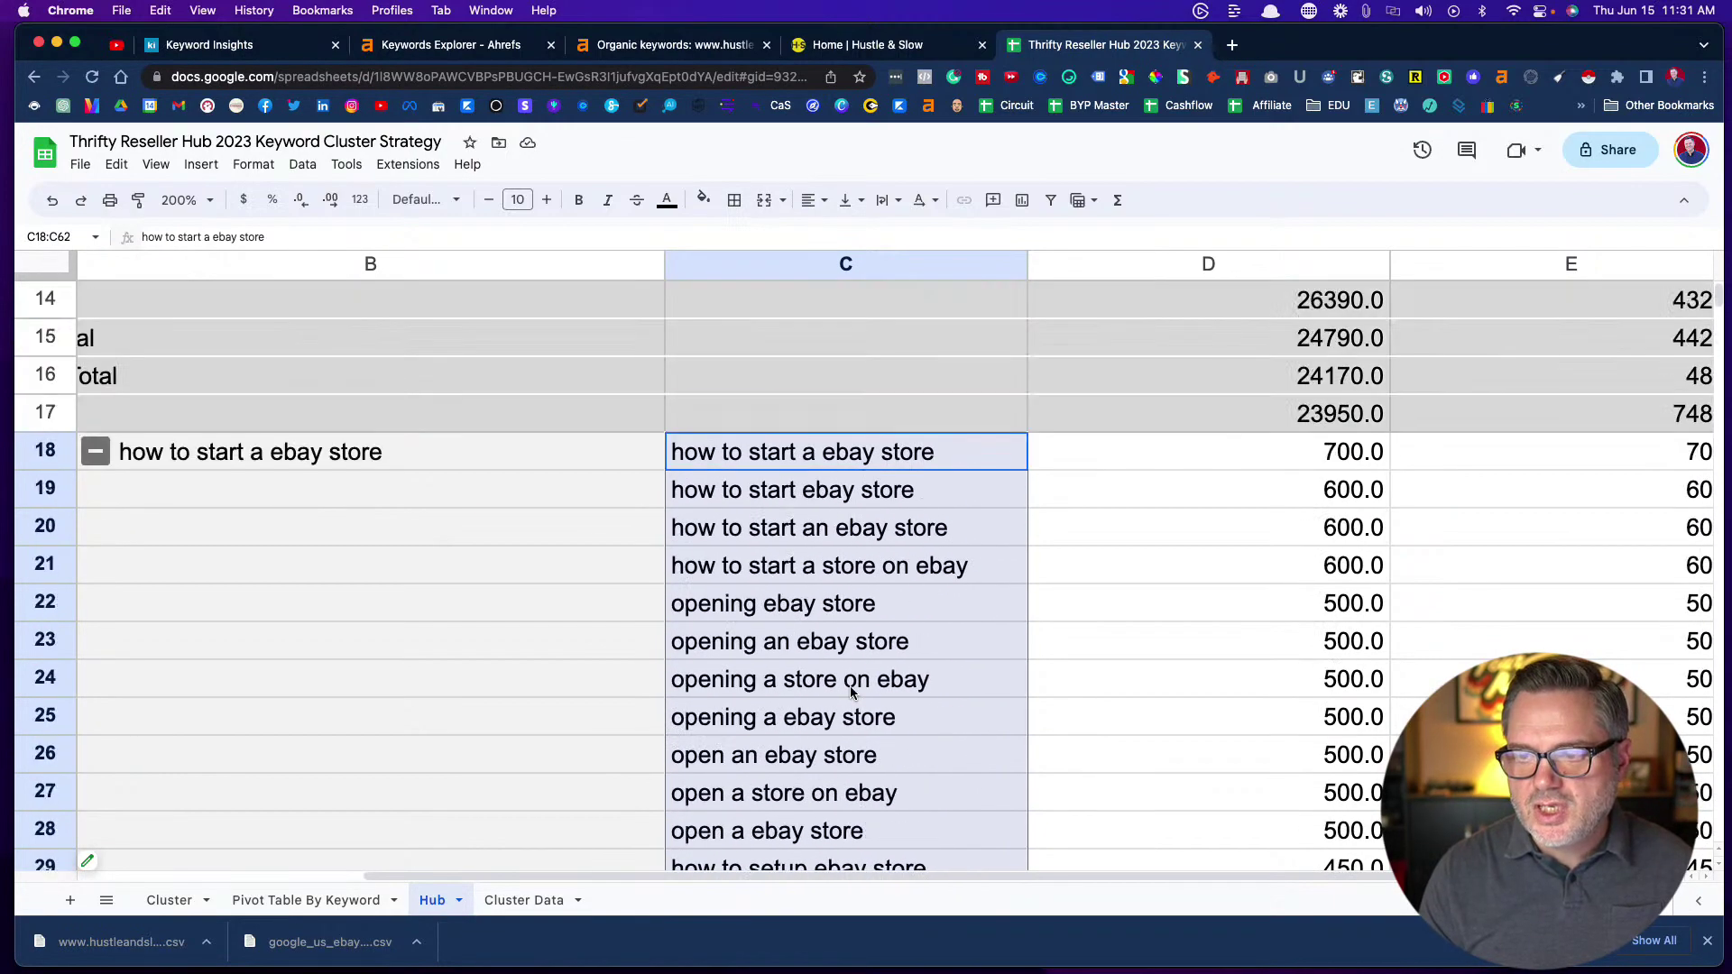
{"action": "scroll", "coordinate": [850, 688], "scroll_direction": "down", "scroll_amount": 2}
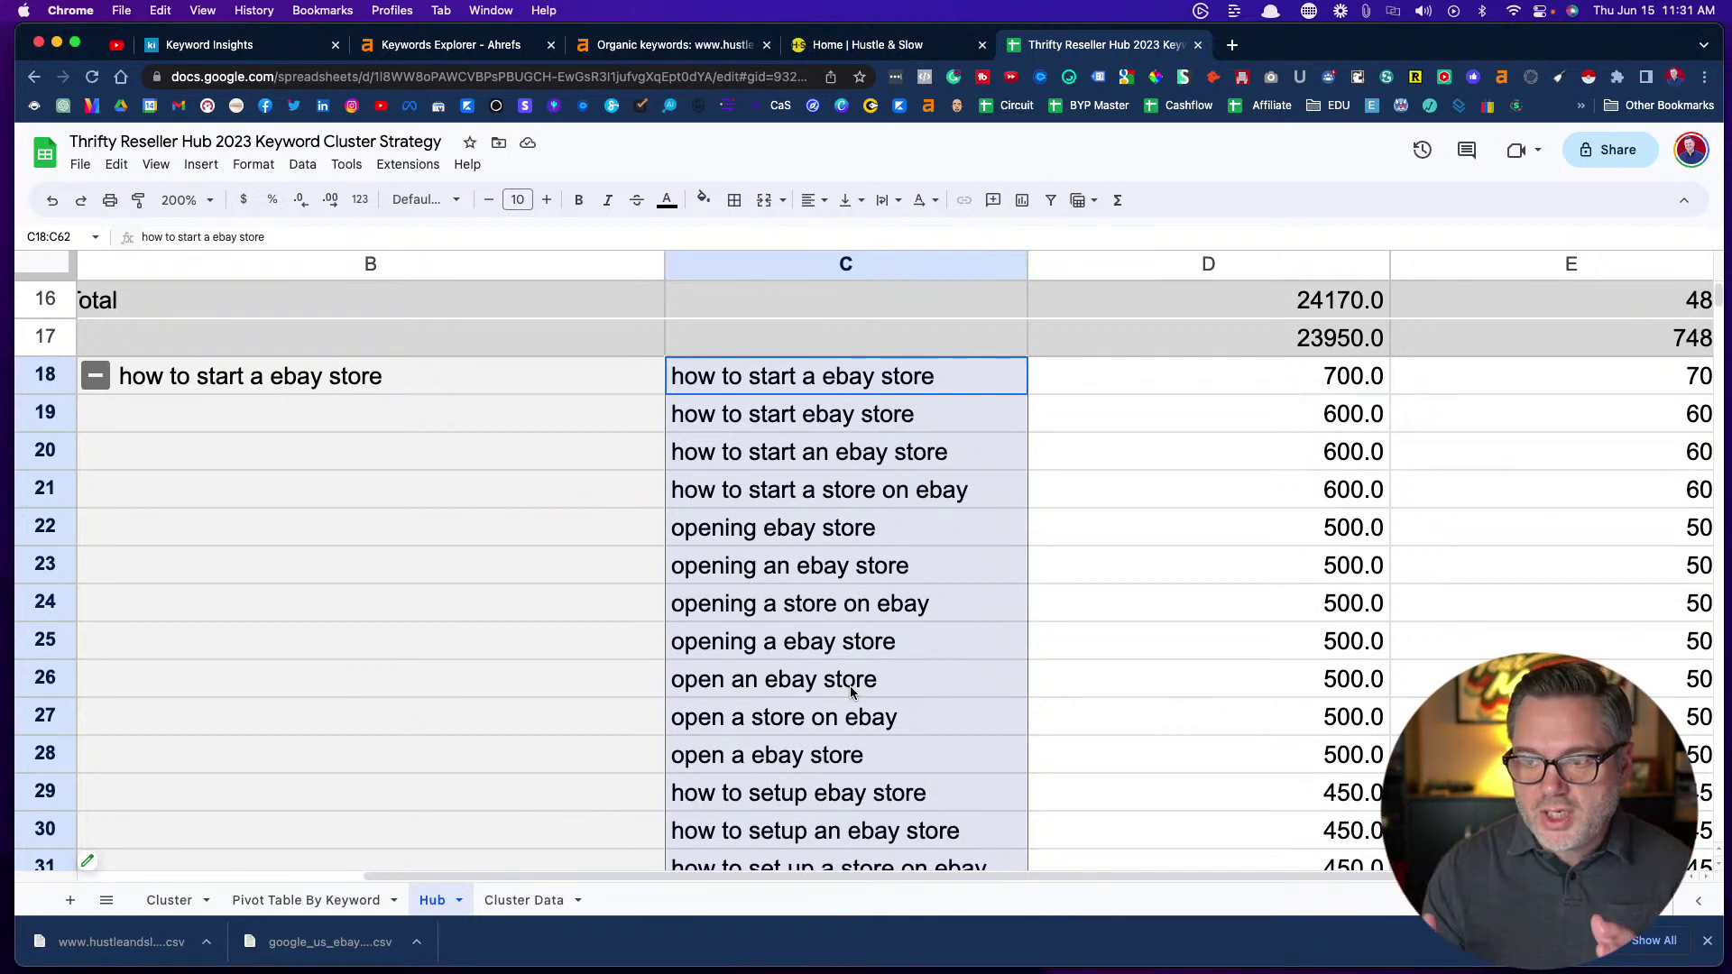
Compare the start, opening and setup keyword variants of the how to start a ebay store spoke and collapse it
{"action": "left_click", "coordinate": [930, 561]}
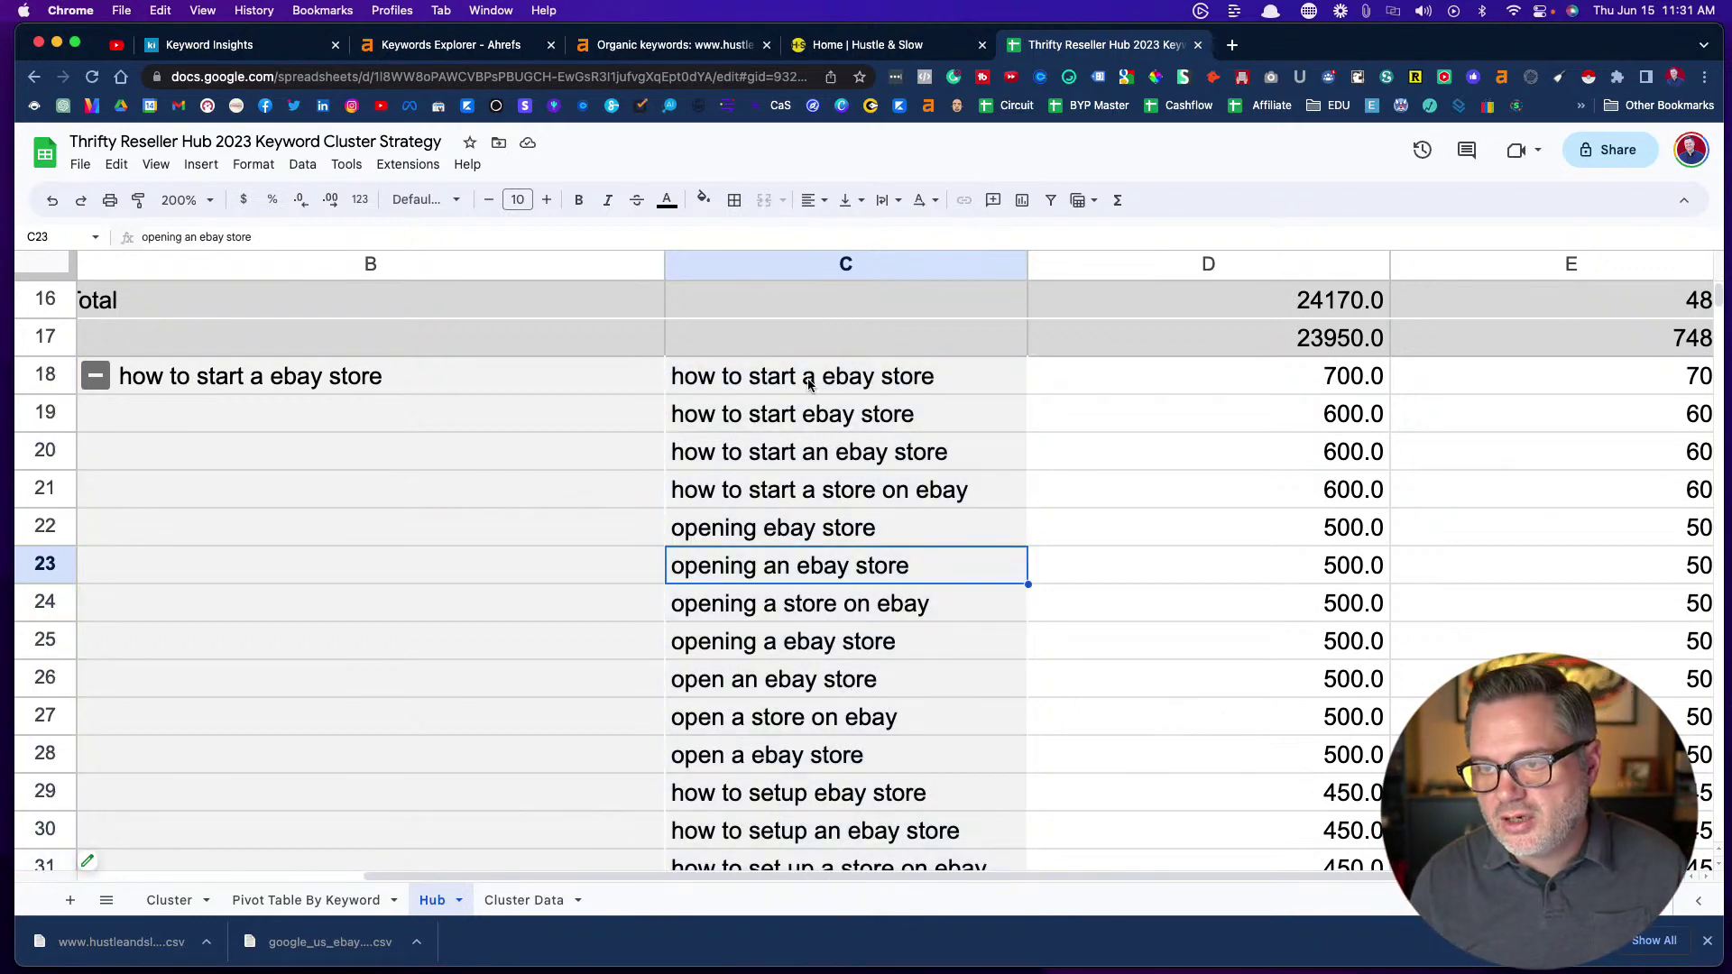
{"action": "left_click", "coordinate": [810, 384]}
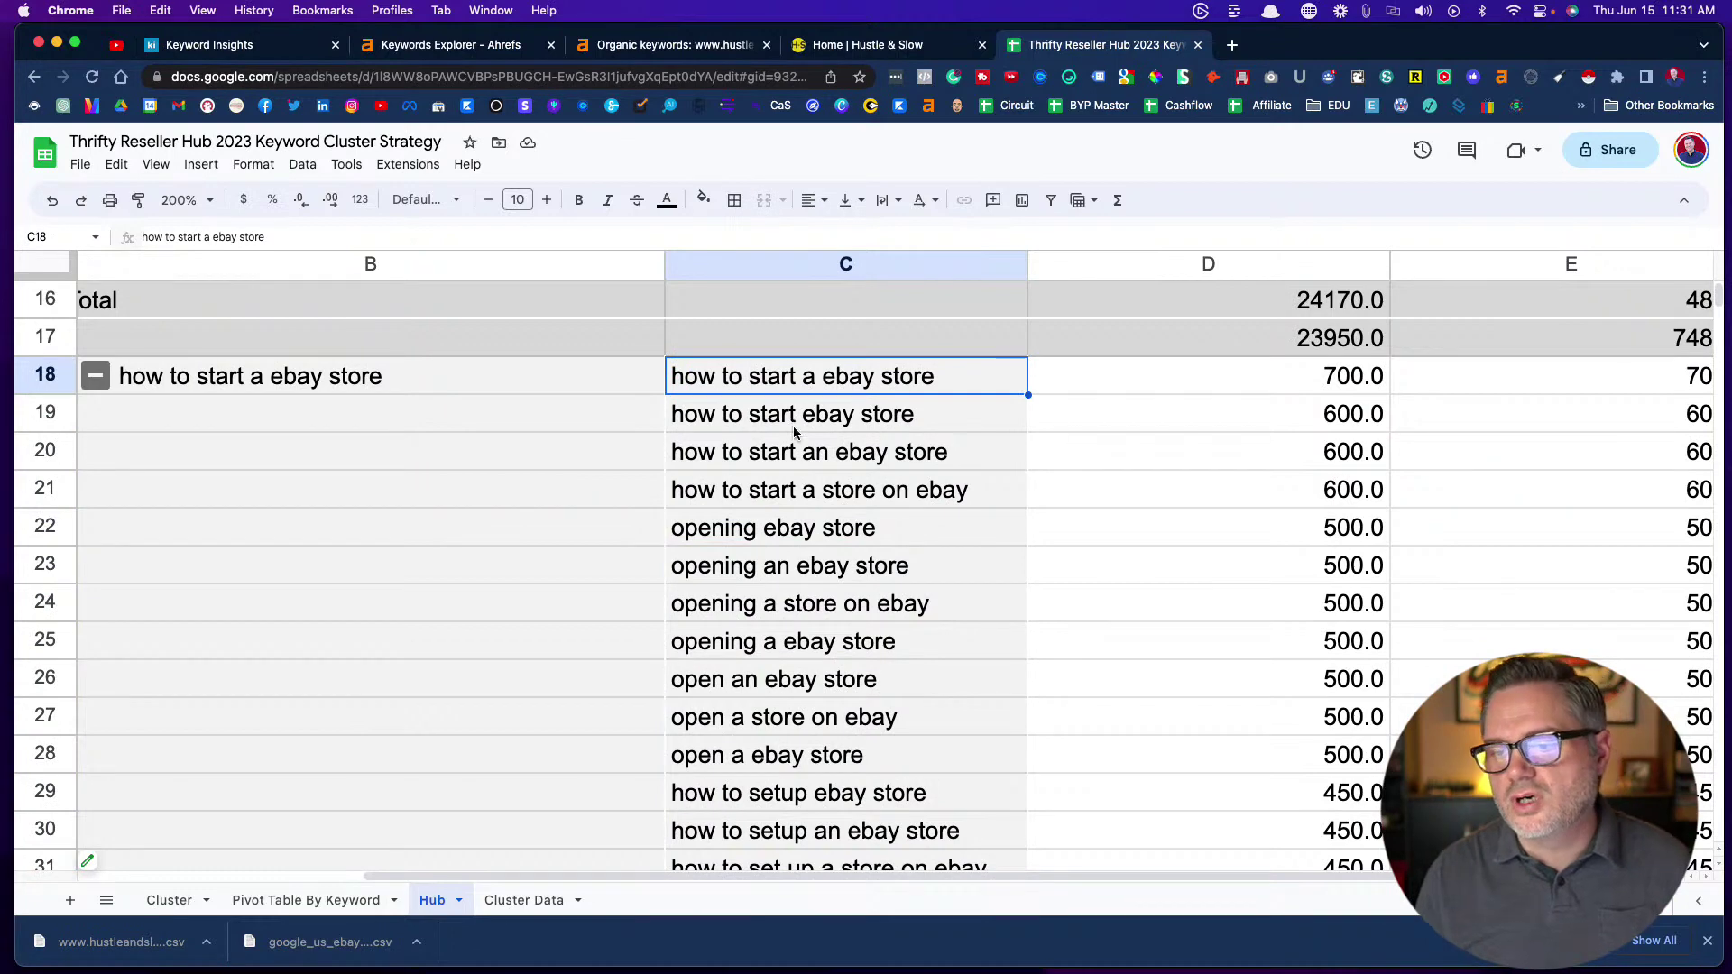
{"action": "left_click", "coordinate": [788, 526]}
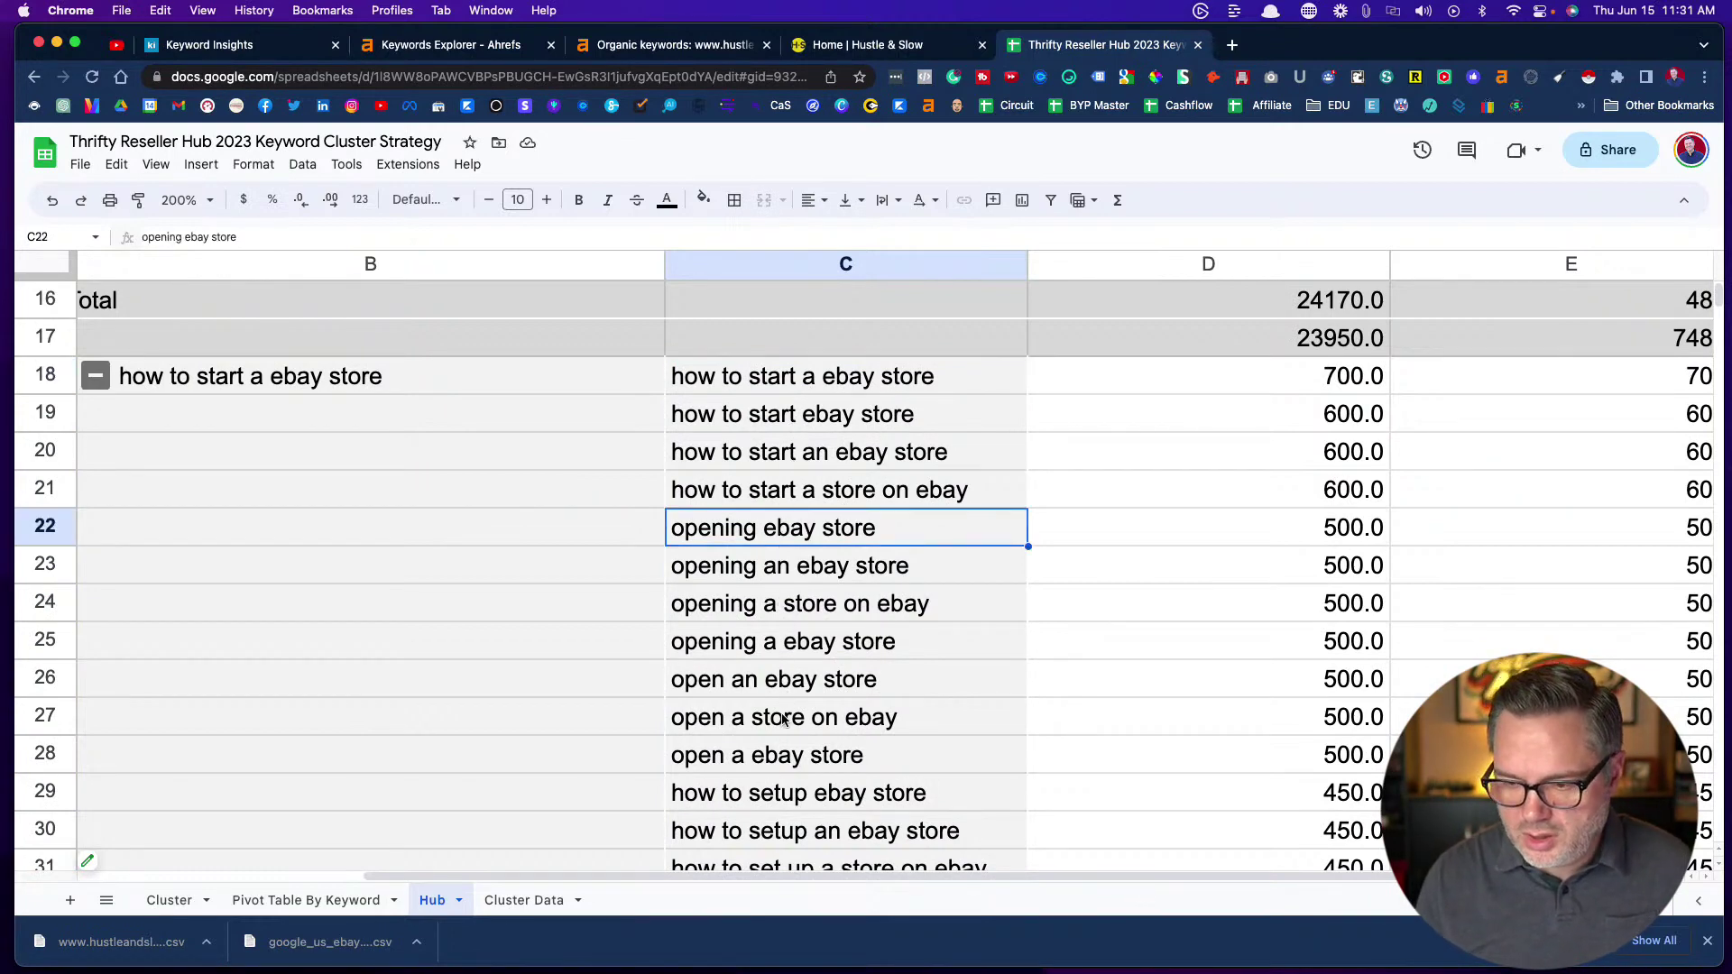
{"action": "left_click", "coordinate": [784, 790]}
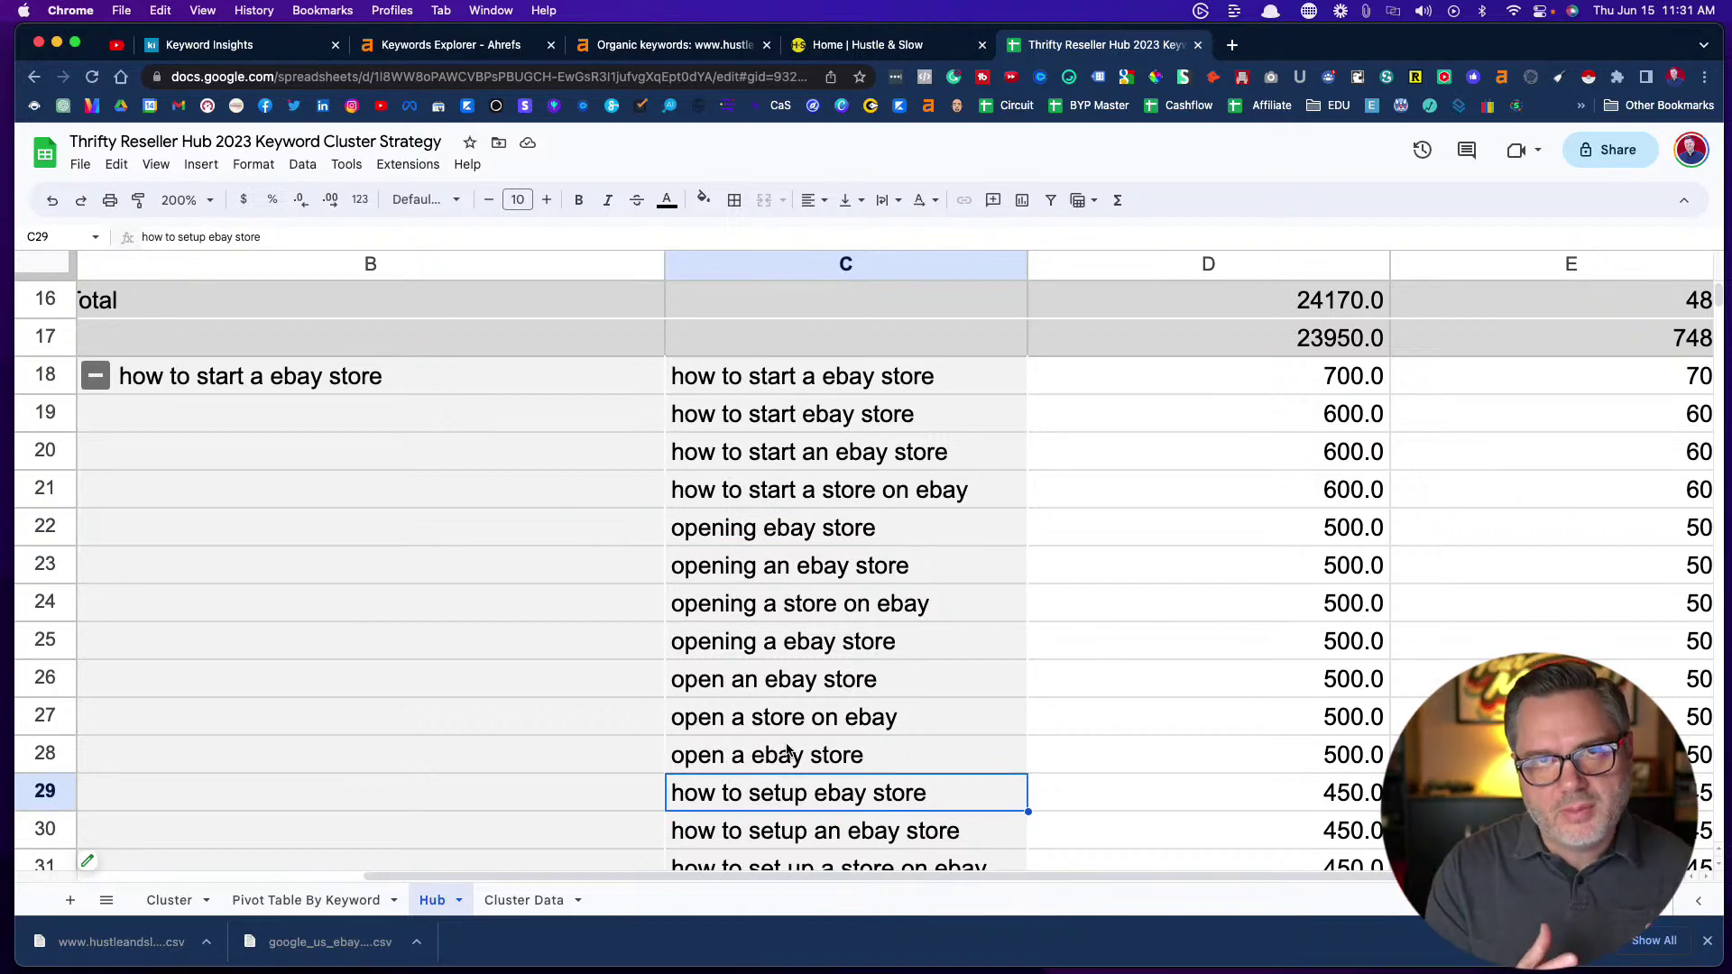
{"action": "left_click", "coordinate": [778, 378]}
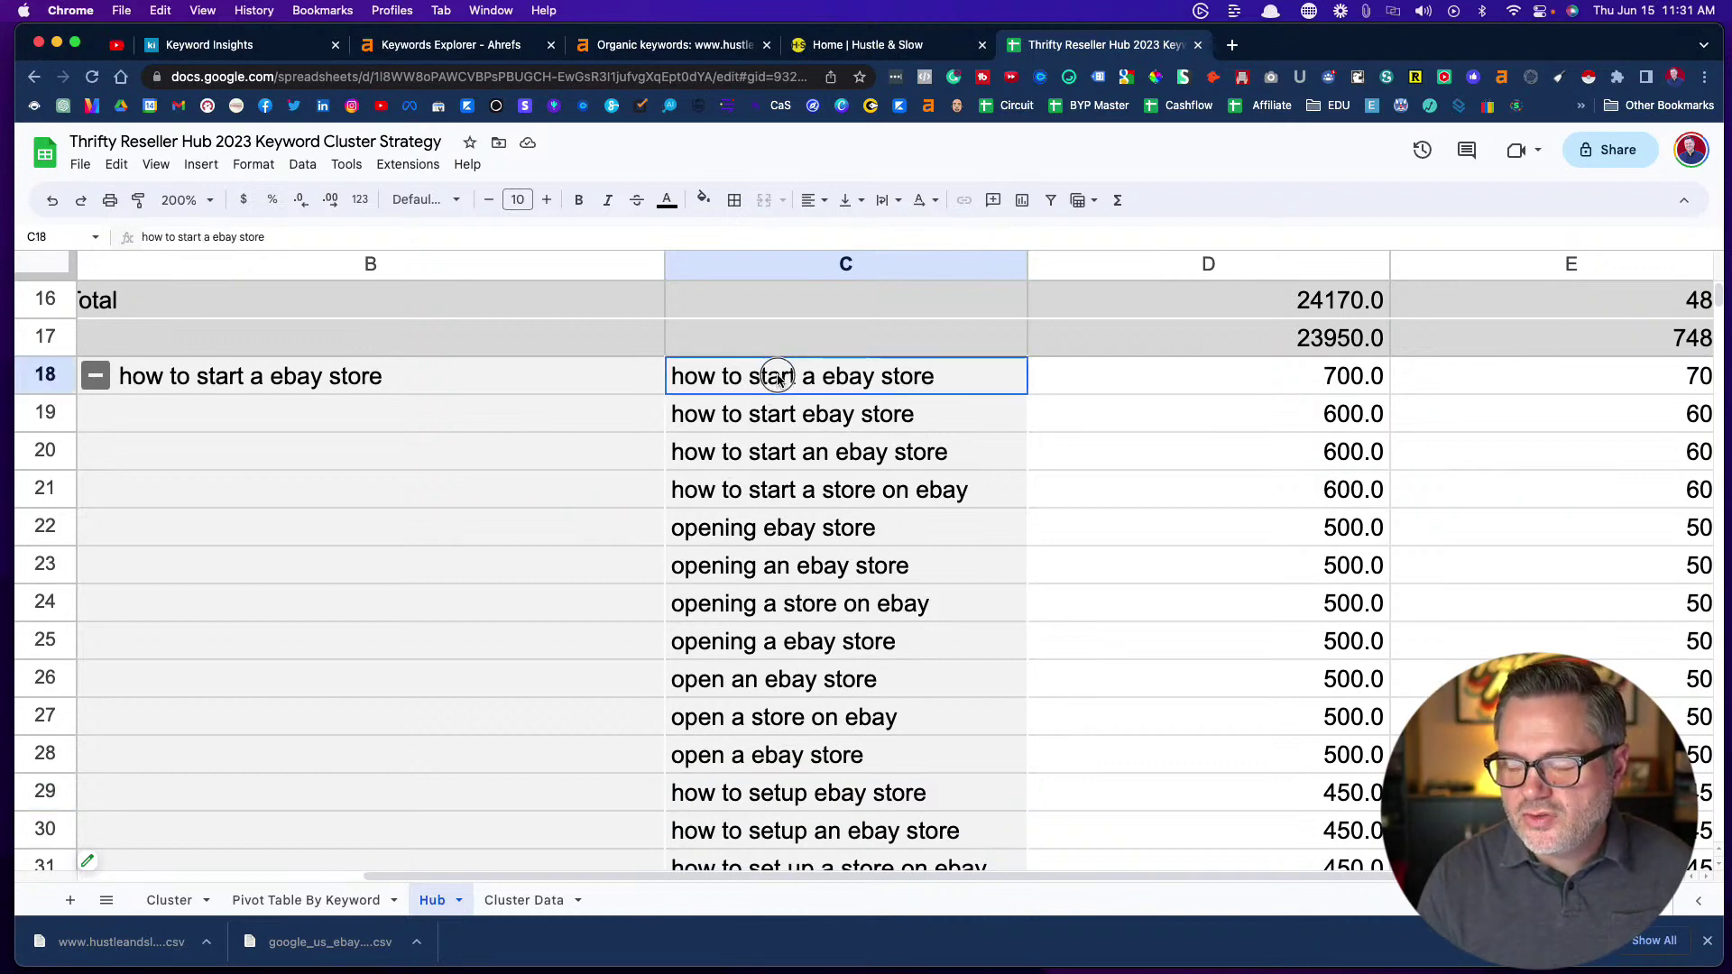
{"action": "left_click_drag", "start_coordinate": [777, 379], "coordinate": [787, 862]}
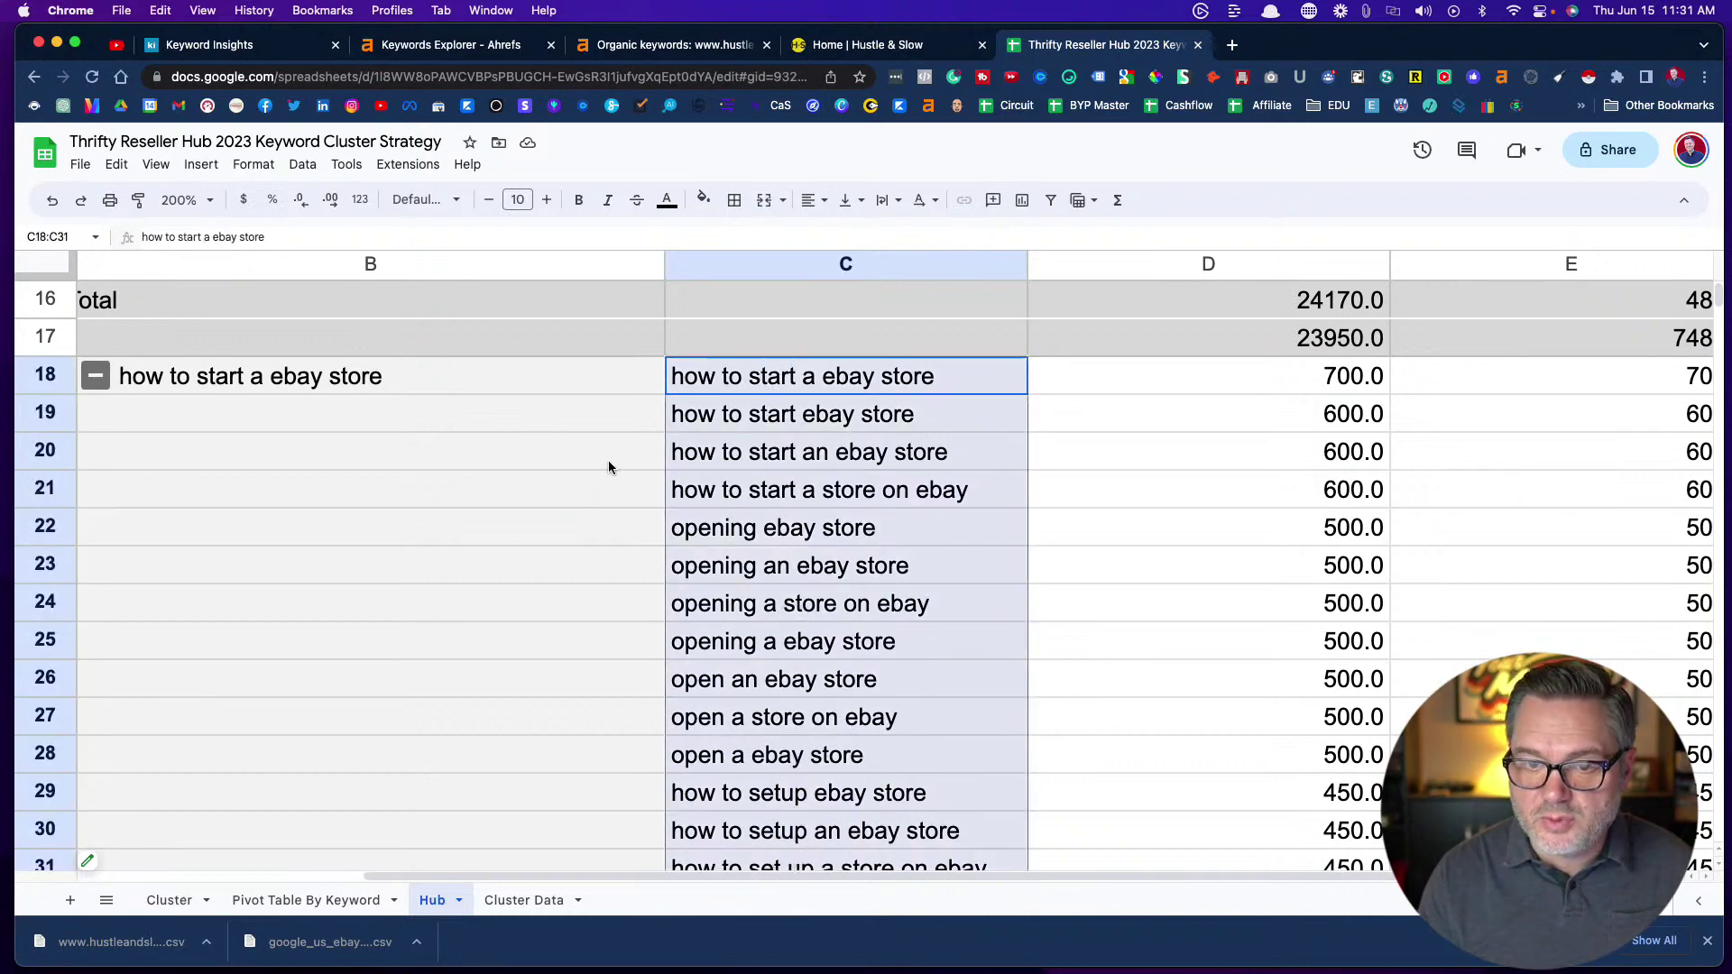
{"action": "left_click", "coordinate": [295, 381]}
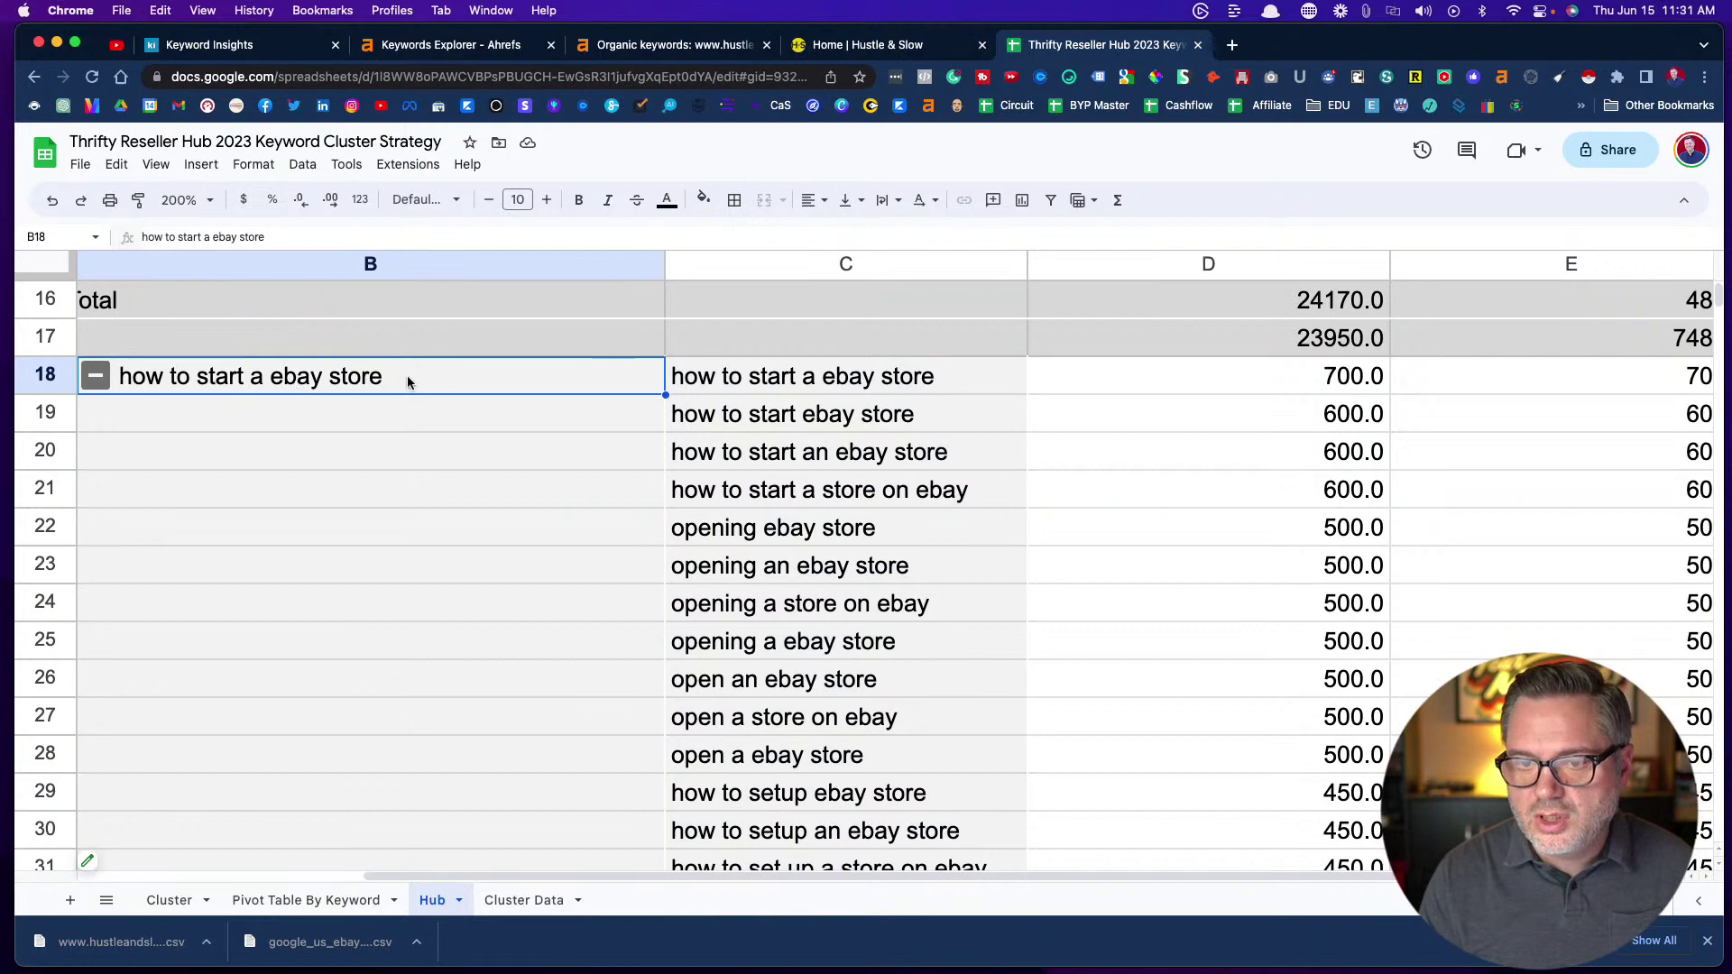
{"action": "left_click", "coordinate": [94, 382]}
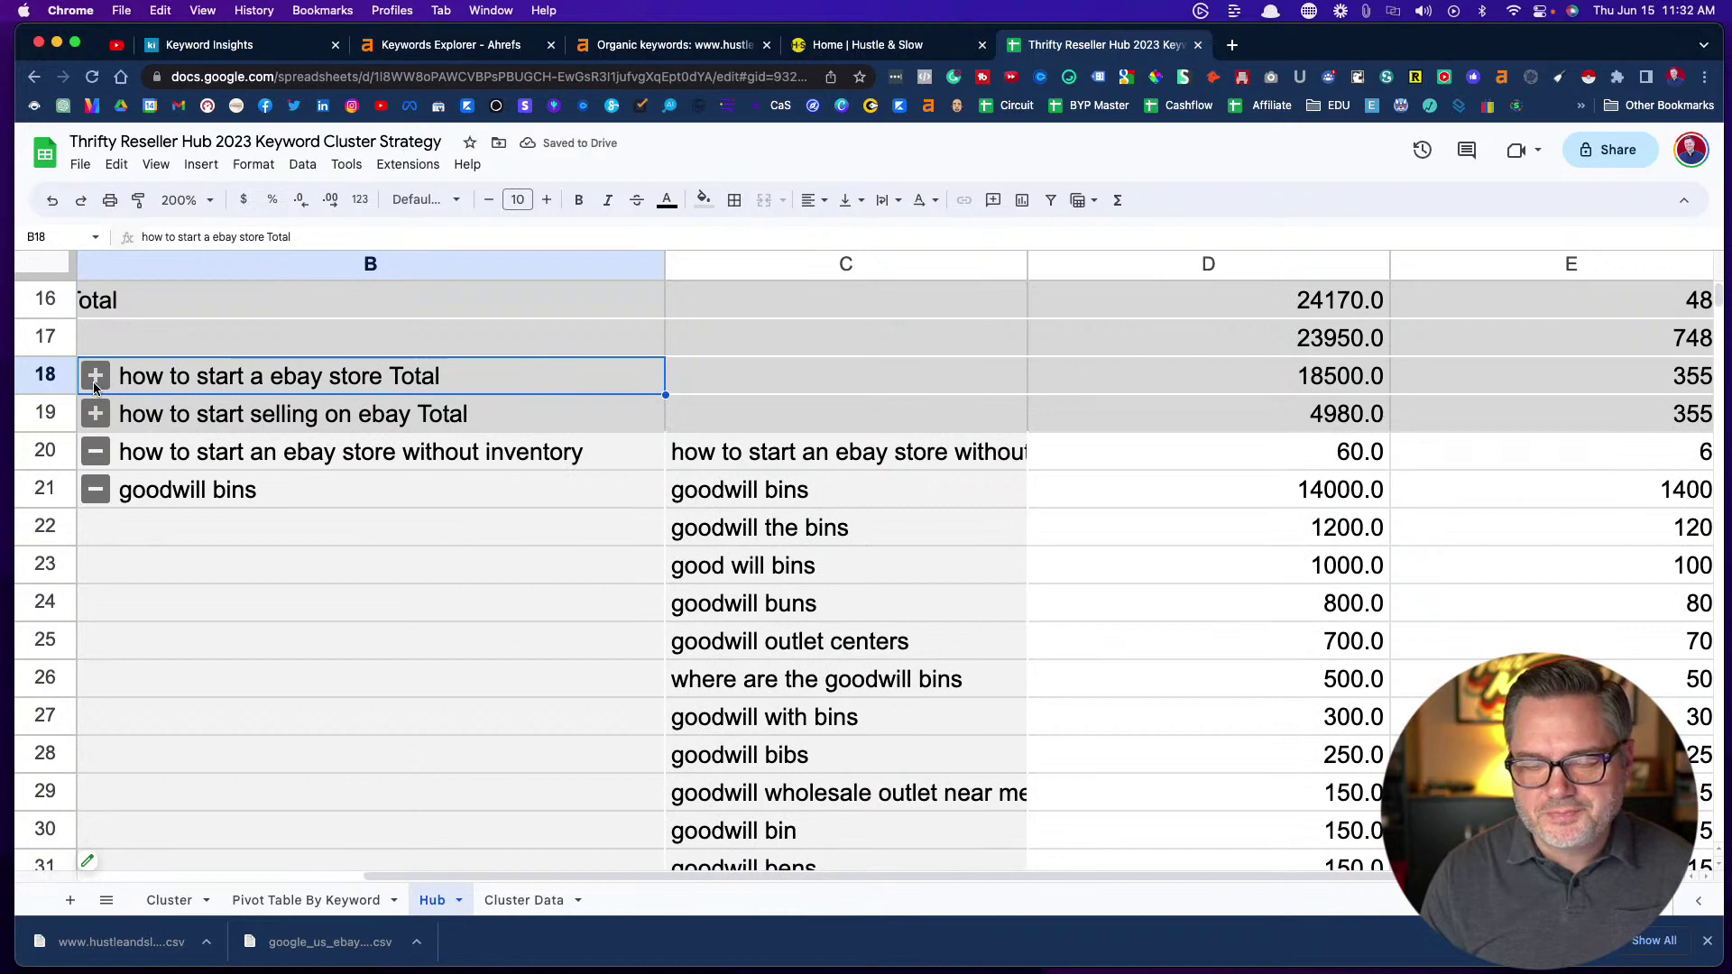
Compare the how to start a ebay store hub with its three spokes: starting a store, starting selling on ebay, and starting without inventory
{"action": "scroll", "coordinate": [171, 419], "scroll_direction": "left", "scroll_amount": 3}
{"action": "left_click", "coordinate": [171, 388]}
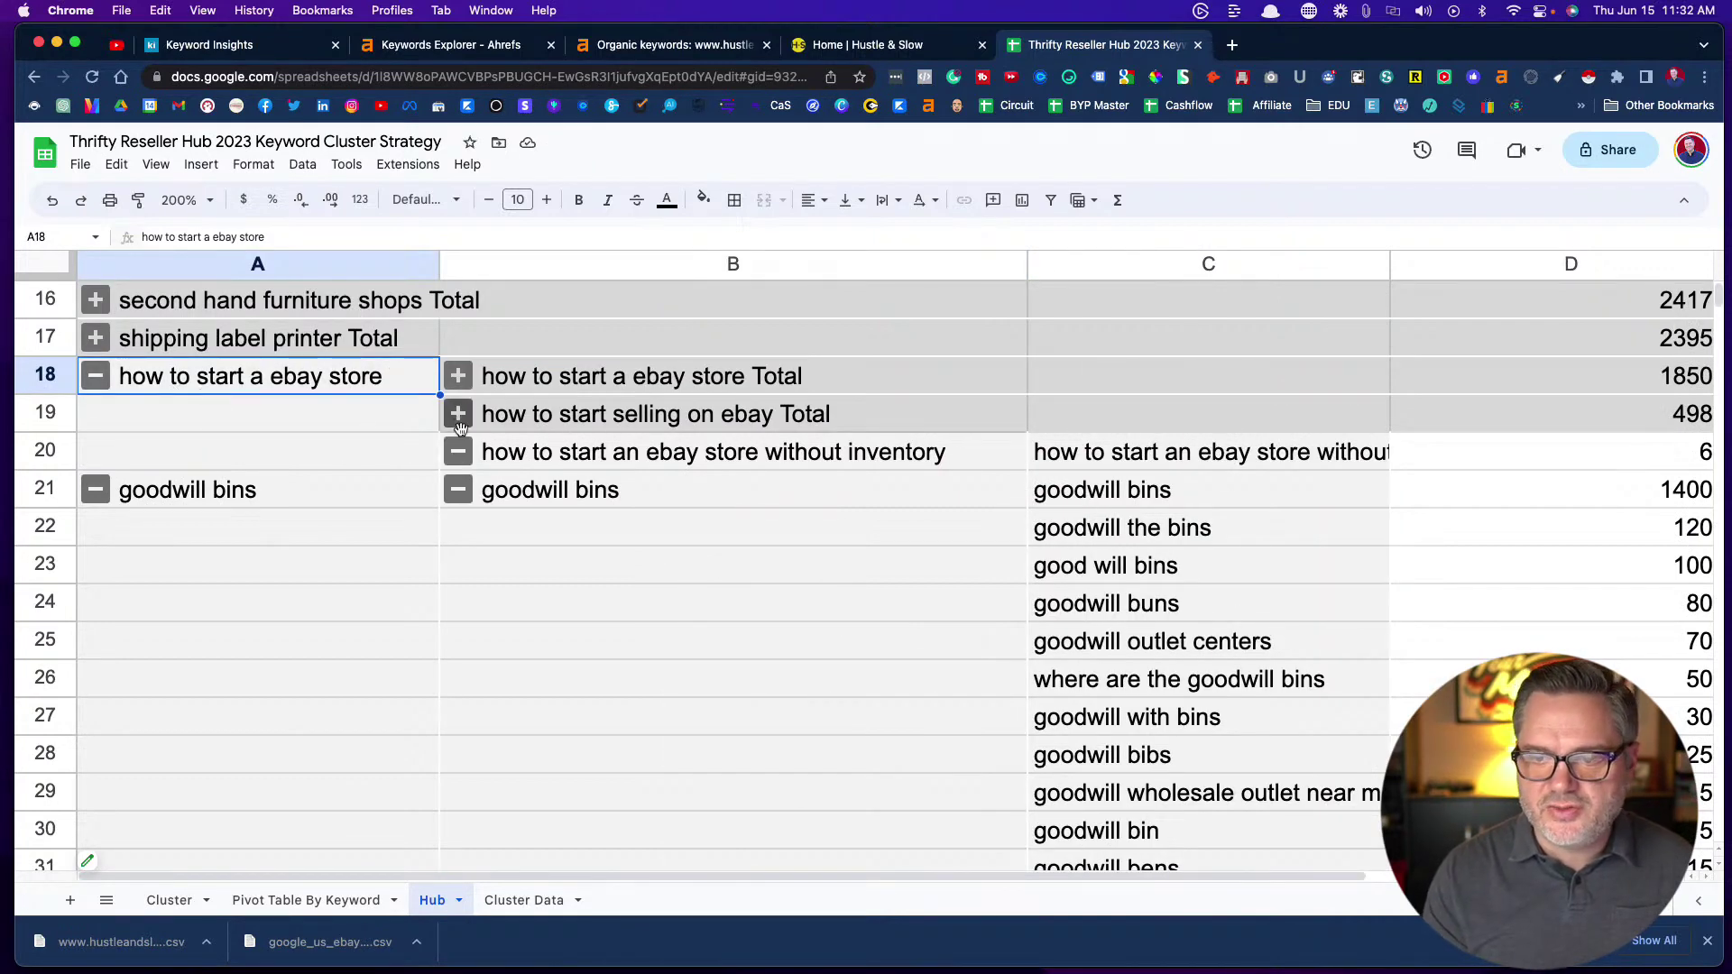
{"action": "left_click", "coordinate": [603, 381]}
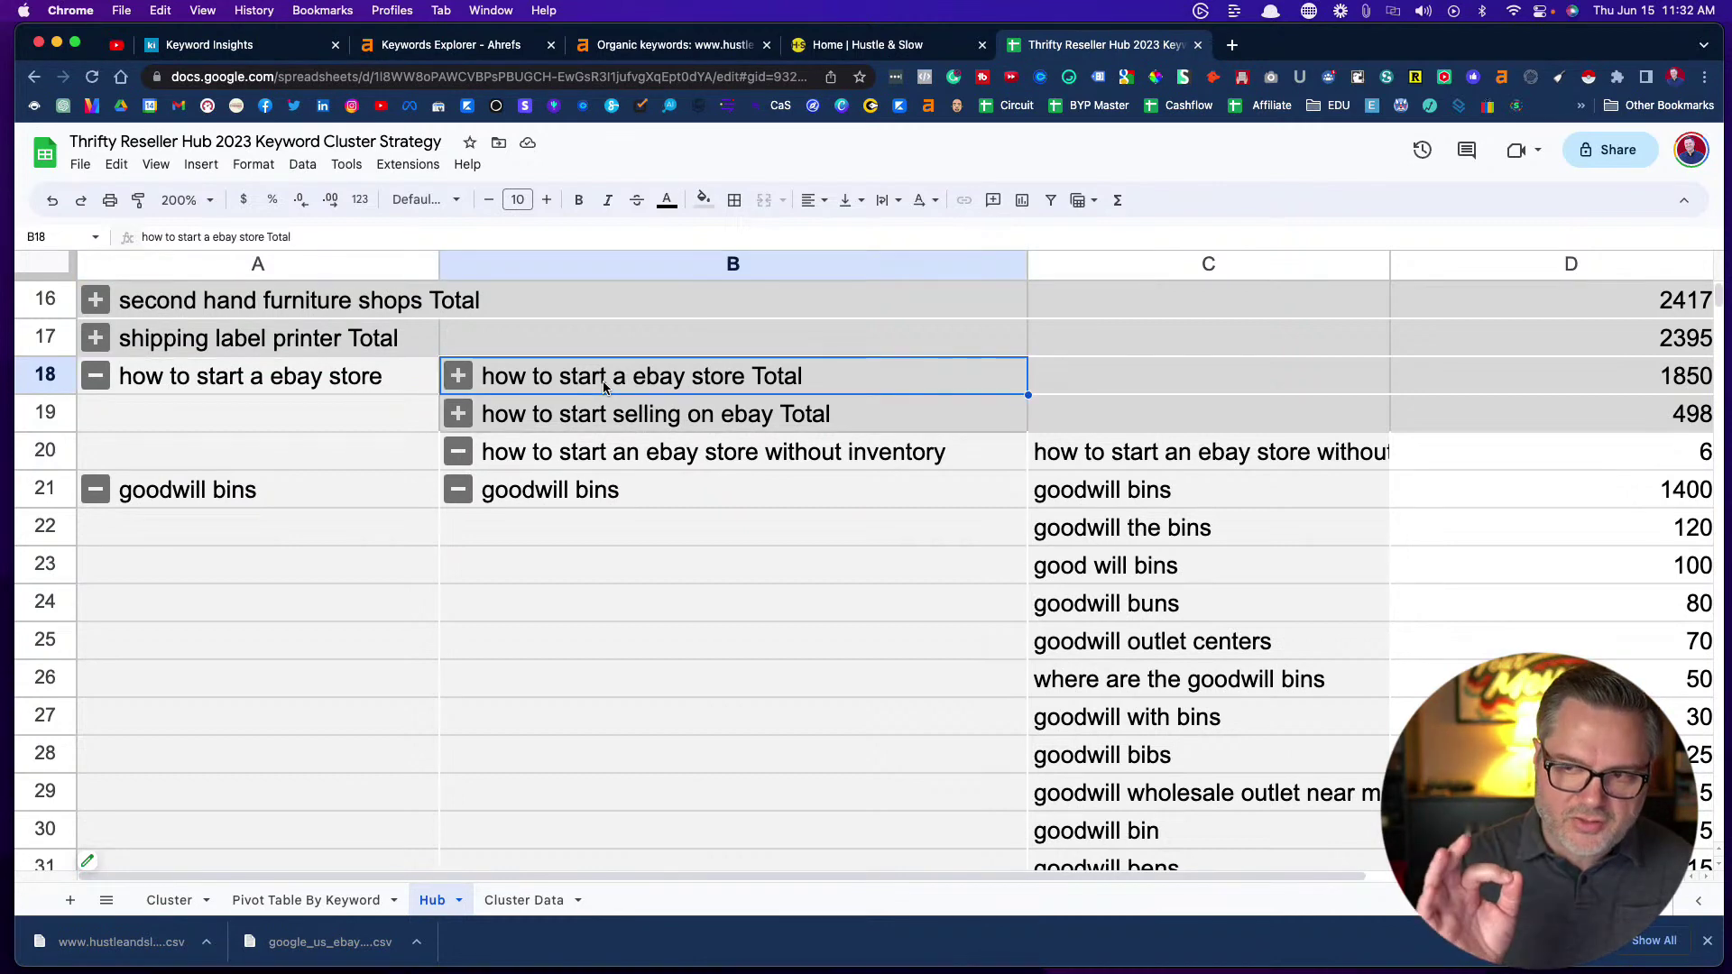
{"action": "left_click", "coordinate": [606, 421]}
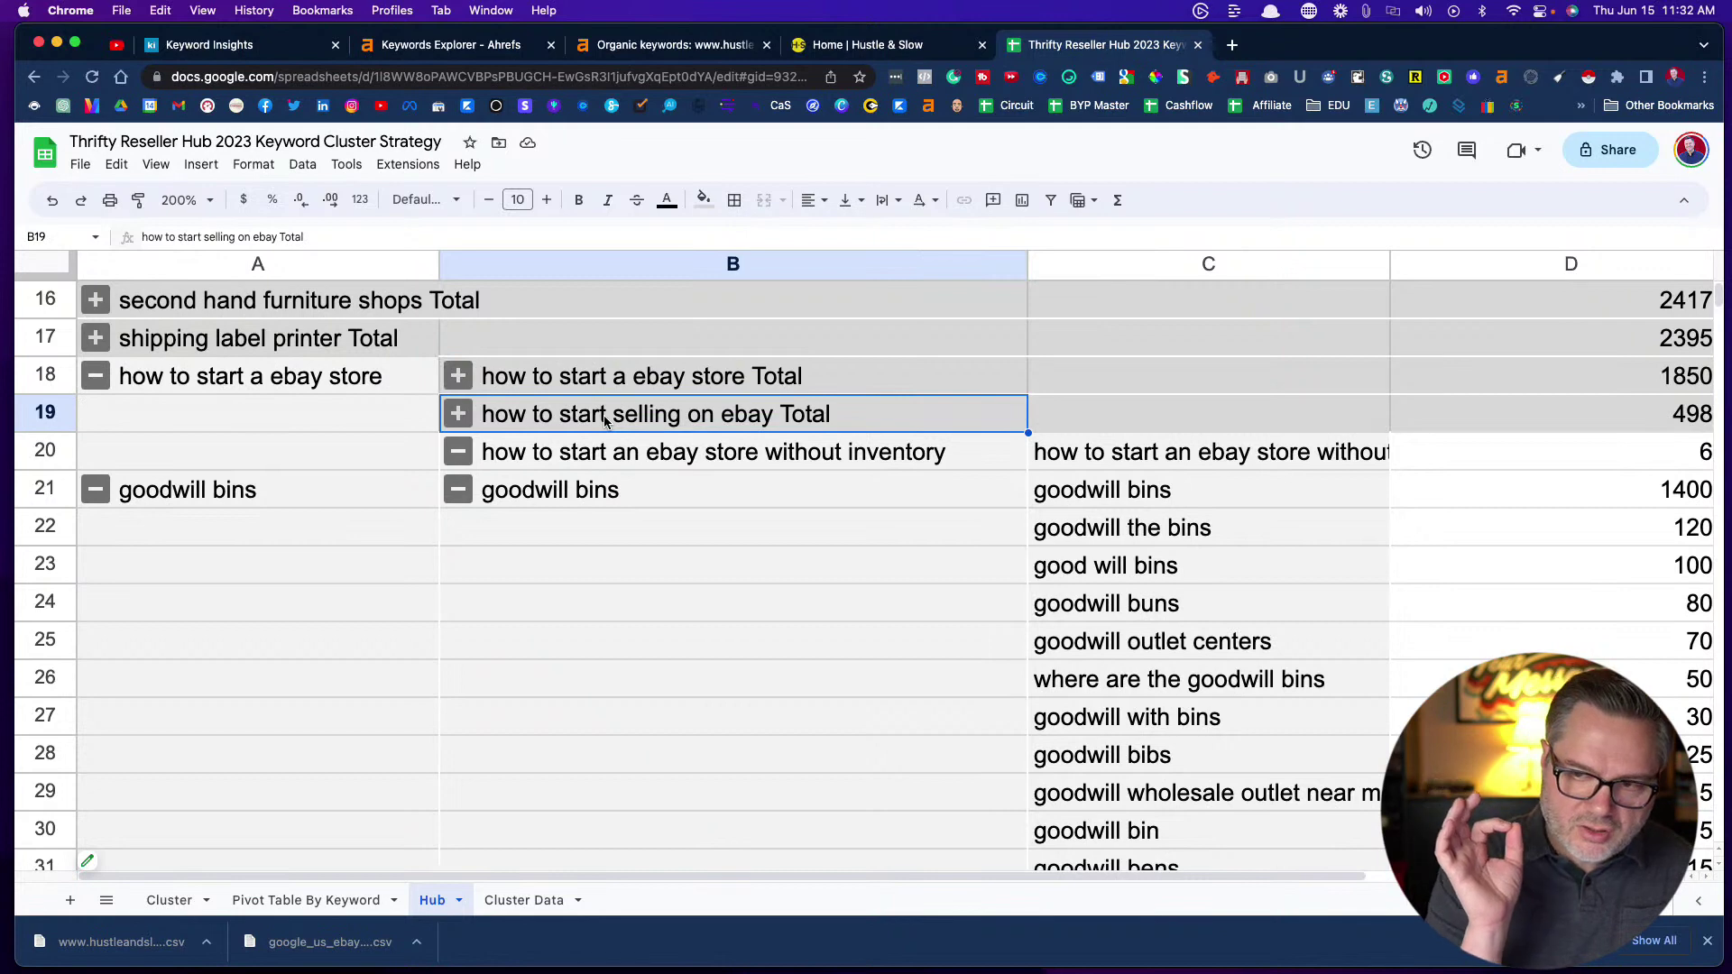
{"action": "left_click", "coordinate": [622, 464]}
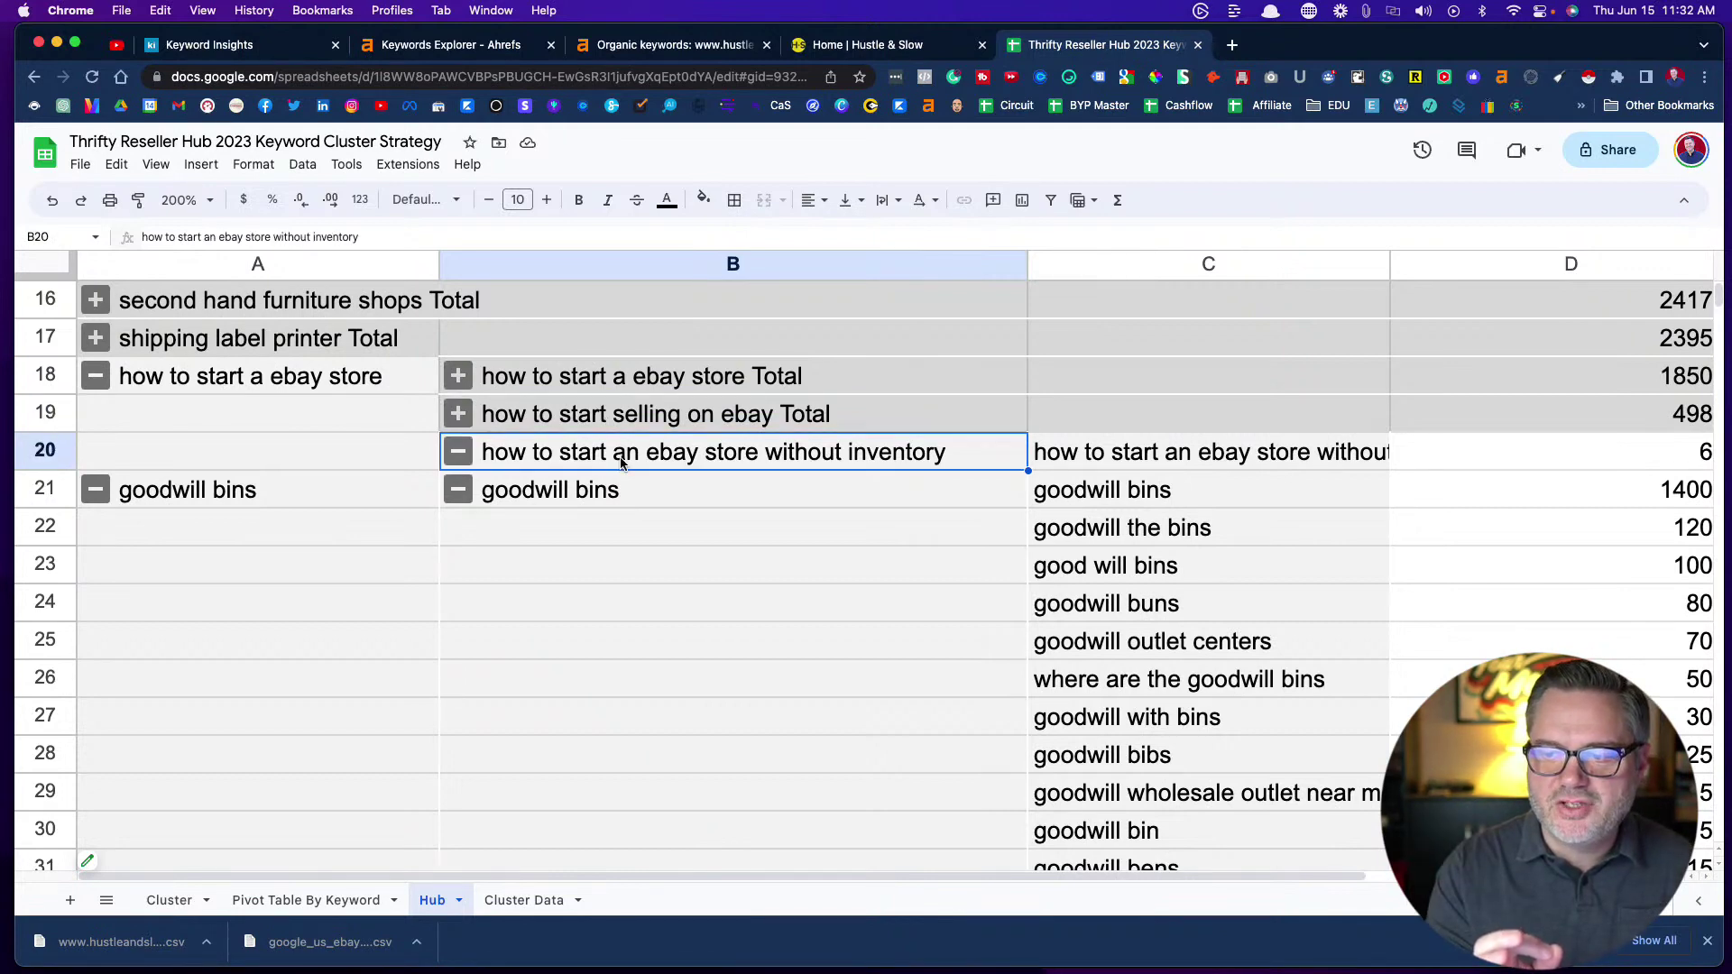
{"action": "left_click", "coordinate": [619, 420]}
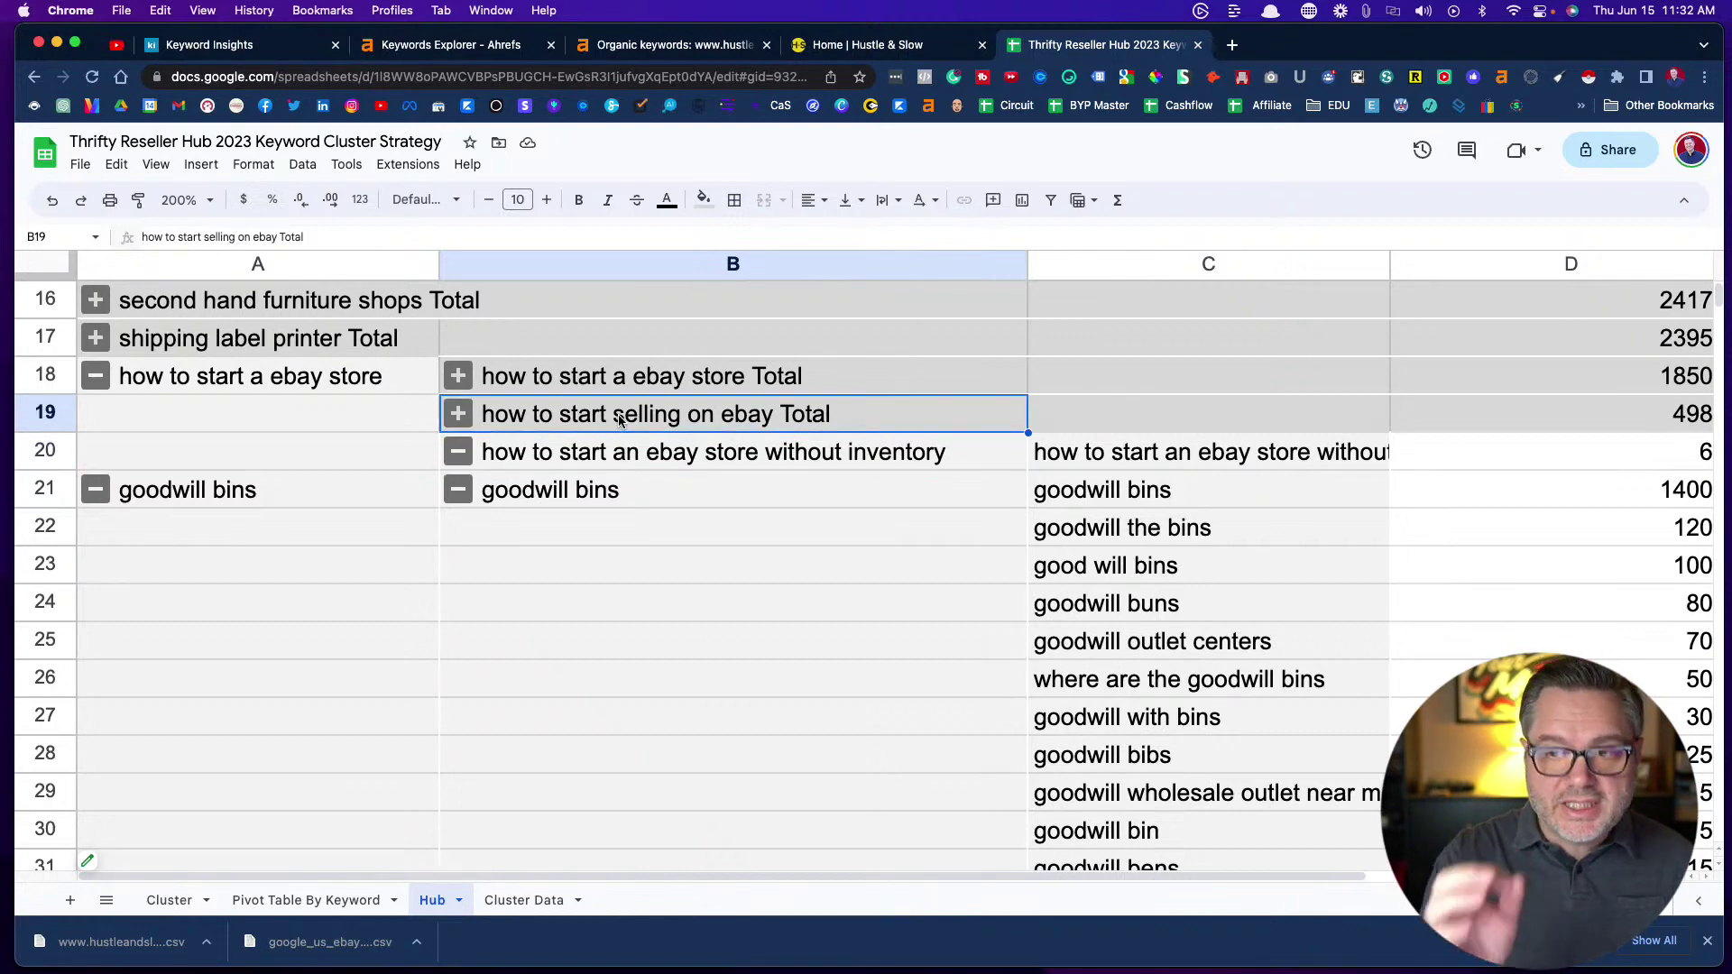
{"action": "left_click", "coordinate": [601, 380]}
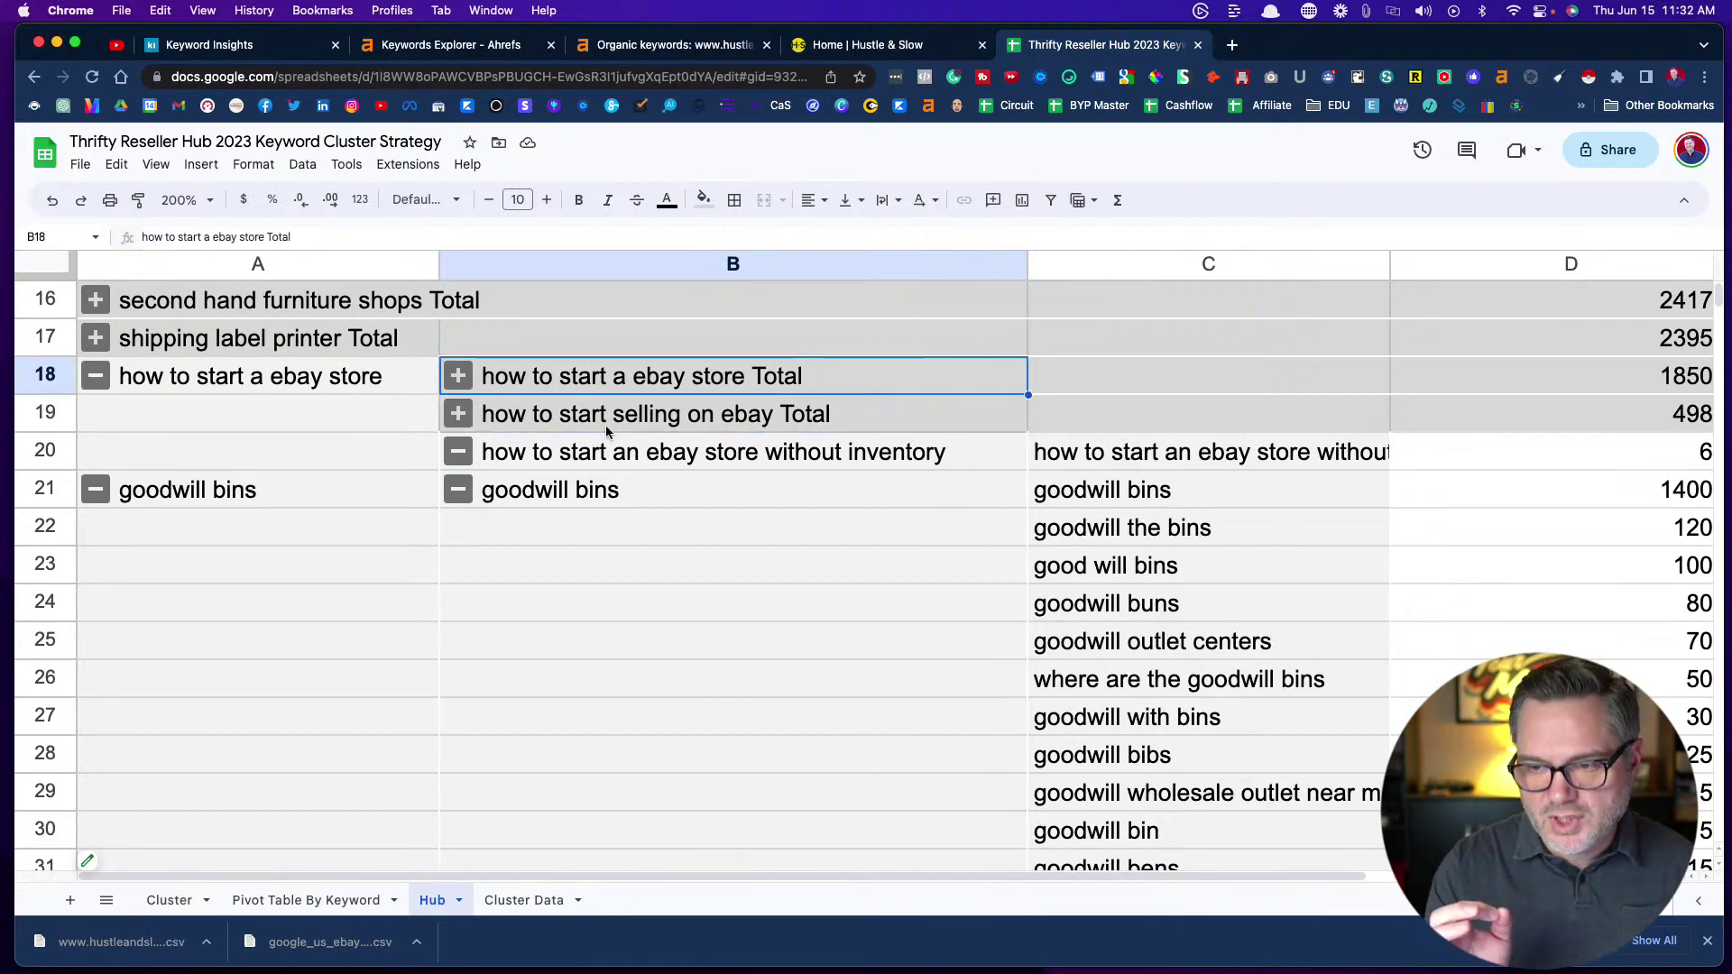
{"action": "left_click", "coordinate": [613, 460]}
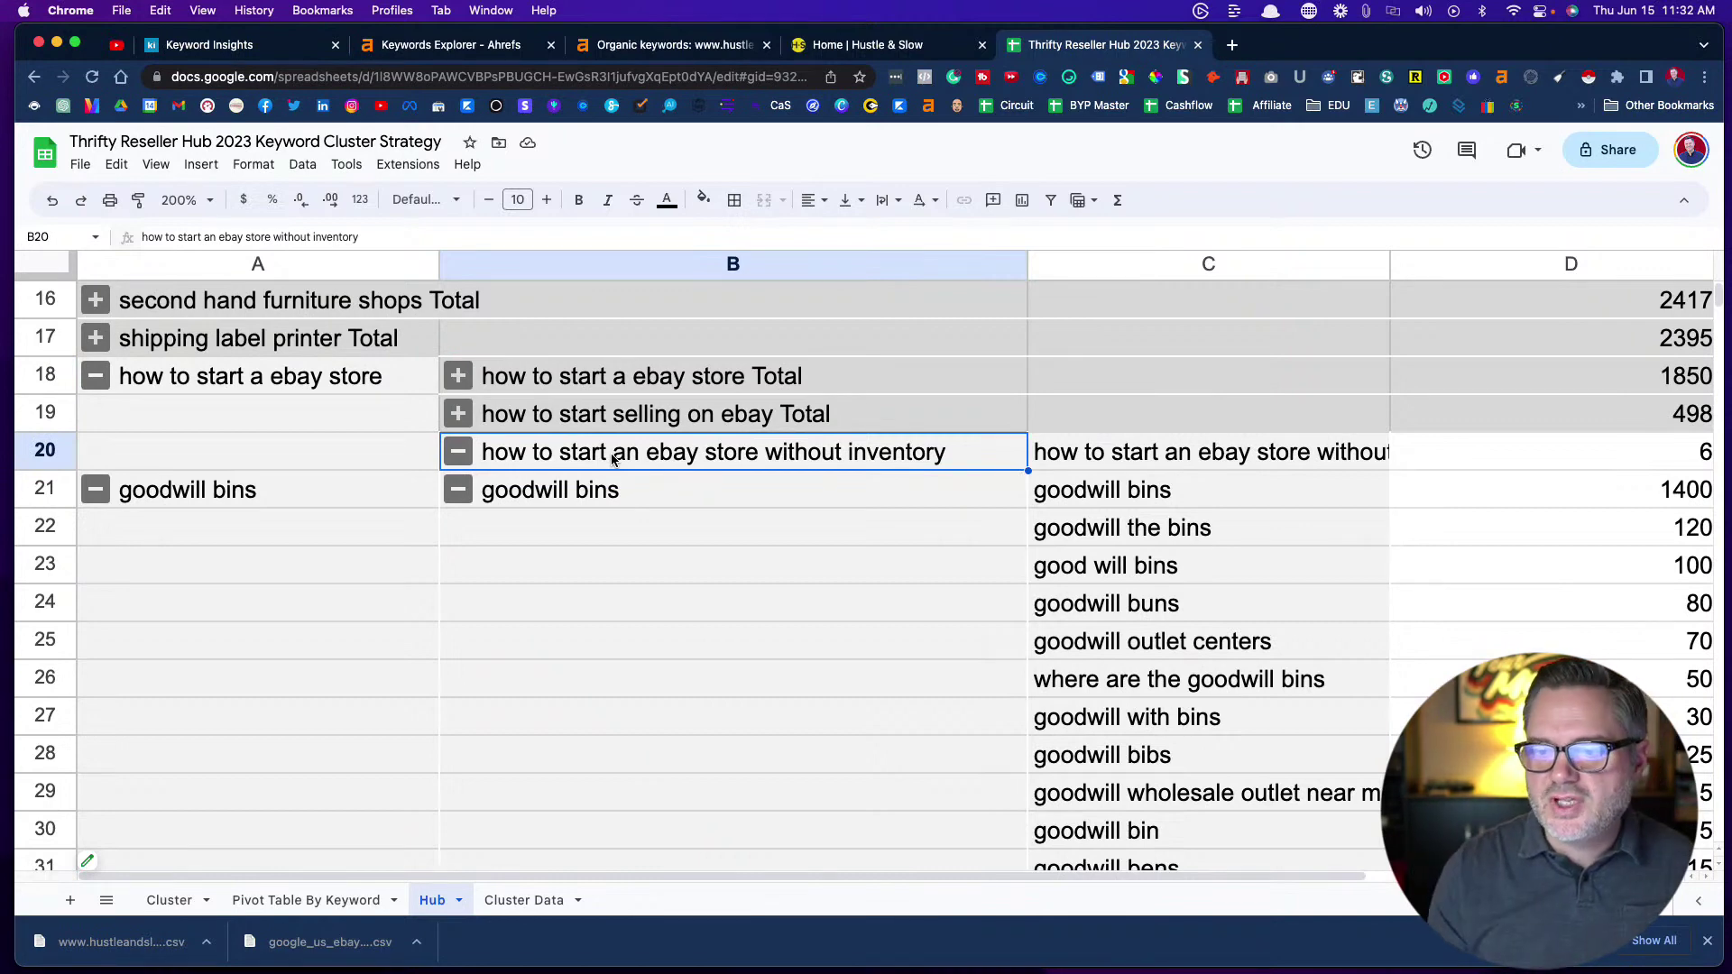
{"action": "left_click", "coordinate": [599, 373]}
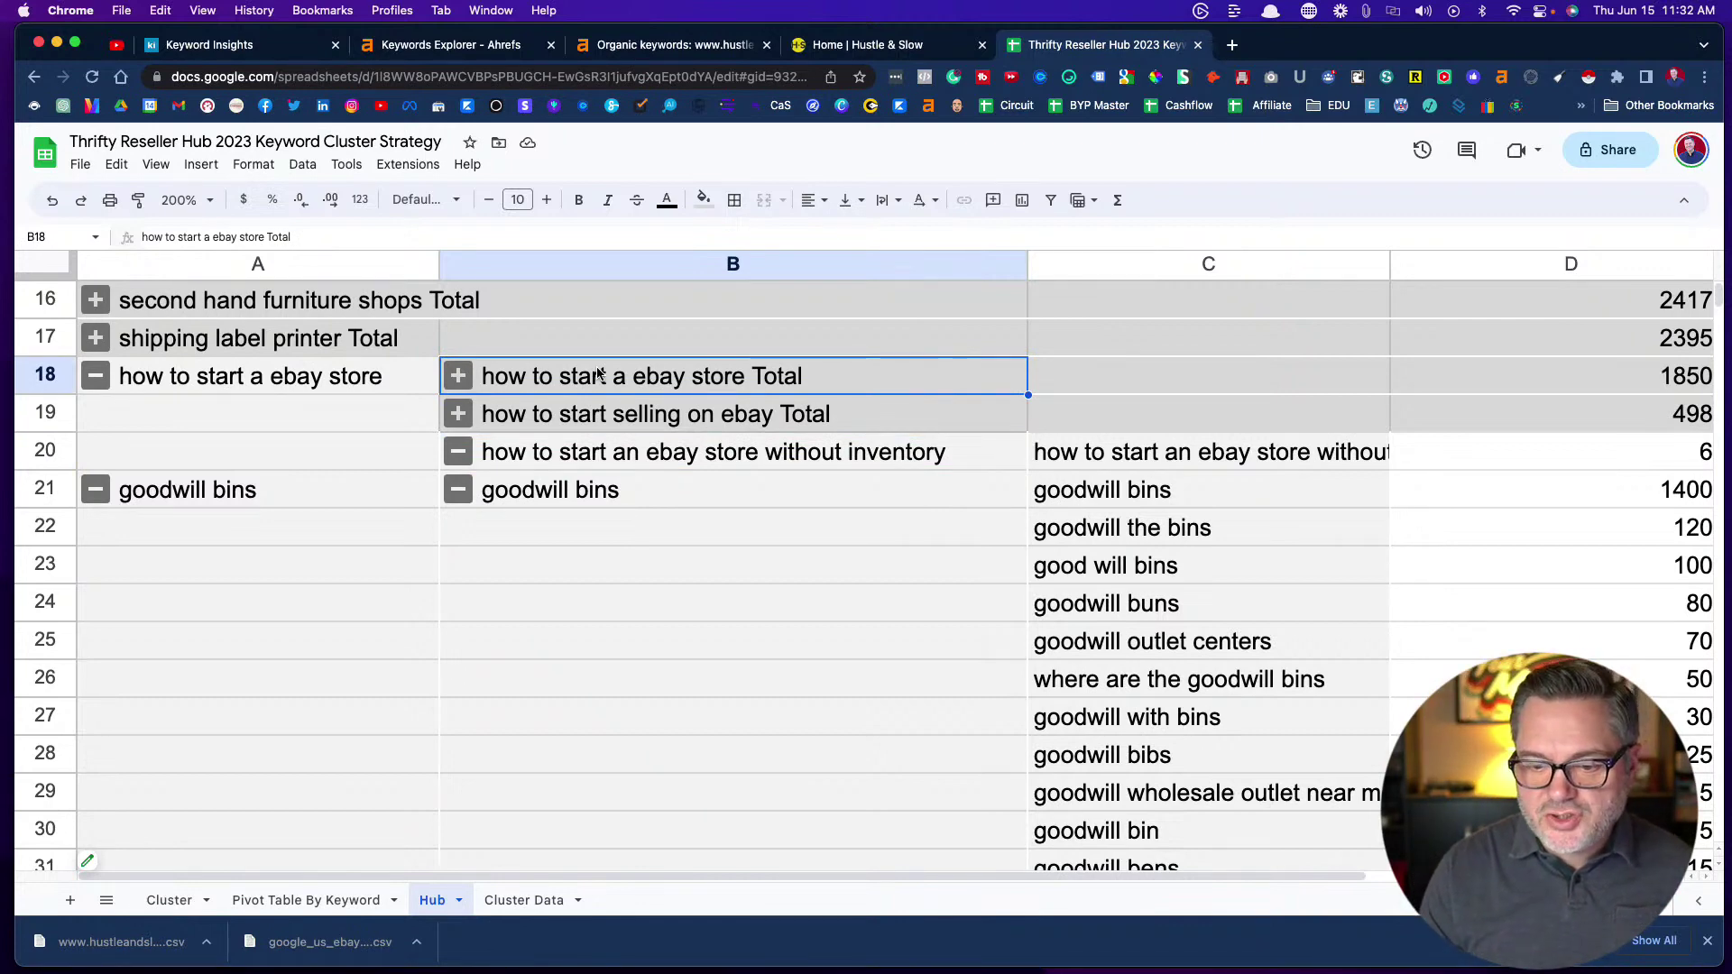
Collapse all hubs on the Hub sheet and widen the Hub column so names like how long does stockx take to ship fit
{"action": "right_click", "coordinate": [97, 382]}
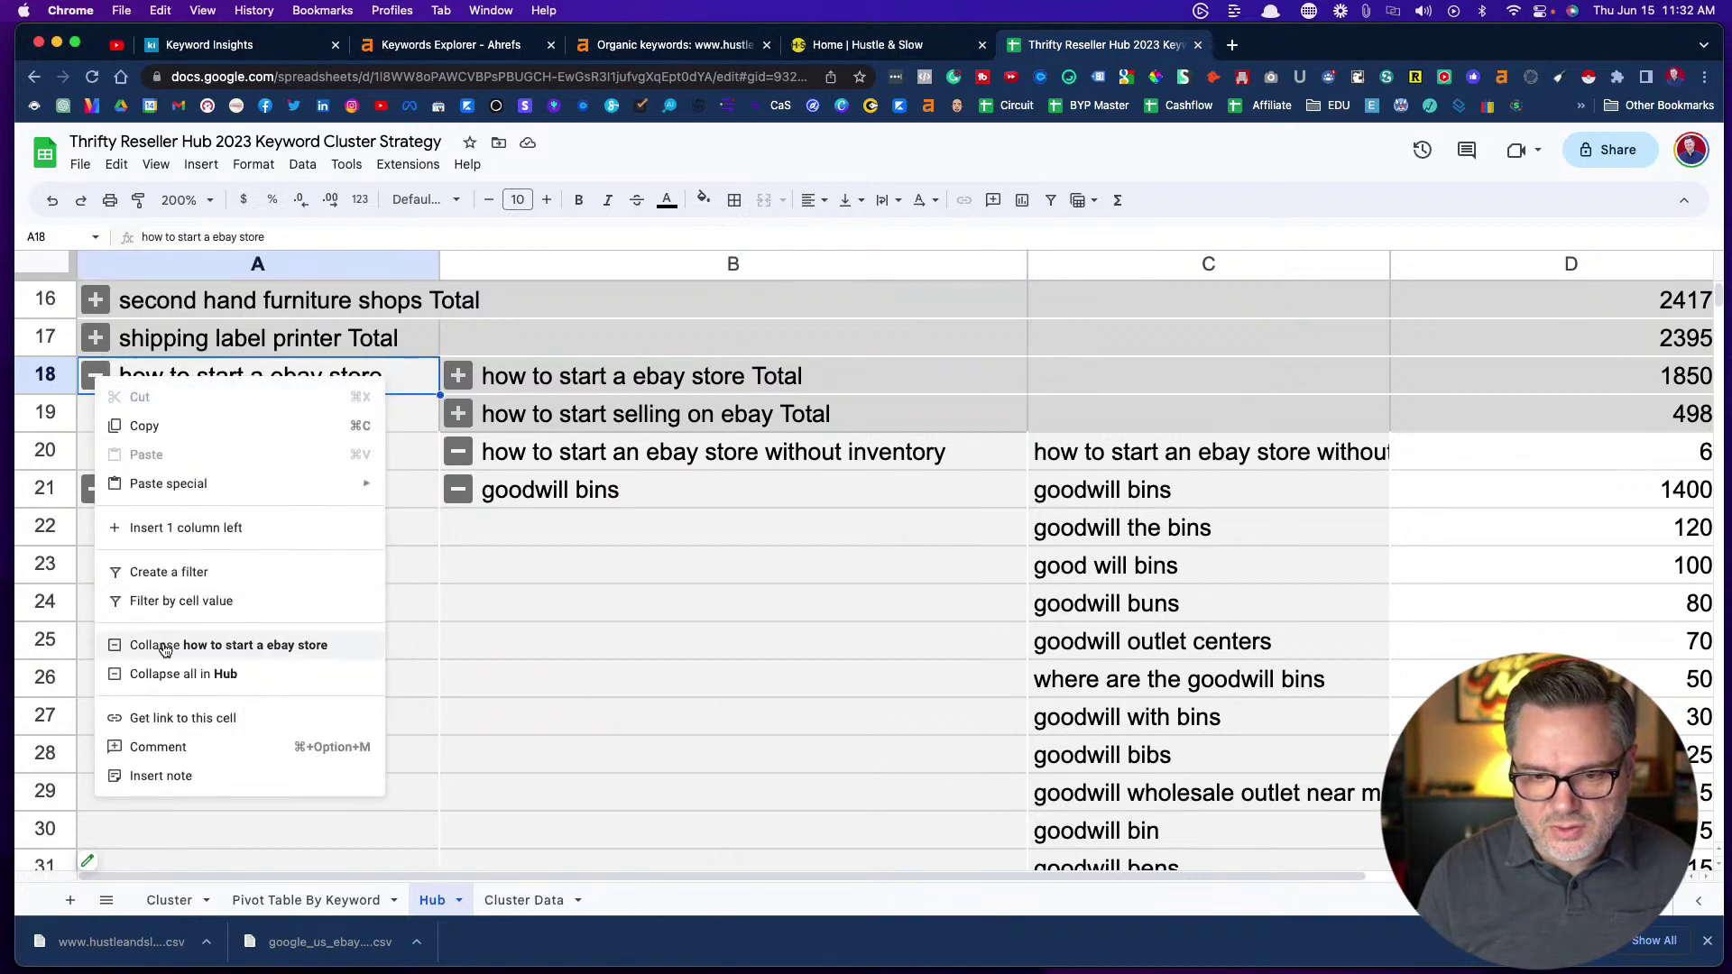
{"action": "left_click", "coordinate": [171, 689]}
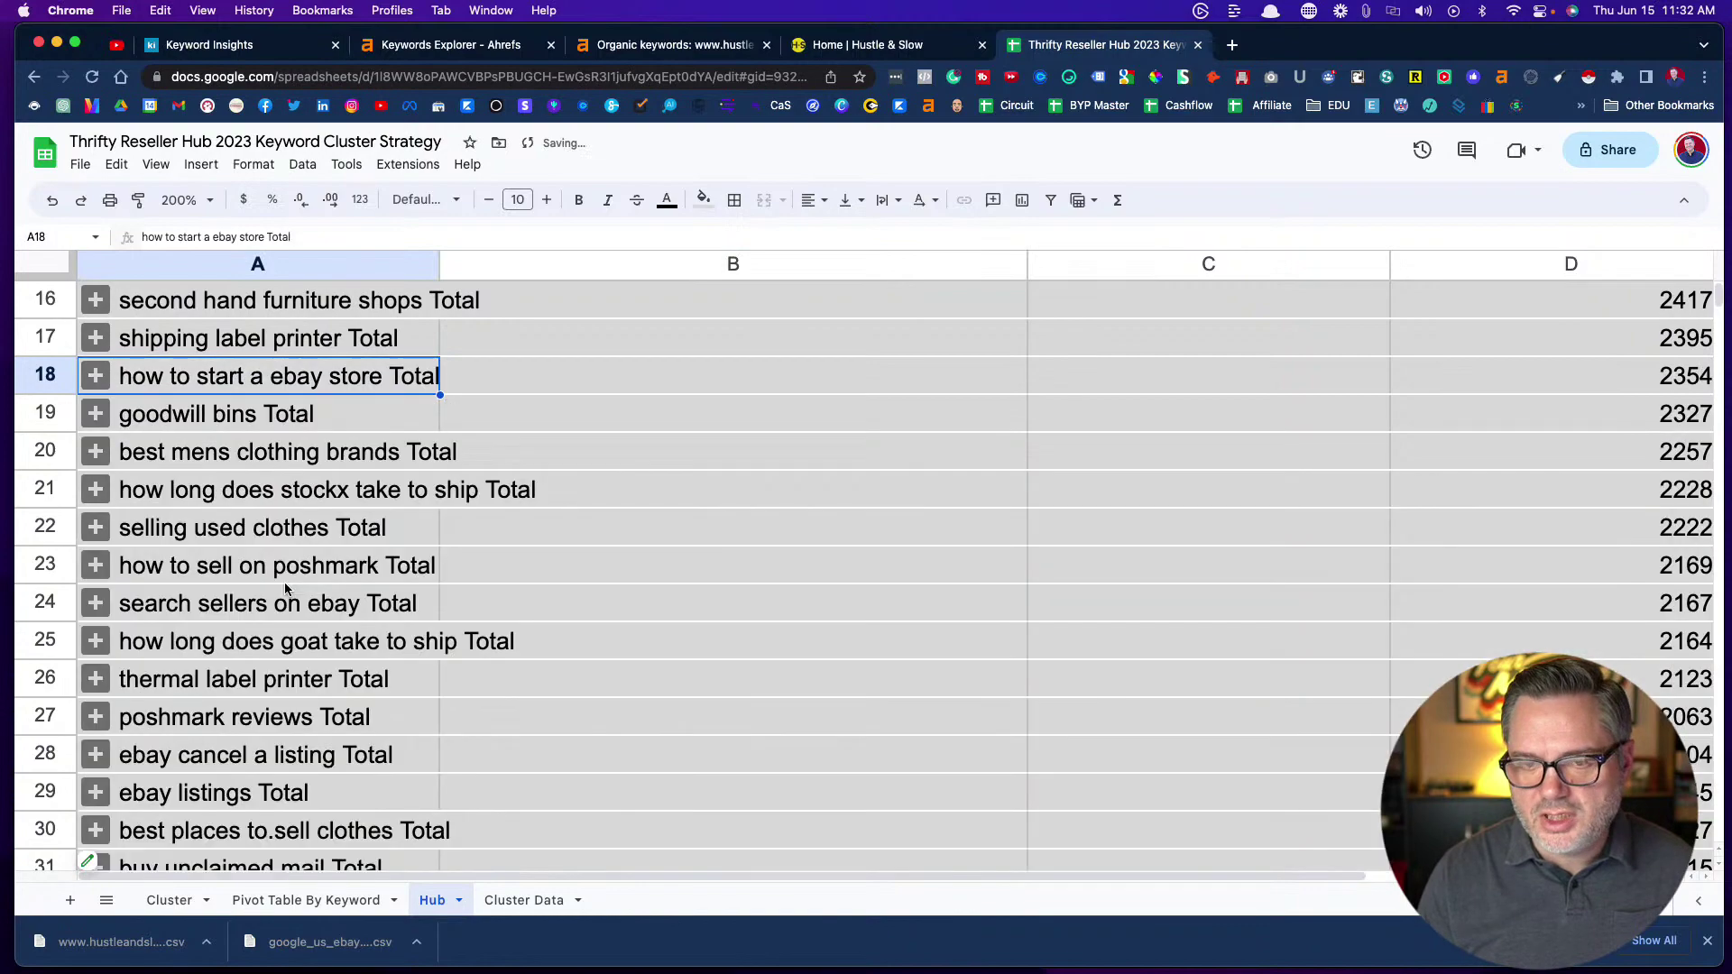
{"action": "left_click_drag", "start_coordinate": [439, 263], "coordinate": [591, 263]}
Browse the collapsed hub list and search the sheet for "ideas"
{"action": "scroll", "coordinate": [597, 443], "scroll_direction": "down", "scroll_amount": 14}
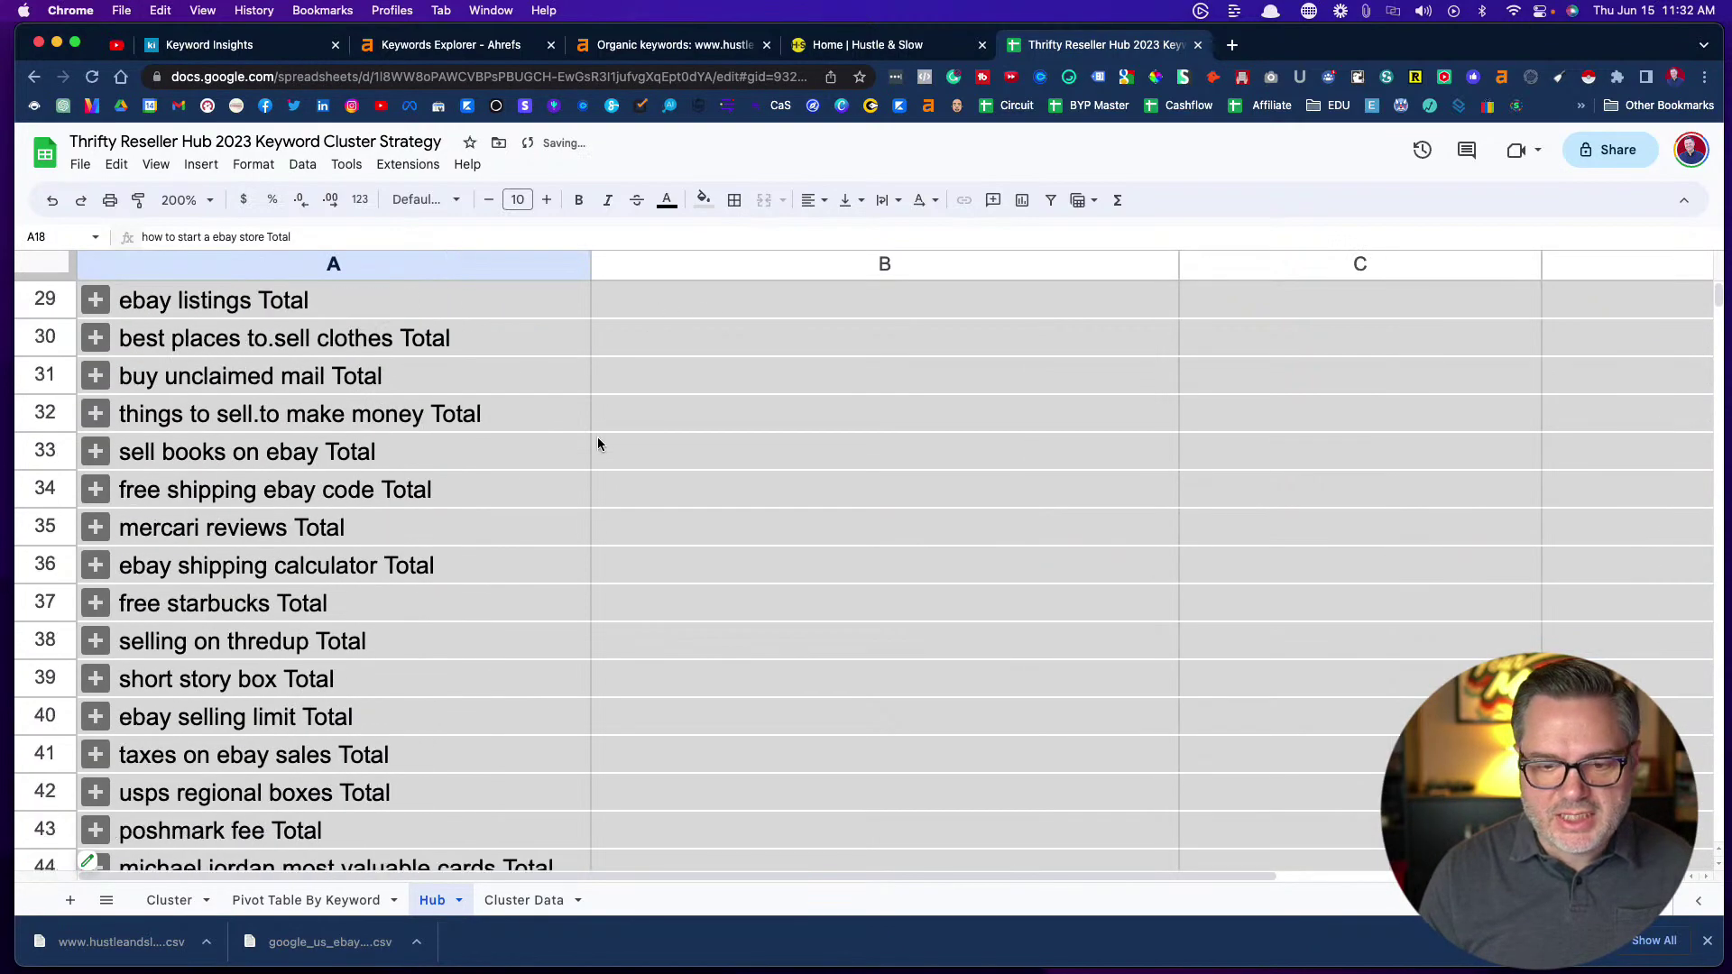
{"action": "scroll", "coordinate": [597, 443], "scroll_direction": "down", "scroll_amount": 5}
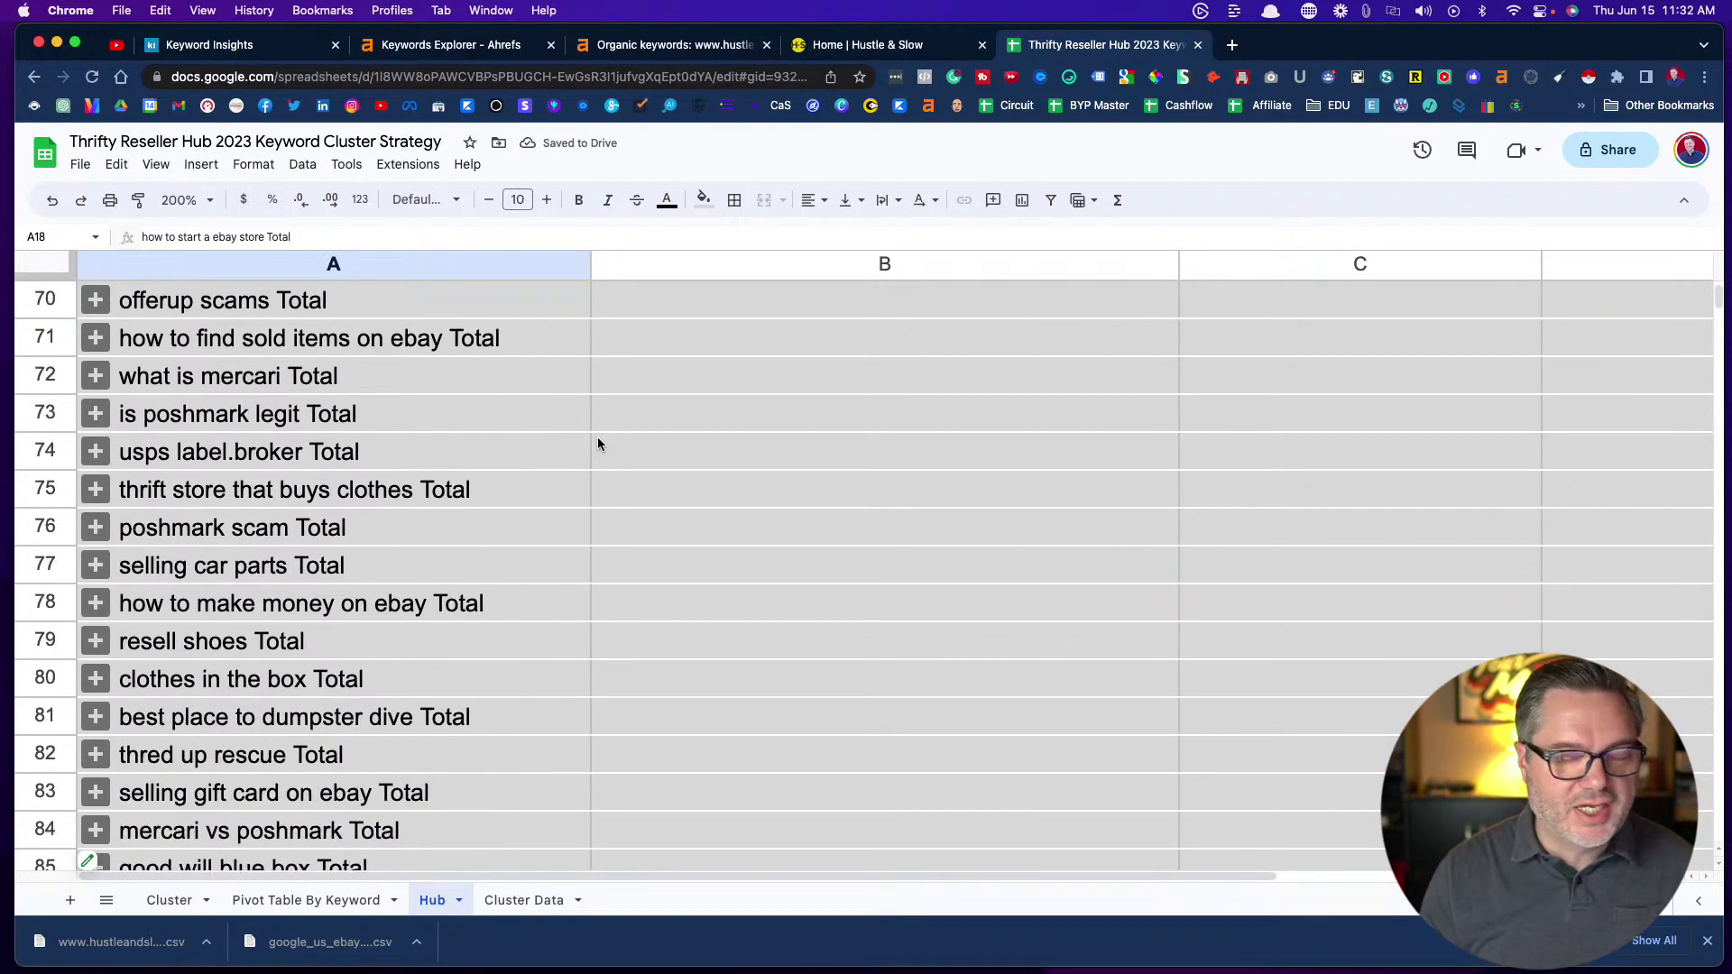
{"action": "scroll", "coordinate": [598, 443], "scroll_direction": "up", "scroll_amount": 20}
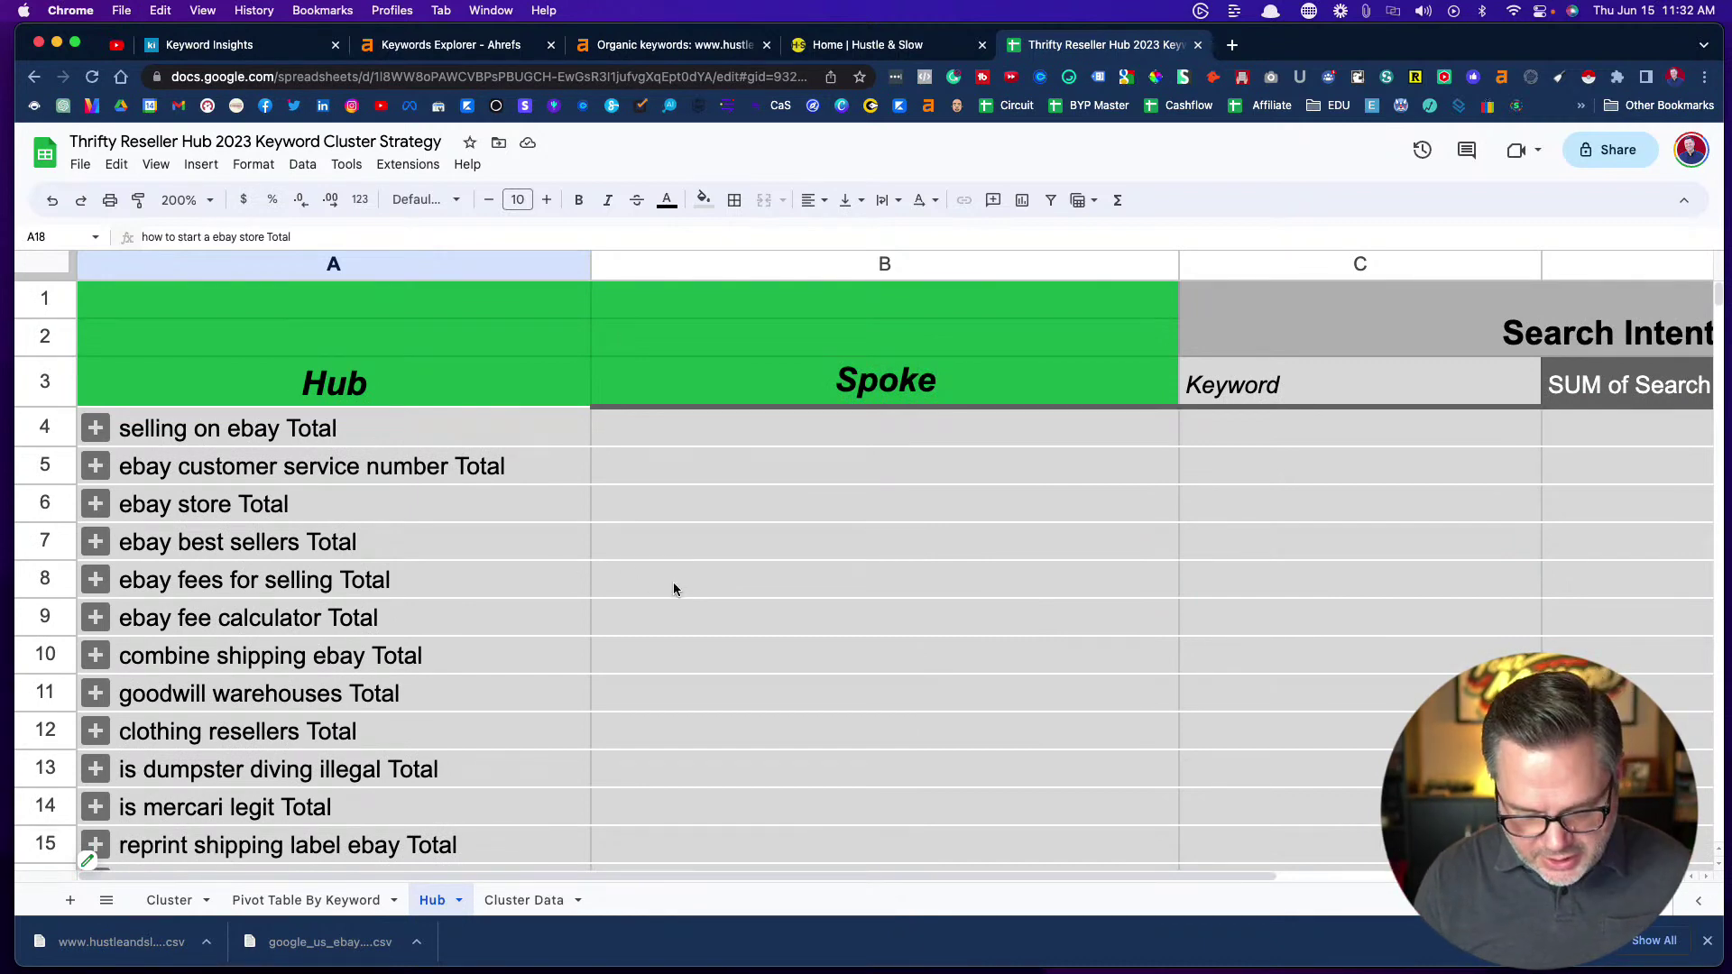
{"action": "key", "text": "super+f"}
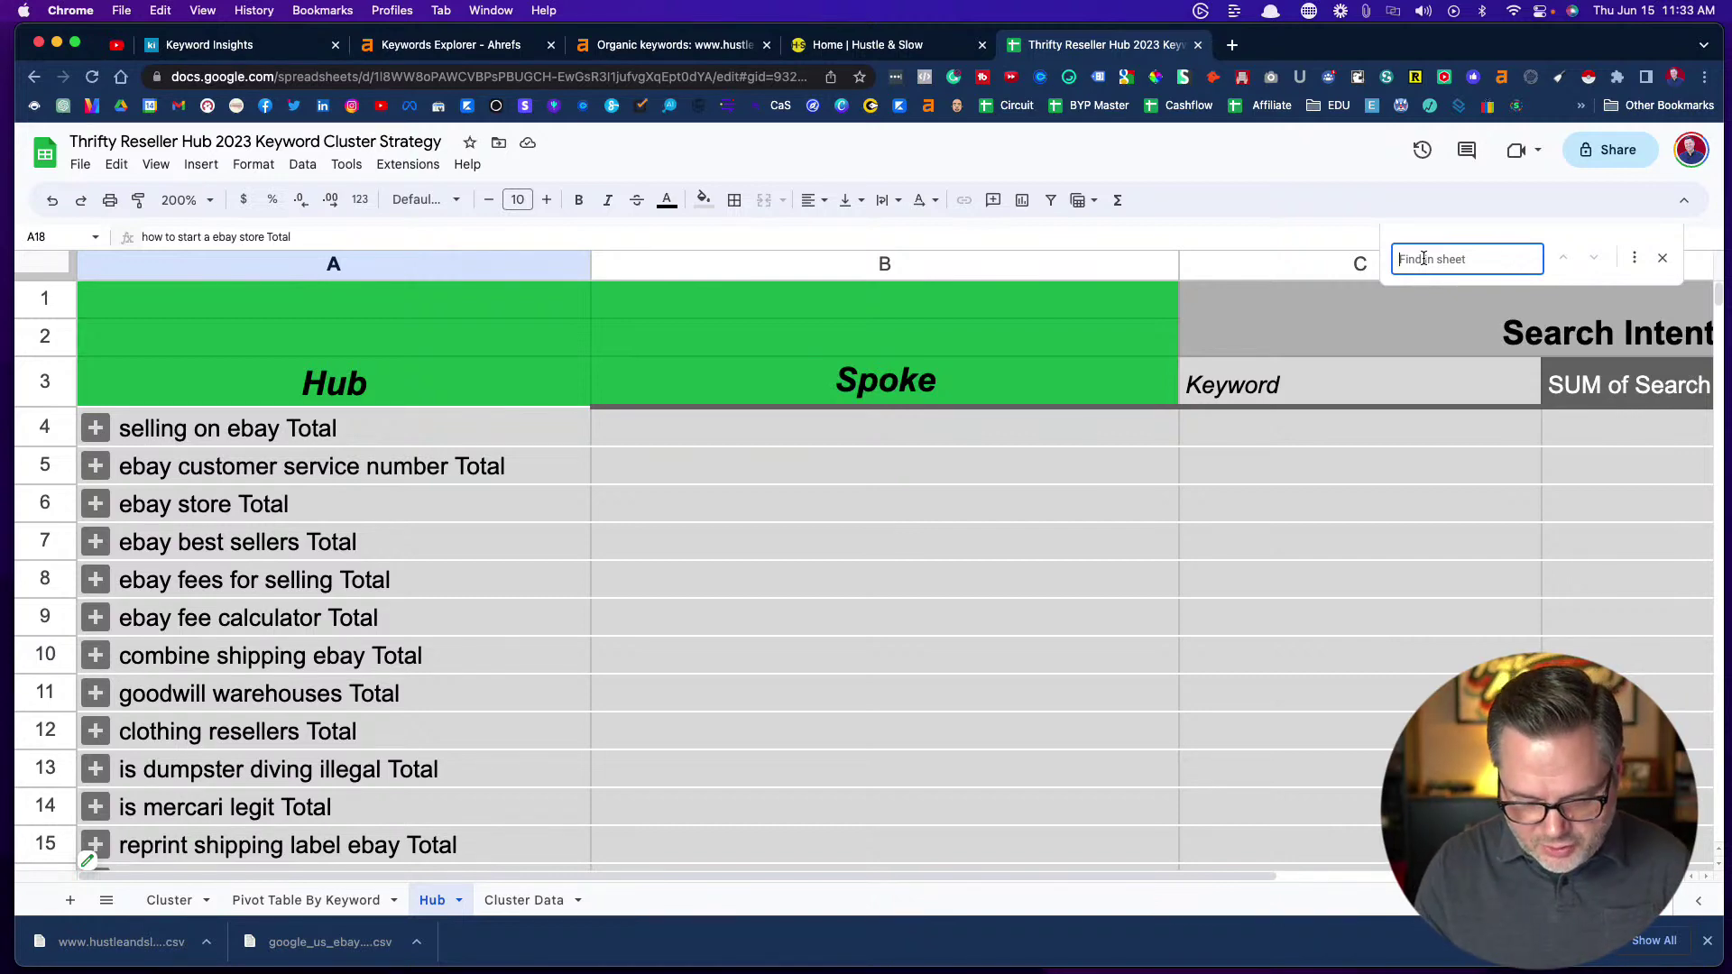
{"action": "type", "text": "ideas"}
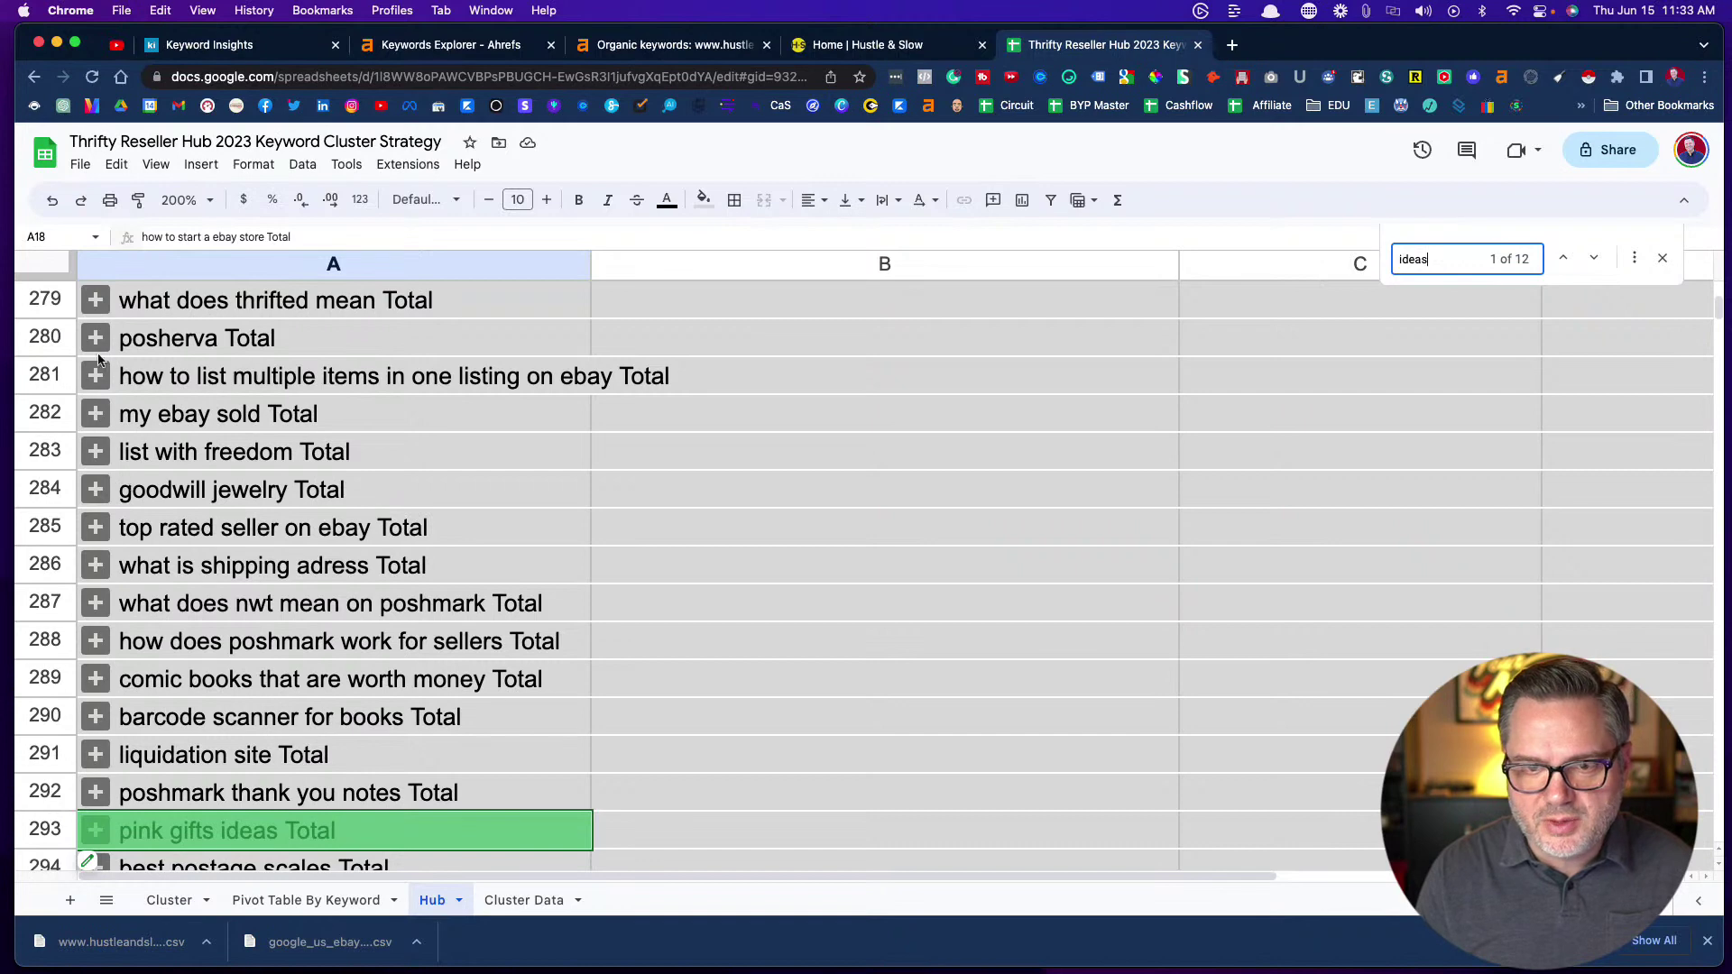
Expand all hubs on the Hub sheet to include their spokes and keywords, and return to the selling on ebay hub
{"action": "right_click", "coordinate": [96, 305]}
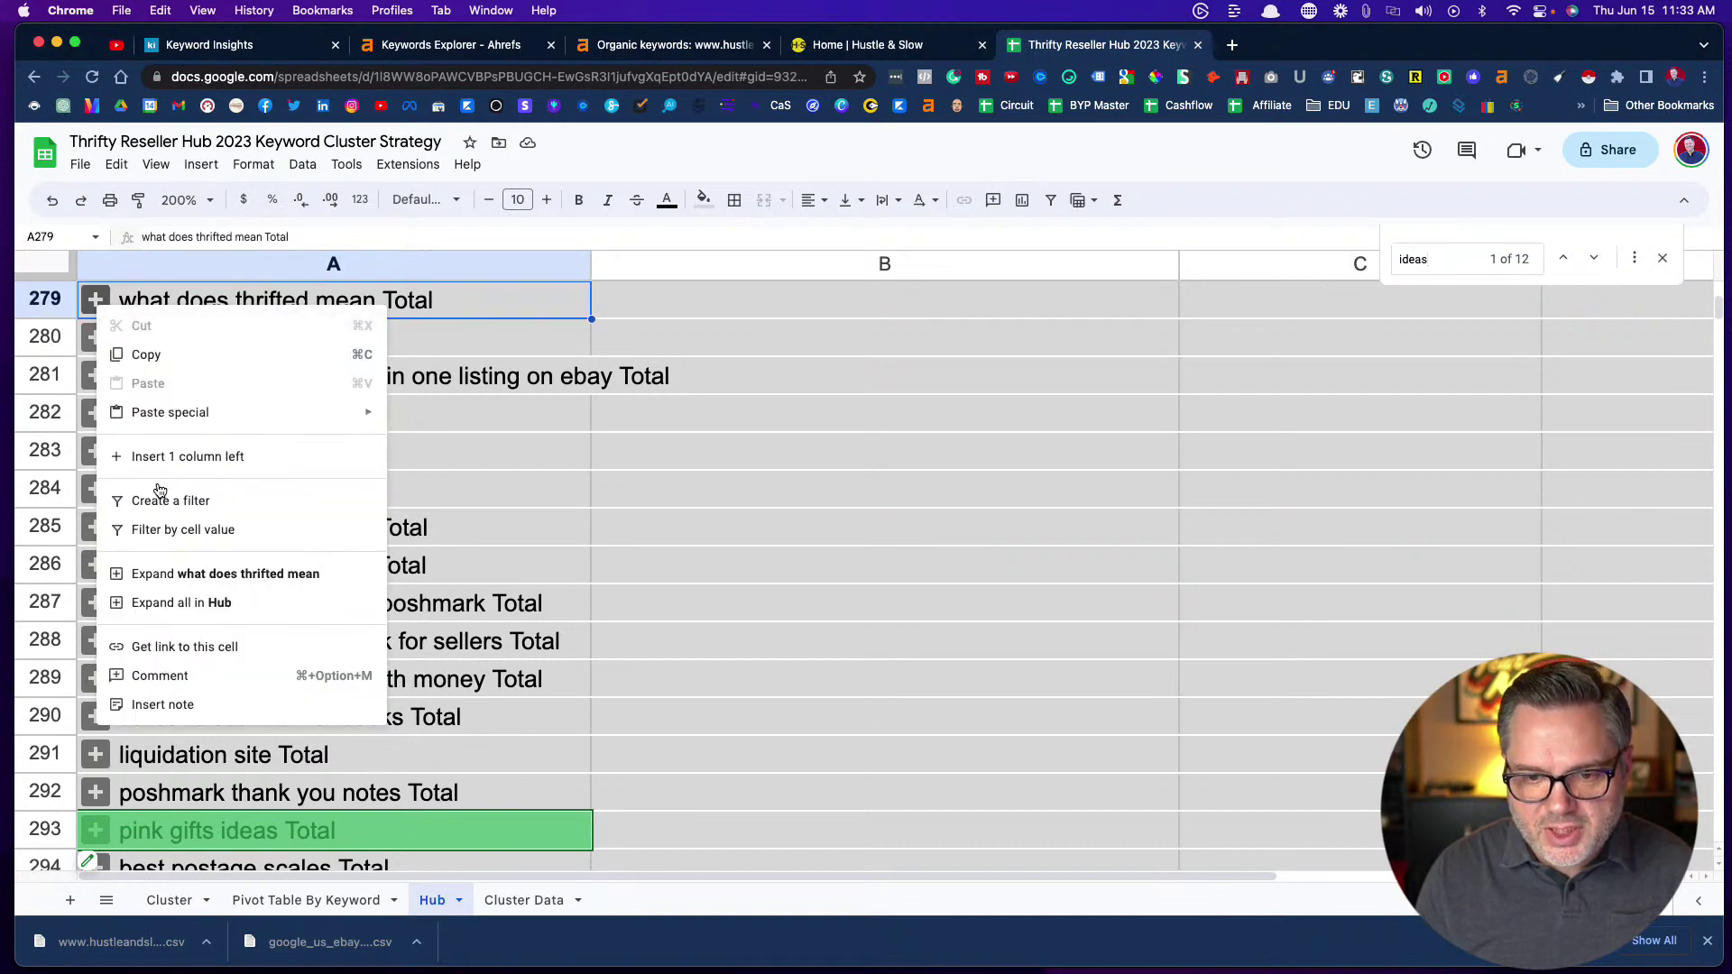
{"action": "left_click", "coordinate": [172, 603]}
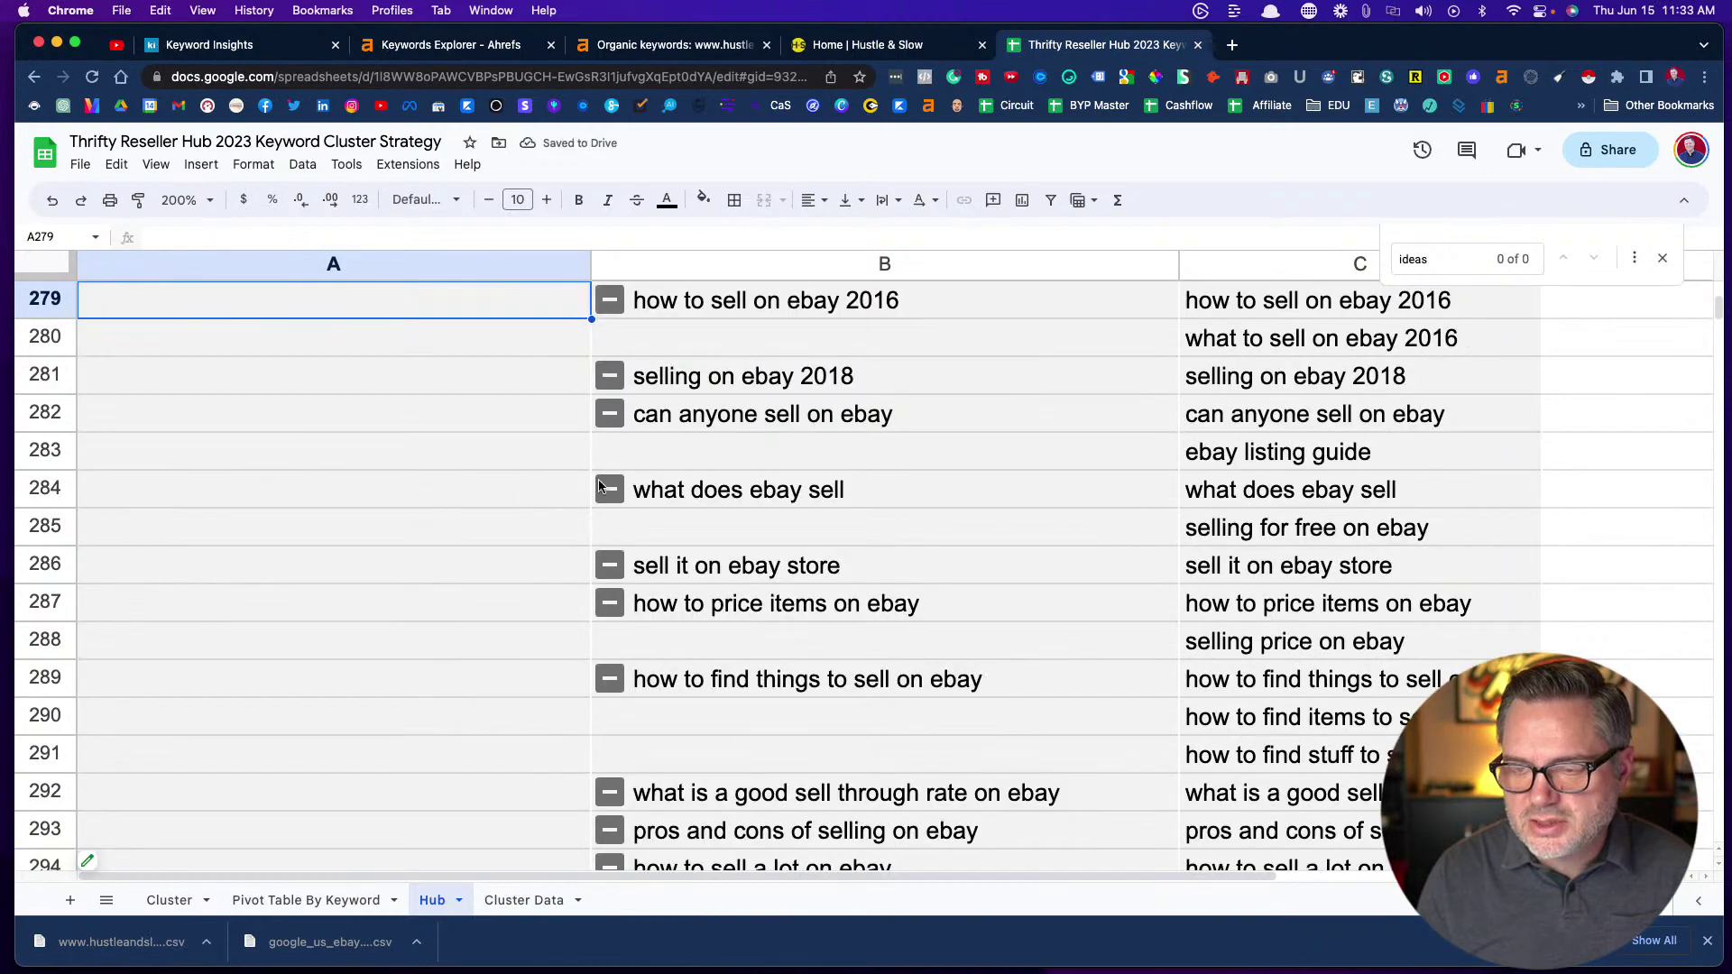
{"action": "scroll", "coordinate": [702, 468], "scroll_direction": "up", "scroll_amount": 1}
{"action": "scroll", "coordinate": [702, 468], "scroll_direction": "up", "scroll_amount": 20}
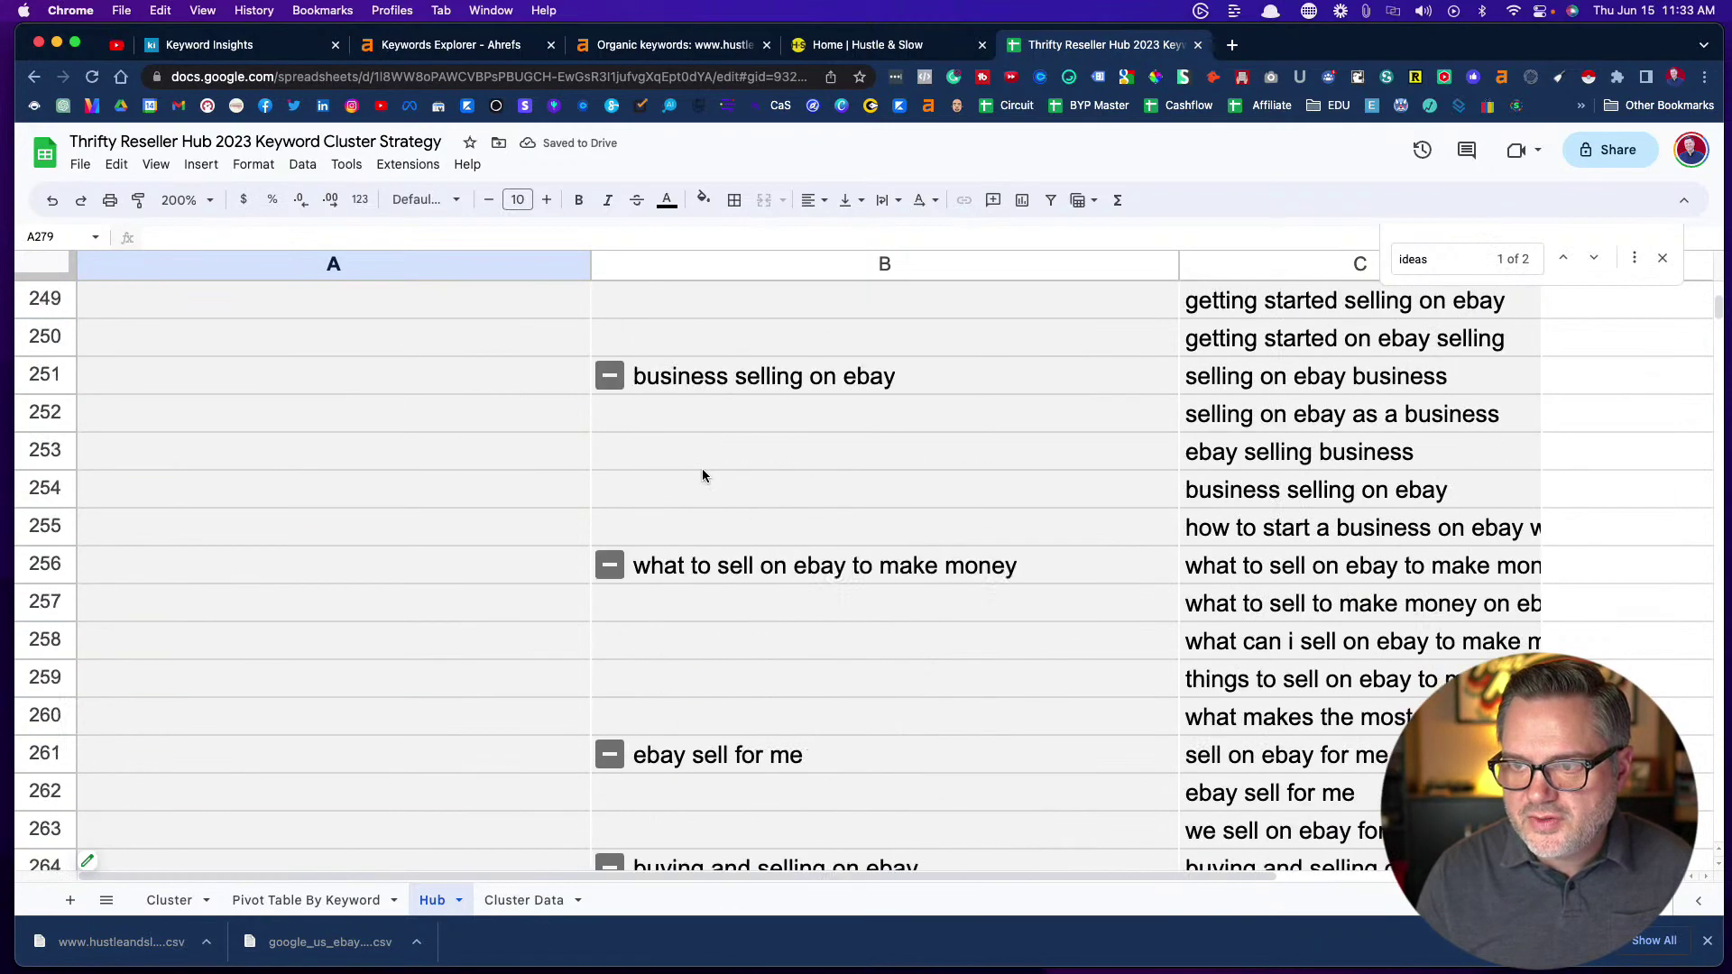
{"action": "scroll", "coordinate": [702, 474], "scroll_direction": "up", "scroll_amount": 20}
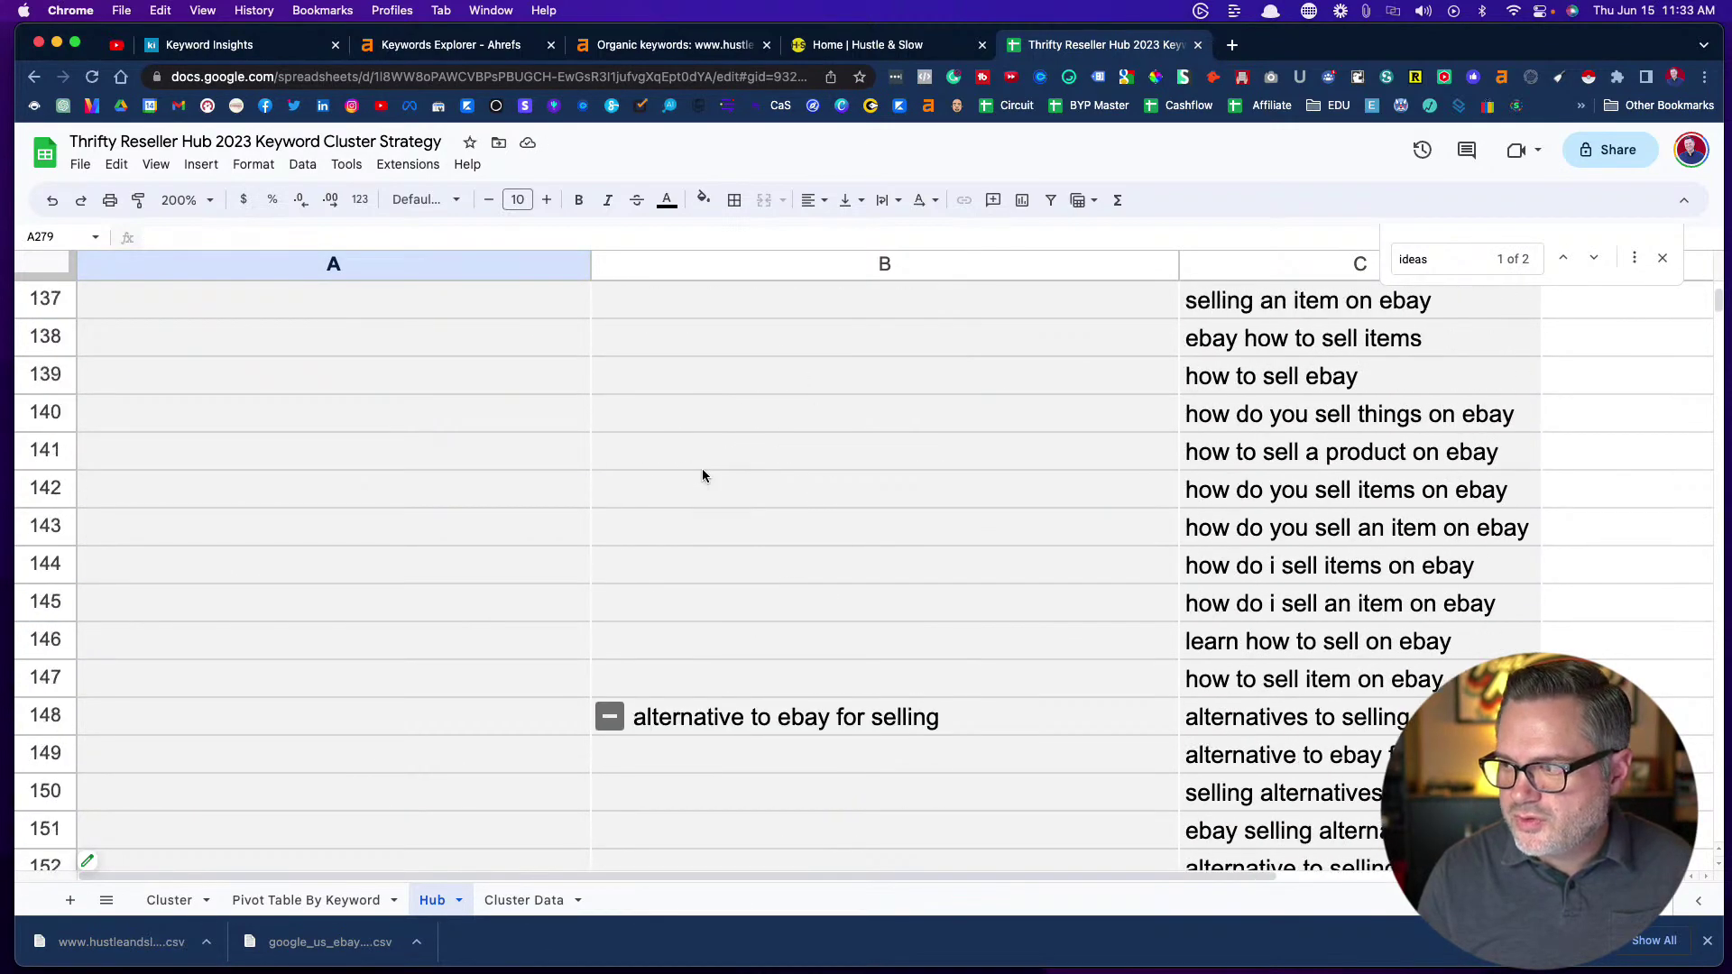
{"action": "scroll", "coordinate": [702, 476], "scroll_direction": "up", "scroll_amount": 10}
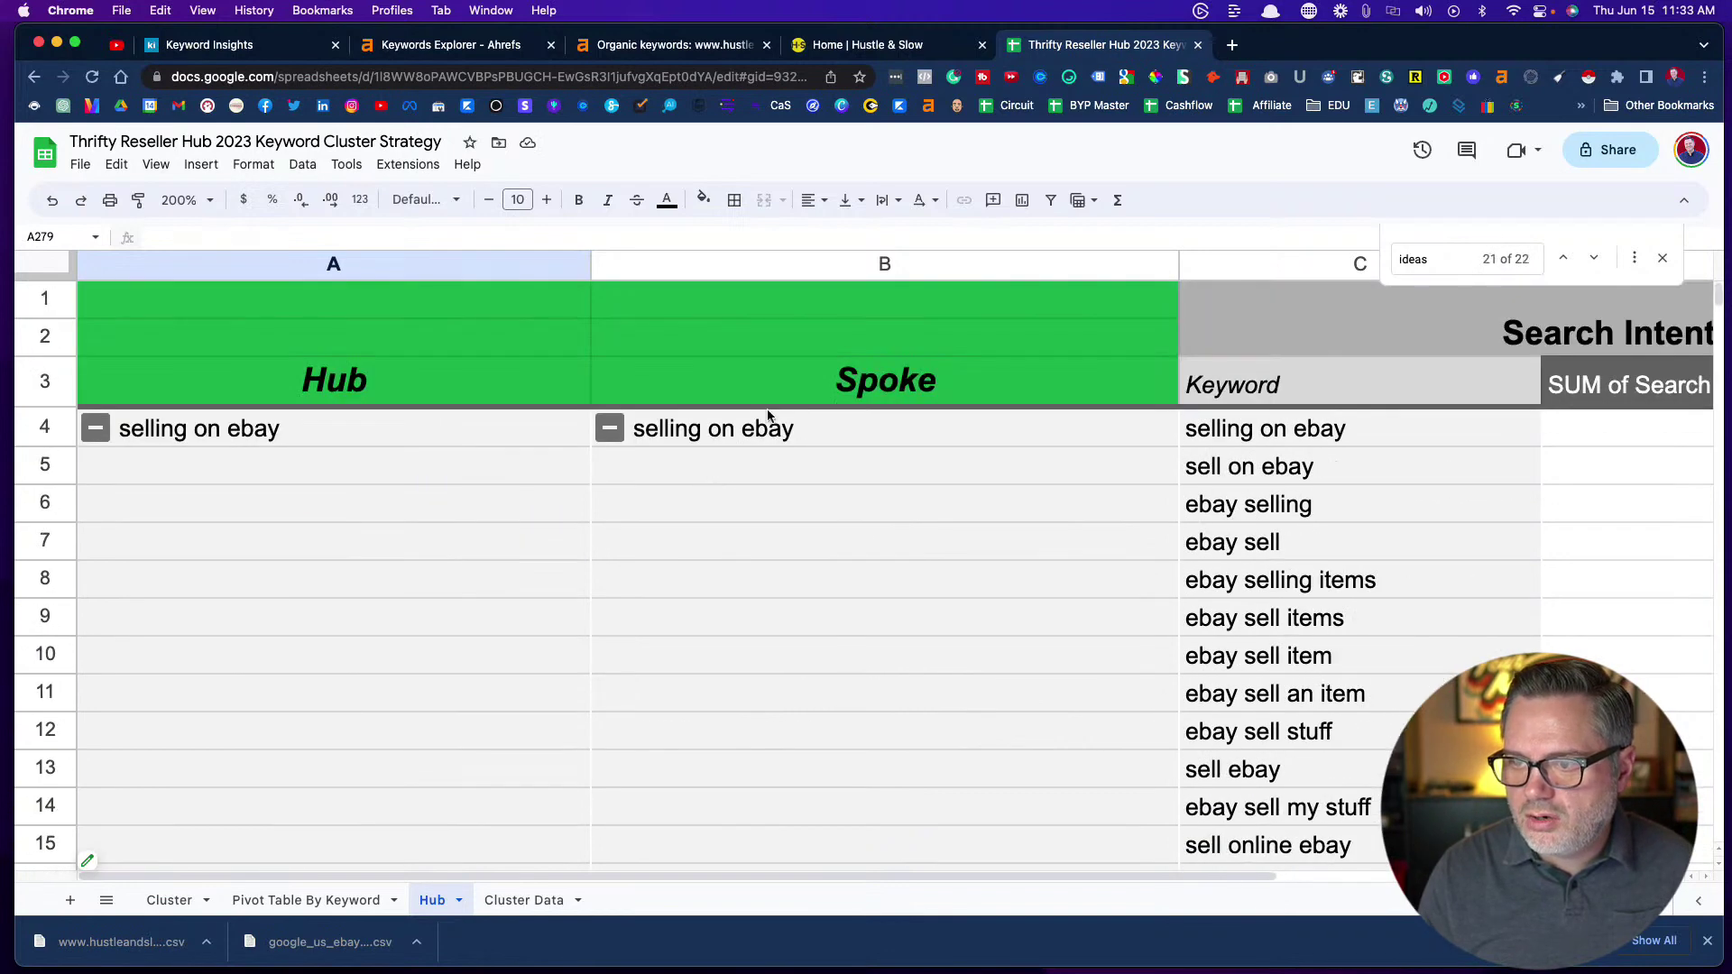
Change the Spoke column header on the Hub sheet to "Spoke (Blog Posts)"
{"action": "left_click", "coordinate": [819, 392]}
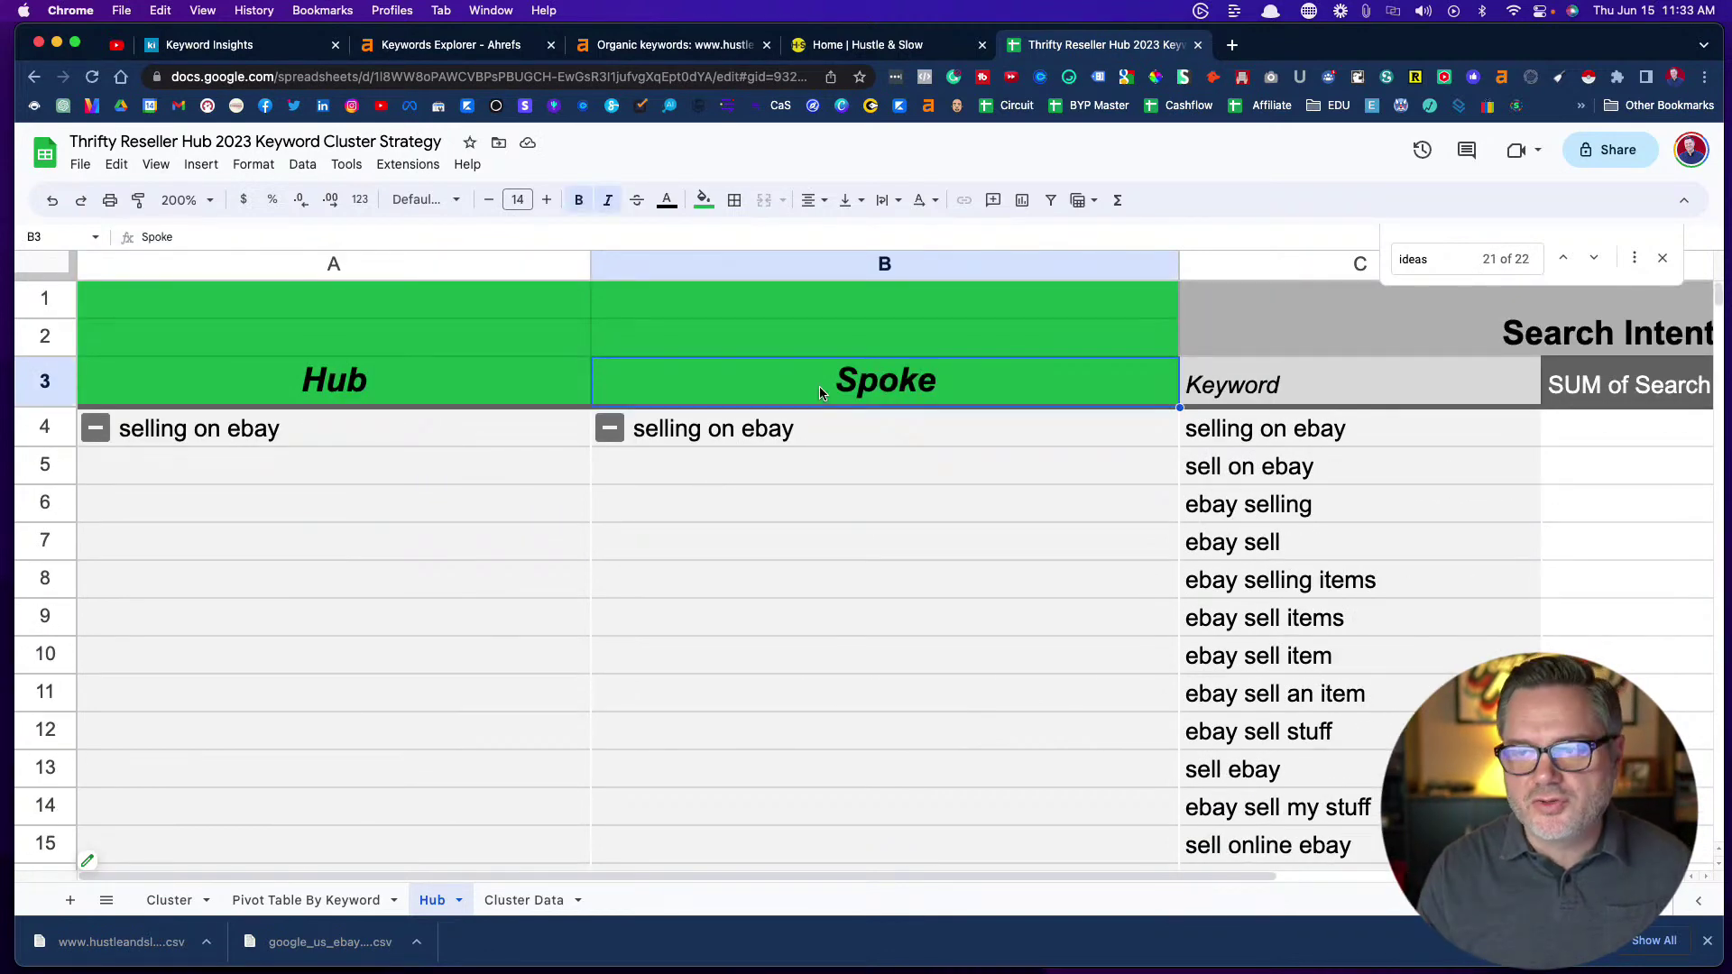
{"action": "double_click", "coordinate": [961, 375]}
{"action": "type", "text": "(Bl"}
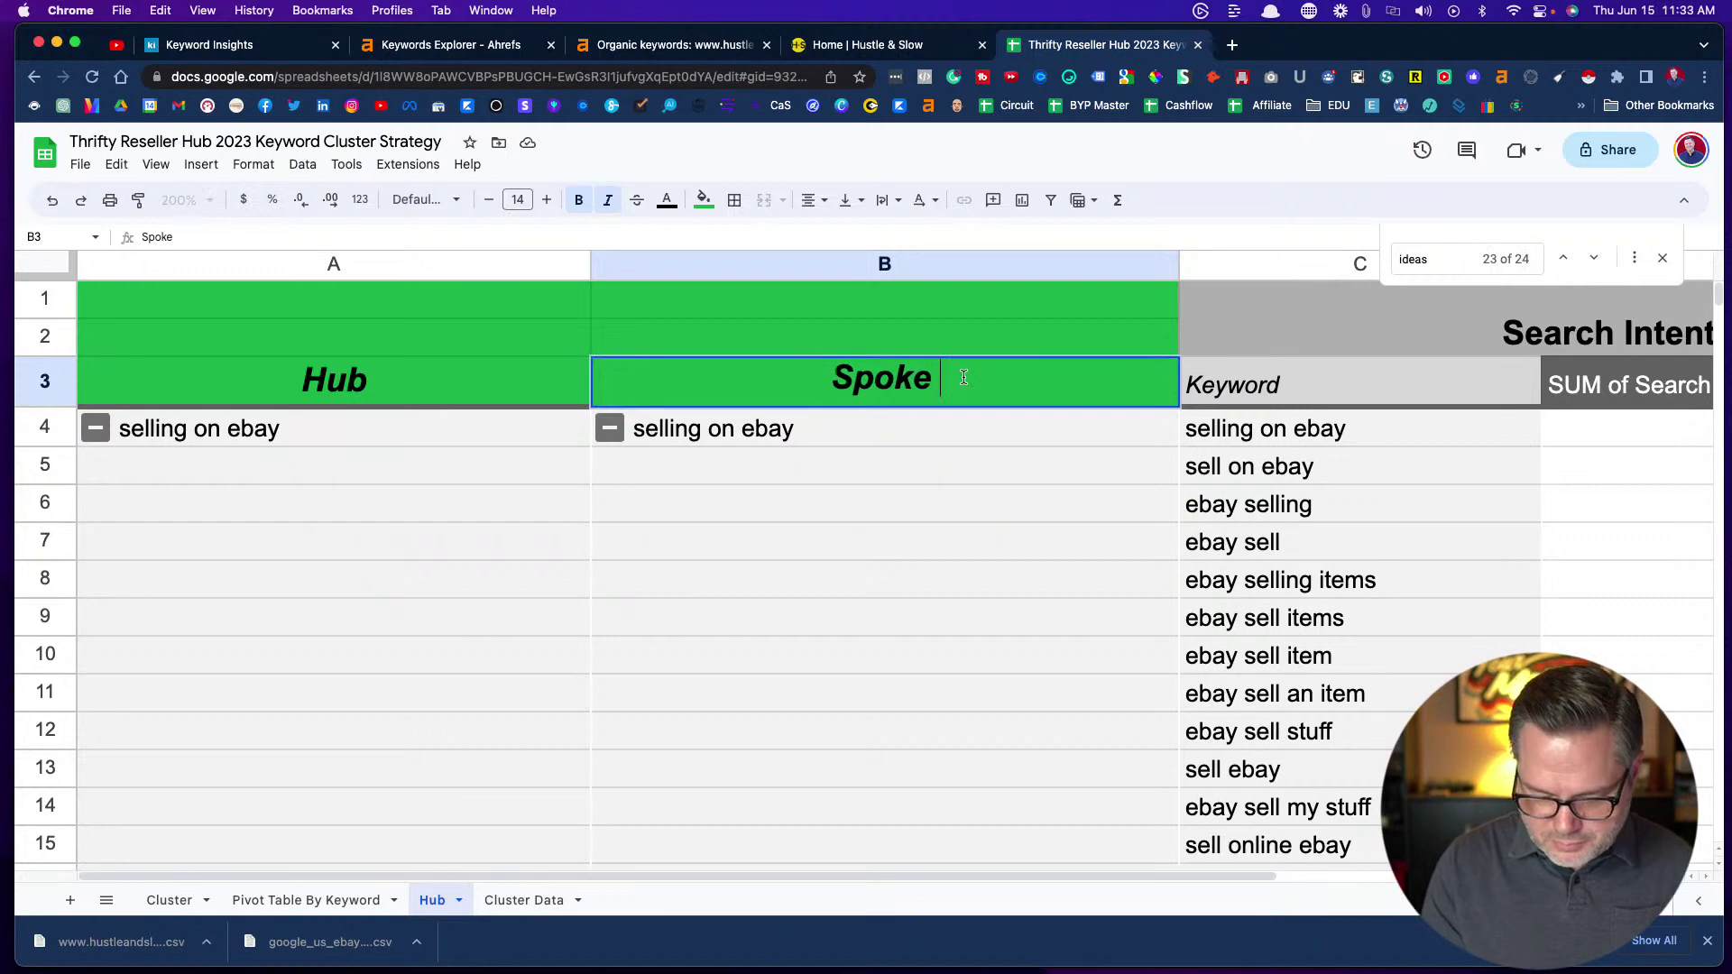
{"action": "type", "text": "og Posts)"}
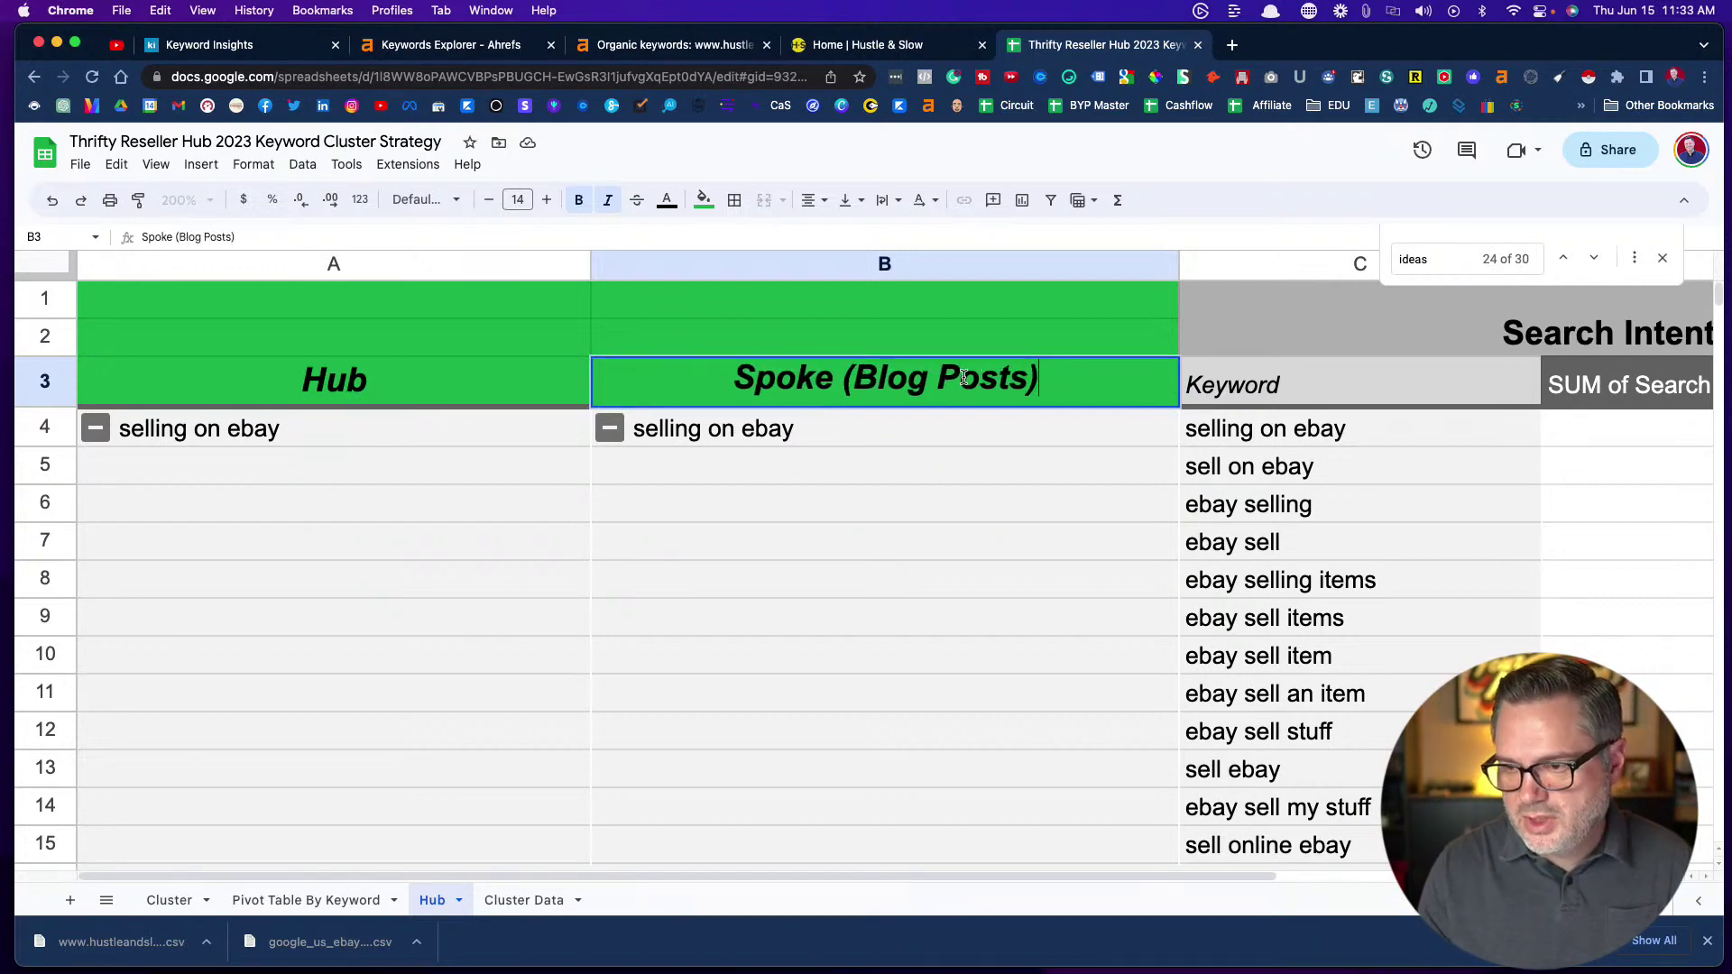
{"action": "left_click", "coordinate": [927, 498]}
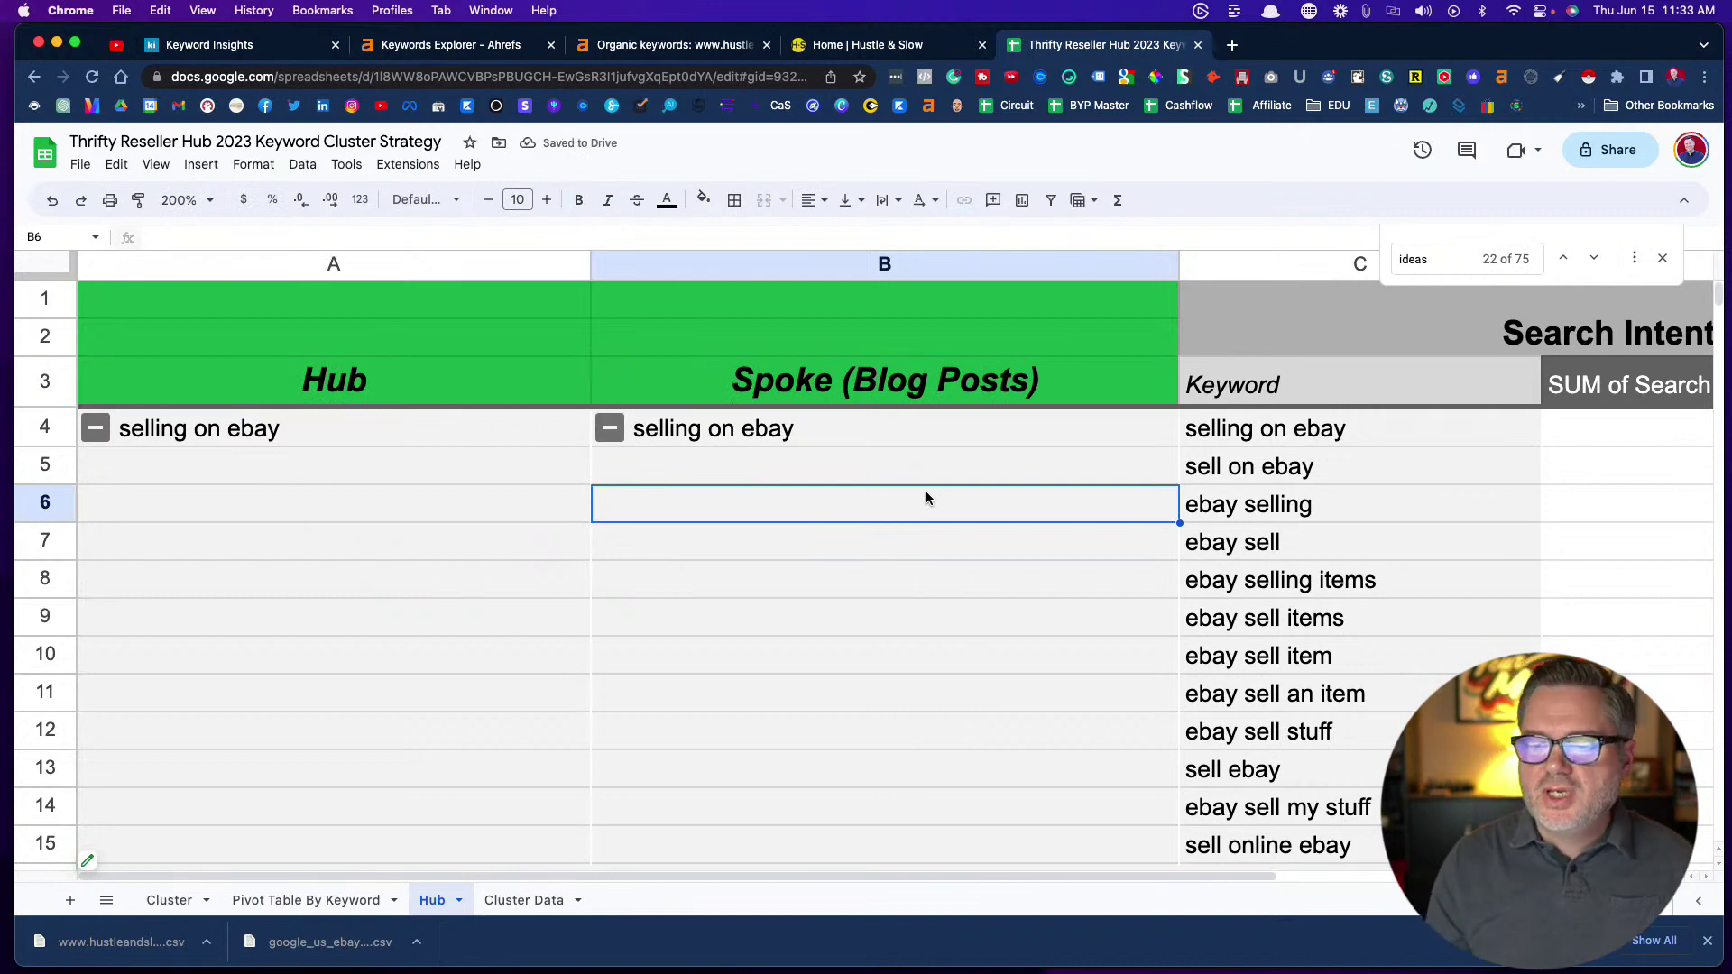
Change the Hub column header in the same row to "Hub (See topic)"
{"action": "double_click", "coordinate": [395, 391]}
{"action": "type", "text": "("}
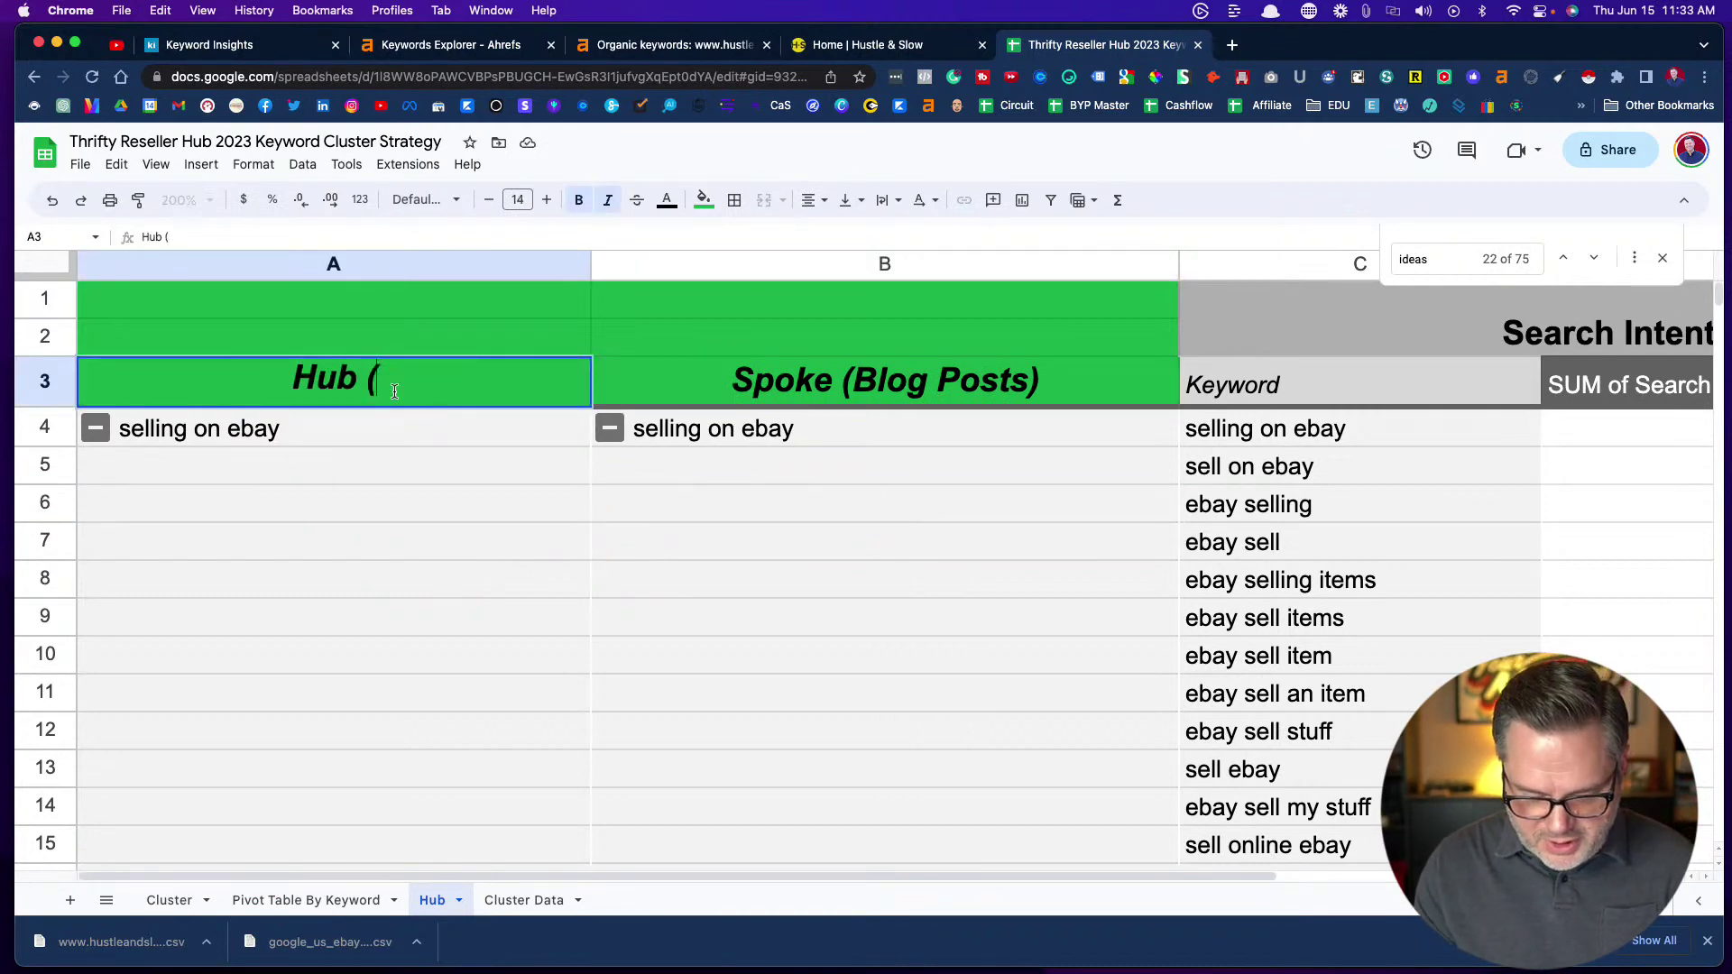
{"action": "type", "text": "blog c"}
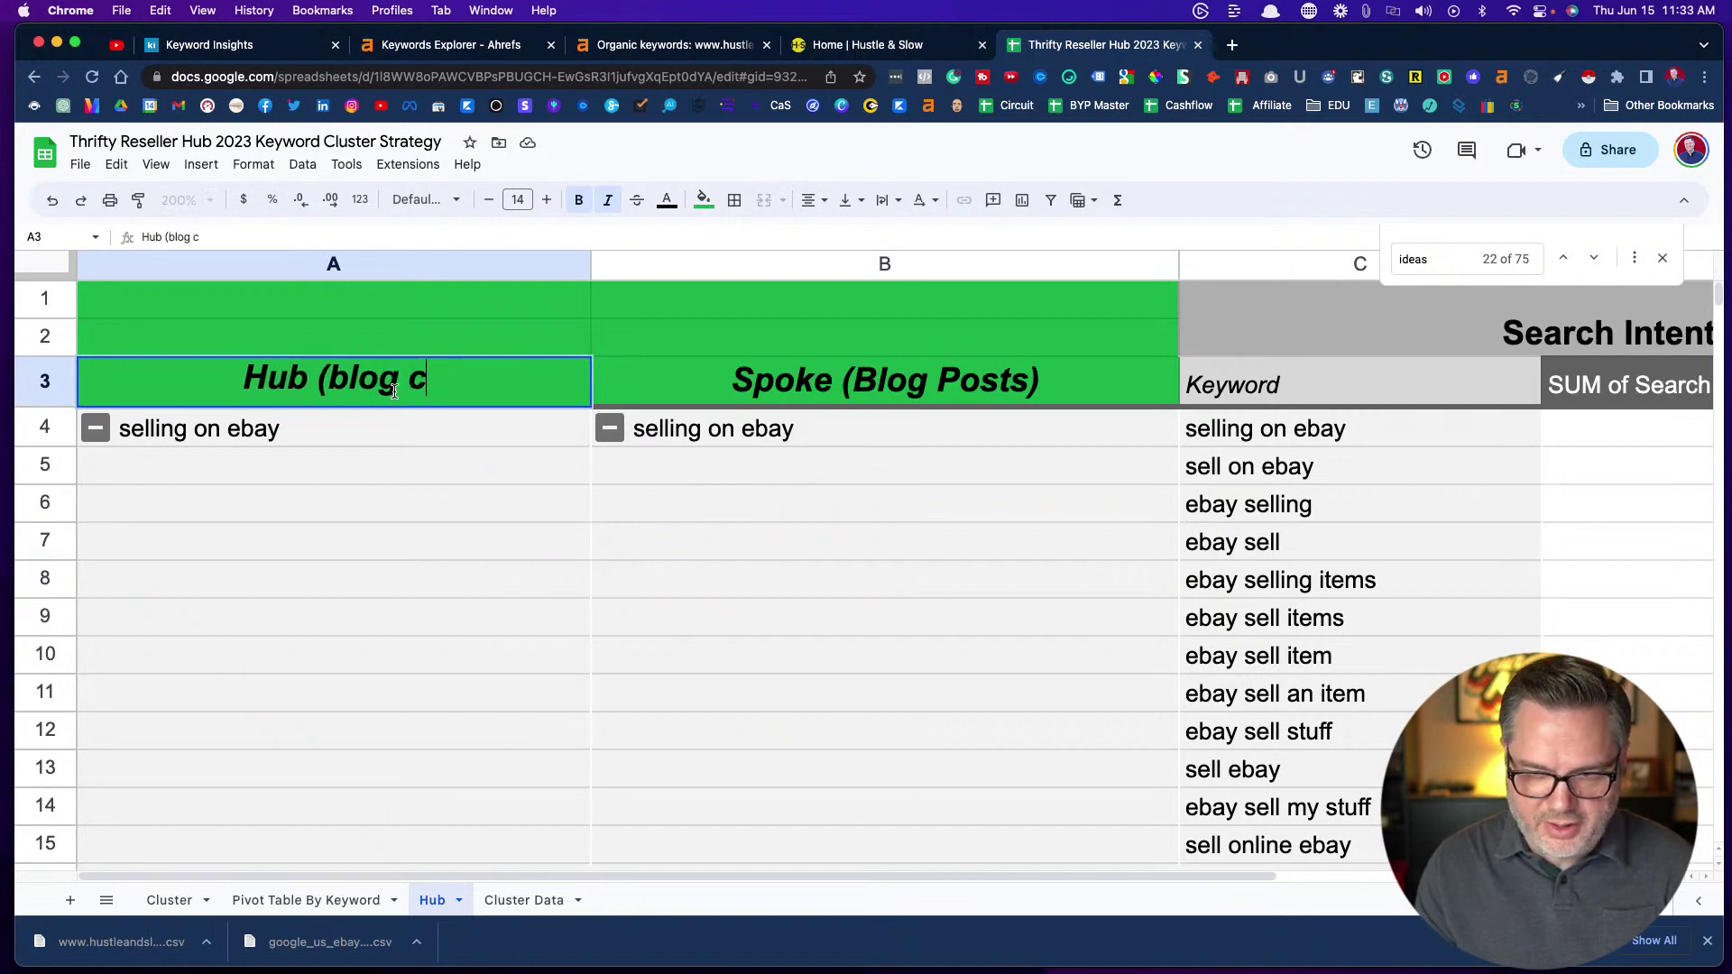
{"action": "type", "text": "ategory"}
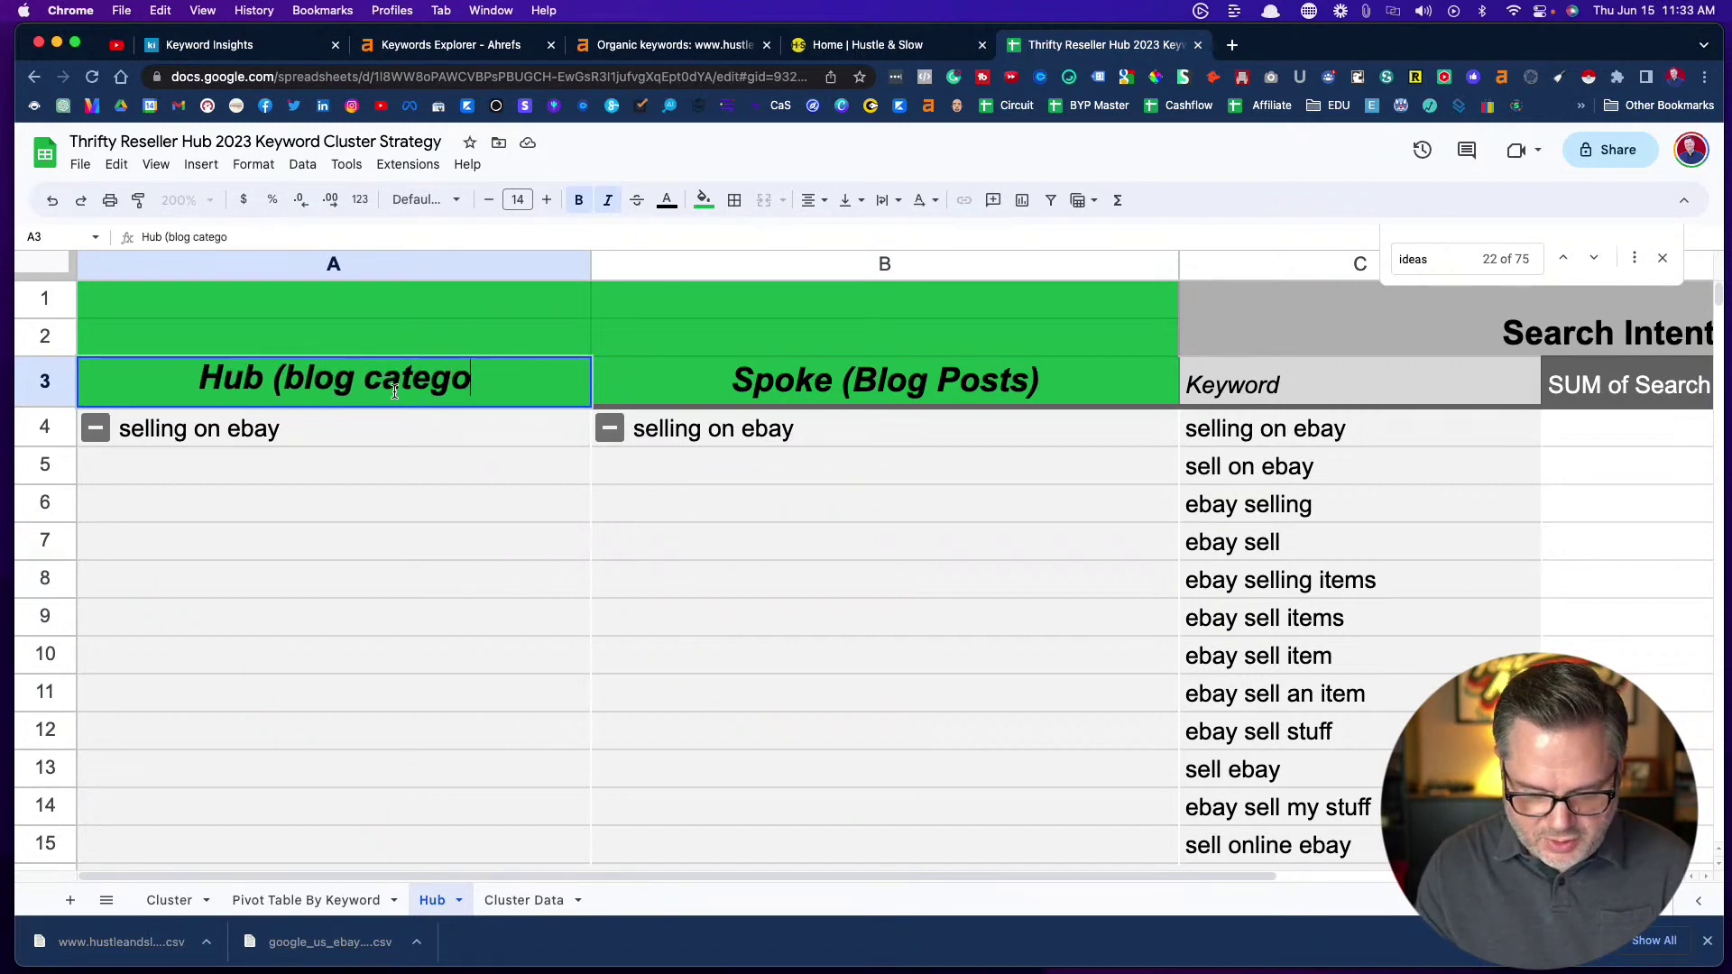
{"action": "key", "text": "BackSpace"}
{"action": "key", "text": "BackSpace"}
{"action": "key", "text": "BackSpace"}
{"action": "key", "text": "BackSpace"}
{"action": "key", "text": "BackSpace"}
{"action": "key", "text": "BackSpace"}
{"action": "key", "text": "BackSpace"}
{"action": "key", "text": "BackSpace"}
{"action": "key", "text": "BackSpace"}
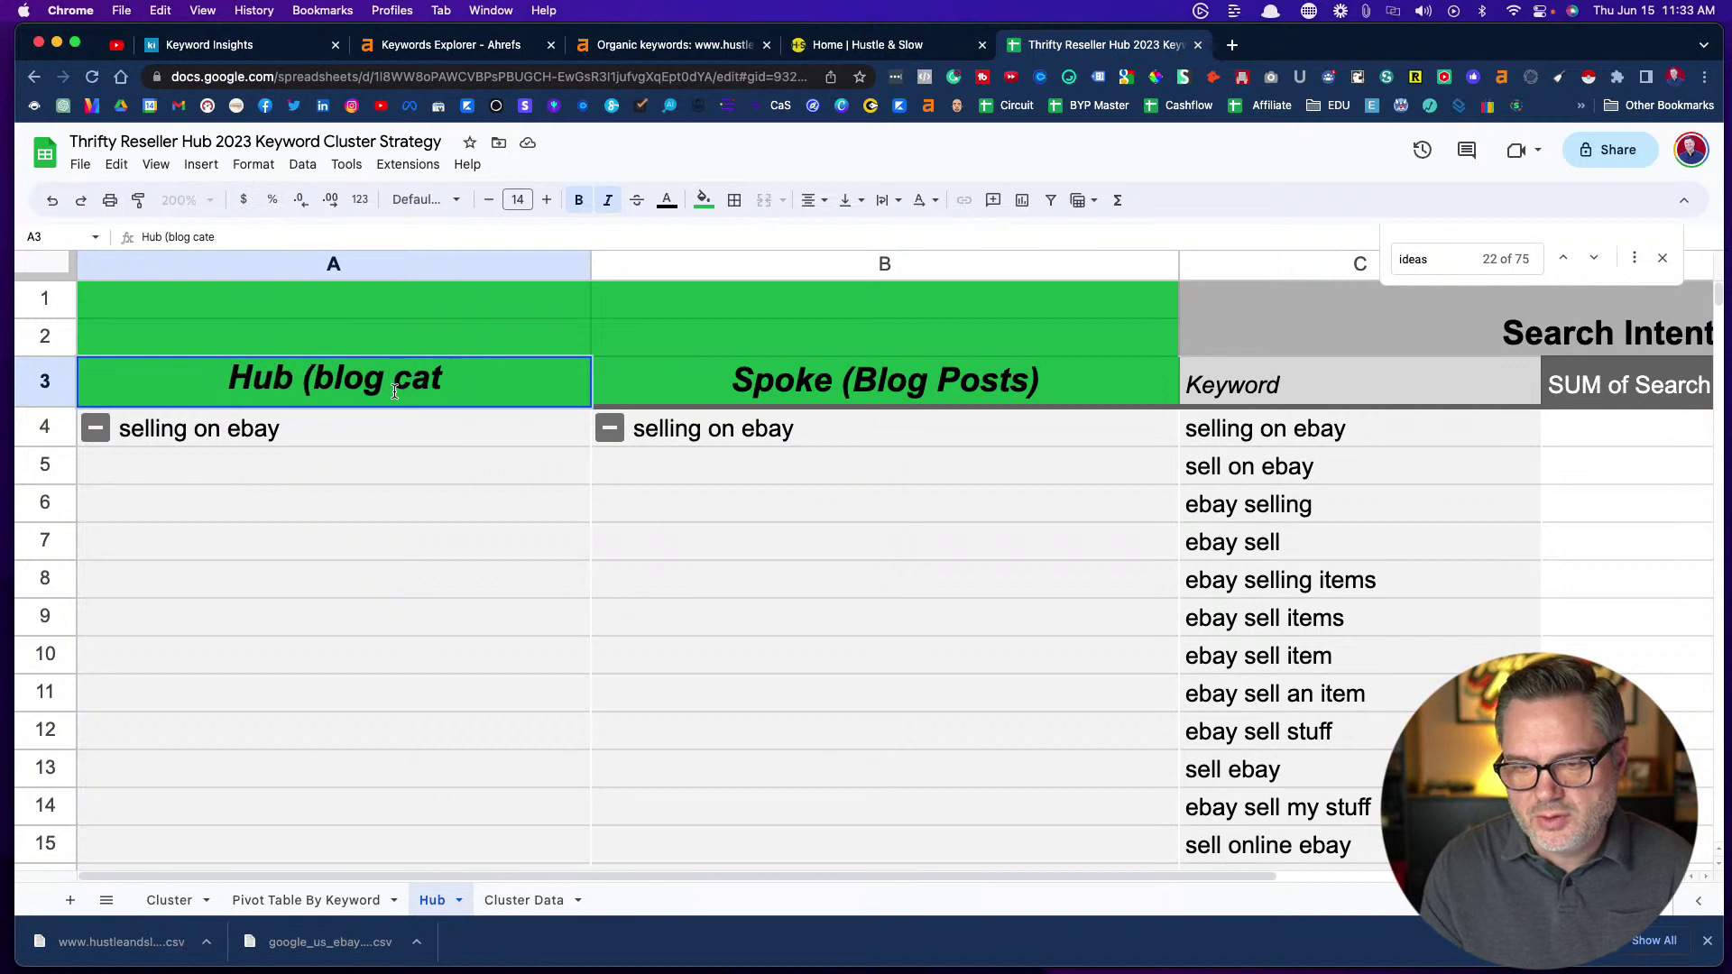
{"action": "key", "text": "BackSpace"}
{"action": "key", "text": "BackSpace"}
{"action": "key", "text": "BackSpace"}
{"action": "key", "text": "BackSpace"}
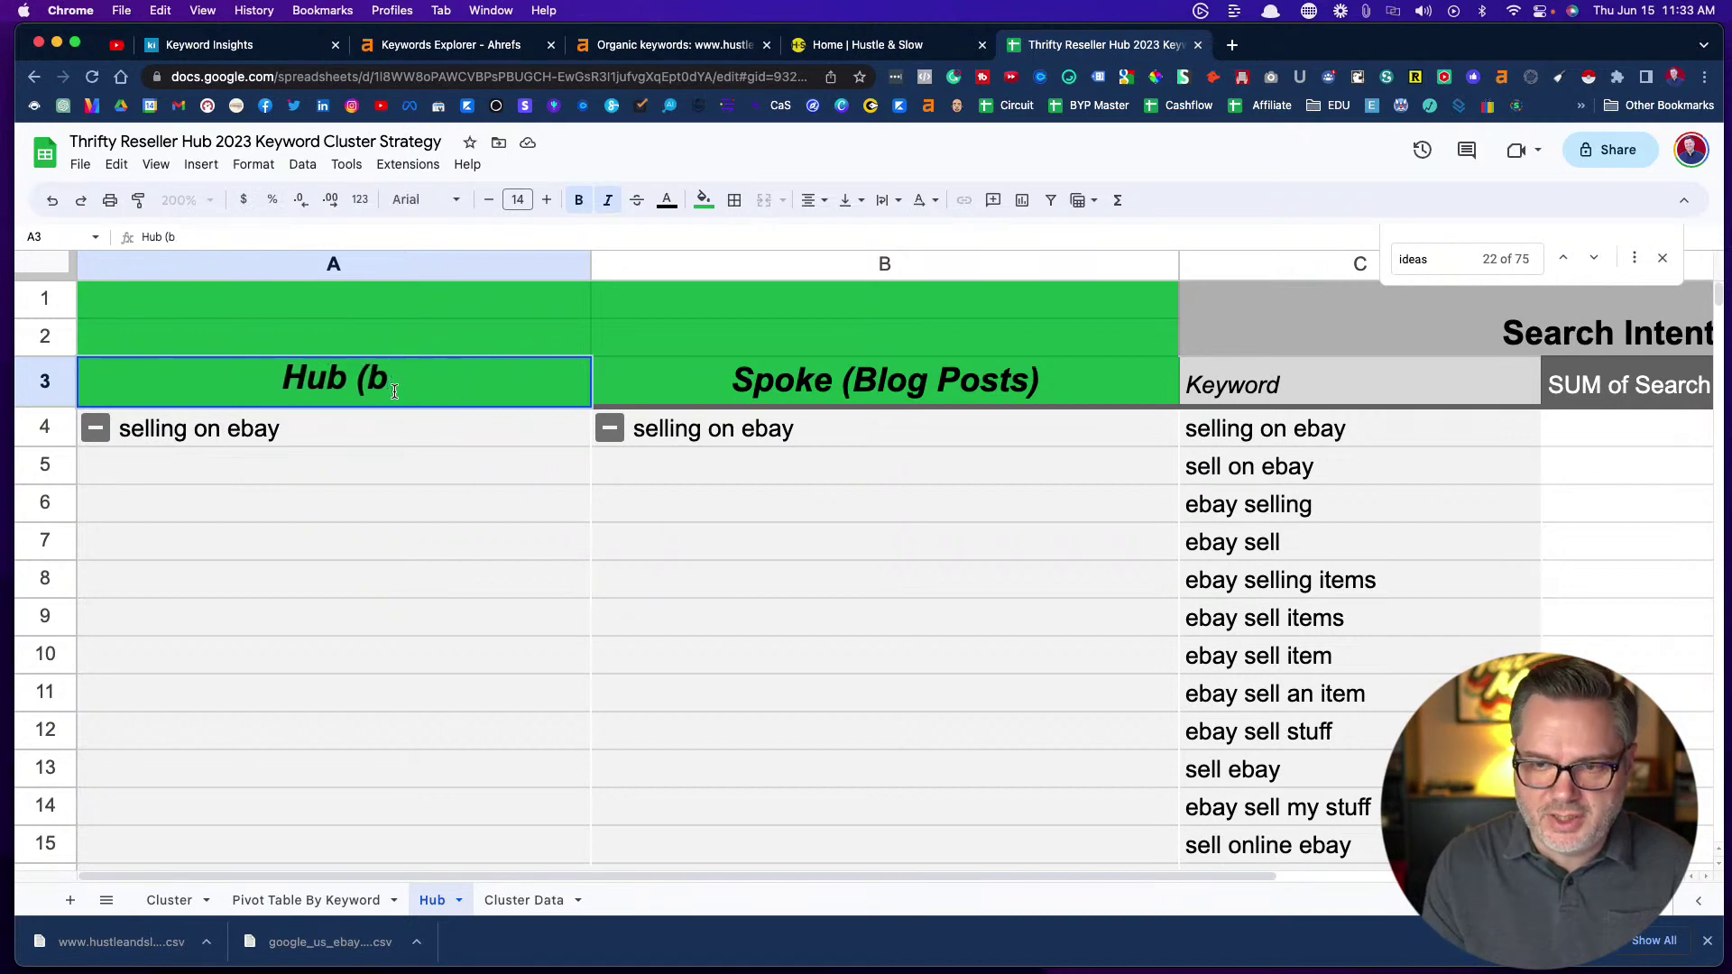
{"action": "type", "text": "ma"}
{"action": "key", "text": "BackSpace"}
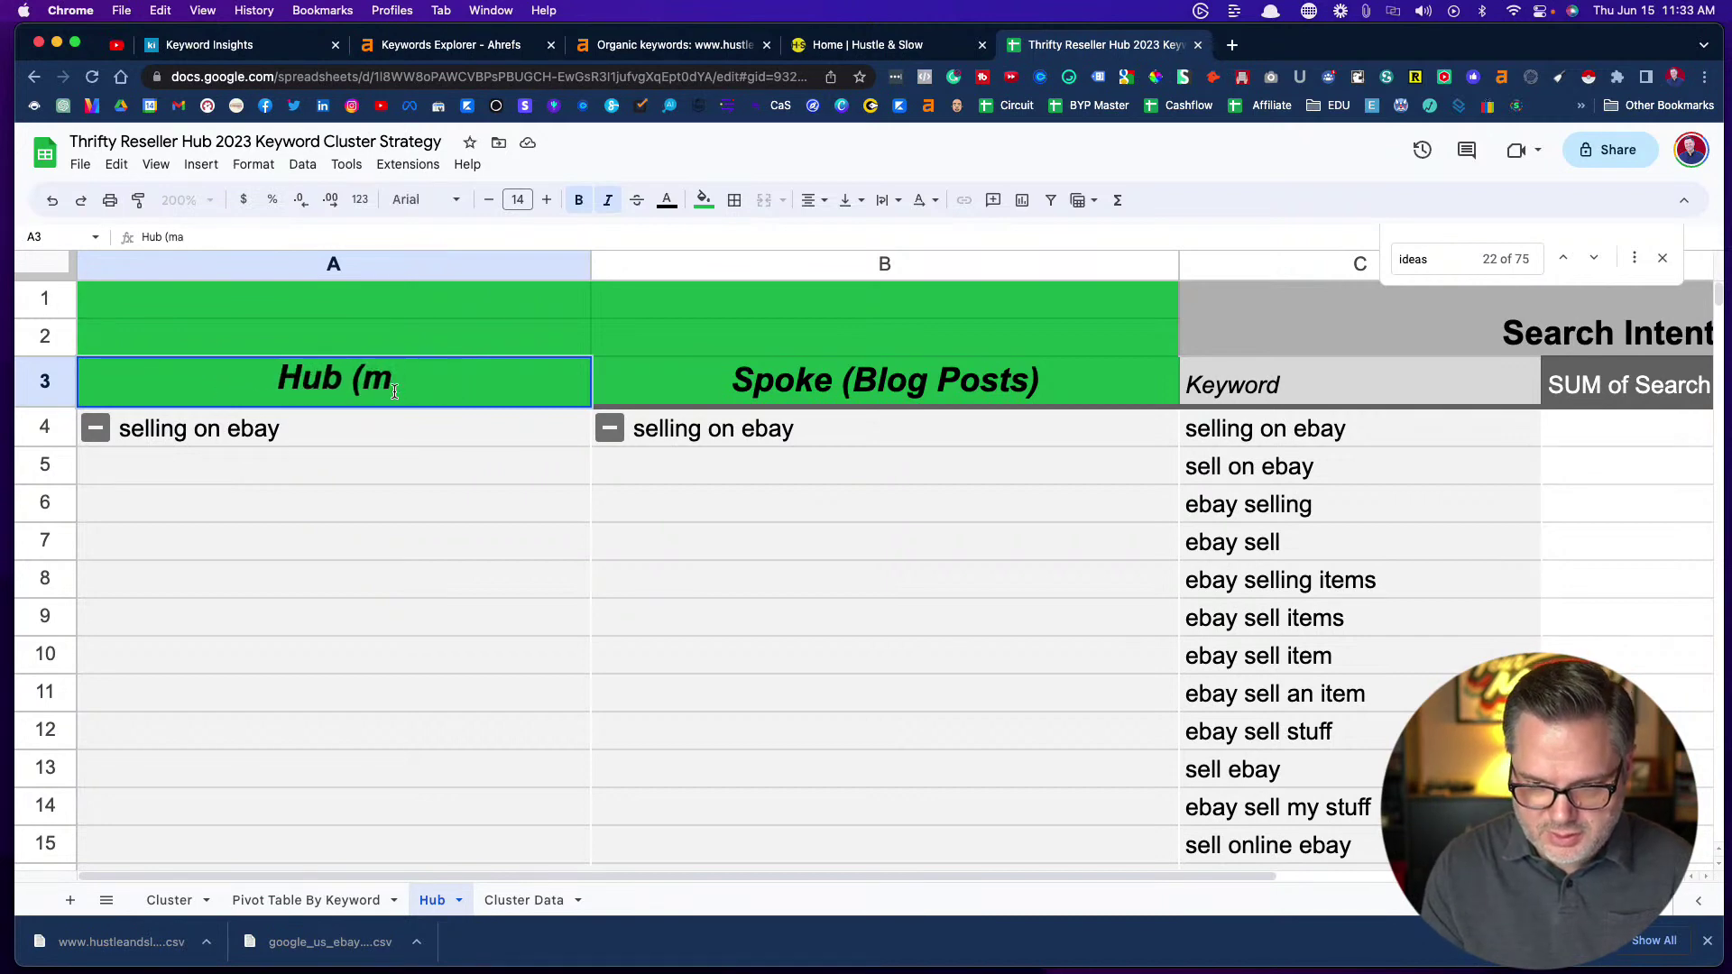
{"action": "key", "text": "BackSpace"}
{"action": "type", "text": "See "}
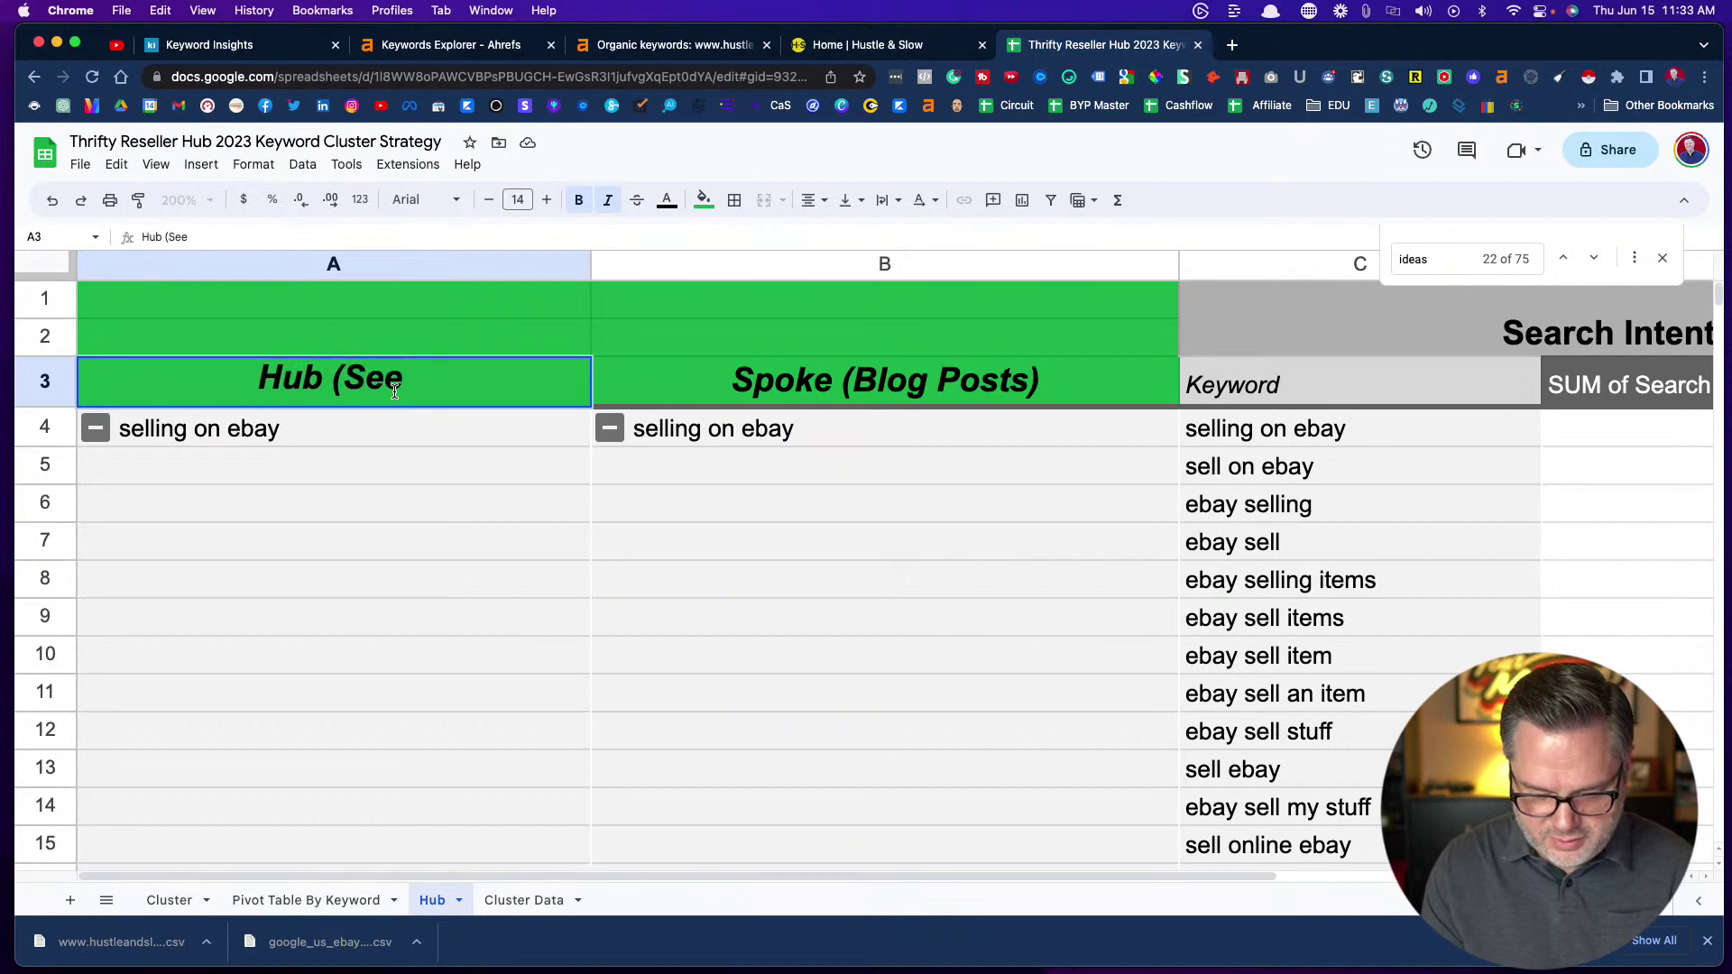
{"action": "type", "text": "topic)"}
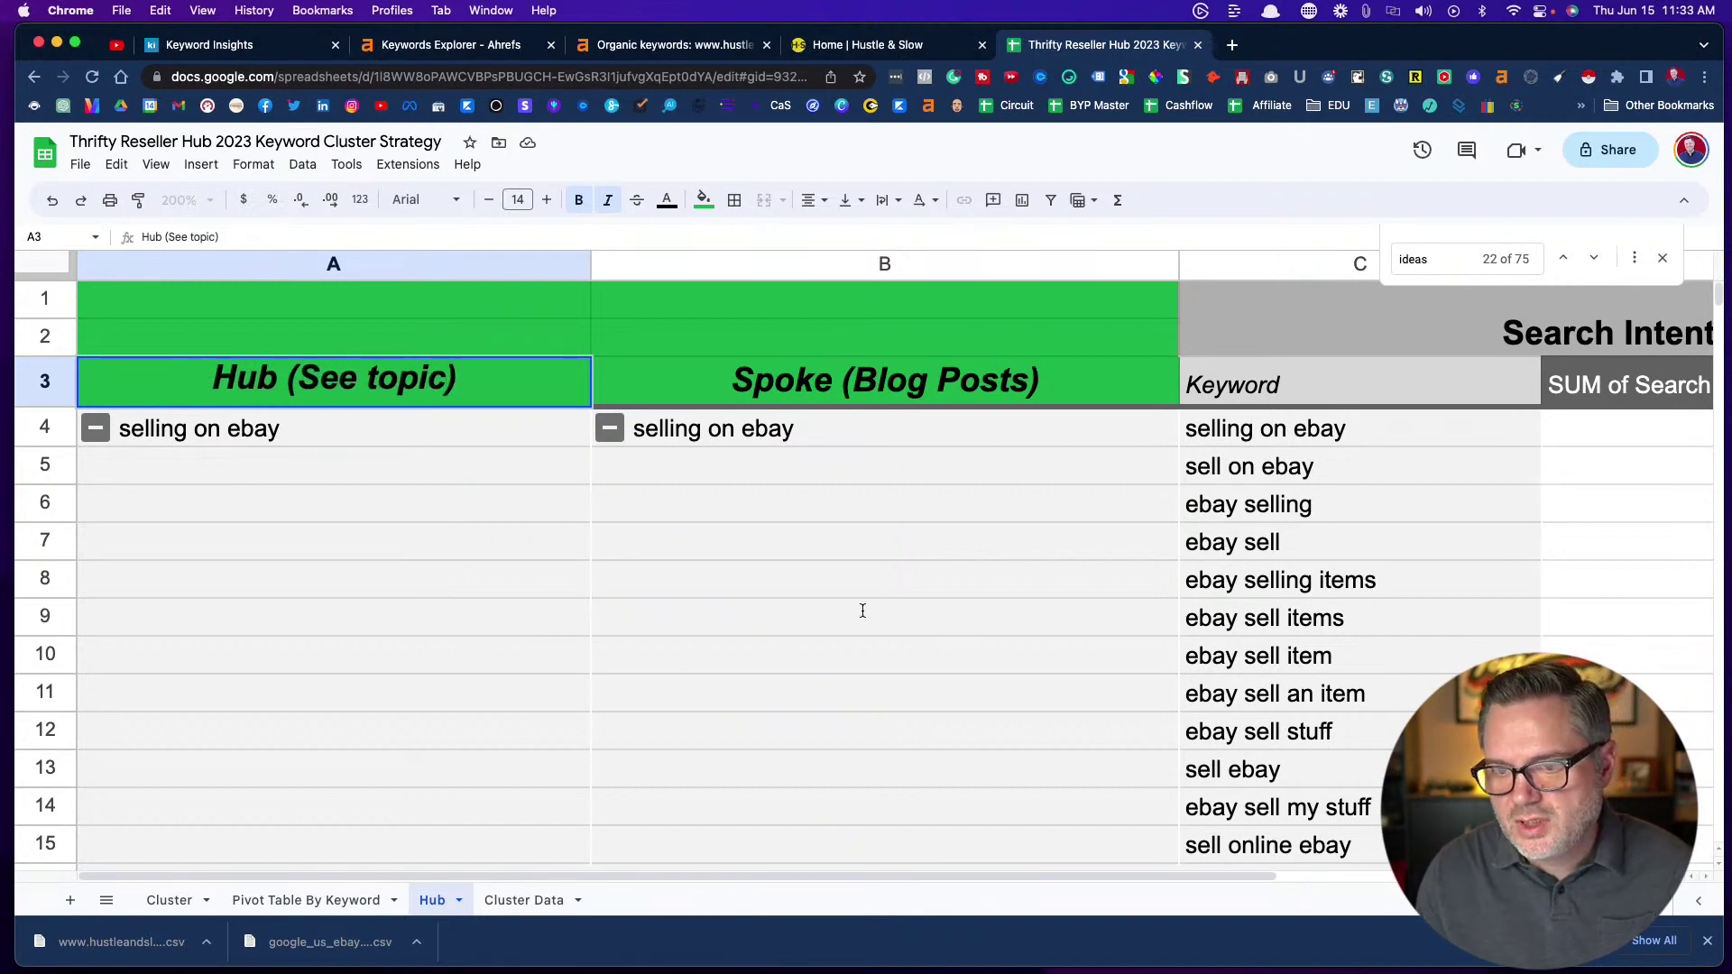
{"action": "left_click", "coordinate": [862, 611]}
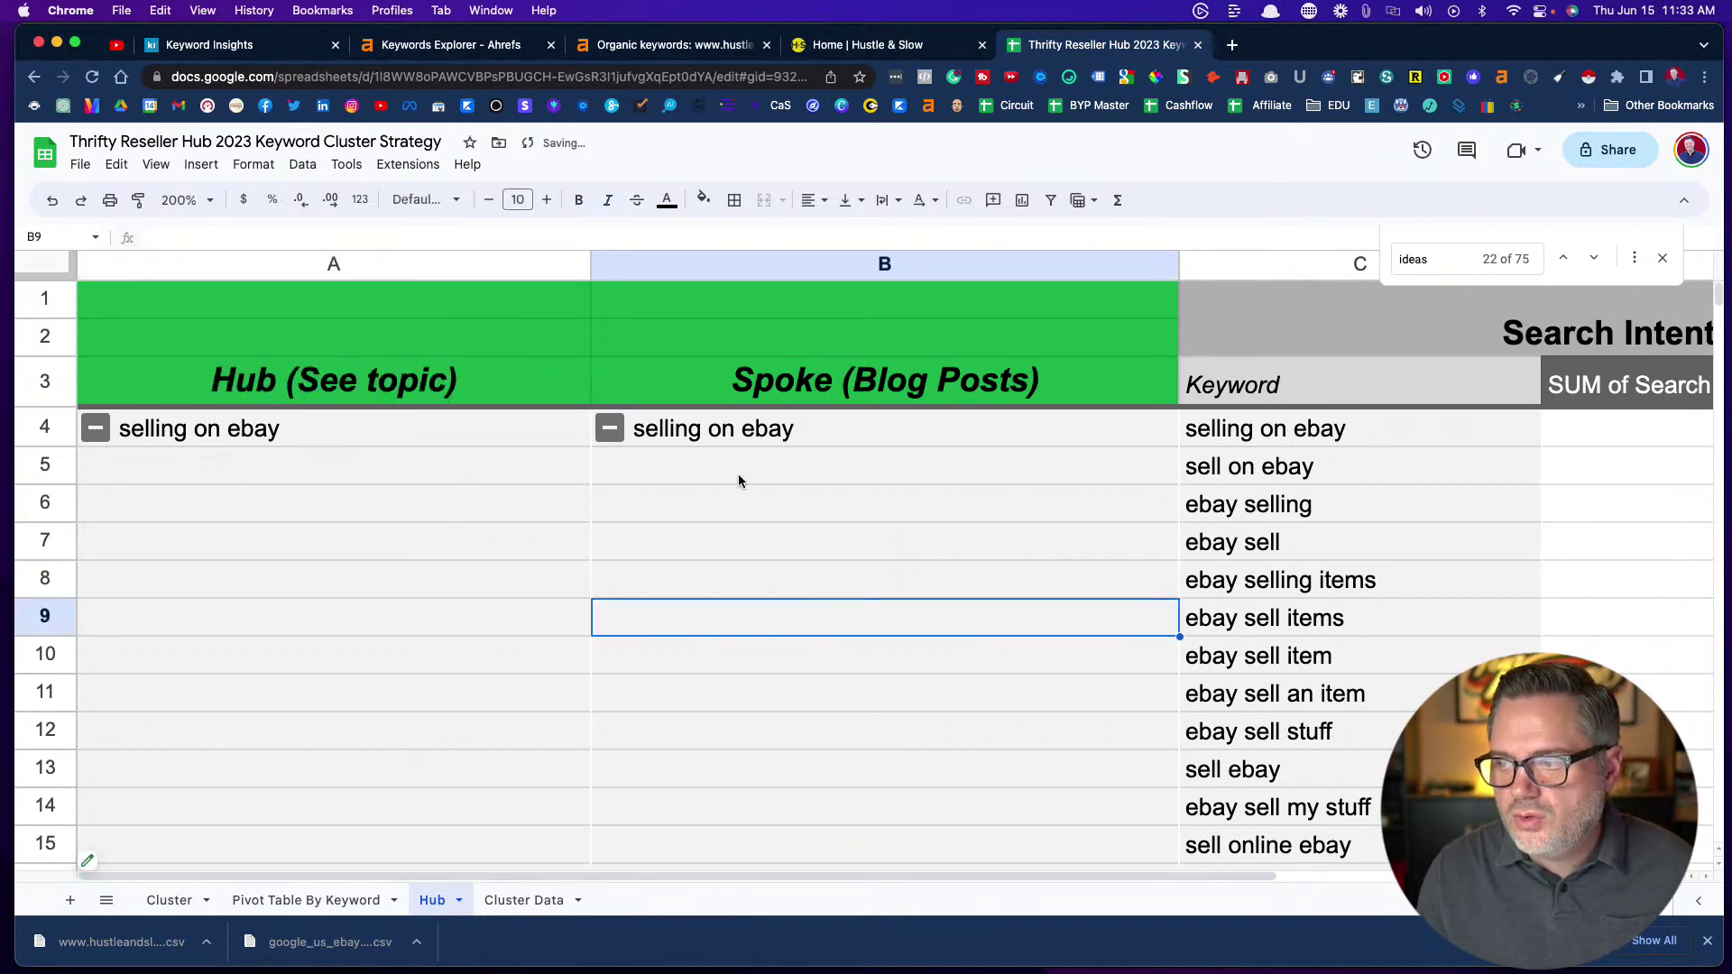
Go through the "ideas" search matches in the expanded Hub sheet, from broke dinner ideas to ideas for the weekend
{"action": "left_click", "coordinate": [1439, 259]}
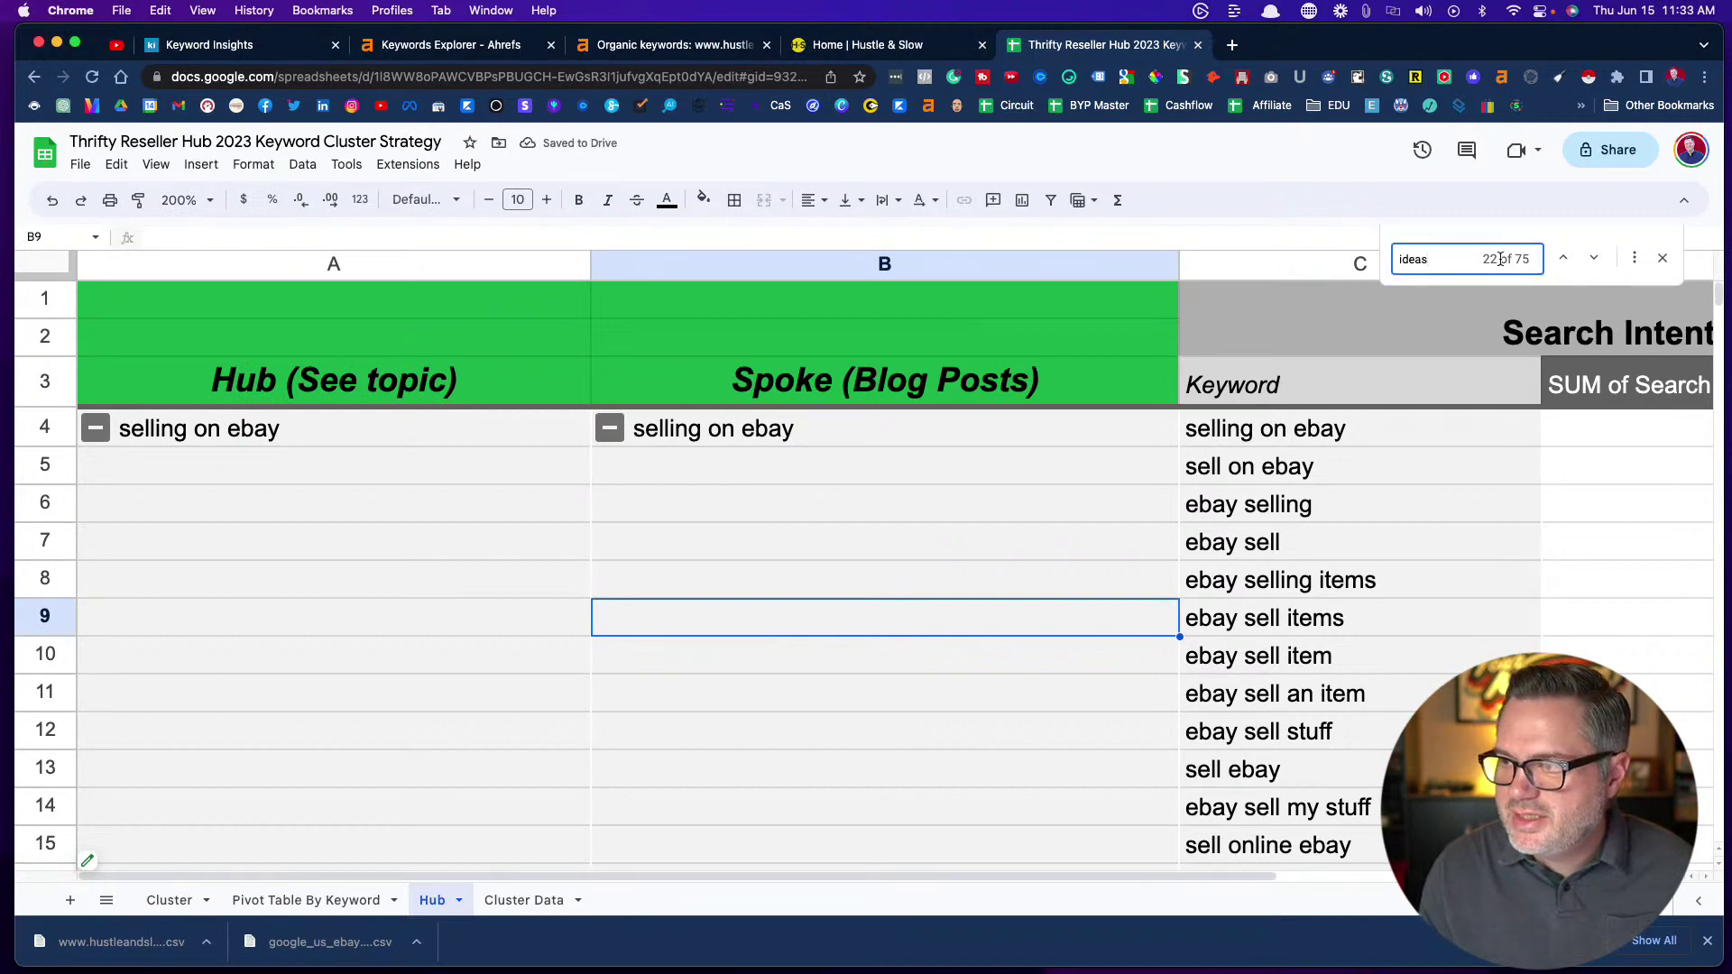
{"action": "left_click", "coordinate": [1591, 258]}
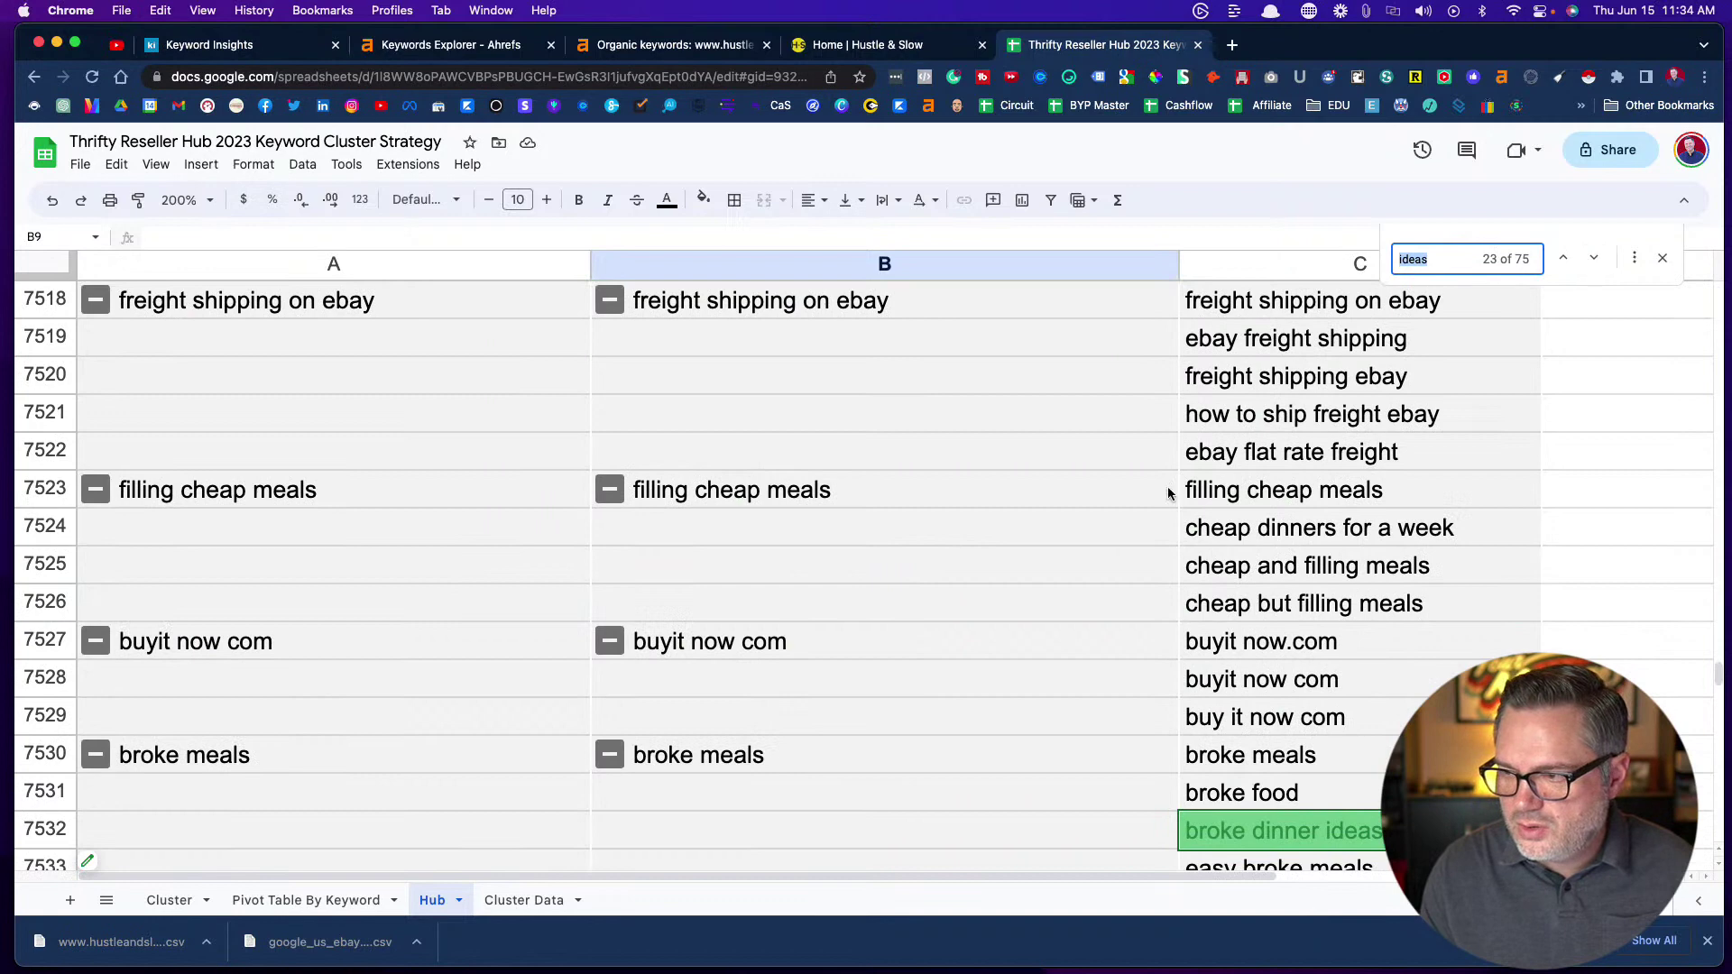
{"action": "left_click", "coordinate": [1598, 259]}
{"action": "left_click", "coordinate": [1598, 259]}
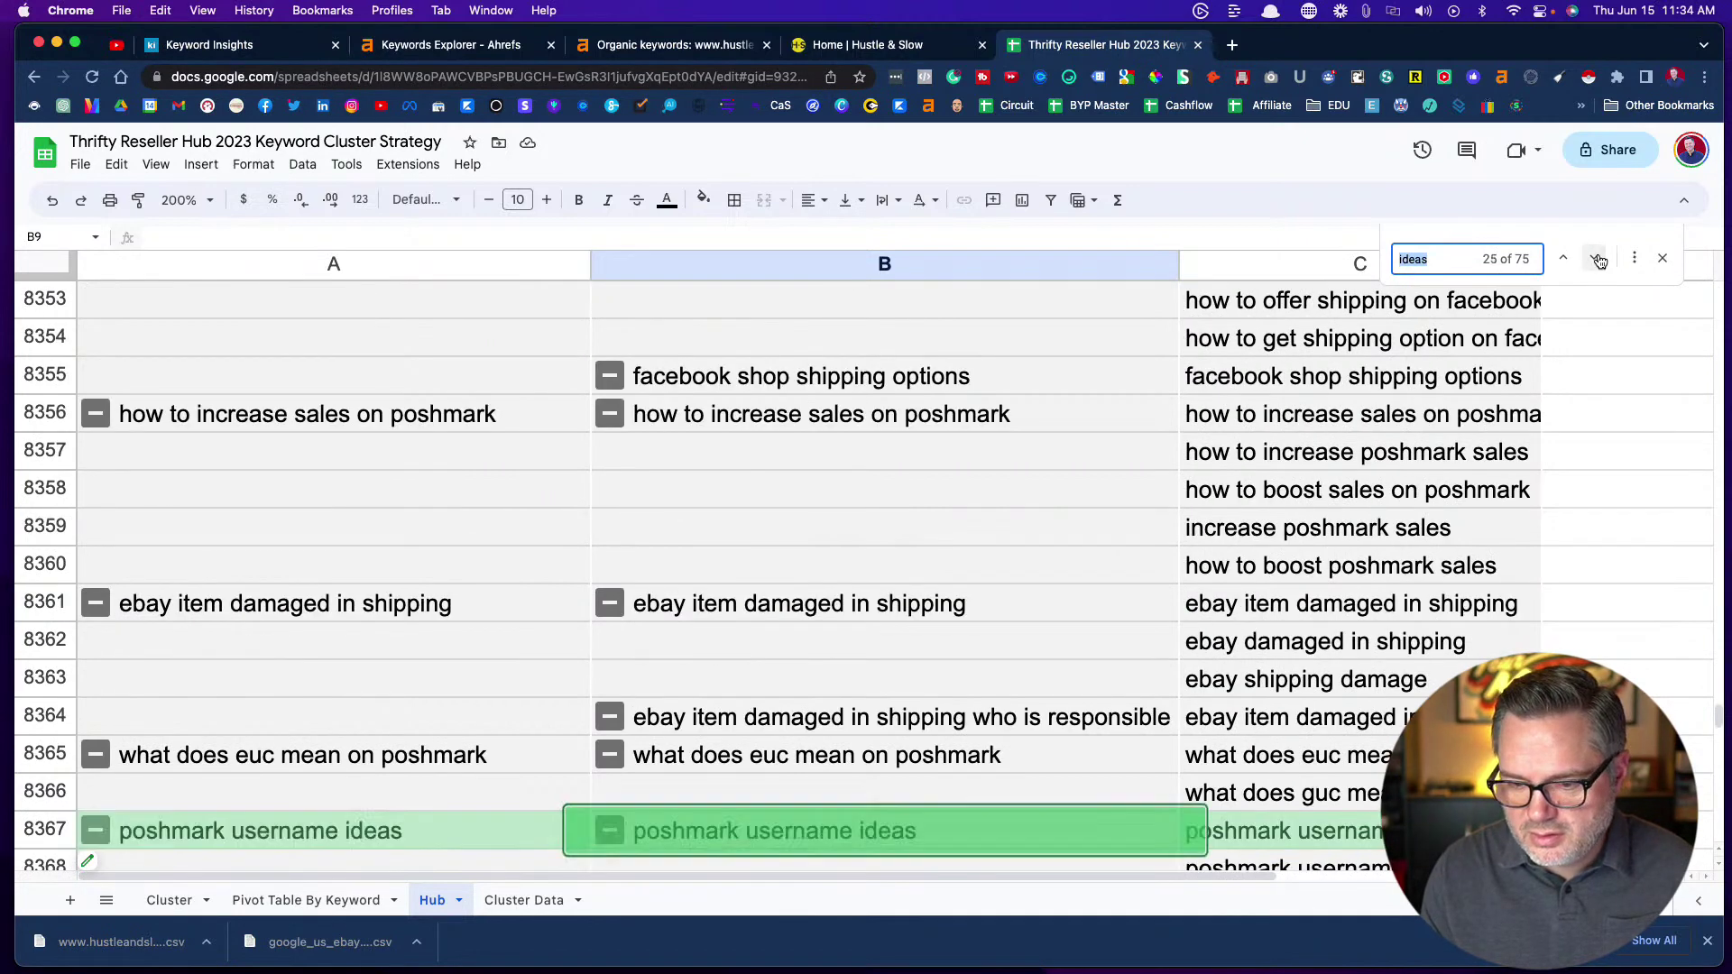
{"action": "left_click", "coordinate": [1597, 258]}
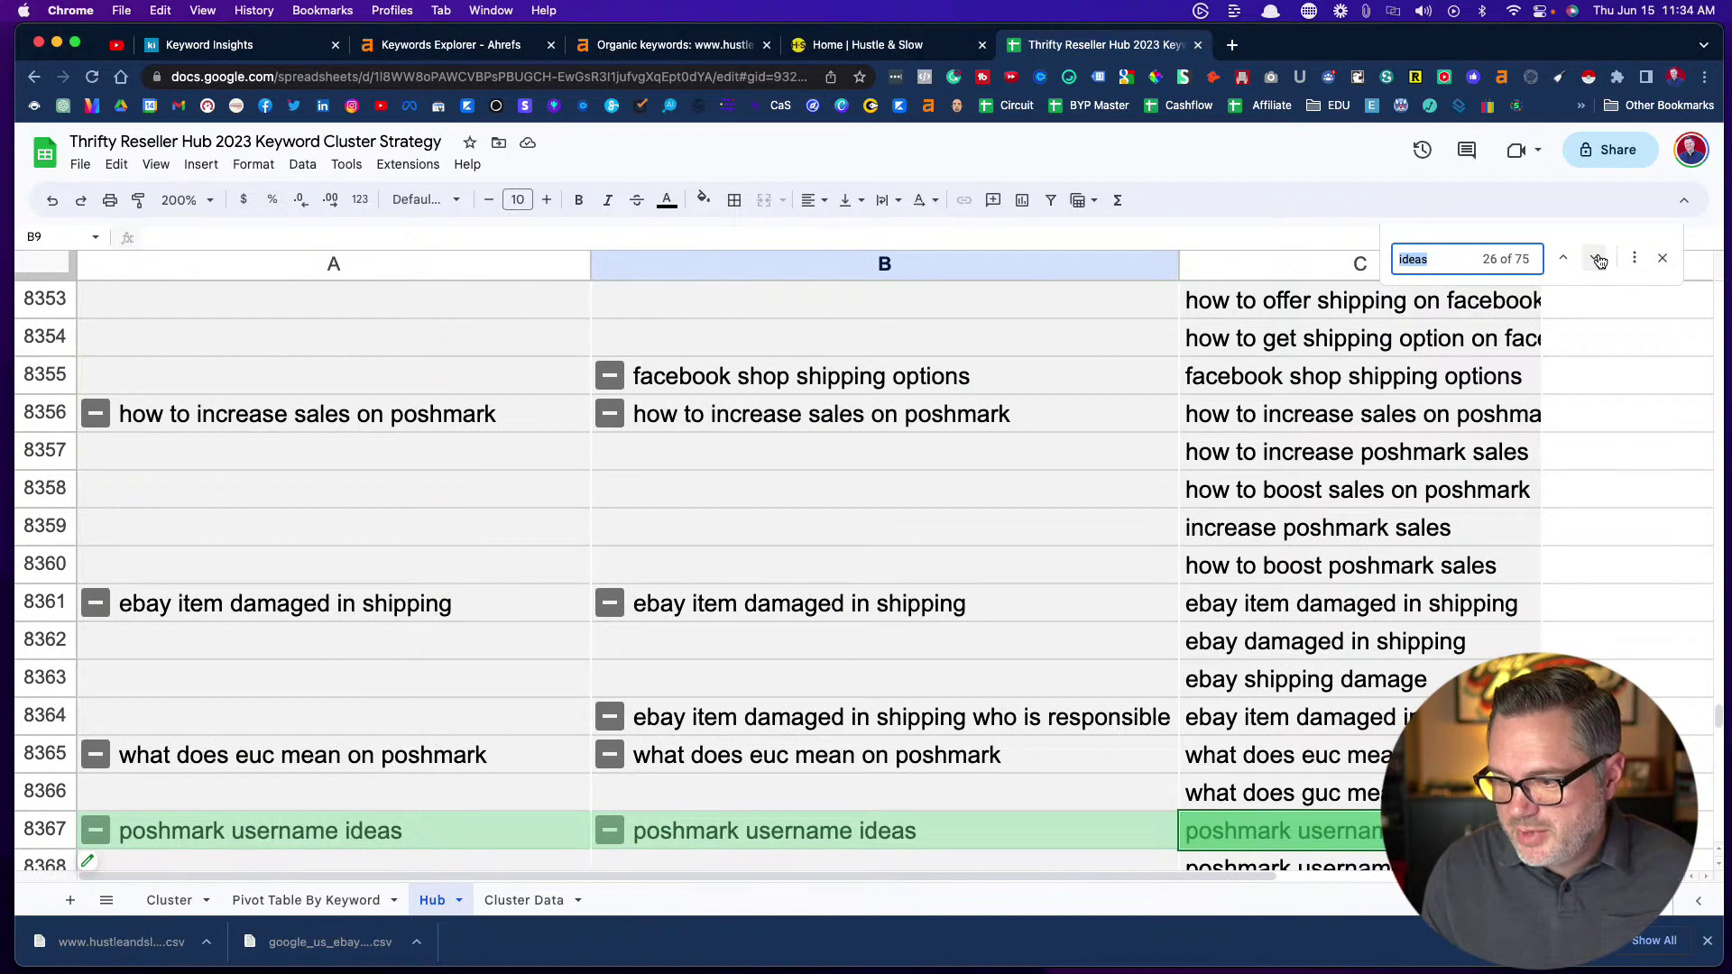
{"action": "left_click", "coordinate": [1598, 259]}
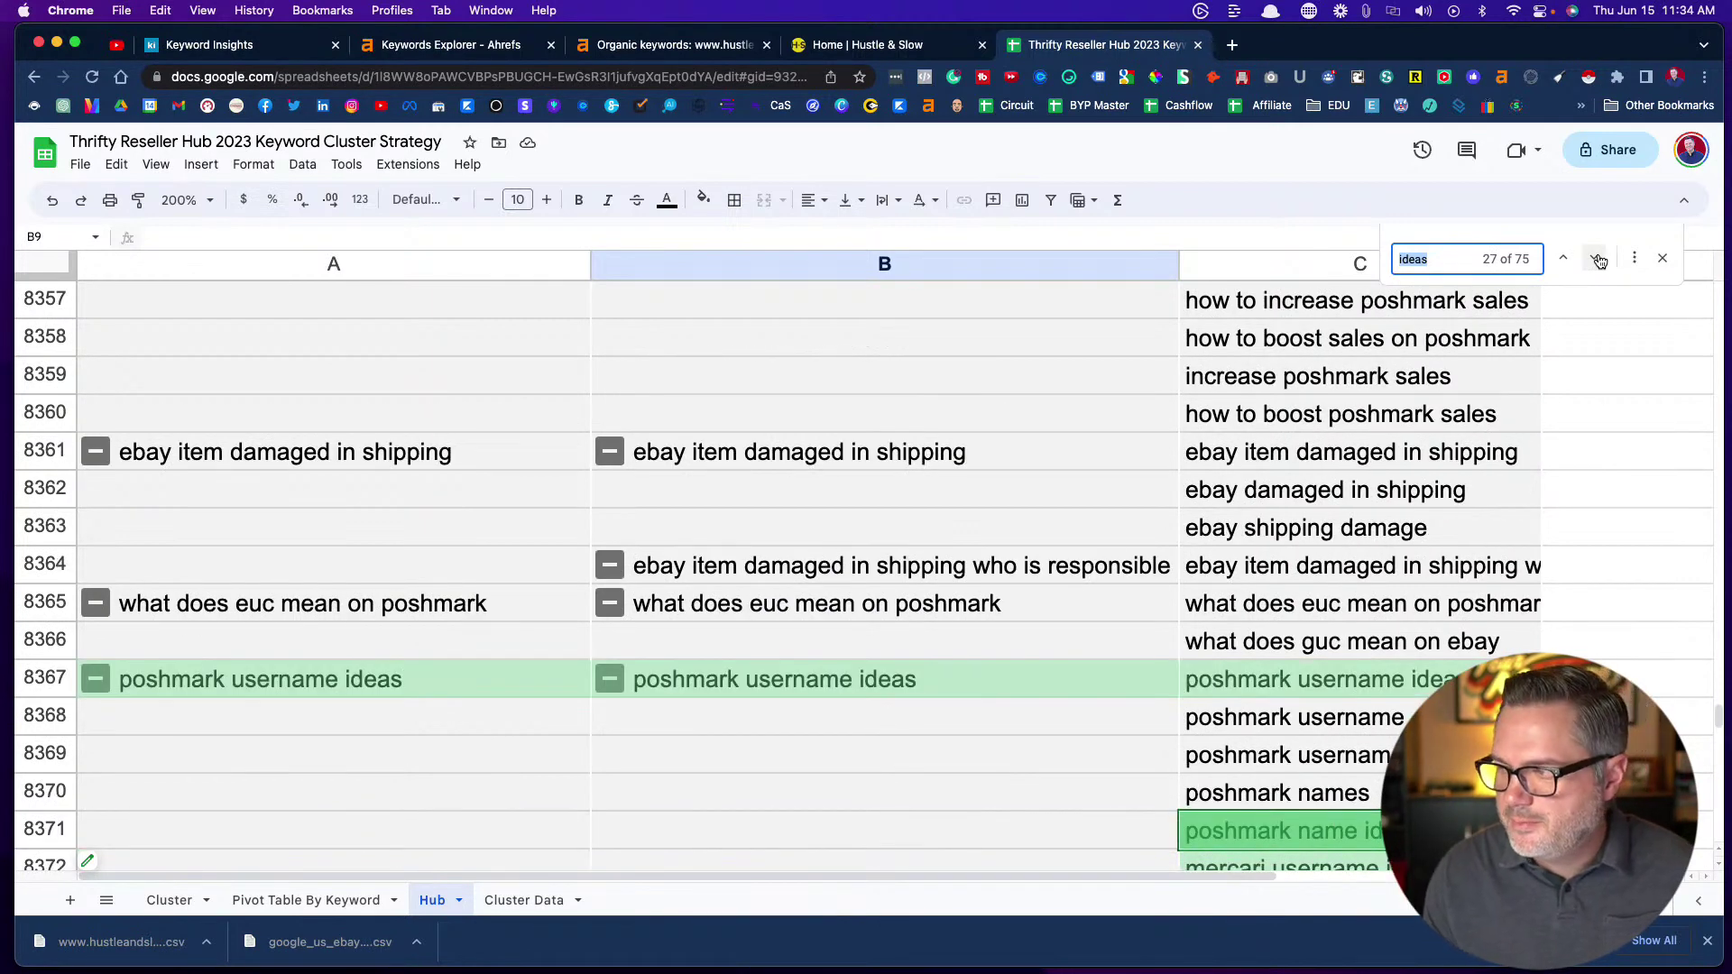
{"action": "left_click", "coordinate": [1598, 259]}
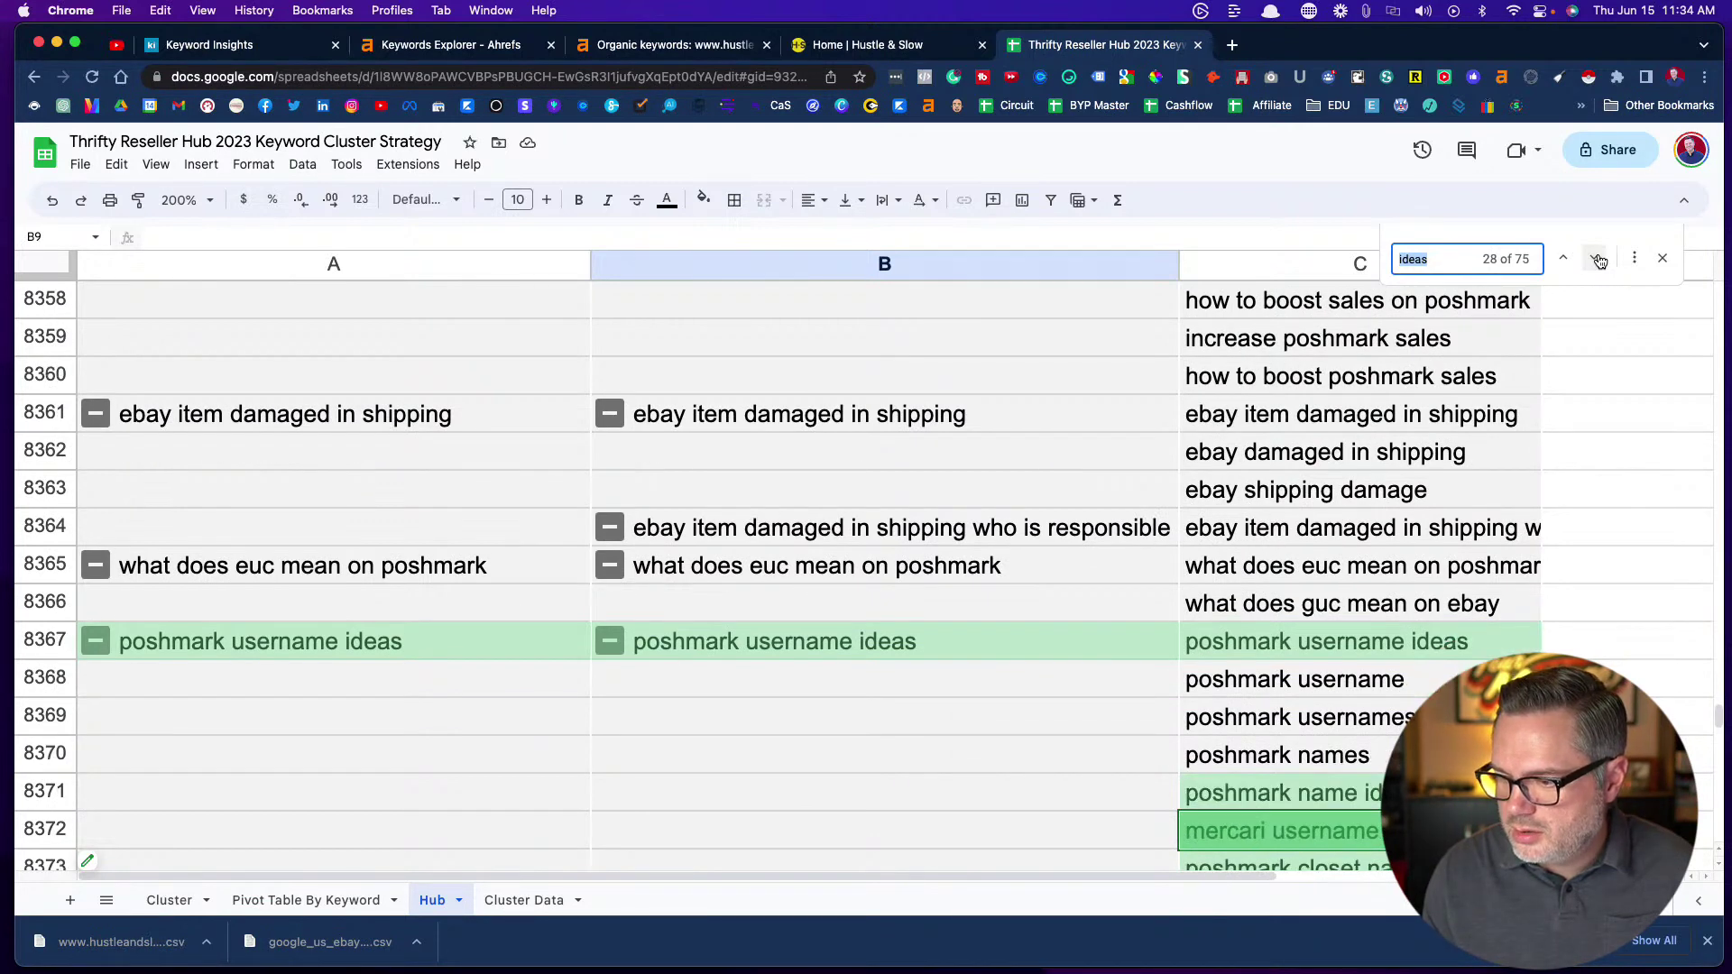
{"action": "left_click", "coordinate": [1598, 259]}
{"action": "left_click", "coordinate": [1598, 259]}
{"action": "left_click", "coordinate": [1598, 259]}
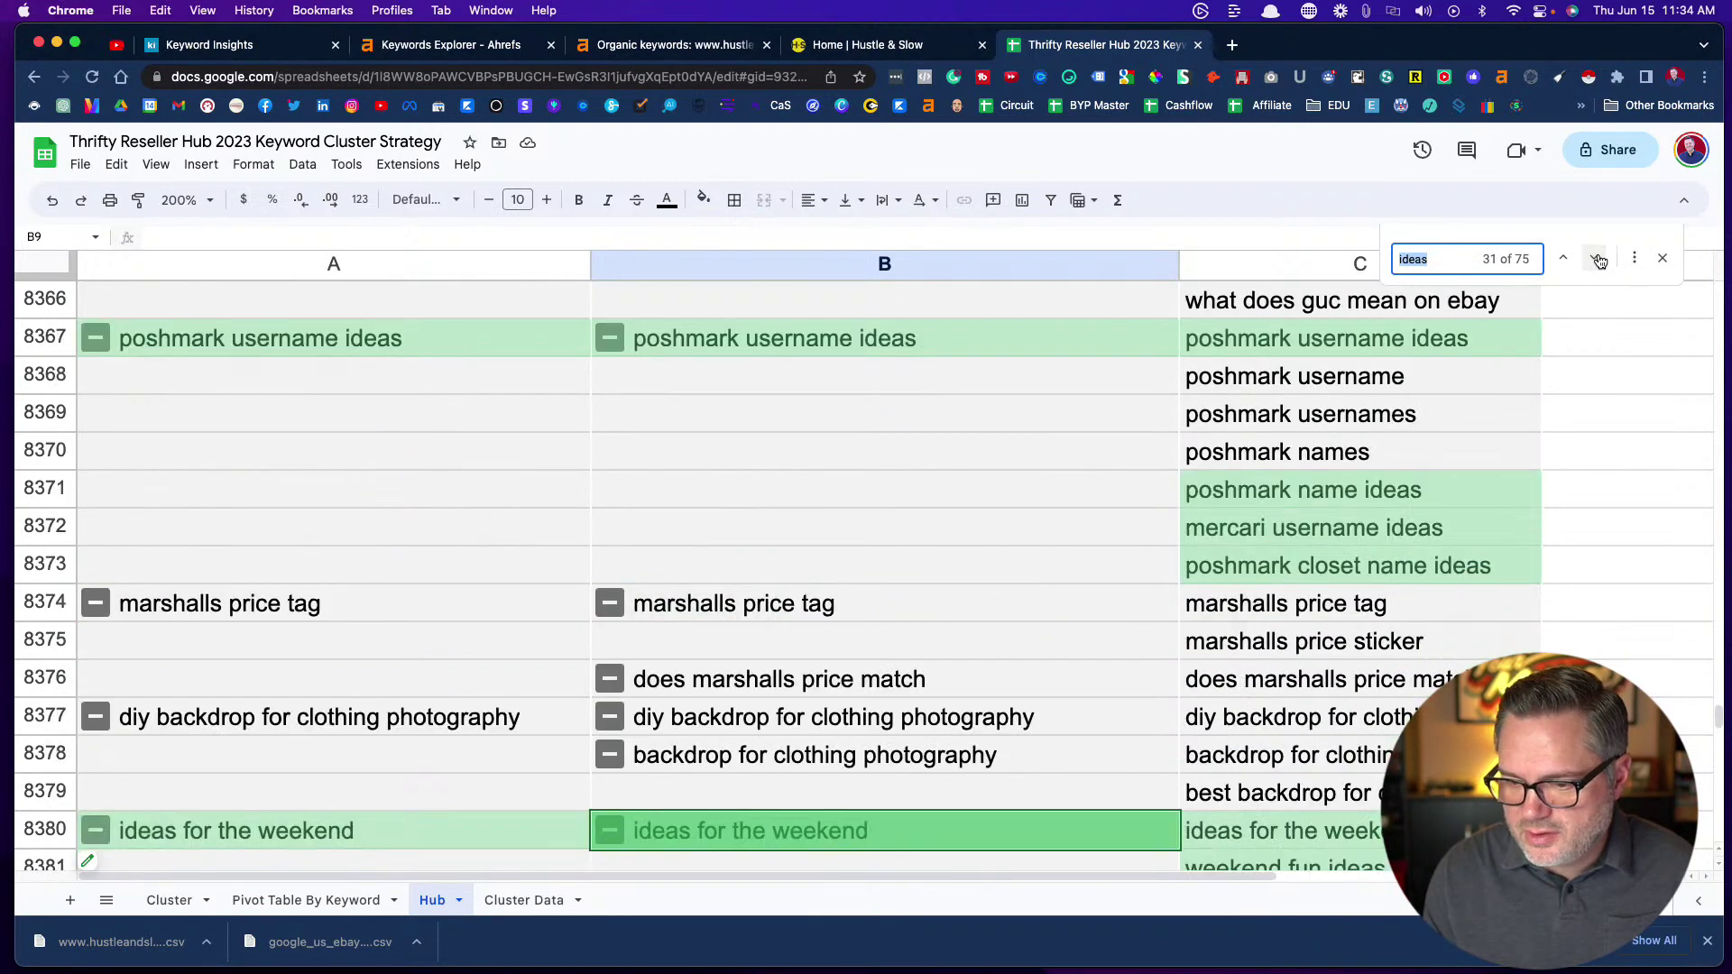
{"action": "left_click", "coordinate": [1598, 258]}
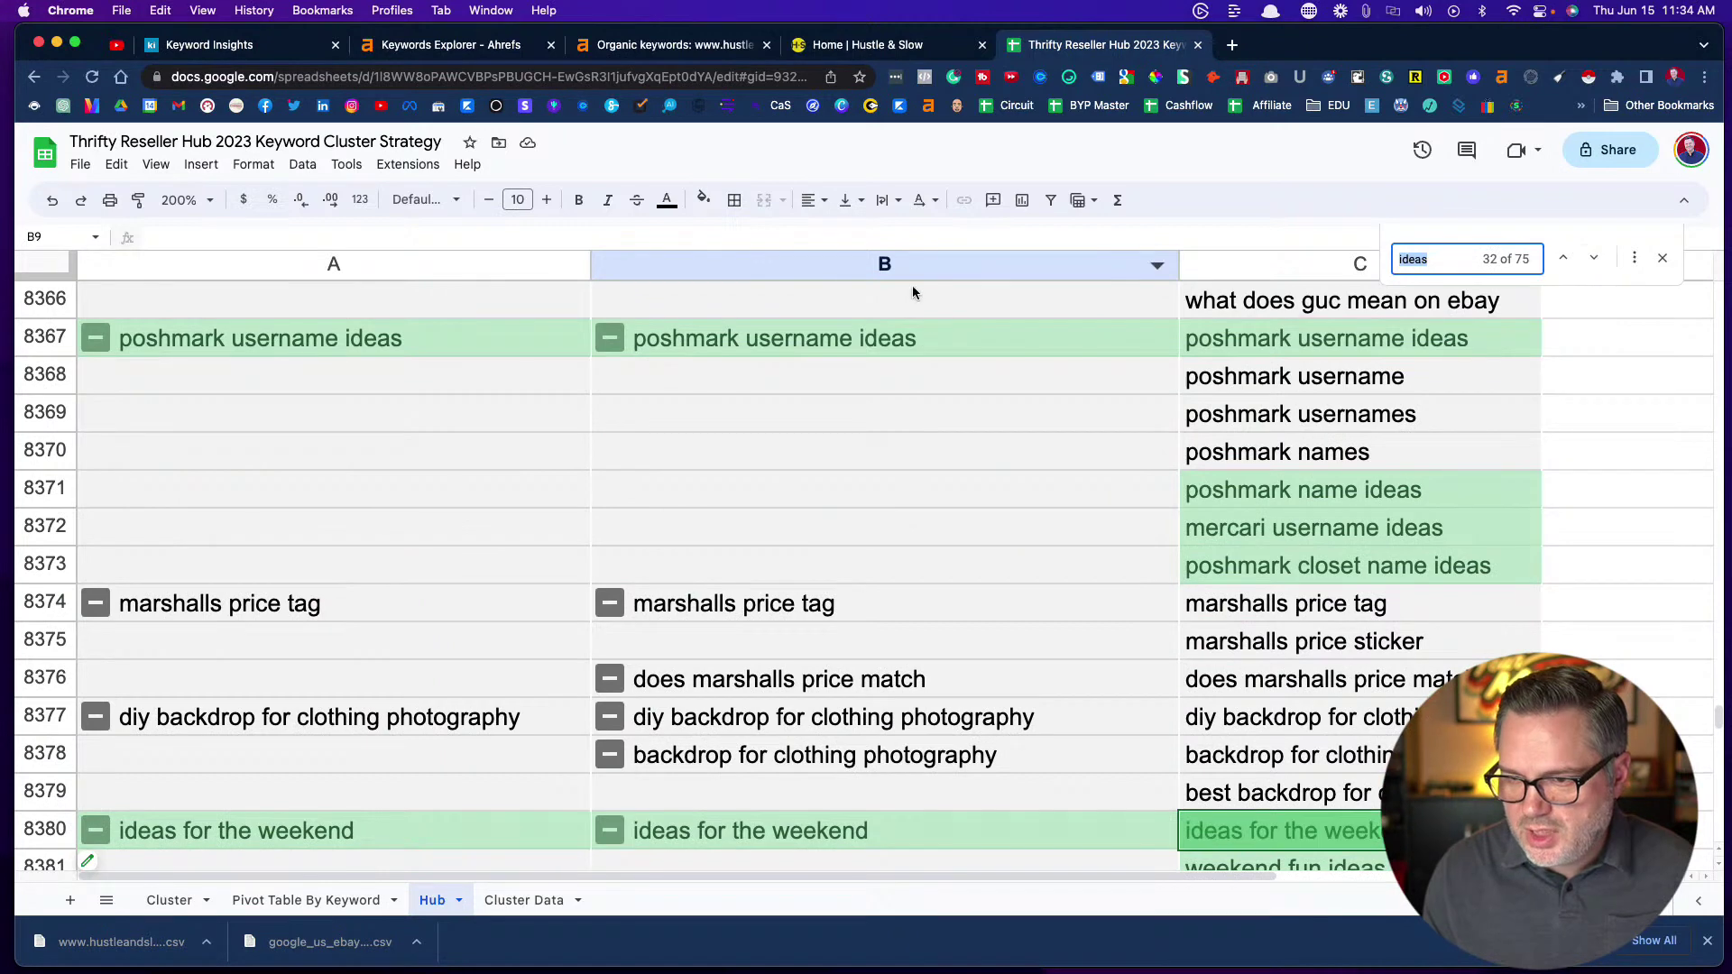
Collapse all entries in the Spoke (Blog Posts) column and return to the start of the sheet
{"action": "right_click", "coordinate": [606, 607]}
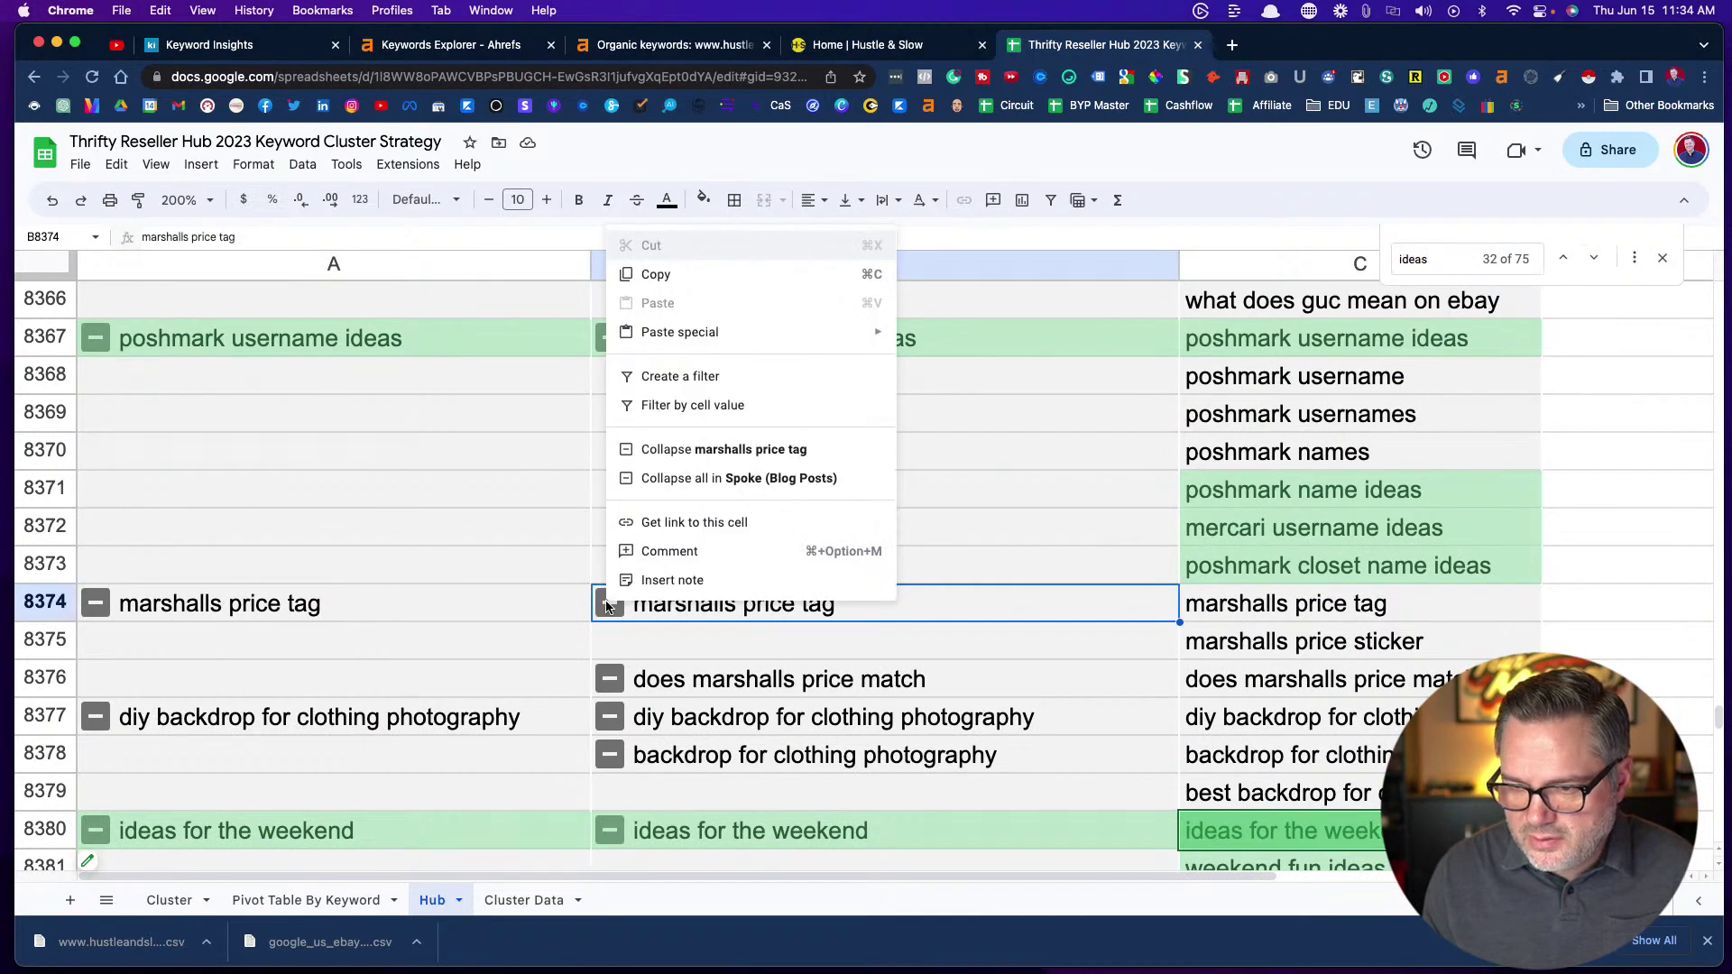
{"action": "left_click", "coordinate": [672, 484]}
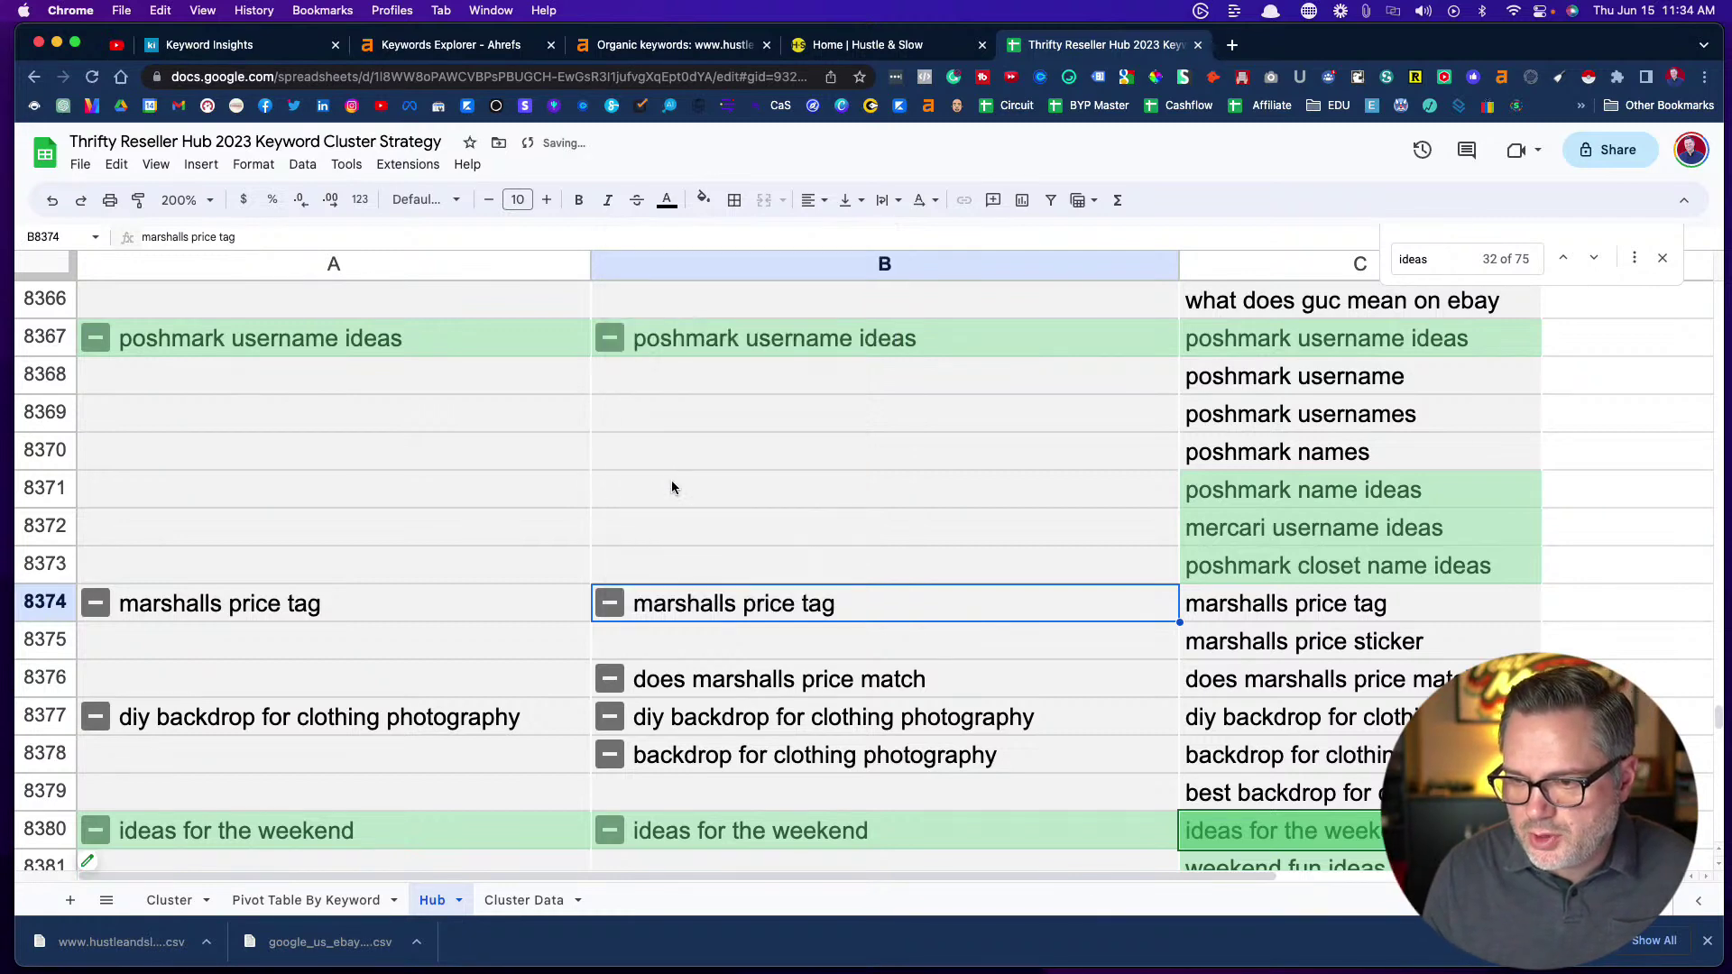
{"action": "scroll", "coordinate": [671, 487], "scroll_direction": "up", "scroll_amount": 15}
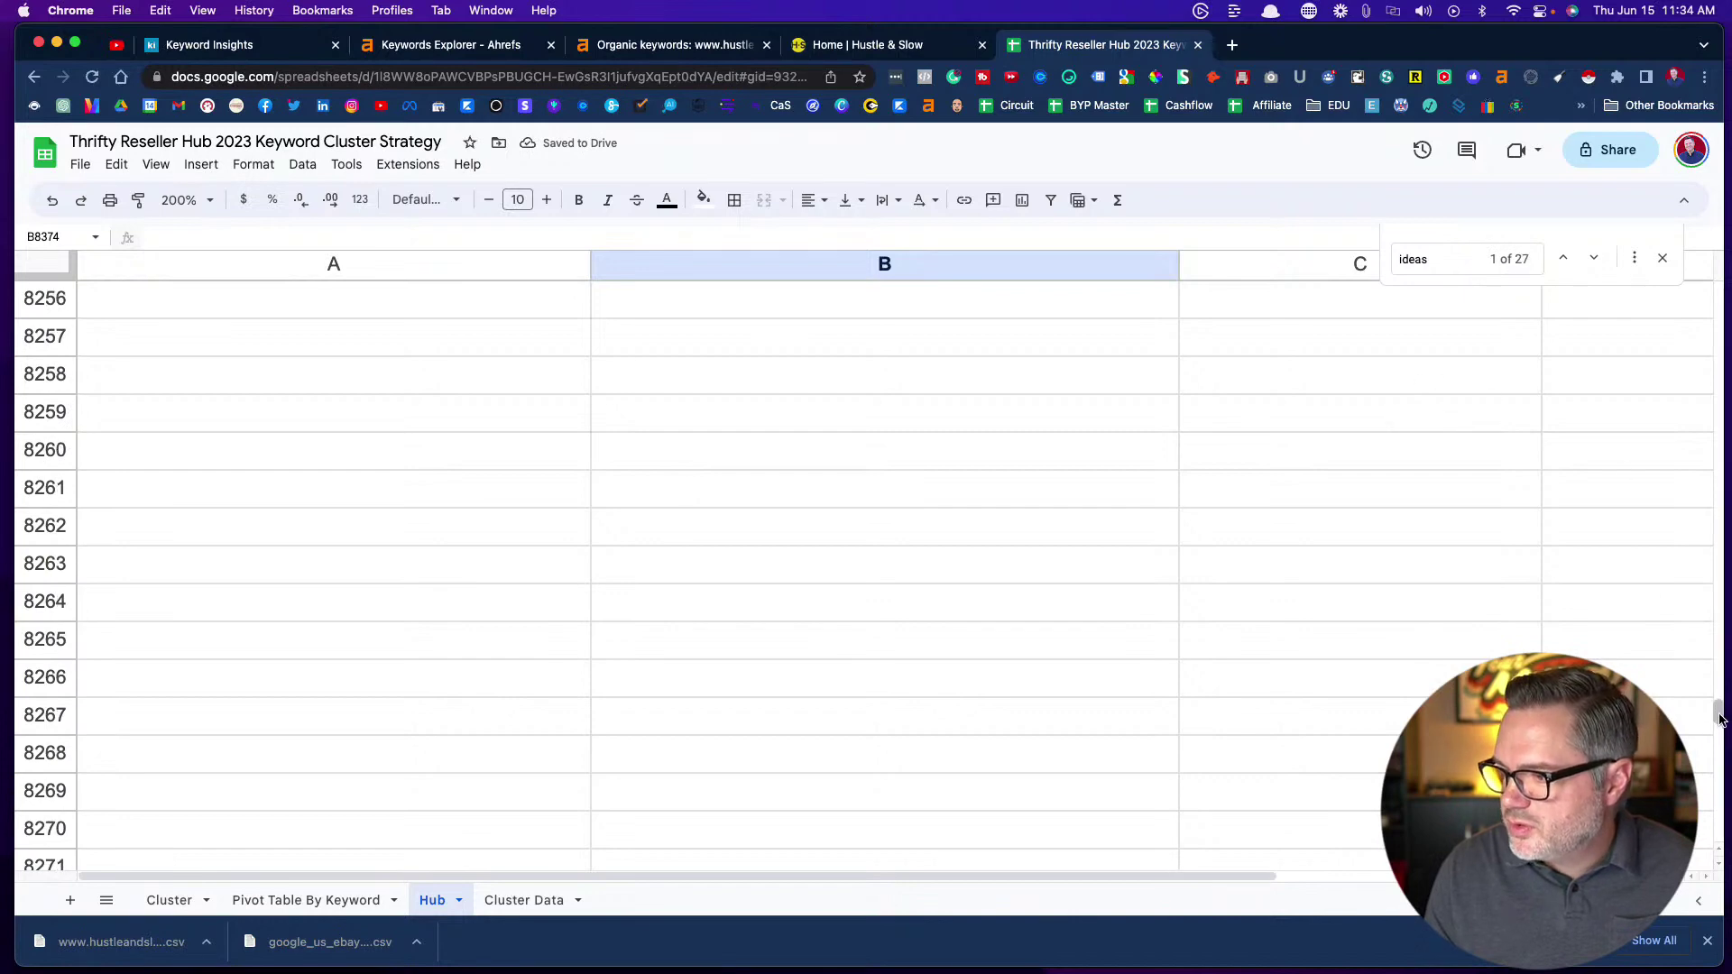
{"action": "left_click_drag", "start_coordinate": [1722, 713], "coordinate": [1724, 242]}
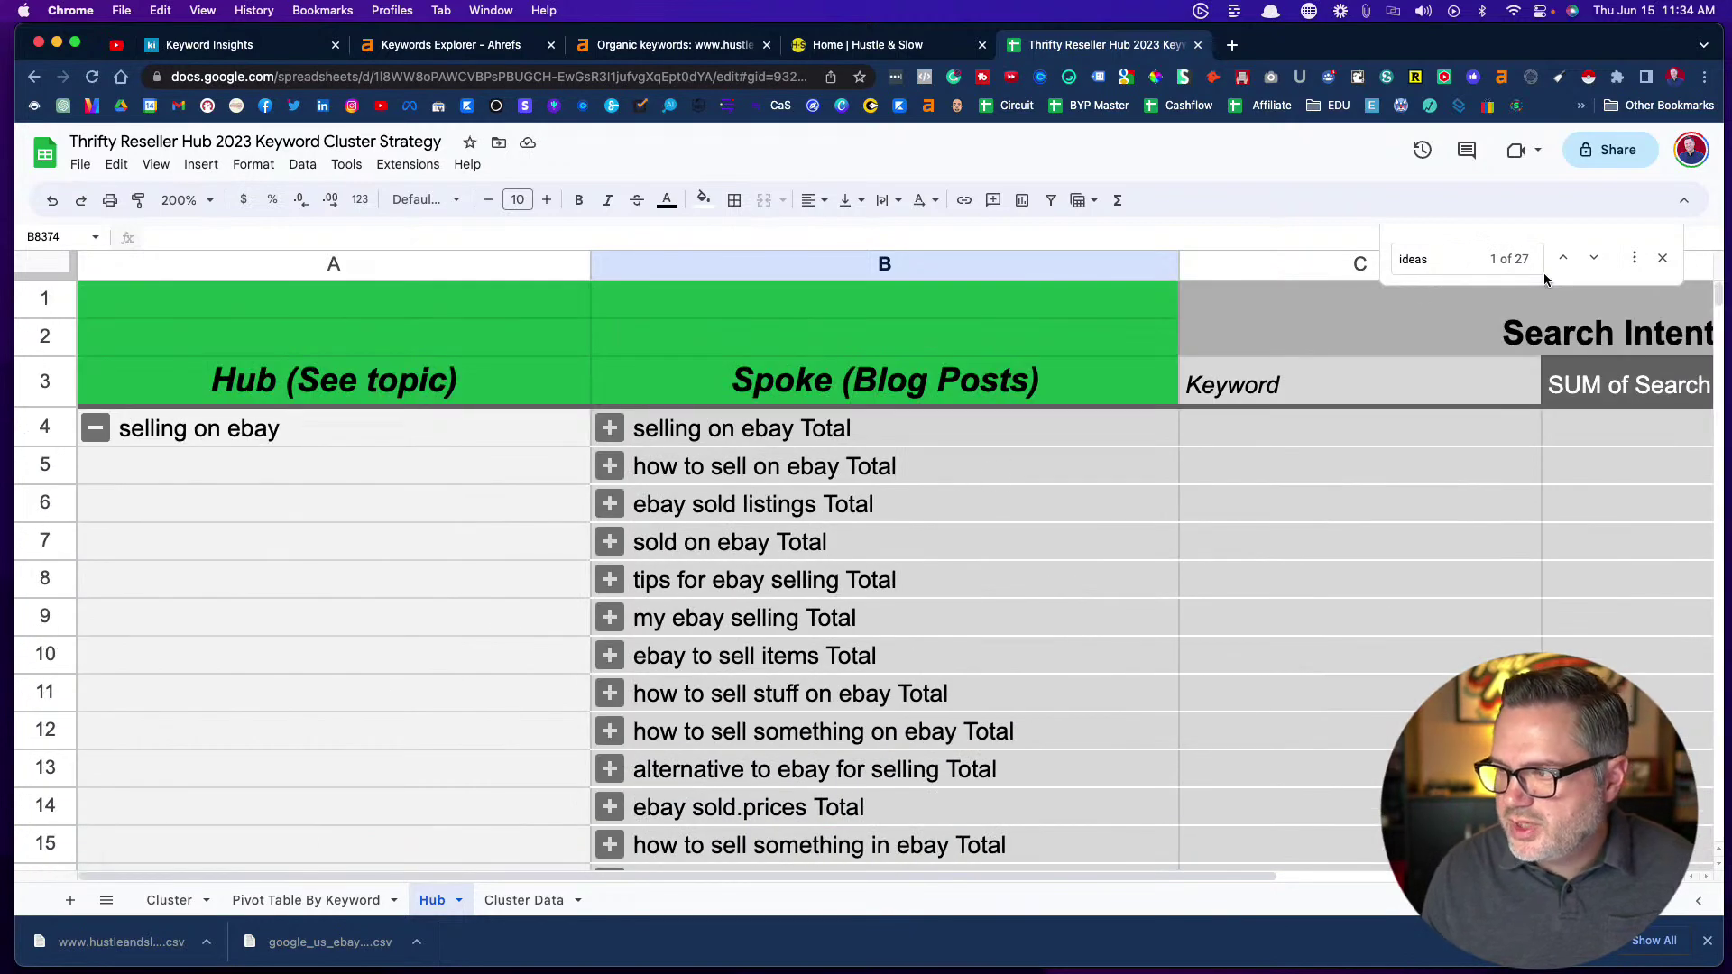
Go through the "ideas" matches among the collapsed spokes, from pink gifts ideas to ebay inventory storage ideas and its neighbouring hubs
{"action": "left_click", "coordinate": [1594, 260]}
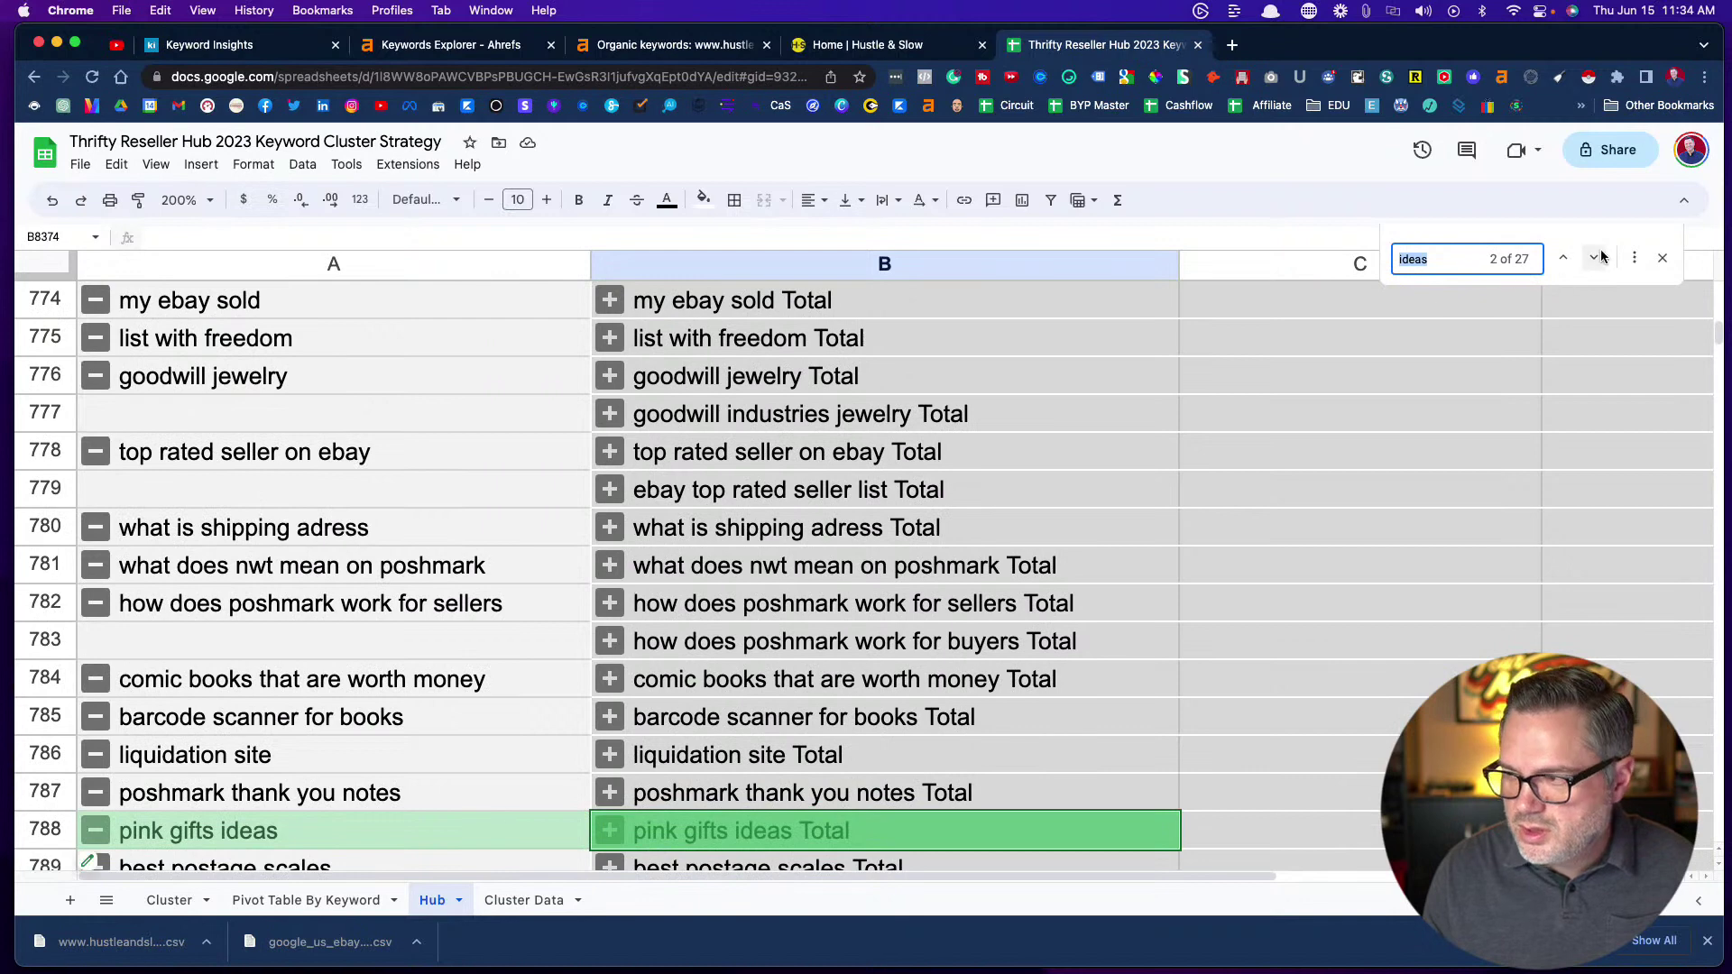
{"action": "left_click", "coordinate": [1596, 260]}
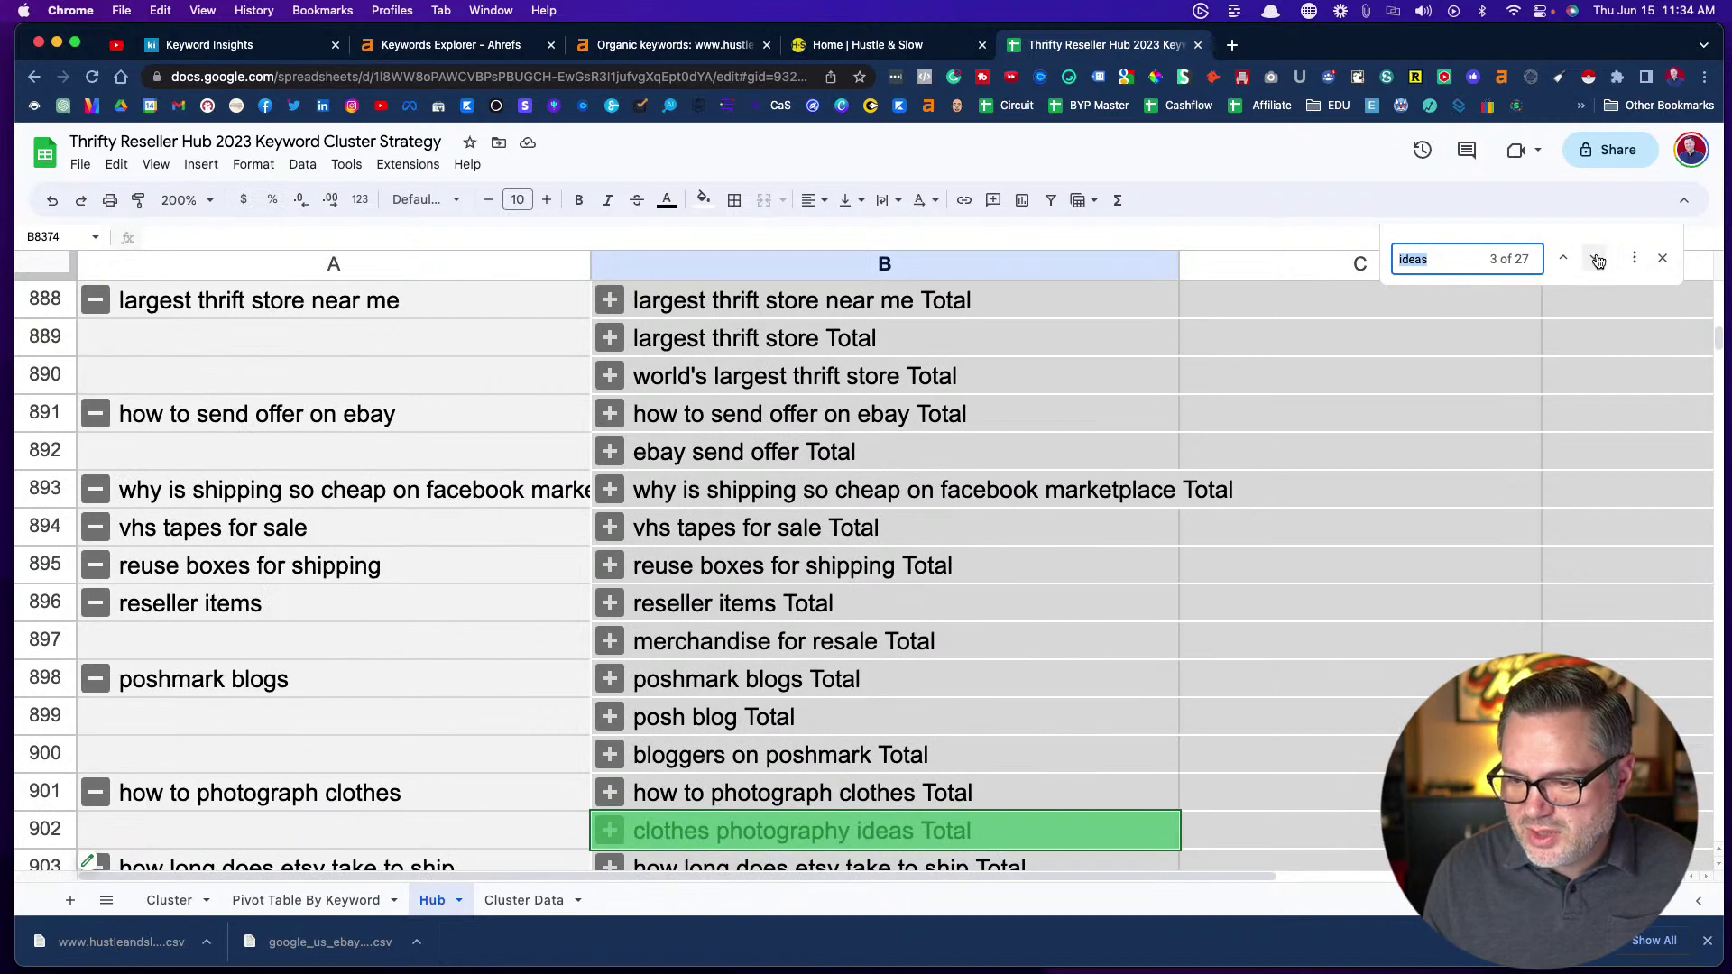
{"action": "left_click", "coordinate": [1598, 260]}
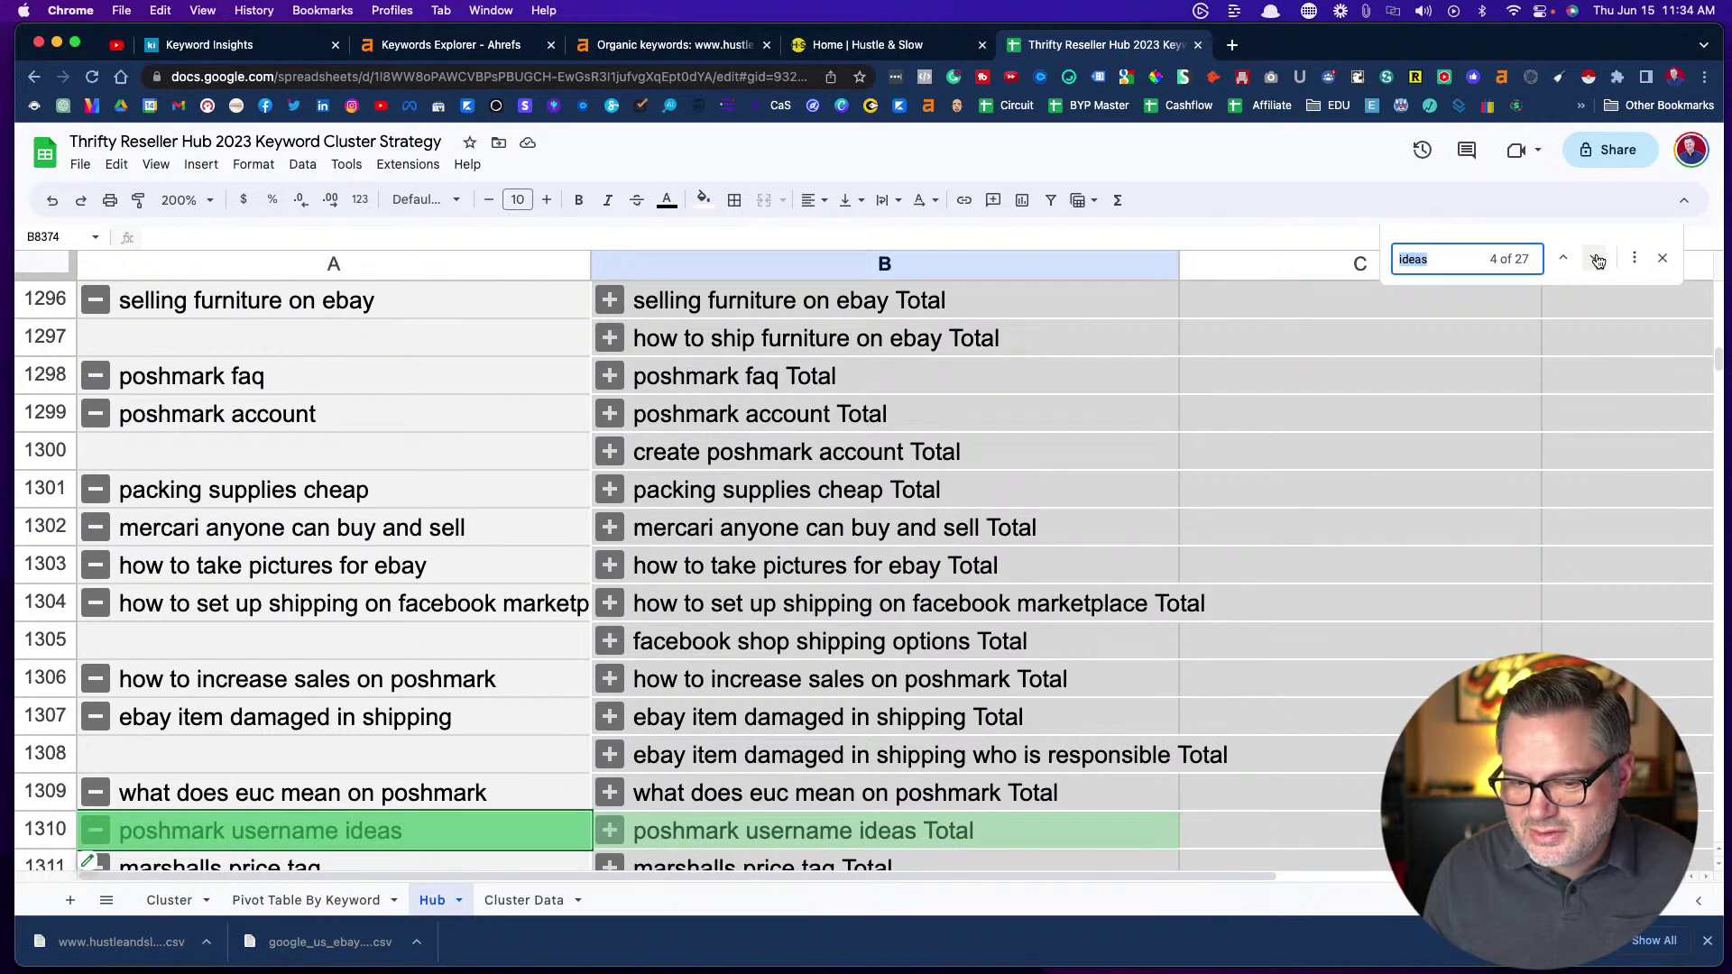
{"action": "left_click", "coordinate": [1598, 261]}
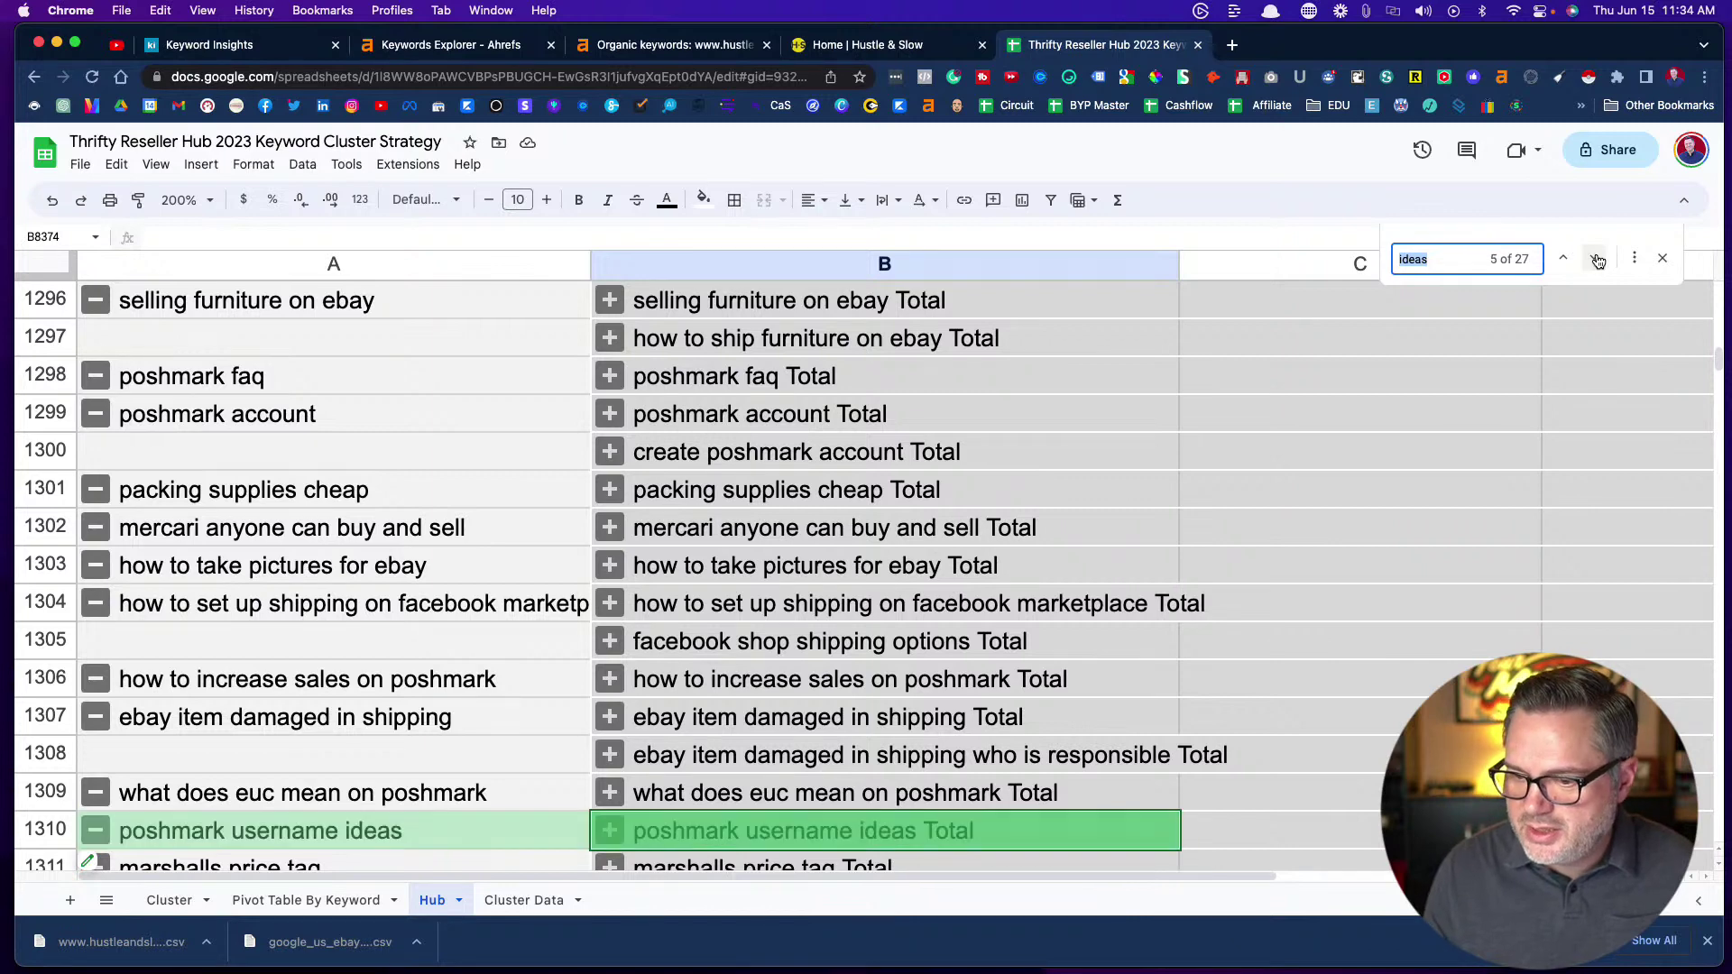
{"action": "left_click", "coordinate": [1597, 261]}
{"action": "left_click", "coordinate": [1598, 261]}
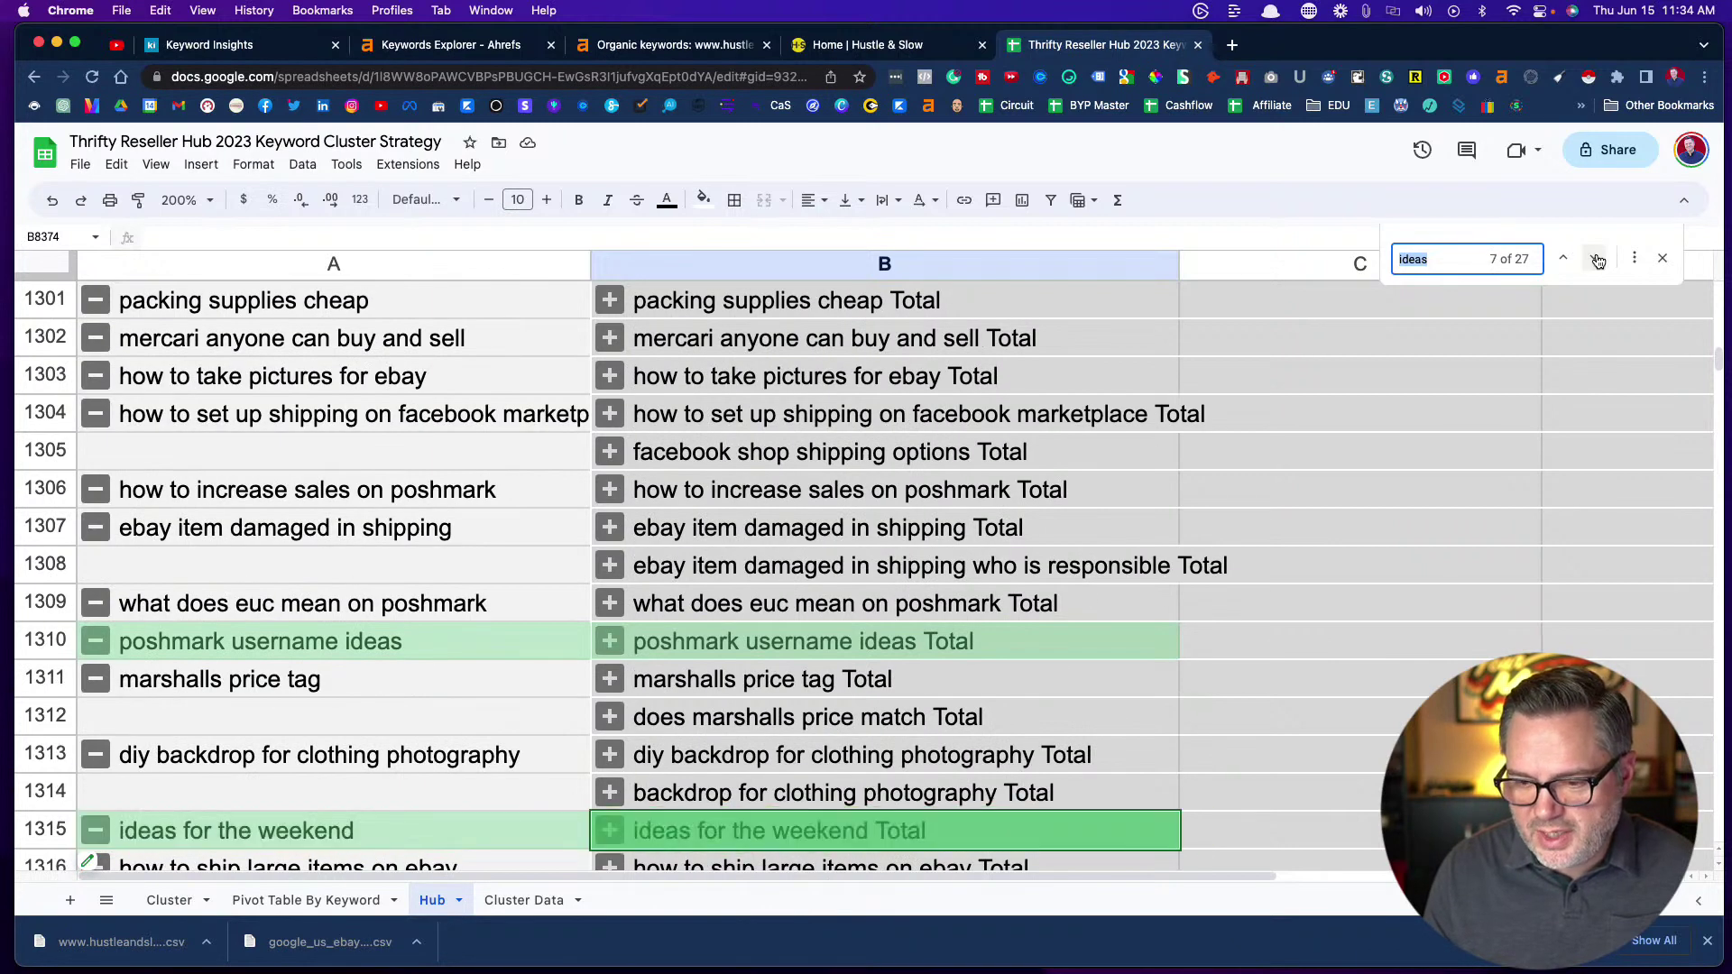
{"action": "left_click", "coordinate": [1598, 260]}
{"action": "left_click", "coordinate": [1598, 261]}
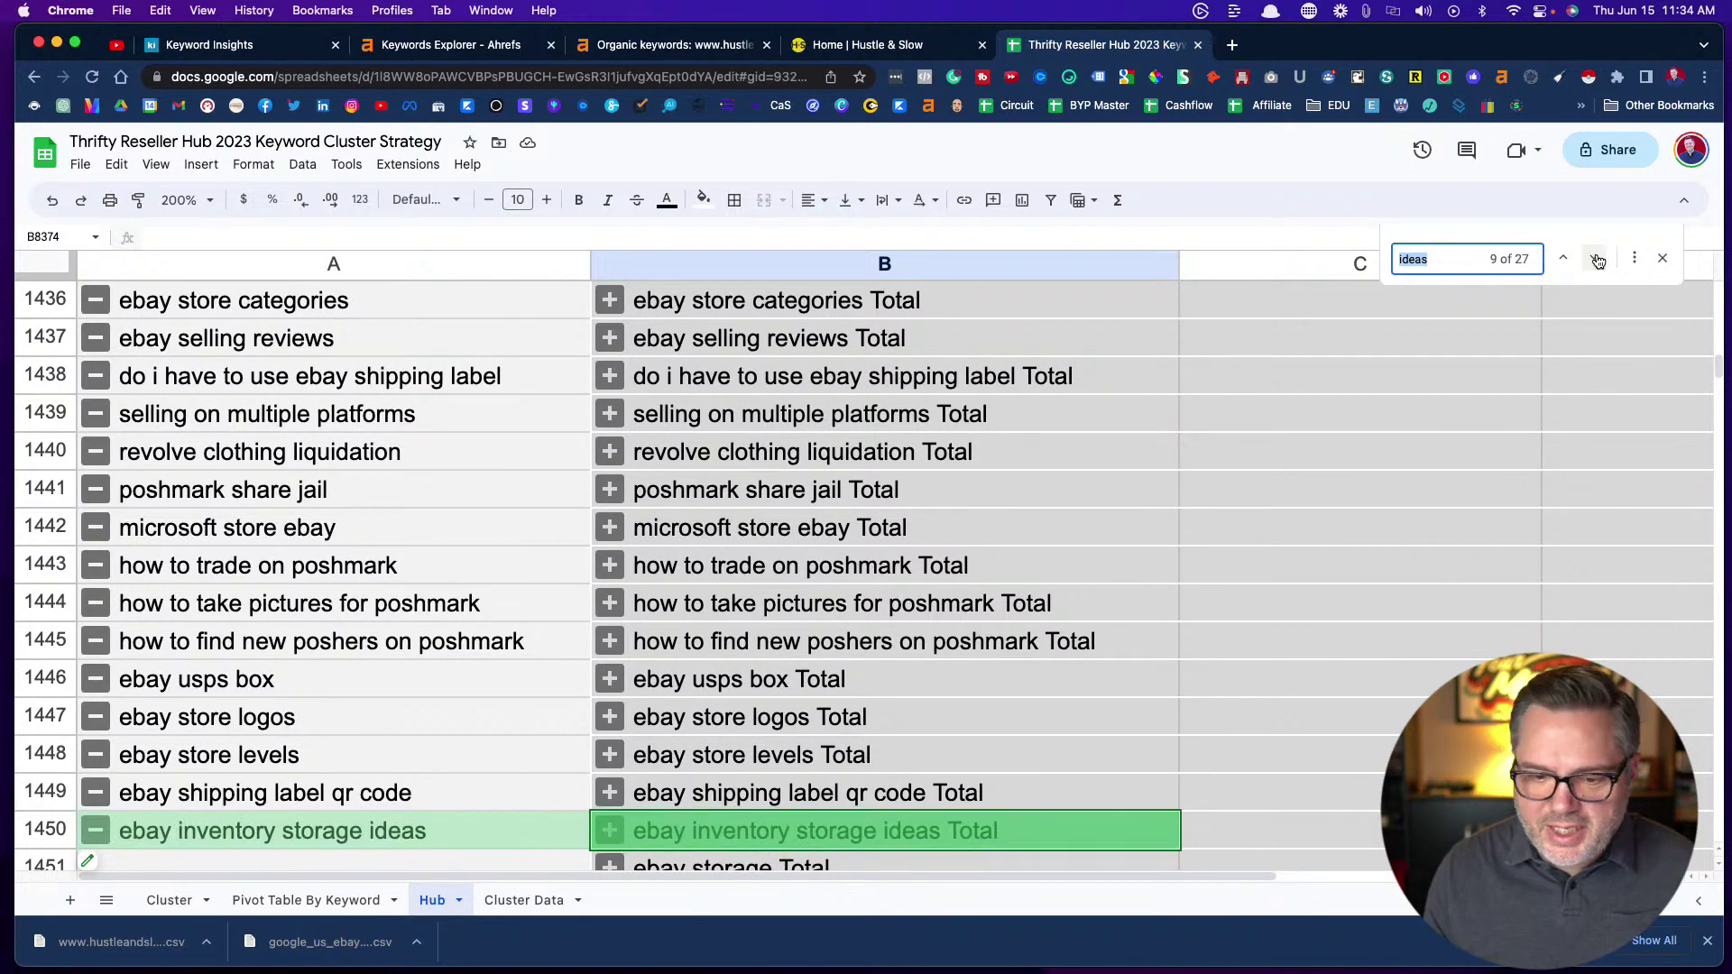
{"action": "scroll", "coordinate": [462, 563], "scroll_direction": "down", "scroll_amount": 8}
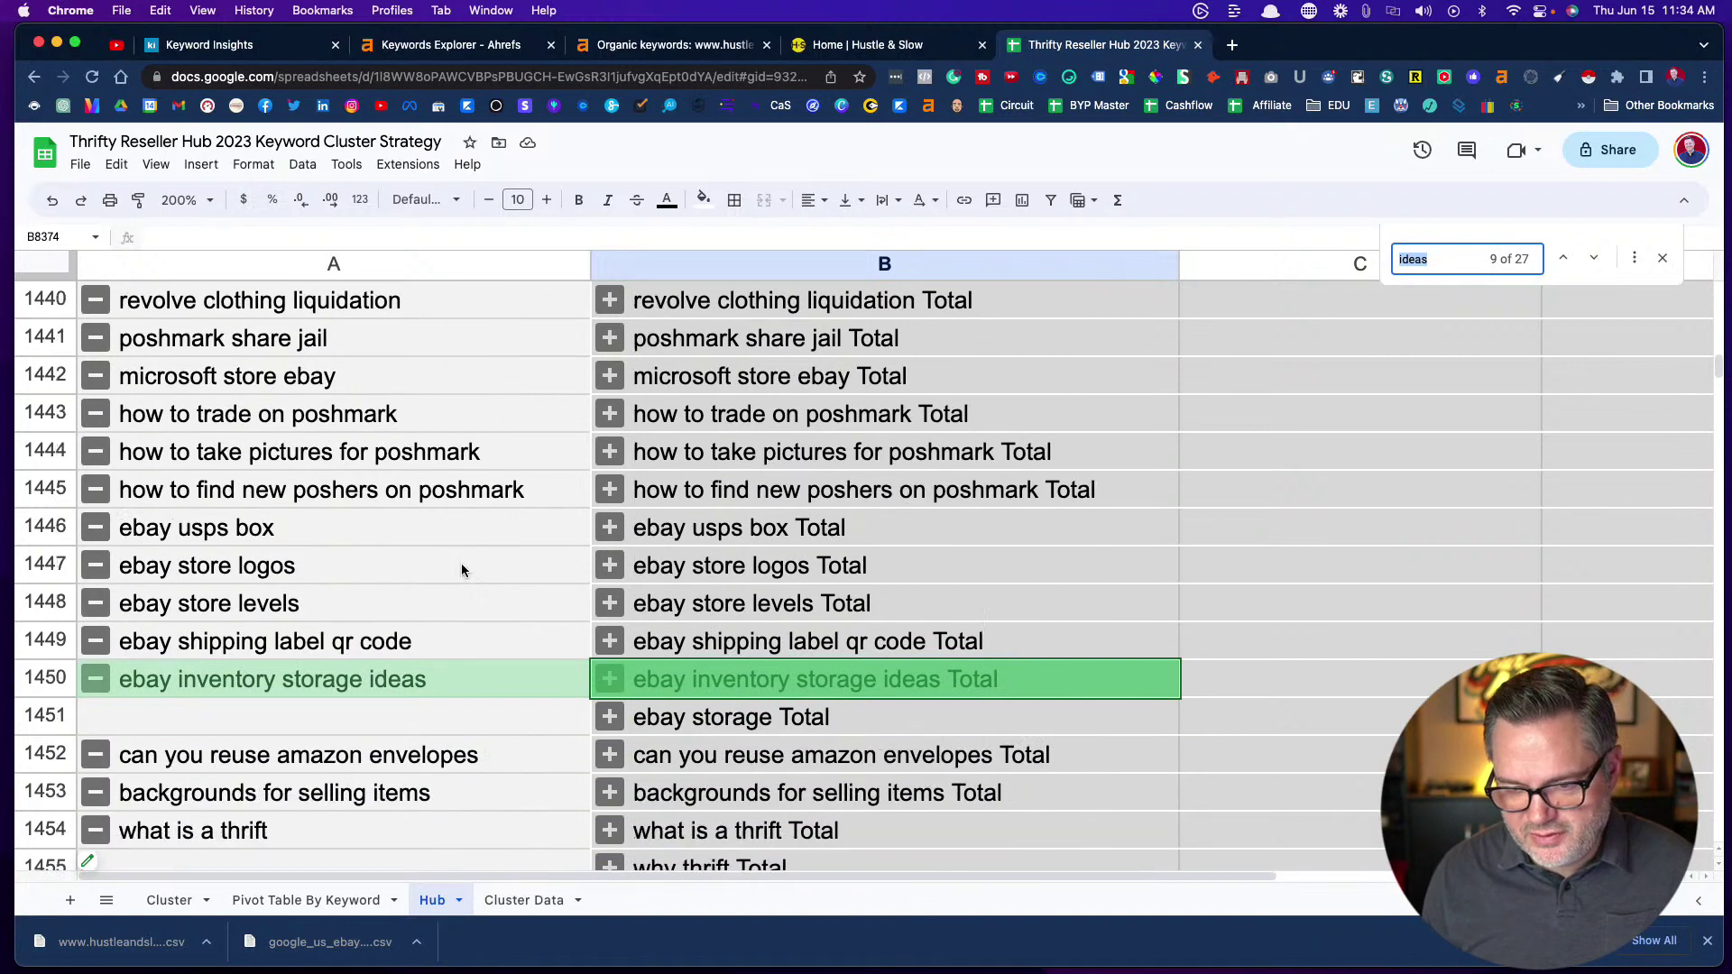
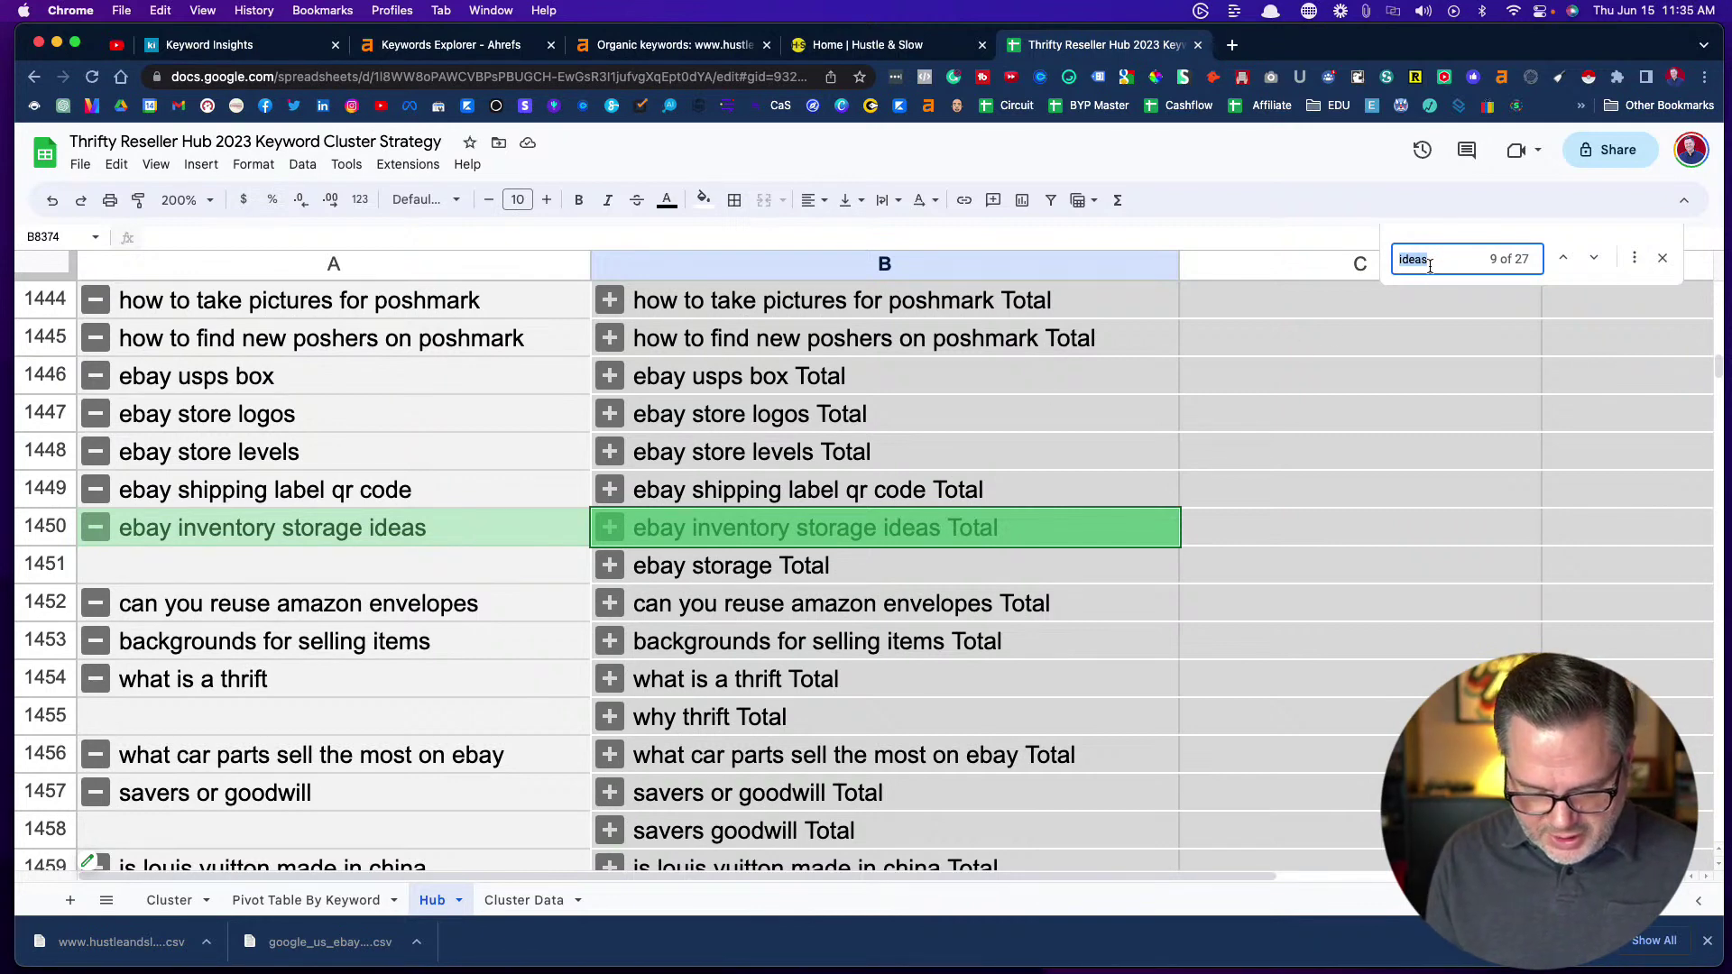
Search the Hub sheet for "best" and view the first matching spoke under the selling on ebay hub
{"action": "type", "text": "best"}
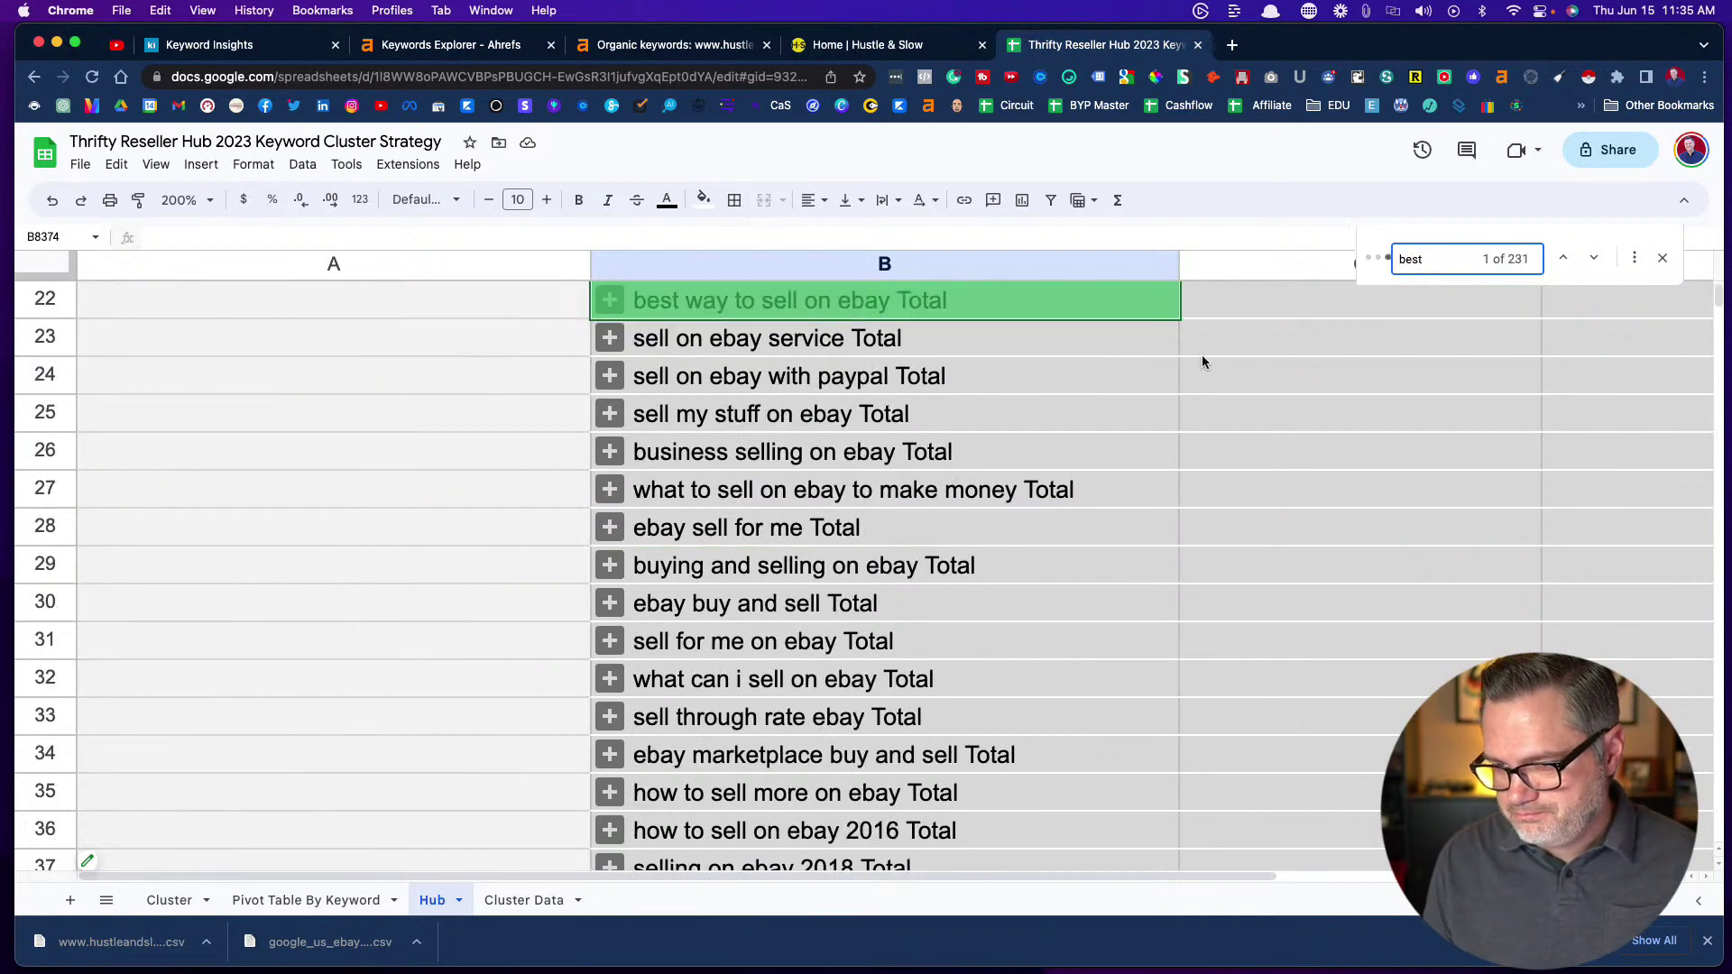
{"action": "scroll", "coordinate": [977, 413], "scroll_direction": "up", "scroll_amount": 2}
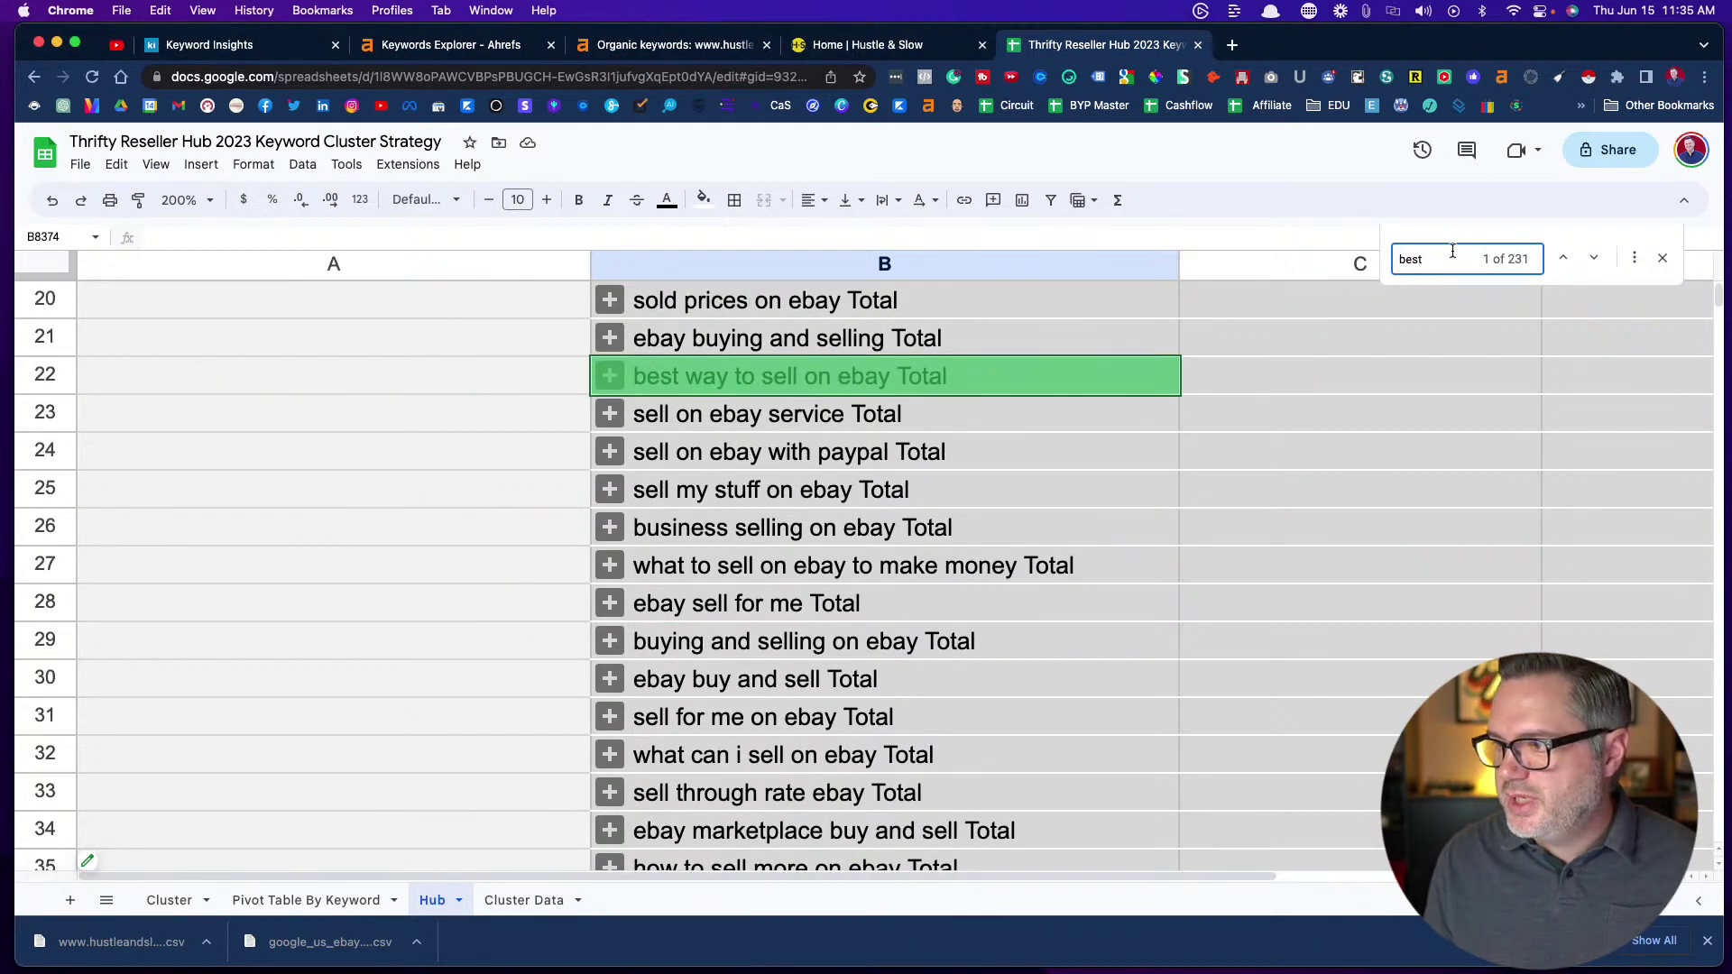
Go through the "best" matches in the Hub sheet up to best sellers on ebay 2014 under the ebay best sellers hub
{"action": "left_click", "coordinate": [1594, 262]}
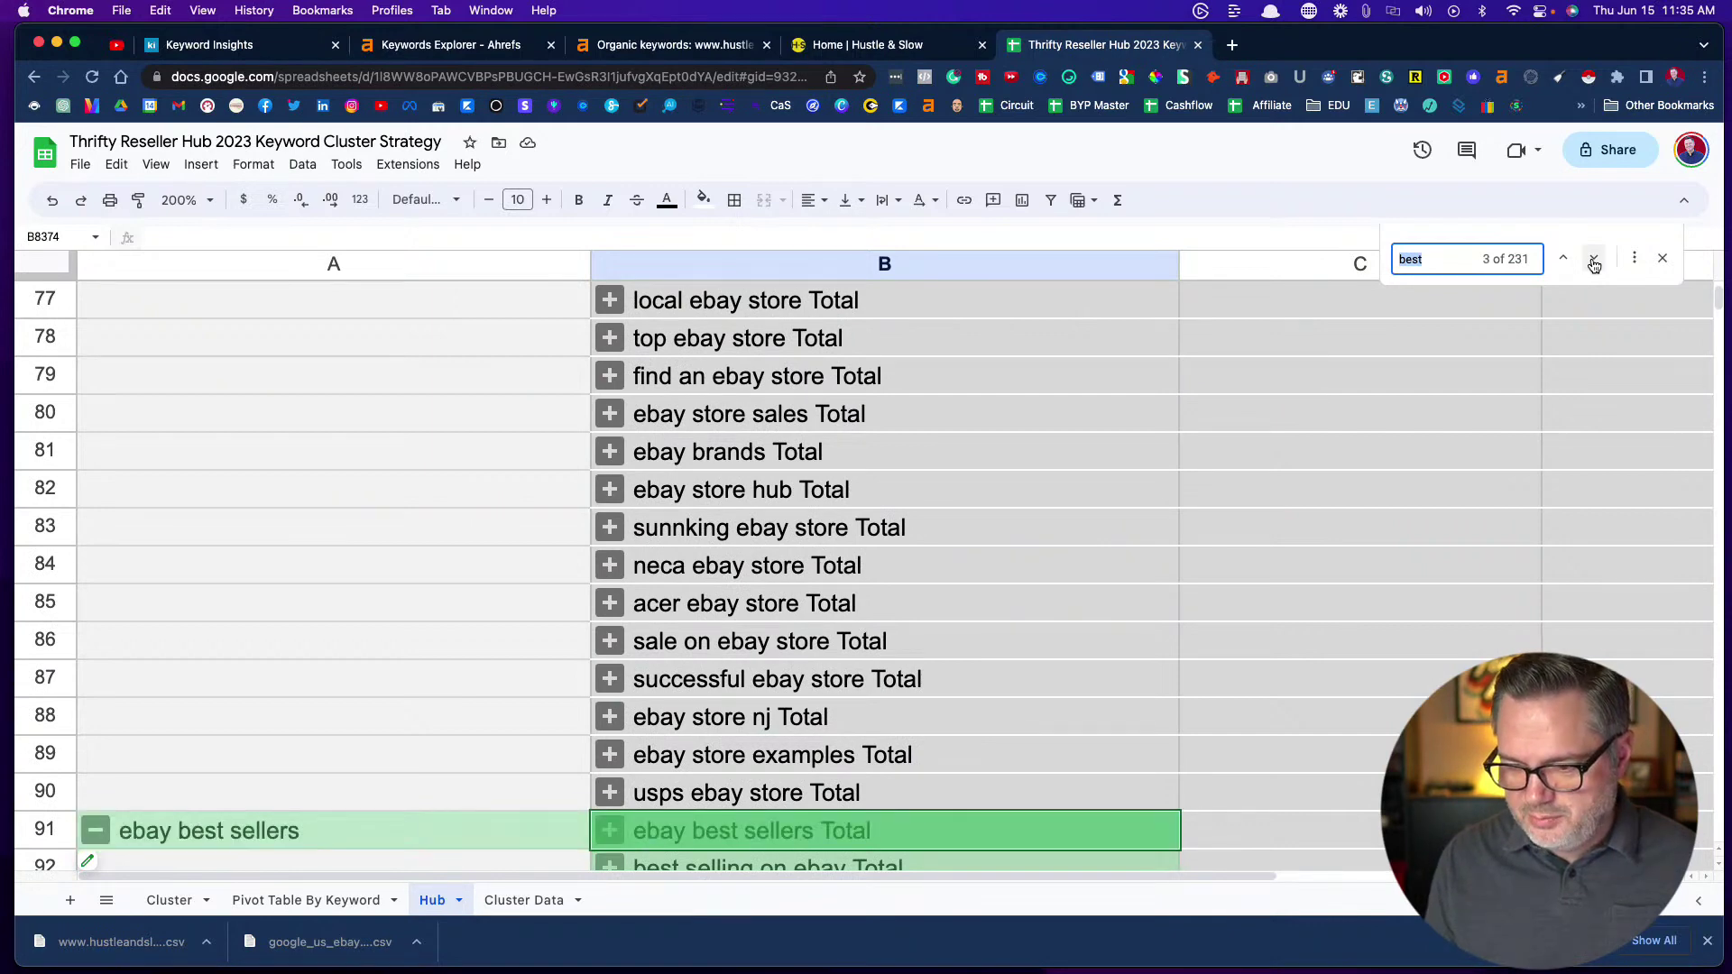
{"action": "left_click", "coordinate": [1594, 261]}
{"action": "left_click", "coordinate": [1594, 261]}
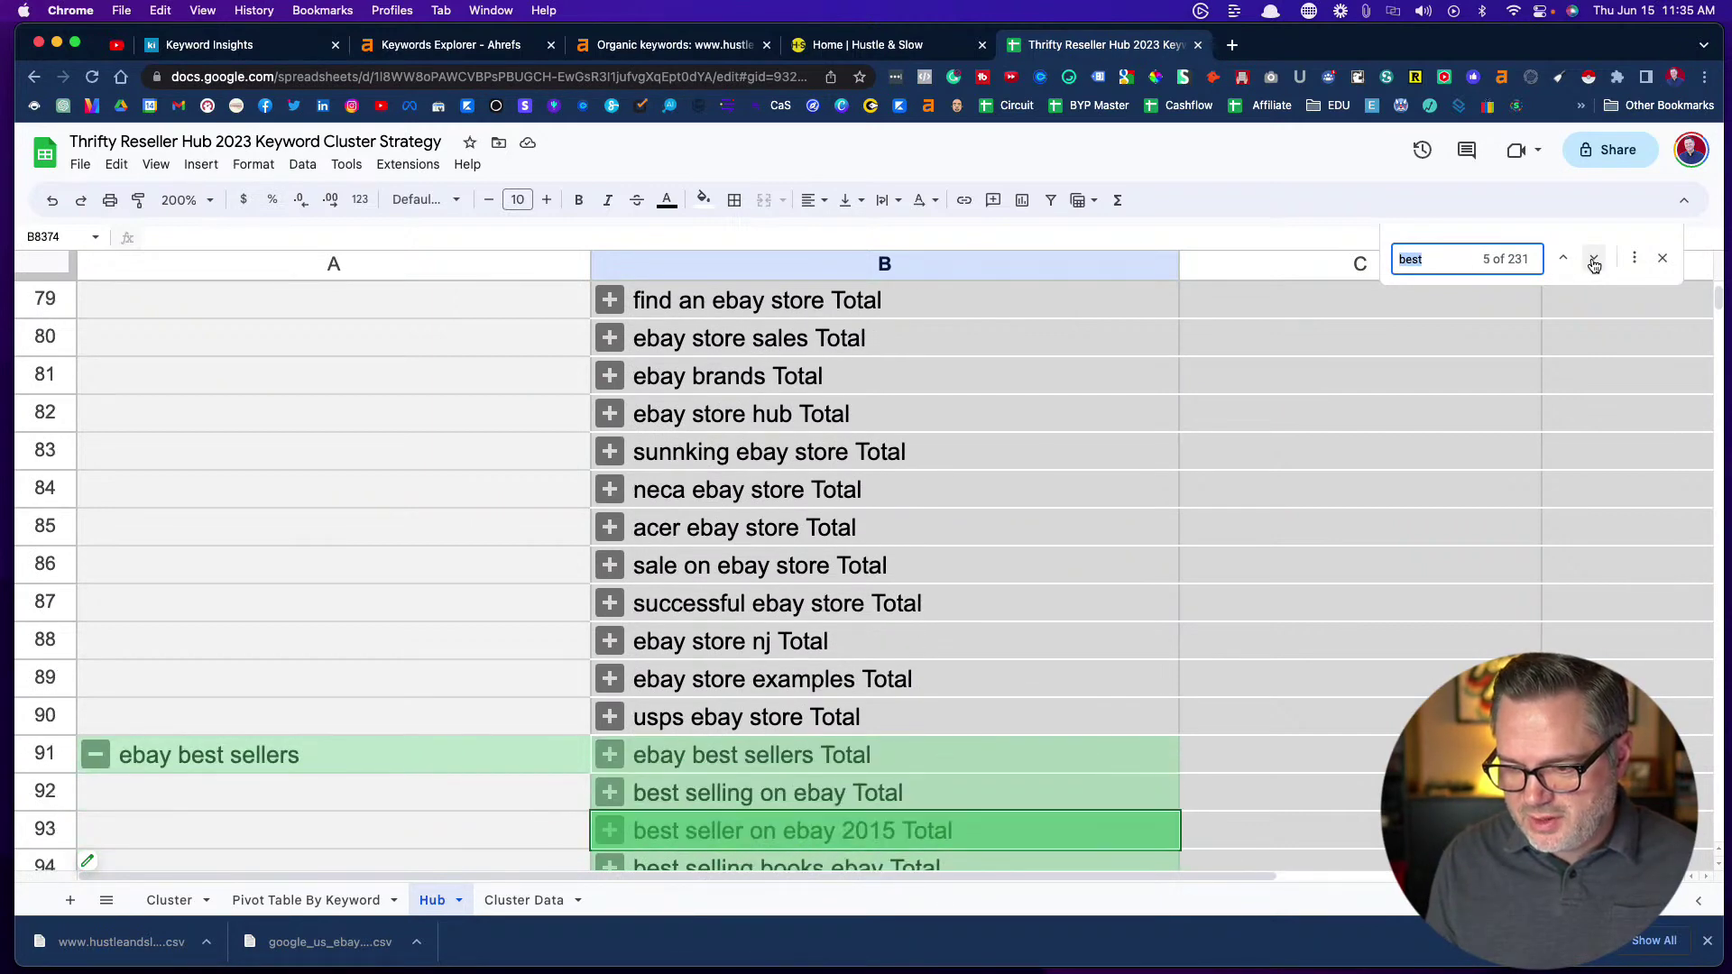
{"action": "left_click", "coordinate": [1594, 261]}
{"action": "left_click", "coordinate": [1594, 262]}
{"action": "left_click", "coordinate": [1594, 262]}
{"action": "left_click", "coordinate": [1594, 262]}
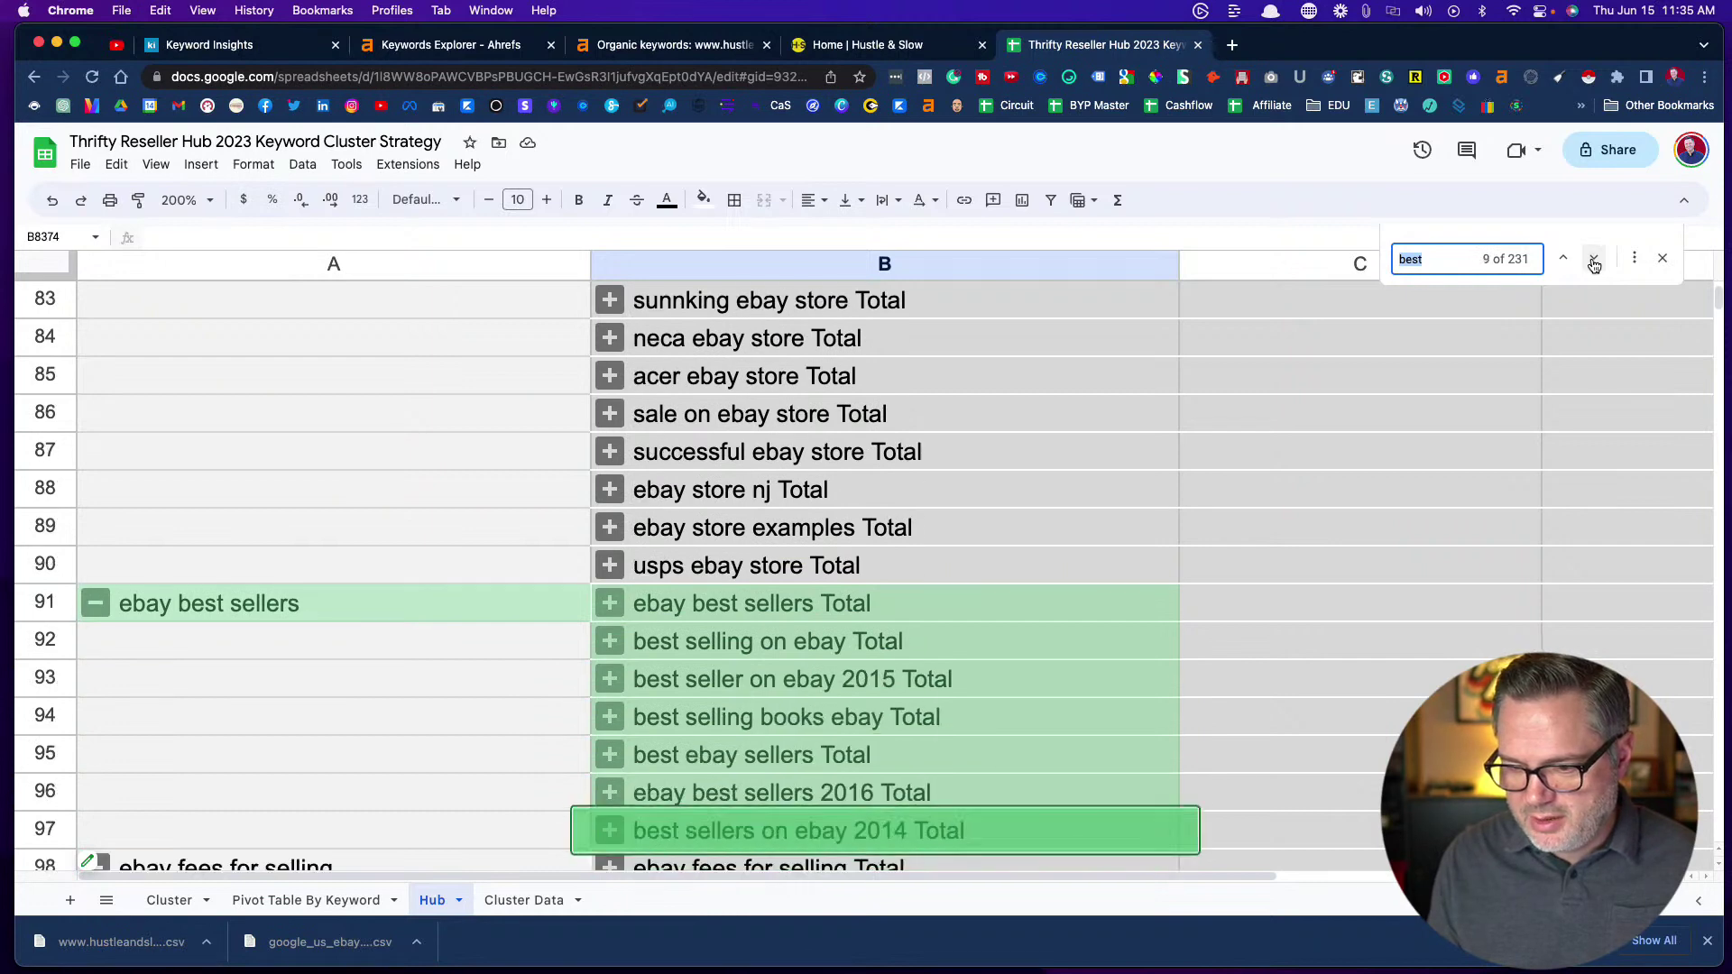
Advance to the "best" matches under the shipping label printer hub and select the best printer for shipping labels spoke
{"action": "left_click", "coordinate": [1594, 262]}
{"action": "left_click", "coordinate": [1594, 262]}
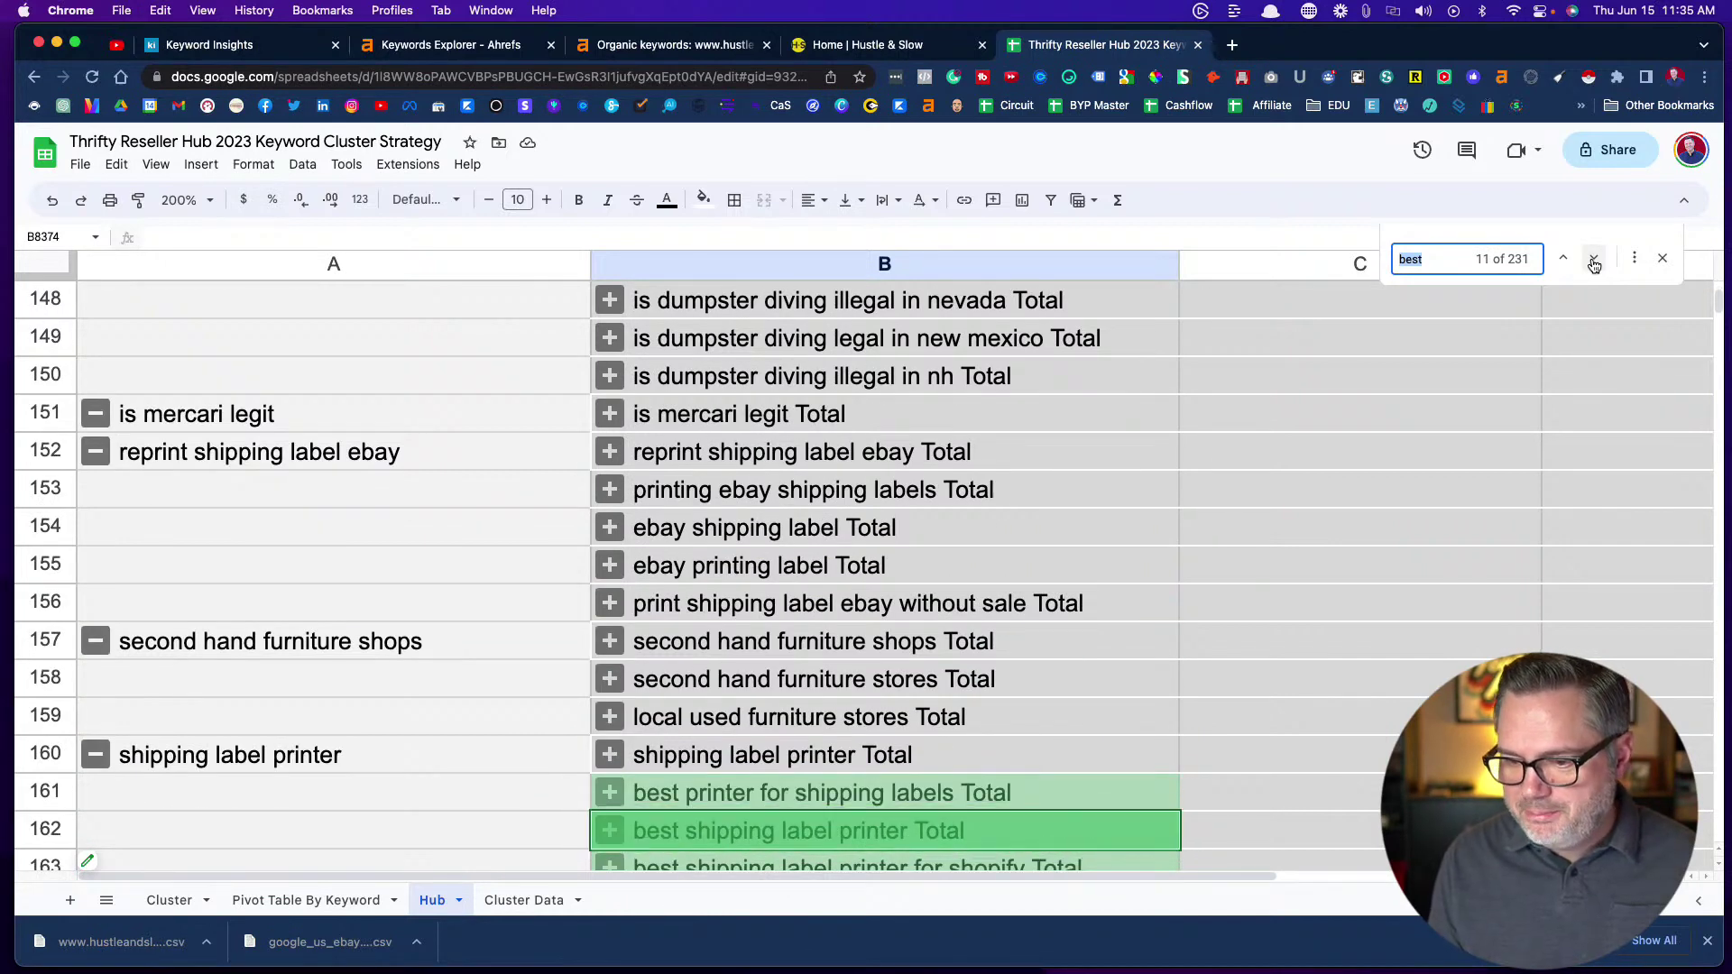
{"action": "left_click", "coordinate": [785, 794]}
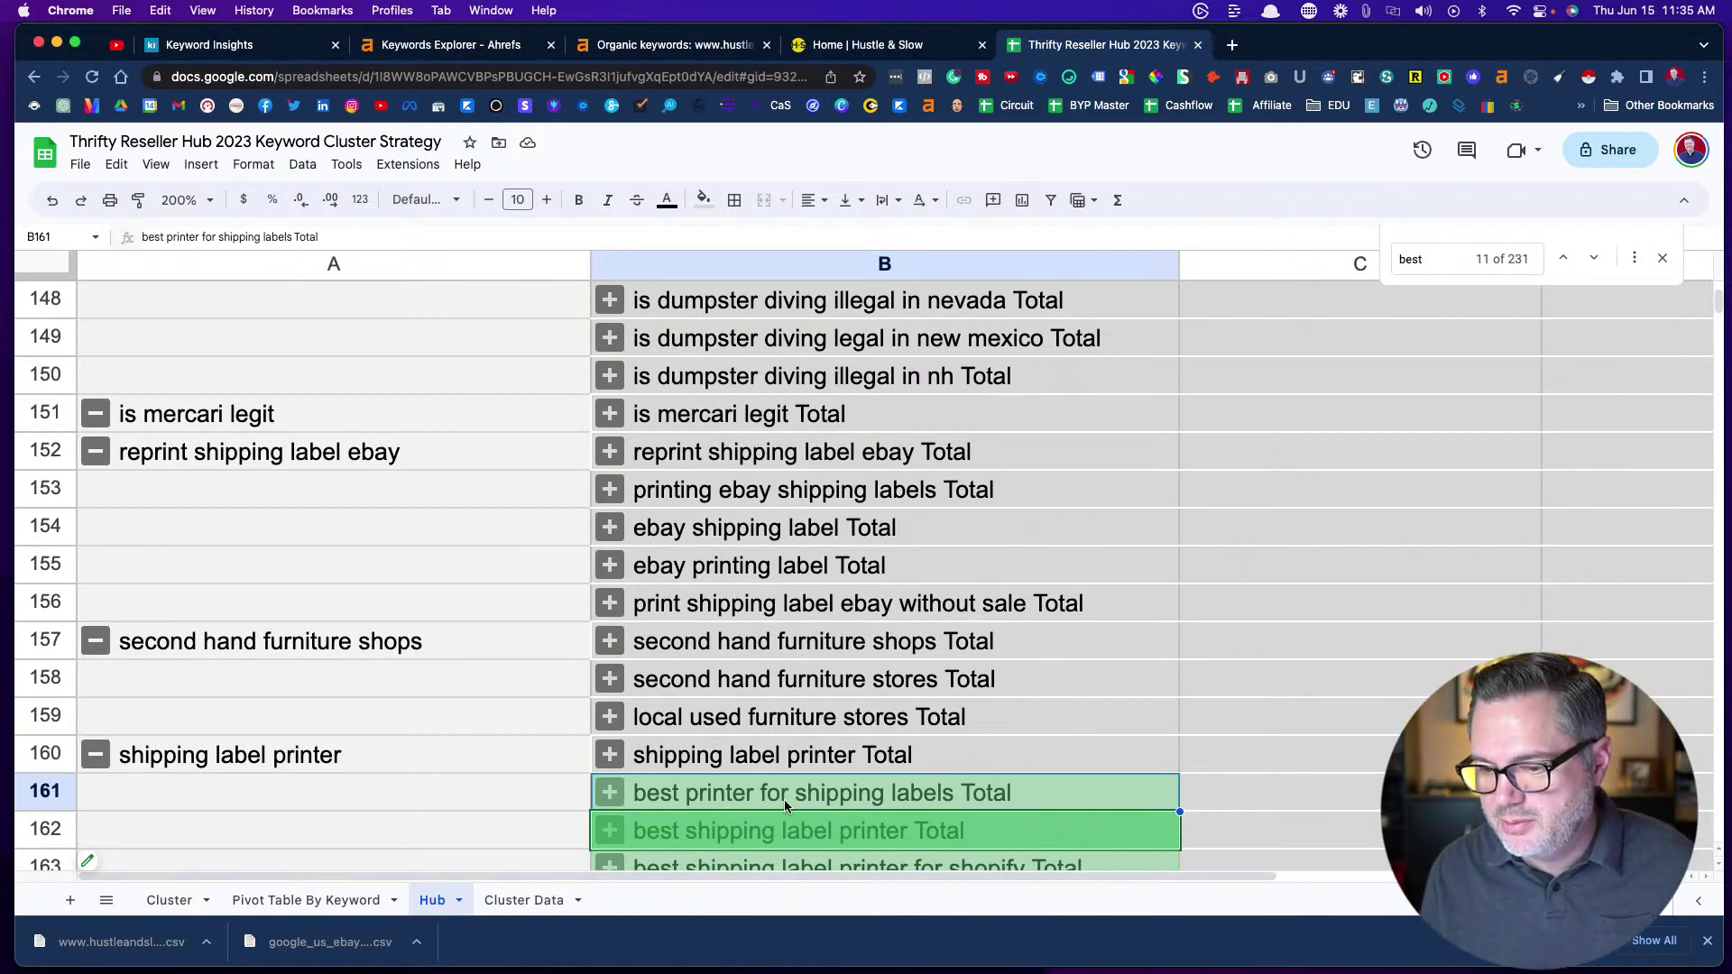
{"action": "scroll", "coordinate": [785, 806], "scroll_direction": "down", "scroll_amount": 3}
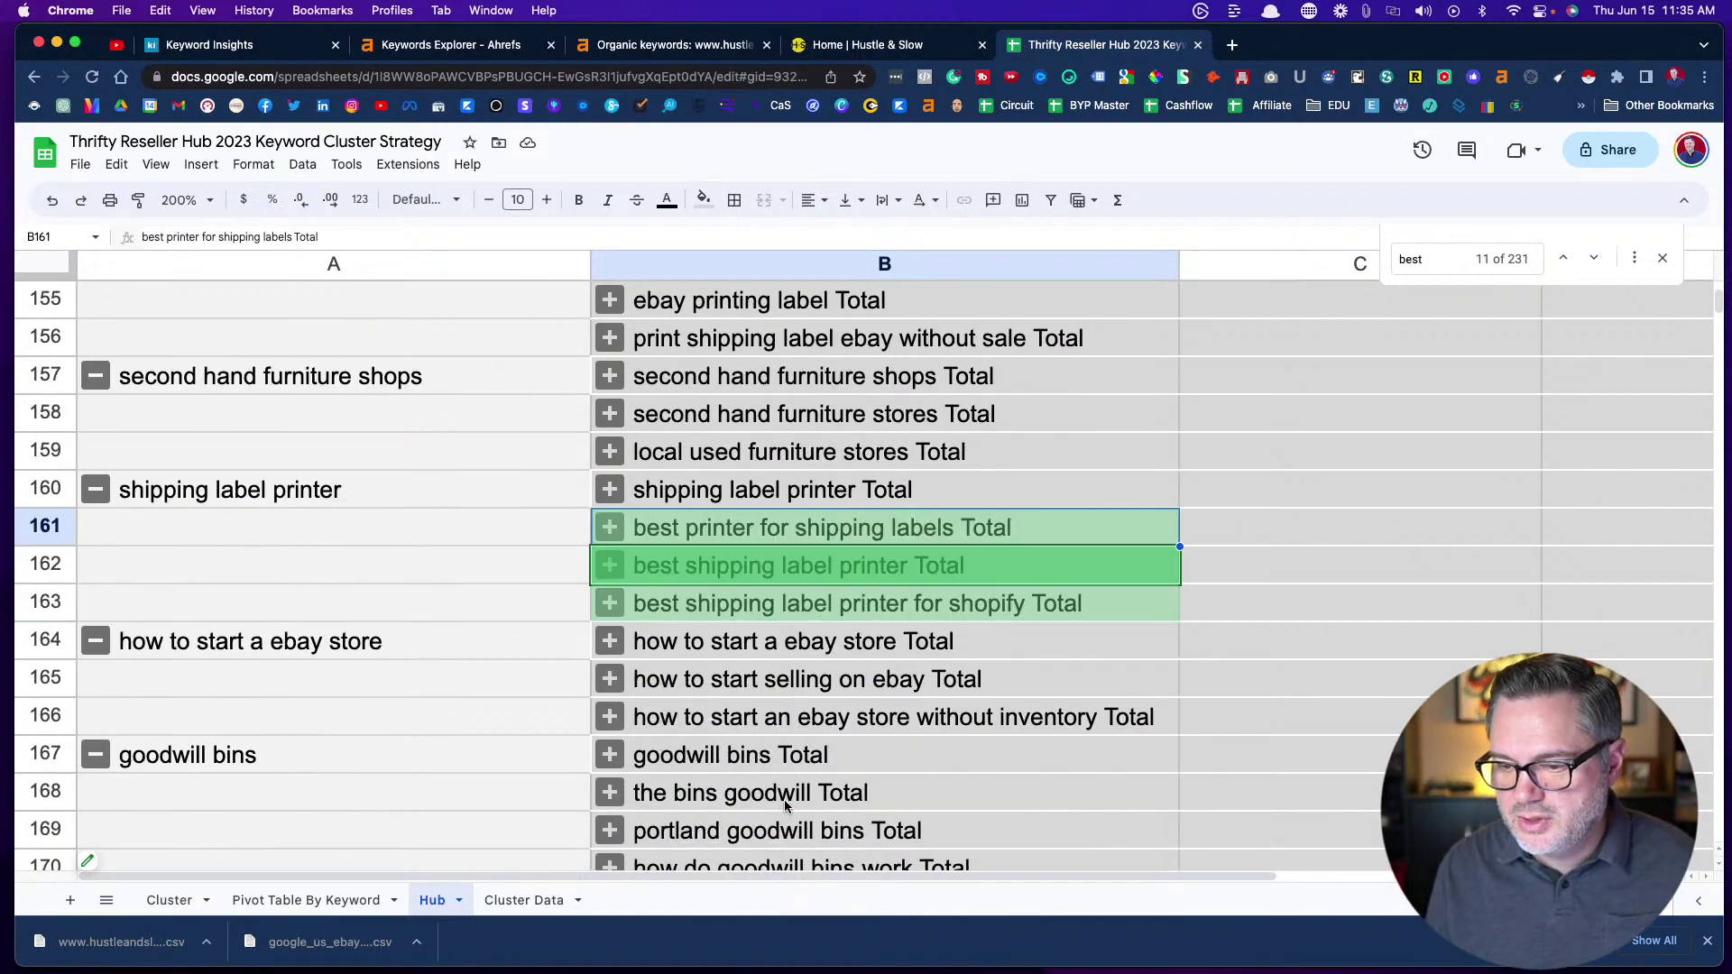
Search the Hub sheet for "vs" and go through the matching spokes under the amazon vs ebay selling hub
{"action": "left_click", "coordinate": [1434, 255]}
{"action": "type", "text": "vs"}
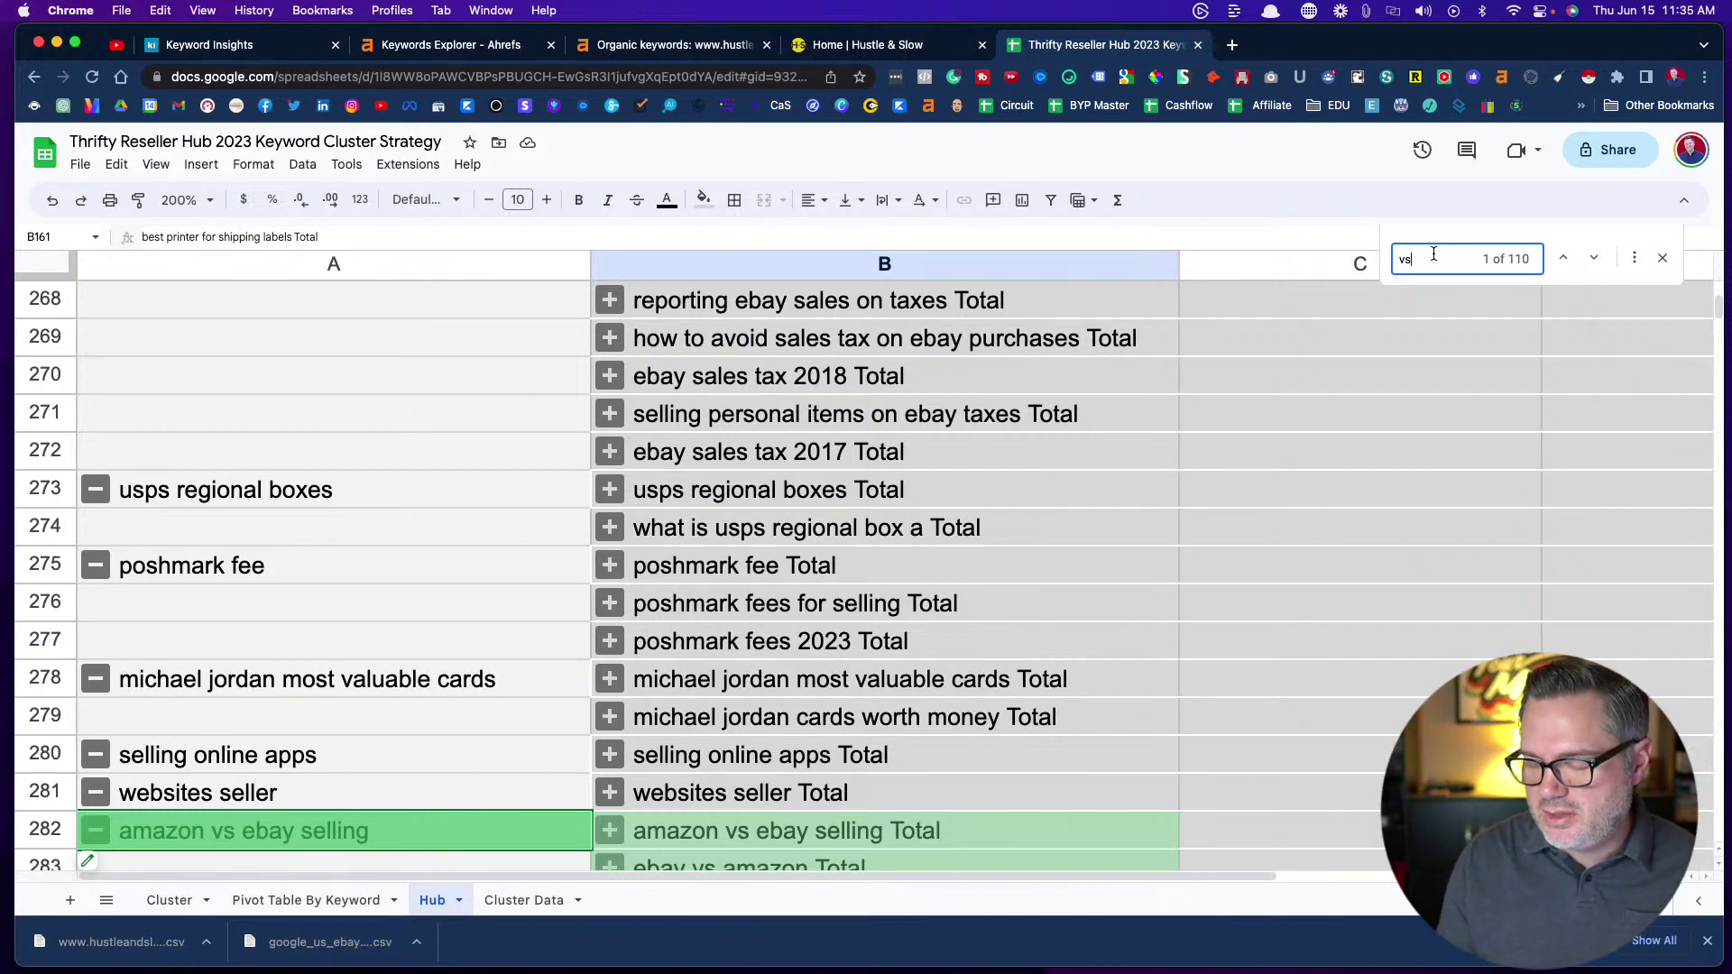
{"action": "scroll", "coordinate": [1147, 438], "scroll_direction": "down", "scroll_amount": 3}
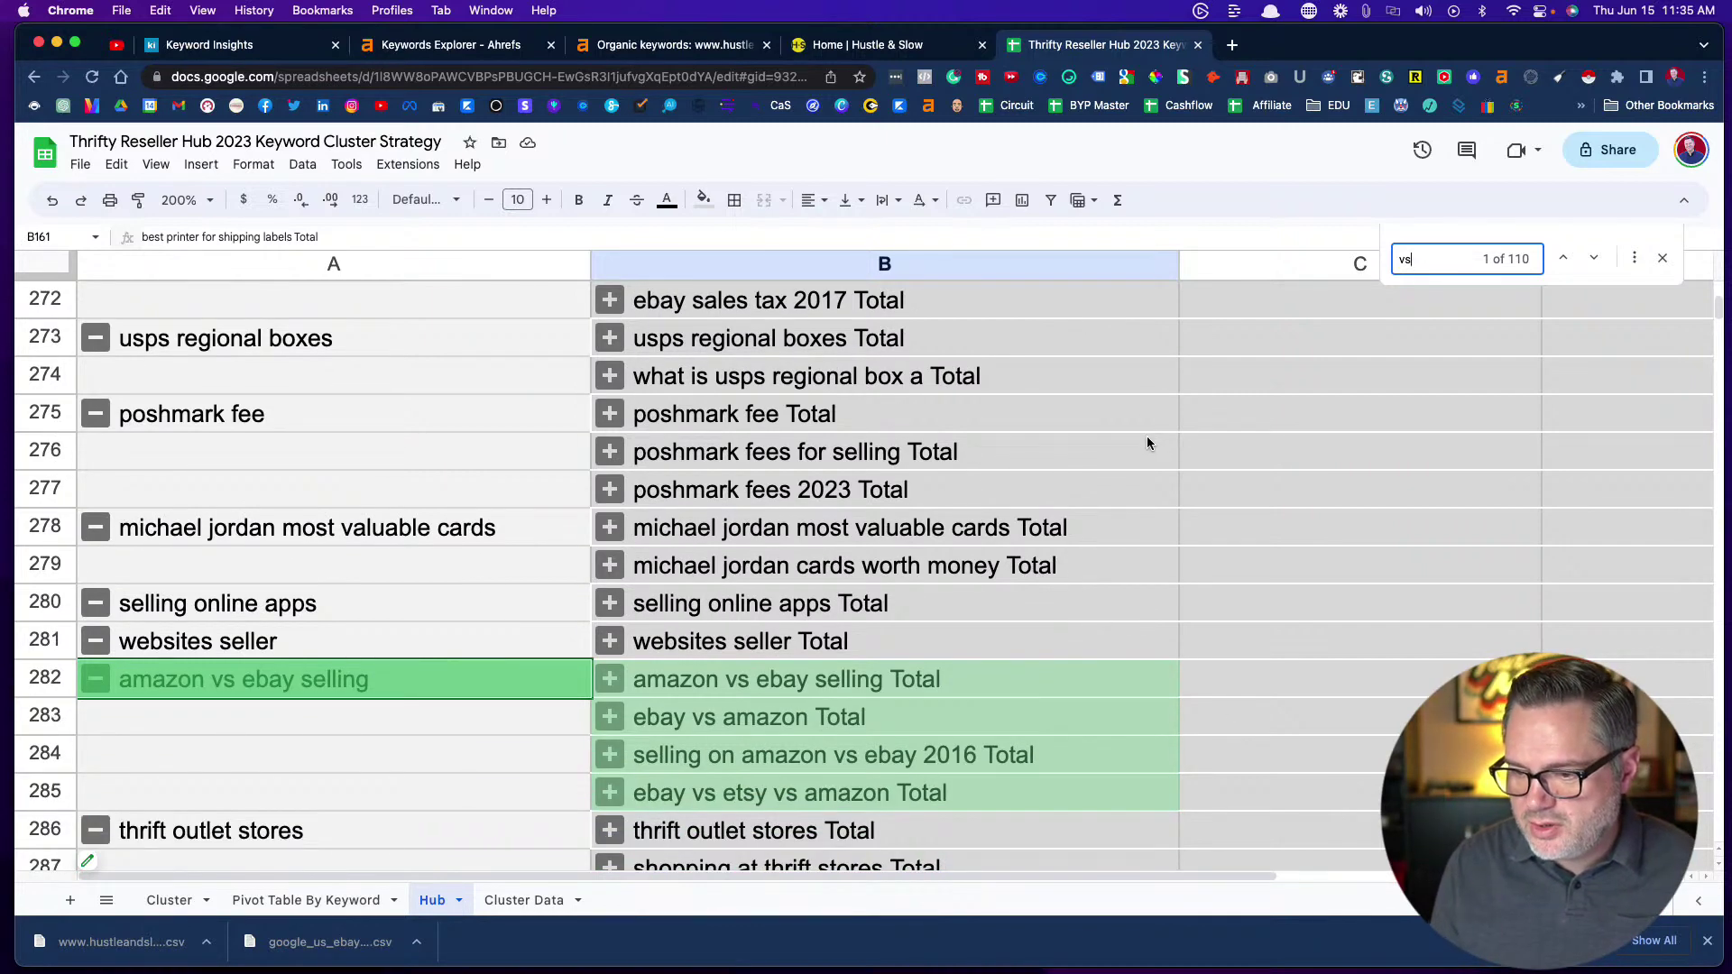
{"action": "left_click", "coordinate": [1590, 268]}
{"action": "left_click", "coordinate": [1590, 268]}
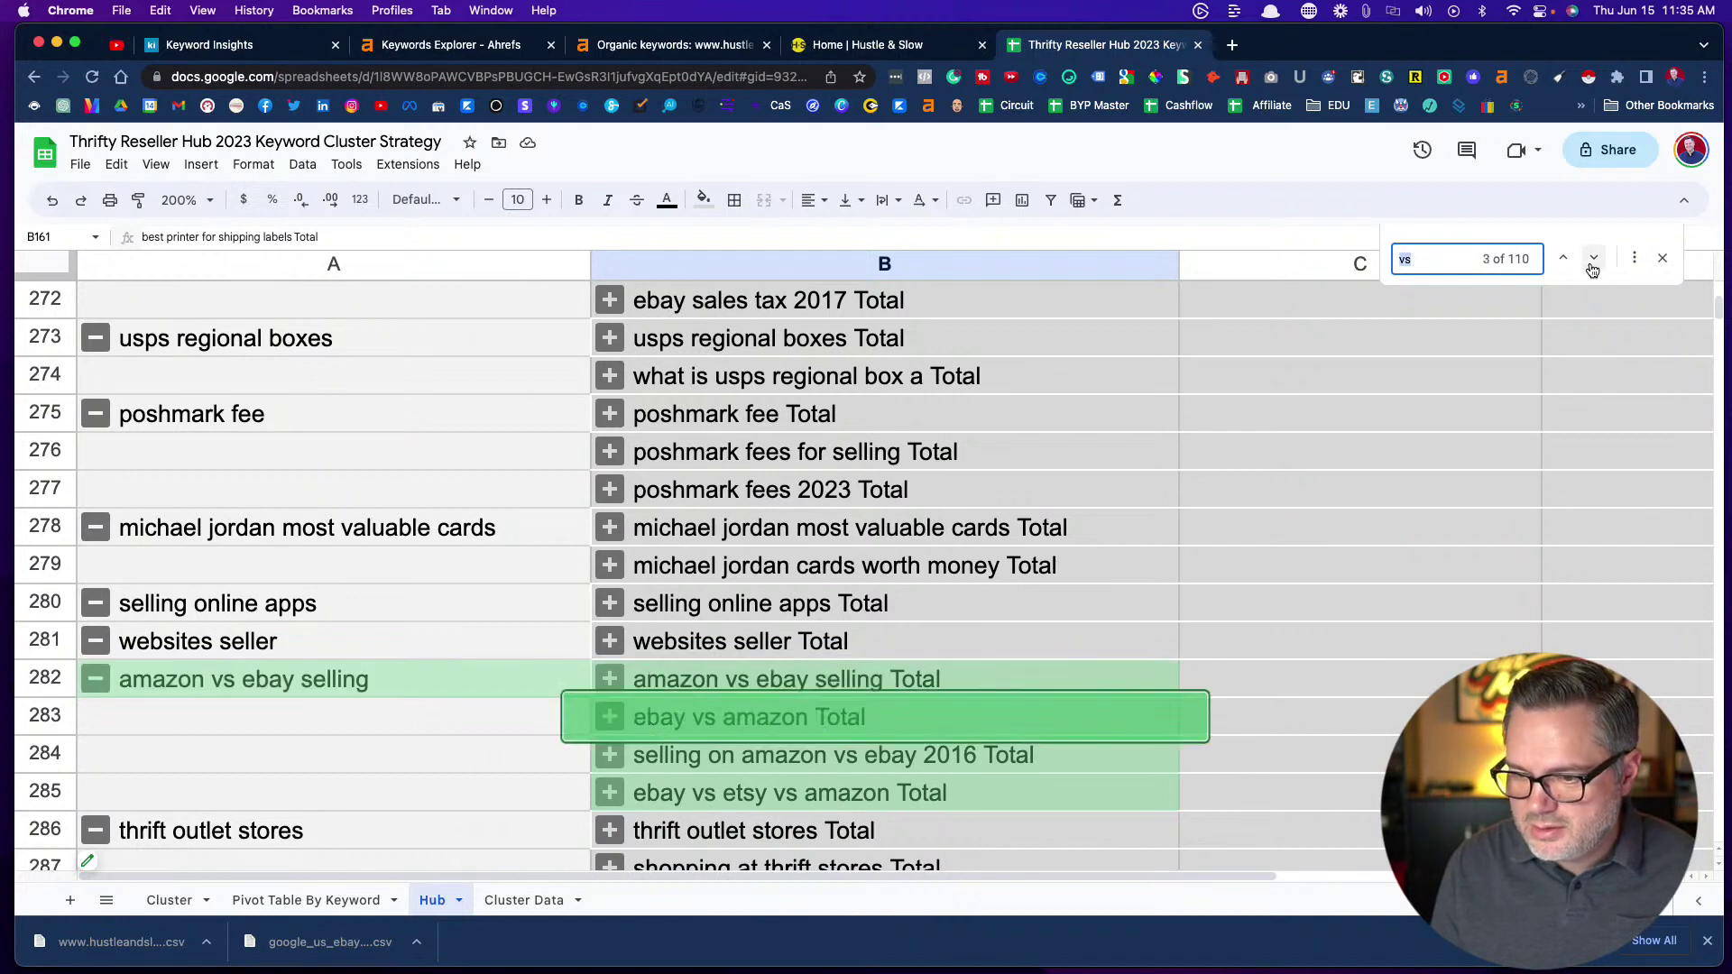
{"action": "left_click", "coordinate": [1592, 269]}
{"action": "left_click", "coordinate": [1592, 270]}
Go through the "vs" matches from the mercari vs poshmark hub to the thred up vs poshmark hub
{"action": "left_click", "coordinate": [1592, 270]}
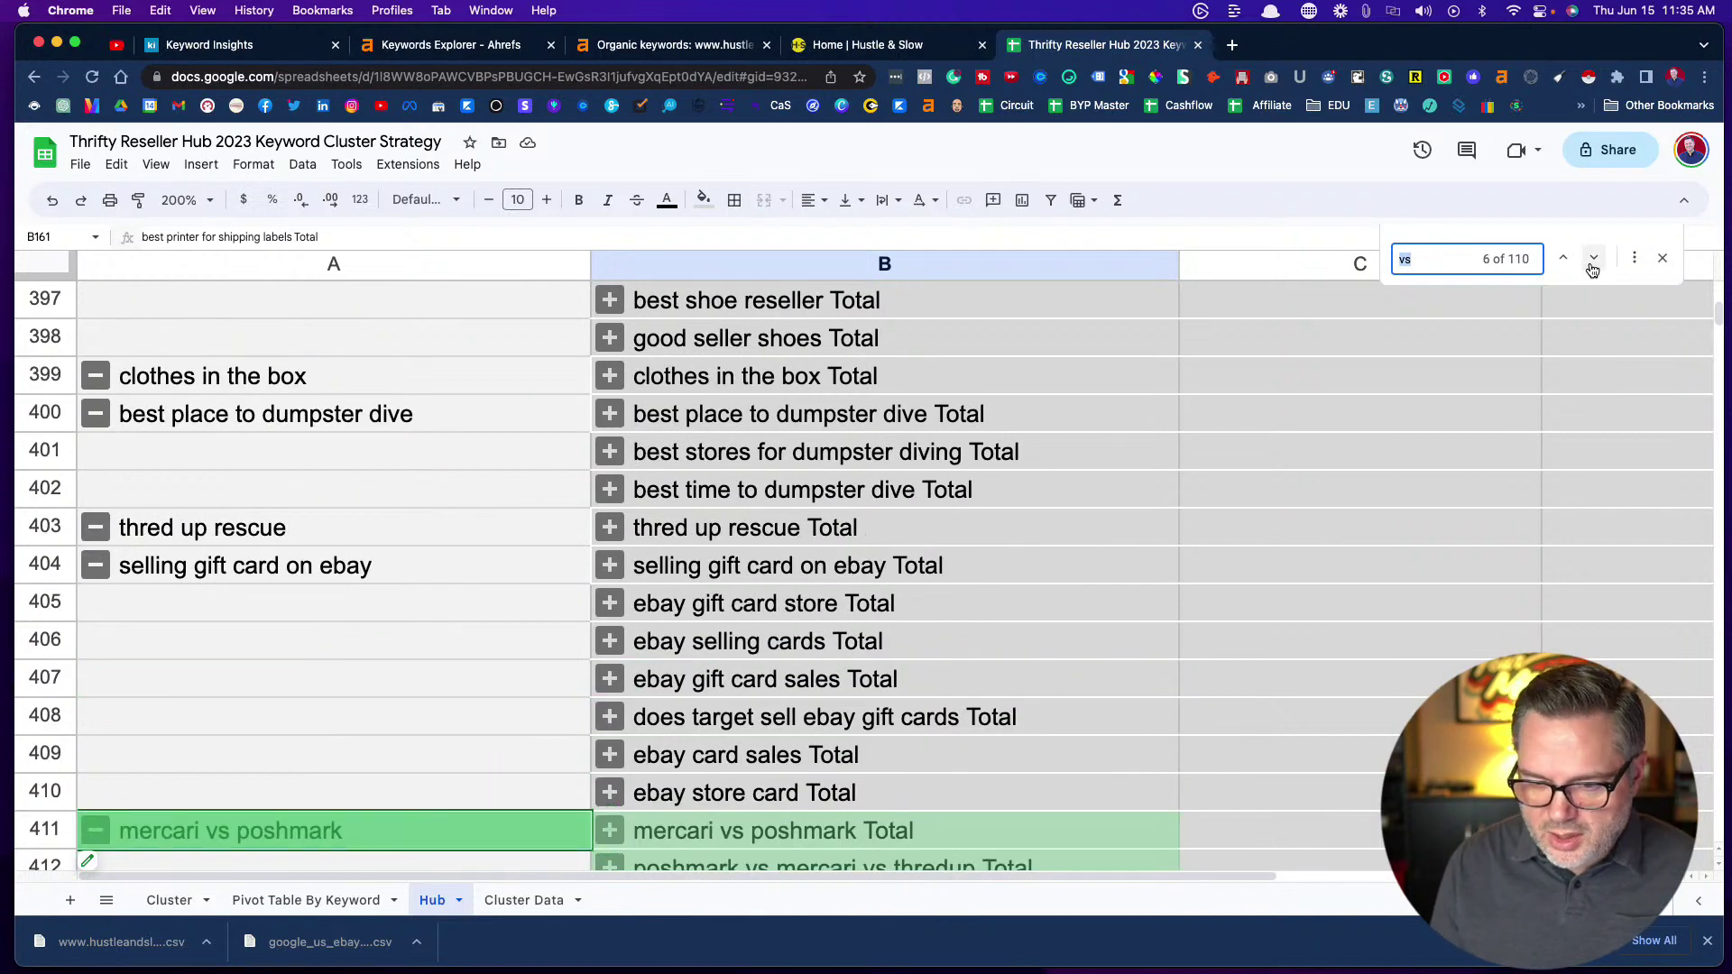
{"action": "left_click", "coordinate": [1592, 270]}
{"action": "left_click", "coordinate": [1592, 270]}
{"action": "left_click", "coordinate": [1592, 270]}
{"action": "left_click", "coordinate": [1592, 270]}
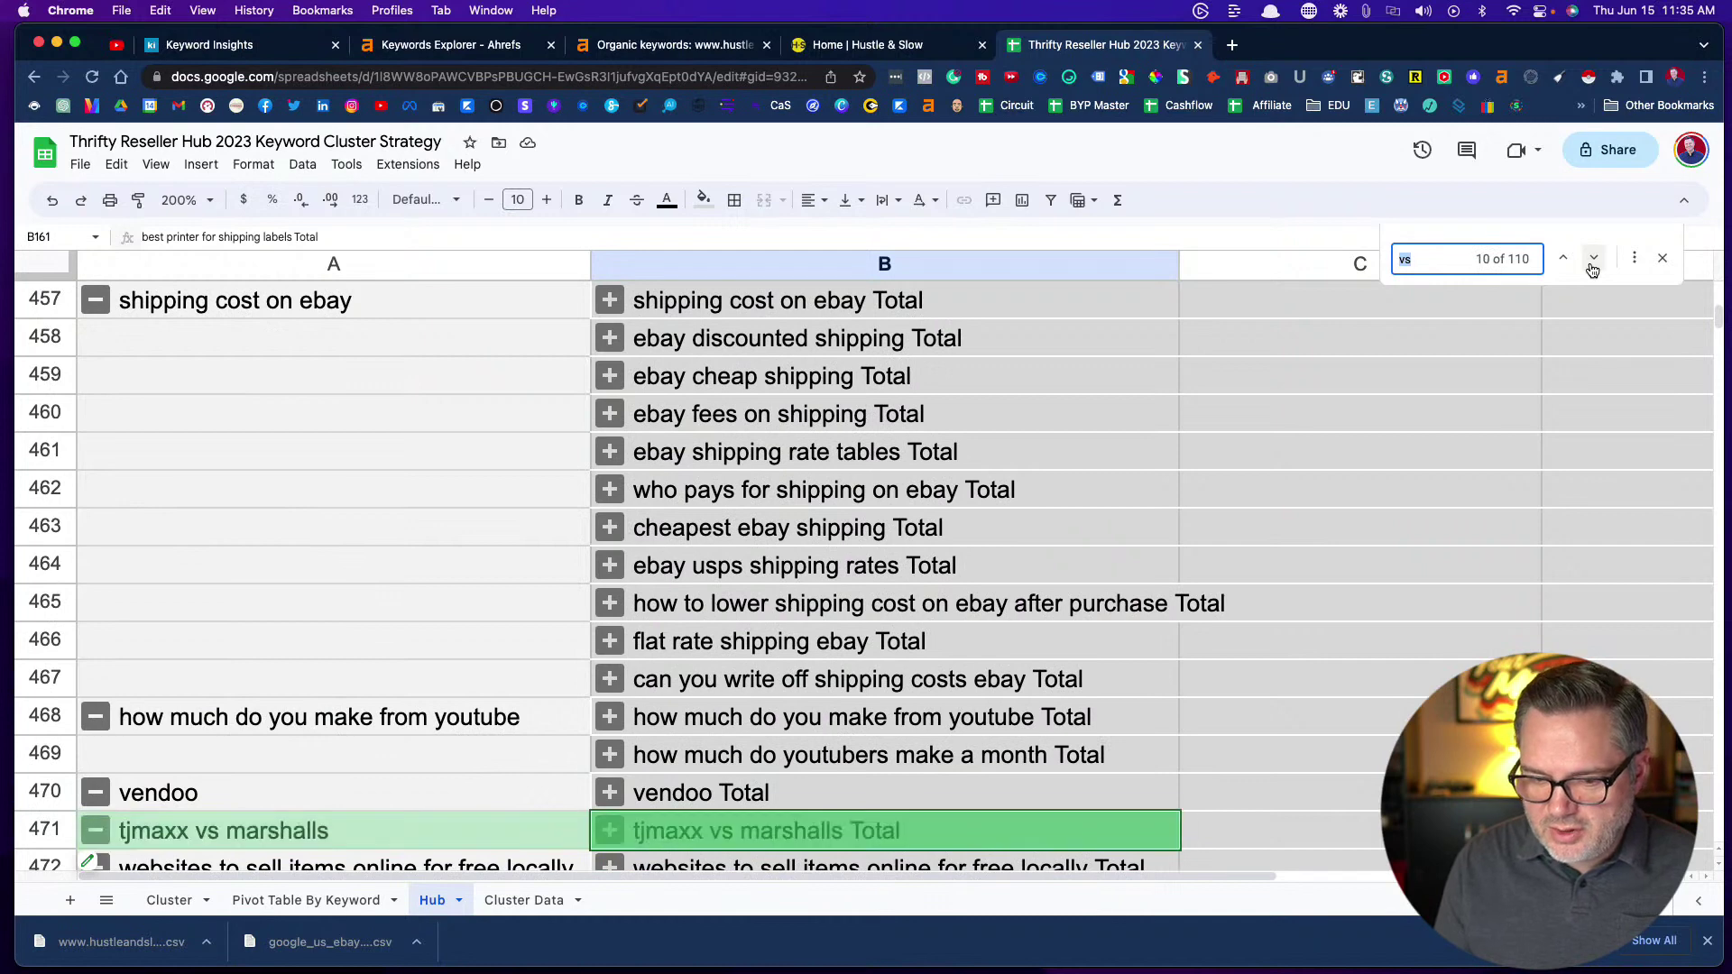
{"action": "left_click", "coordinate": [1592, 270]}
{"action": "left_click", "coordinate": [1592, 270]}
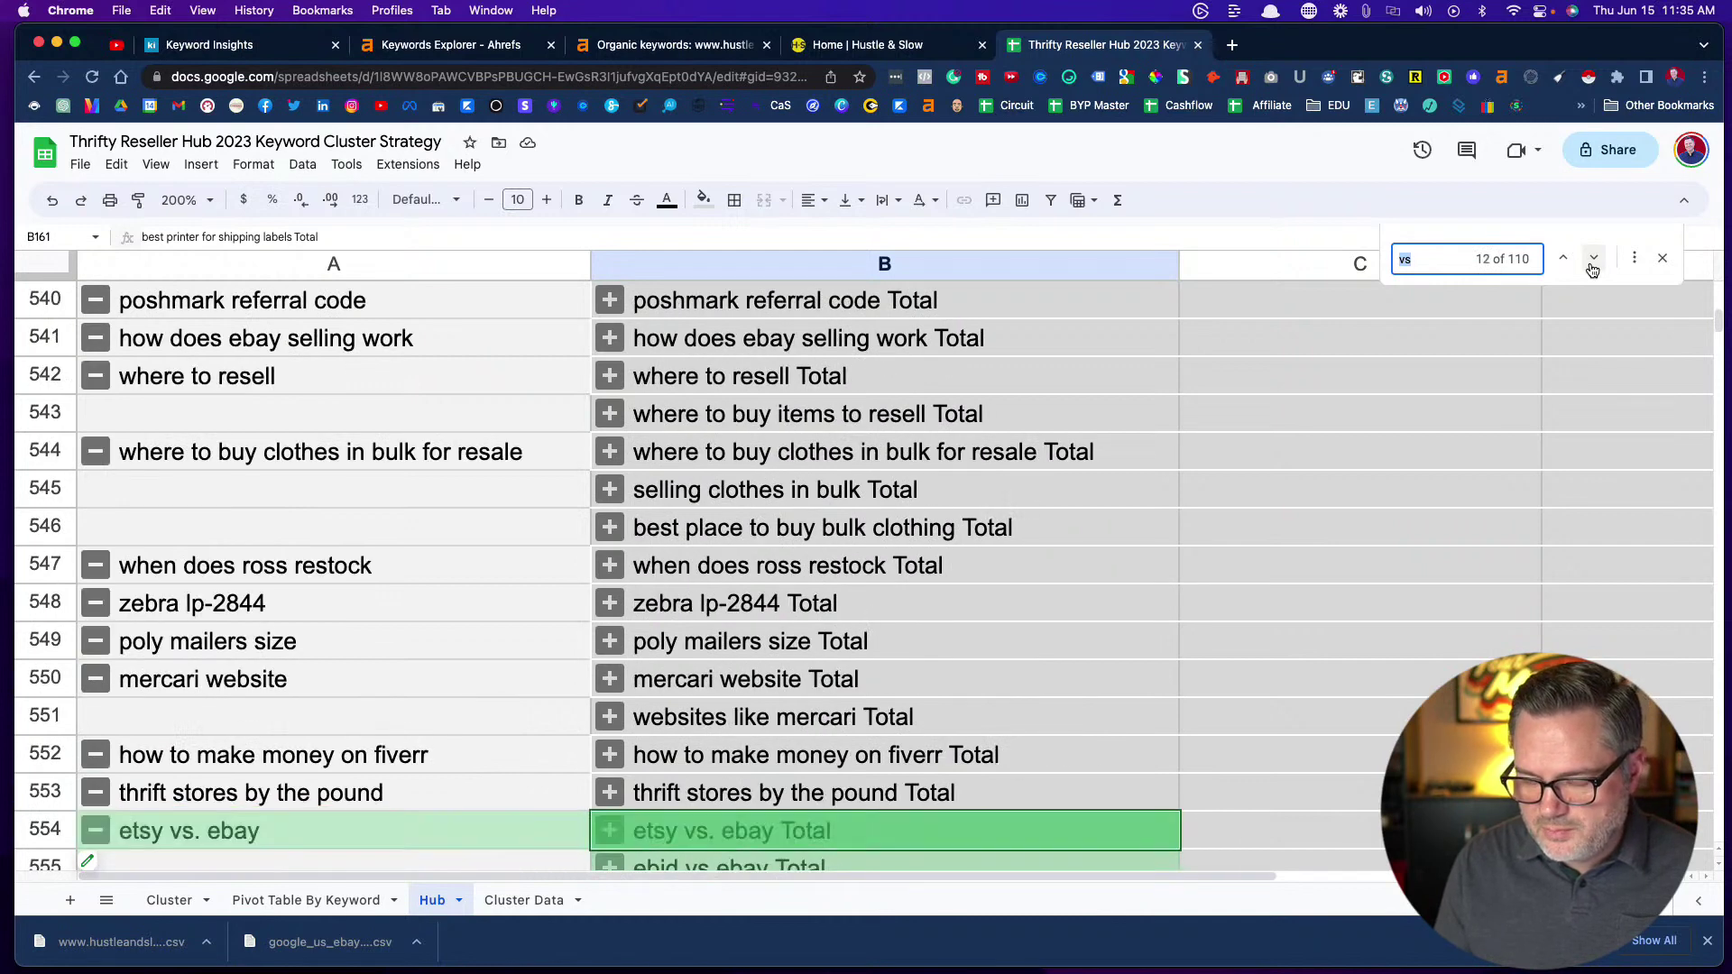
{"action": "left_click", "coordinate": [1592, 270]}
{"action": "left_click", "coordinate": [1593, 269]}
{"action": "left_click", "coordinate": [1593, 269]}
{"action": "left_click", "coordinate": [1593, 270]}
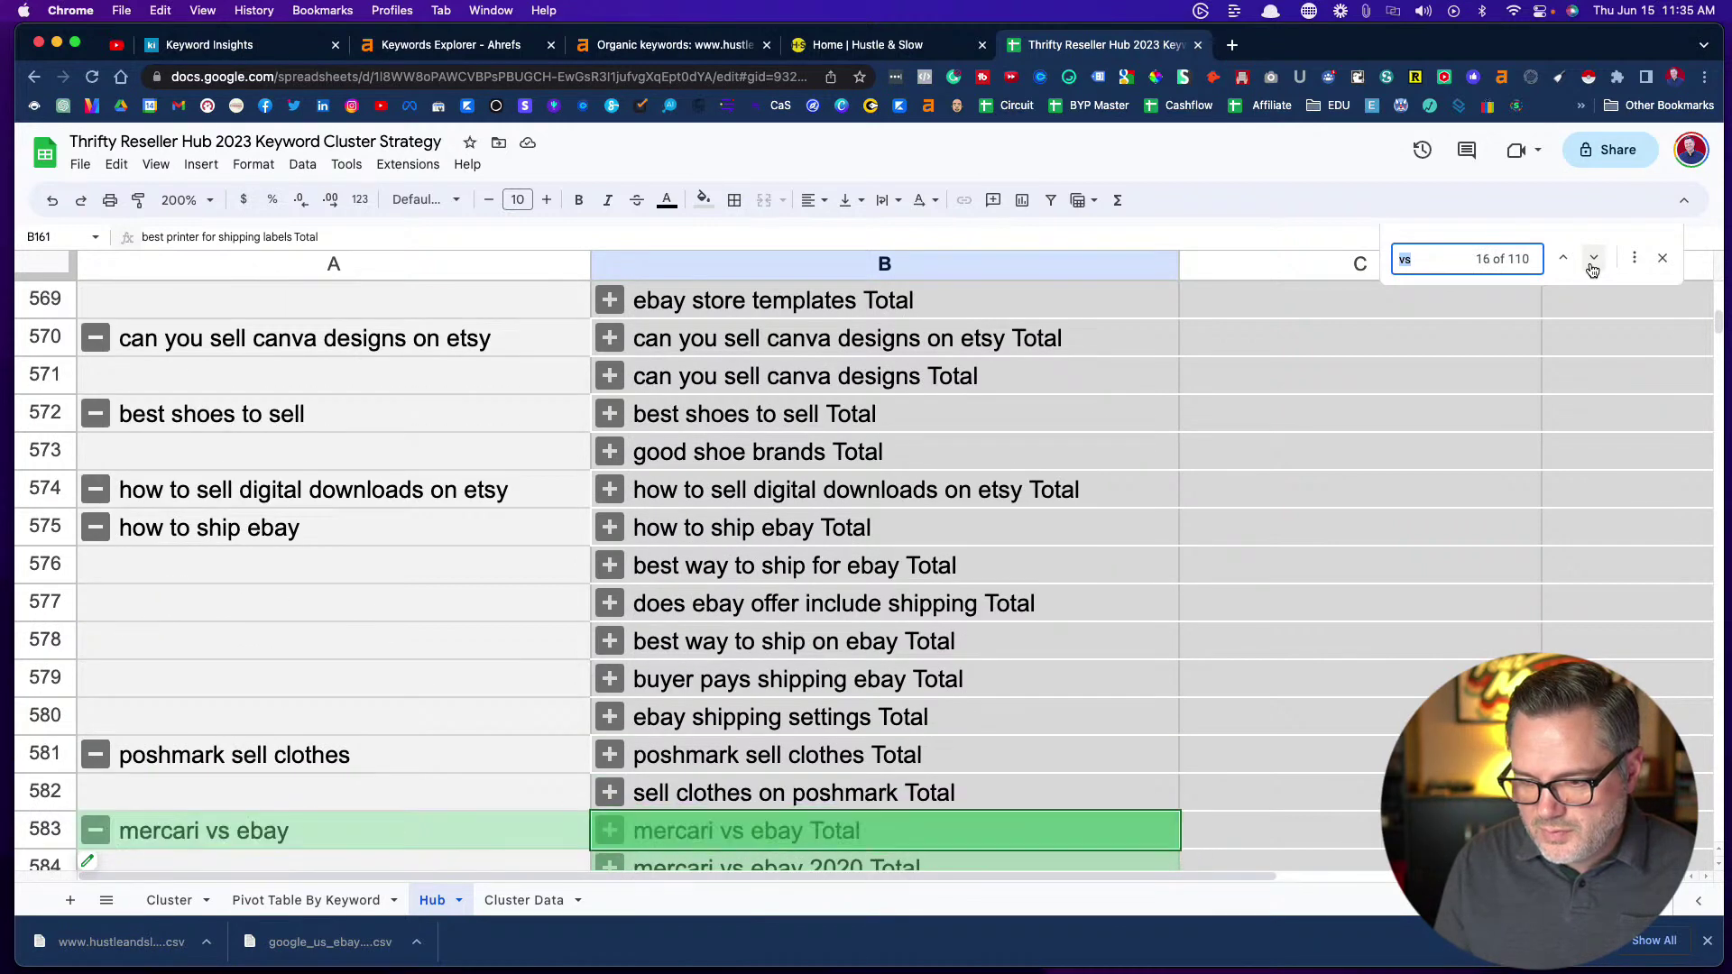
{"action": "left_click", "coordinate": [1593, 269]}
{"action": "left_click", "coordinate": [1592, 270]}
{"action": "left_click", "coordinate": [1592, 270]}
{"action": "left_click", "coordinate": [1593, 270]}
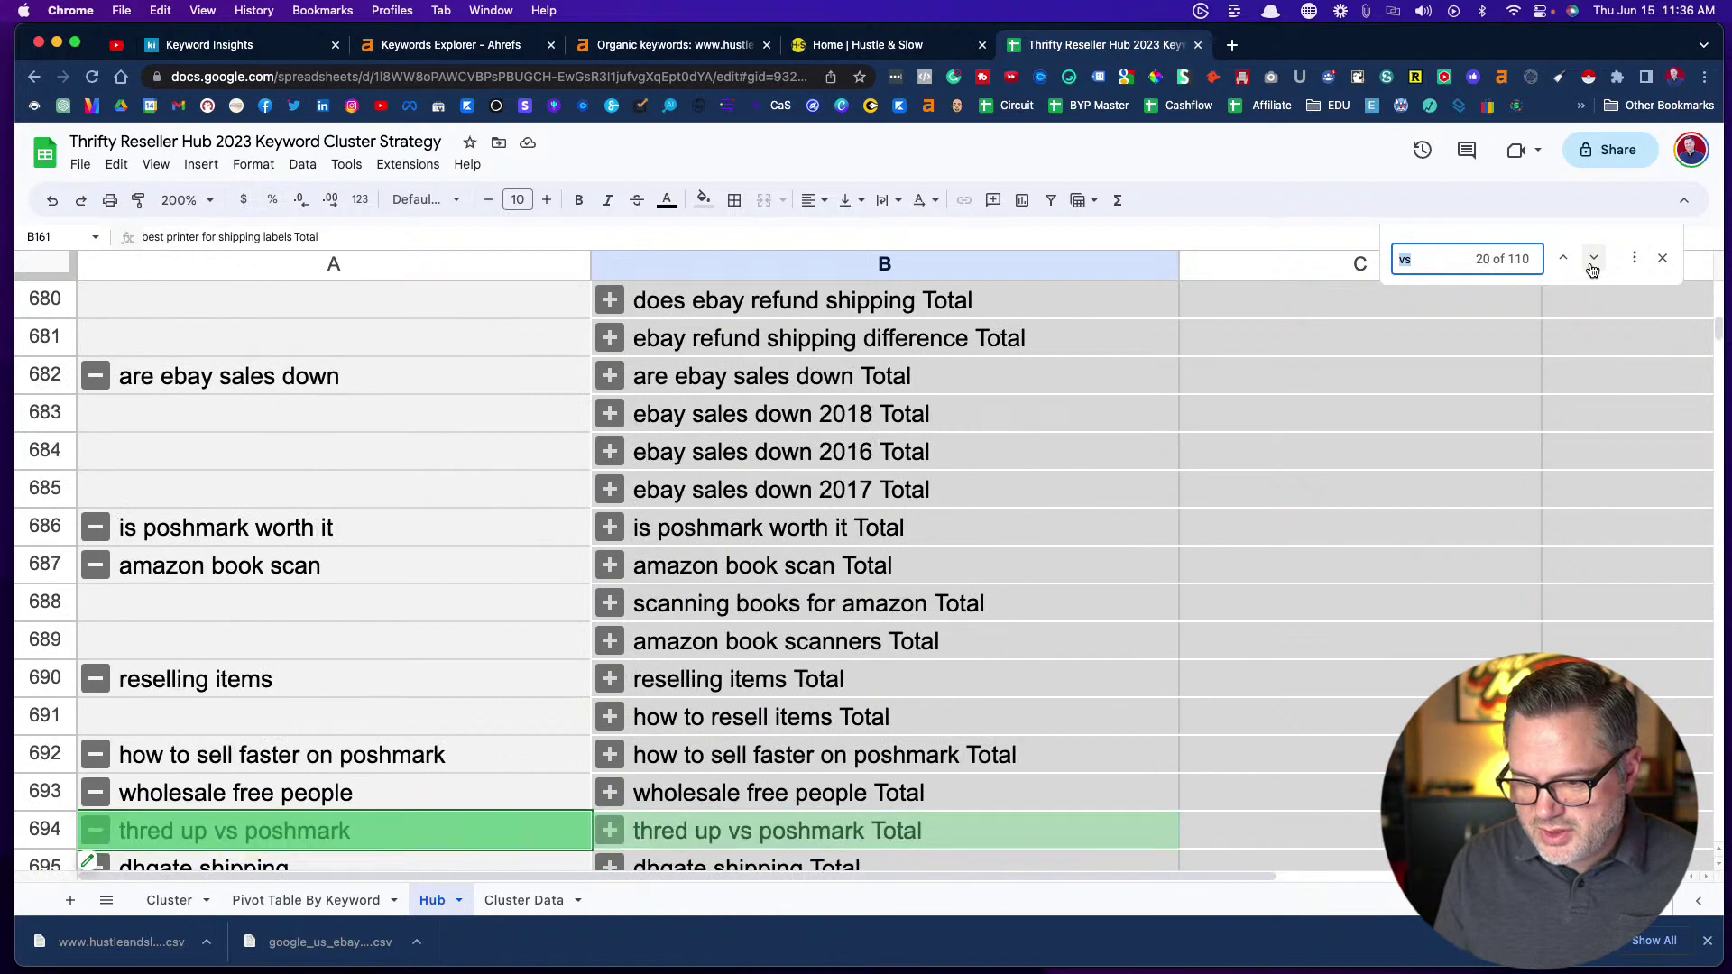
Continue through the "vs" matches to selling books on ebay vs amazon and view its neighbouring hubs
{"action": "left_click", "coordinate": [1592, 269]}
{"action": "left_click", "coordinate": [1592, 270]}
{"action": "left_click", "coordinate": [1592, 270]}
{"action": "left_click", "coordinate": [1593, 269]}
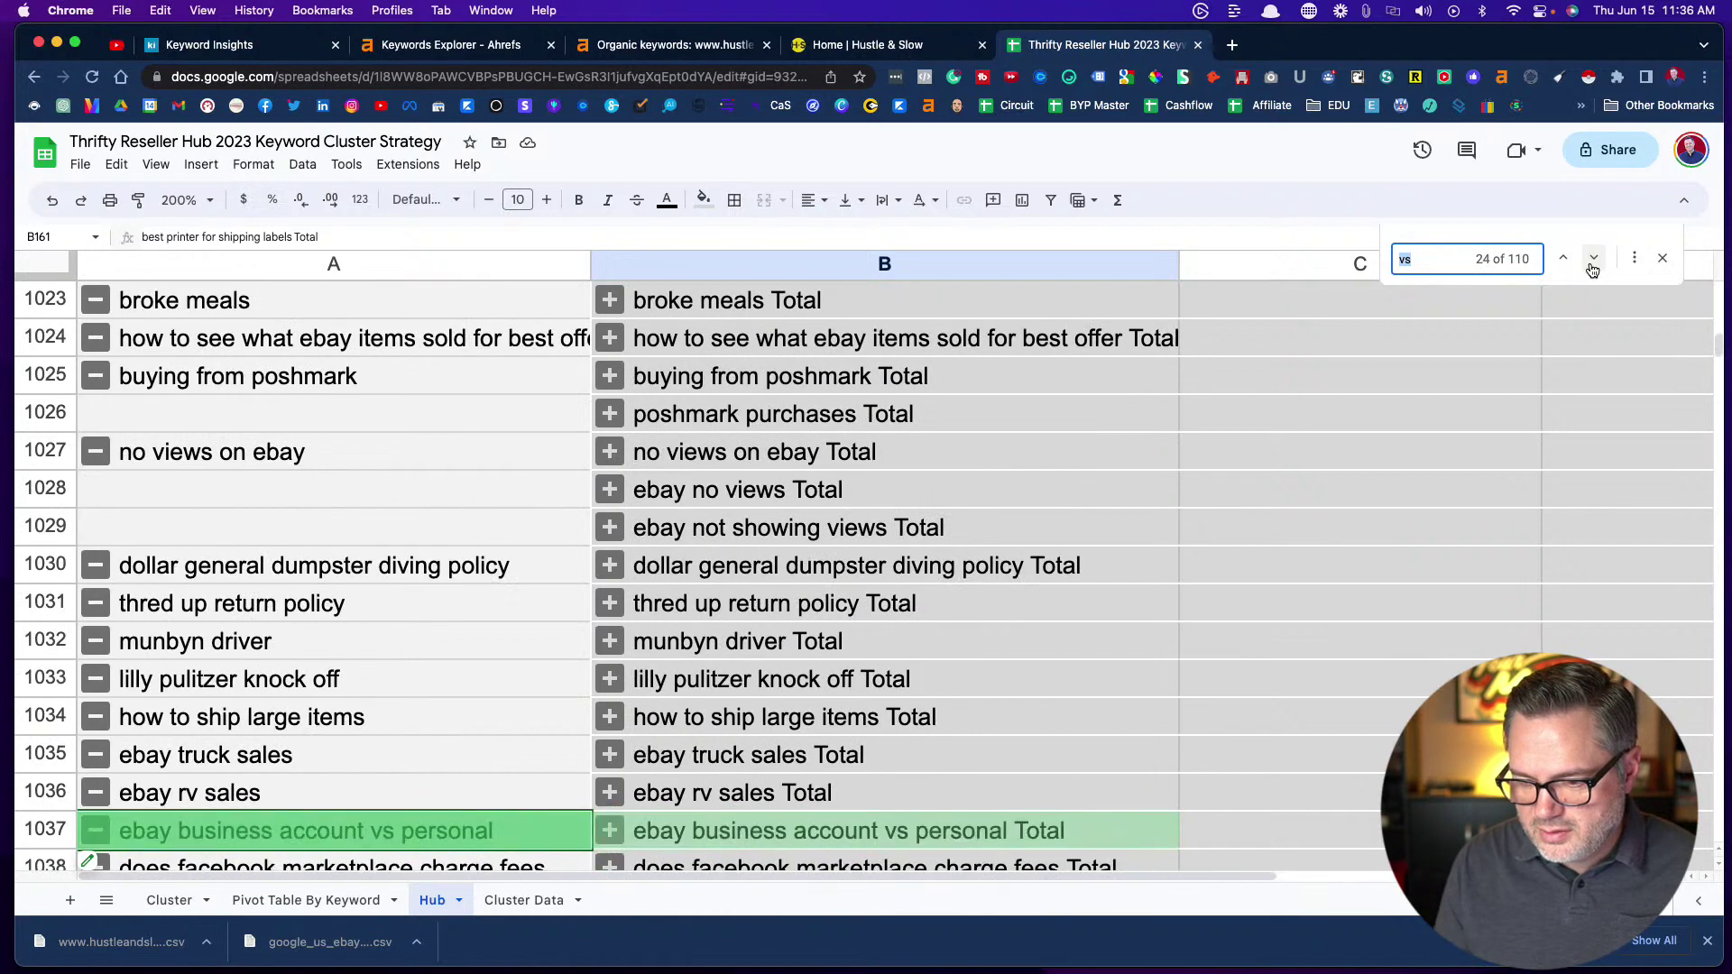
{"action": "left_click", "coordinate": [1592, 270]}
{"action": "left_click", "coordinate": [1592, 270]}
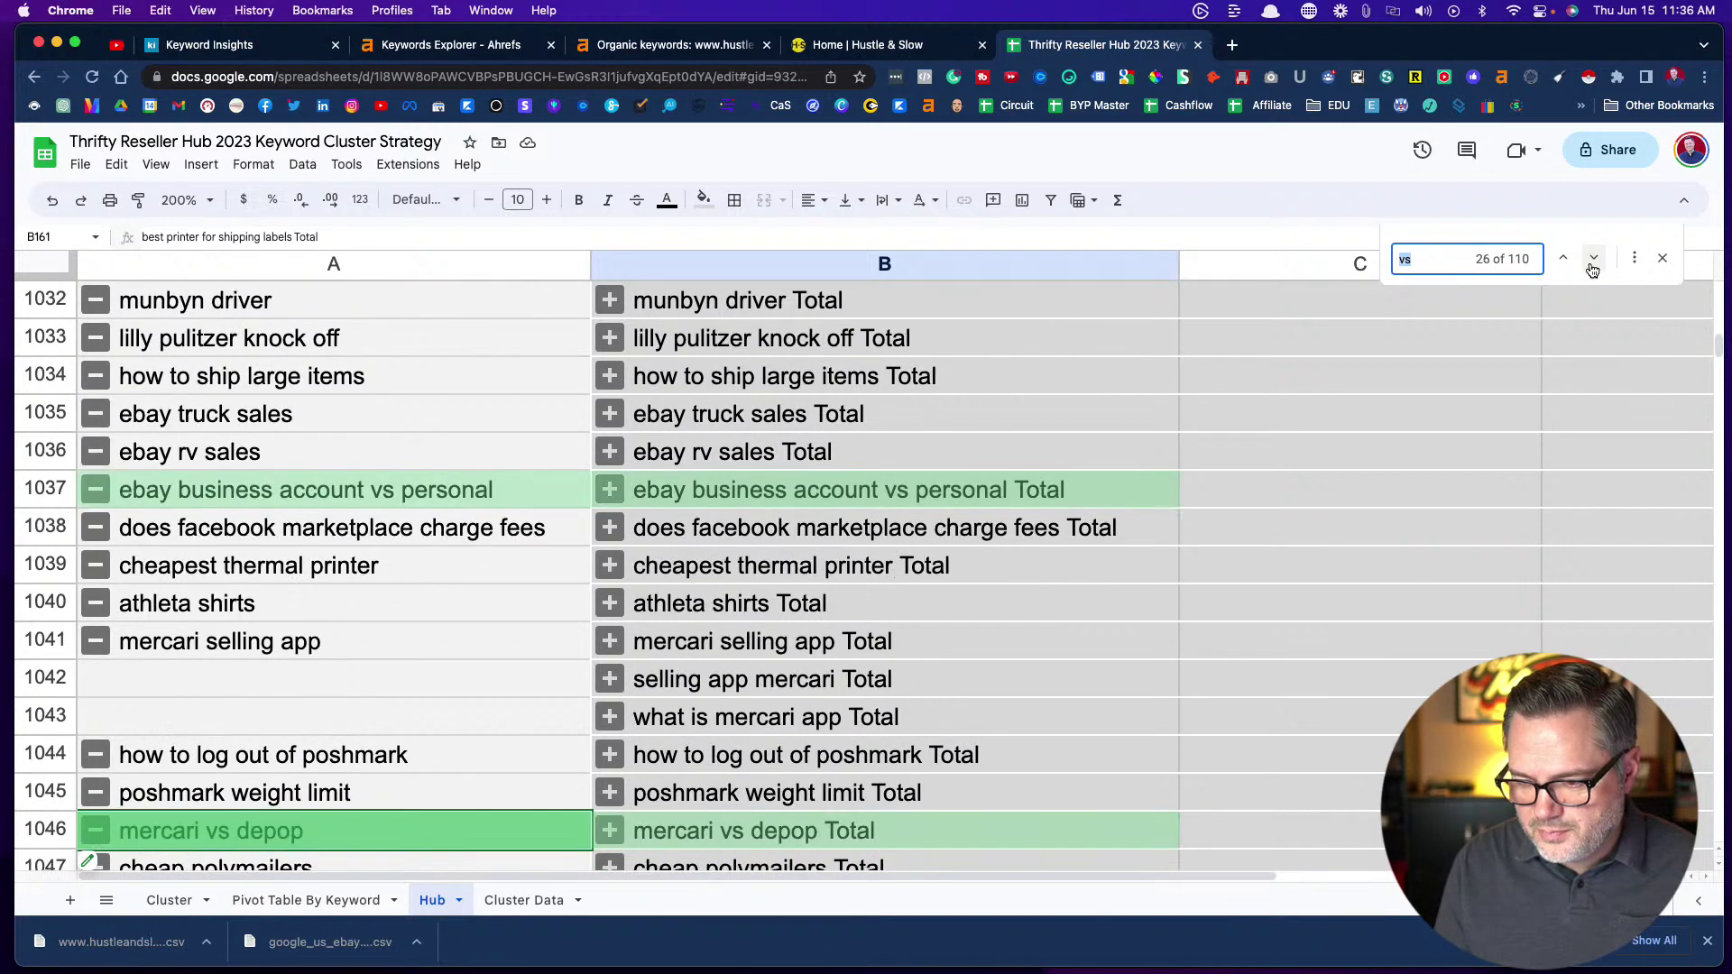
{"action": "left_click", "coordinate": [1592, 270]}
{"action": "left_click", "coordinate": [1592, 269]}
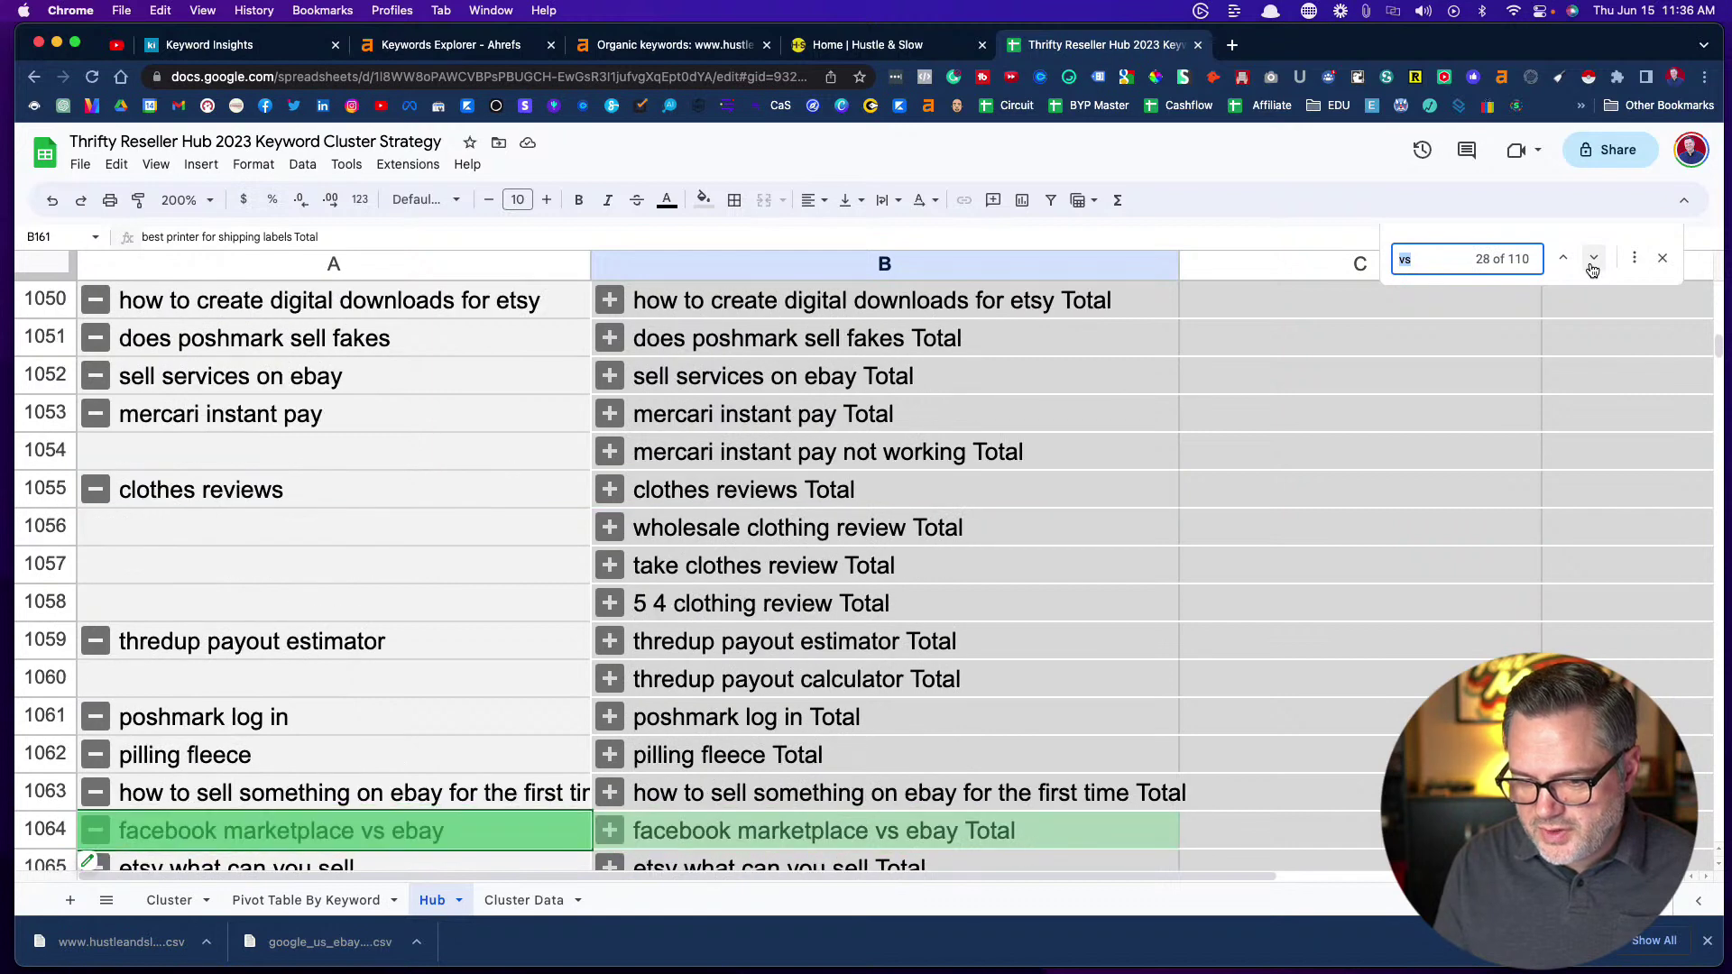
{"action": "left_click", "coordinate": [1593, 269]}
{"action": "left_click", "coordinate": [1592, 270]}
{"action": "left_click", "coordinate": [1593, 270]}
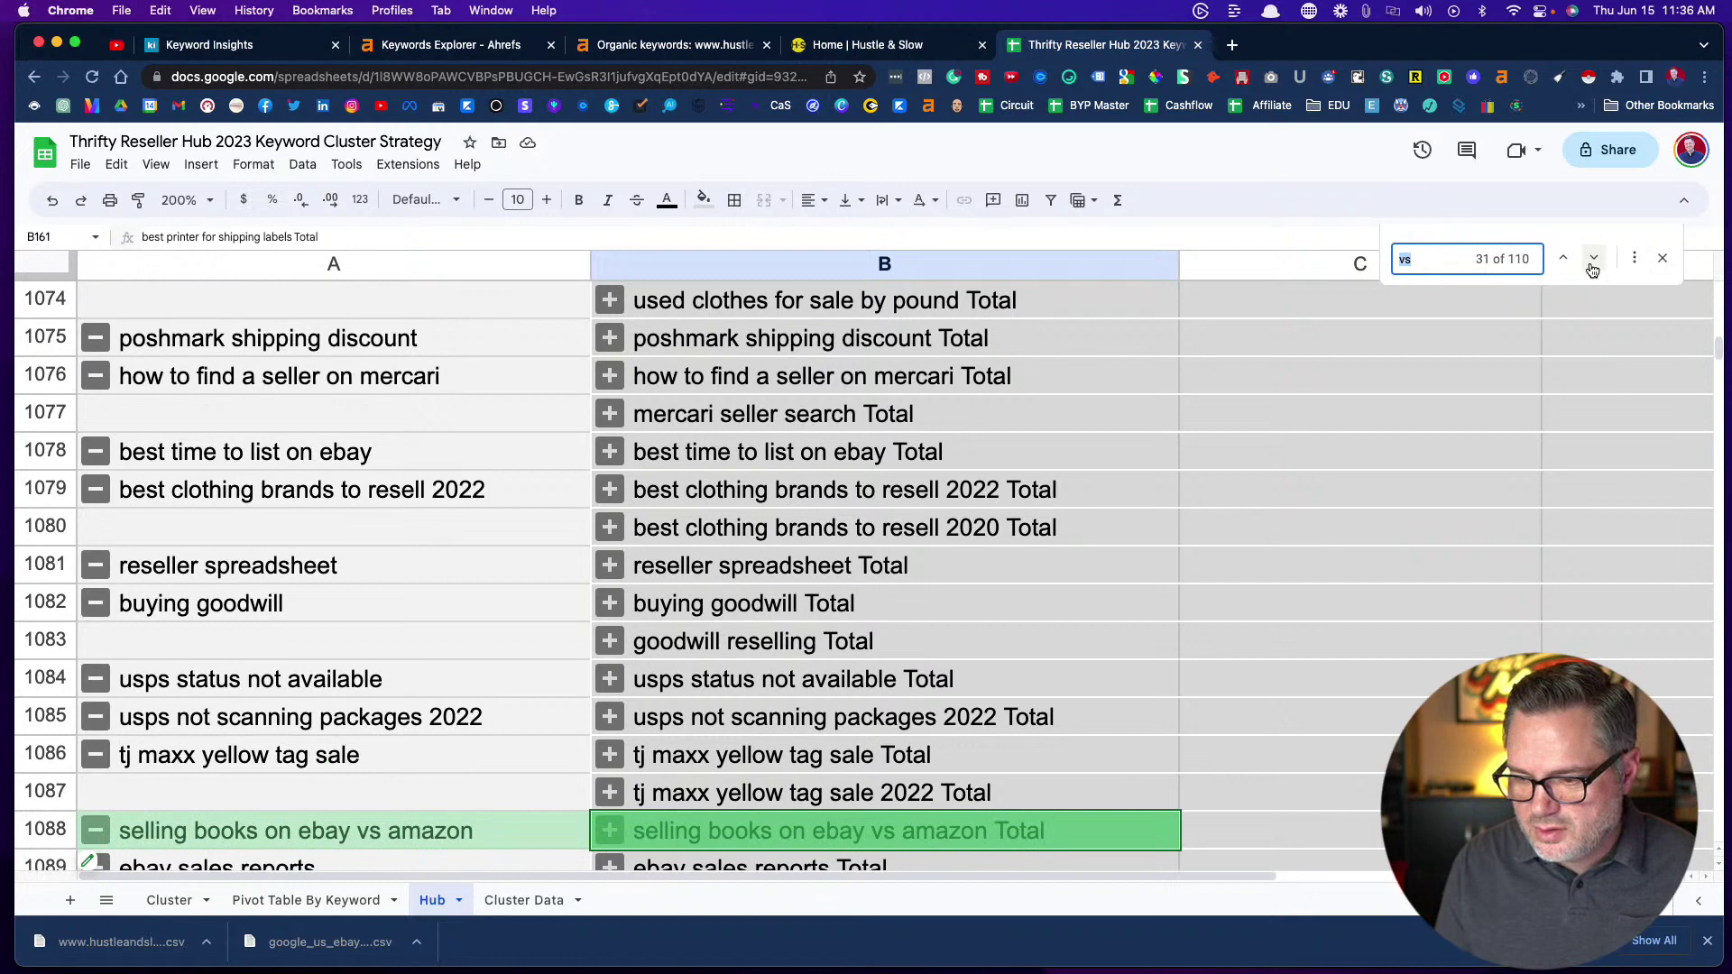
{"action": "scroll", "coordinate": [1139, 450], "scroll_direction": "down", "scroll_amount": 5}
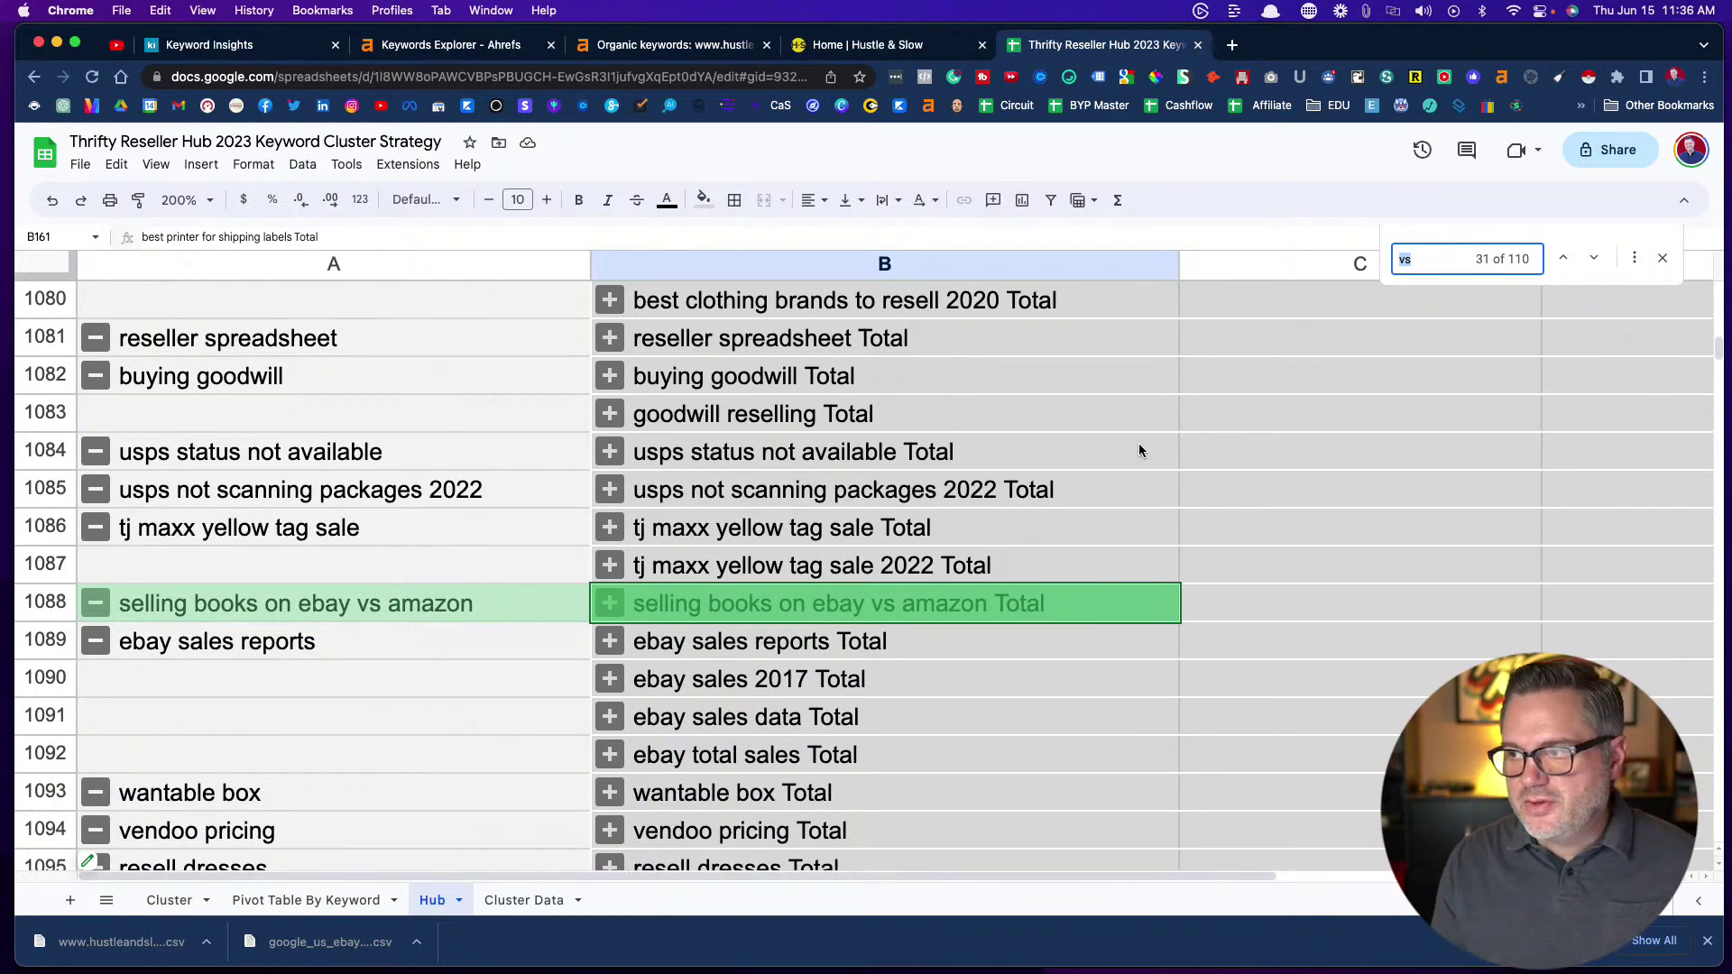
Go through the "vs" matches from list perfectly vs vendoo to craigslist vs ebay
{"action": "left_click", "coordinate": [1592, 262]}
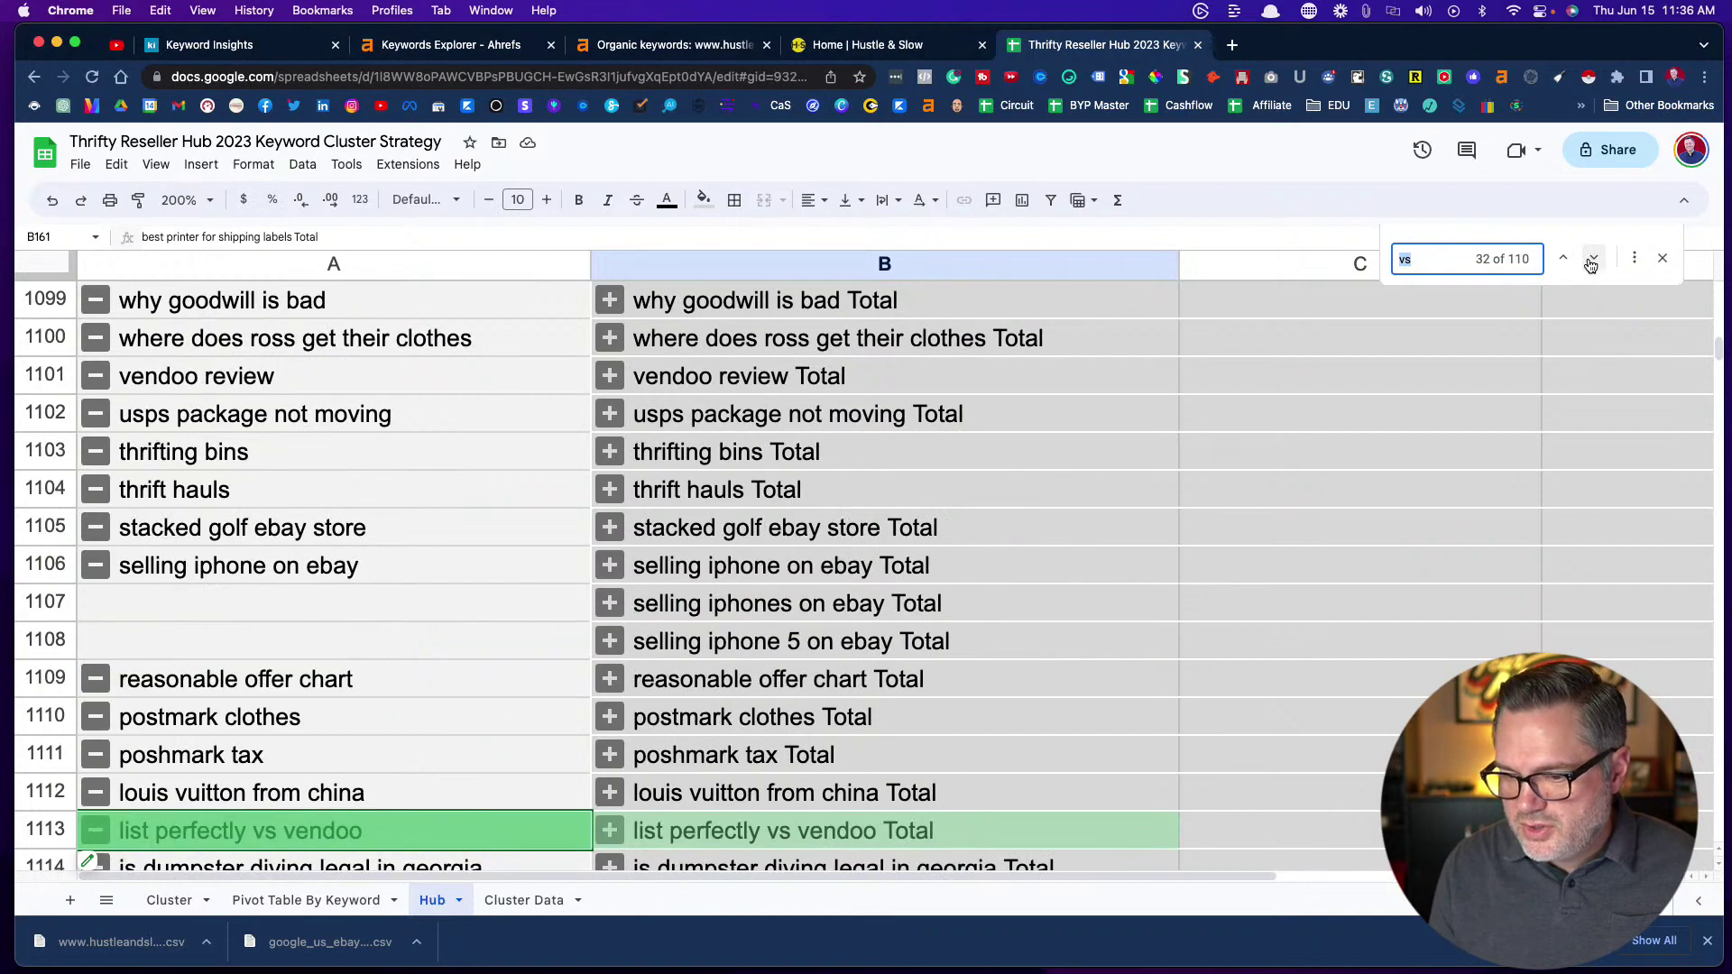
{"action": "left_click", "coordinate": [1592, 262]}
{"action": "left_click", "coordinate": [1592, 262]}
{"action": "left_click", "coordinate": [1593, 262]}
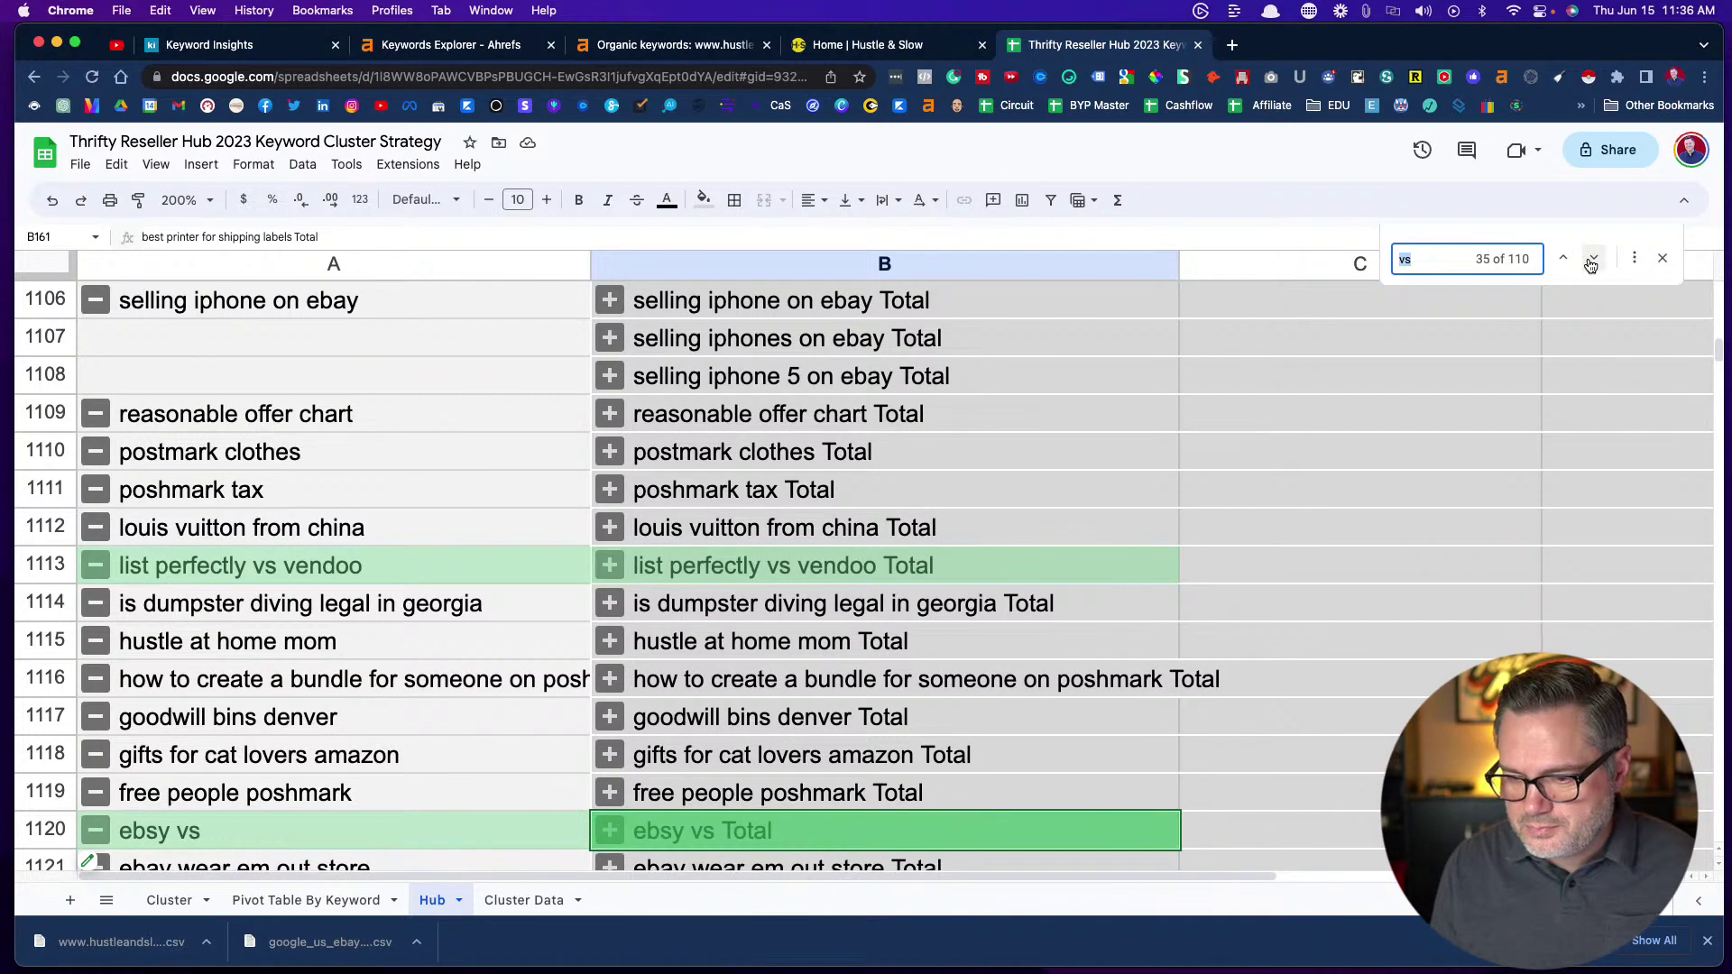
{"action": "left_click", "coordinate": [1592, 262]}
{"action": "left_click", "coordinate": [1592, 261]}
{"action": "left_click", "coordinate": [1592, 262]}
{"action": "left_click", "coordinate": [1592, 261]}
{"action": "left_click", "coordinate": [1593, 262]}
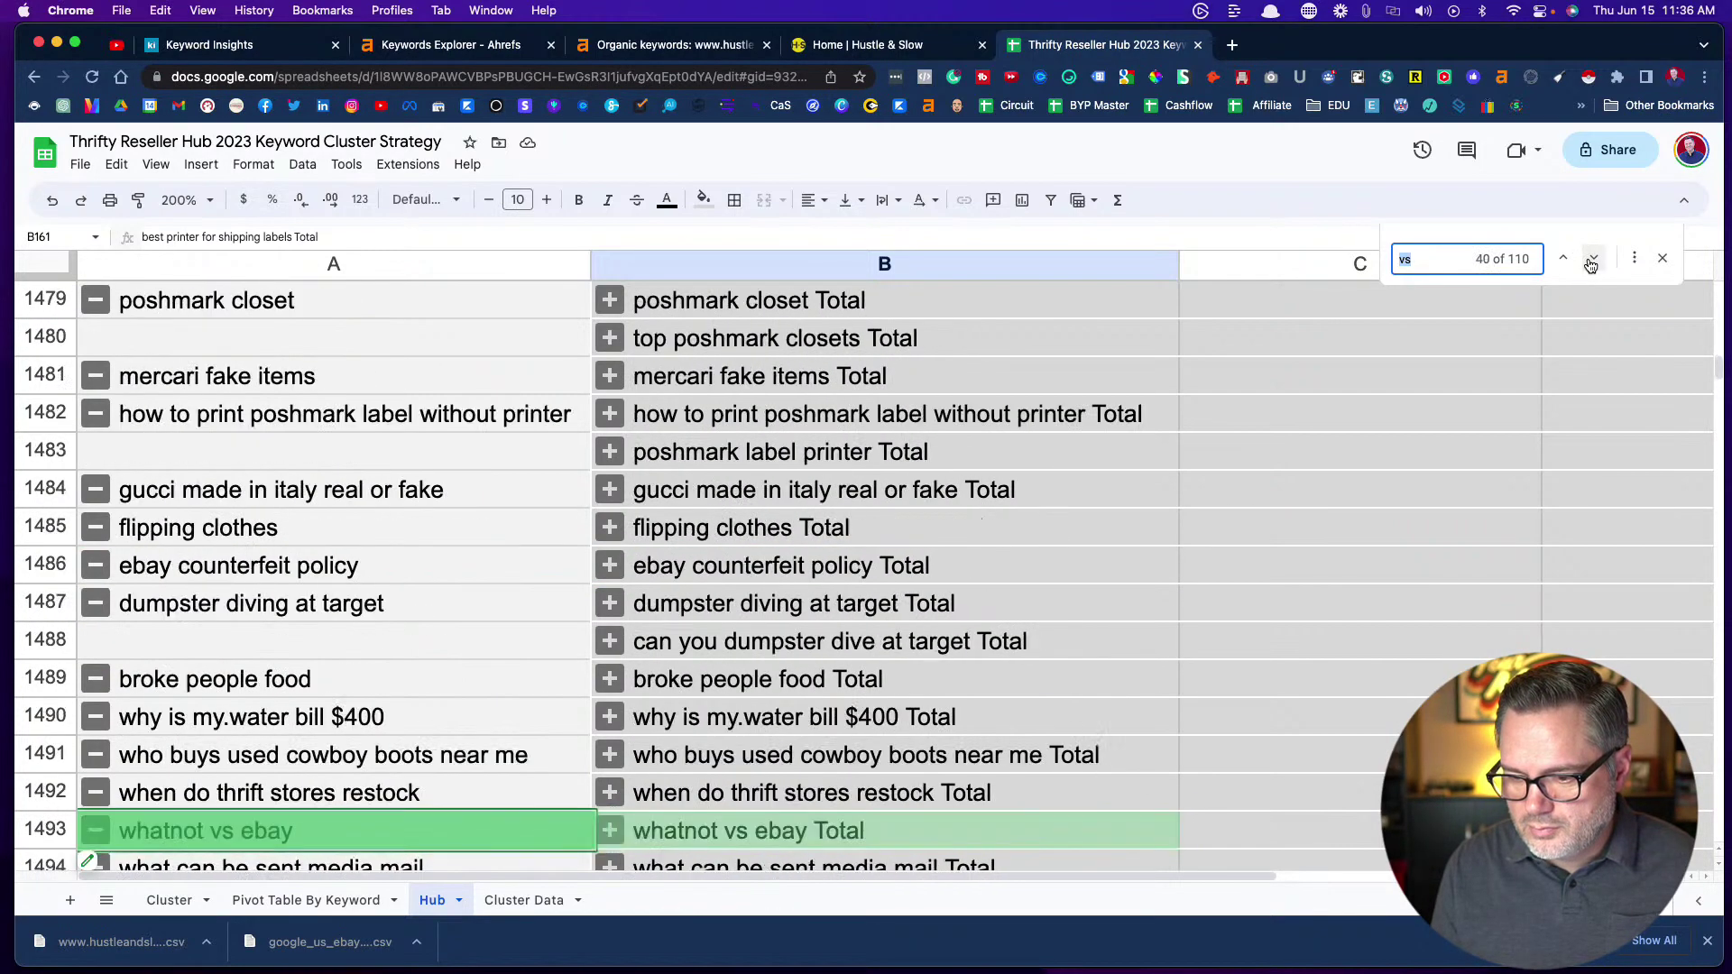
{"action": "left_click", "coordinate": [1593, 262]}
{"action": "left_click", "coordinate": [1592, 262]}
{"action": "left_click", "coordinate": [1592, 261]}
{"action": "left_click", "coordinate": [1593, 262]}
{"action": "left_click", "coordinate": [1592, 262]}
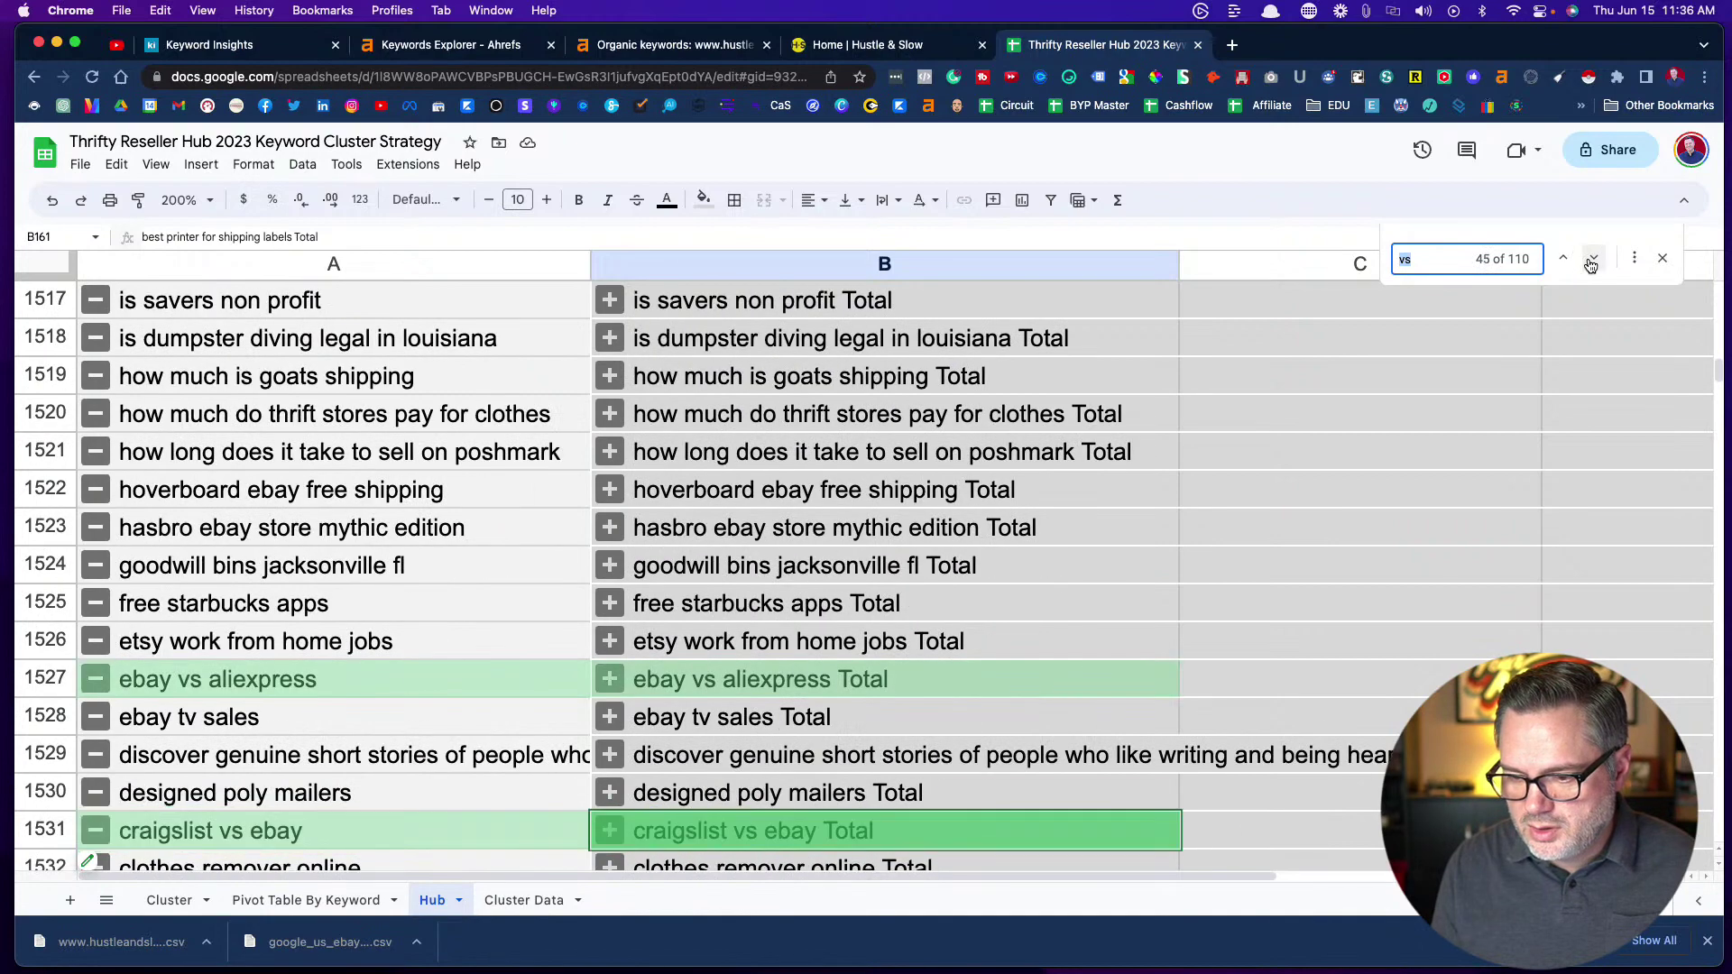
Continue through the "vs" matches past reverb vs ebay to the offerup vs ebay spoke
{"action": "left_click", "coordinate": [1593, 262]}
{"action": "left_click", "coordinate": [1592, 262]}
{"action": "left_click", "coordinate": [1593, 261]}
{"action": "left_click", "coordinate": [1592, 262]}
{"action": "left_click", "coordinate": [1593, 262]}
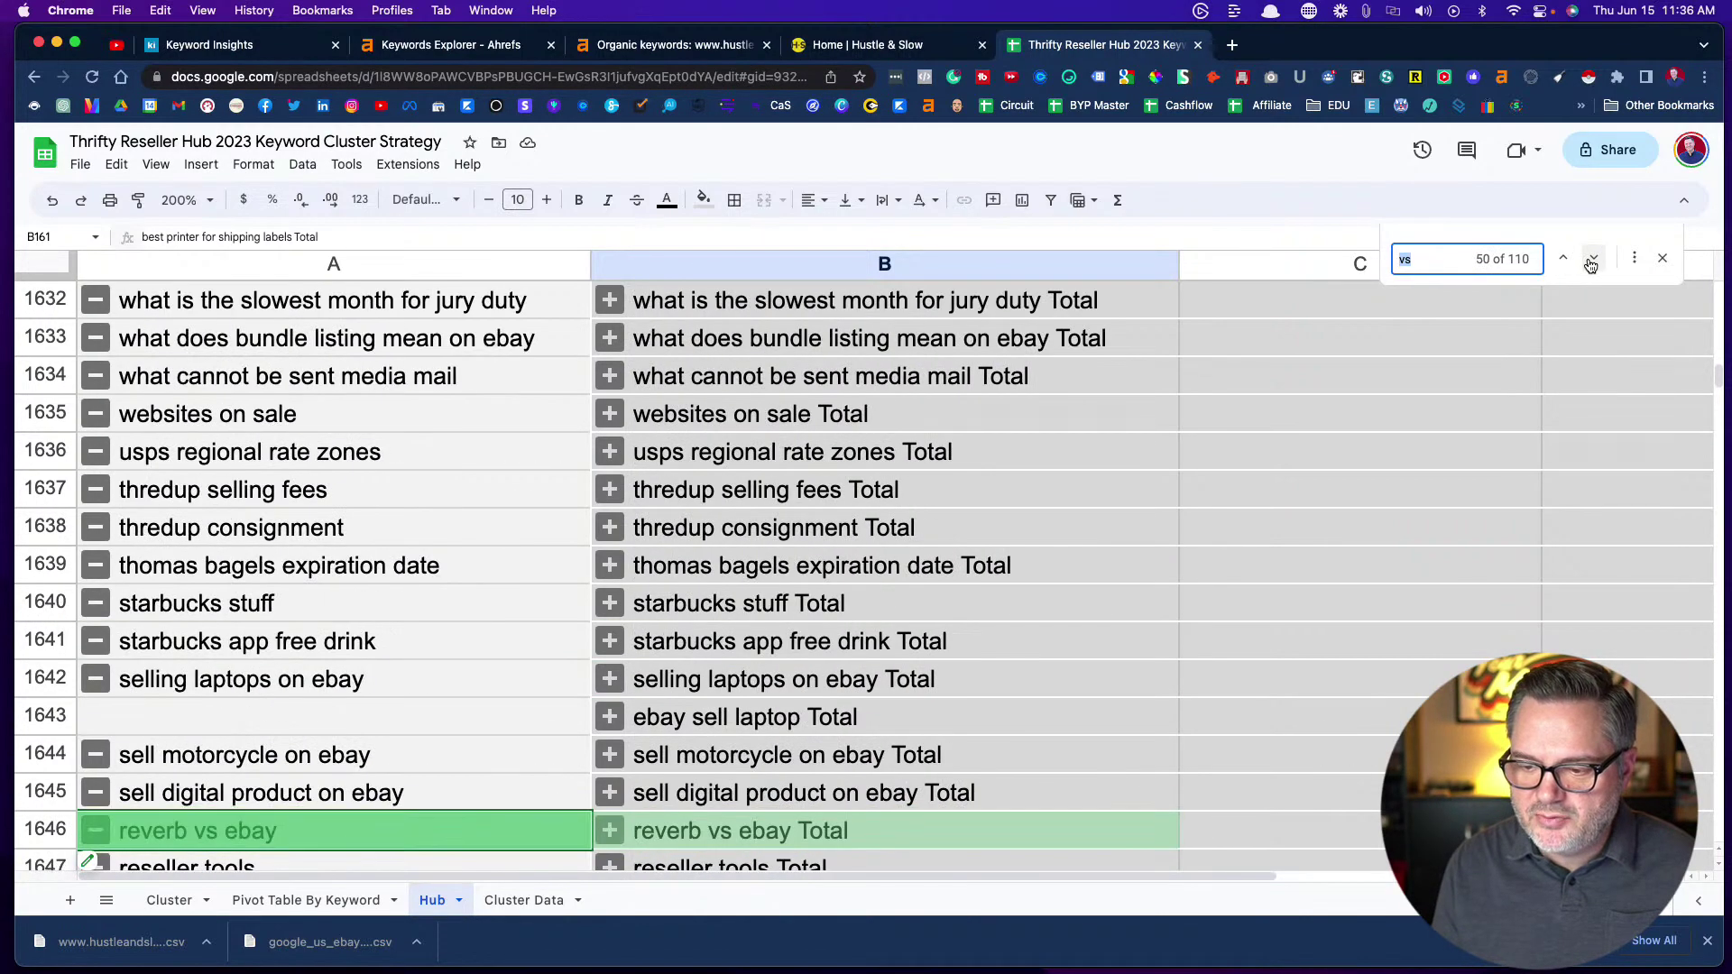
{"action": "left_click", "coordinate": [1592, 261]}
{"action": "left_click", "coordinate": [1592, 262]}
{"action": "left_click", "coordinate": [1593, 262]}
{"action": "left_click", "coordinate": [1592, 262]}
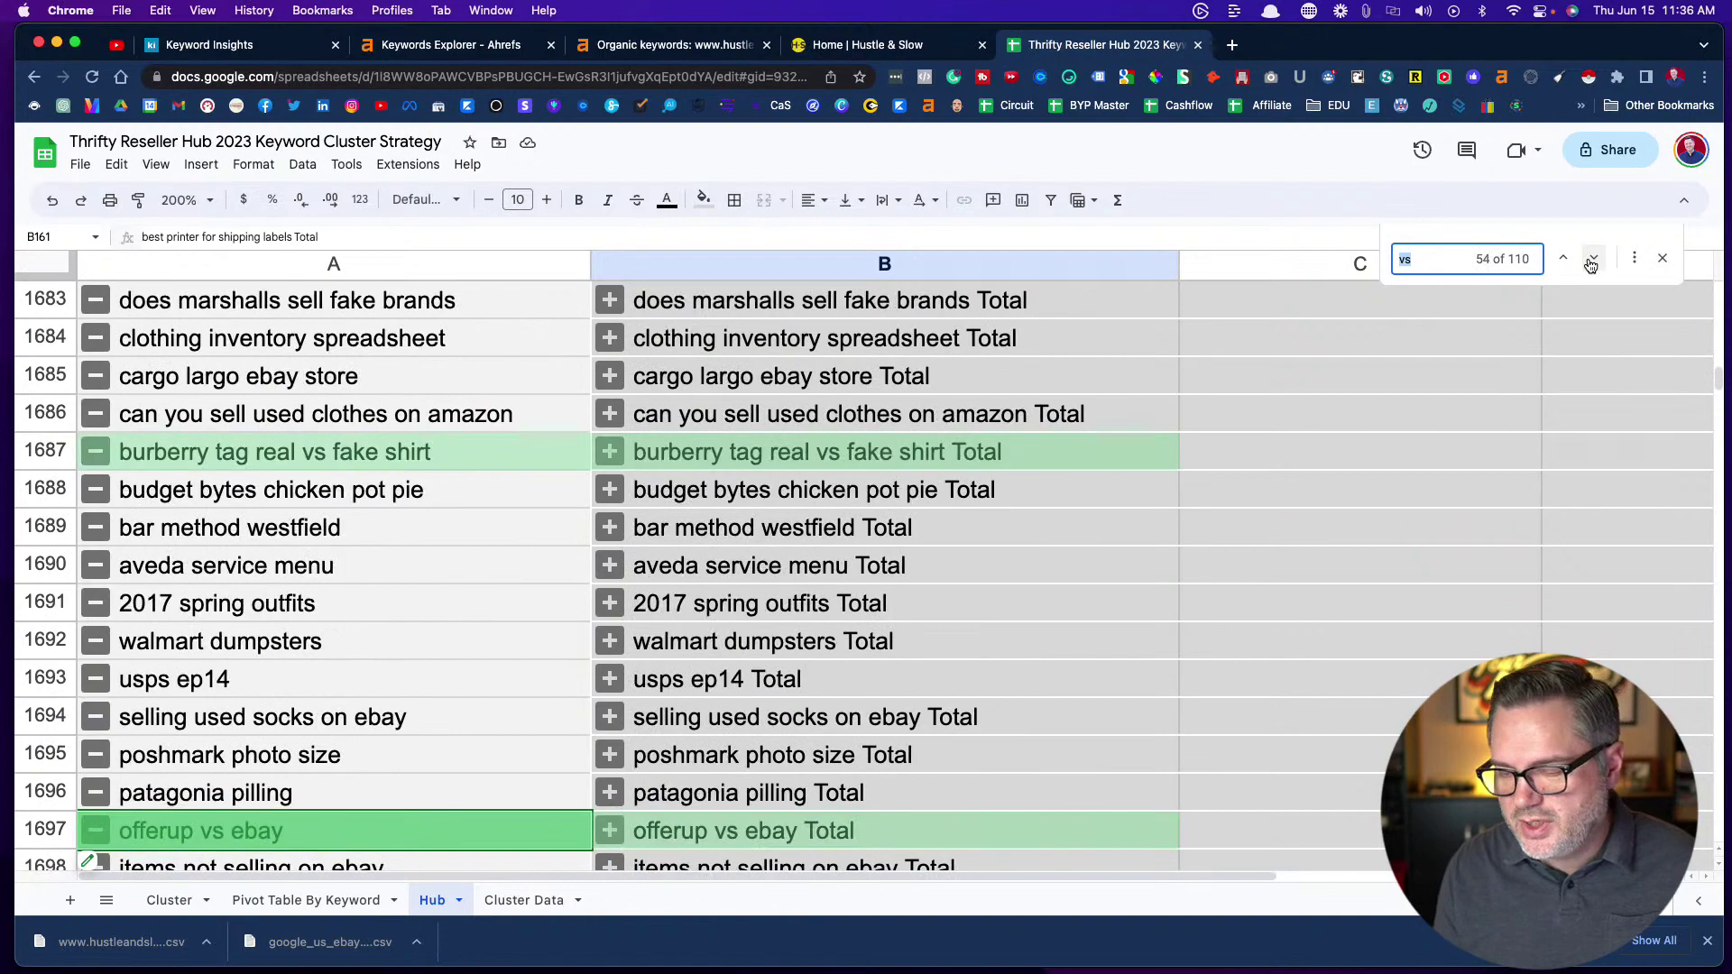
{"action": "left_click", "coordinate": [1593, 262]}
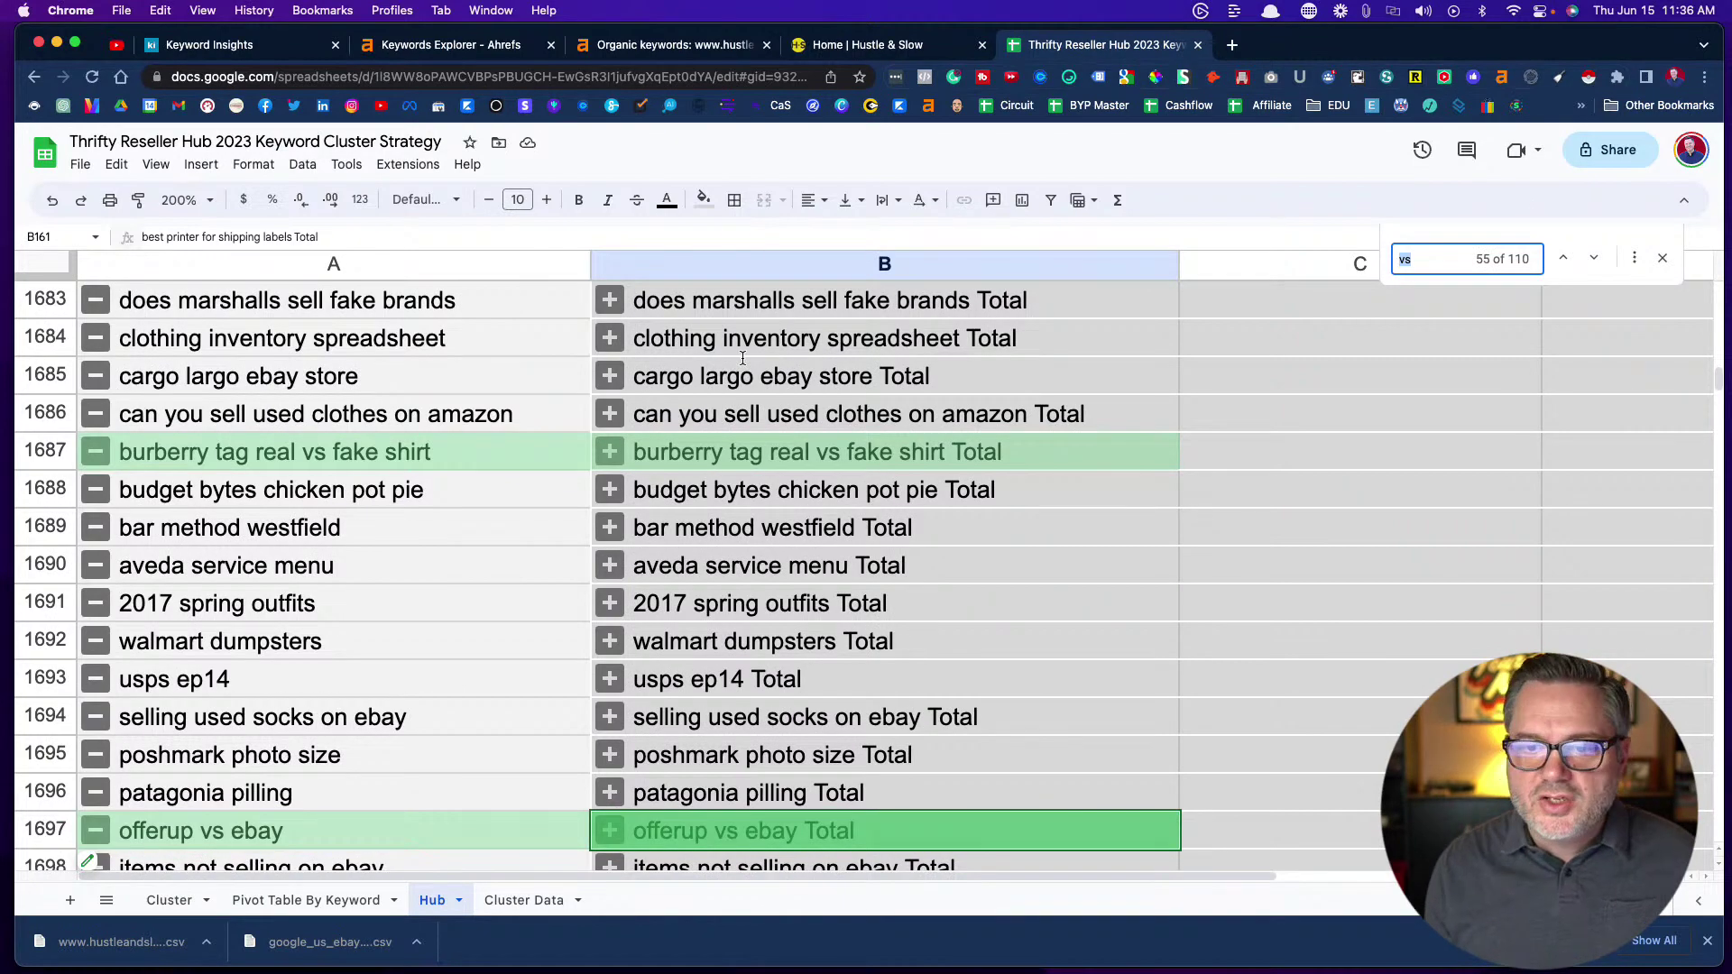